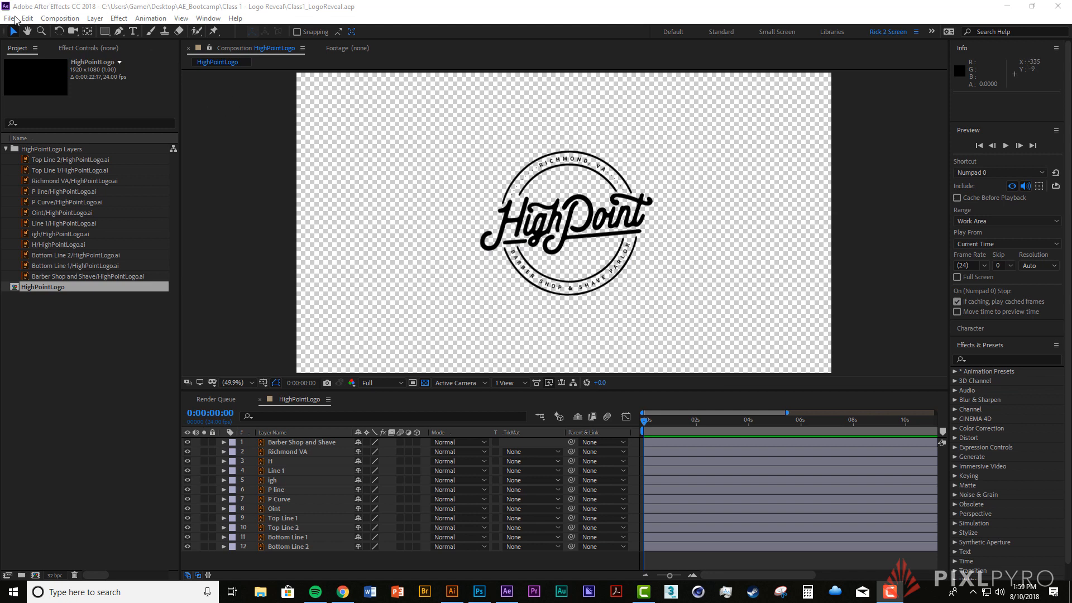
Step: Add a null object layer to the HighPointLogo composition and look over its transform properties
click(60, 18)
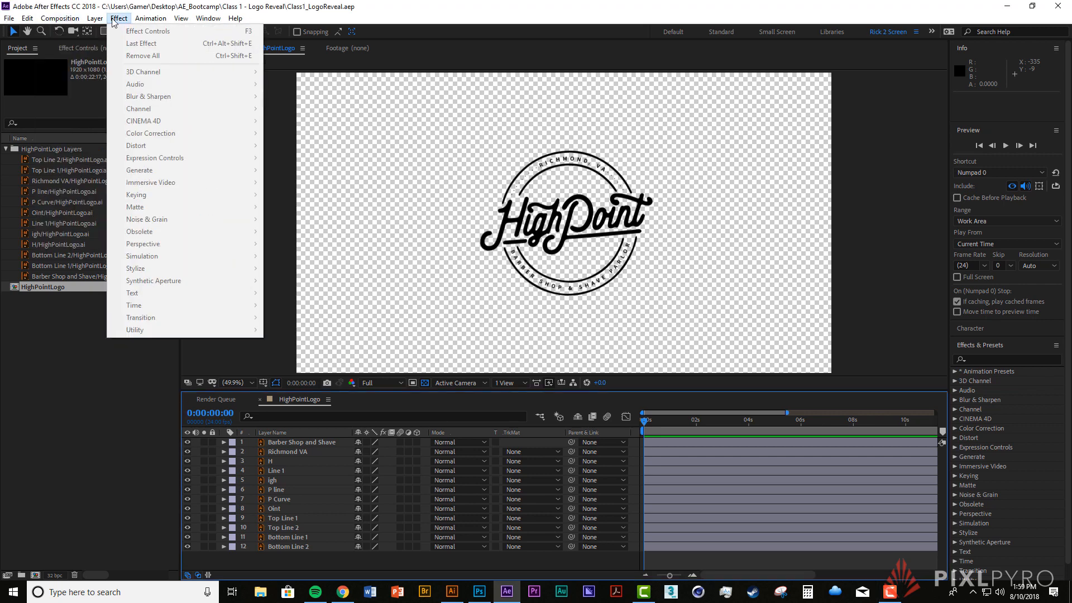
mouse_move(91, 19)
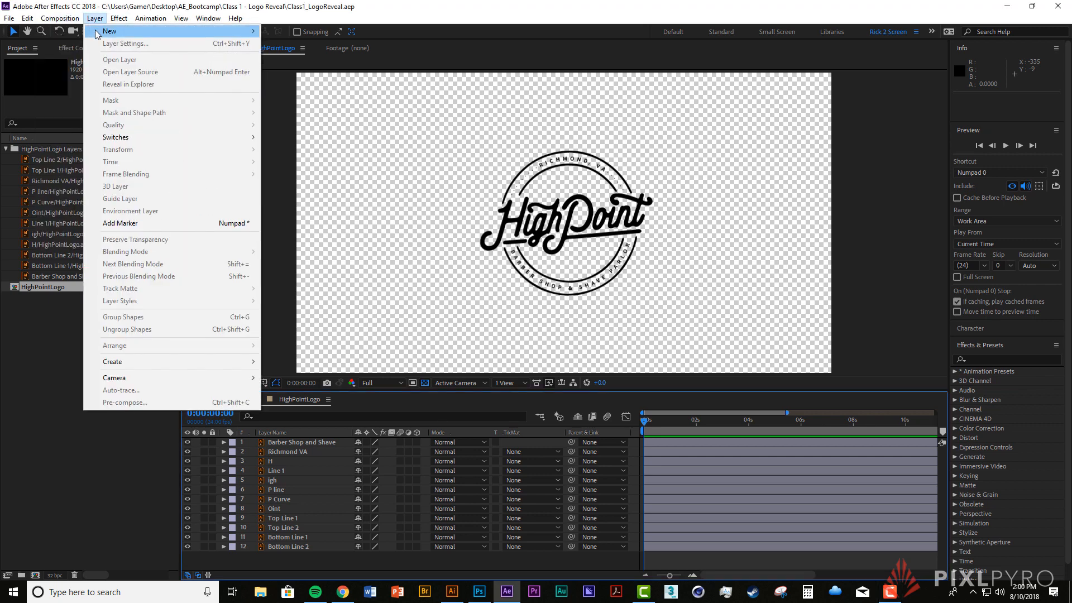
mouse_move(158, 34)
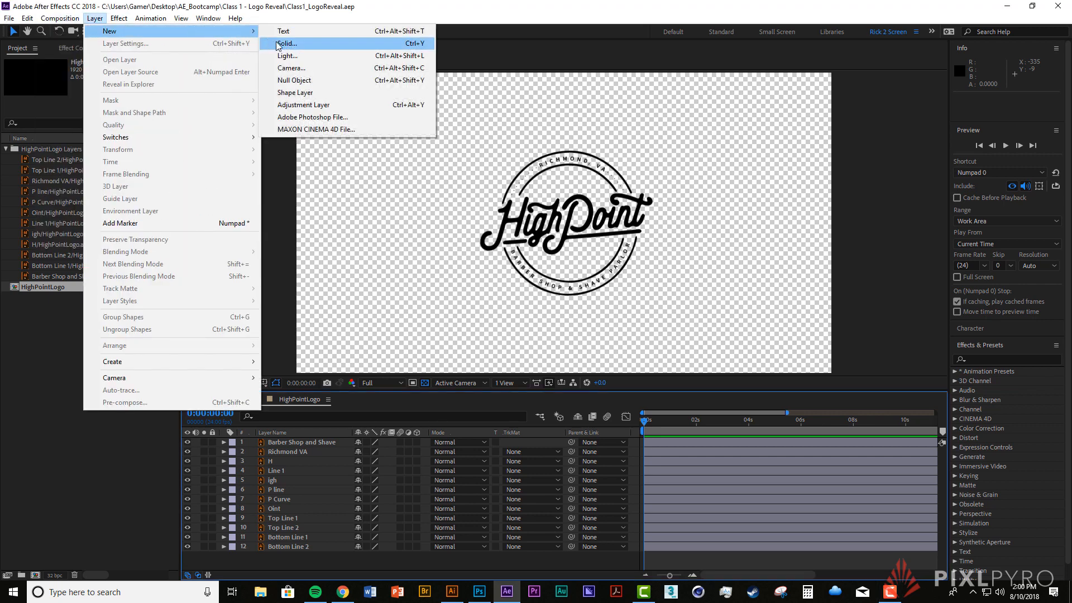
click(329, 83)
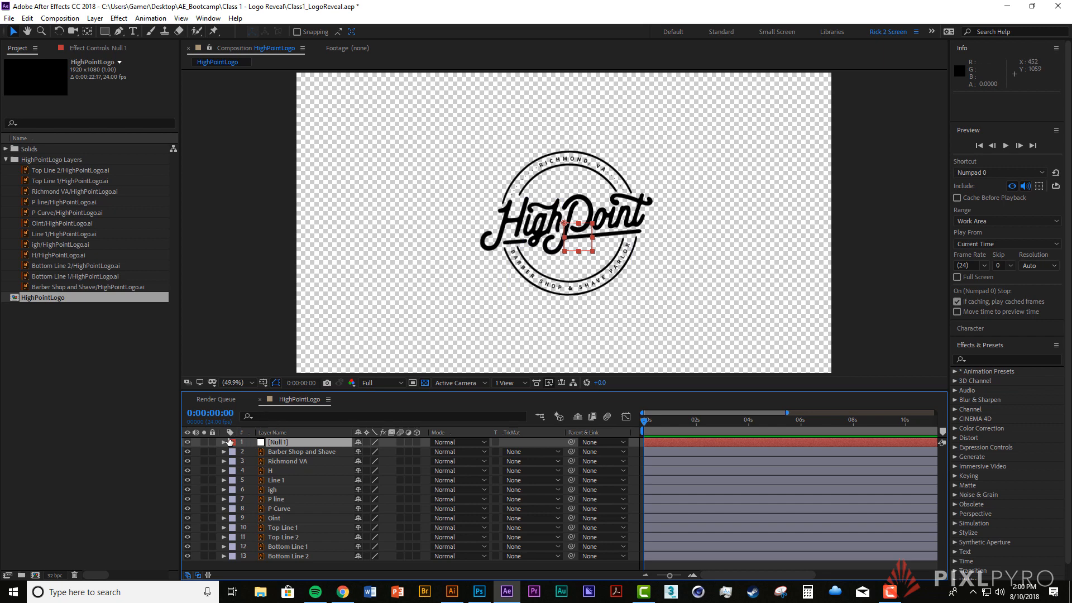
click(224, 442)
click(233, 452)
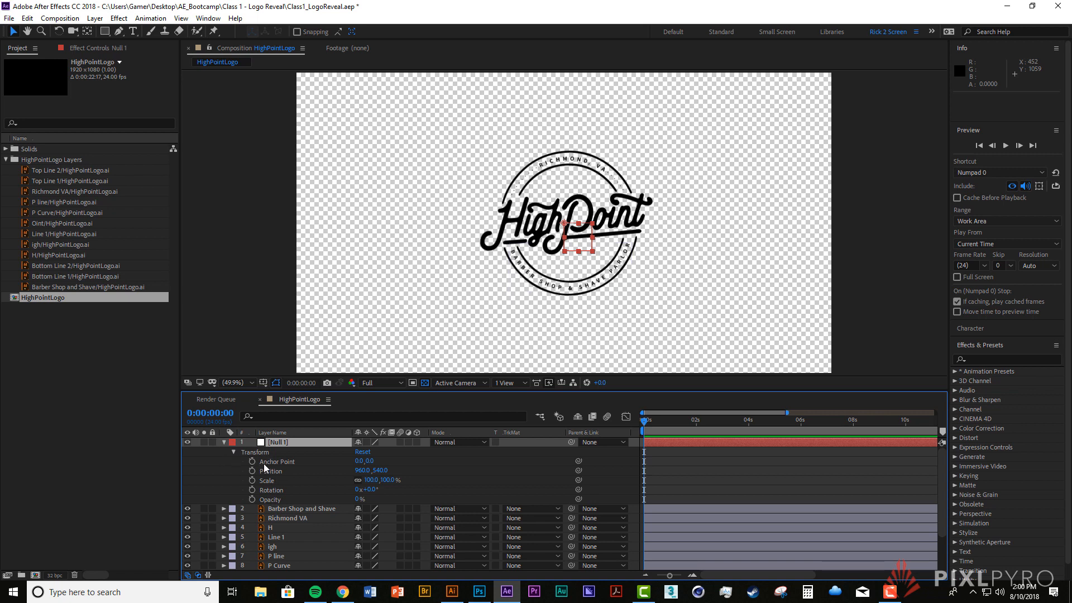
click(224, 443)
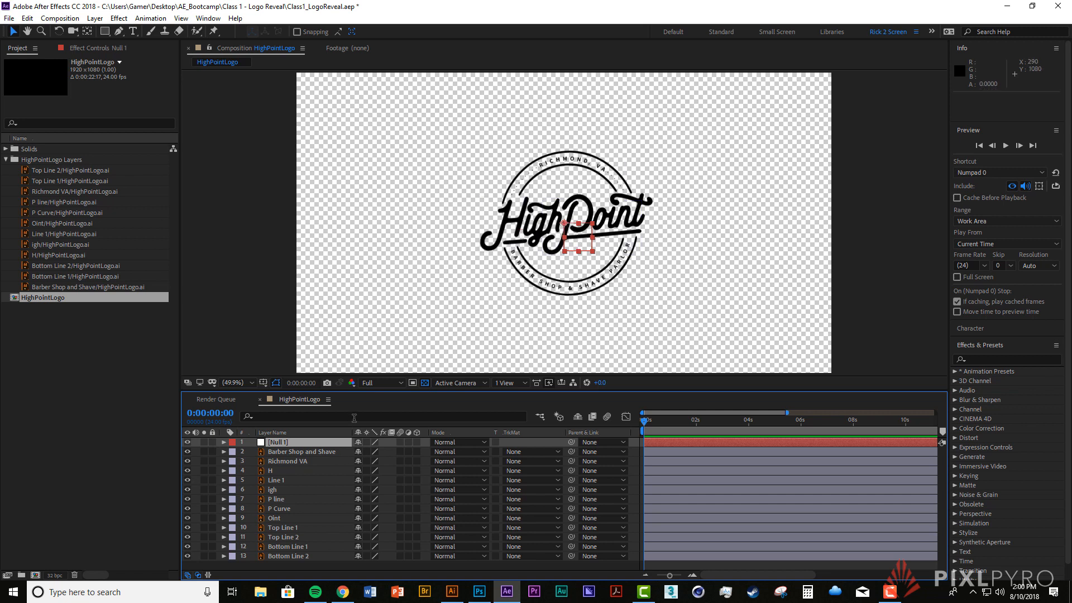
Step: Rename the new null layer as Parent
click(296, 445)
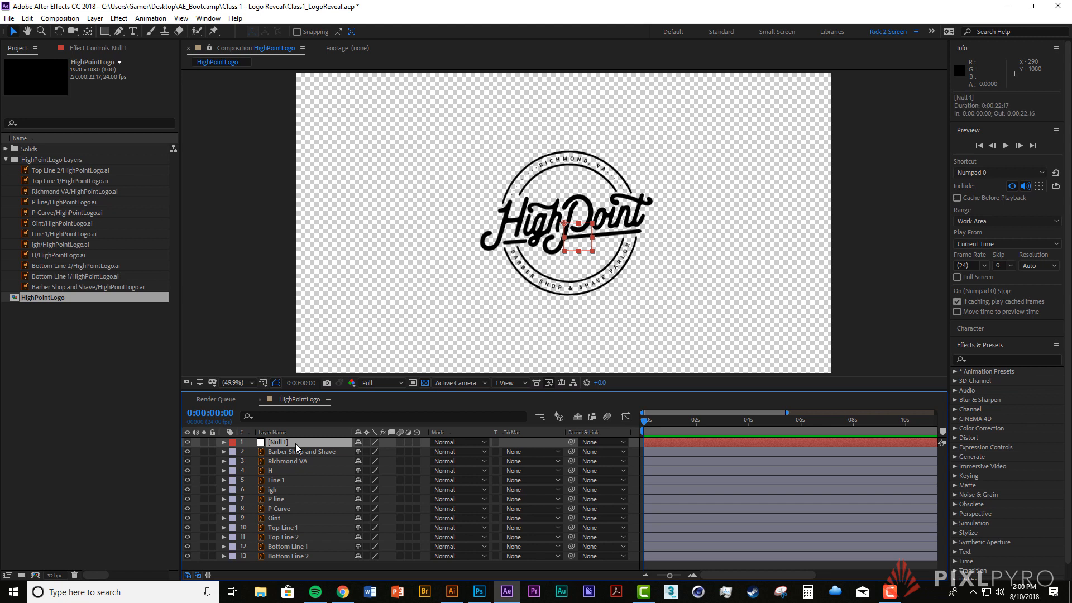
key(Return)
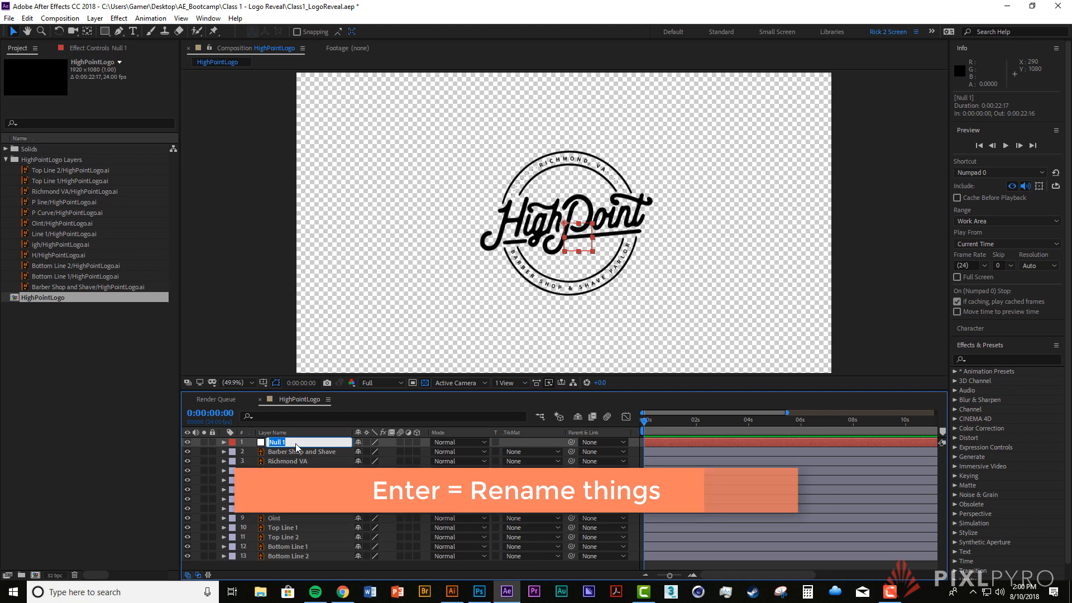
text(P{ar)
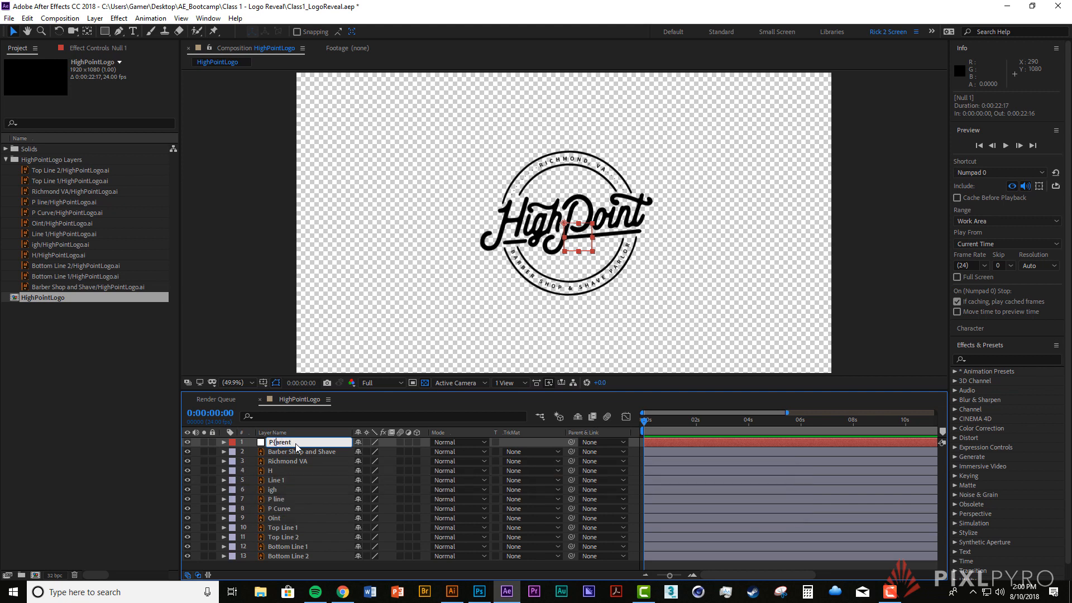
key(Return)
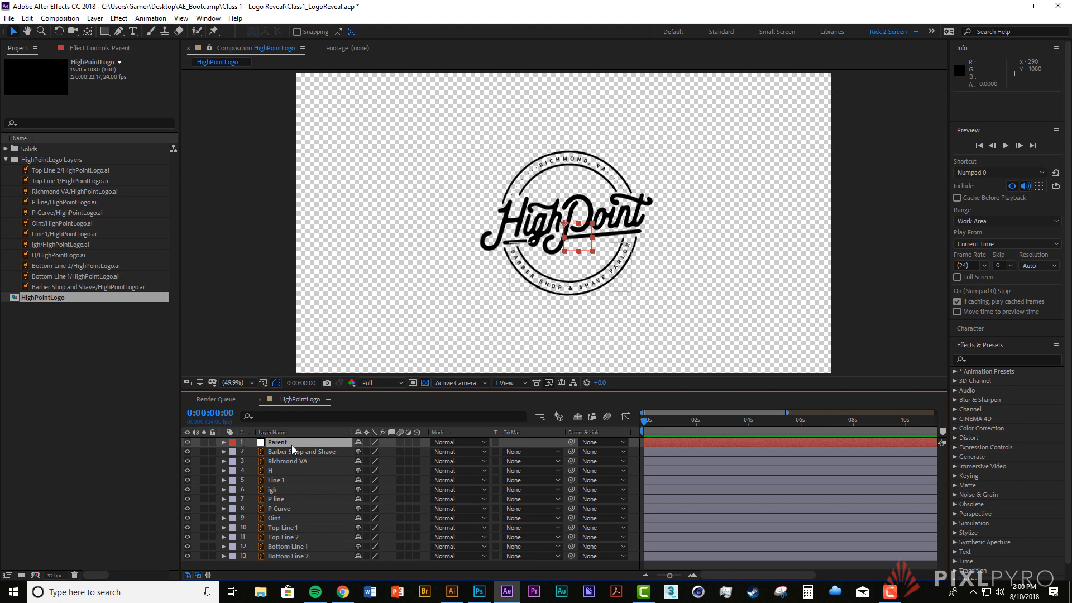
click(290, 453)
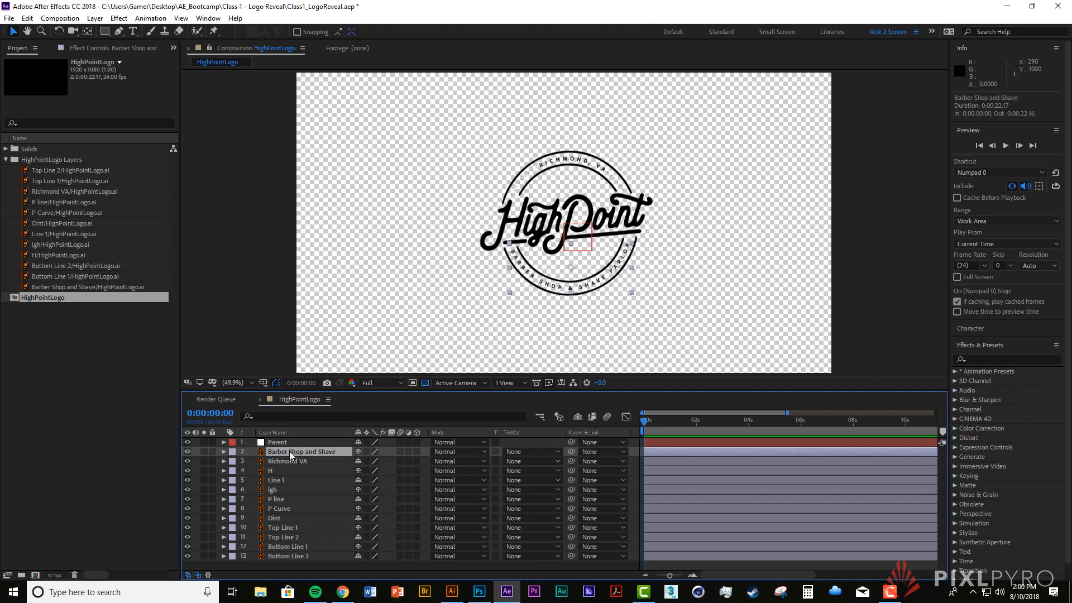
click(69, 171)
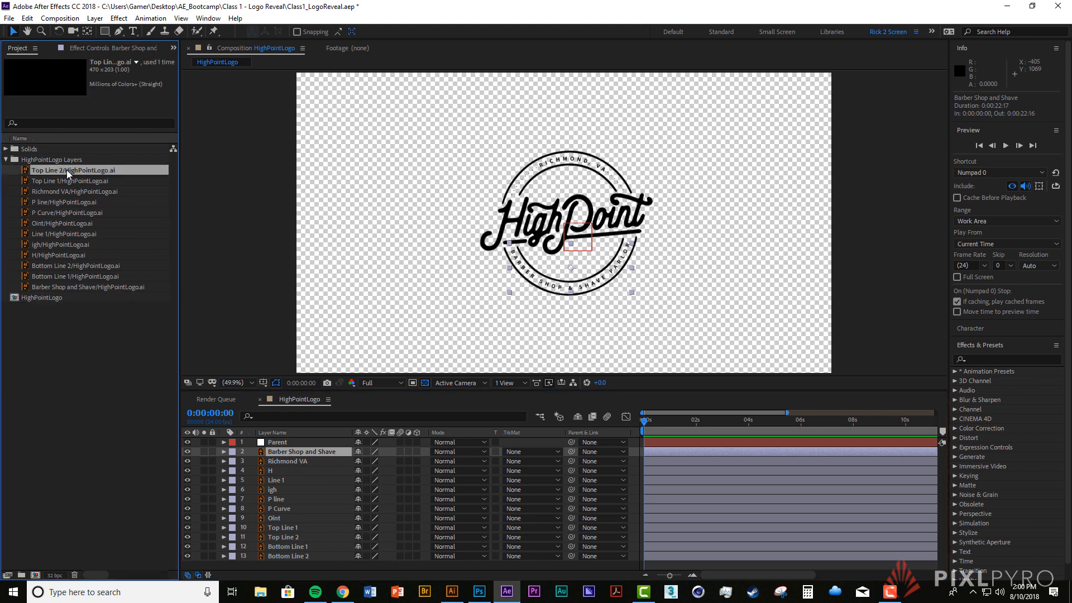
key(Return)
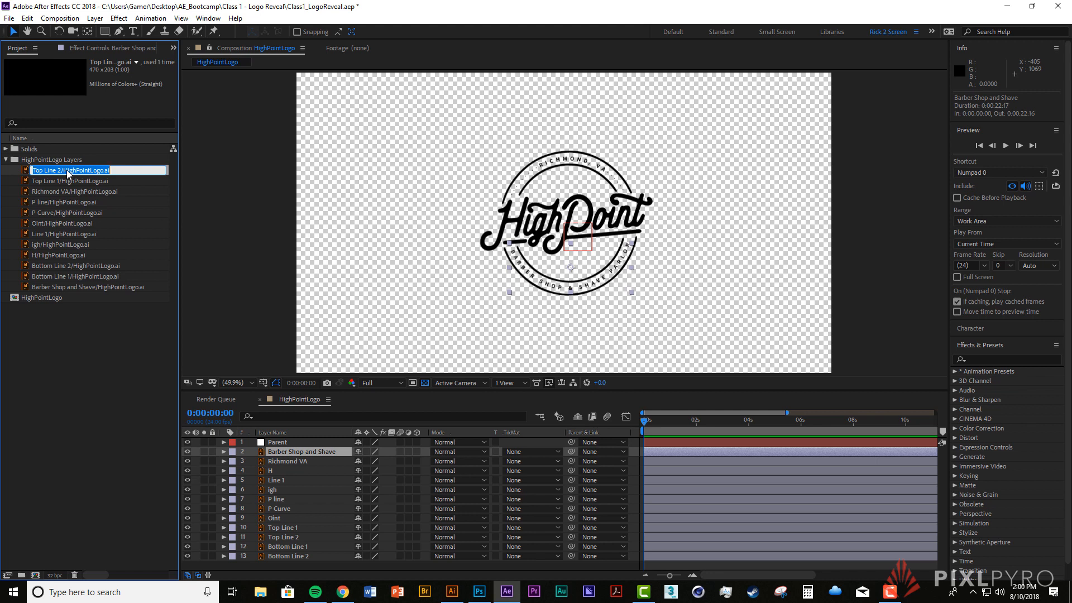
click(69, 394)
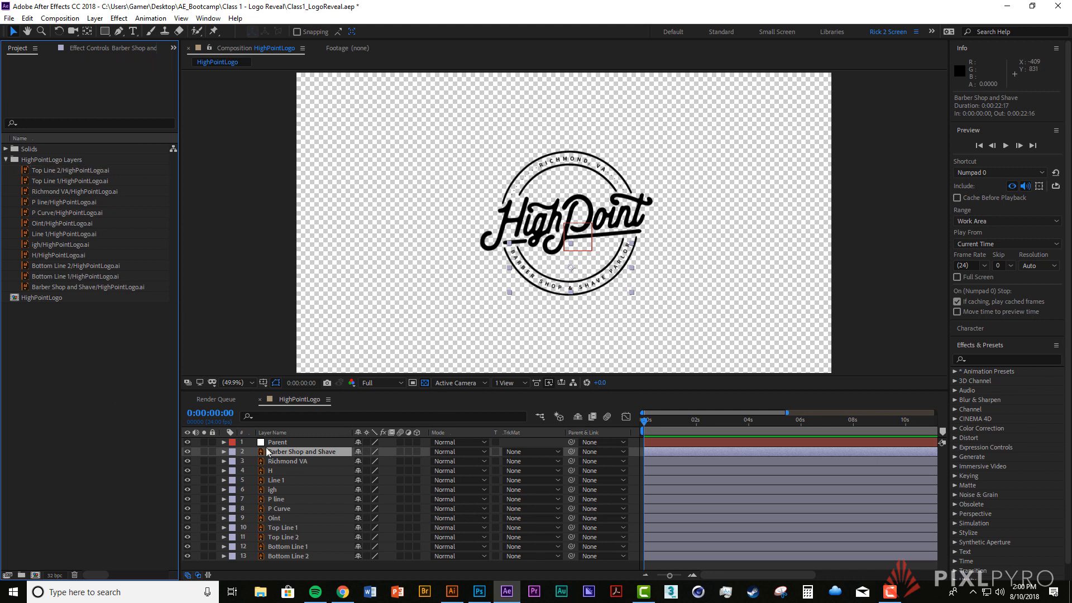
Step: Parent all logo layers from Barber Shop and Shave through Bottom Line 2 to the Parent null
click(281, 454)
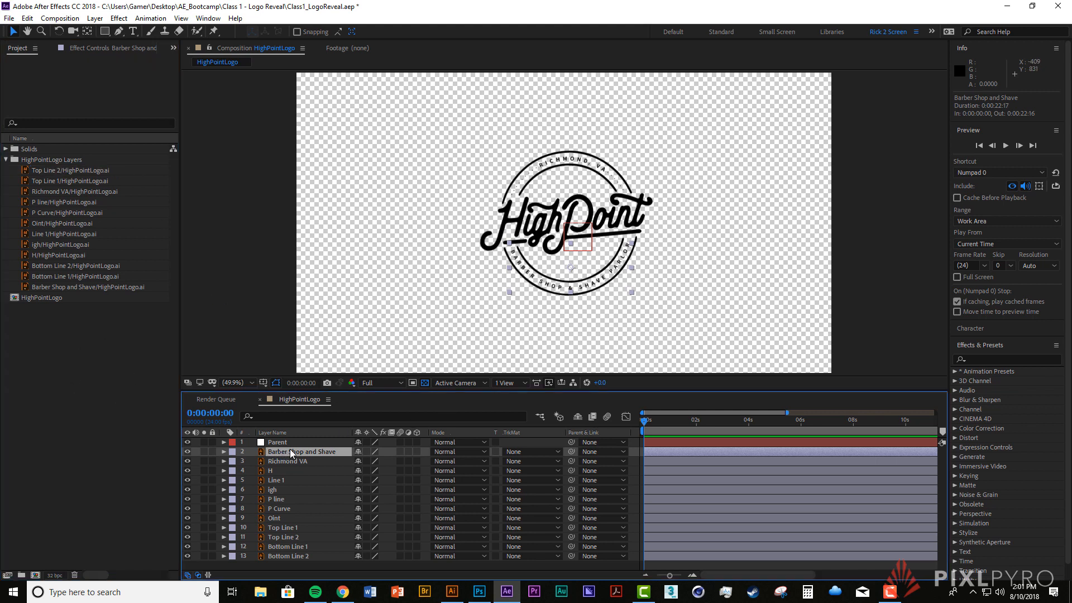
shift+click(300, 557)
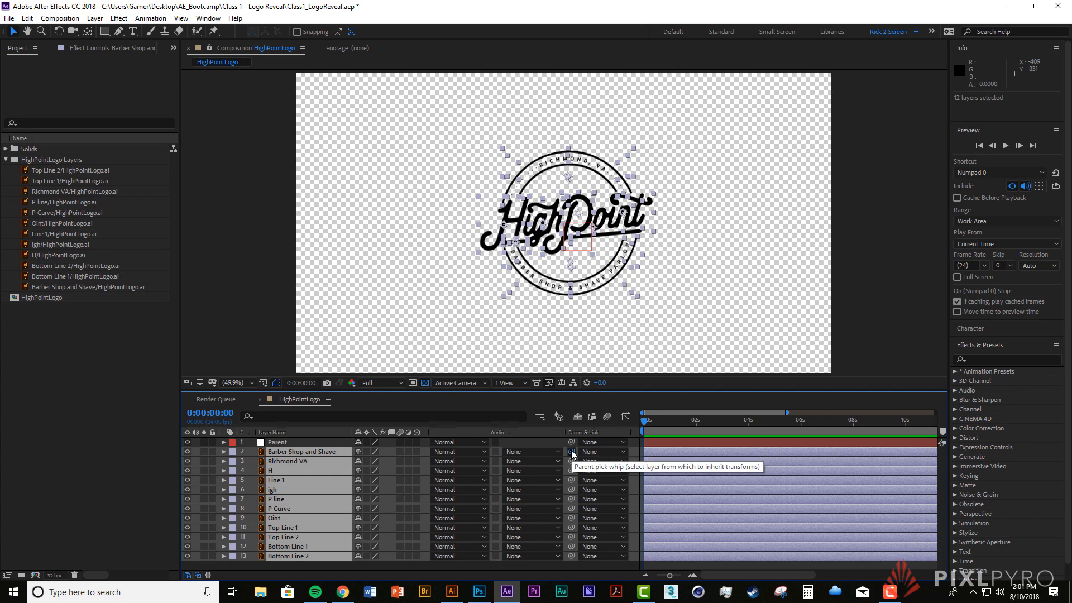
drag(573, 457, 281, 444)
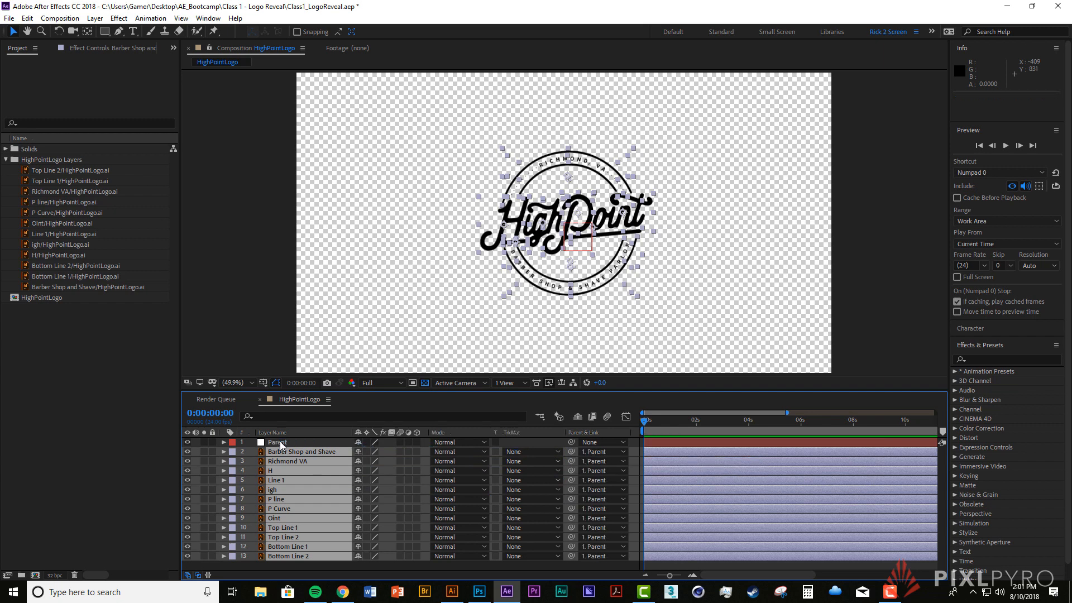
click(623, 452)
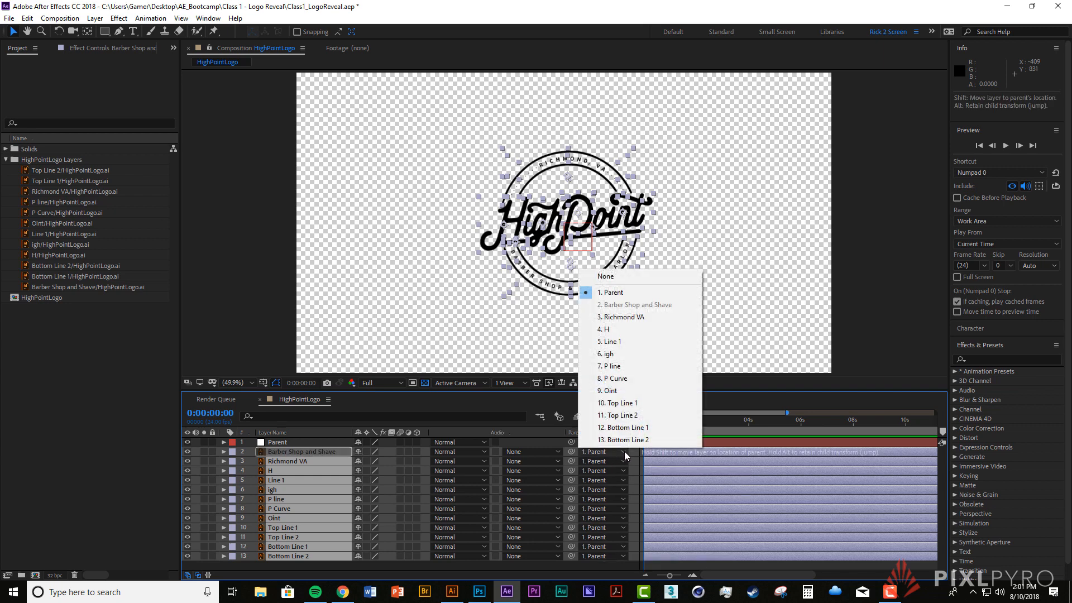
click(624, 452)
click(636, 453)
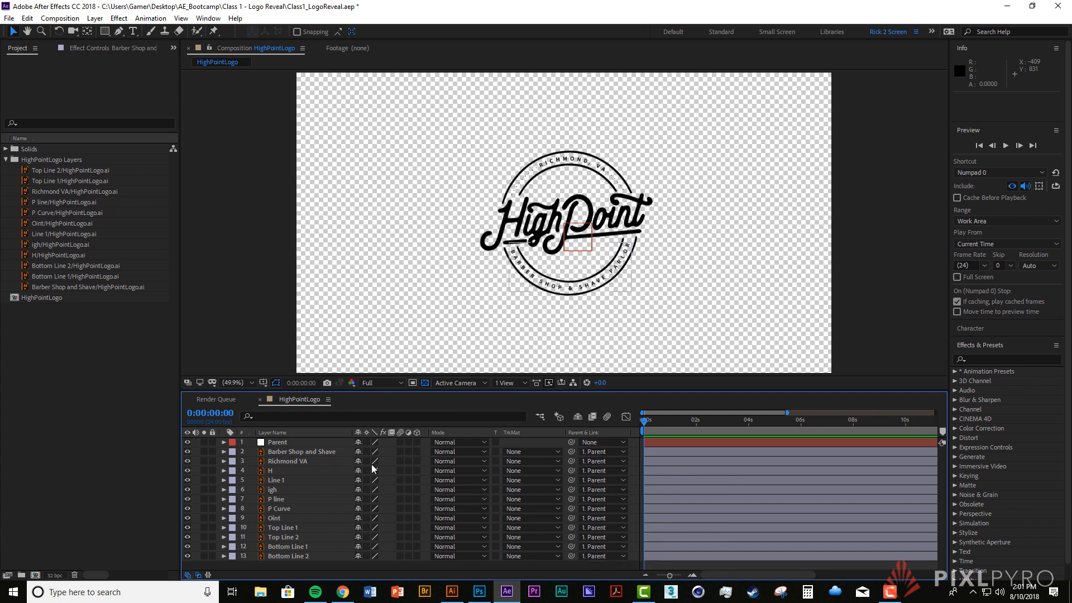
Step: Try changing the Parent null's position and rotation to test the parenting, undoing each change
click(295, 443)
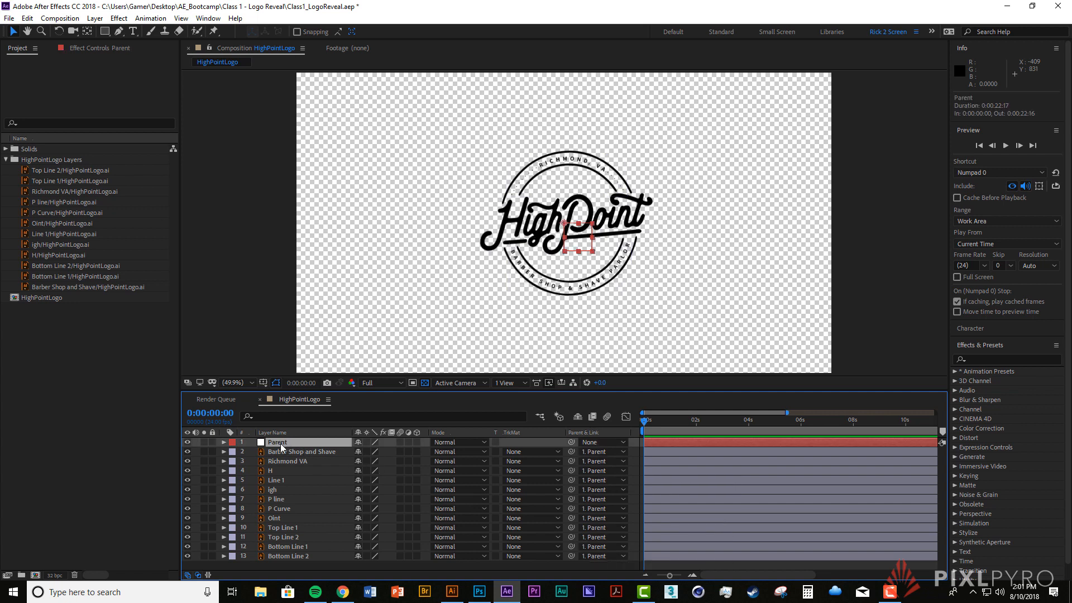
click(224, 442)
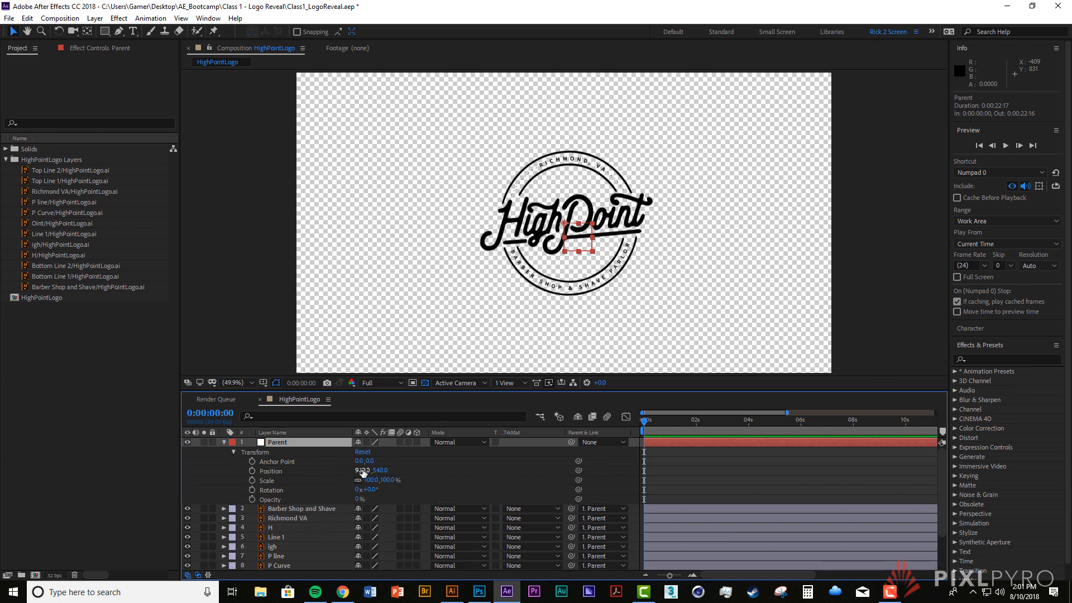
mouse_move(363, 471)
mouse_down()
mouse_move(335, 471)
mouse_move(401, 486)
mouse_move(353, 489)
mouse_move(407, 493)
mouse_move(358, 497)
mouse_move(380, 503)
mouse_move(364, 471)
mouse_move(341, 479)
mouse_move(358, 480)
mouse_up()
key(ctrl+z)
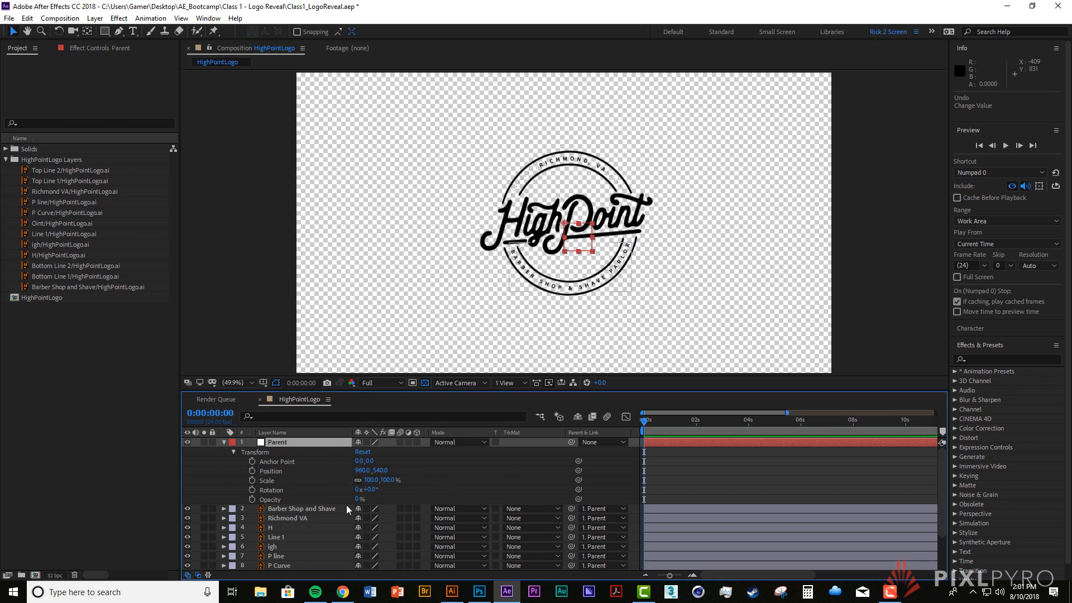
mouse_move(367, 493)
mouse_down()
mouse_move(434, 493)
mouse_move(302, 493)
mouse_move(366, 487)
mouse_up()
key(ctrl+z)
key(ctrl+z)
Step: Enlarge the timeline area so the Parent null's transform properties and all logo layers fit in it
scroll(303, 471, down, 3)
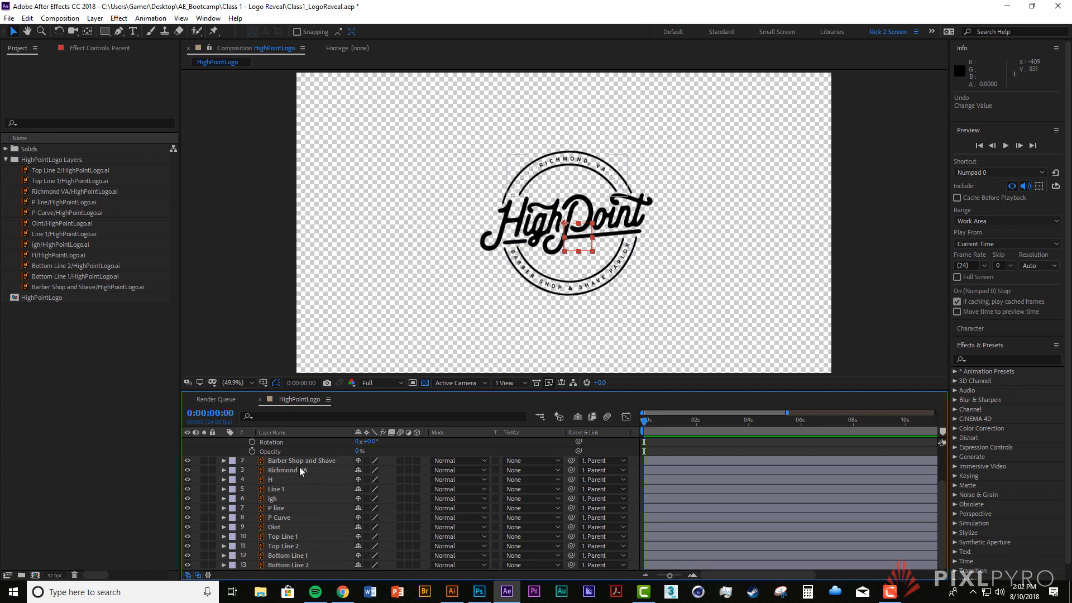
scroll(316, 519, up, 3)
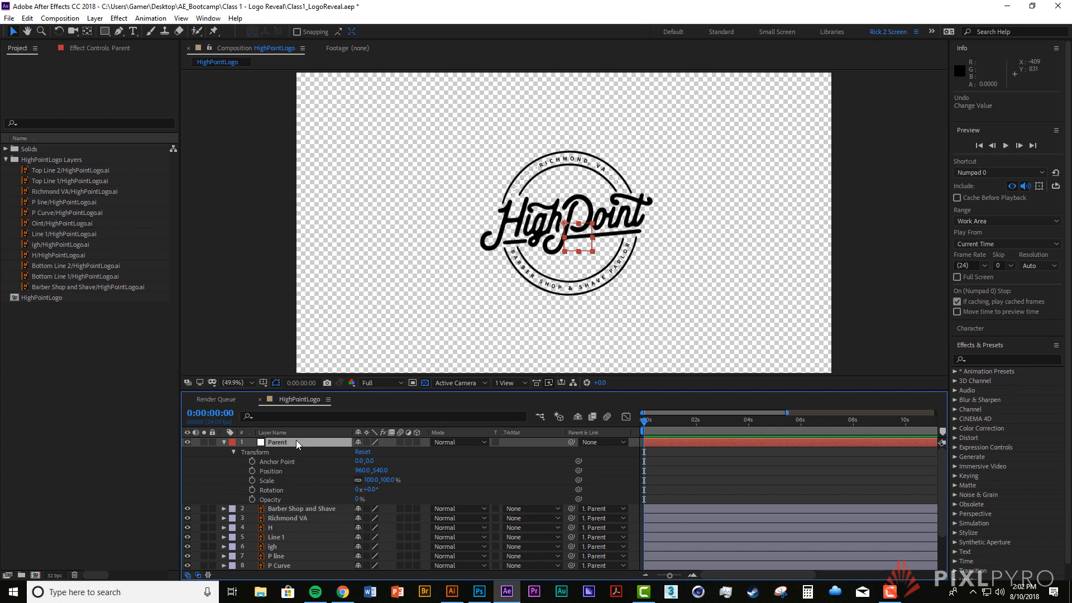
drag(373, 390, 382, 329)
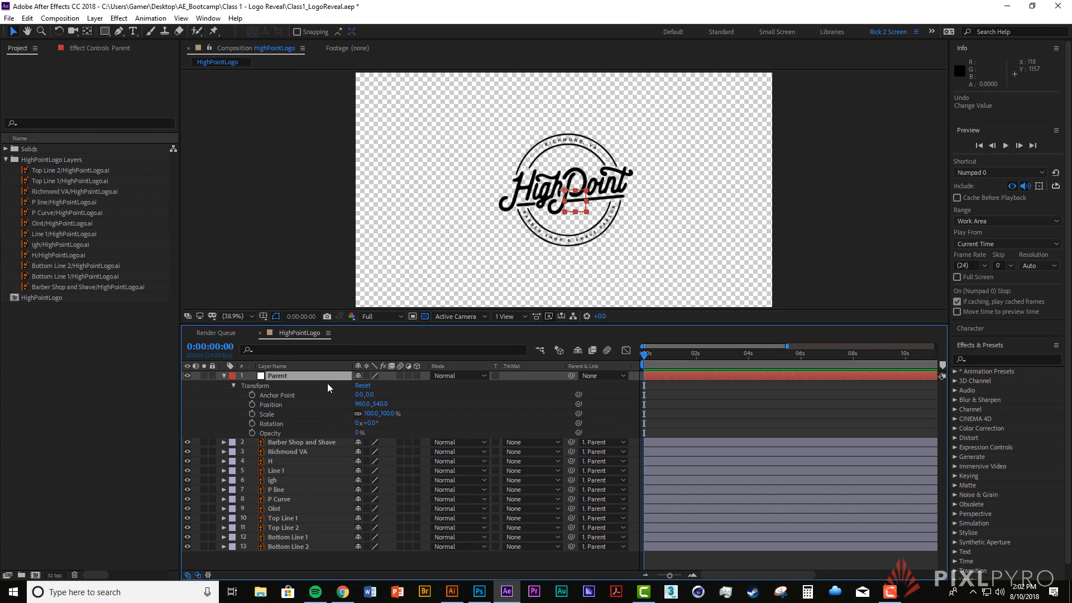
Step: Test the logo's edge sharpness at large size by scaling the Parent null up to 1168%
drag(368, 415, 659, 400)
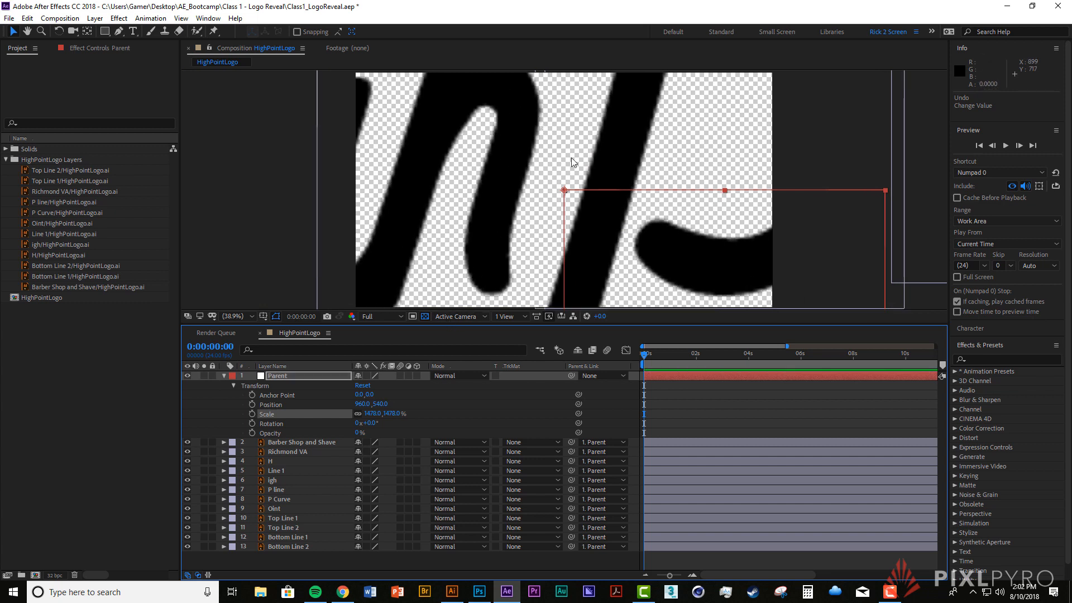
drag(370, 414, 240, 400)
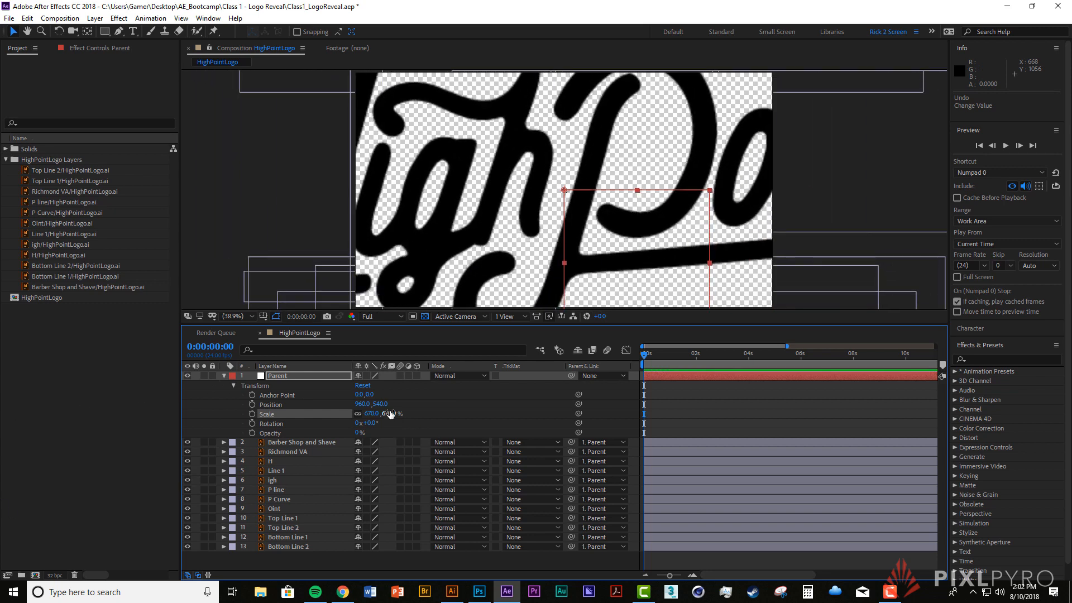
drag(389, 414, 656, 400)
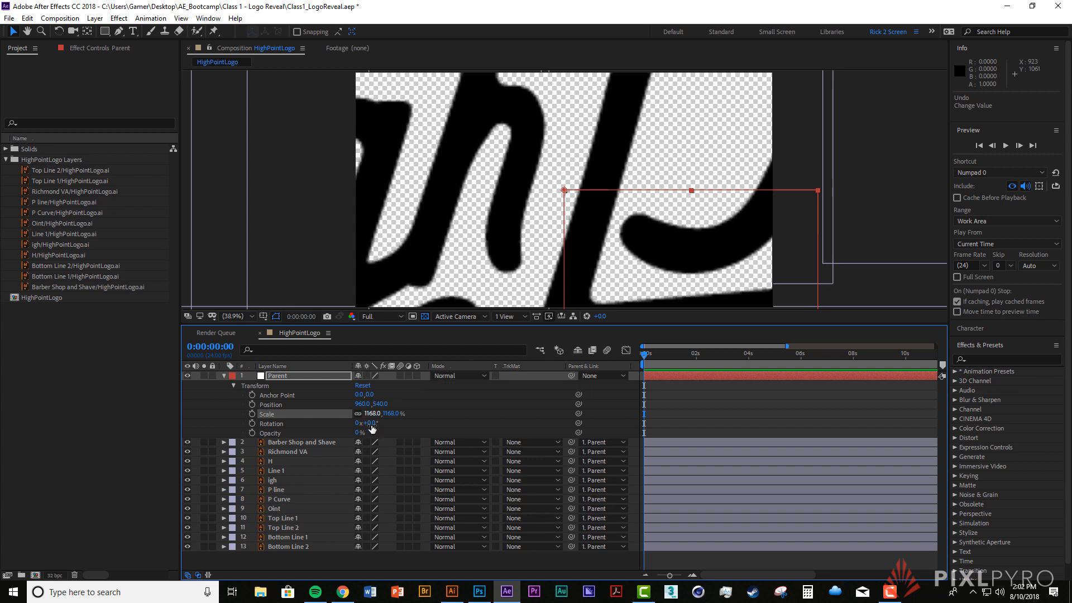
Step: Turn on continuous rasterization for all twelve logo layers, from Barber Shop and Shave to Bottom Line 2
click(367, 442)
key(F2)
click(366, 452)
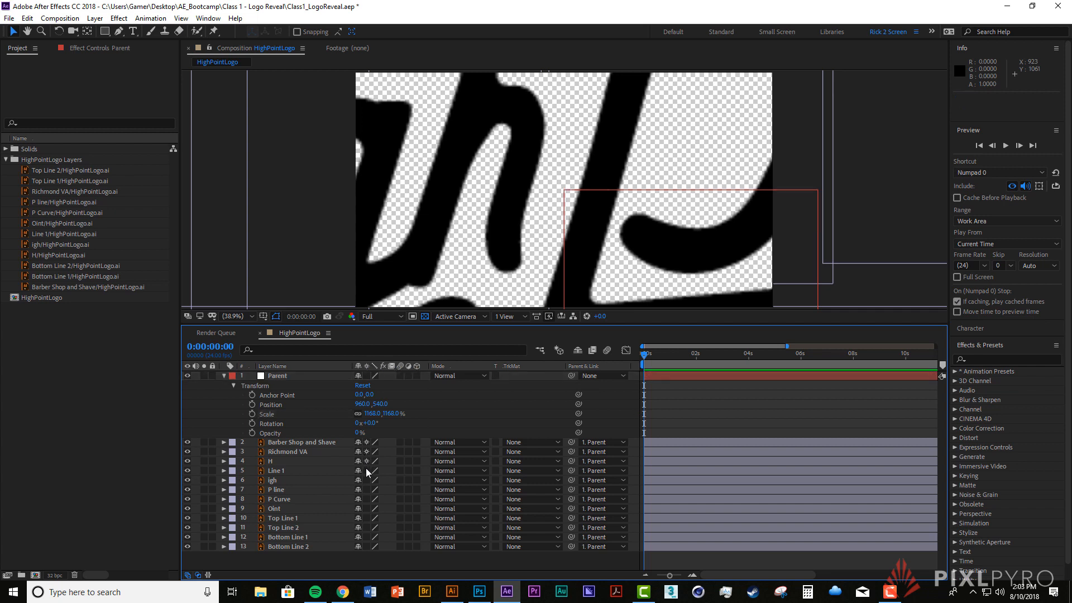
drag(366, 471, 371, 549)
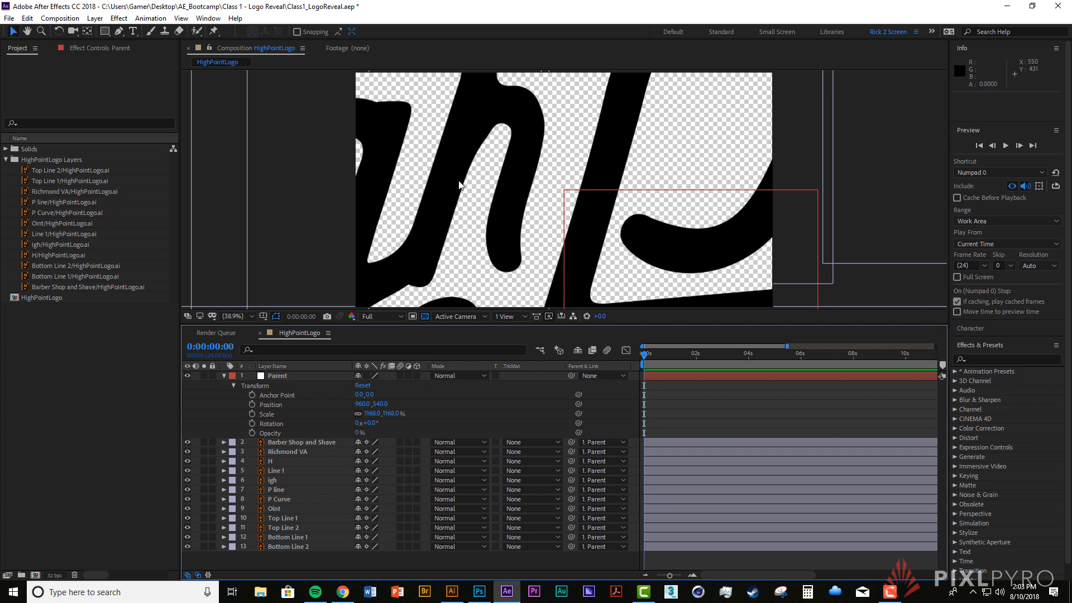
Step: Scale the Parent null up to 4022% and back down to 2477% to check the rasterized edges
drag(391, 420, 550, 387)
drag(383, 418, 754, 425)
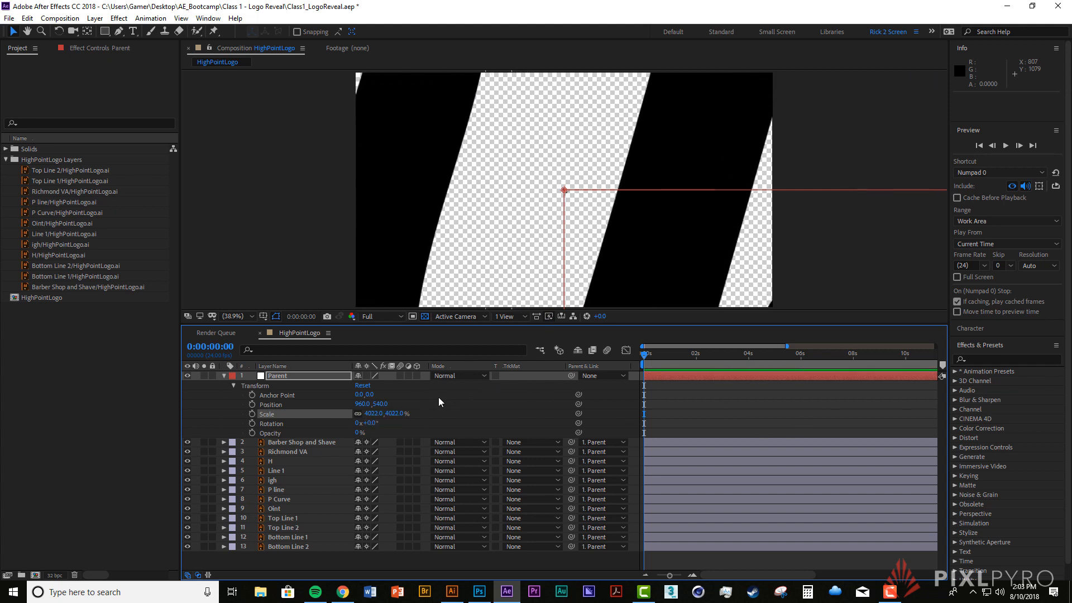
drag(394, 414, 316, 434)
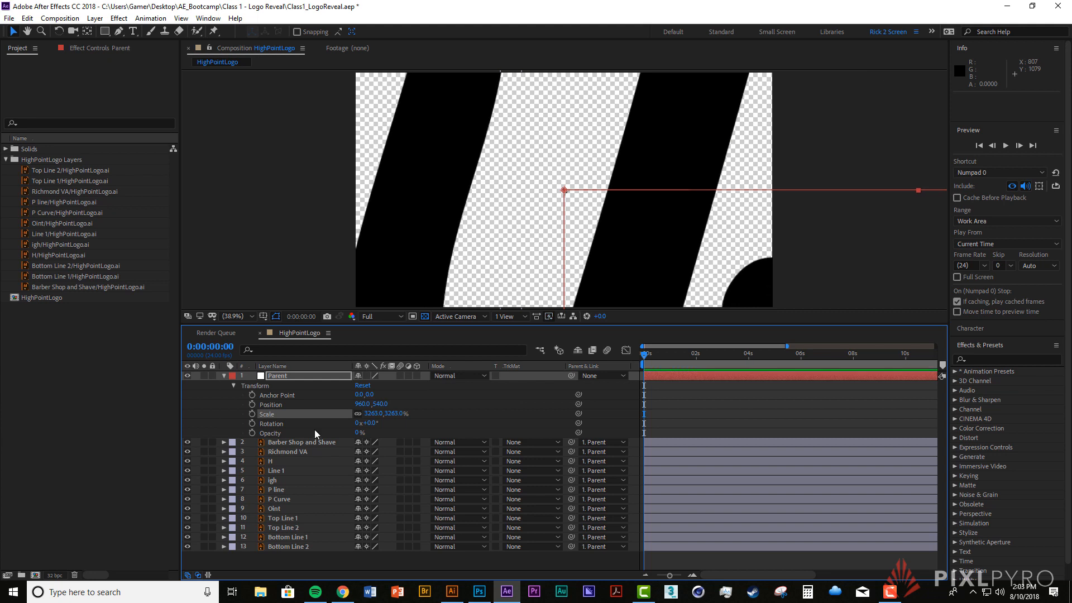
mouse_move(393, 416)
mouse_down()
mouse_move(386, 422)
mouse_move(392, 414)
mouse_up()
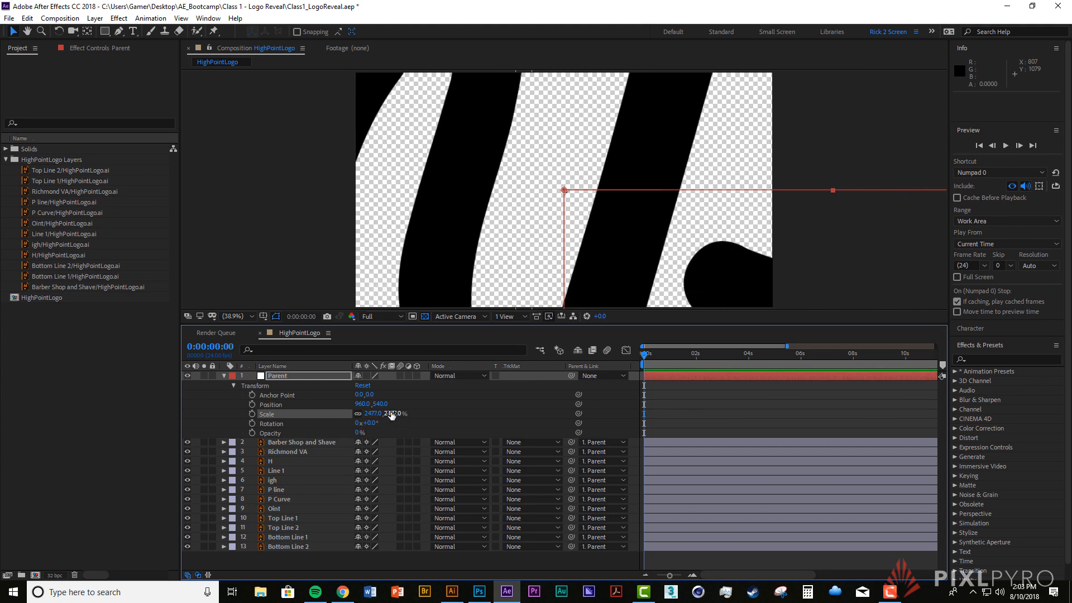
Step: Set the Parent null's scale to 100%
click(391, 415)
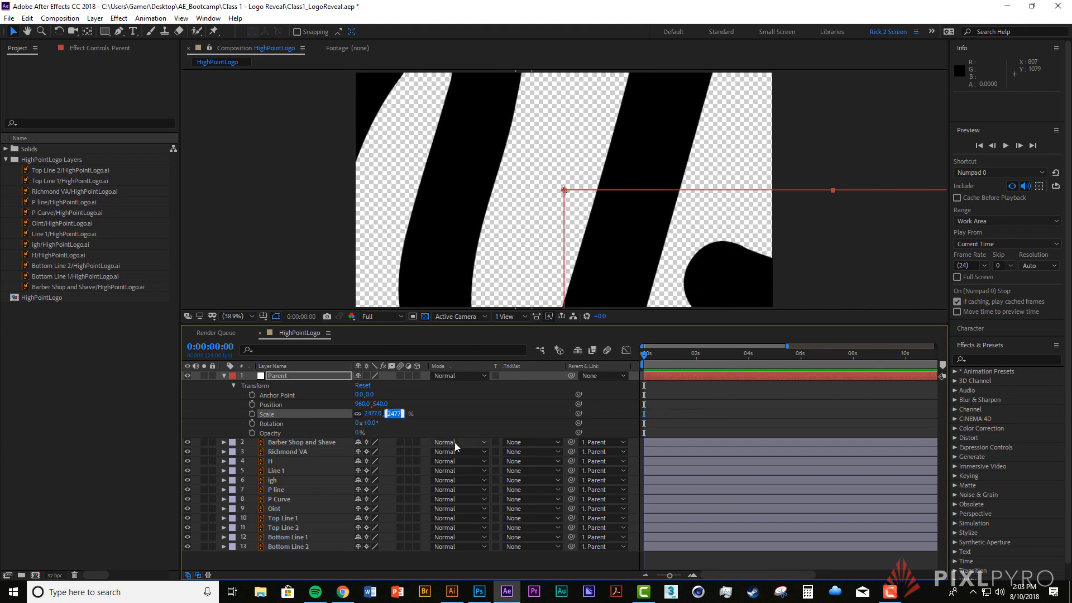
text(100)
key(Return)
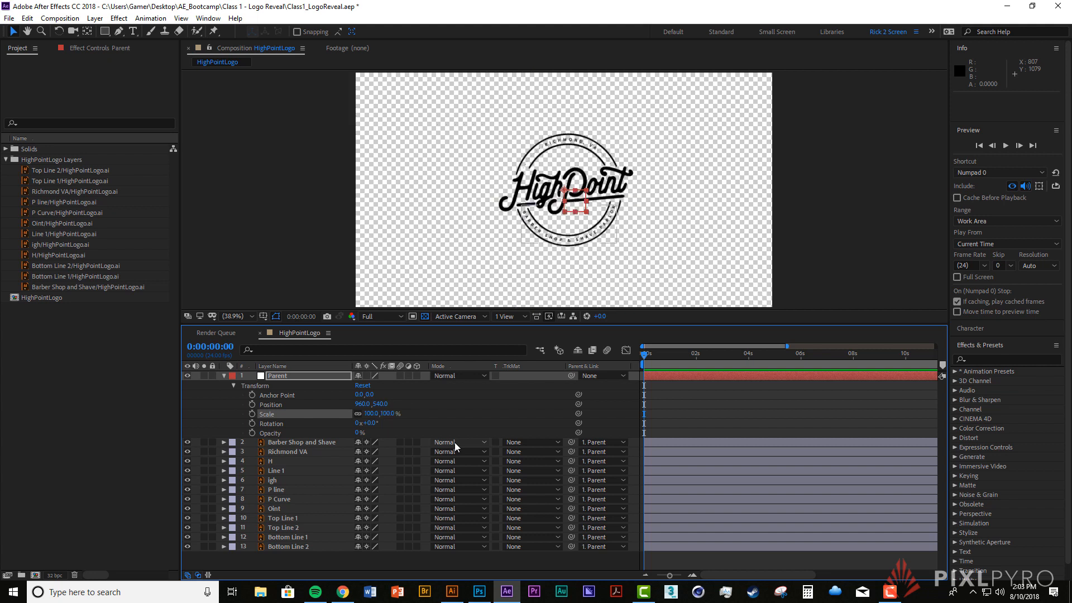
Step: Scale the Parent null up to 200% so the logo fills more of the frame
drag(370, 414, 428, 419)
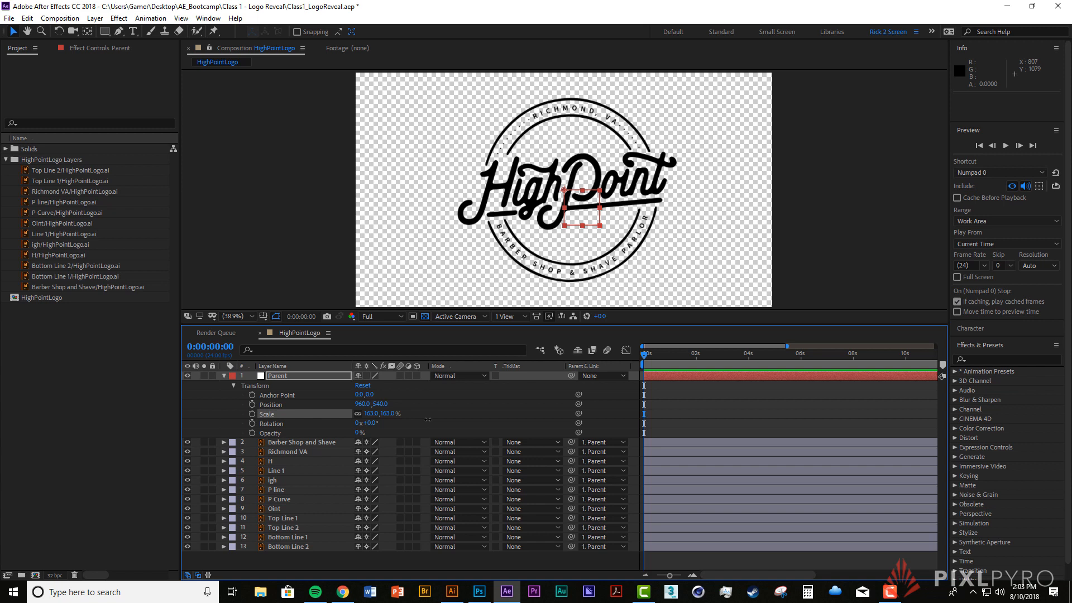
drag(389, 414, 441, 407)
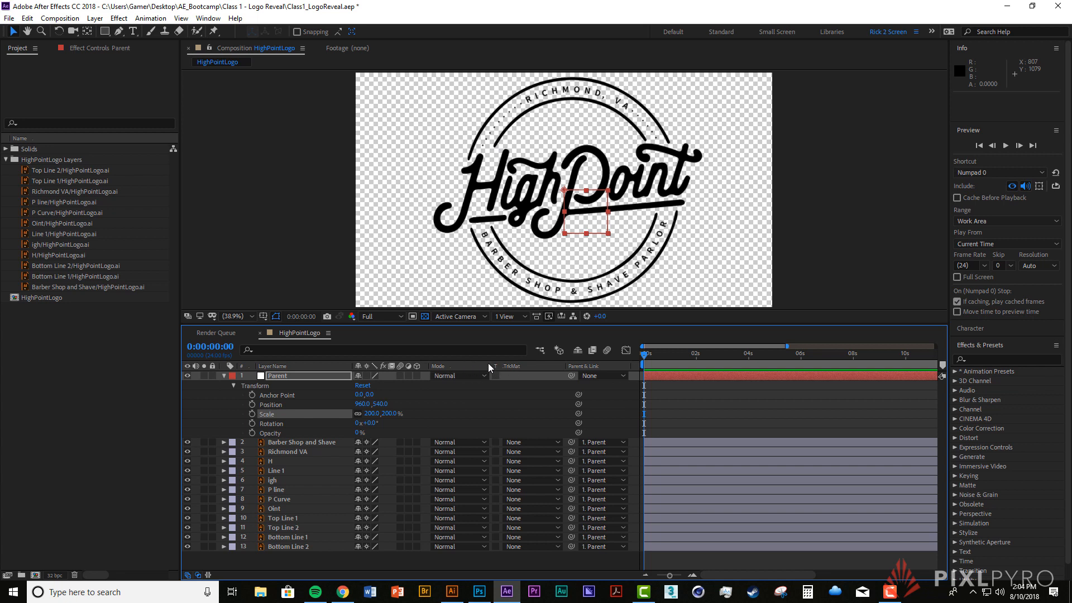
Step: Hide the timeline's Parent & Link column and show it again
right_click(530, 369)
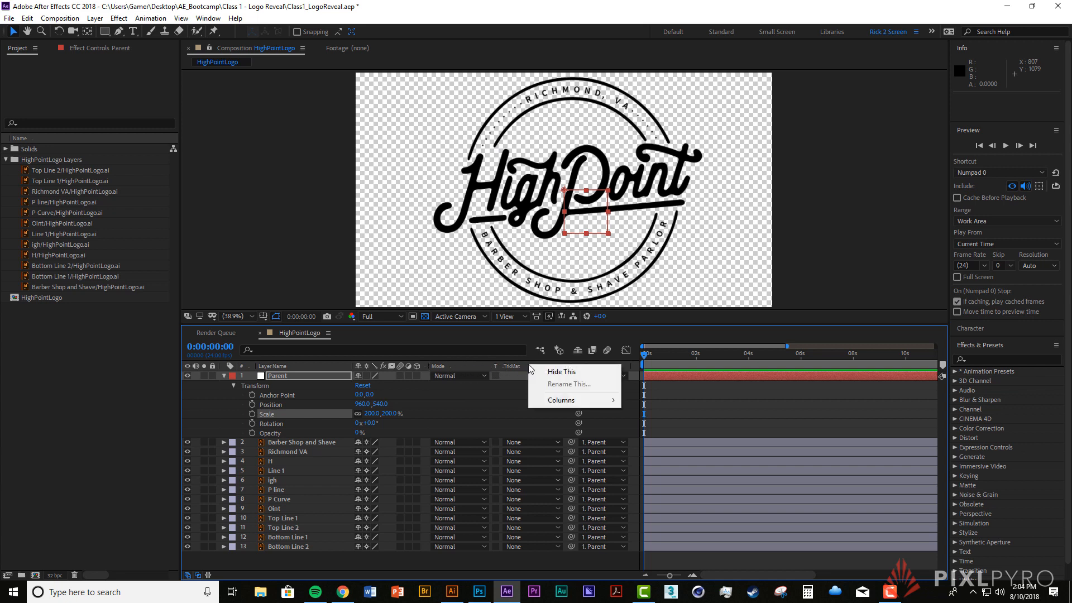
mouse_move(572, 402)
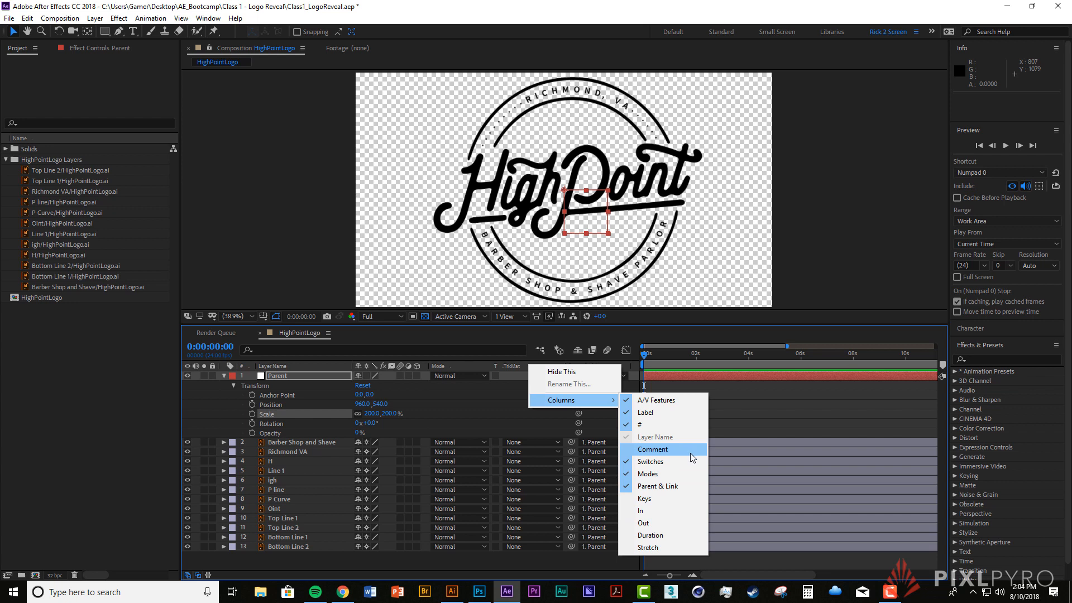
click(680, 485)
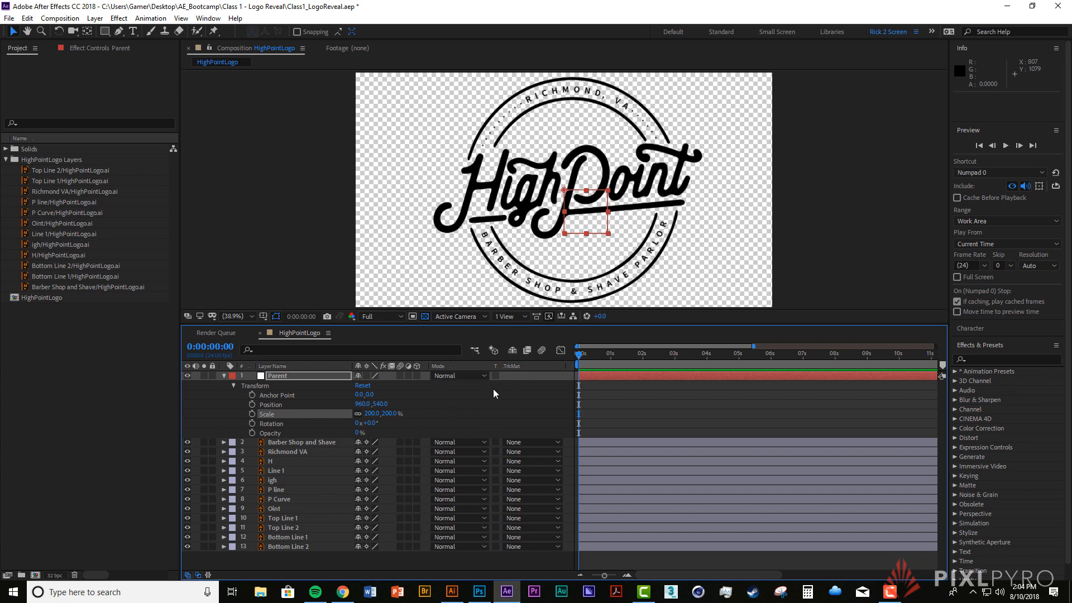
right_click(529, 366)
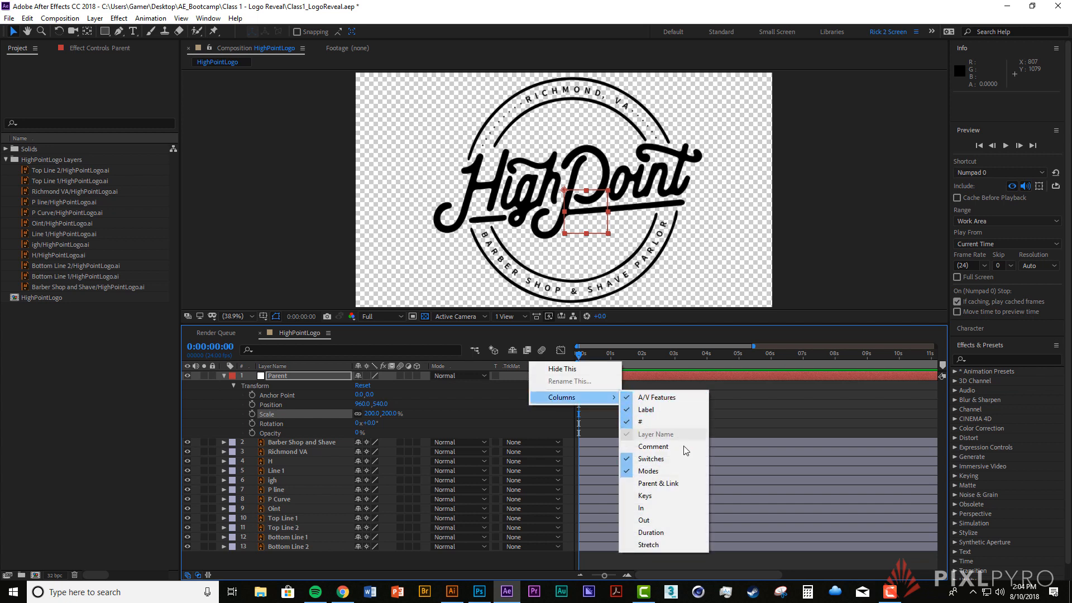
click(672, 485)
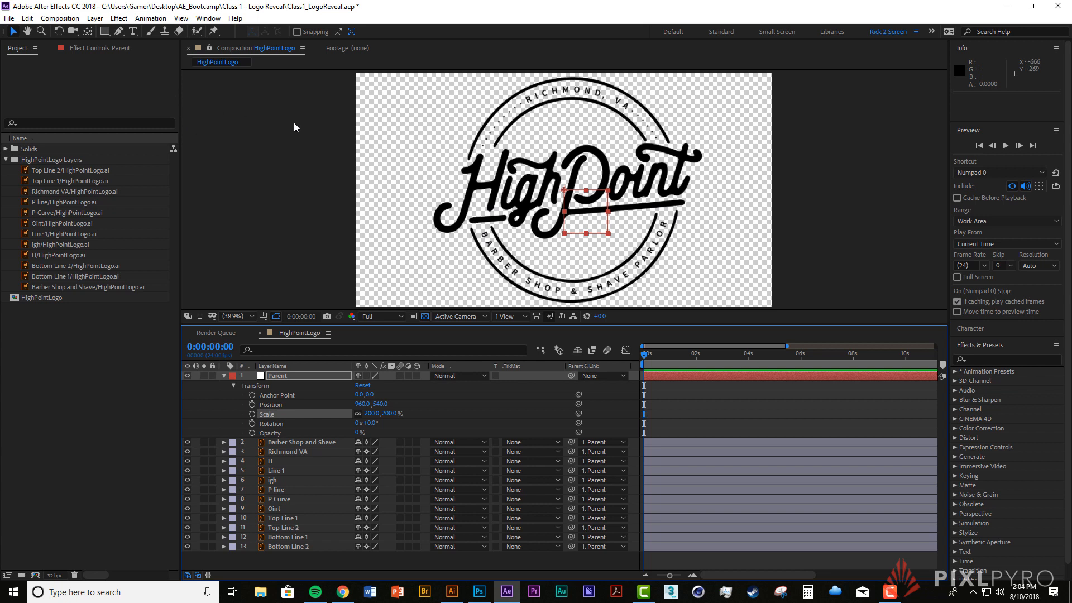
Step: With no layer selected, draw a curved Pen tool path along the H's left stem, from its upper flick down around the lower curl
click(680, 427)
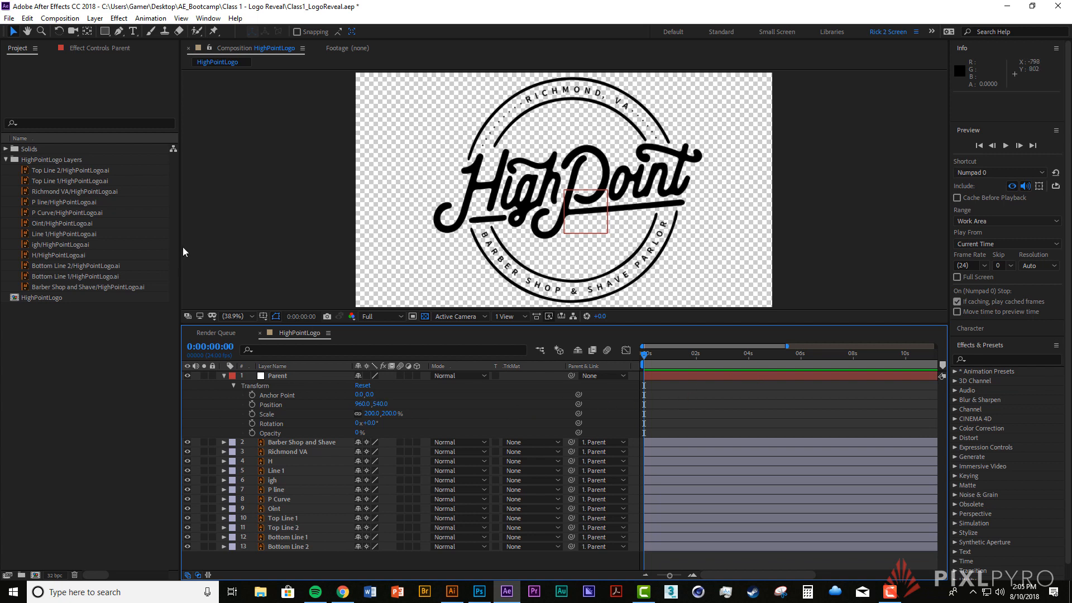
click(119, 33)
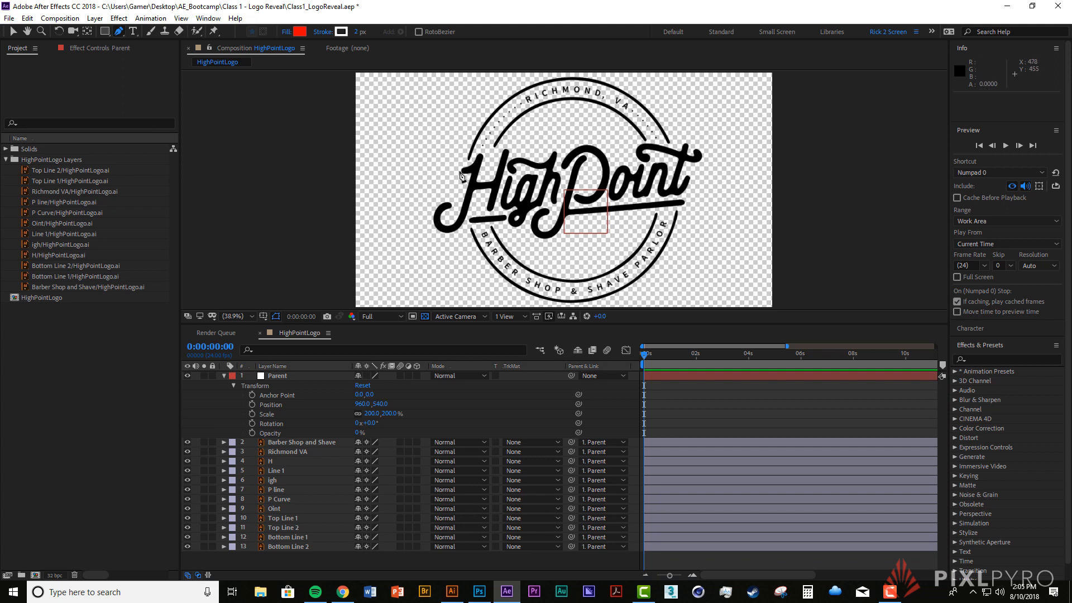
click(459, 171)
drag(480, 157, 484, 147)
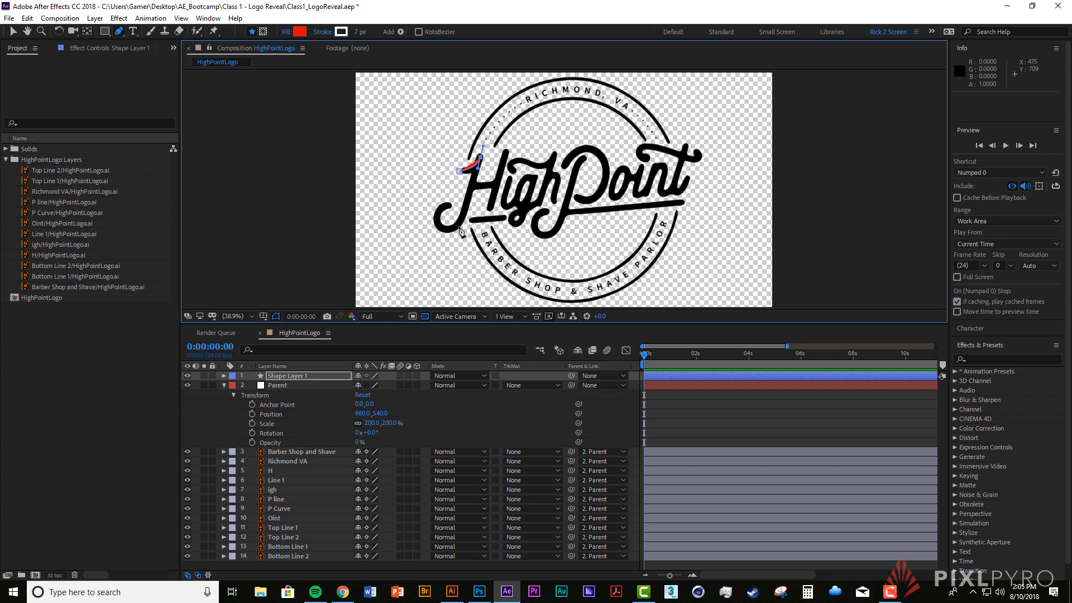
click(460, 226)
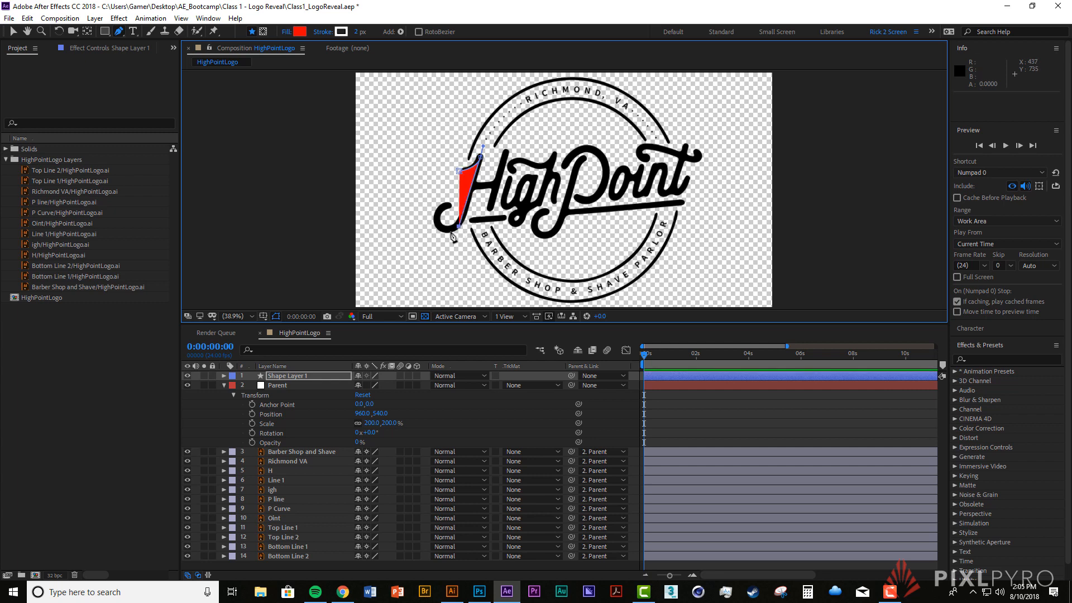
click(449, 230)
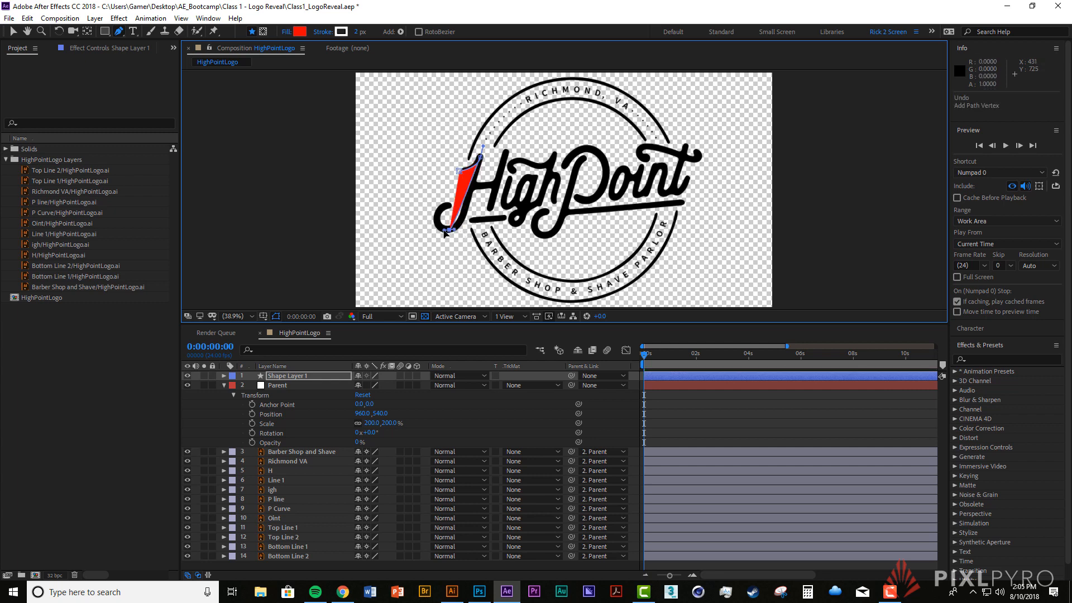
drag(445, 231, 426, 230)
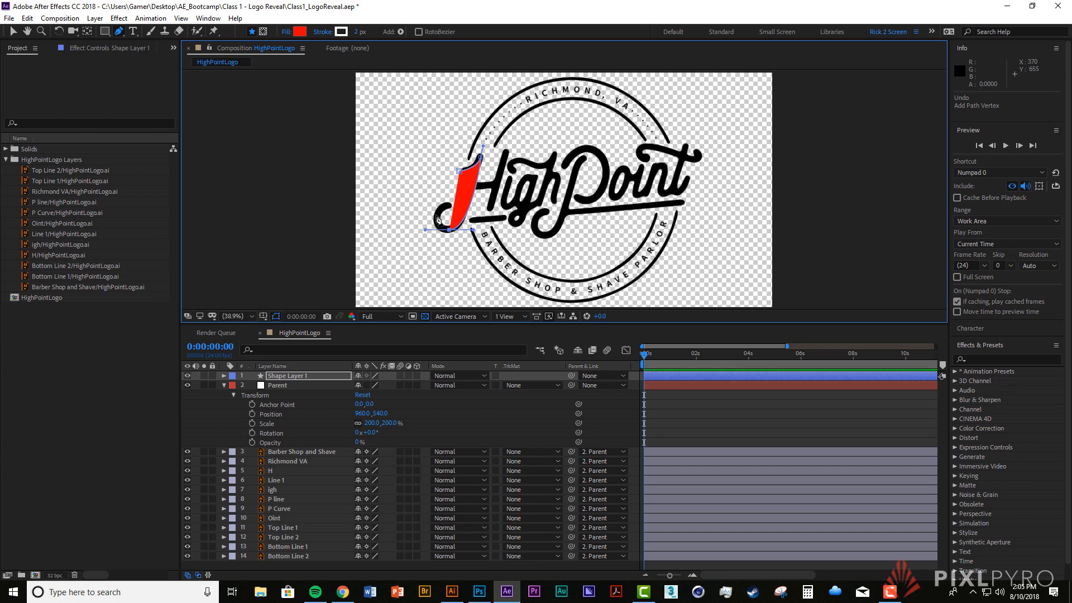
click(448, 206)
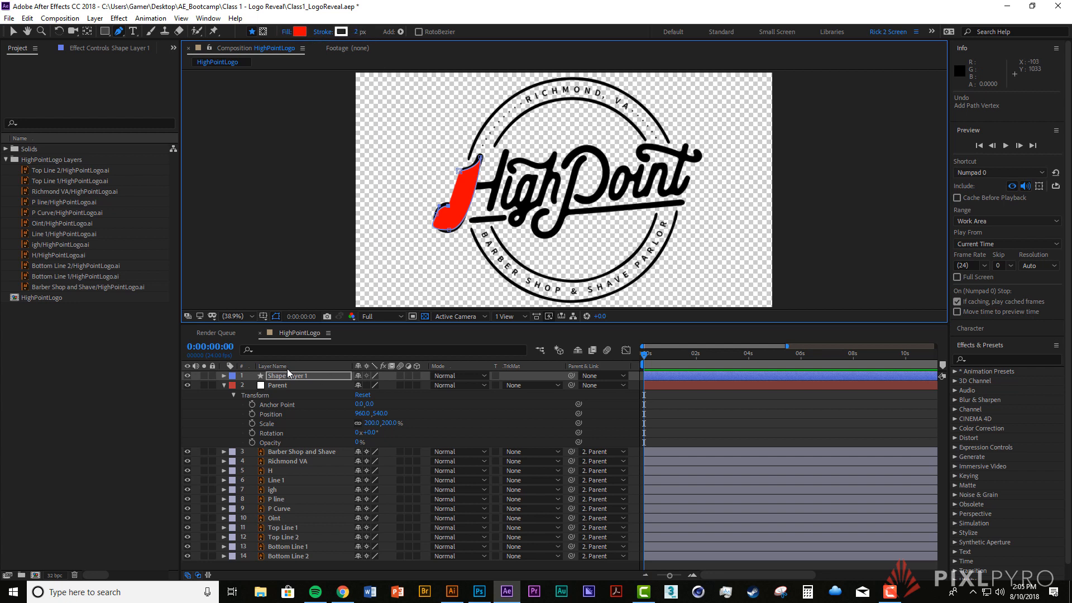
Step: Set the new shape's fill to None and widen its stroke to 41 px
click(302, 32)
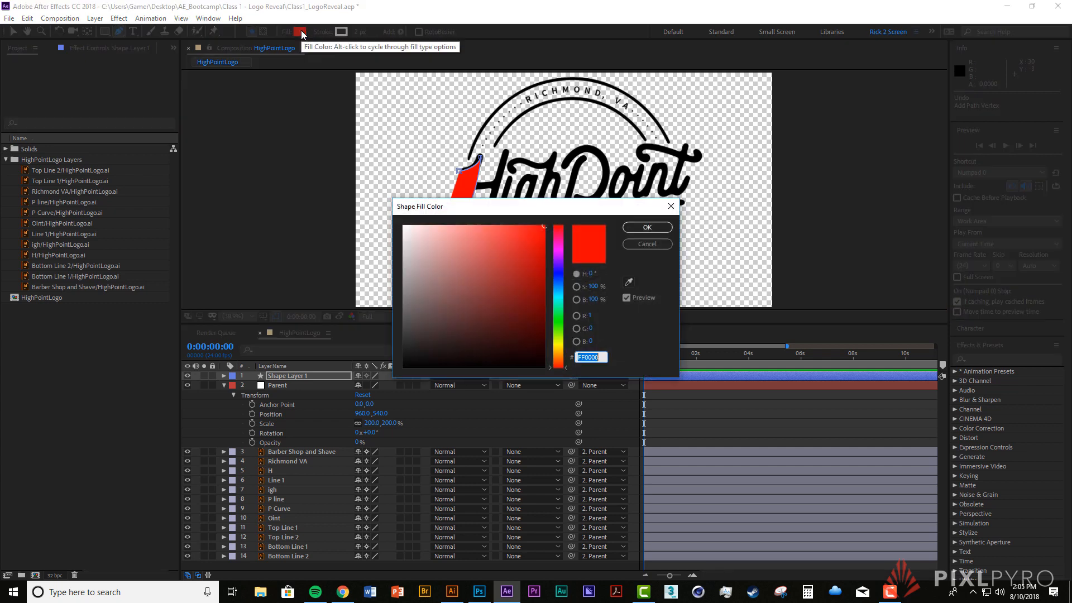
click(642, 244)
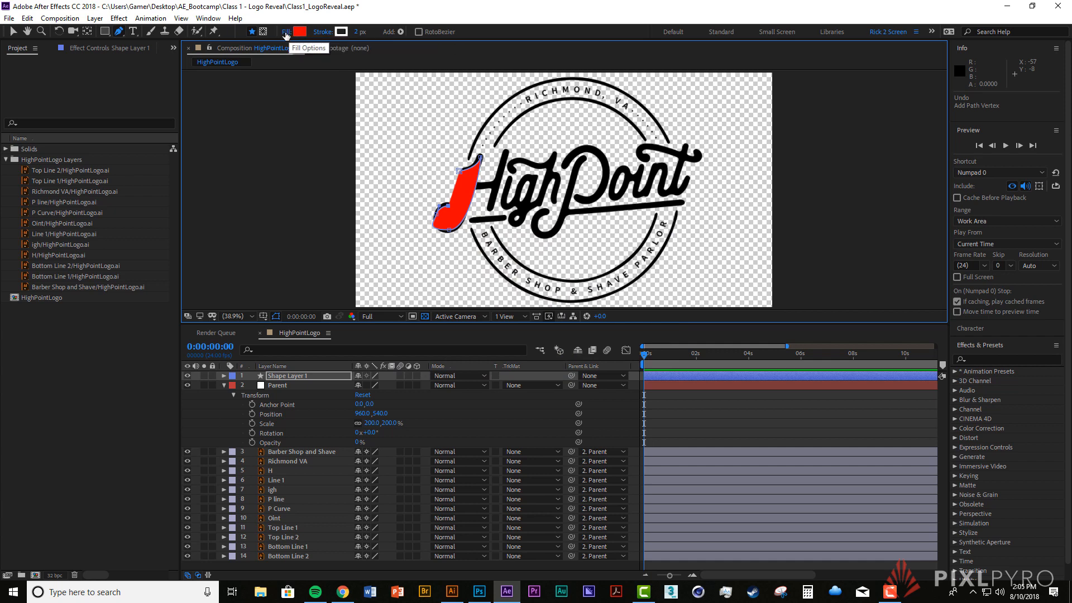
click(286, 32)
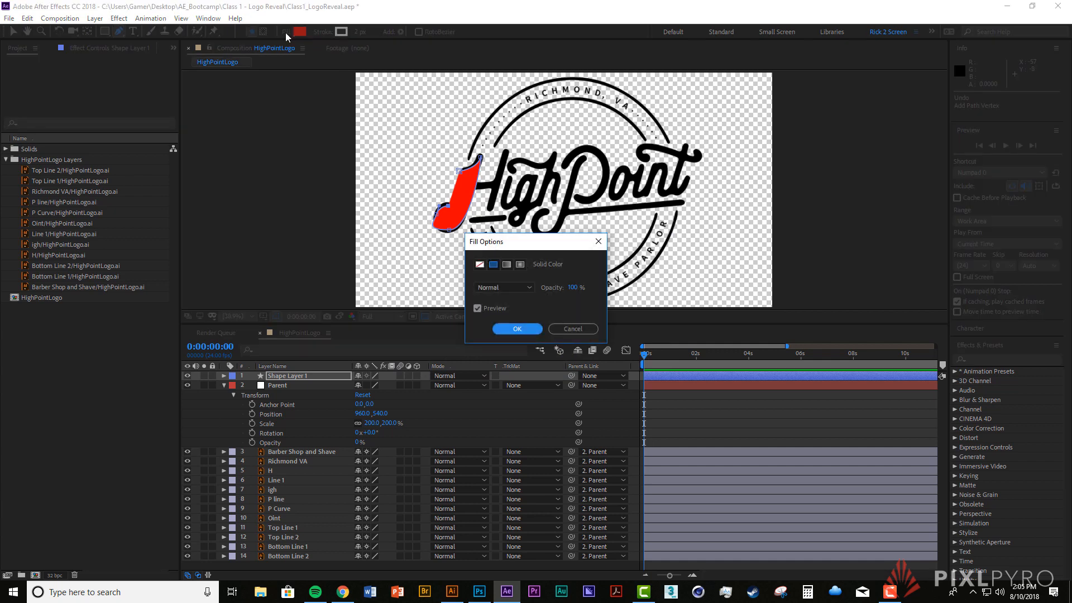
click(479, 266)
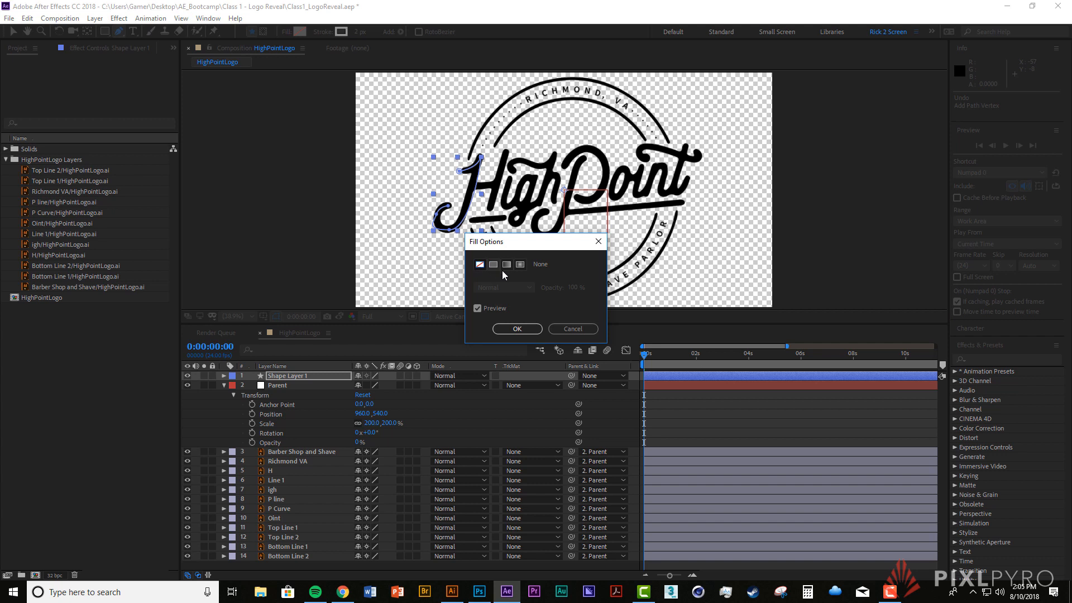
click(516, 329)
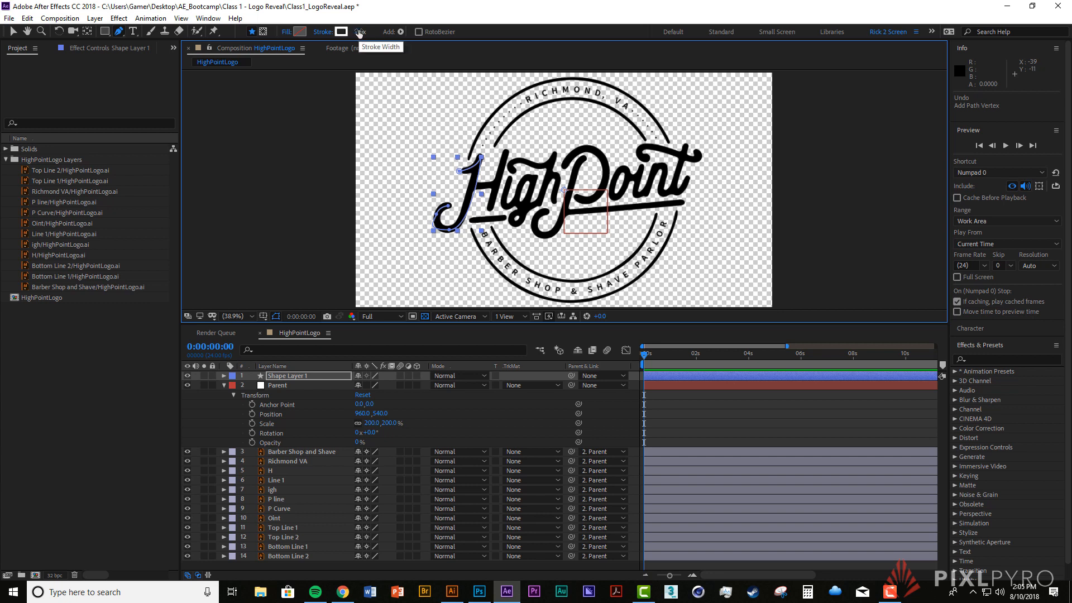
drag(359, 34, 381, 31)
Step: Adjust the path's vertices and curve handles so the white stroke fully covers the H's left stem and curl, and deselect the shape
drag(459, 171, 479, 157)
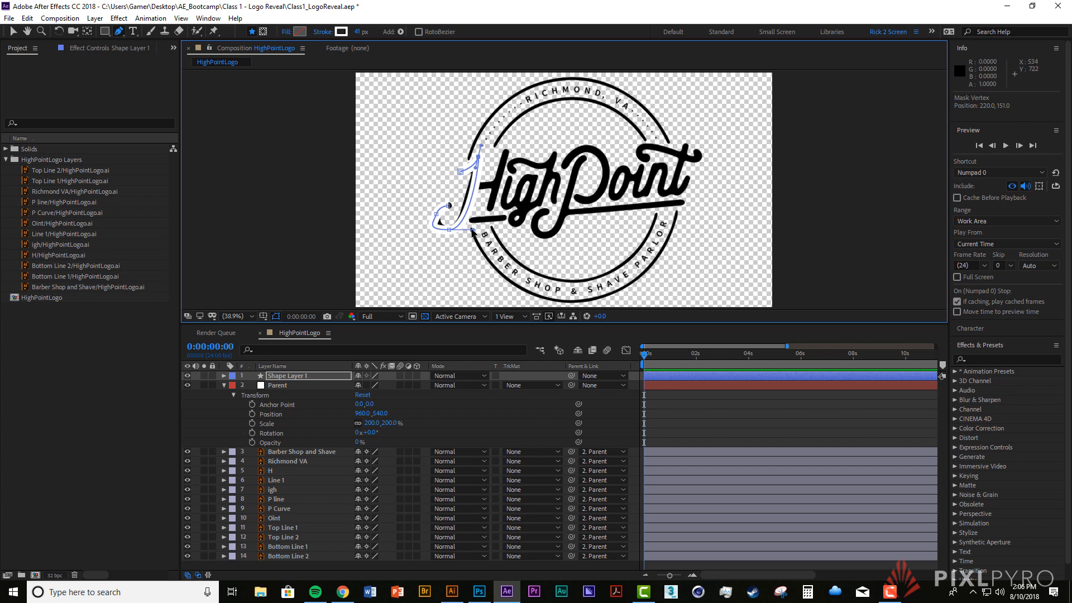
drag(473, 229, 470, 223)
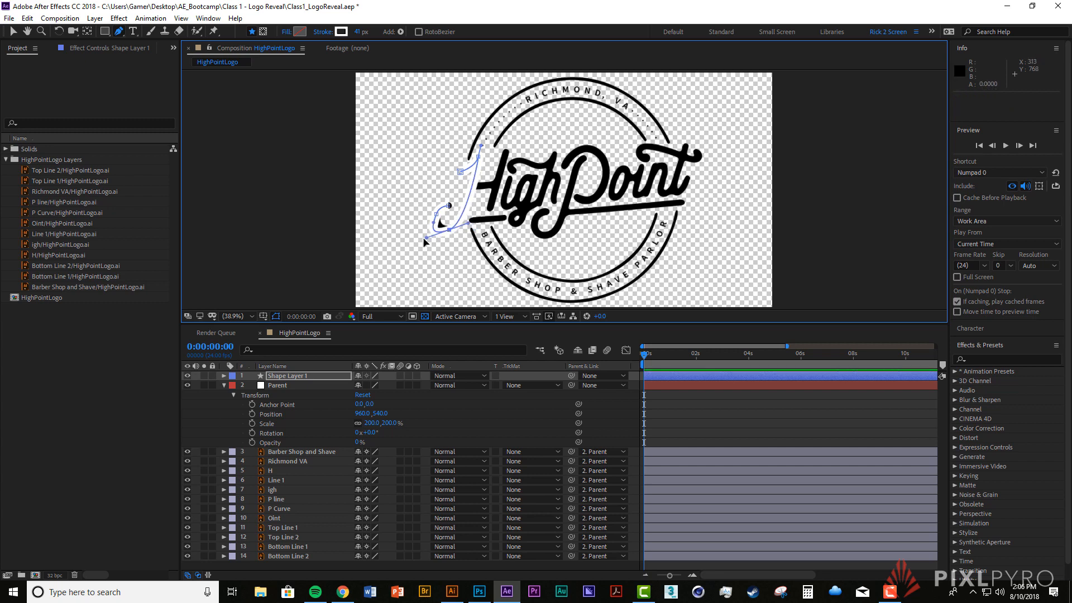
drag(425, 239, 452, 206)
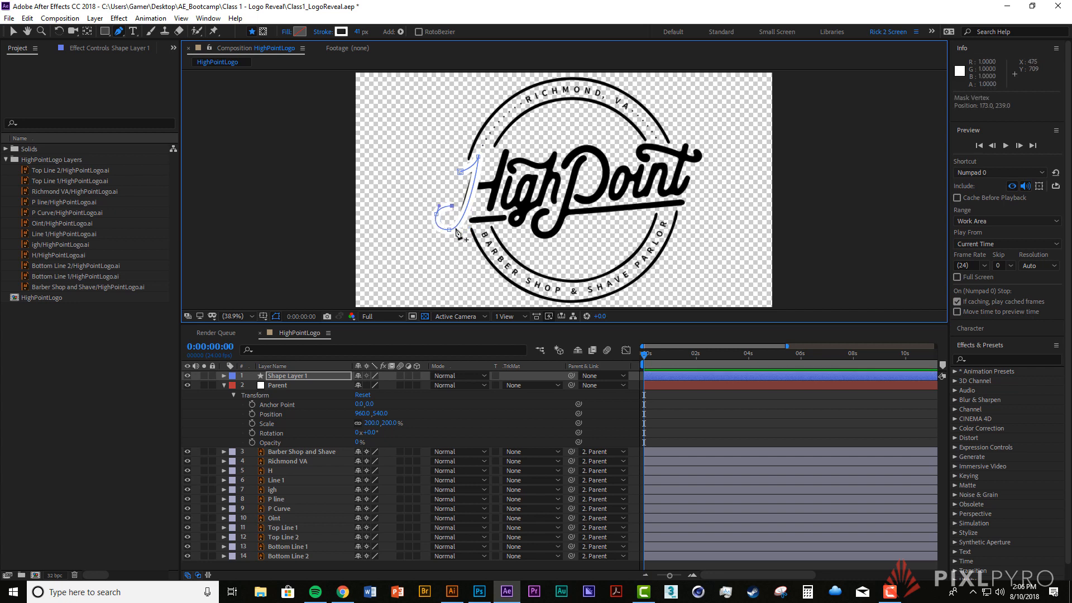
click(449, 230)
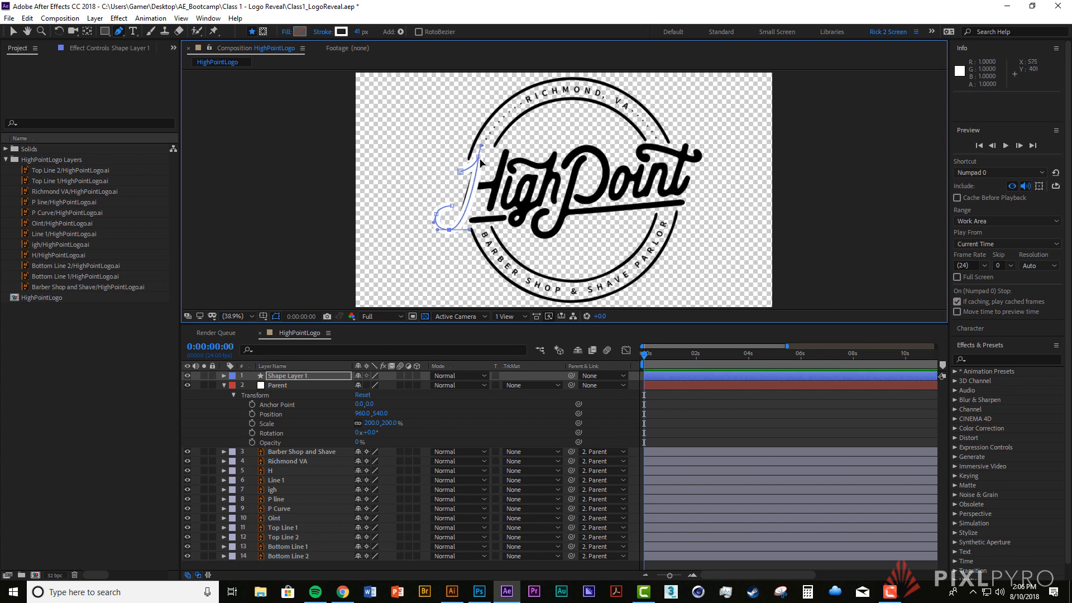
drag(480, 159, 479, 160)
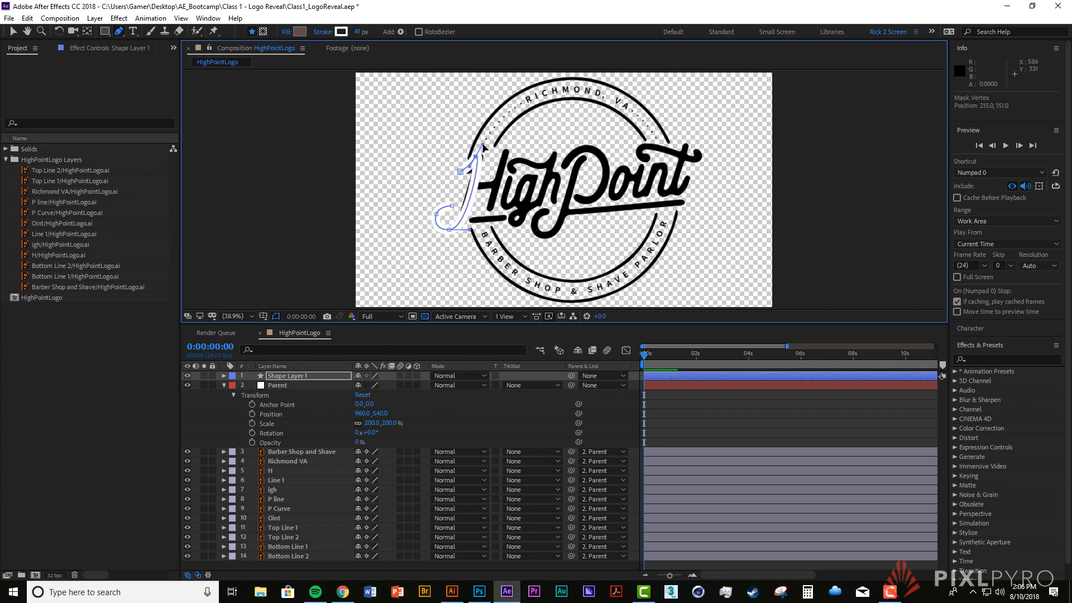
drag(483, 146, 482, 170)
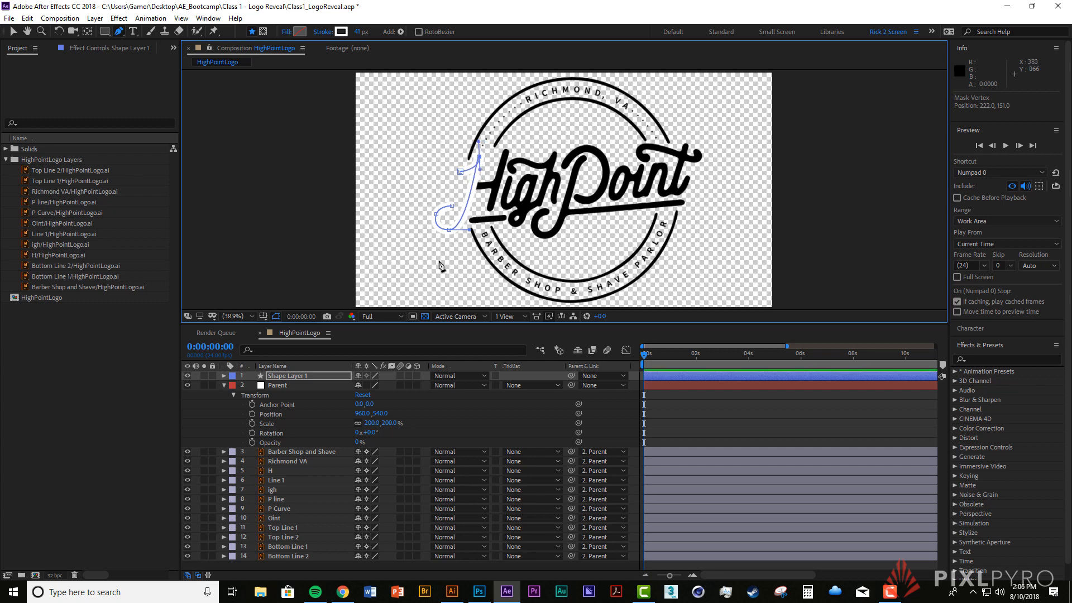
key(v)
click(400, 212)
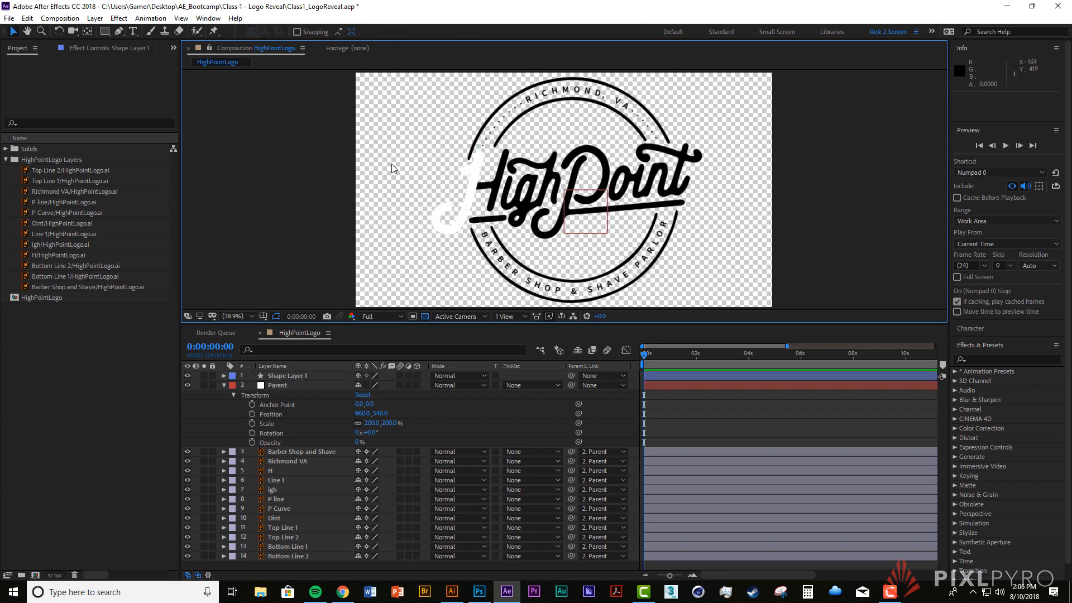
Step: Move the new shape layer directly above the H layer and rename it H Reveal
click(450, 230)
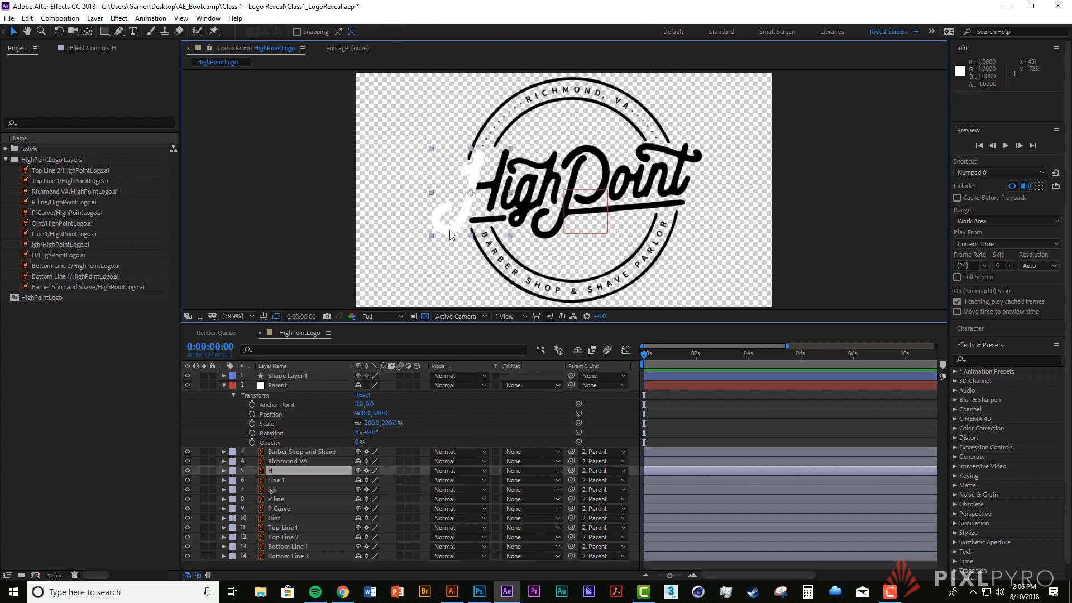
click(457, 229)
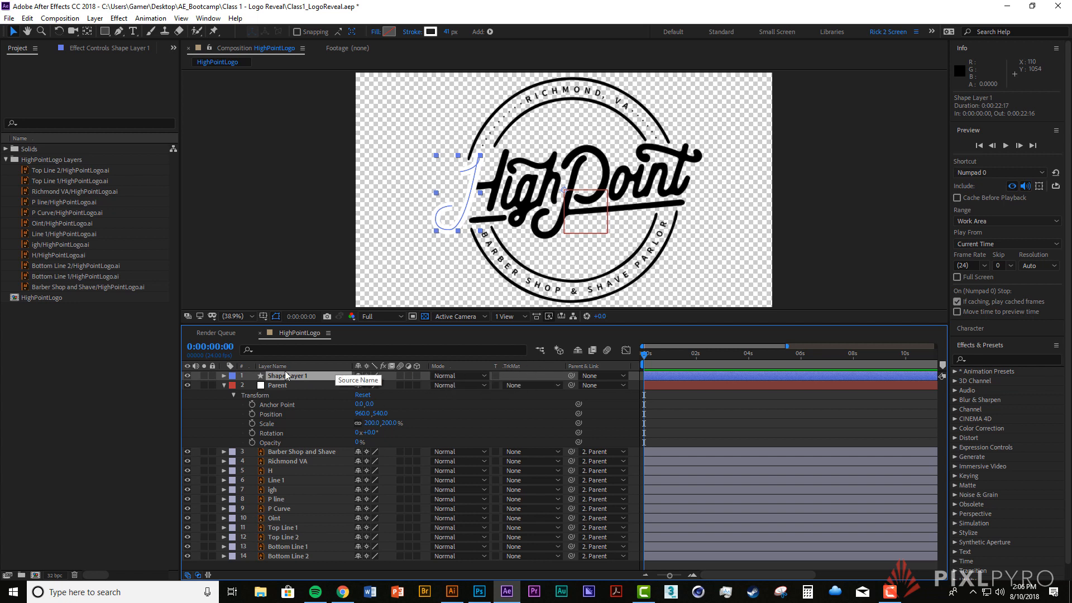
drag(290, 378, 290, 469)
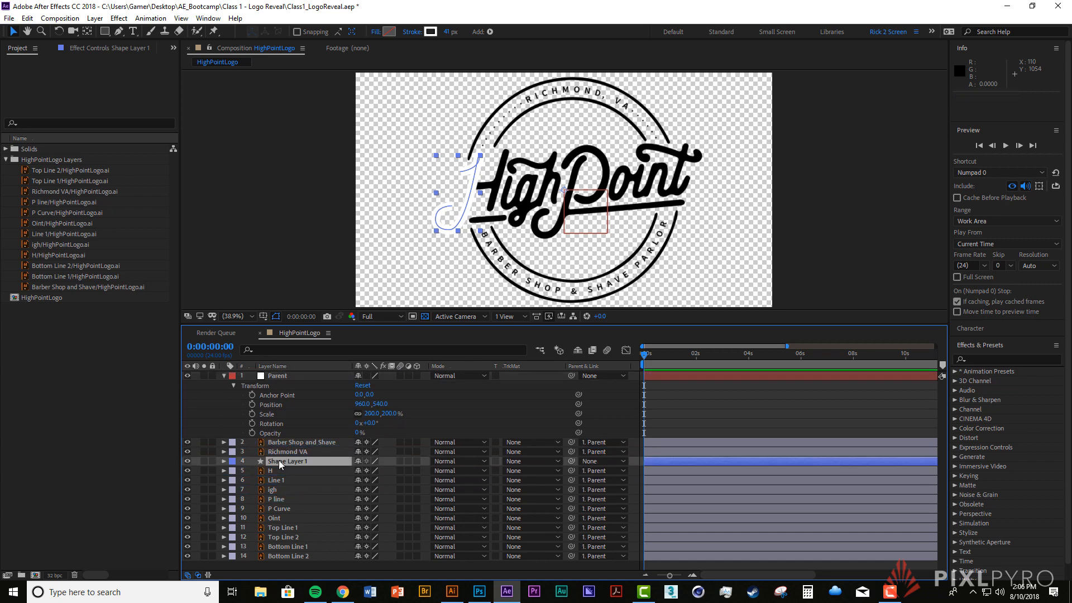
key(Return)
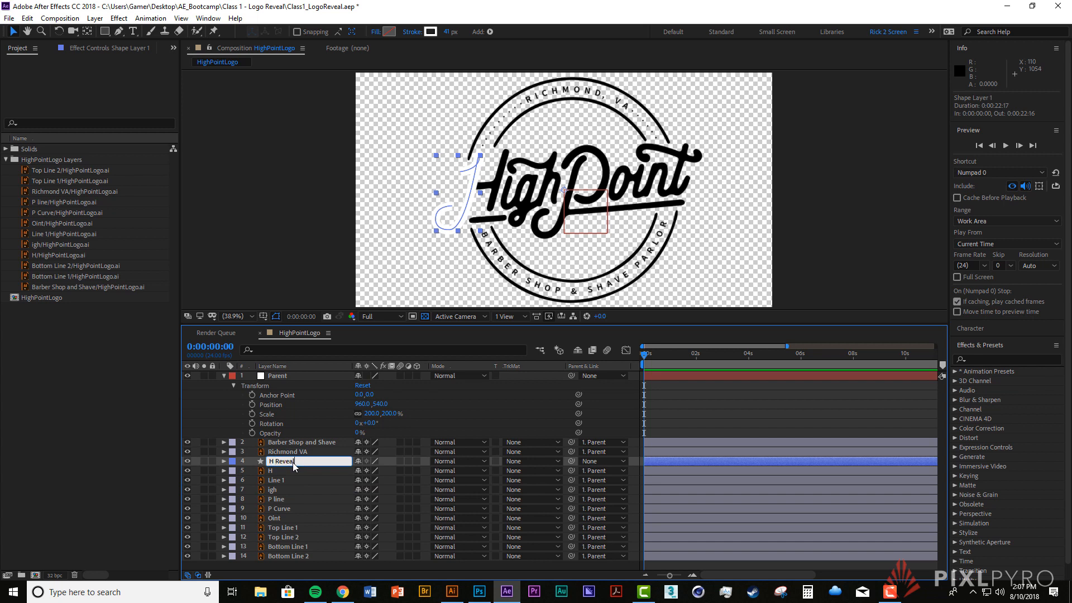
key(Return)
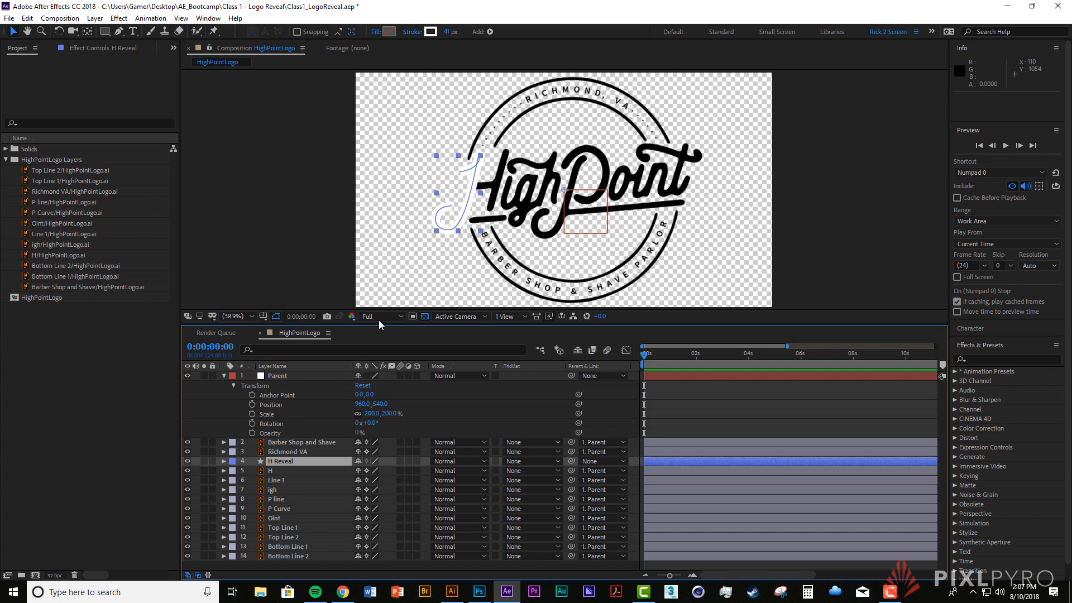
Step: Enlarge the timeline area and expand the transform properties of the H Reveal and Barber Shop and Shave layers
drag(380, 324, 381, 295)
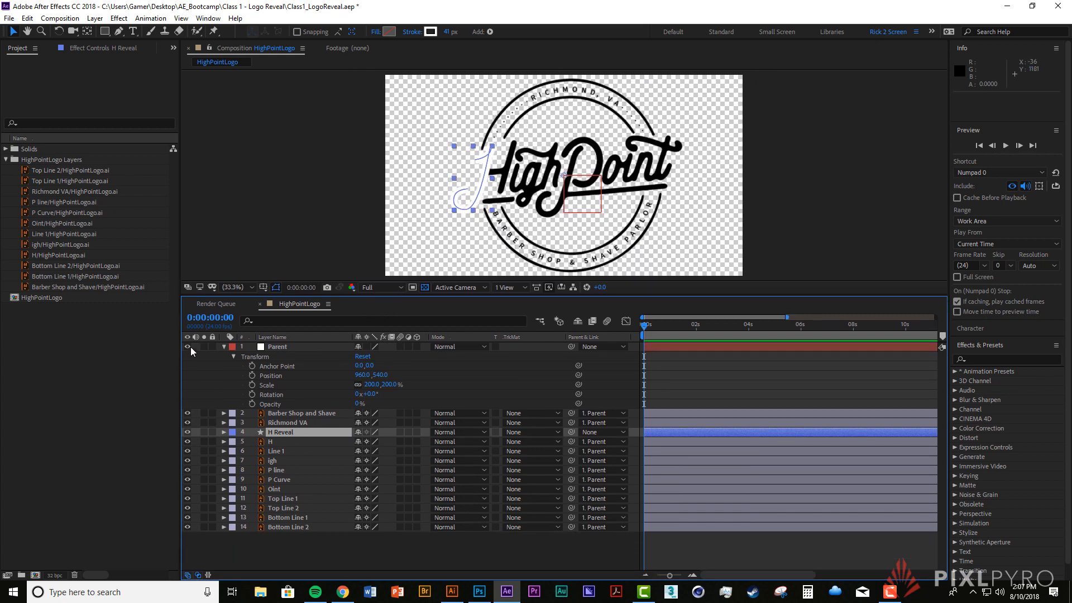
click(223, 432)
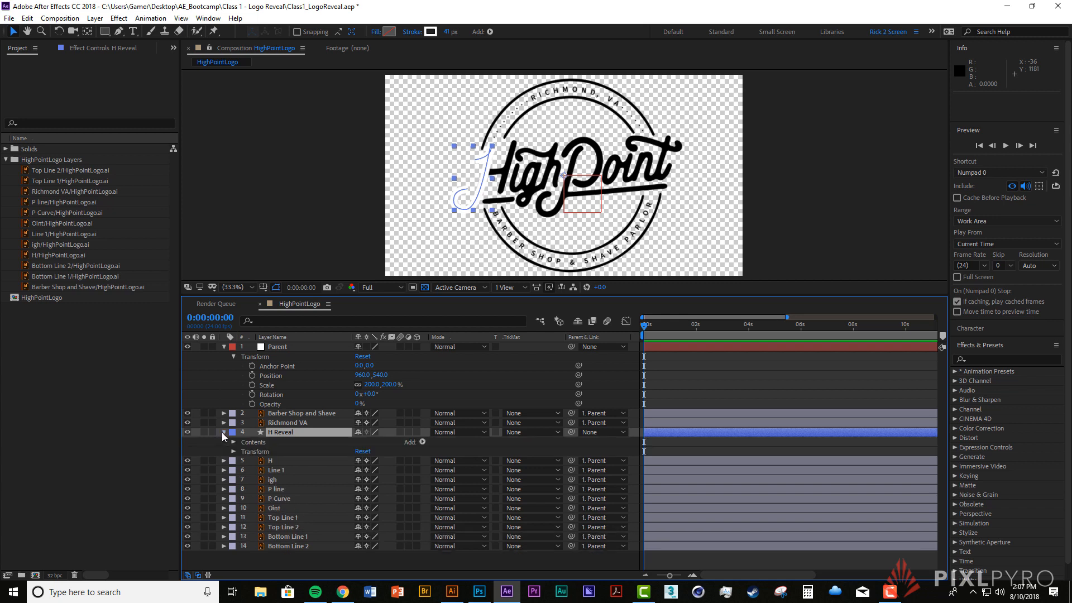
click(233, 452)
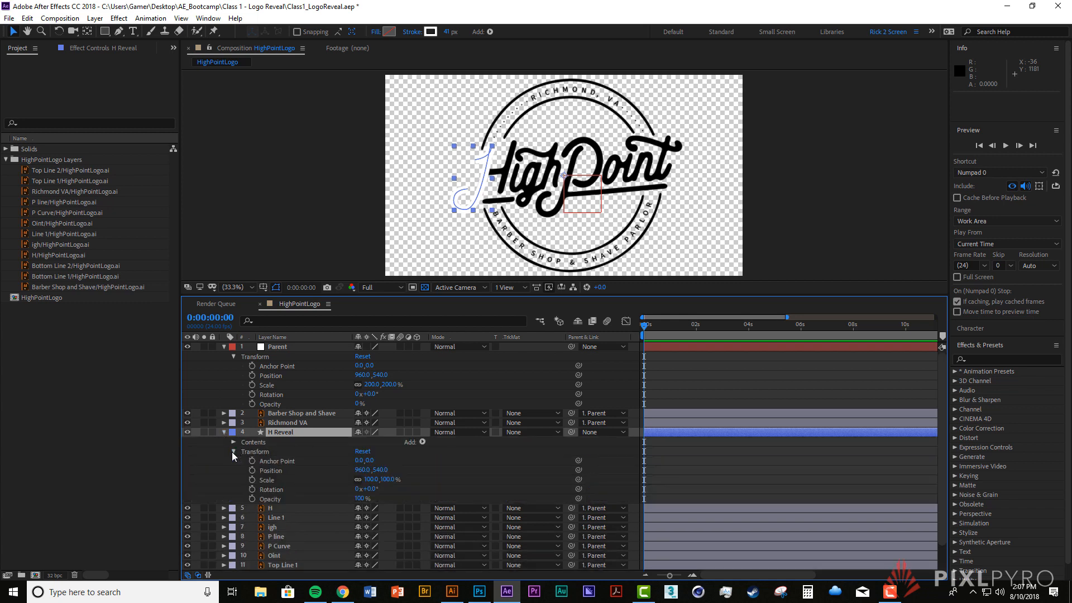
click(223, 413)
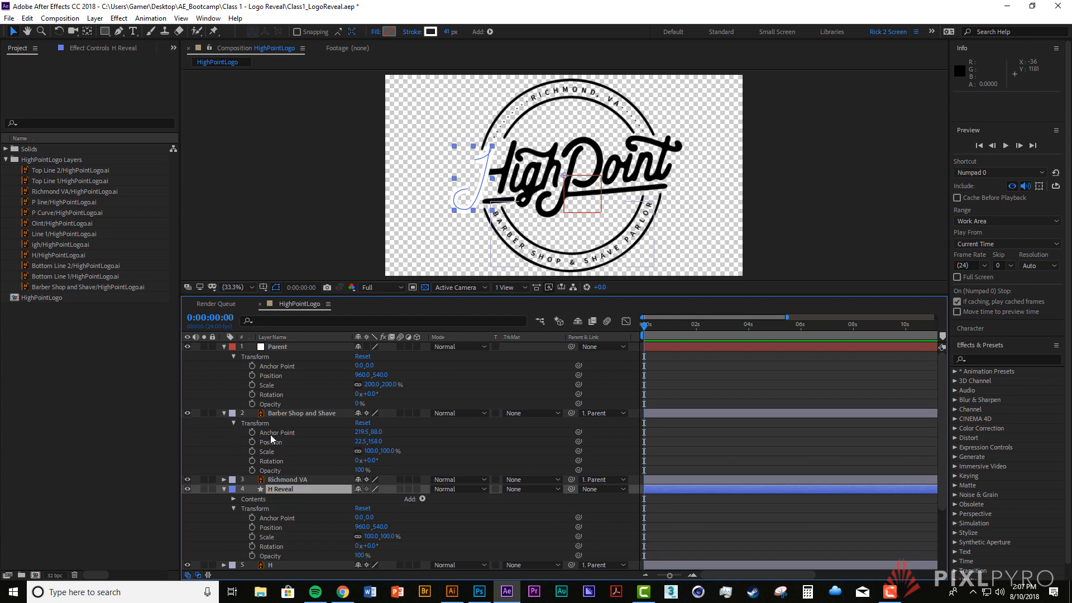
Step: Collapse the Barber Shop and Shave layer and H Reveal's transform group, and expand H Reveal's contents down to Shape 1
click(224, 414)
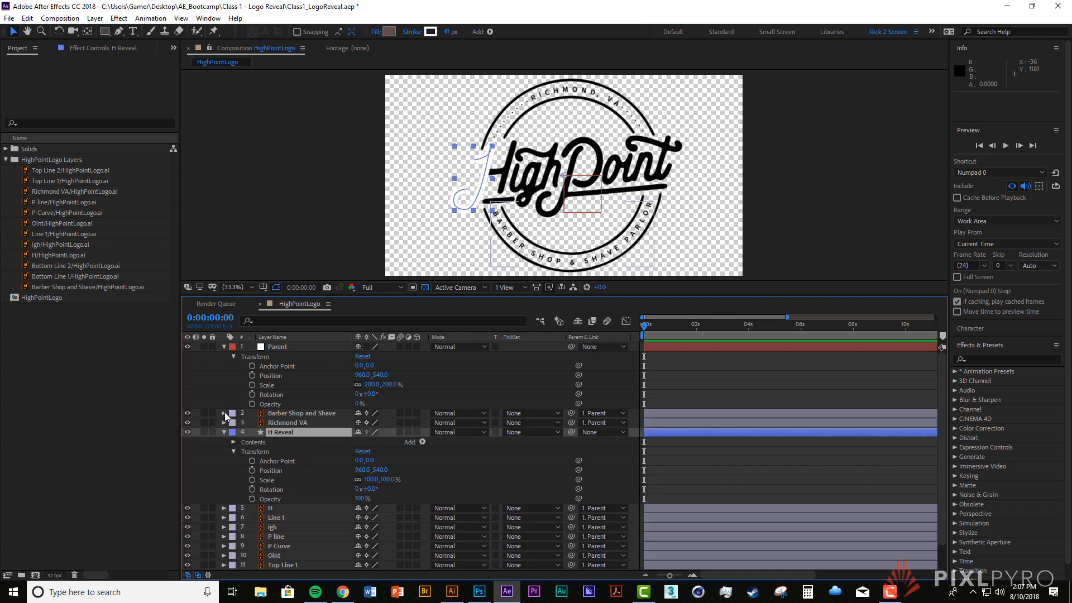
click(234, 452)
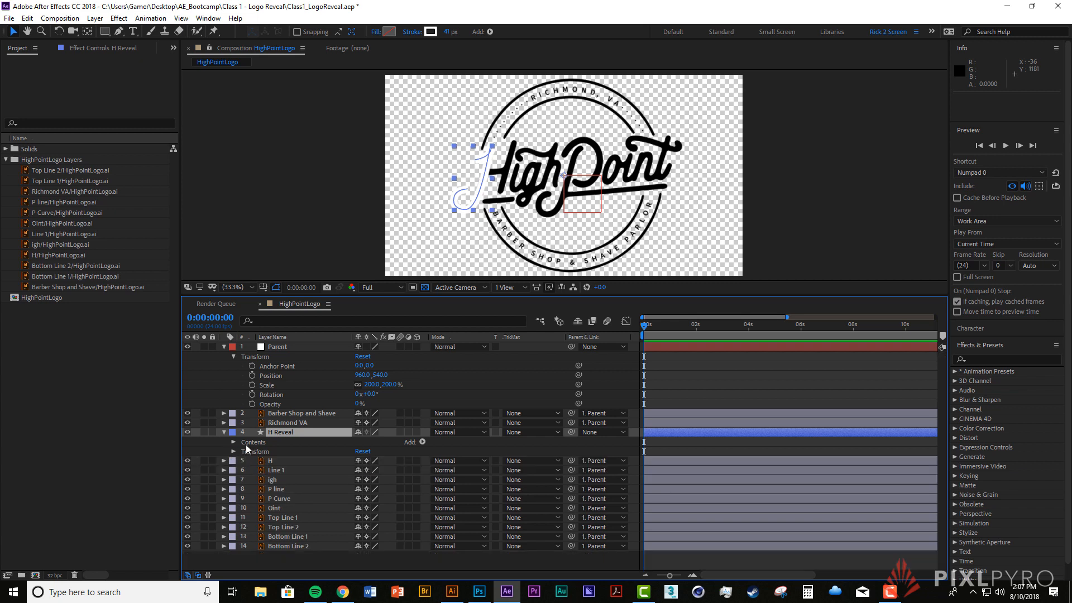
click(234, 442)
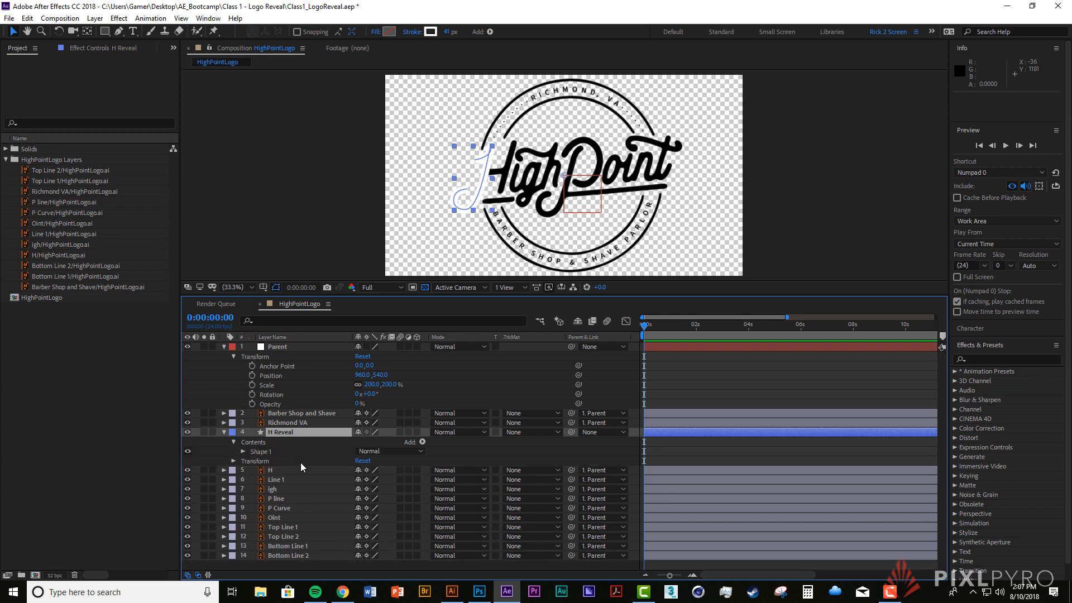
click(243, 452)
scroll(309, 466, down, 1)
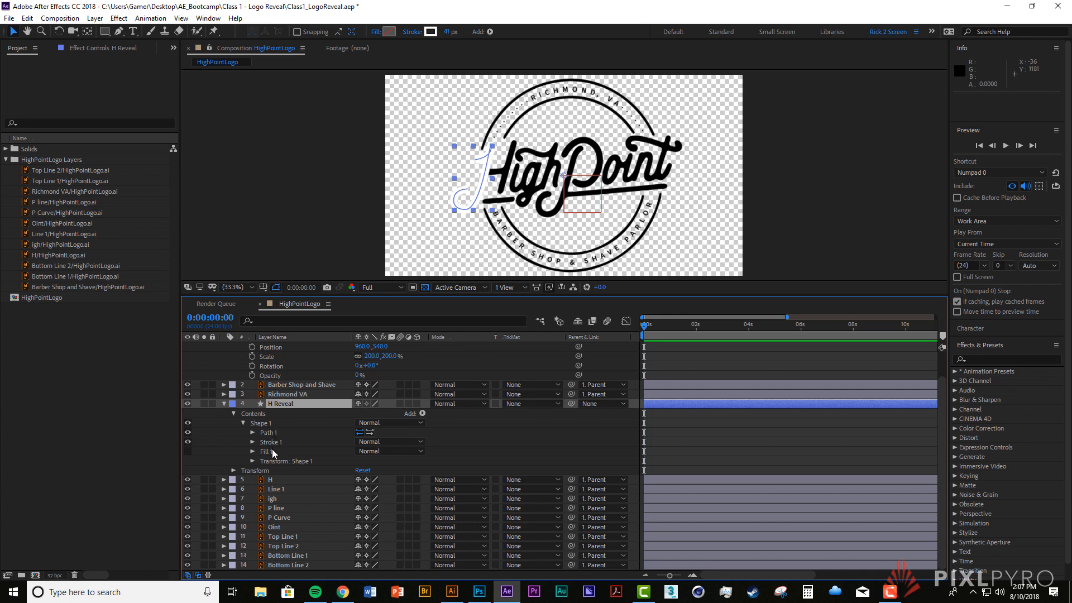
Step: Compare the transform properties of Shape 1 with those of the whole H Reveal layer, and collapse both groups
click(252, 462)
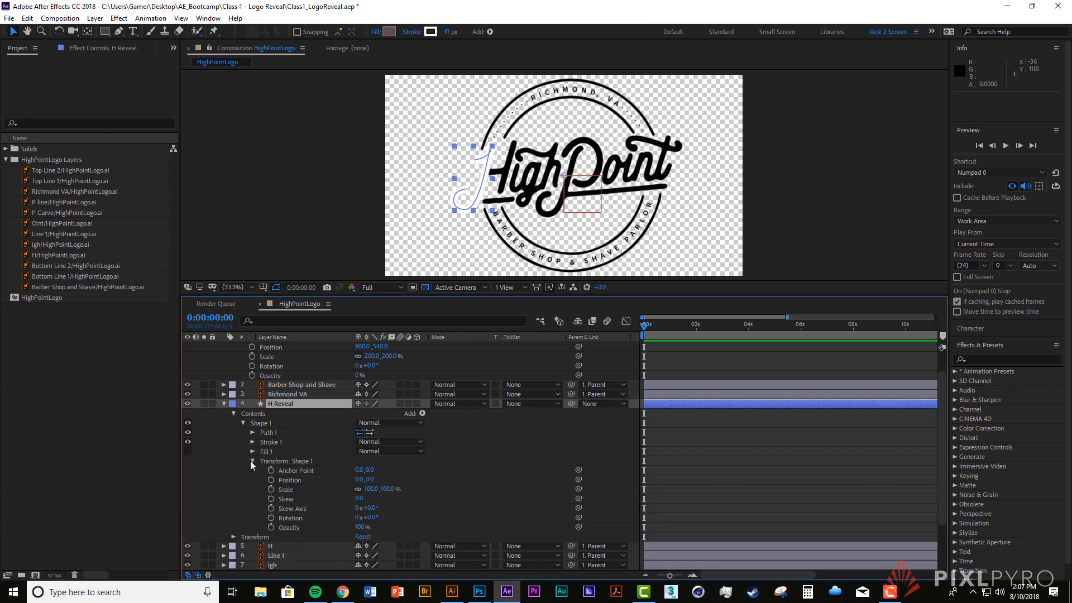
scroll(301, 469, down, 1)
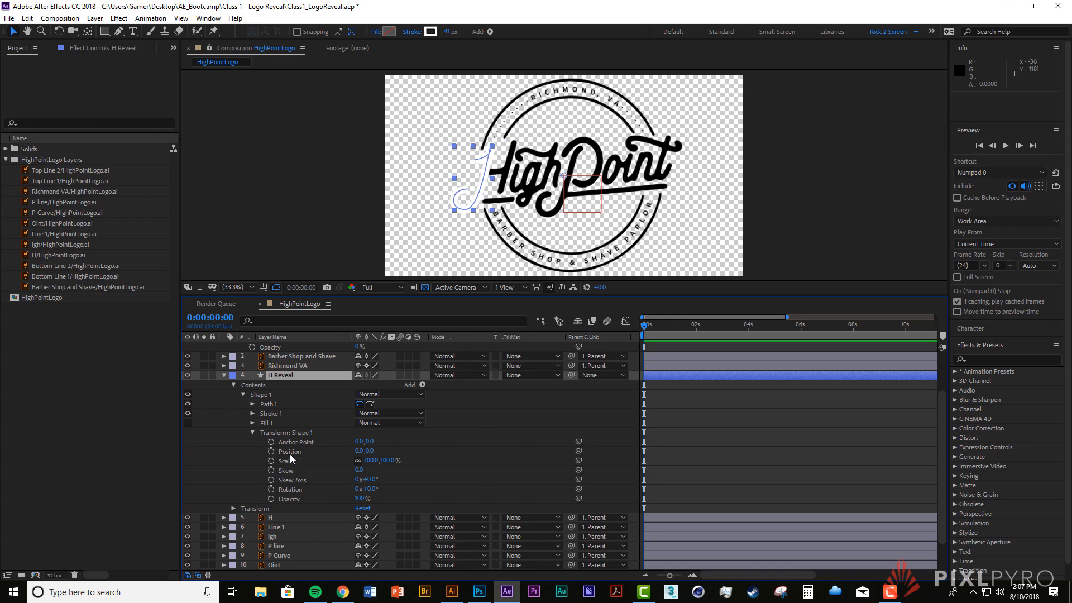
click(233, 510)
scroll(281, 481, down, 2)
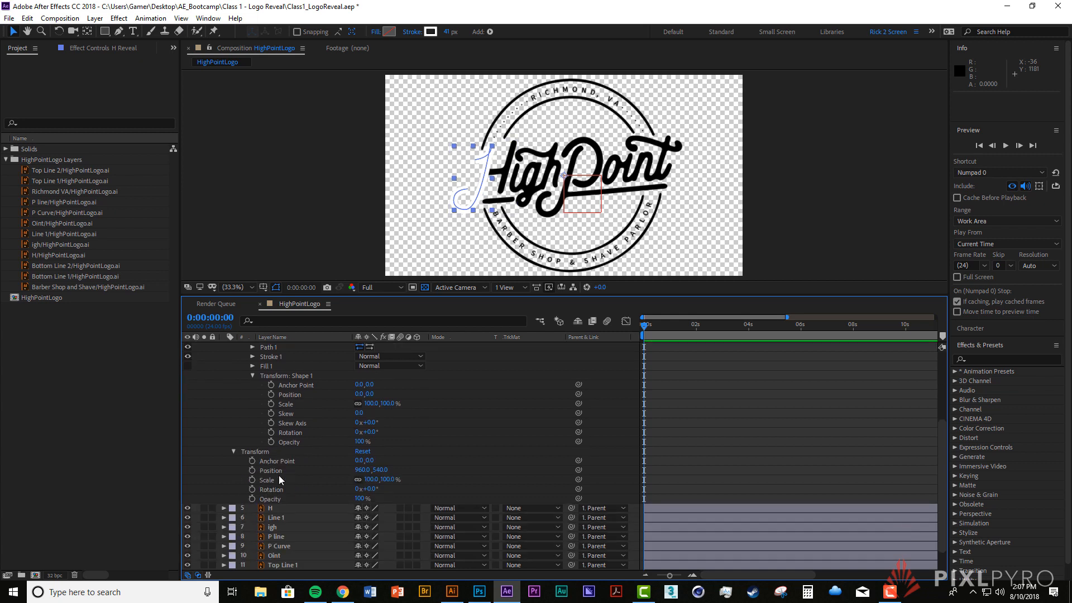
scroll(271, 466, up, 1)
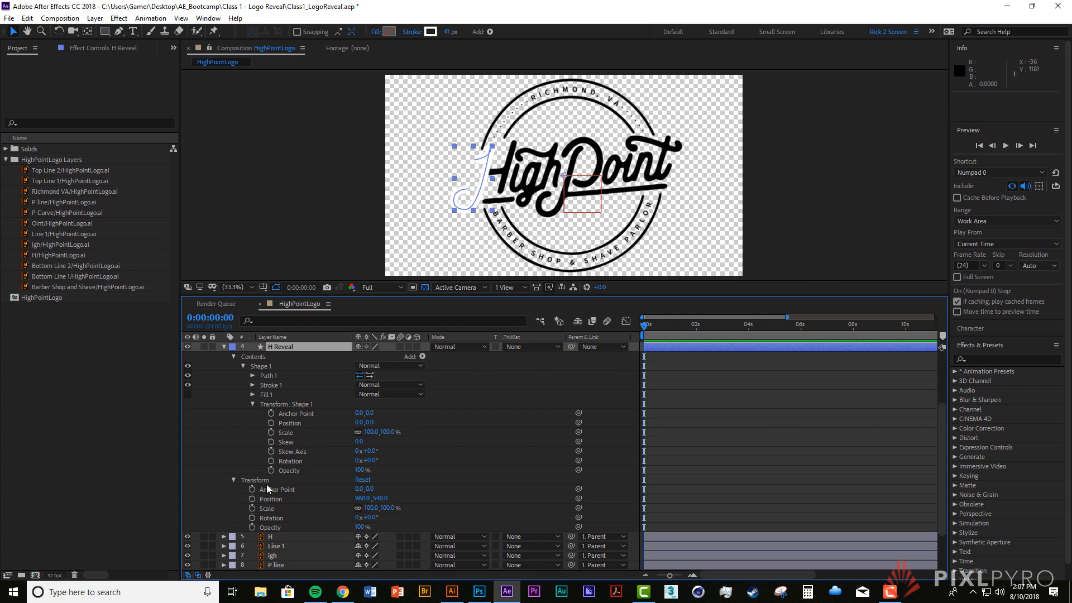
click(232, 481)
scroll(297, 478, up, 1)
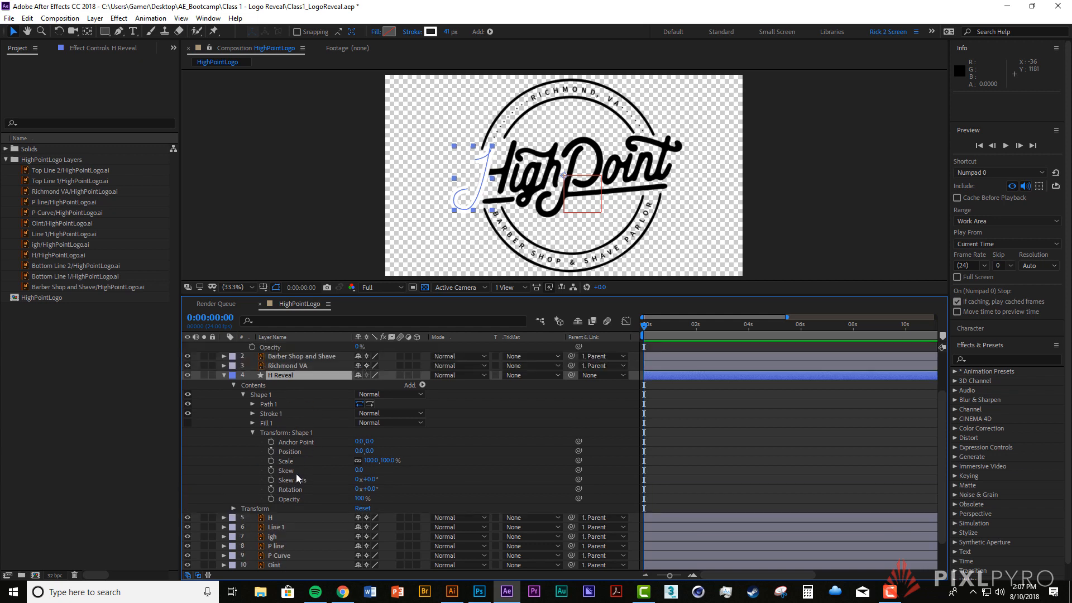
click(252, 433)
scroll(252, 433, up, 1)
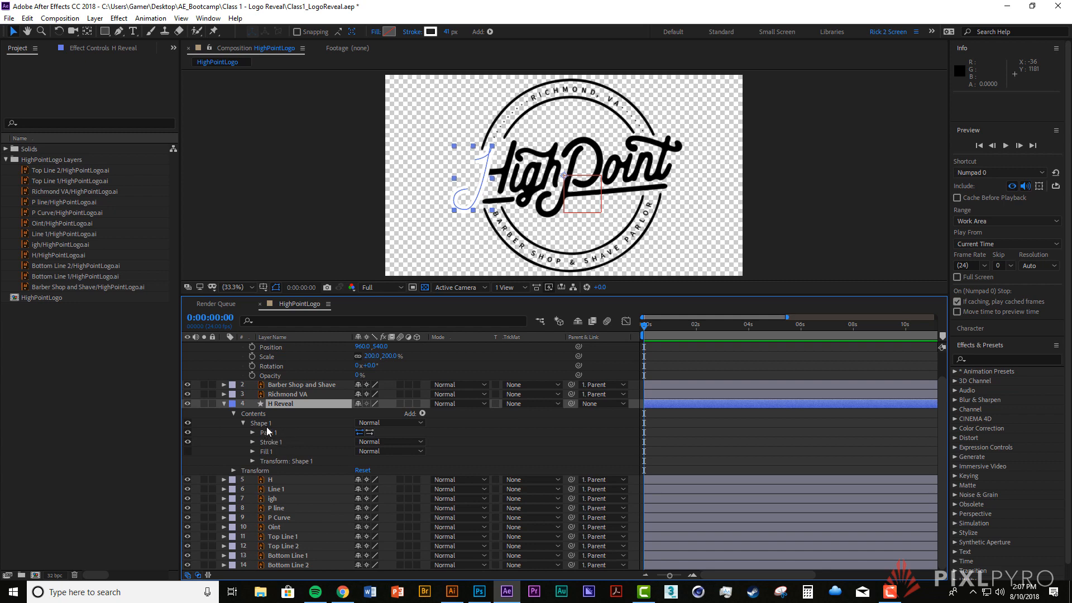
Step: Add Trim Paths to the H Reveal shape layer and expand its properties
click(423, 414)
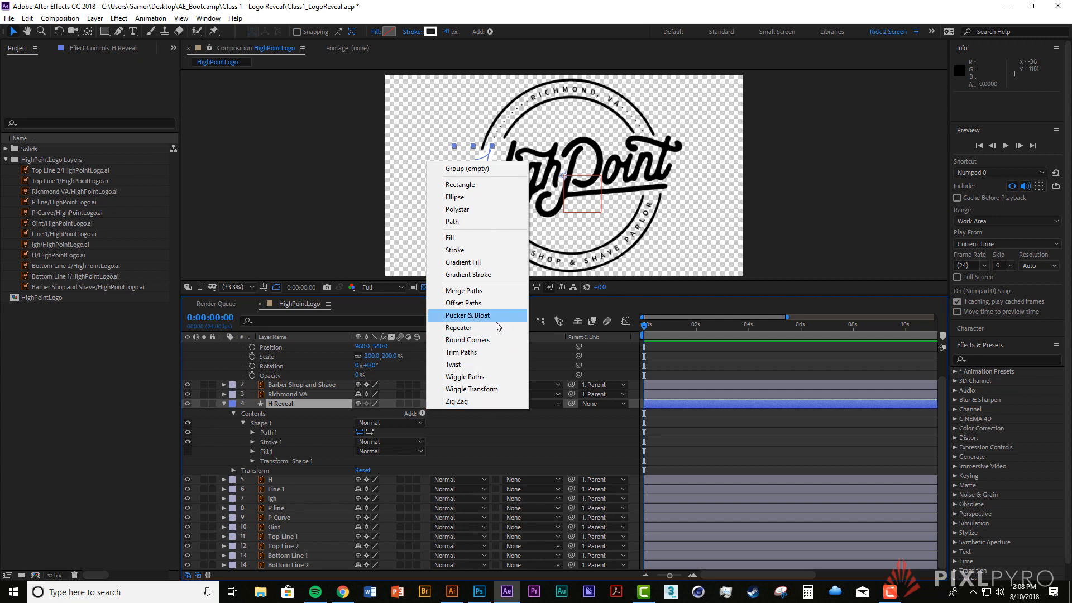
click(474, 353)
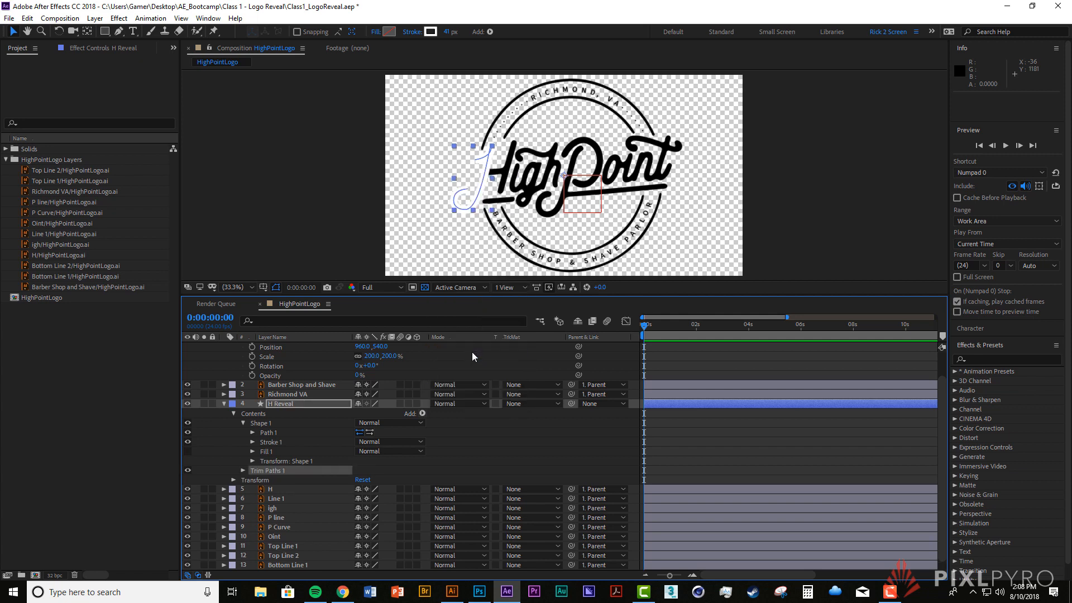
click(244, 470)
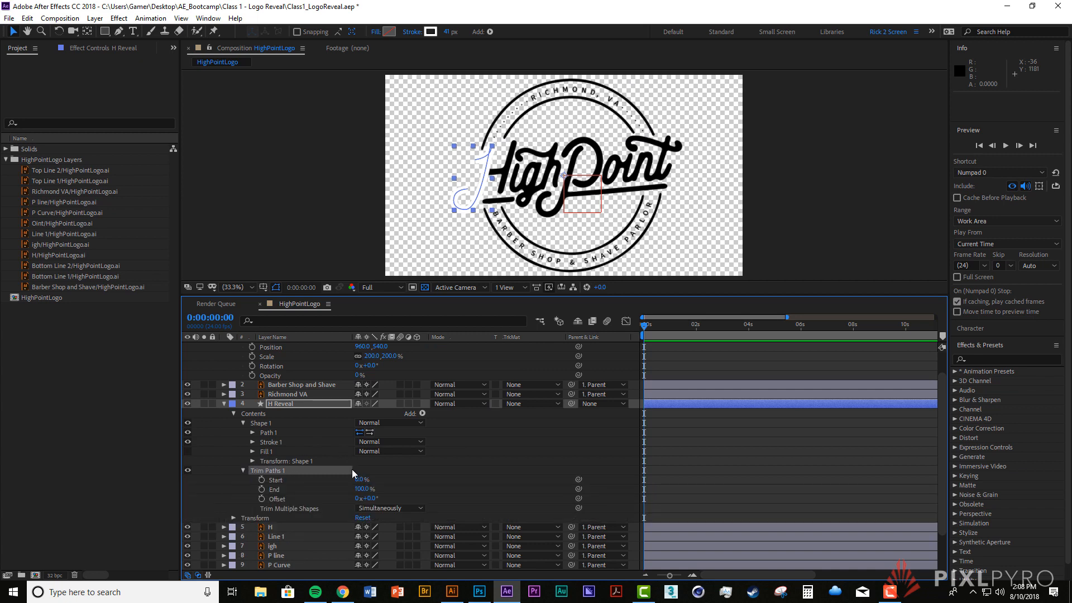
scroll(329, 476, down, 2)
scroll(326, 474, up, 1)
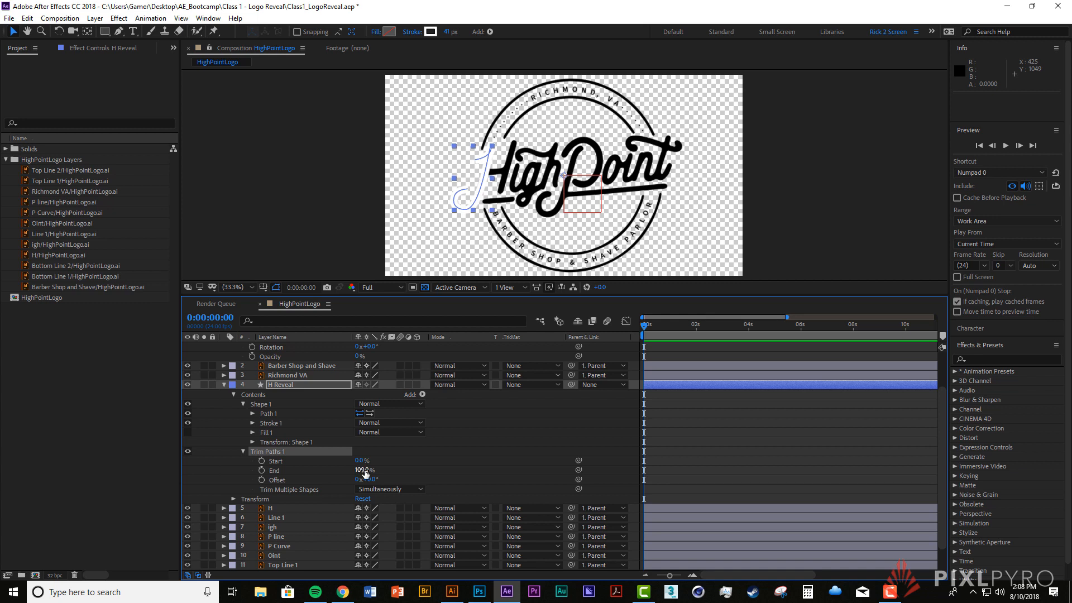
Step: Test the trim by lowering the Trim Paths End value to about 5% and returning it to 100%
drag(365, 473, 274, 452)
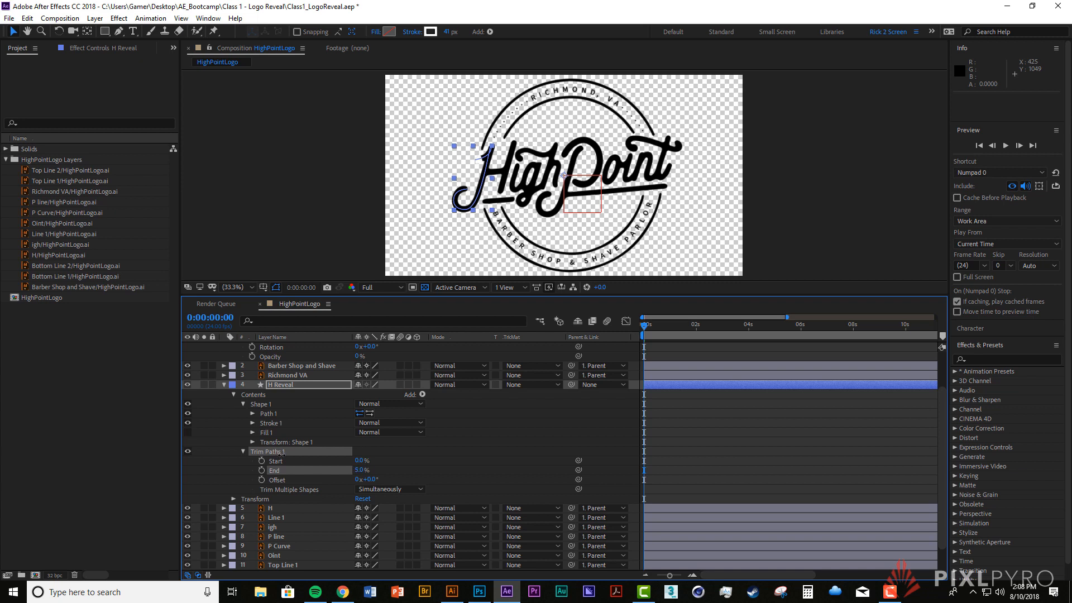
drag(281, 453, 400, 498)
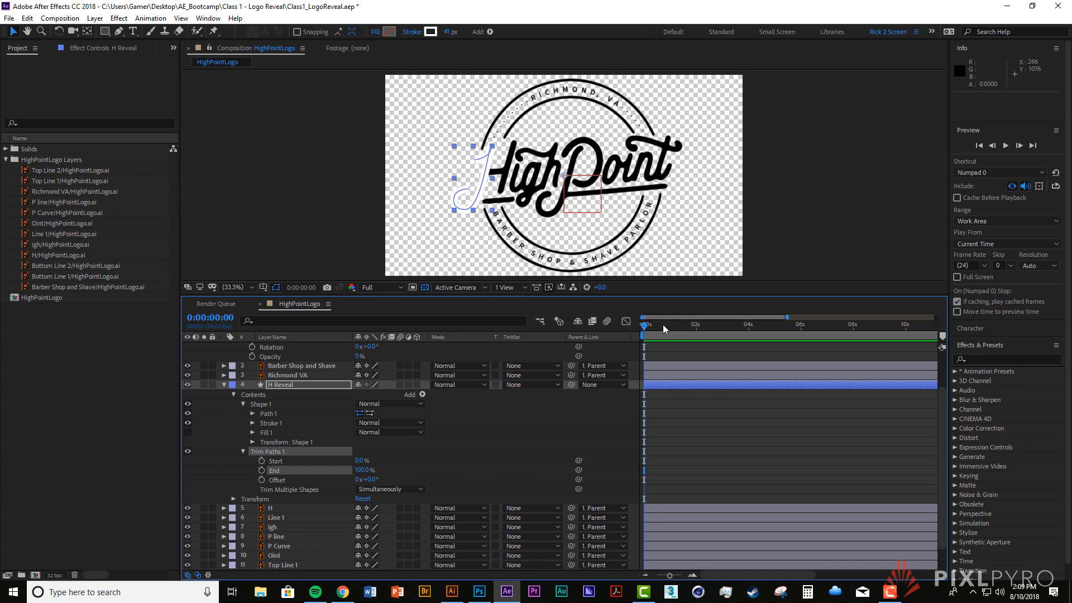
Step: Set an End keyframe of 100% for H Reveal's Trim Paths at 0:00:01:00
drag(645, 325, 673, 332)
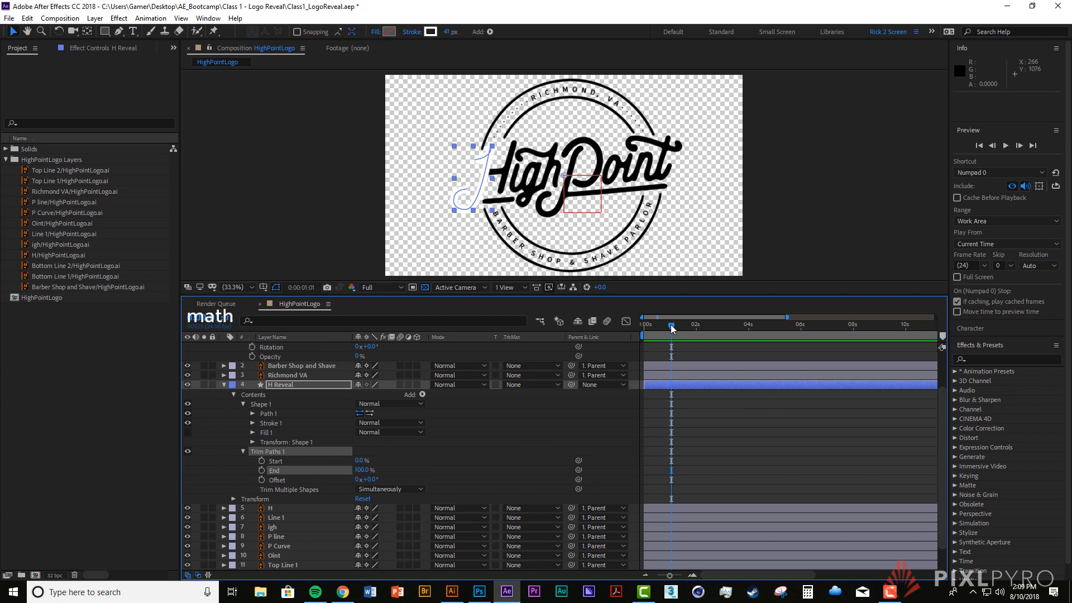
drag(677, 327, 670, 358)
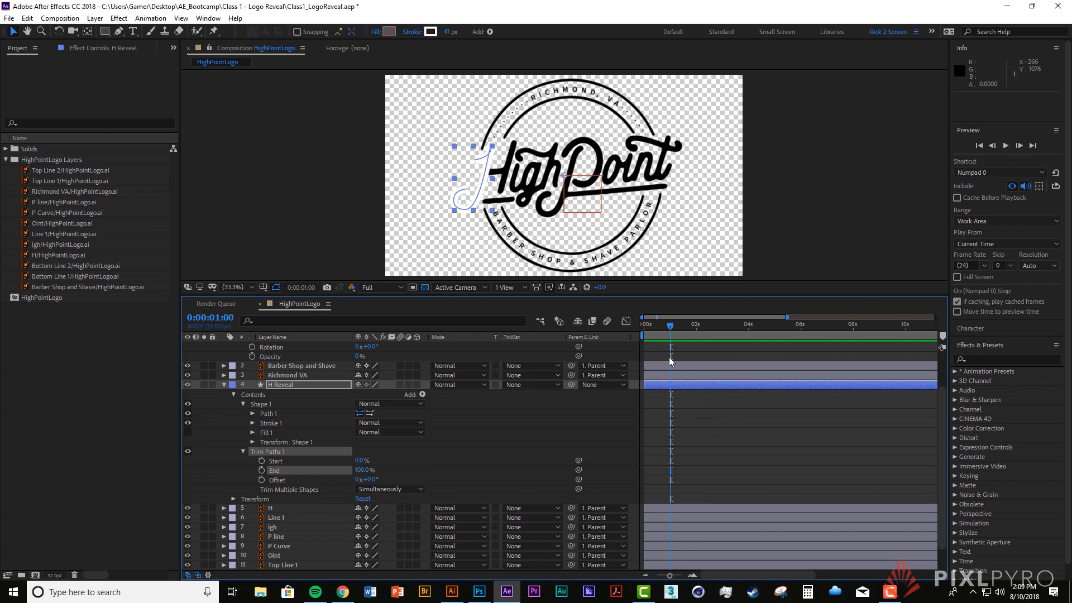
click(262, 470)
Step: Set the Trim Paths End value to 0% at 0:00:00:00 and deselect the layer
drag(673, 327, 635, 327)
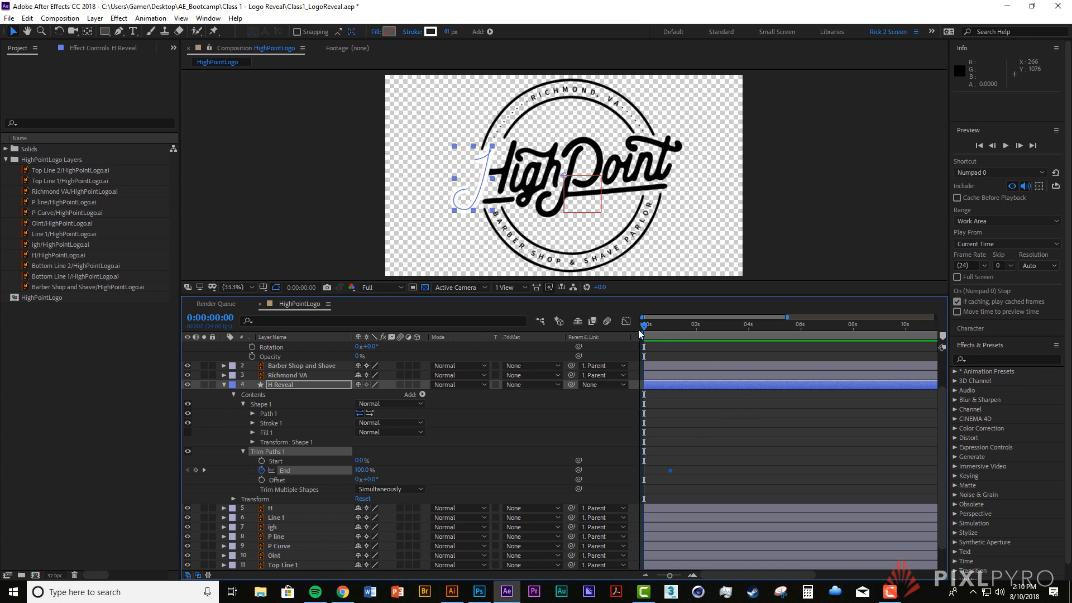
click(362, 469)
text(0)
key(Return)
click(564, 444)
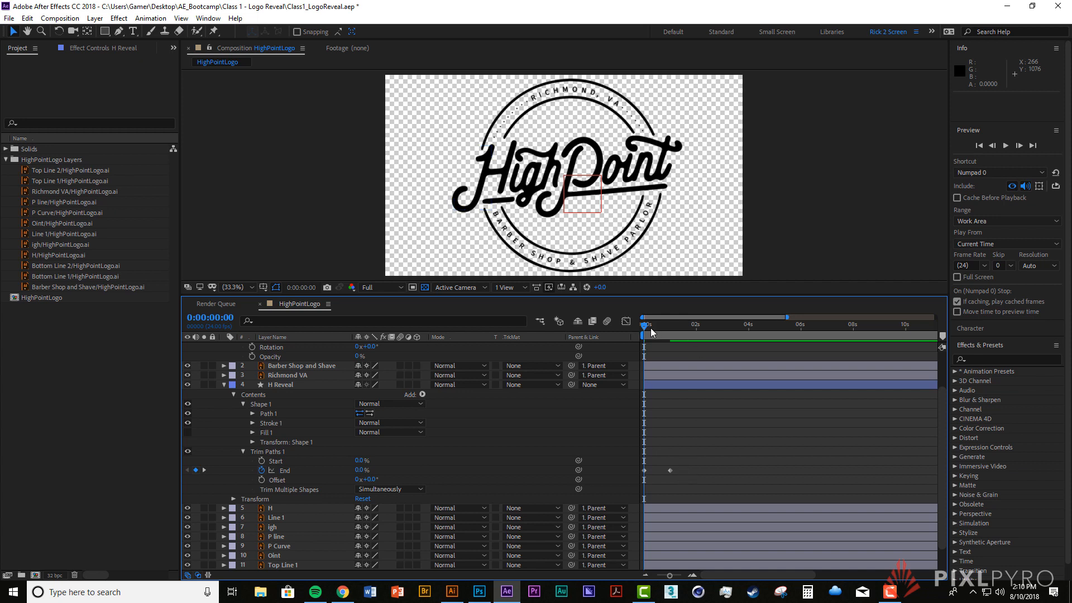
Step: Try an End value of 91% at 0:00:05:00 and delete the keyframe it adds
drag(651, 328, 775, 337)
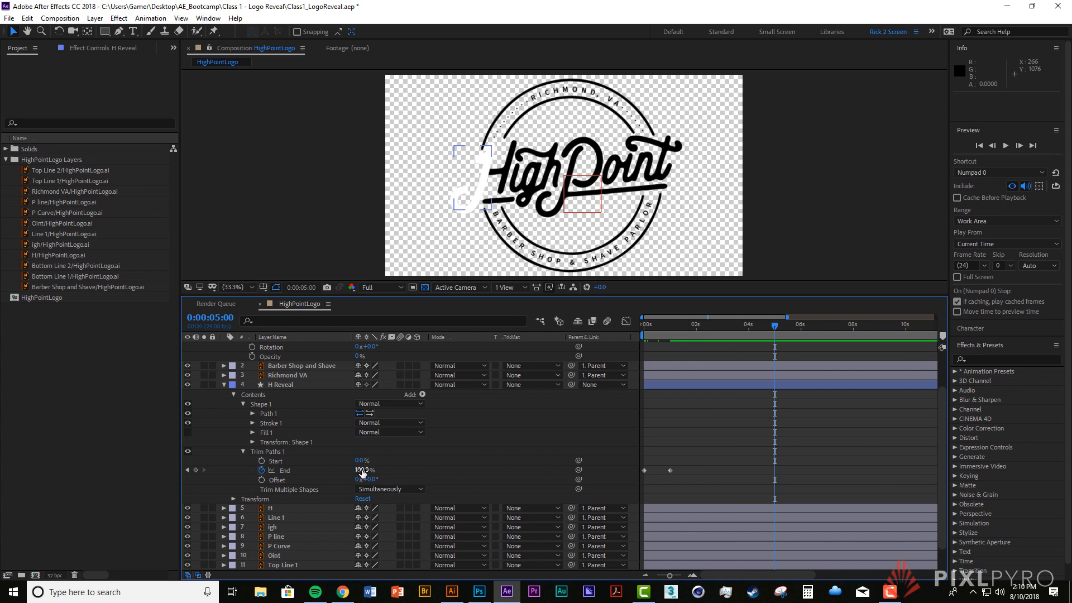
drag(362, 472, 358, 472)
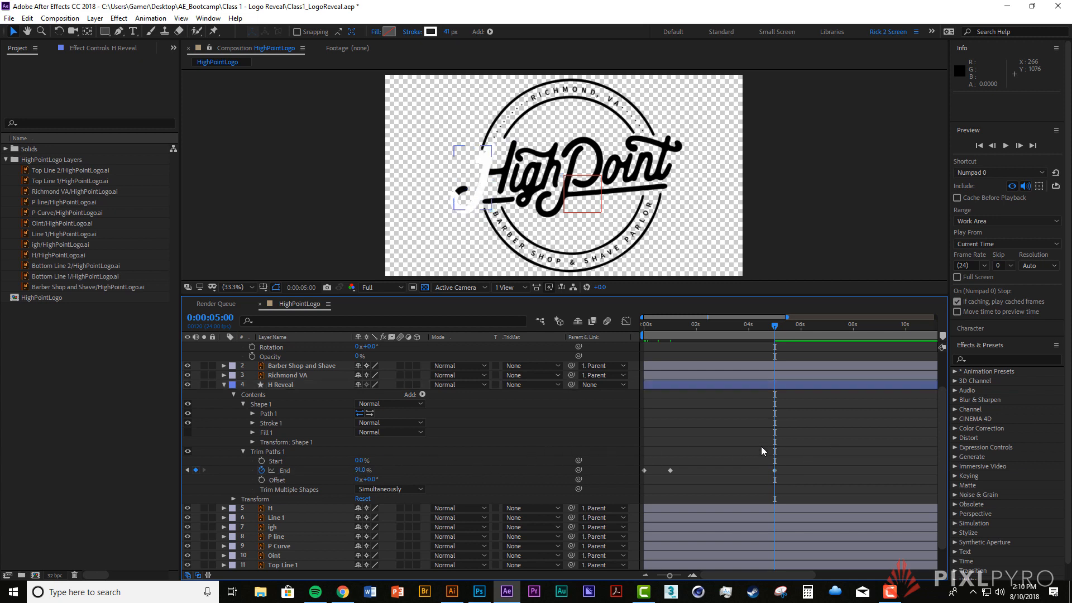
drag(761, 450, 799, 477)
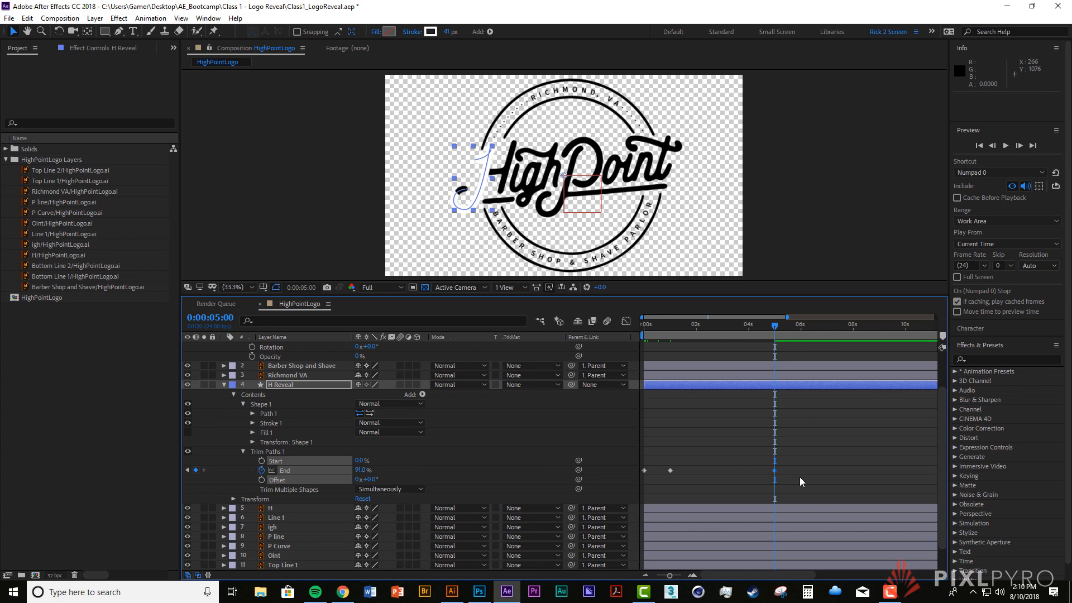
key(Delete)
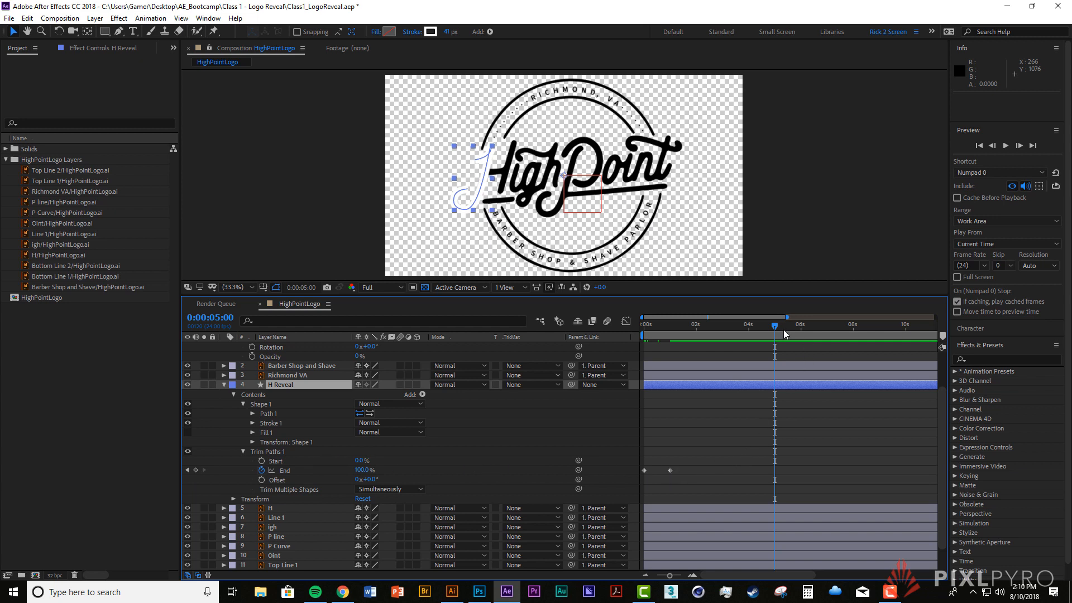
Step: Play back the H reveal several times from the start to check the stroke animation, and return to 0:00:00:00
mouse_move(783, 330)
mouse_down()
mouse_move(803, 330)
mouse_move(644, 333)
mouse_up()
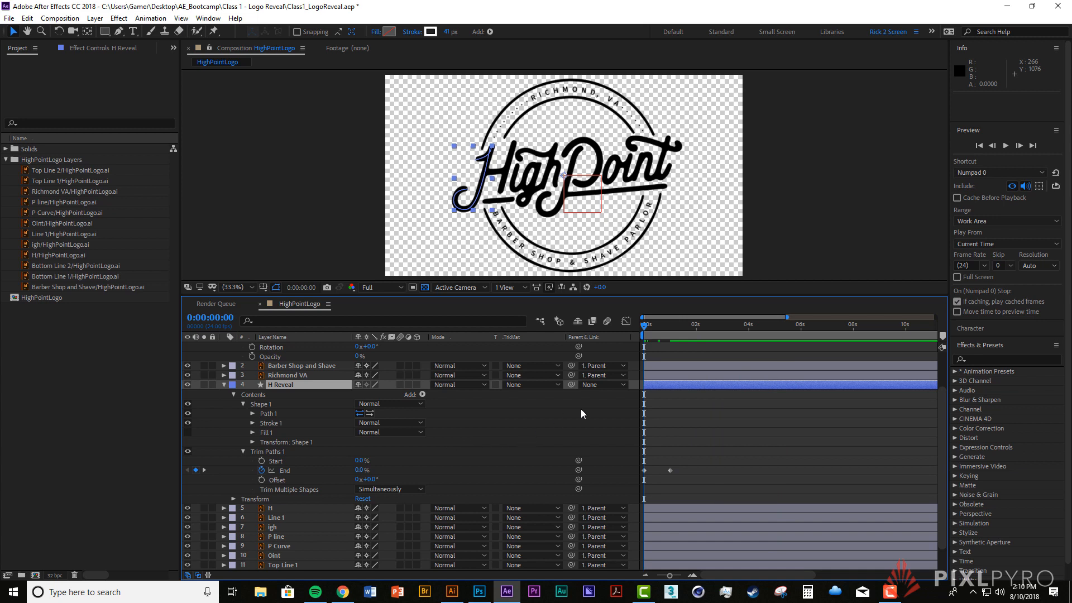
key(space)
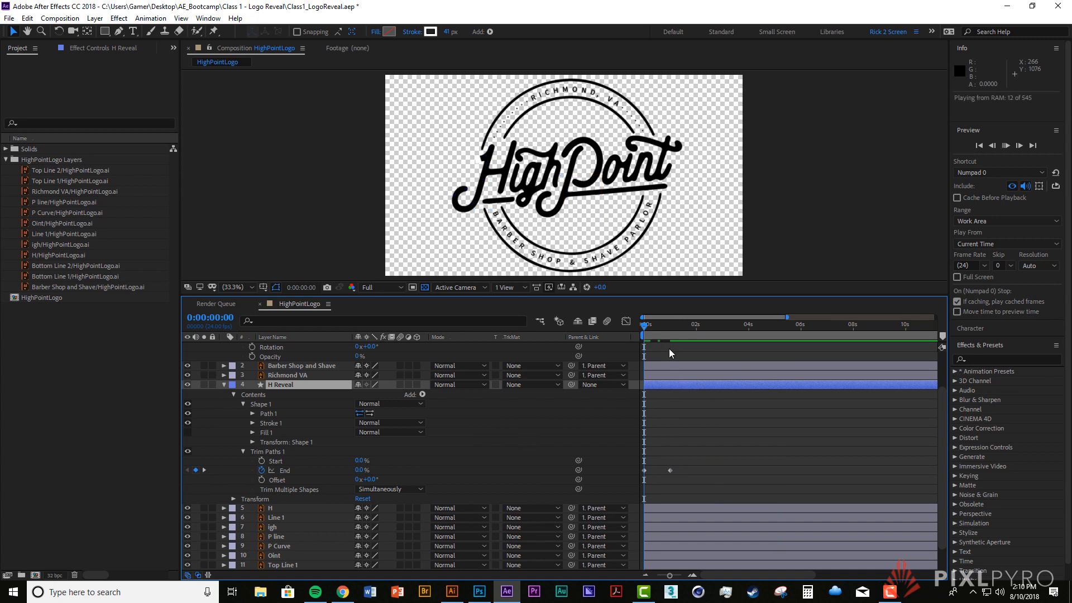
key(space)
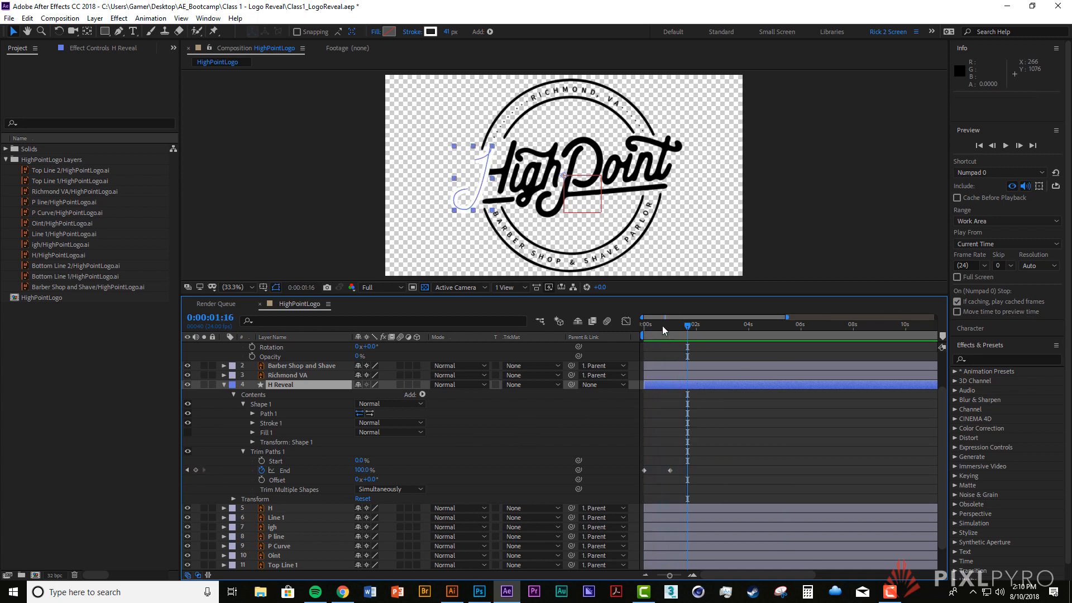
key(space)
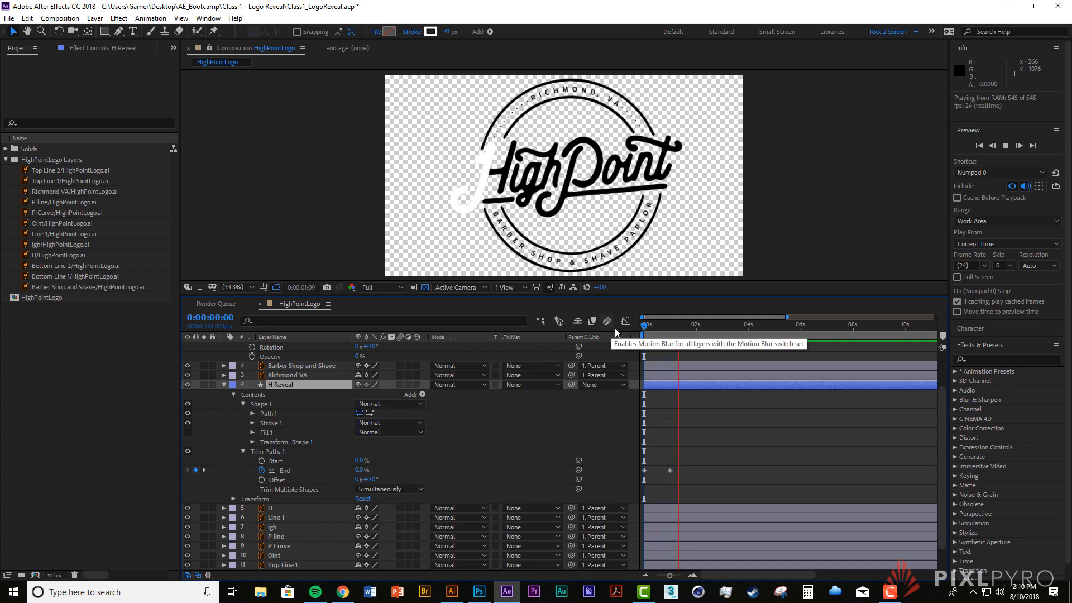
key(space)
key(Home)
key(space)
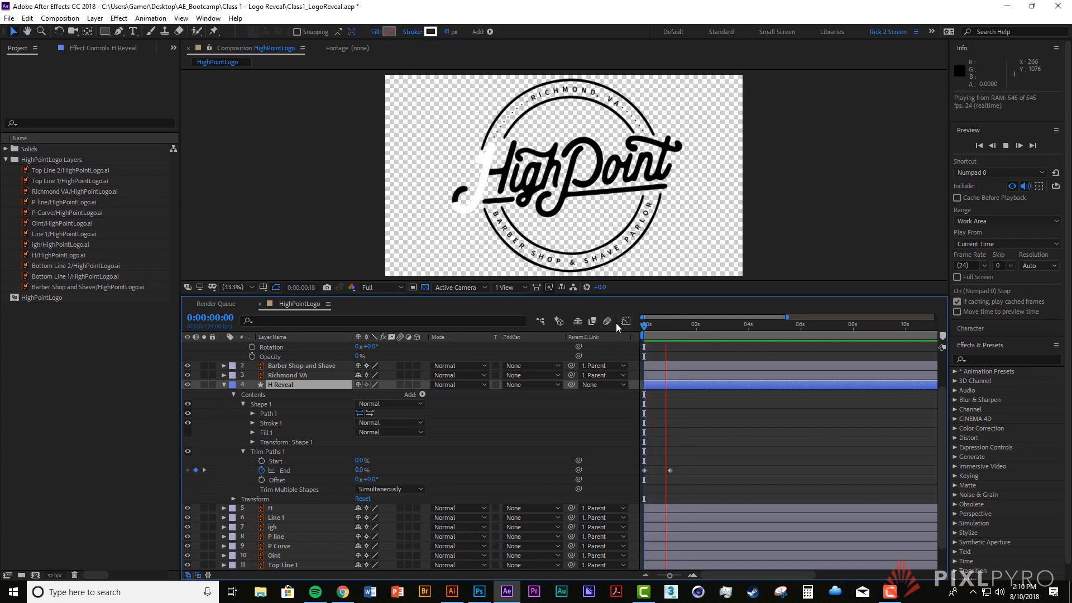
key(space)
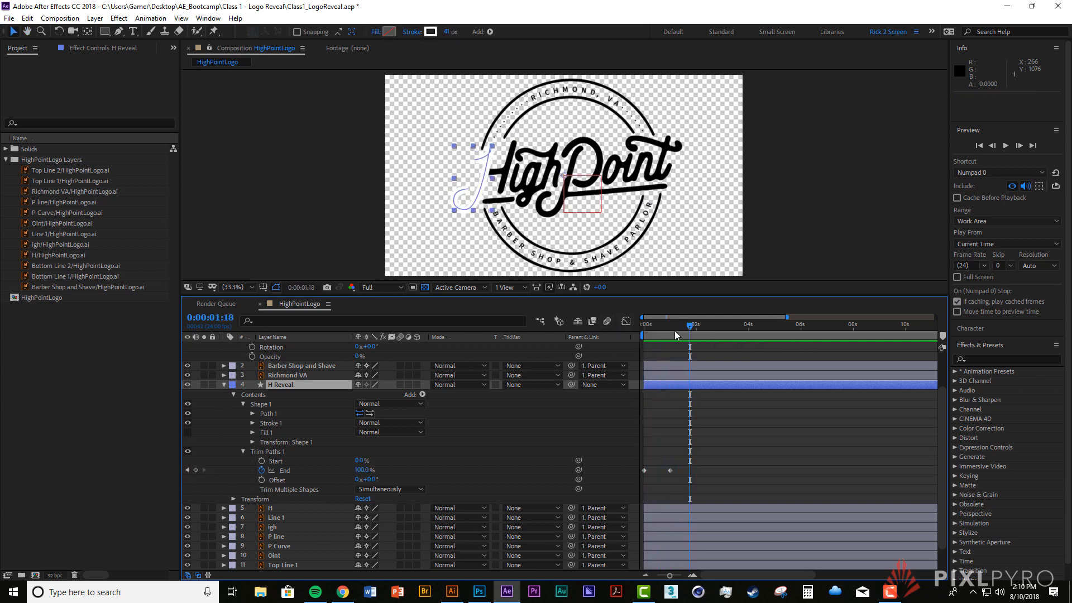
drag(676, 330, 661, 326)
key(space)
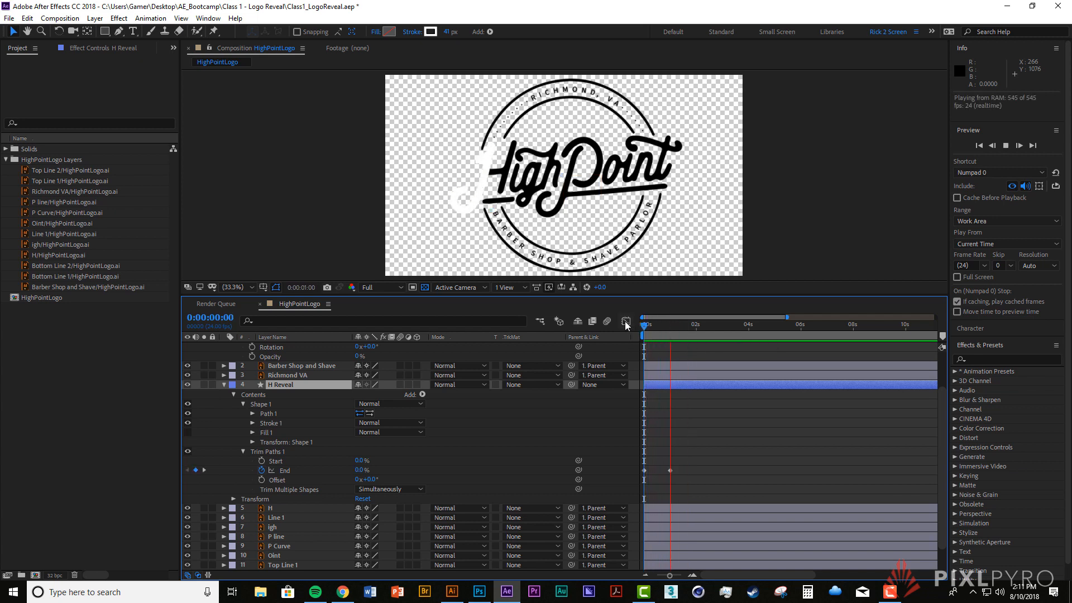
key(space)
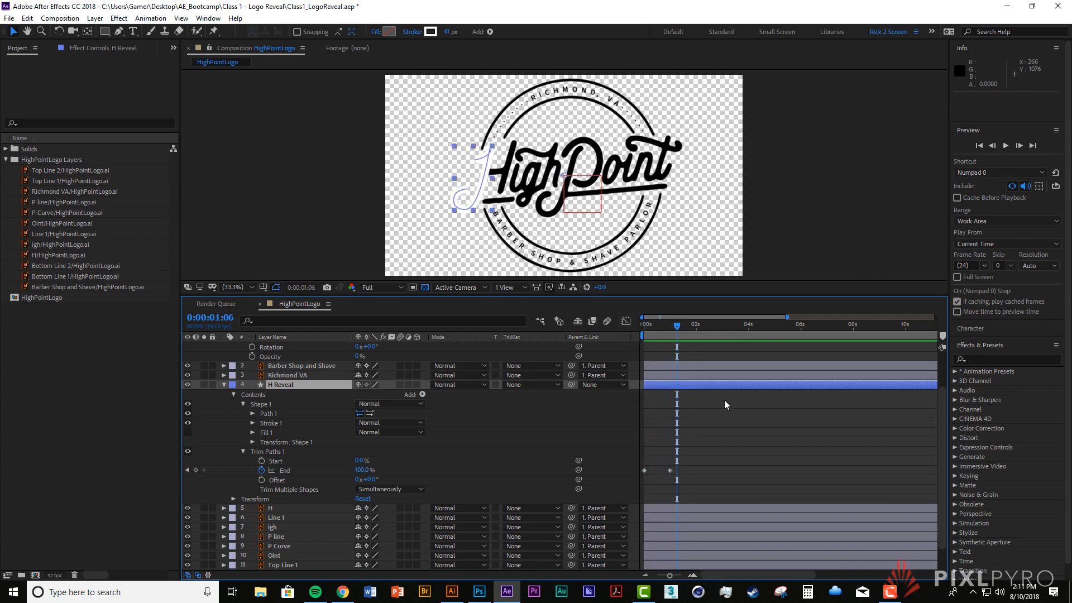
drag(676, 327, 592, 330)
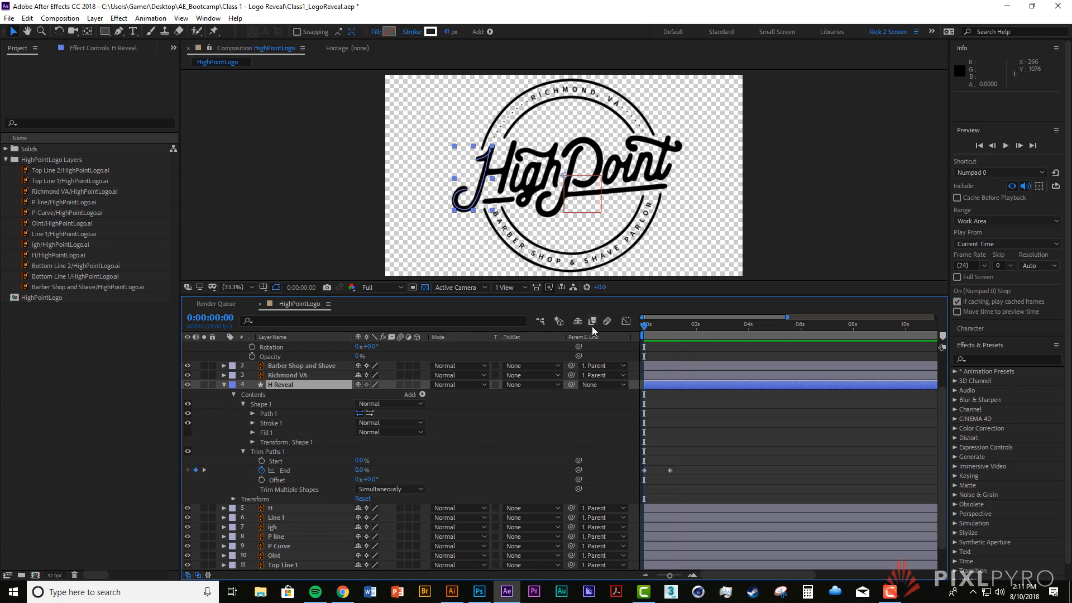
click(313, 384)
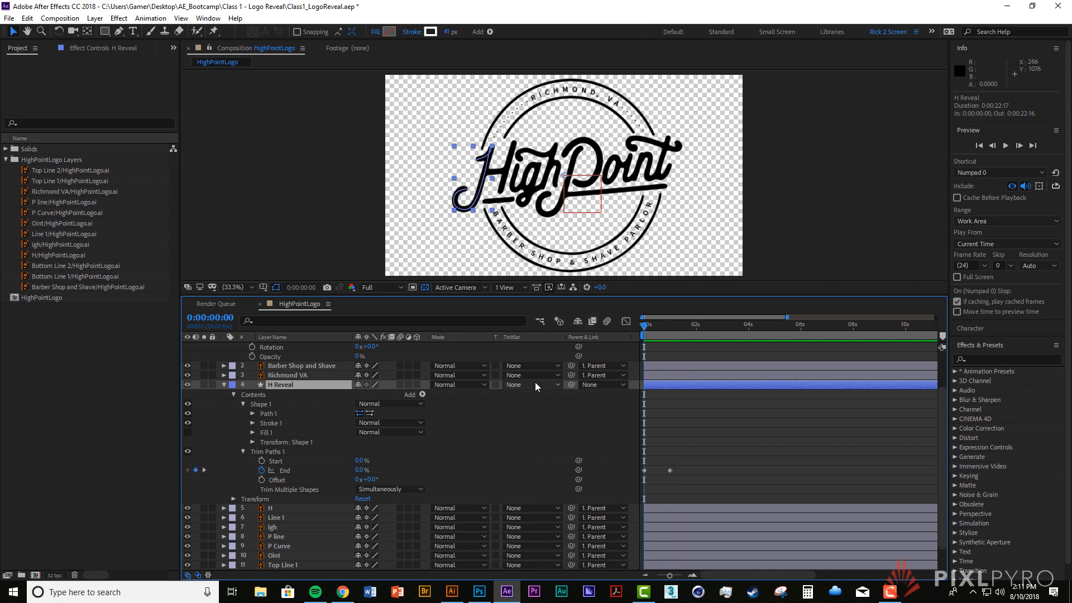
click(284, 509)
click(310, 384)
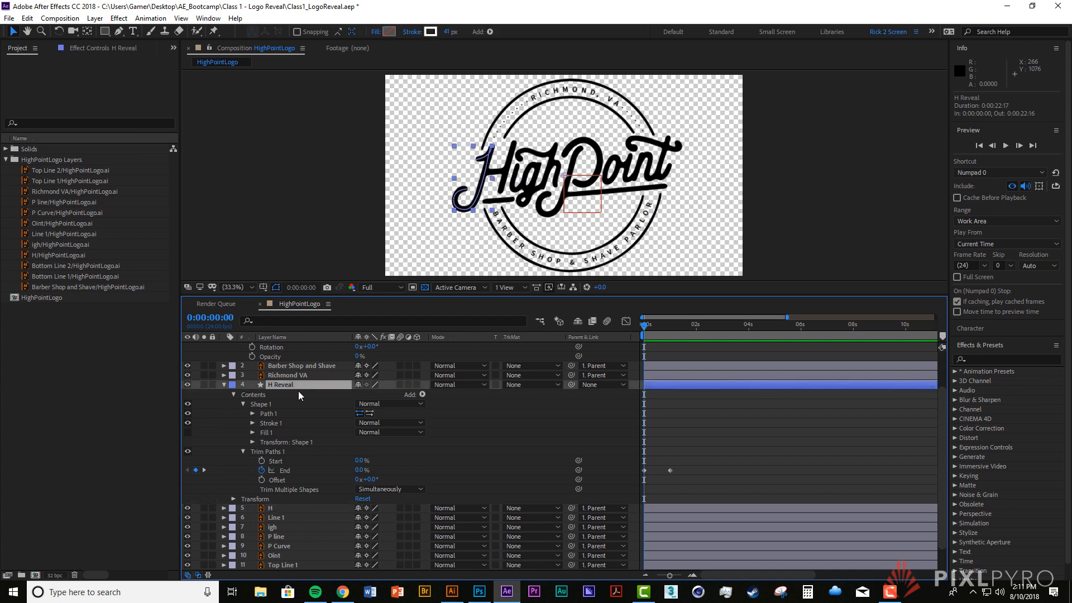
Step: Set the H layer's track matte to Alpha Matte "H Reveal" and deselect the layer
click(303, 509)
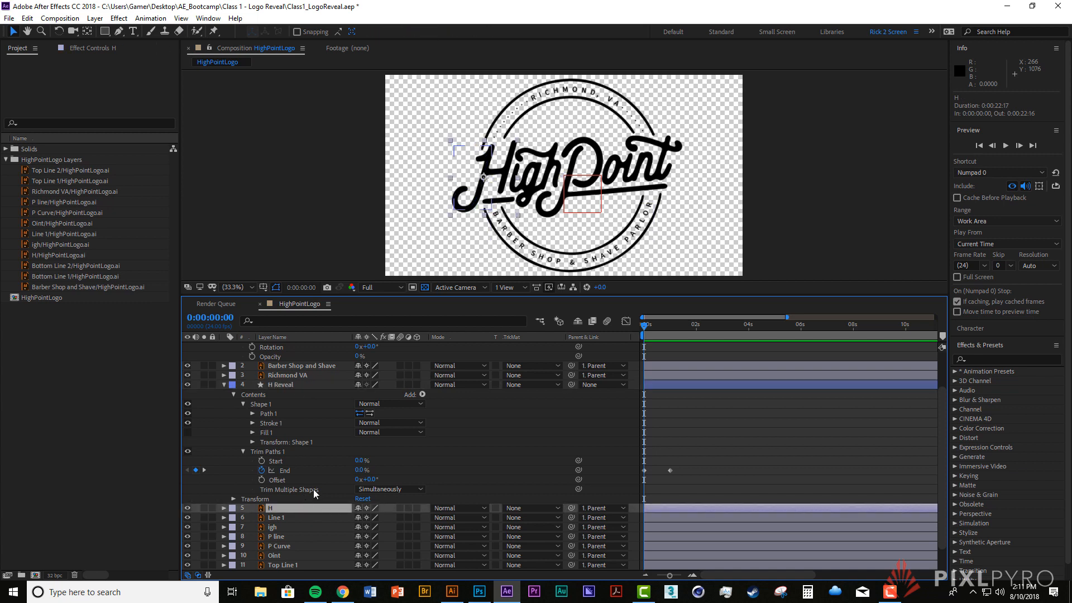
click(525, 508)
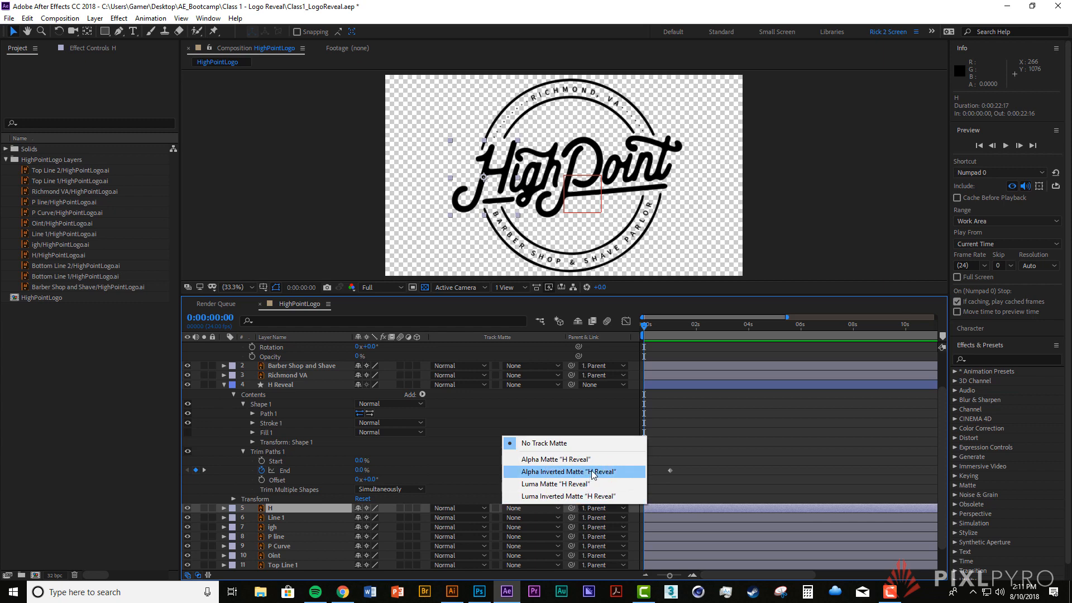
click(559, 464)
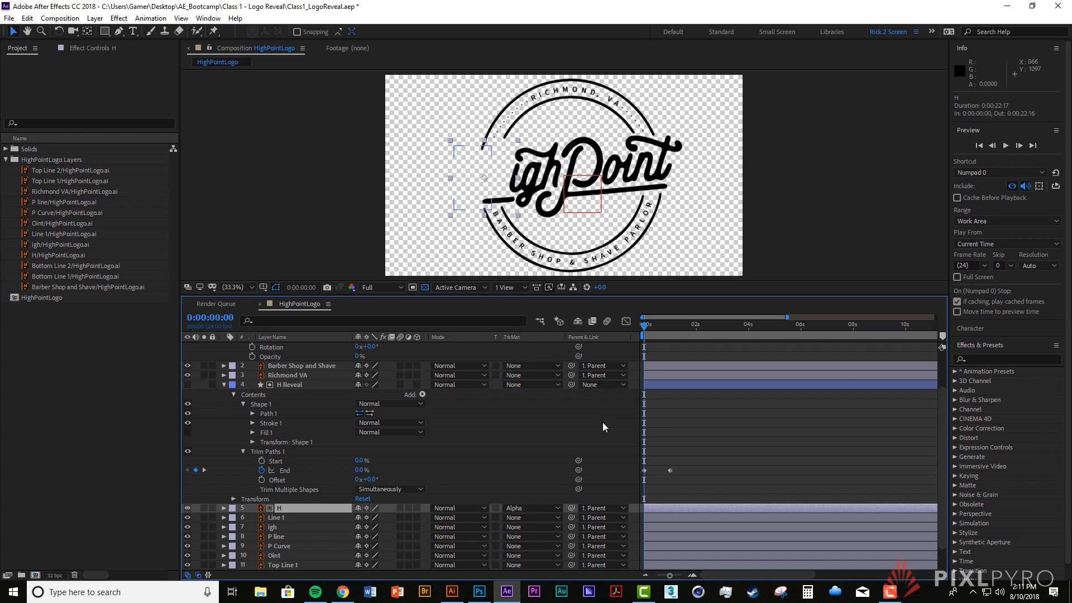
click(680, 410)
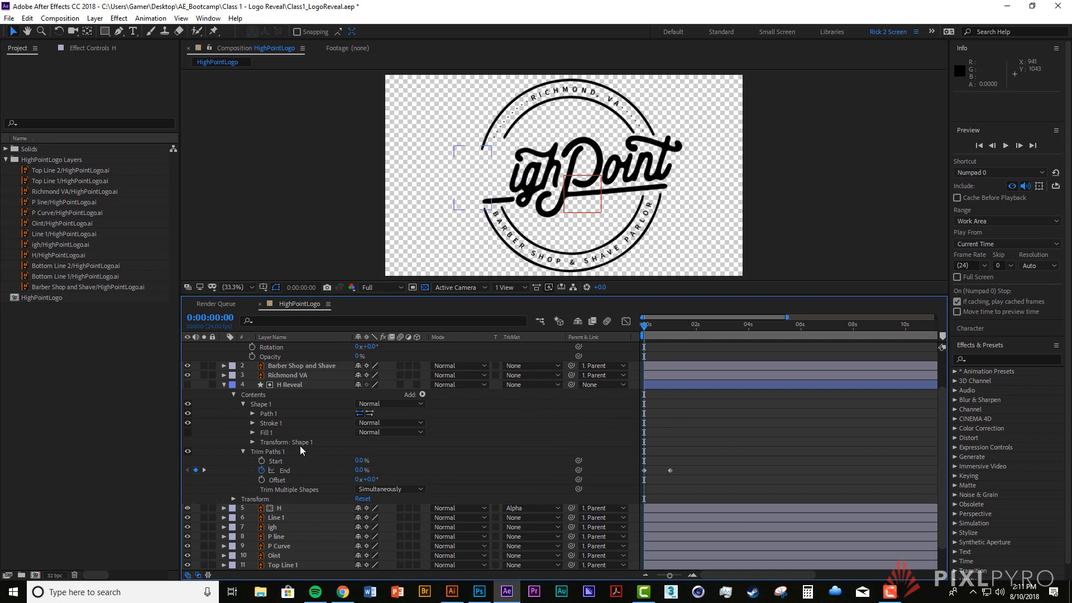
Step: Collapse the H Reveal layer's properties, select the H layer, and reselect H Reveal
click(298, 385)
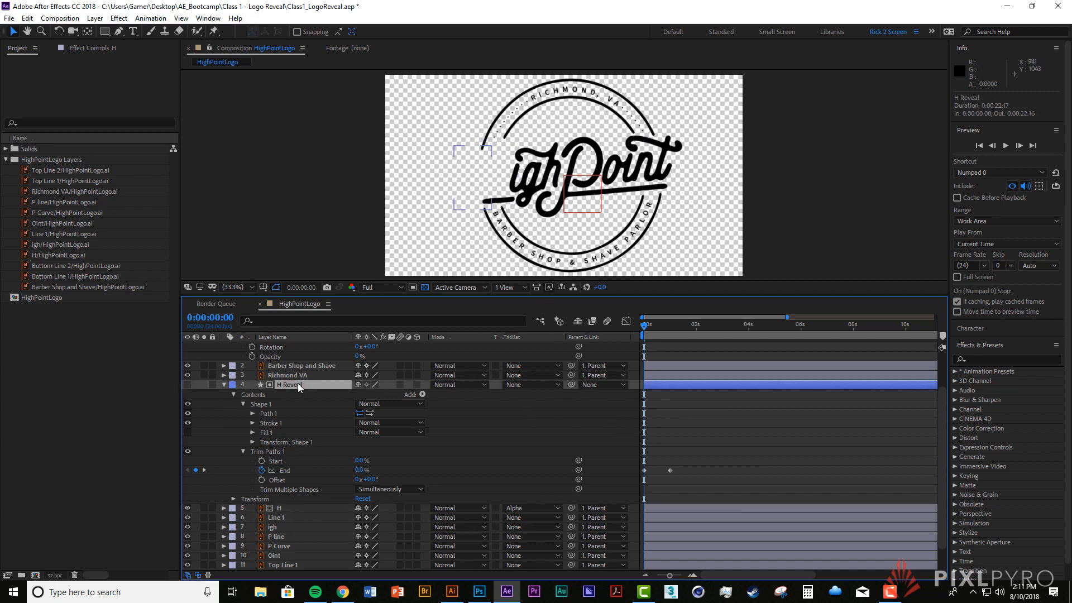
click(224, 385)
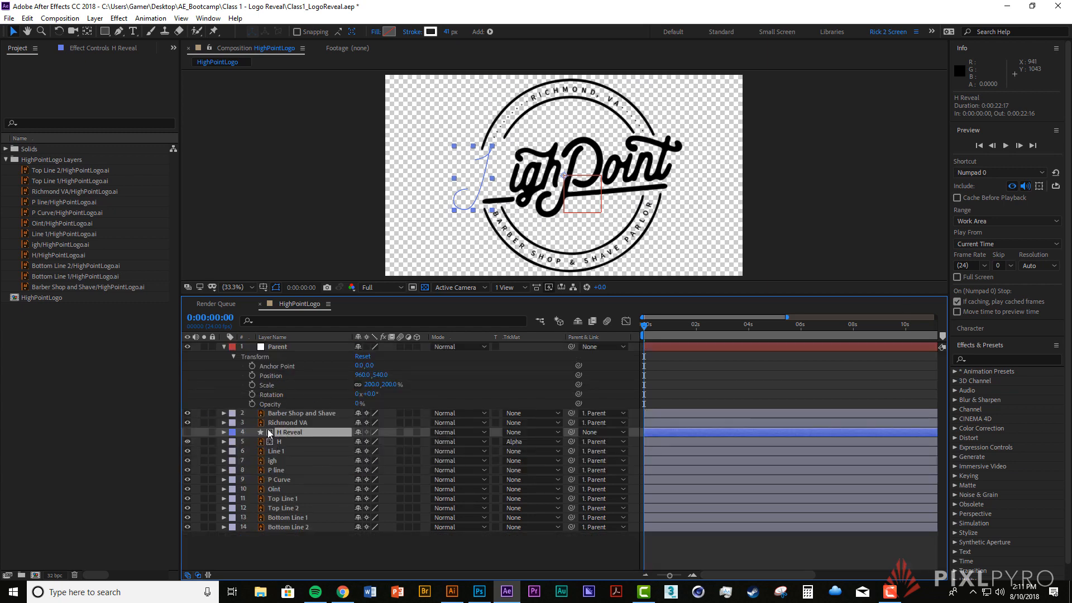
click(296, 438)
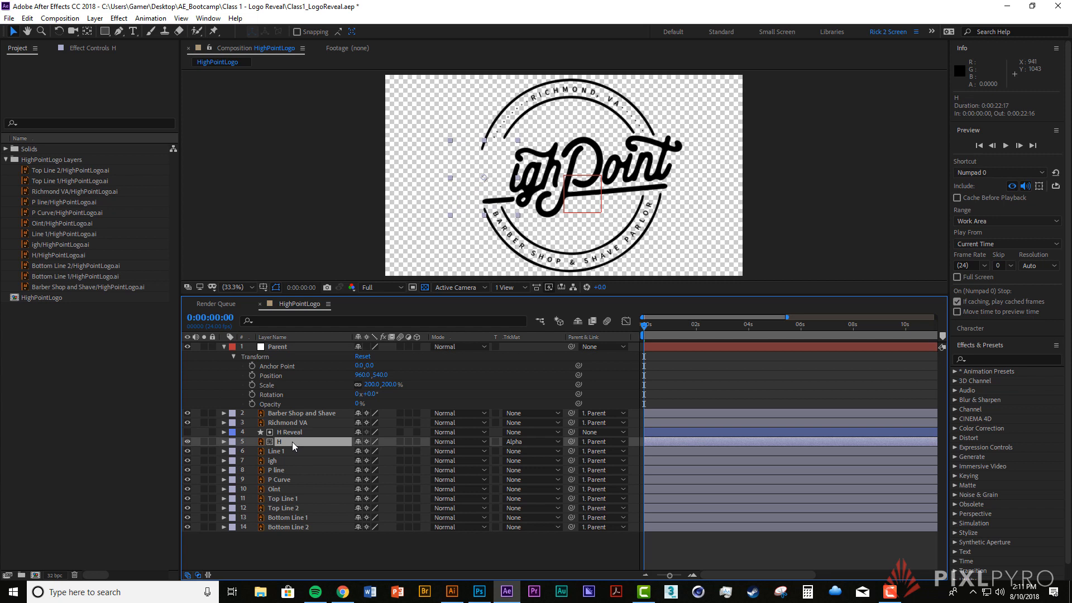
click(292, 433)
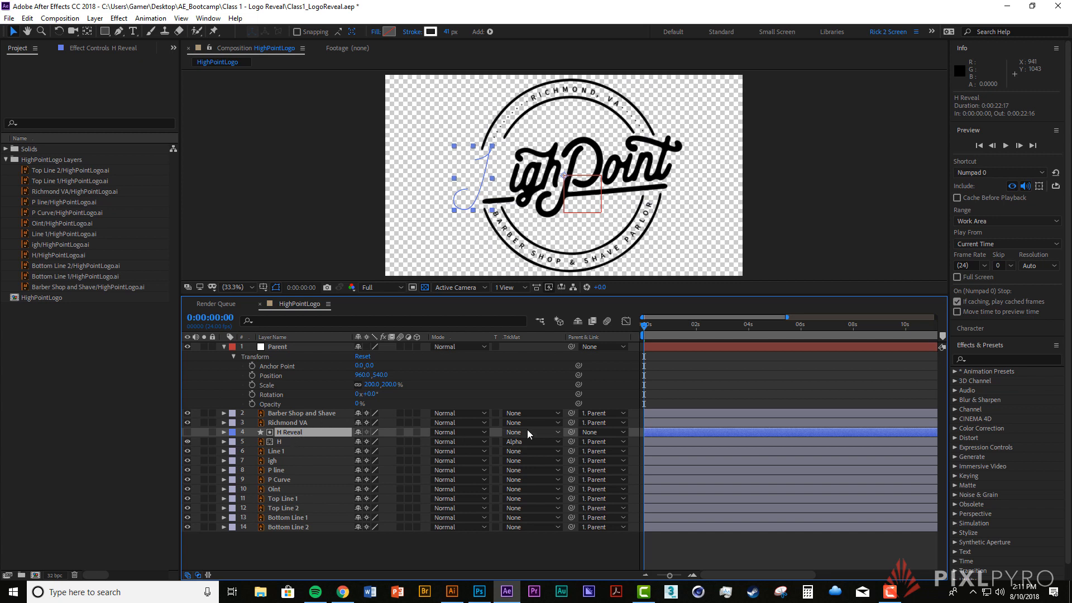
Step: Remove the track matte from the H layer and turn the H Reveal layer's visibility back on
click(520, 442)
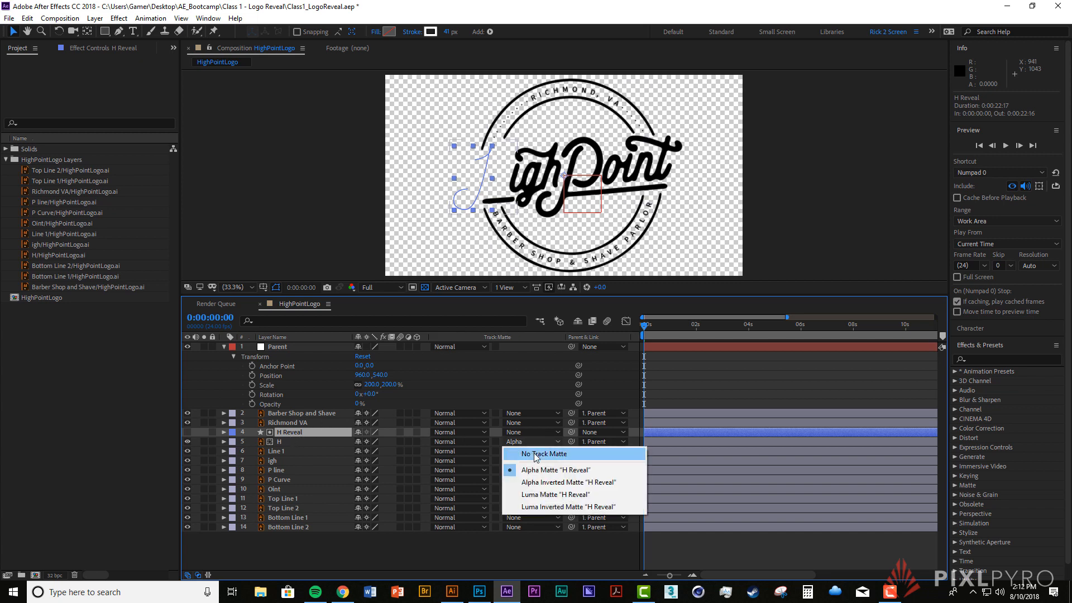
click(536, 454)
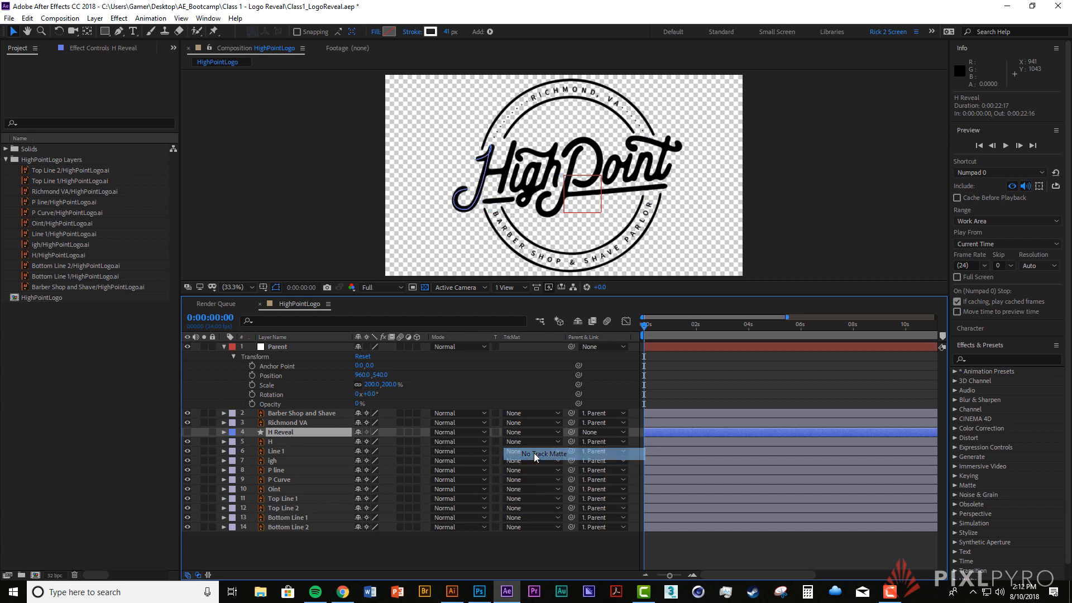
click(189, 431)
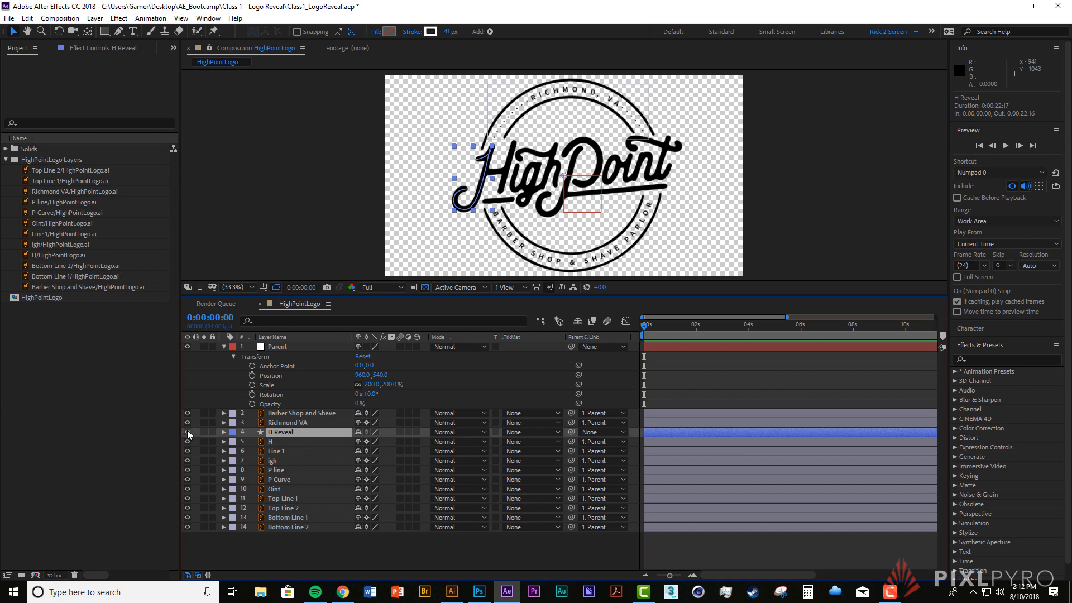
Step: Reapply Alpha Matte "H Reveal" as the track matte of the H layer
click(314, 441)
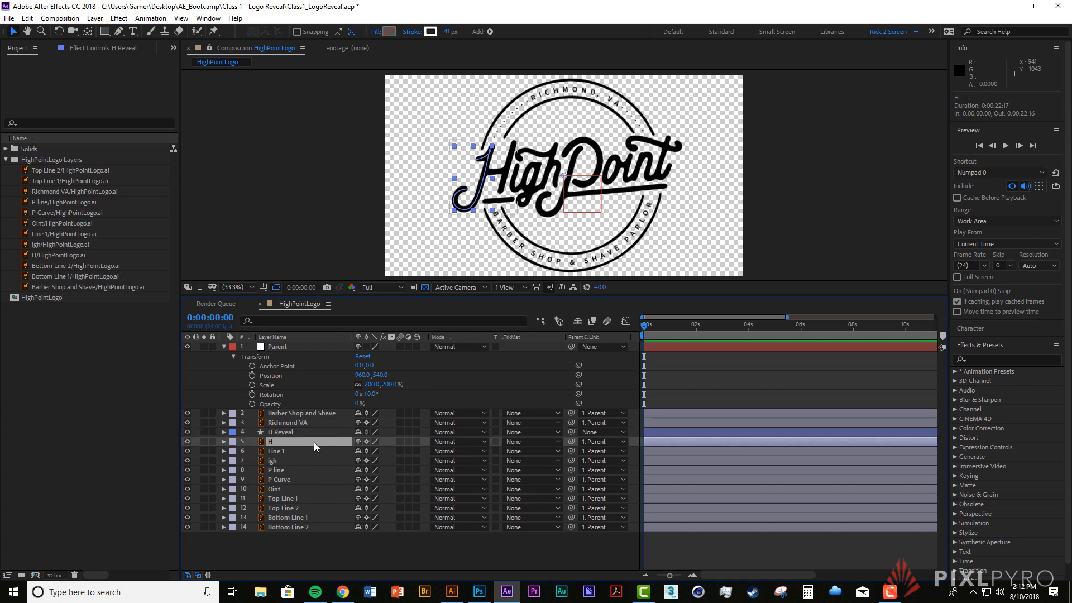
click(524, 442)
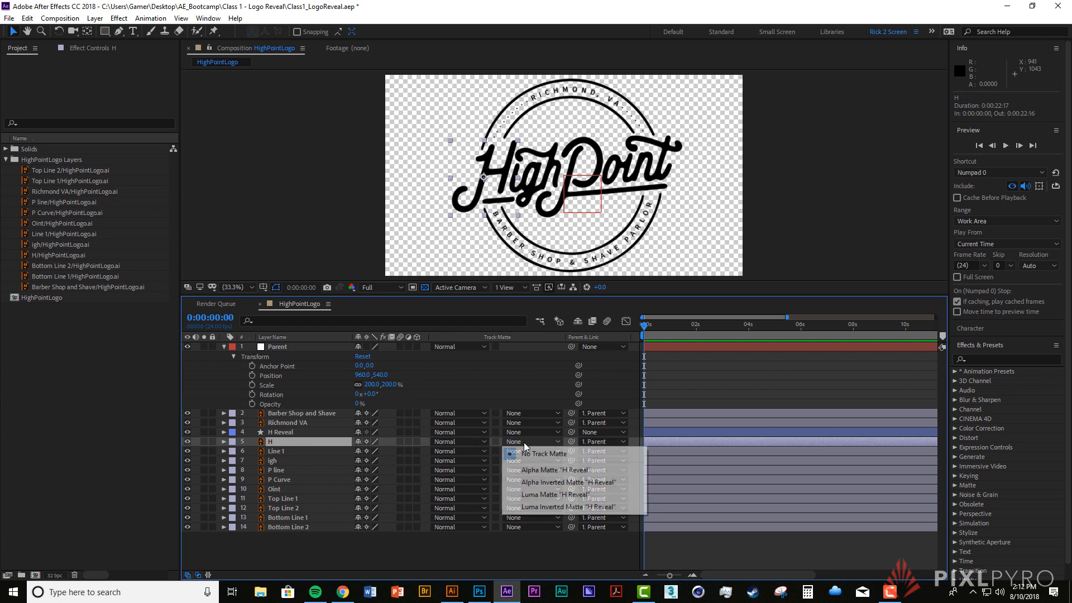
click(592, 471)
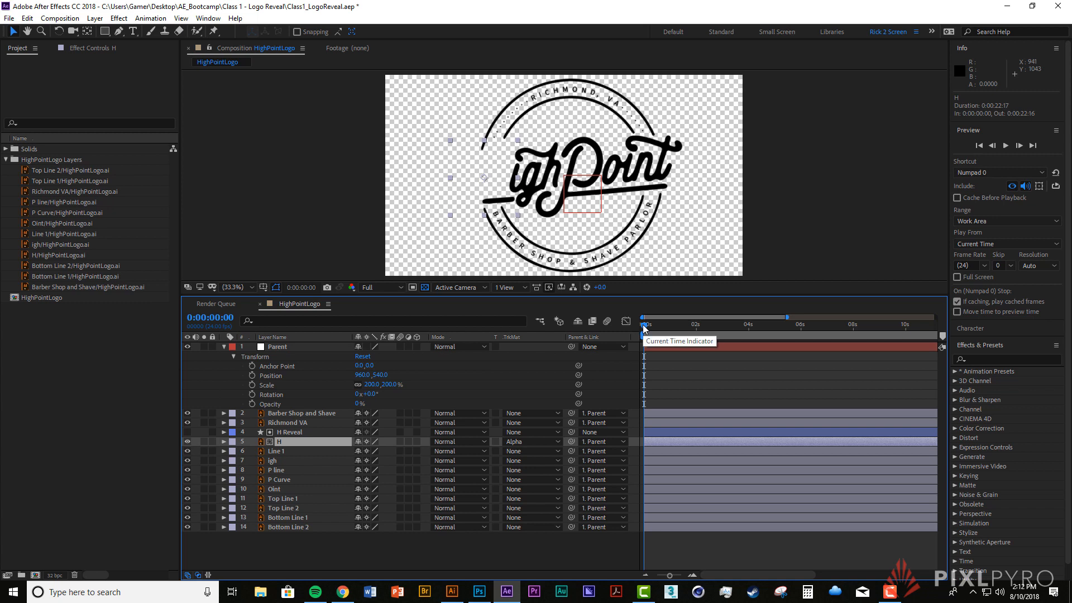
Step: Play back the matted H reveal several times to check how the letter is uncovered
key(space)
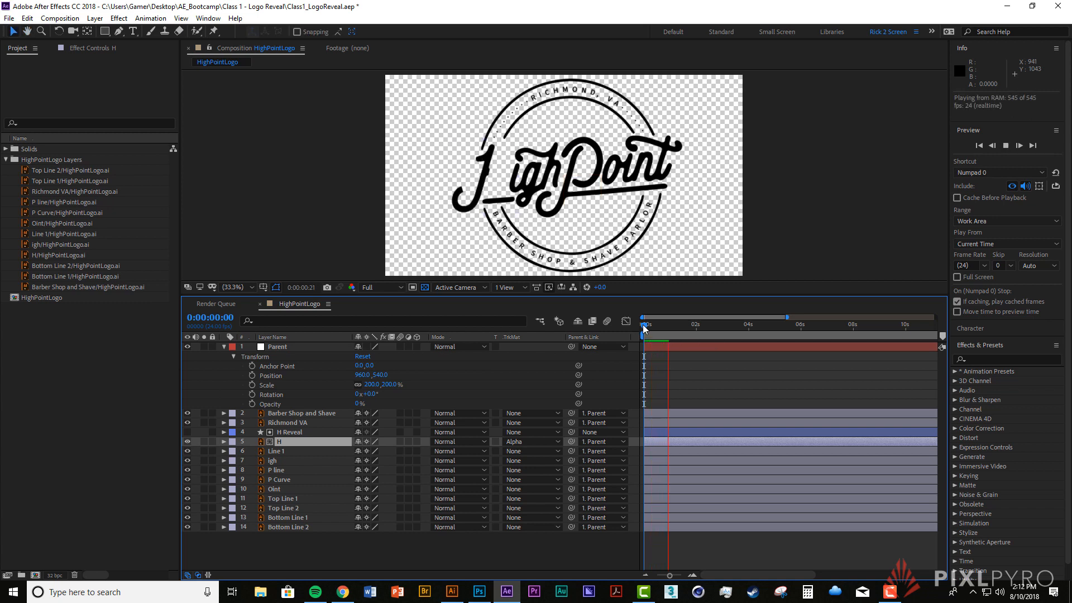
key(space)
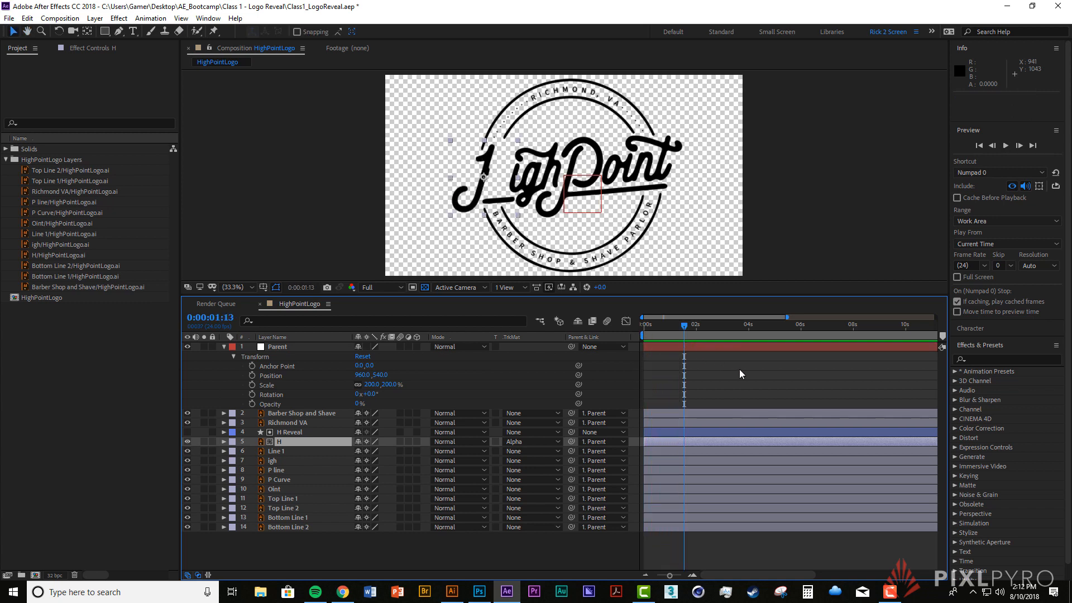
key(Home)
key(space)
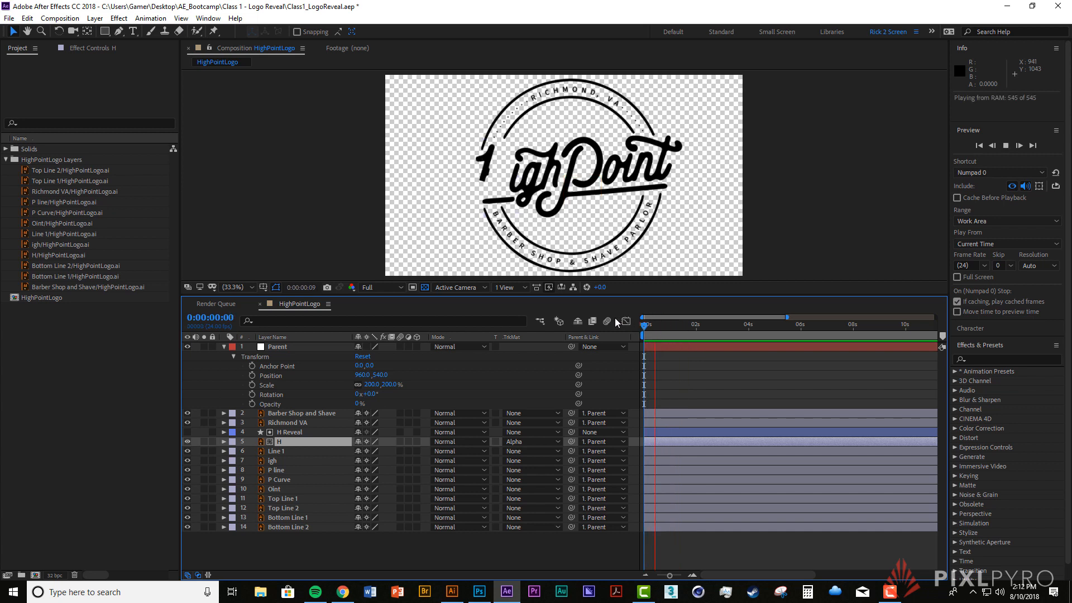
key(space)
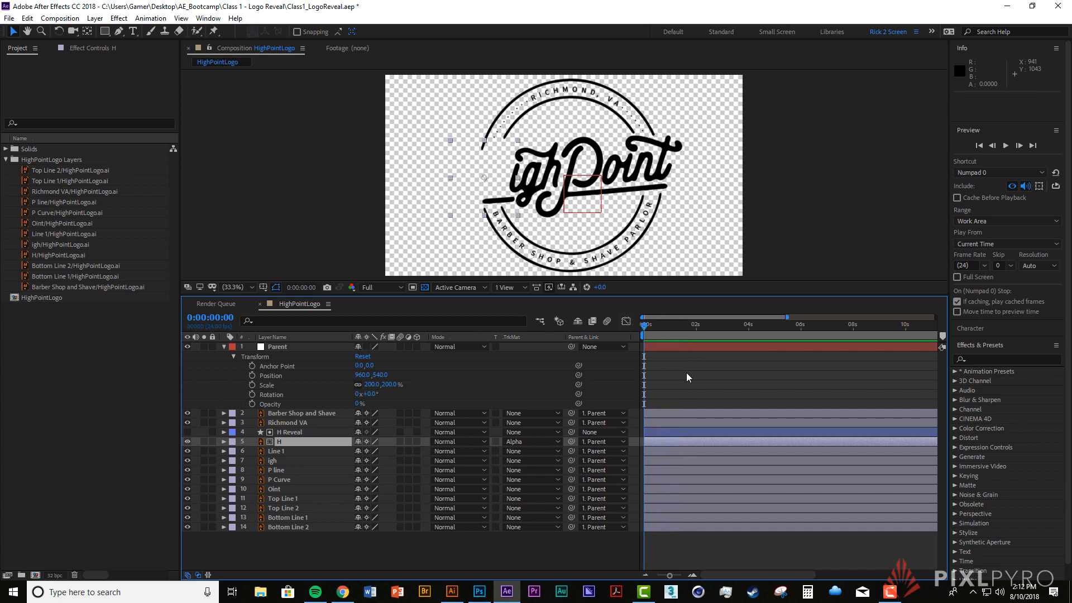
key(space)
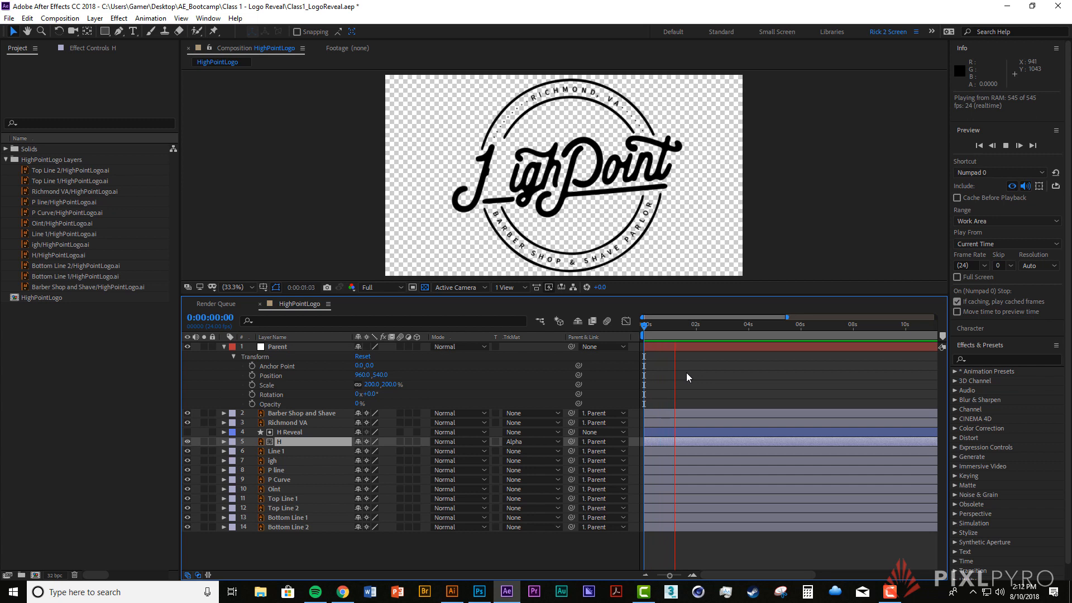
key(space)
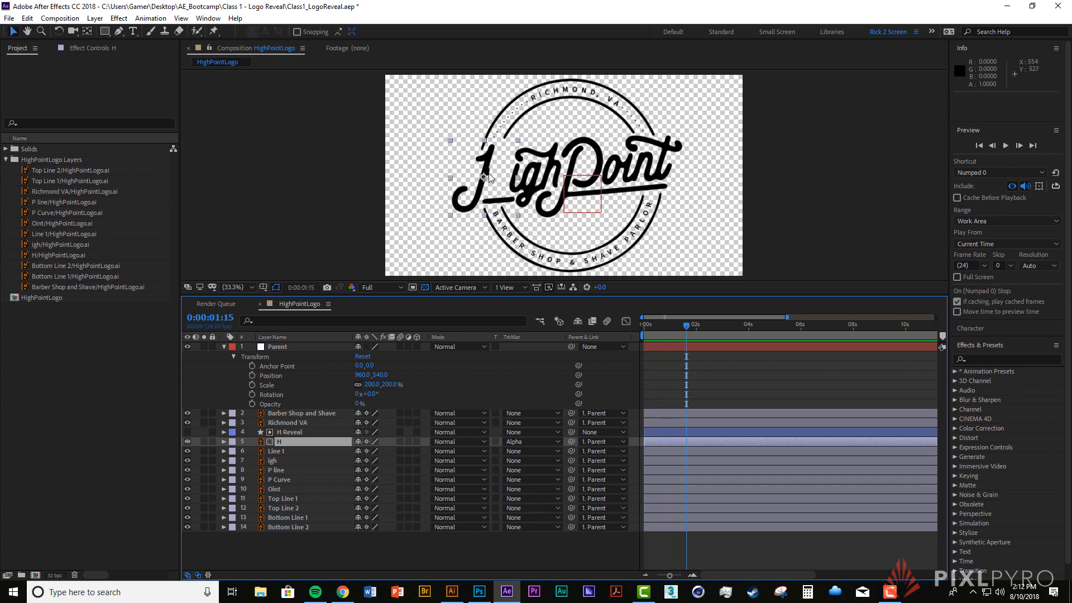
Step: Show the H Reveal layer to inspect its stroke, move to 0:00:01:00, and hide the layer again
click(188, 432)
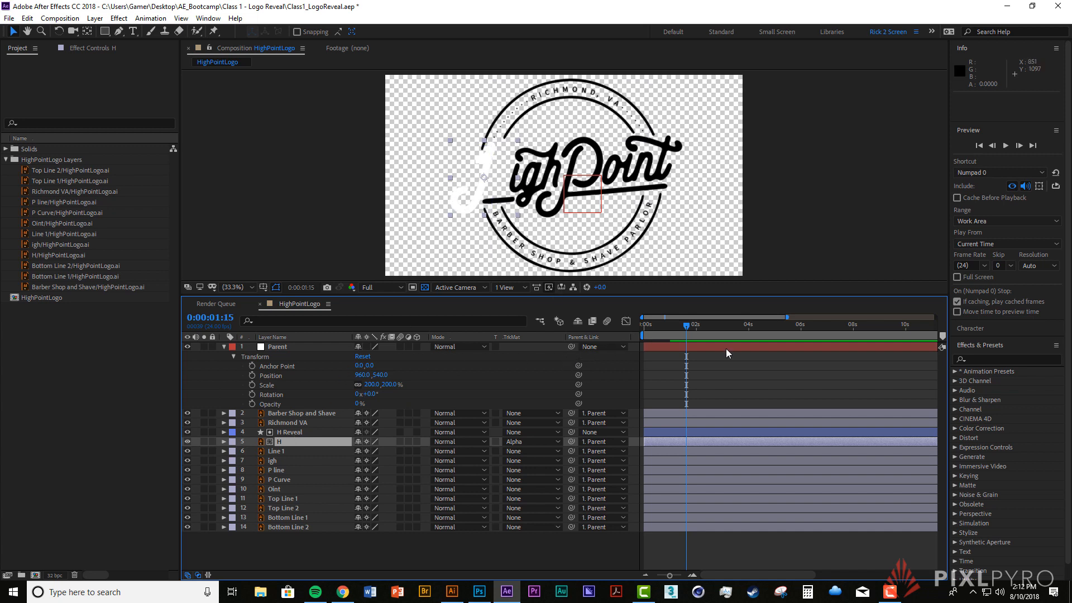
mouse_move(687, 327)
mouse_down()
mouse_move(634, 330)
mouse_move(682, 333)
mouse_move(671, 334)
mouse_up()
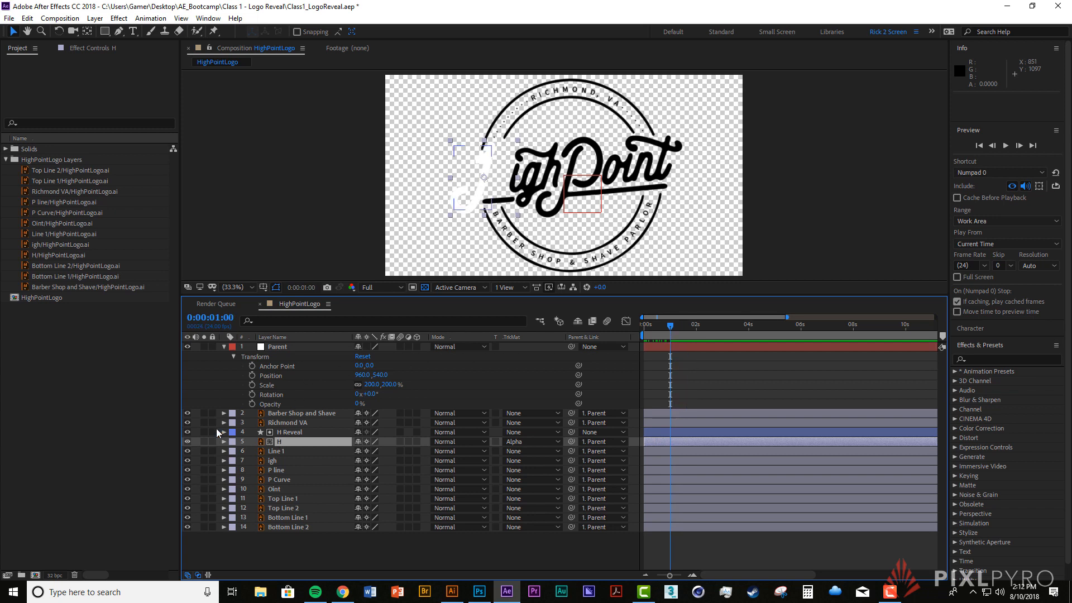
click(187, 432)
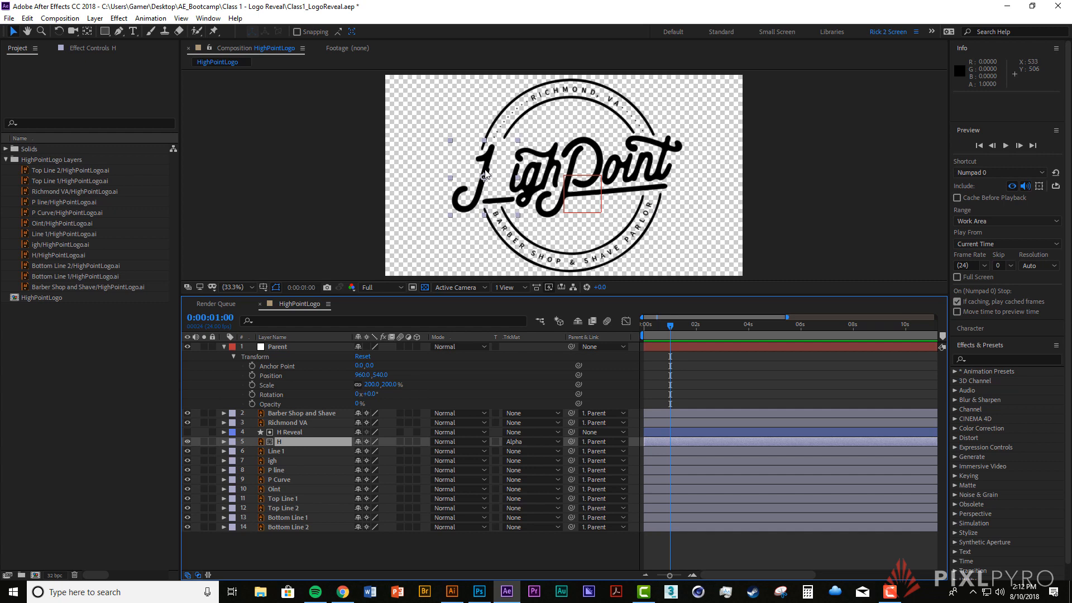
Step: Adjust the direction handle of the H Reveal path's top vertex with the Pen tool to reshape its curve down the H's first stem
key(period)
key(period)
key(period)
key(period)
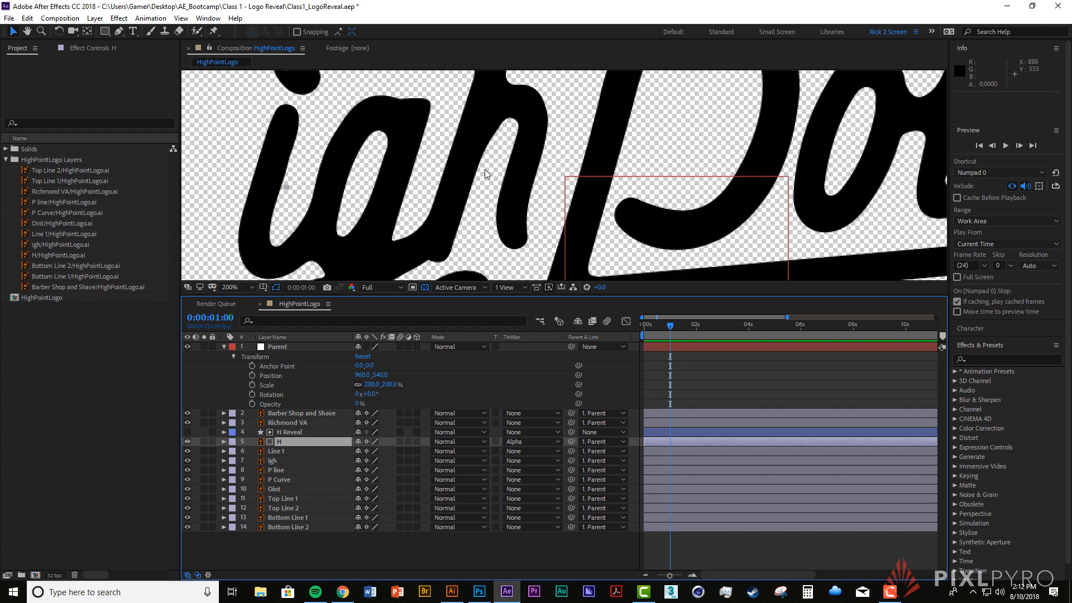
key(comma)
drag(377, 199, 462, 193)
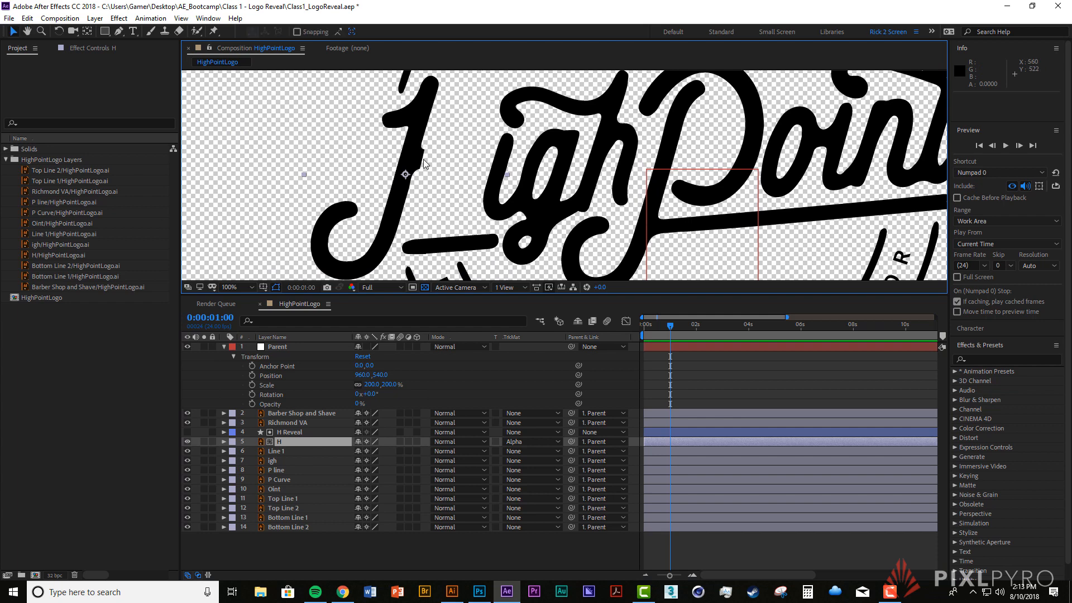
click(298, 433)
click(223, 432)
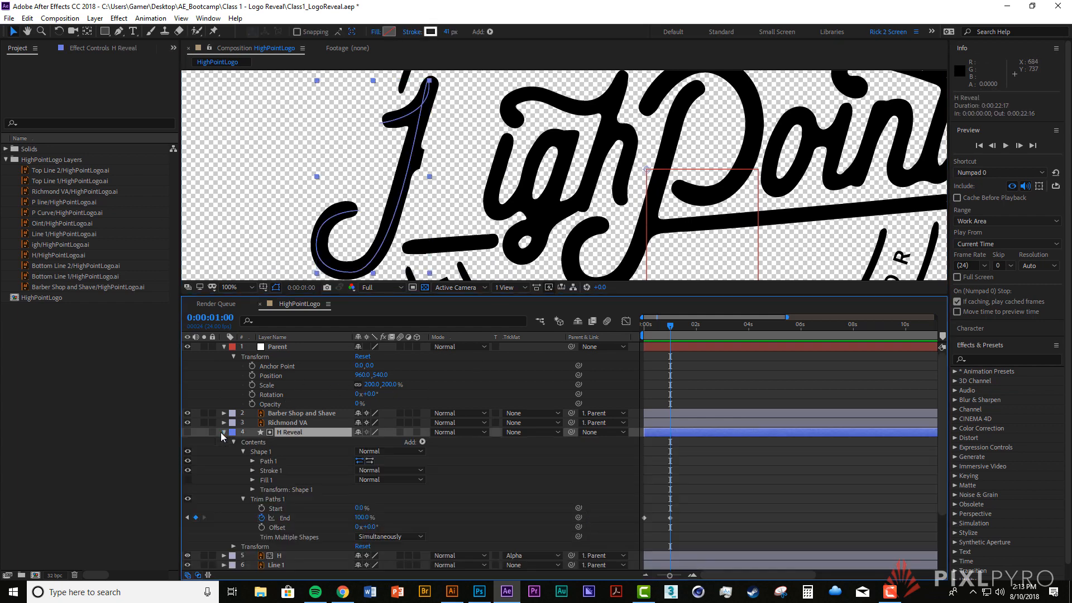
click(118, 31)
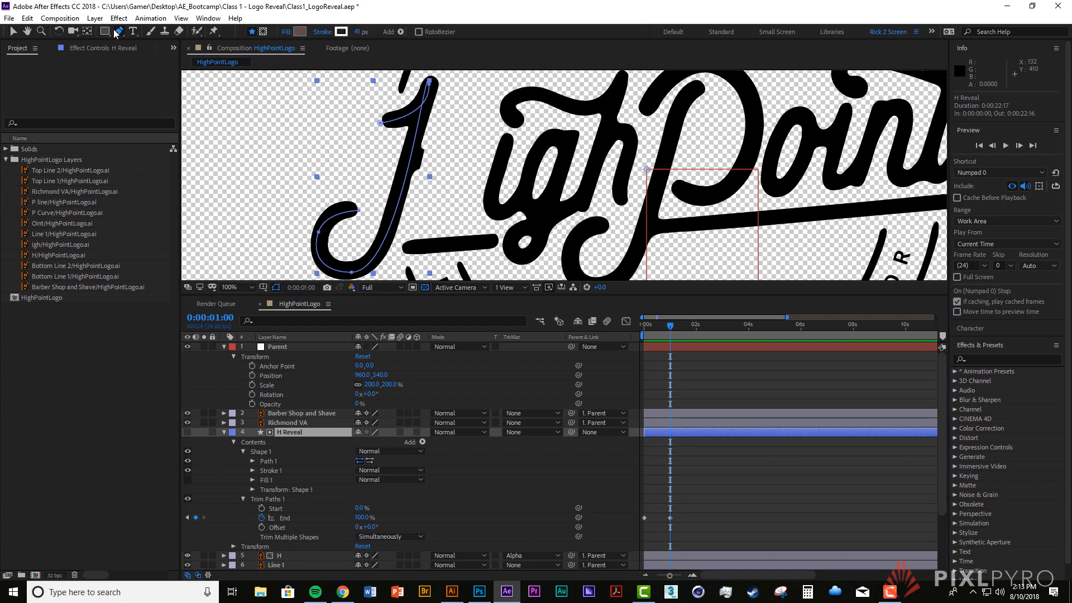
click(429, 84)
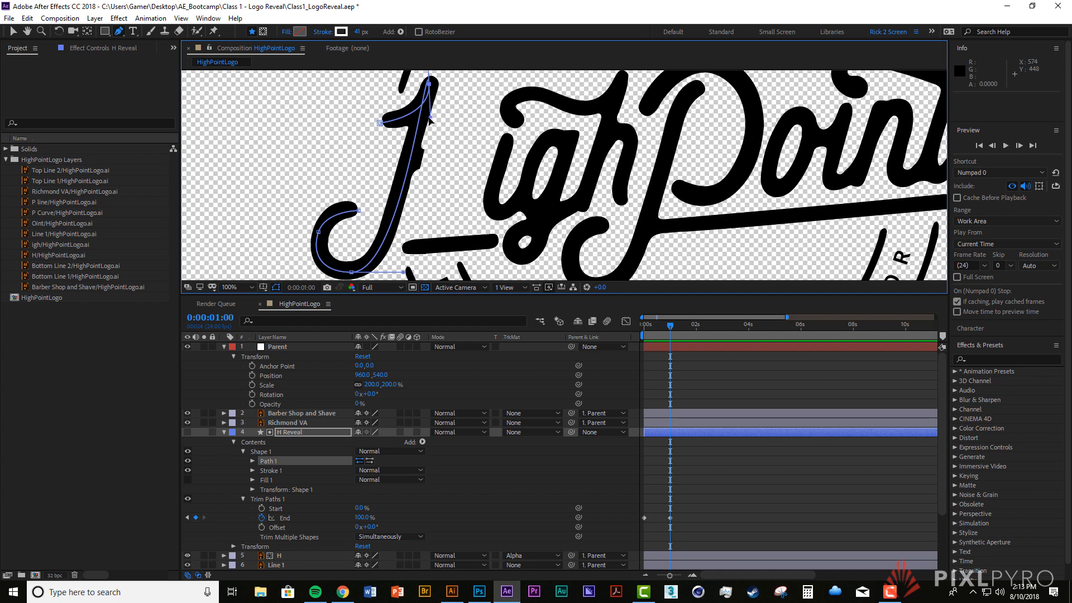
mouse_move(430, 118)
mouse_down()
mouse_move(455, 122)
mouse_move(425, 99)
mouse_move(438, 116)
mouse_move(420, 123)
mouse_move(432, 126)
mouse_up()
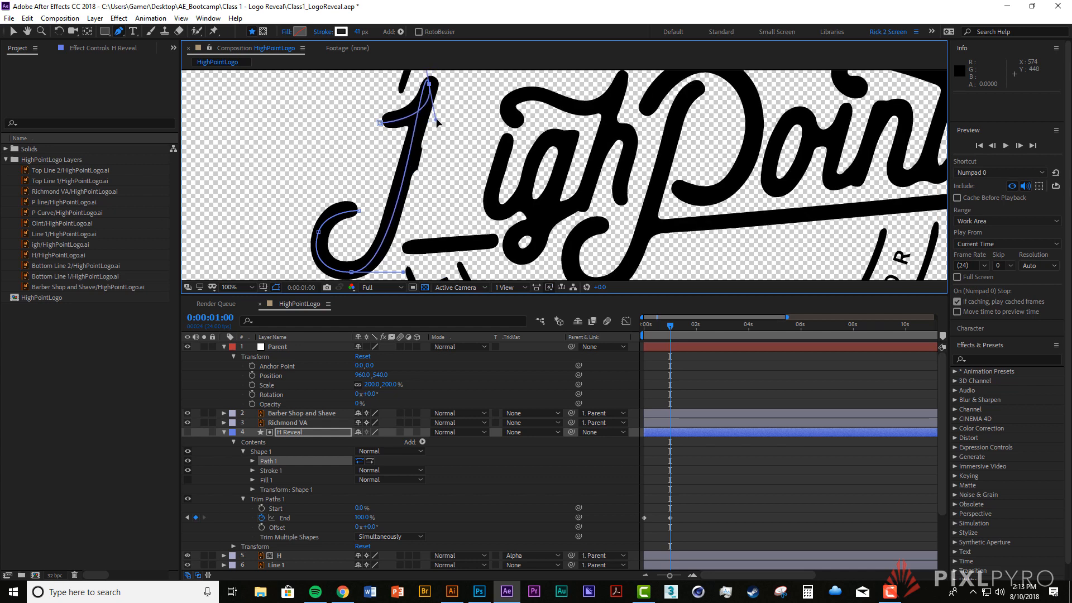
drag(439, 119, 434, 120)
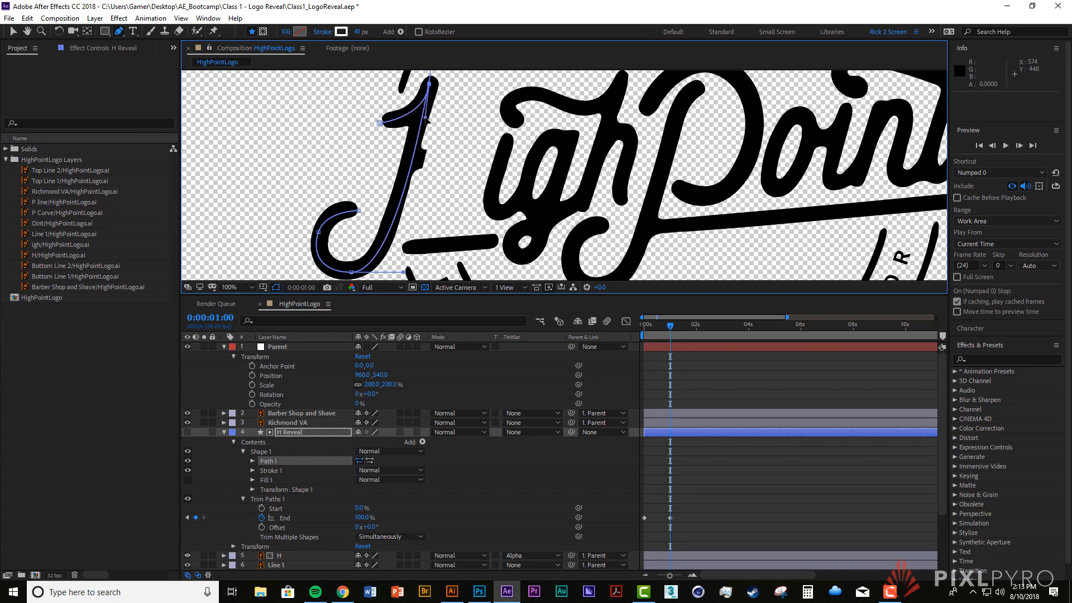
Step: Add a vertex midway down the H Reveal path's stem and adjust its position and handles to center the path in the letter
click(405, 166)
drag(406, 167, 405, 167)
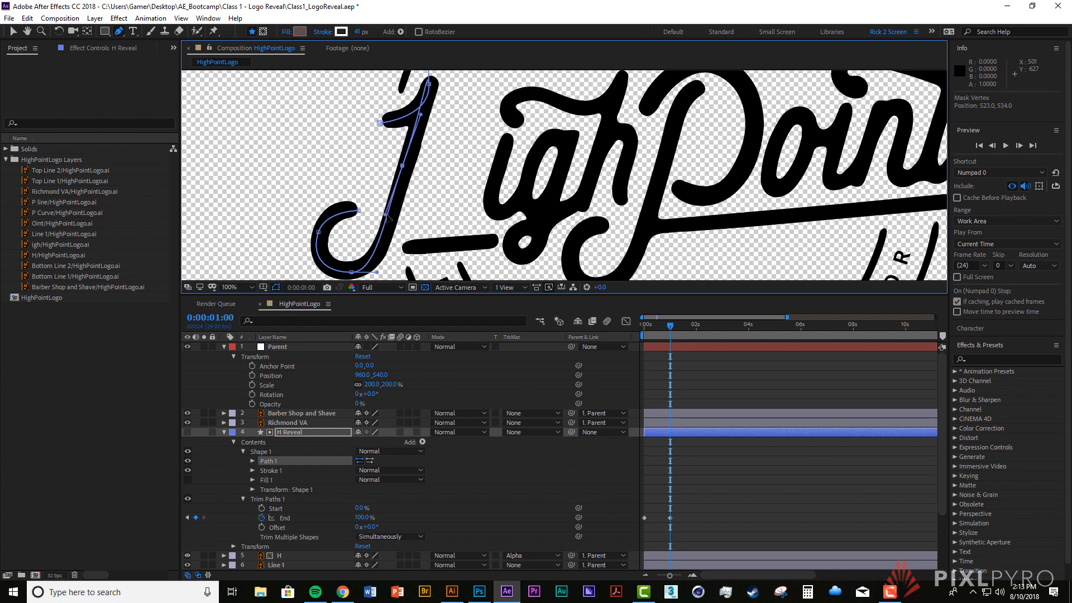
drag(386, 215, 388, 214)
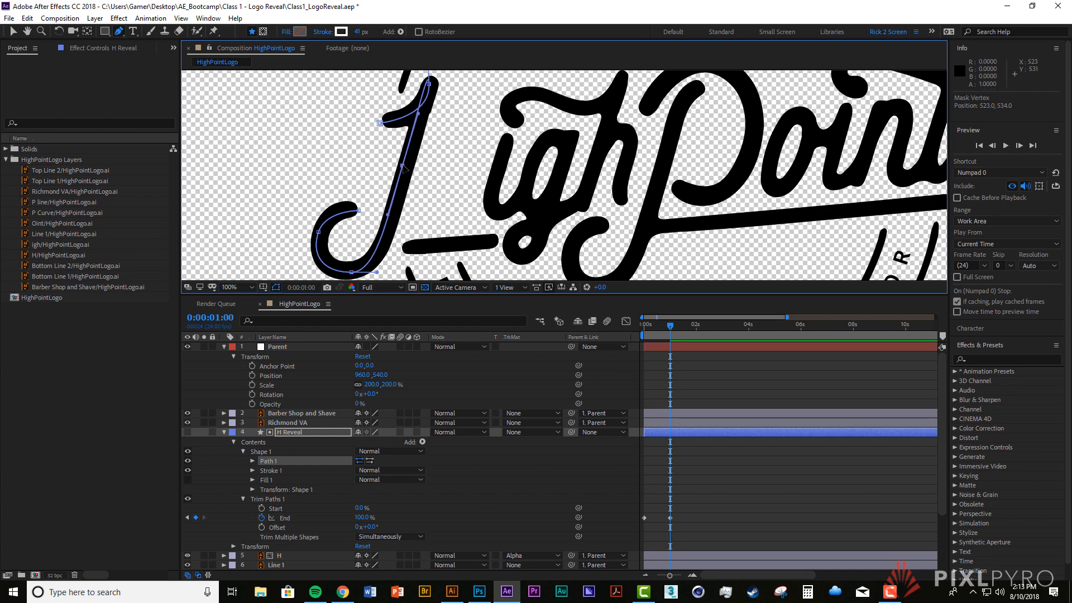
drag(402, 165, 403, 168)
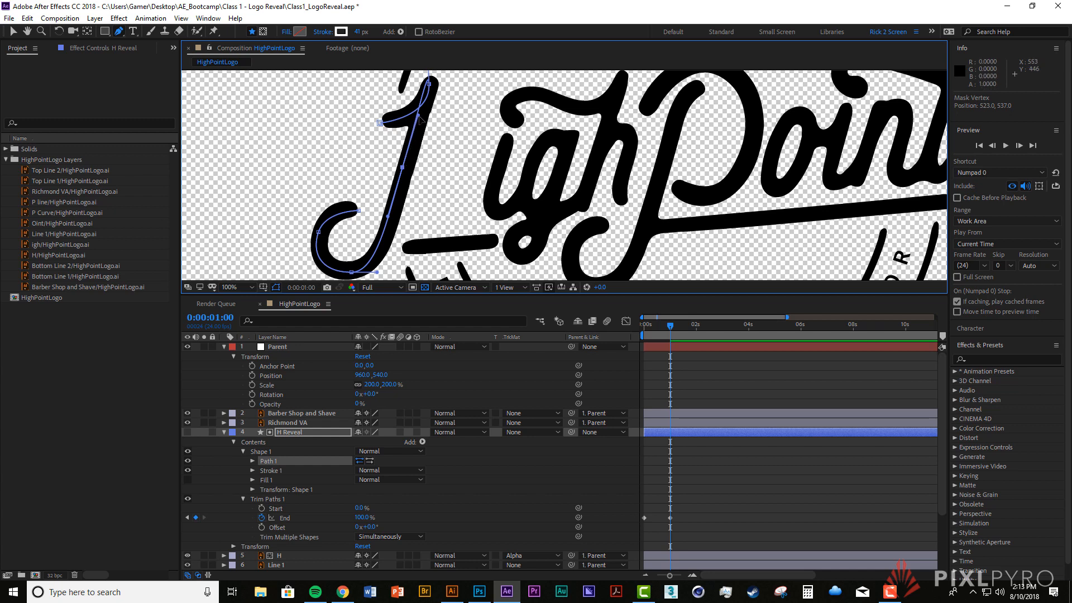
drag(419, 116, 421, 115)
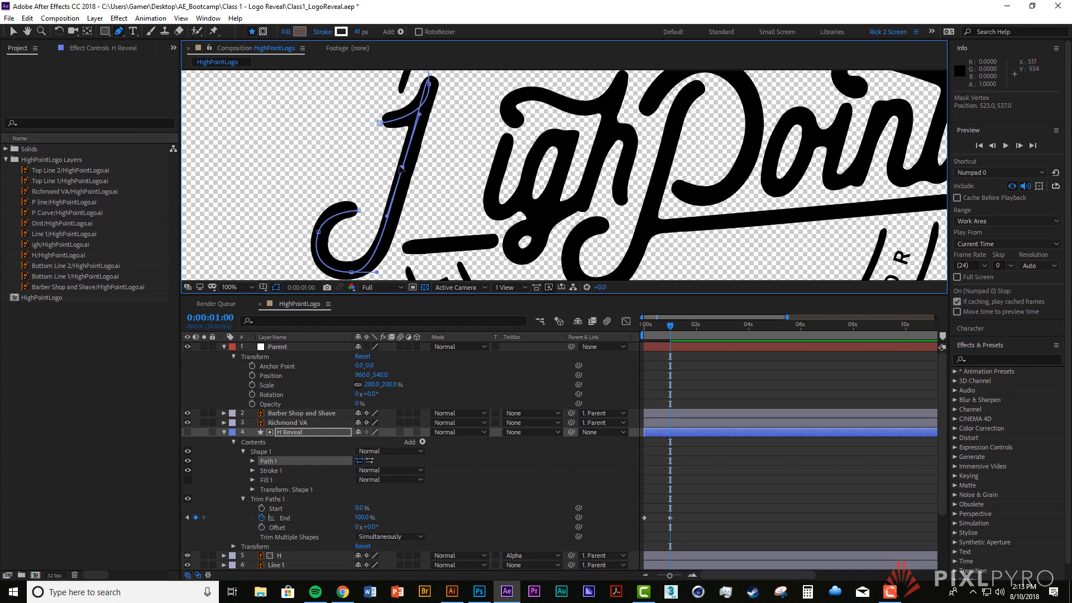
drag(402, 167, 402, 167)
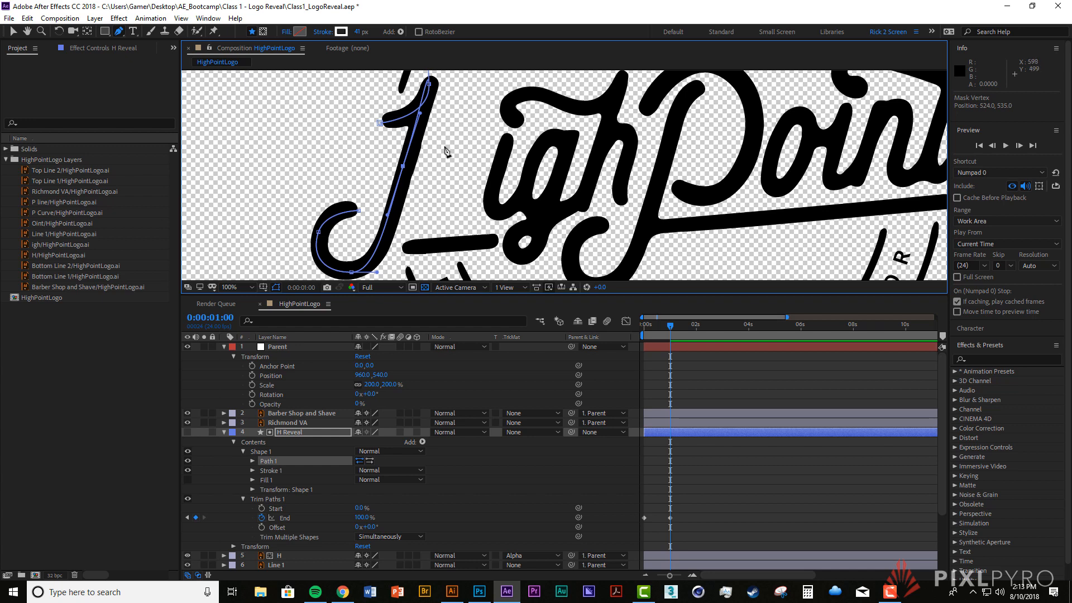
Step: Play back the H reveal from the start of the timeline to check the adjusted path
click(733, 391)
drag(671, 331, 618, 330)
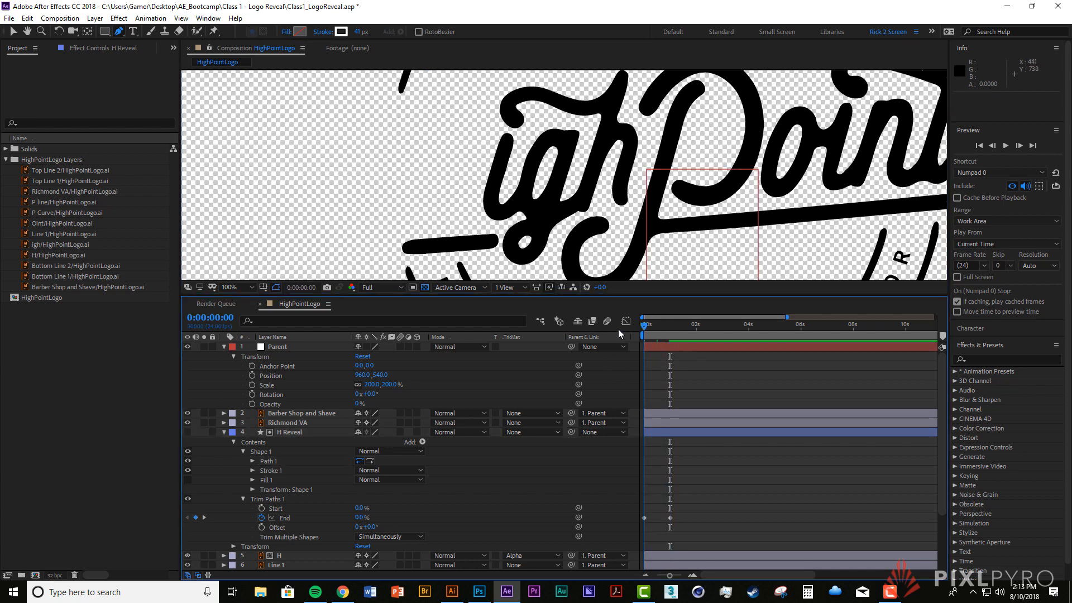
key(space)
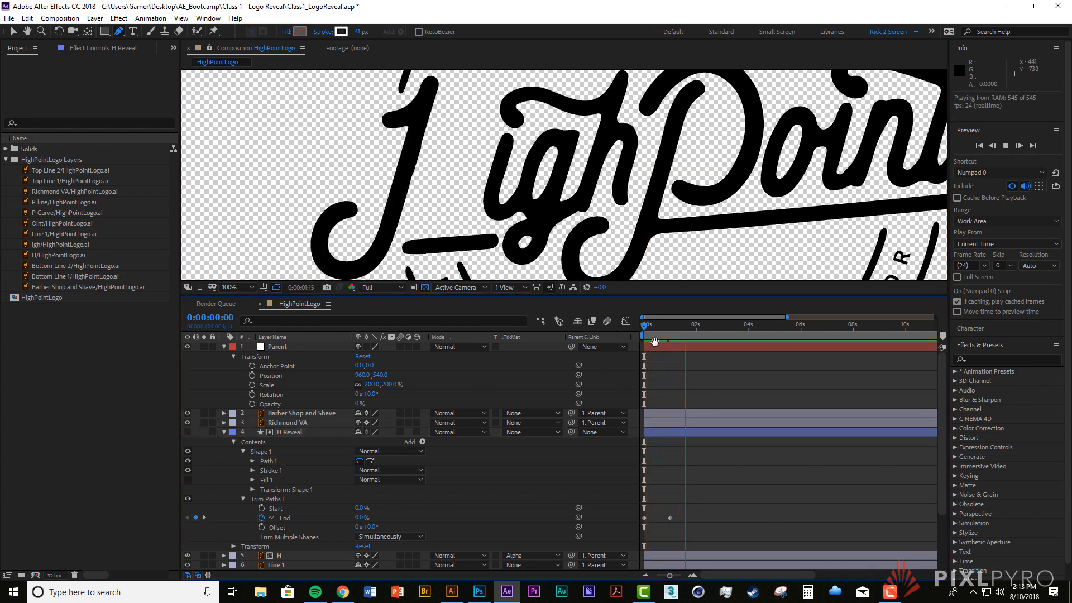
click(645, 329)
key(space)
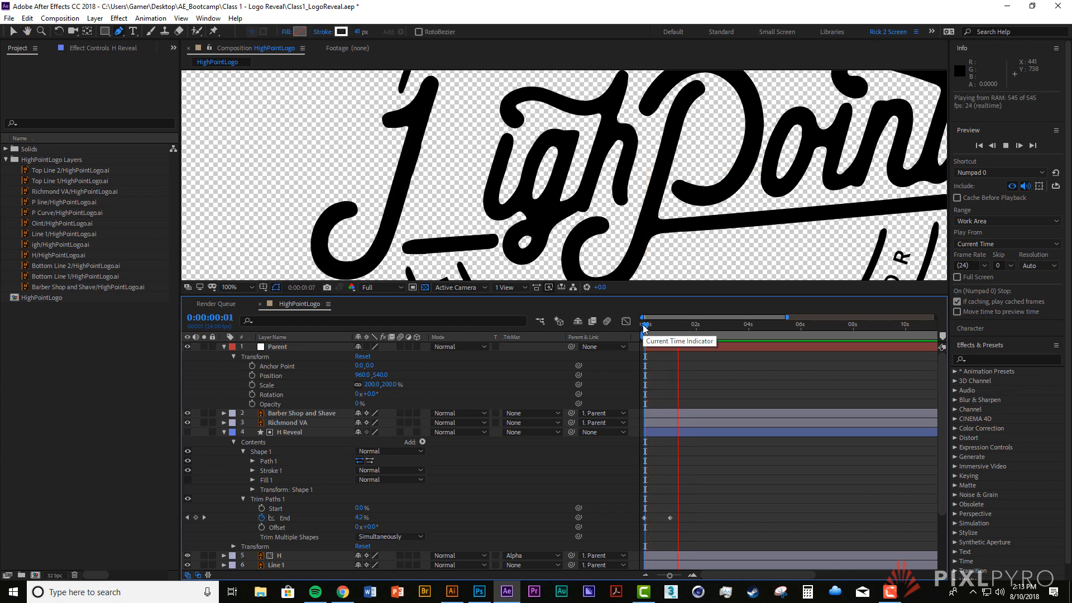
drag(645, 329, 635, 329)
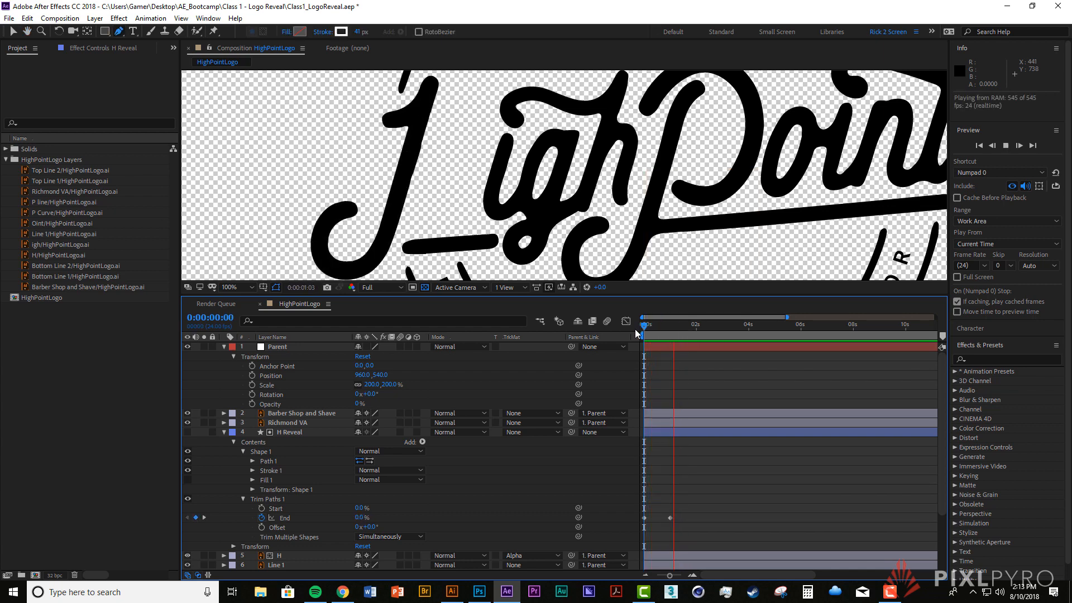
key(space)
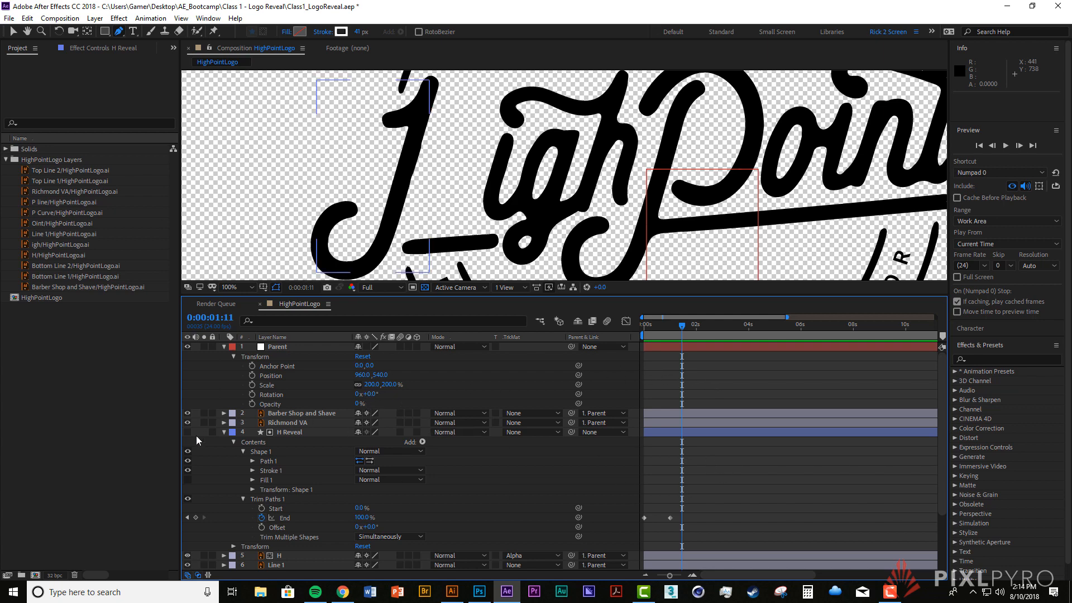
Step: Draw a second straight path across the H's crossbar on the H Reveal layer with the Pen tool
click(279, 430)
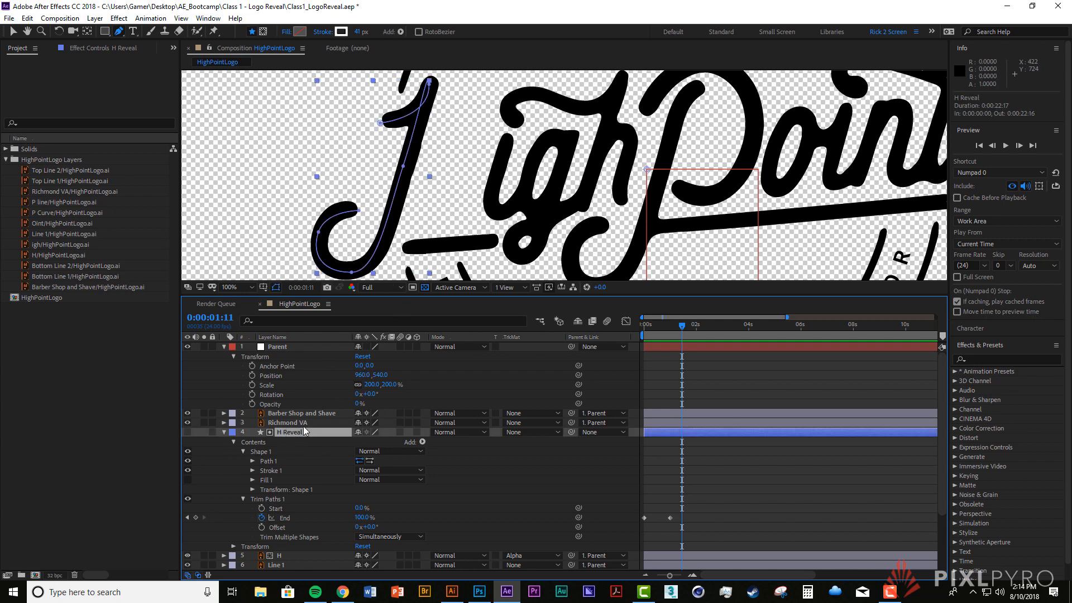
click(243, 452)
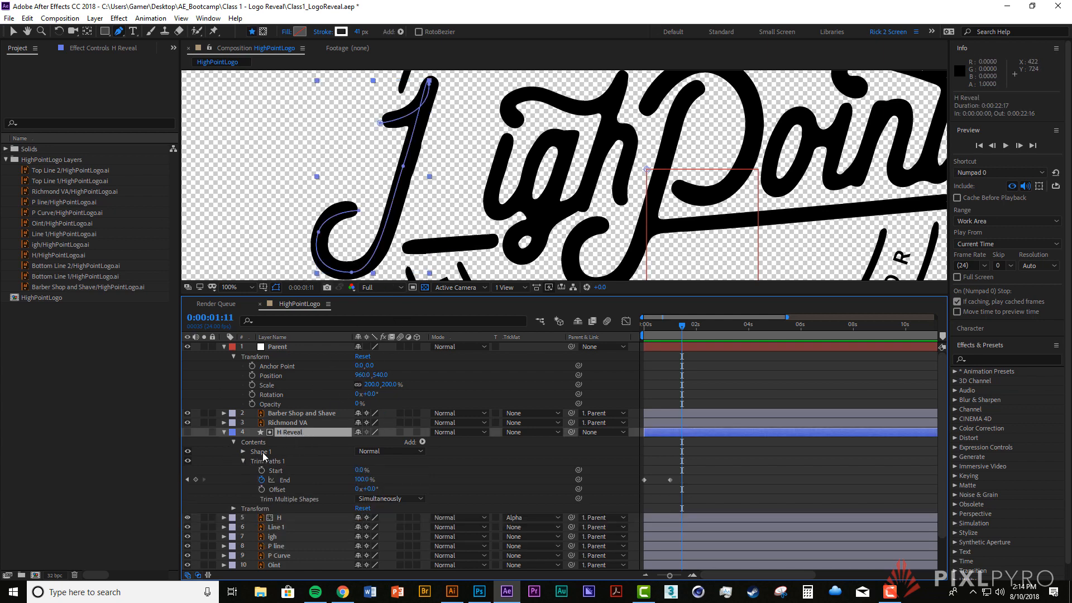
click(243, 461)
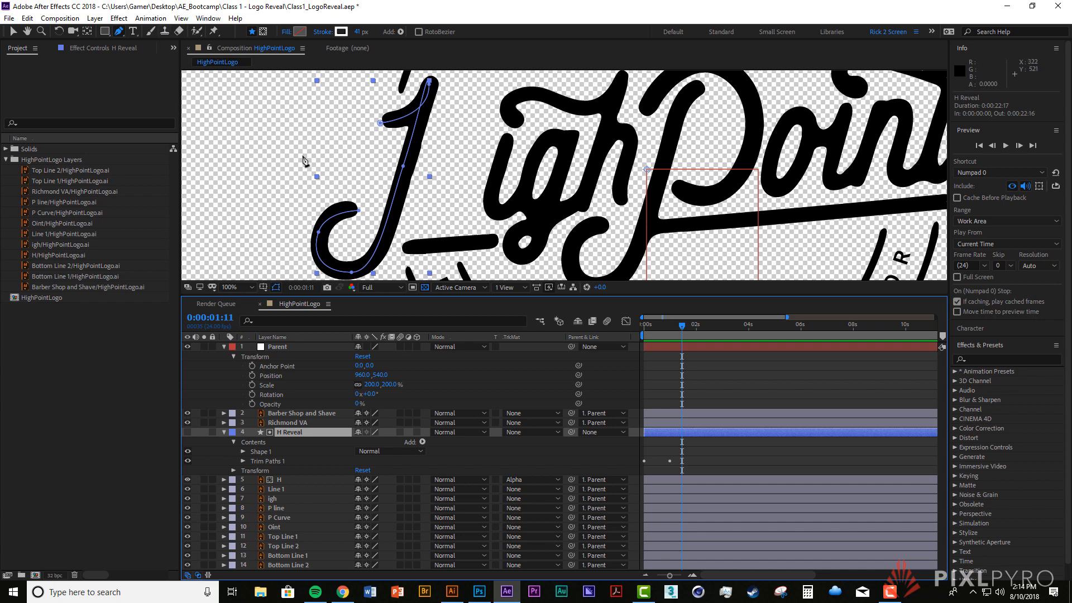
drag(386, 172, 467, 171)
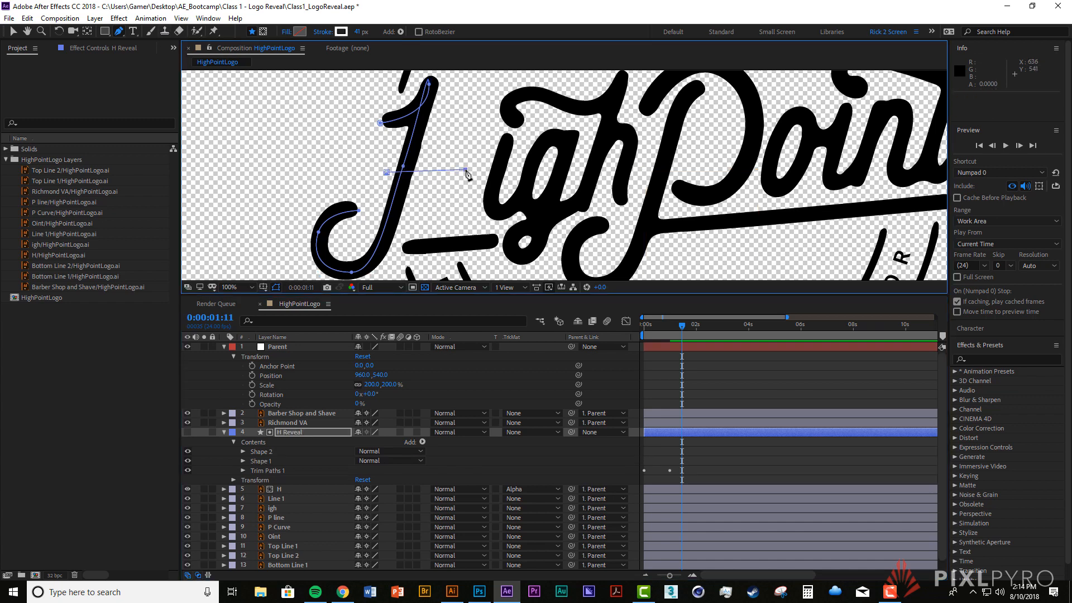
click(467, 171)
drag(467, 170, 473, 156)
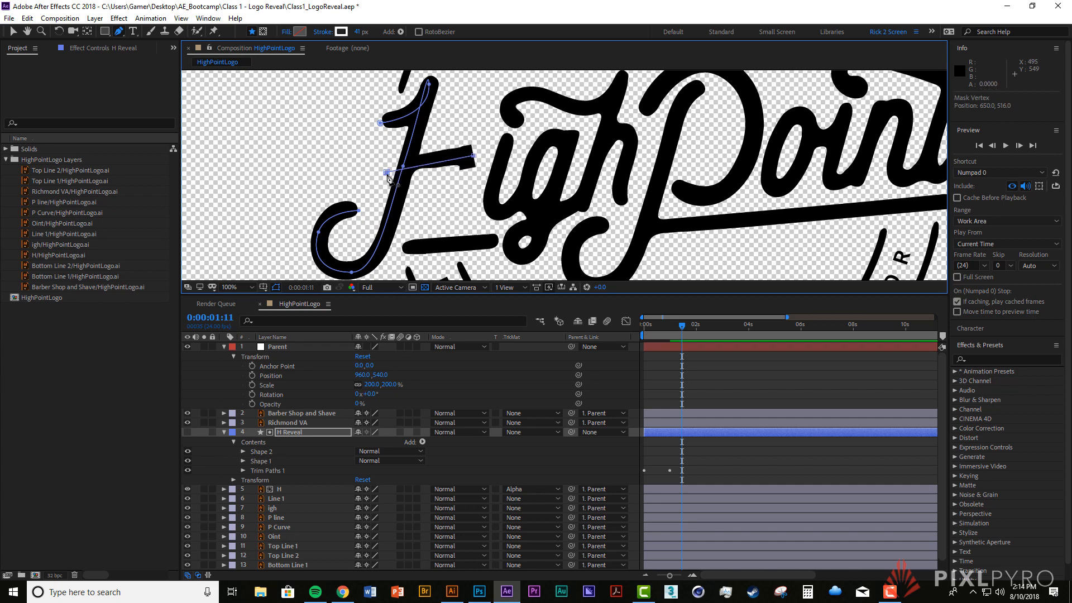
Step: Undo the curve edit on the crossbar path and reposition both of its end vertices to line up with the H's crossbar
key(ctrl+z)
click(387, 173)
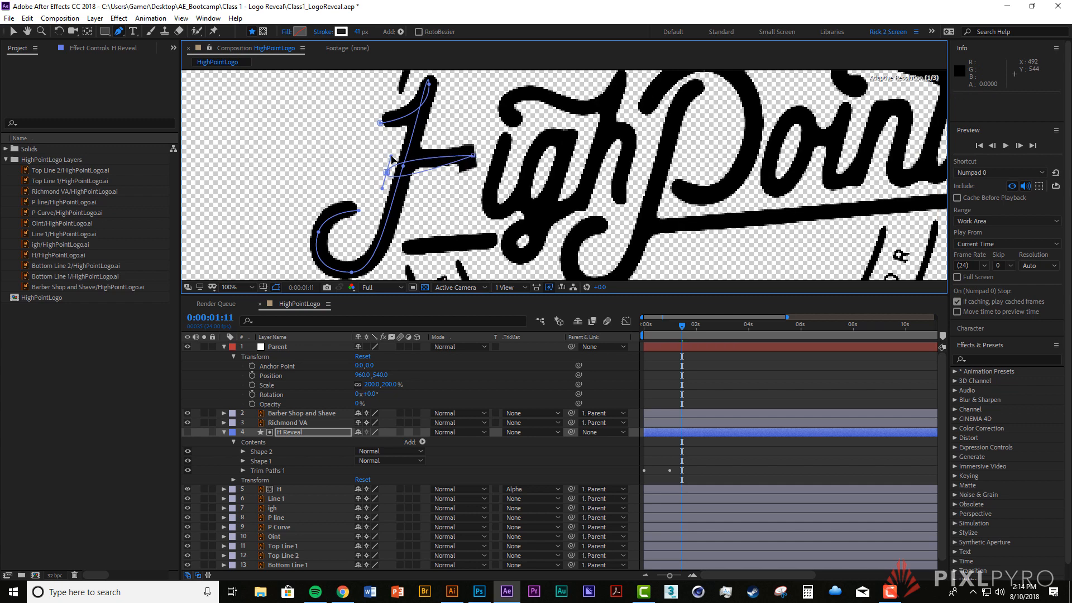
key(ctrl+z)
key(v)
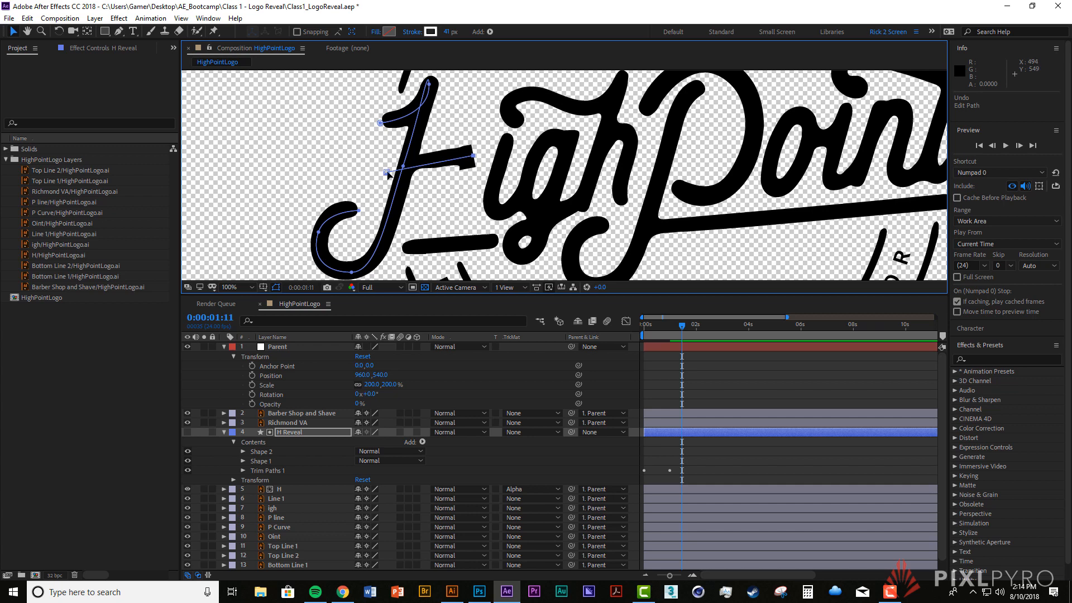
drag(386, 173, 393, 166)
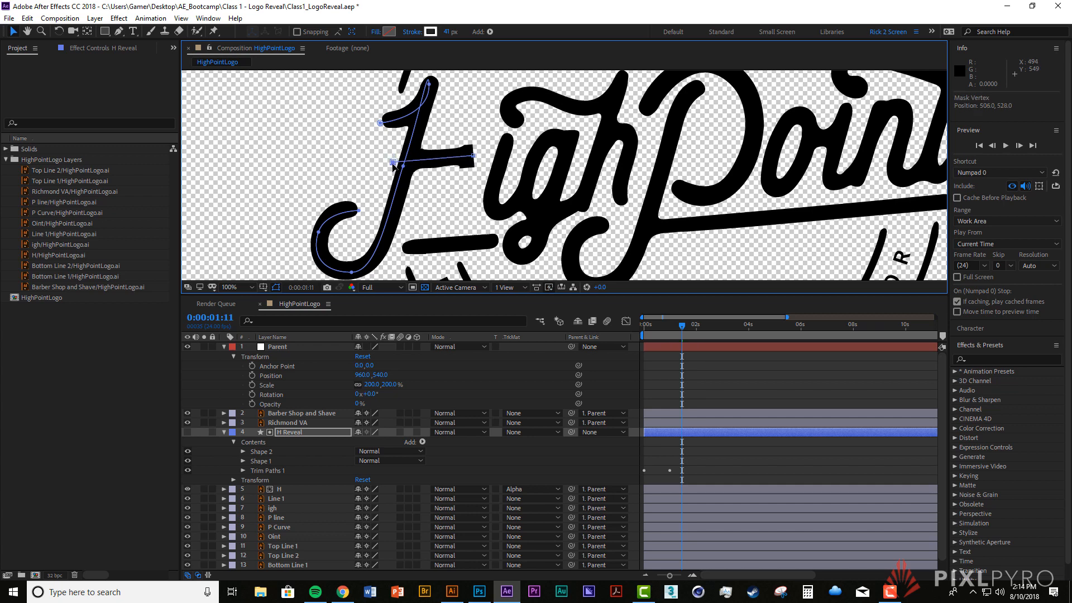
drag(473, 156, 484, 158)
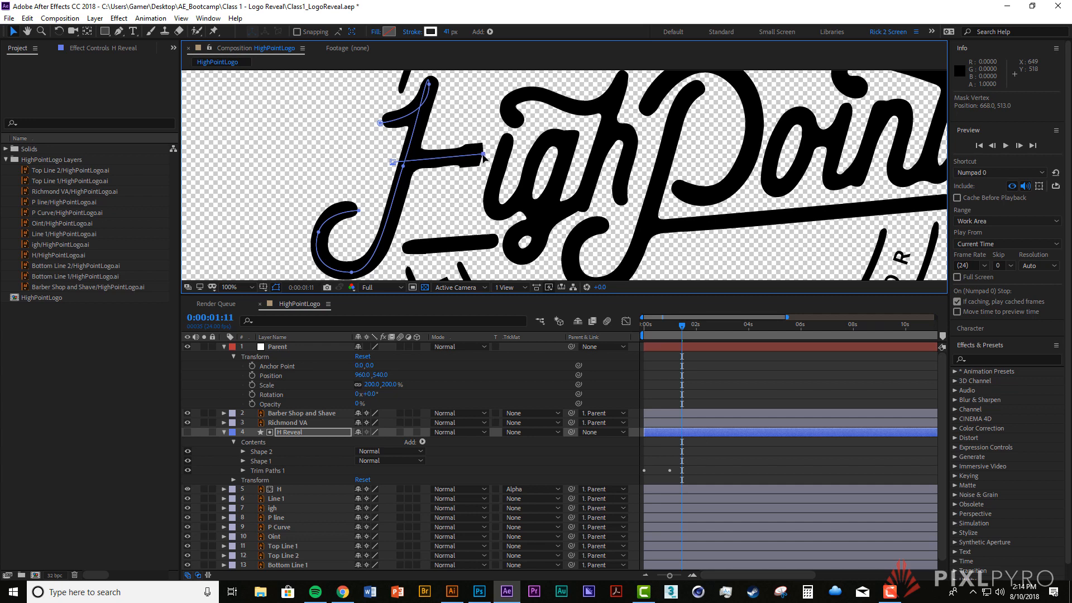
Step: Expand Shape 2's Stroke 1 properties and set its stroke width to 44
click(306, 435)
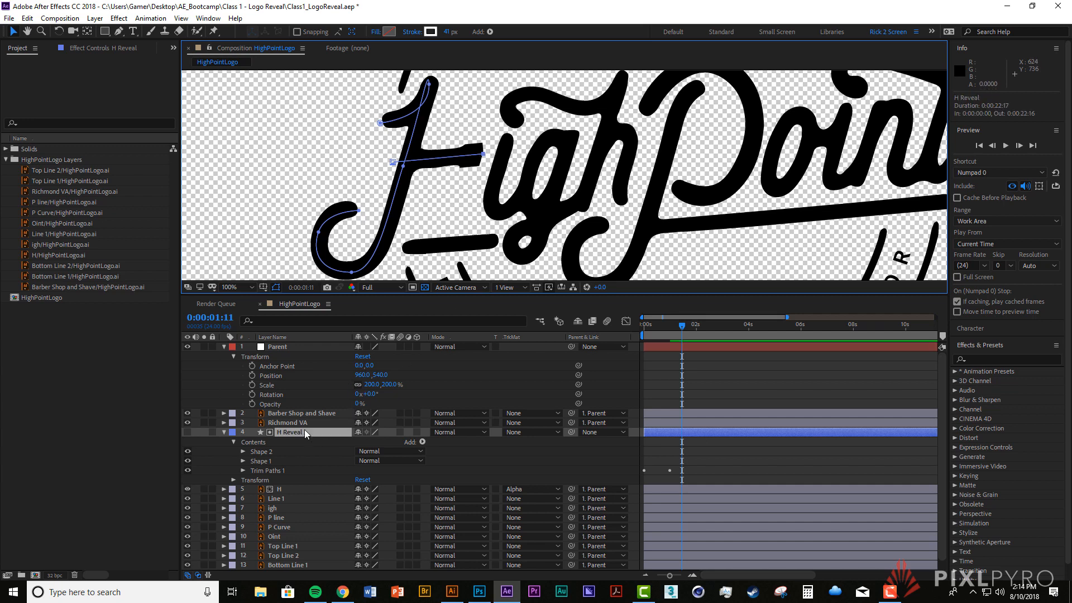
click(306, 435)
click(244, 451)
scroll(325, 460, down, 1)
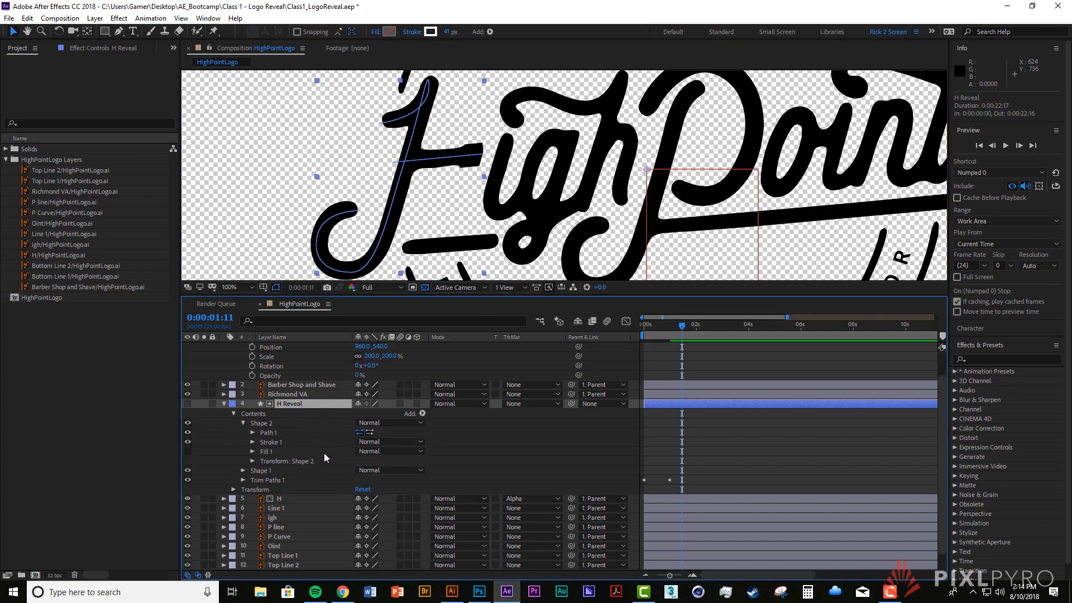
click(252, 443)
scroll(301, 442, up, 1)
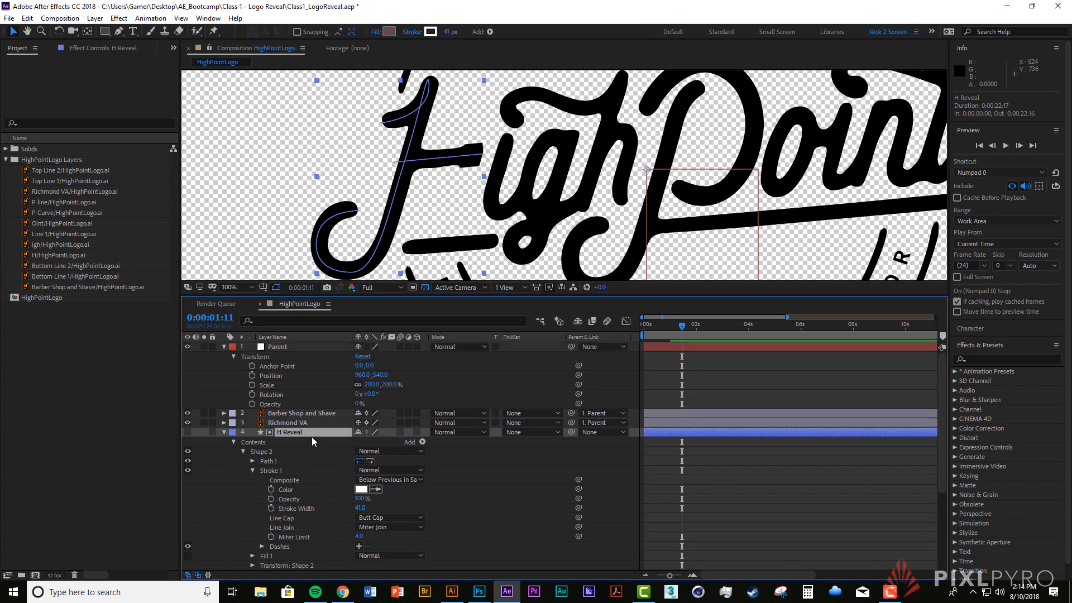
scroll(313, 442, down, 1)
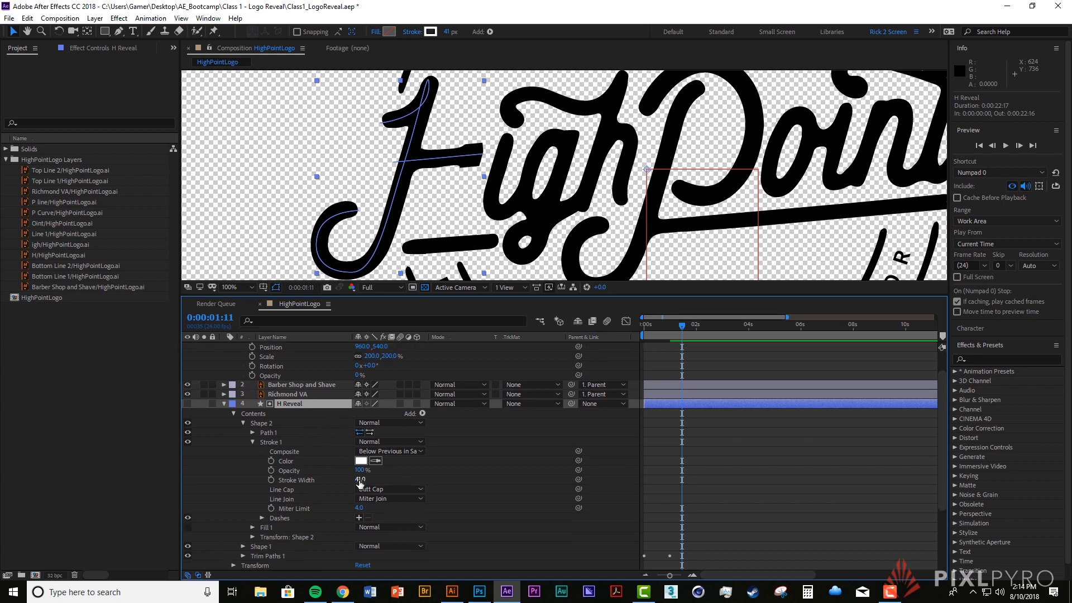
drag(361, 480, 356, 481)
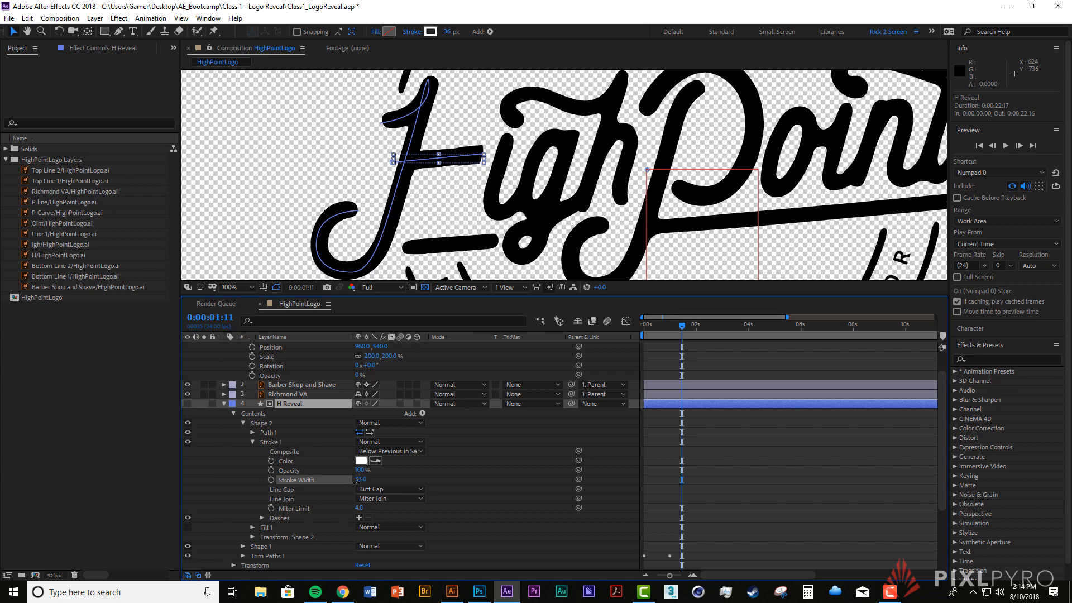
drag(356, 480, 364, 484)
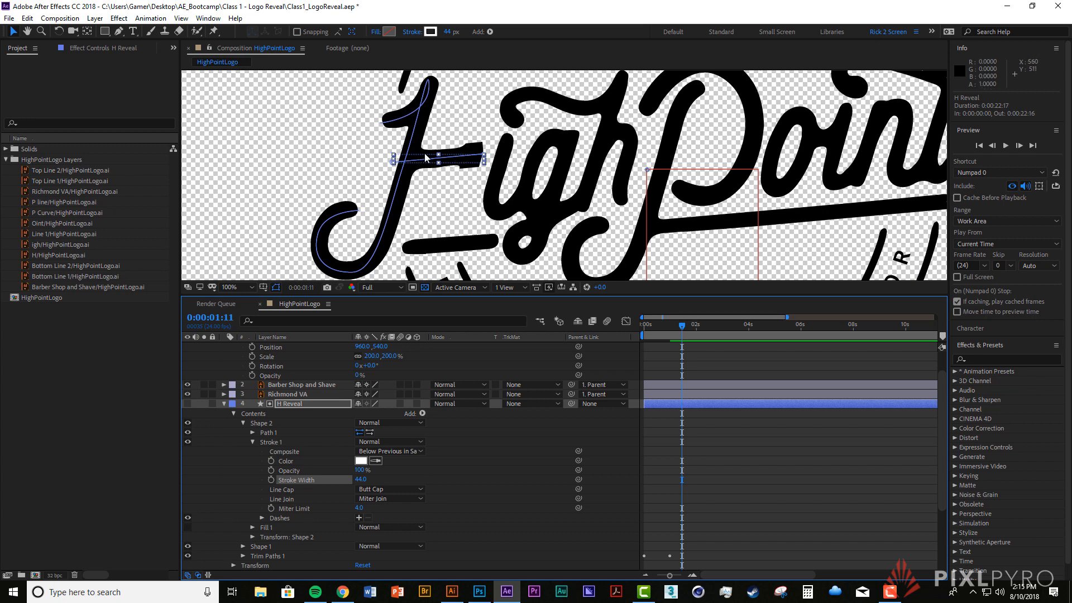
Step: Extend the crossbar path with the Pen tool to the top of the H's second stem and back down to its foot
click(119, 32)
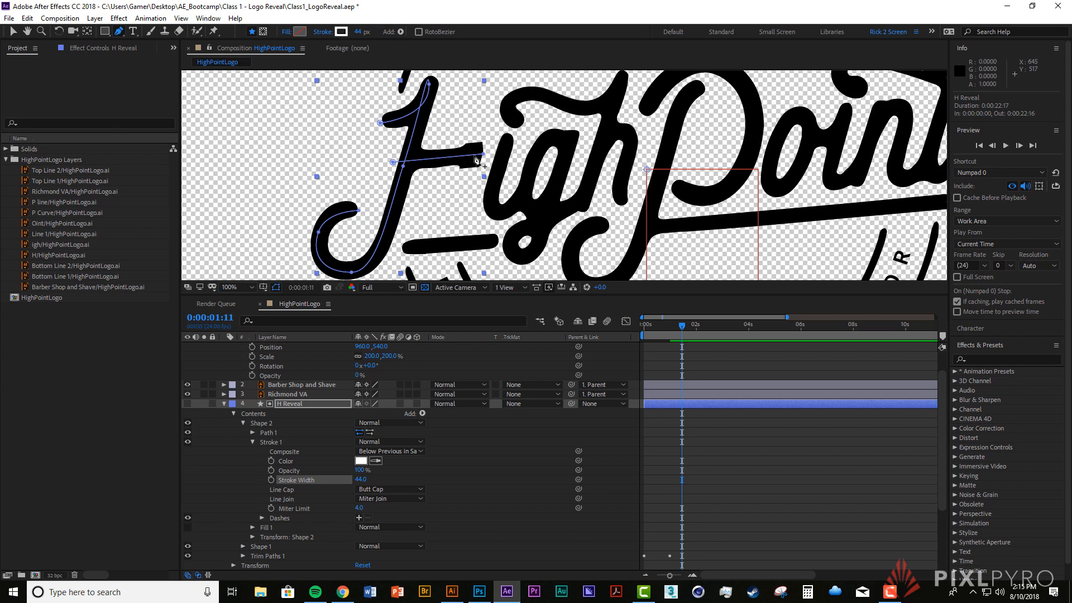
mouse_move(483, 154)
mouse_down()
mouse_move(504, 74)
mouse_move(473, 178)
mouse_up()
click(483, 93)
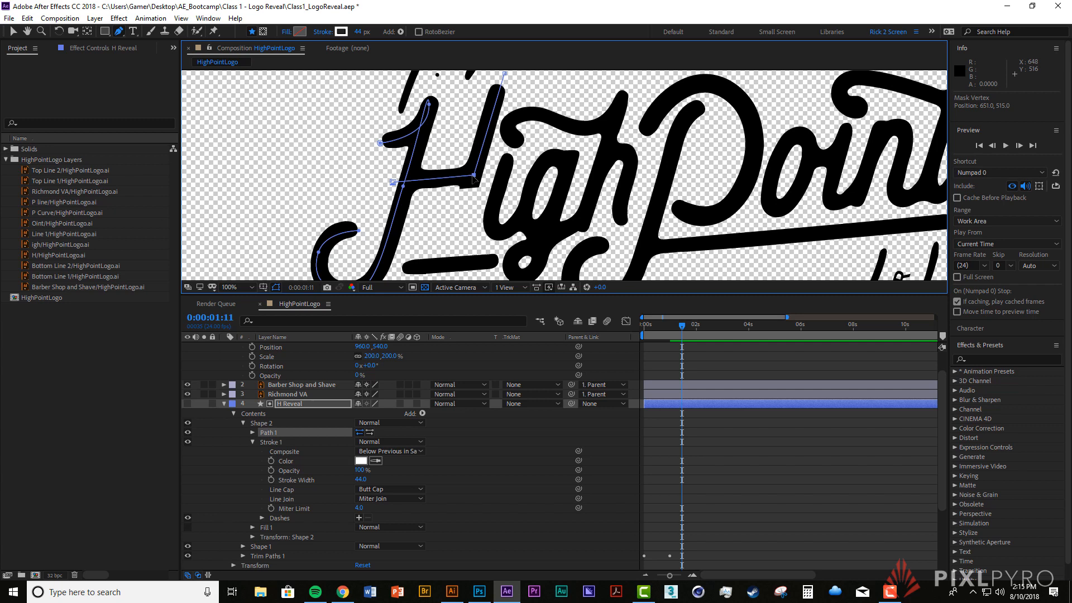
drag(505, 73, 499, 97)
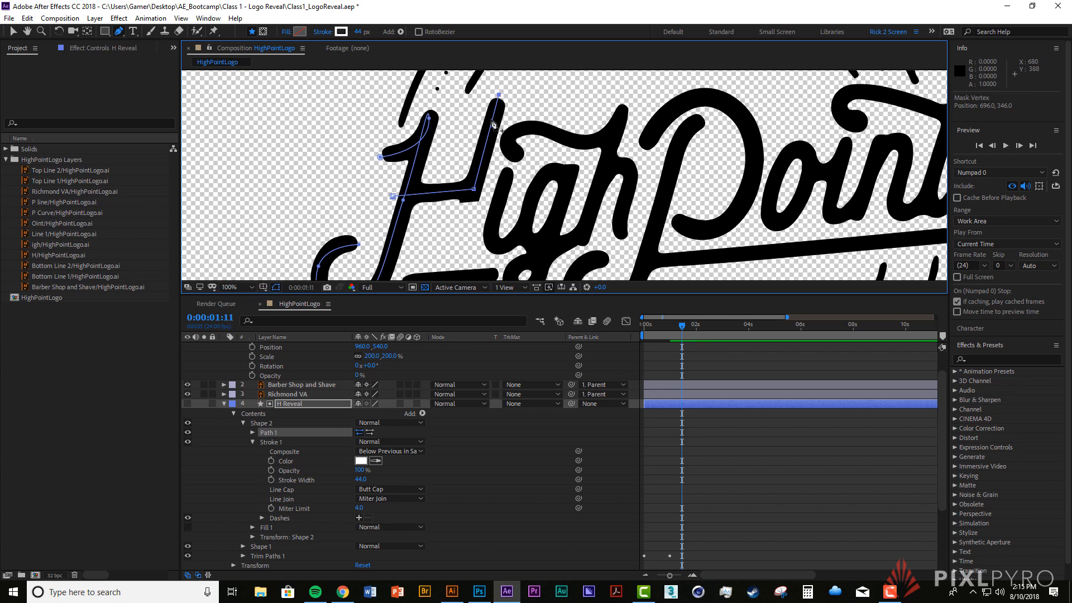
click(492, 120)
drag(494, 120, 454, 267)
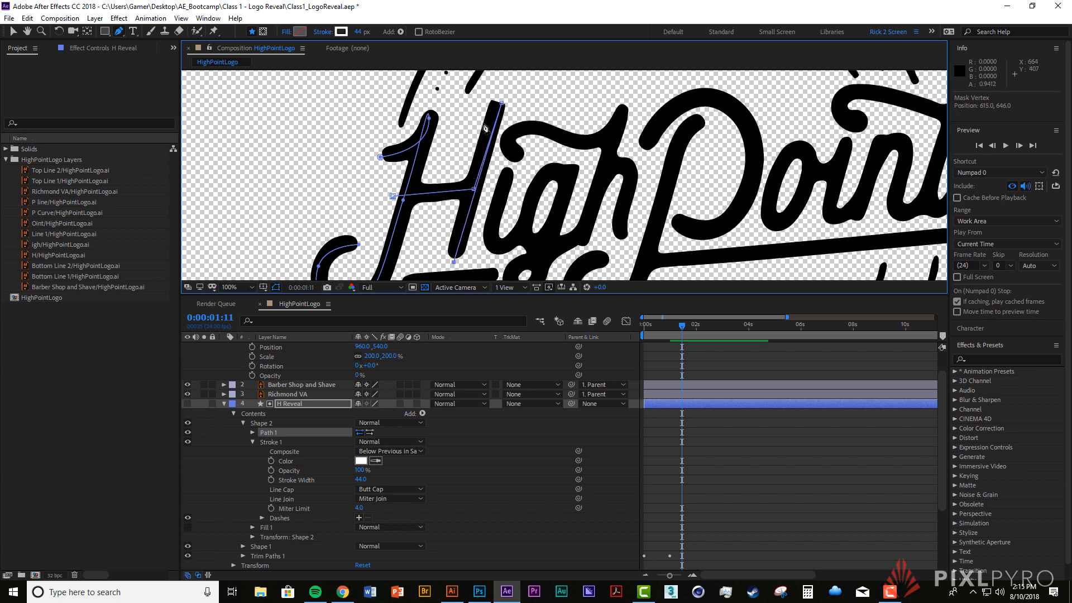
drag(502, 103, 502, 97)
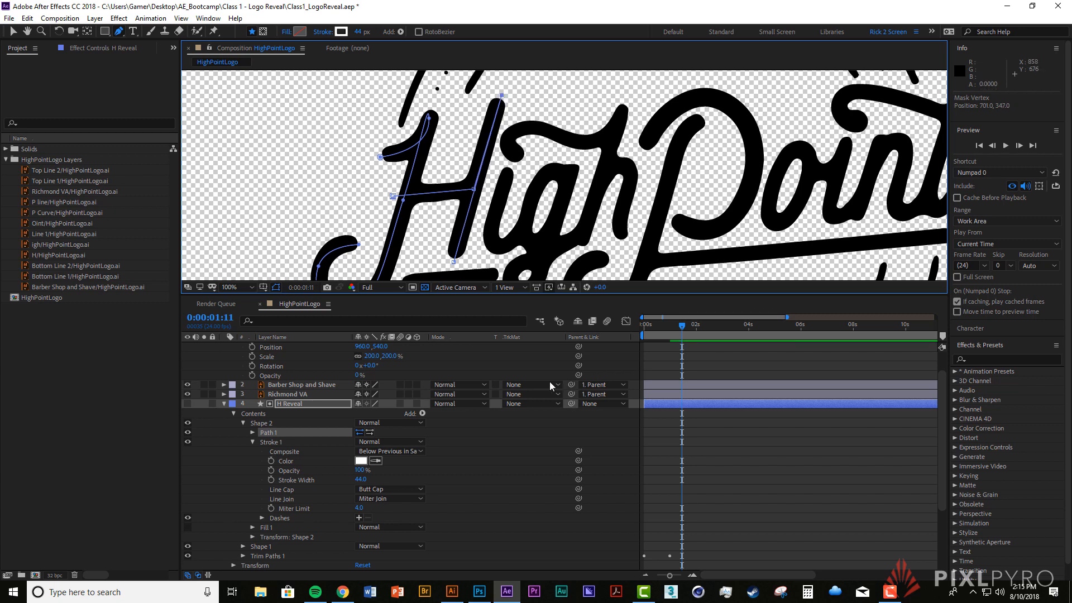
Step: Expand the H Reveal layer's Trim Paths 1 properties and collapse Shape 2's stroke properties
scroll(764, 471, down, 1)
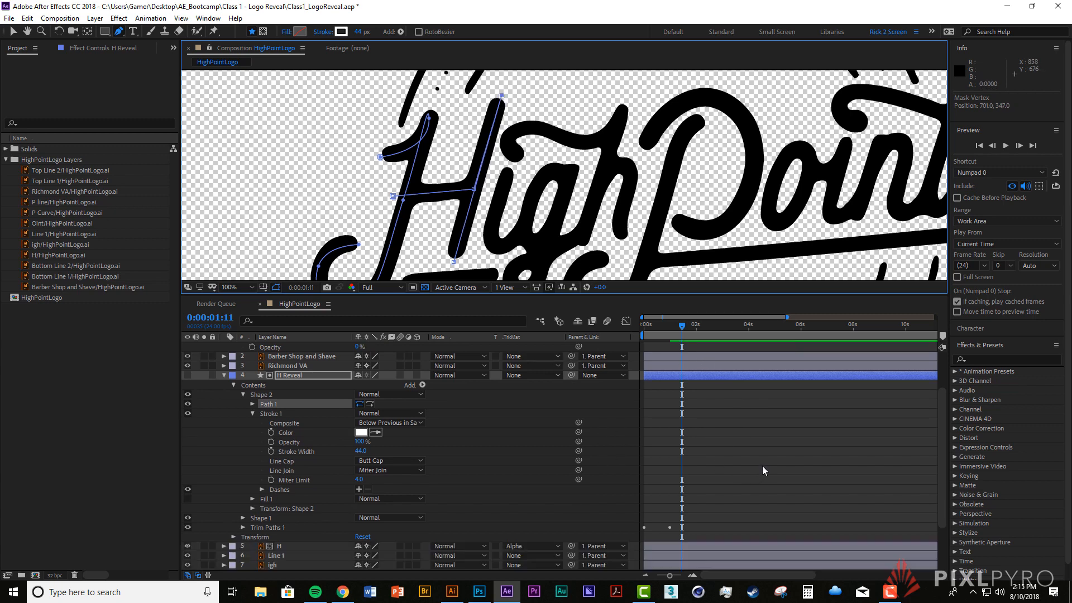
scroll(764, 467, up, 1)
scroll(764, 466, down, 1)
click(243, 529)
scroll(493, 497, down, 2)
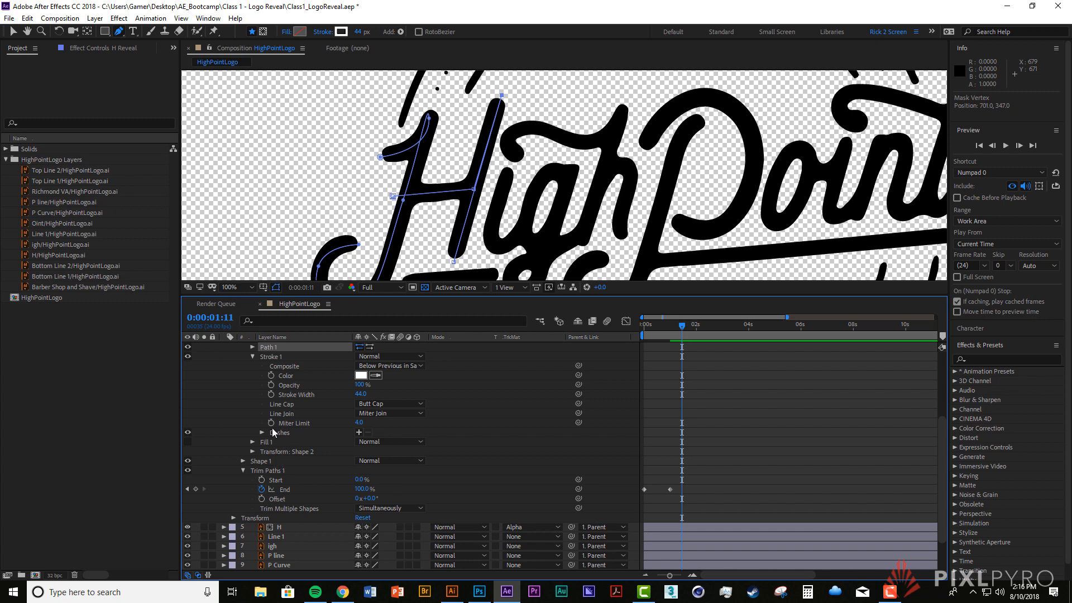
scroll(268, 397, up, 2)
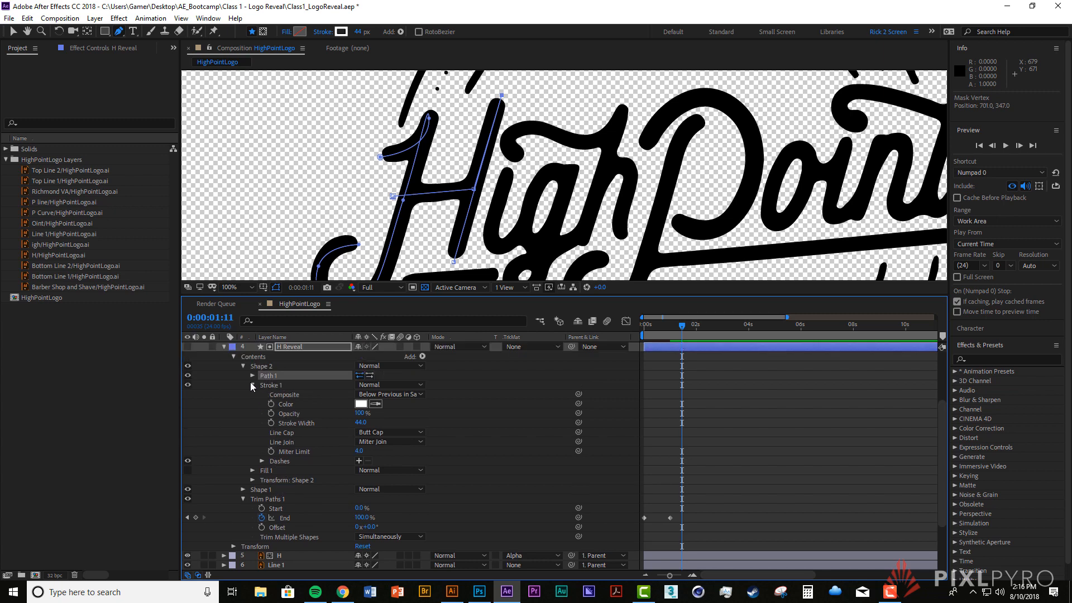
click(253, 385)
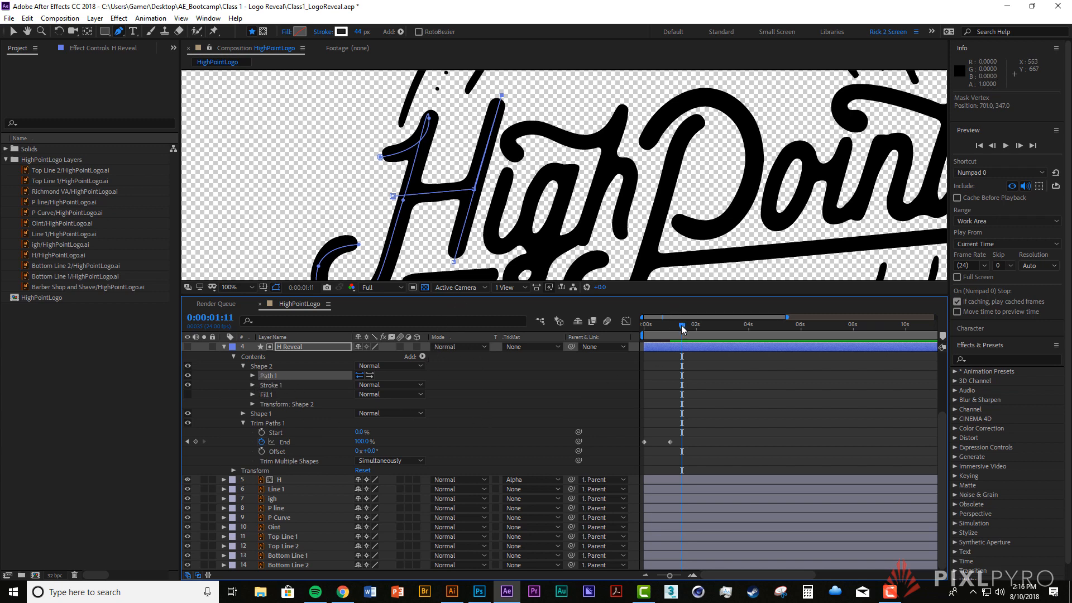
Step: Enlarge the composition viewer, reframe it around the whole H, and move to 0:00:01:00
mouse_move(681, 329)
mouse_down()
mouse_move(643, 328)
mouse_move(674, 331)
mouse_up()
key(space)
drag(619, 229, 628, 207)
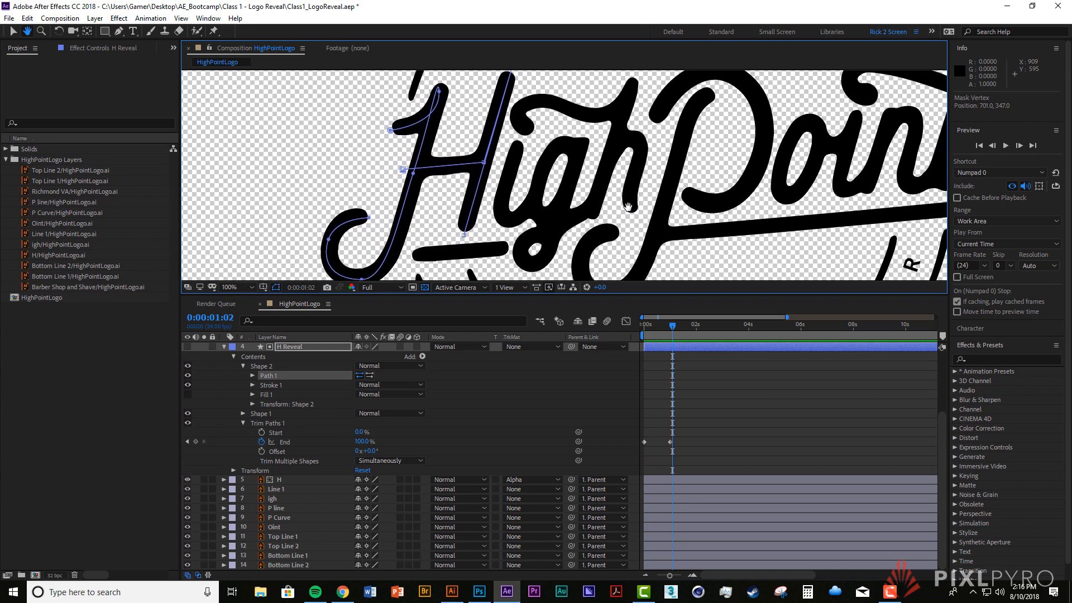
drag(461, 297, 460, 333)
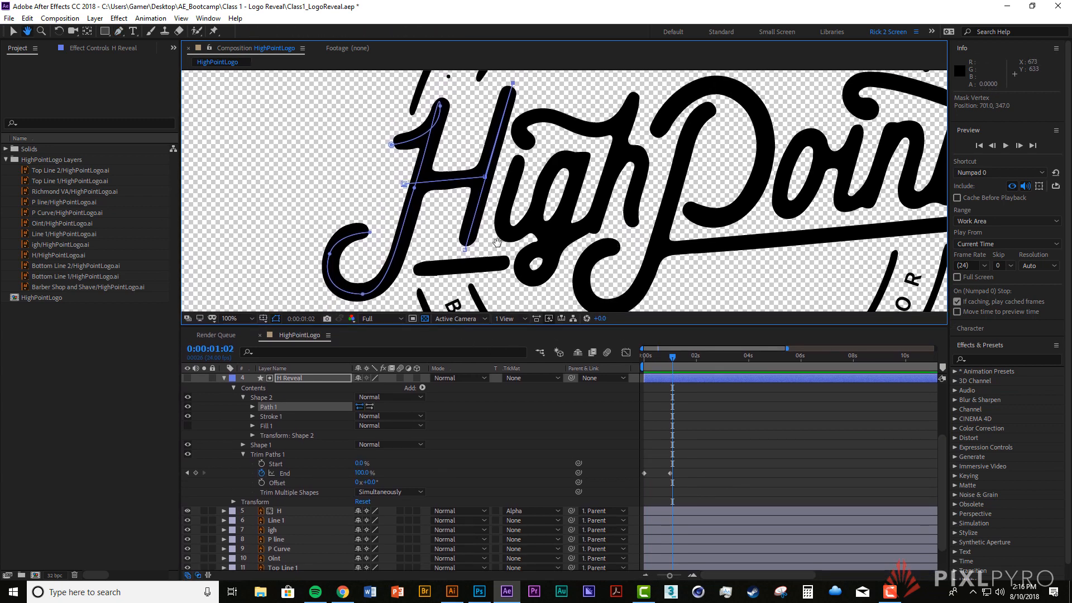
mouse_move(673, 358)
mouse_down()
mouse_move(644, 356)
mouse_move(670, 361)
mouse_up()
key(space)
key(space)
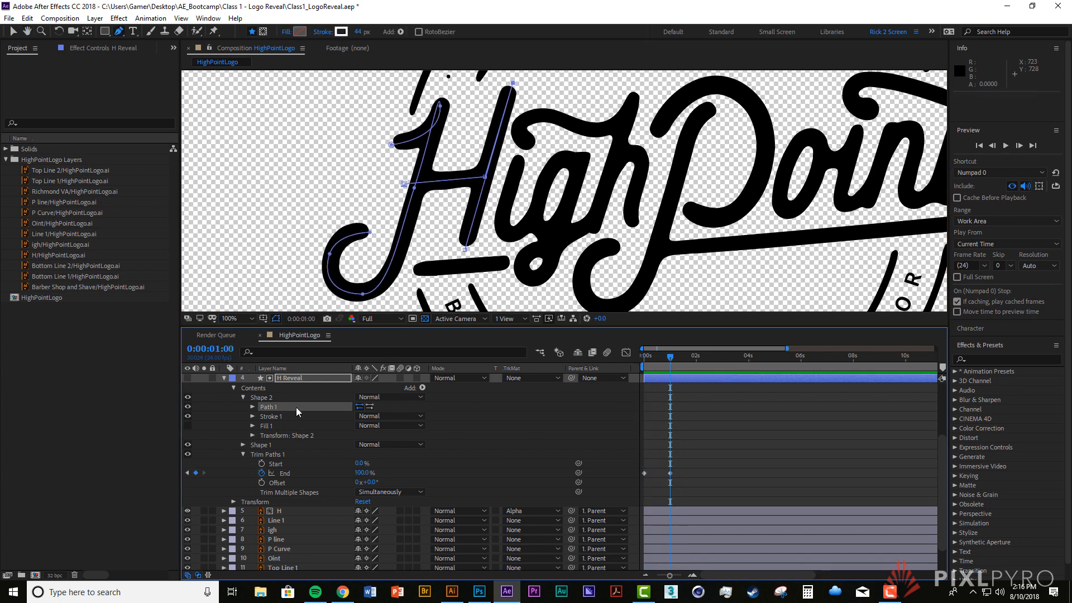
Step: Set Trim Paths 1's Trim Multiple Shapes option to Individually and scrub the timeline to 0:00:01:04 to check the reveal
click(384, 492)
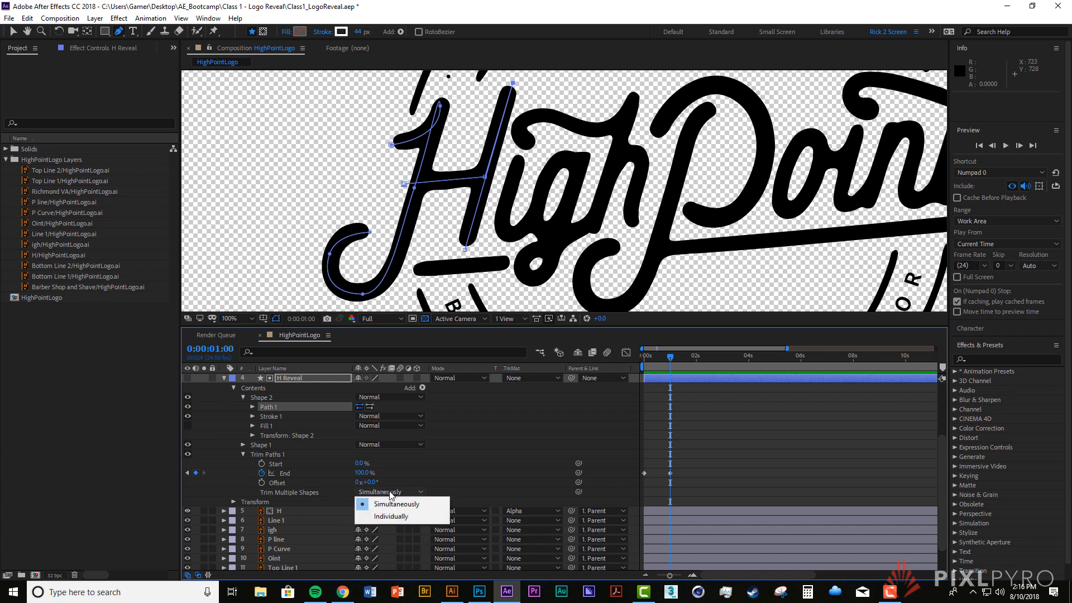
click(405, 519)
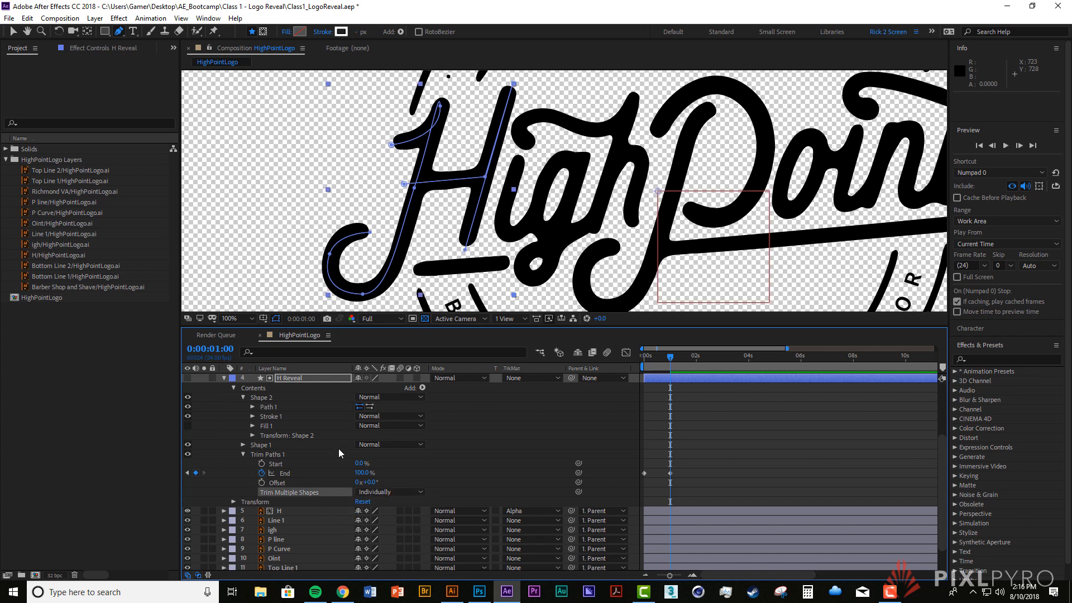
mouse_move(668, 362)
mouse_down()
mouse_move(648, 362)
mouse_move(676, 365)
mouse_up()
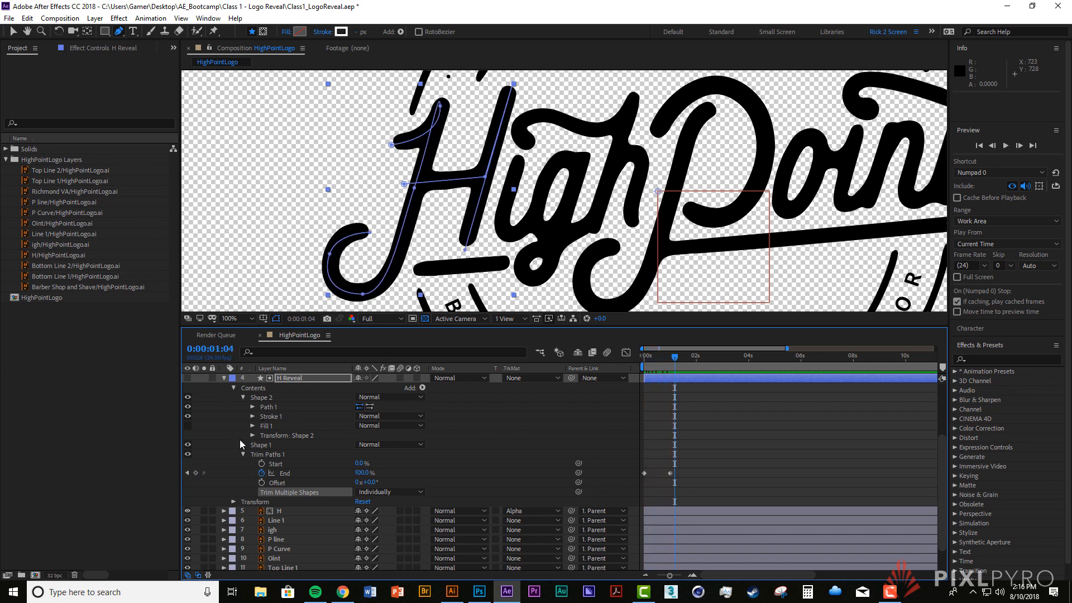
Step: Collapse Shape 2 and move Shape 1 above it in the H Reveal layer's contents
click(244, 399)
click(263, 413)
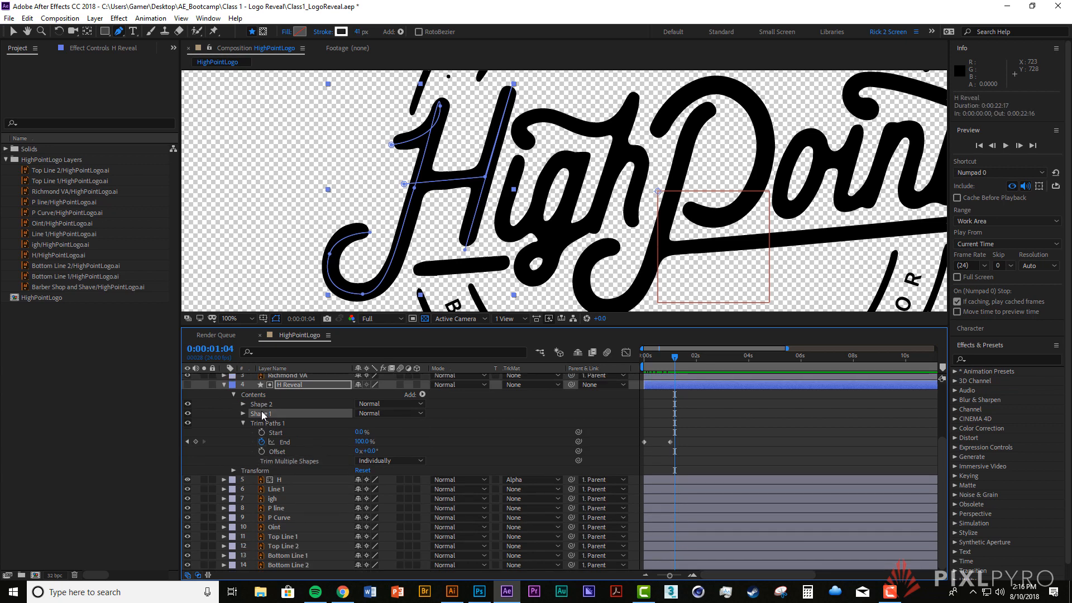
click(264, 405)
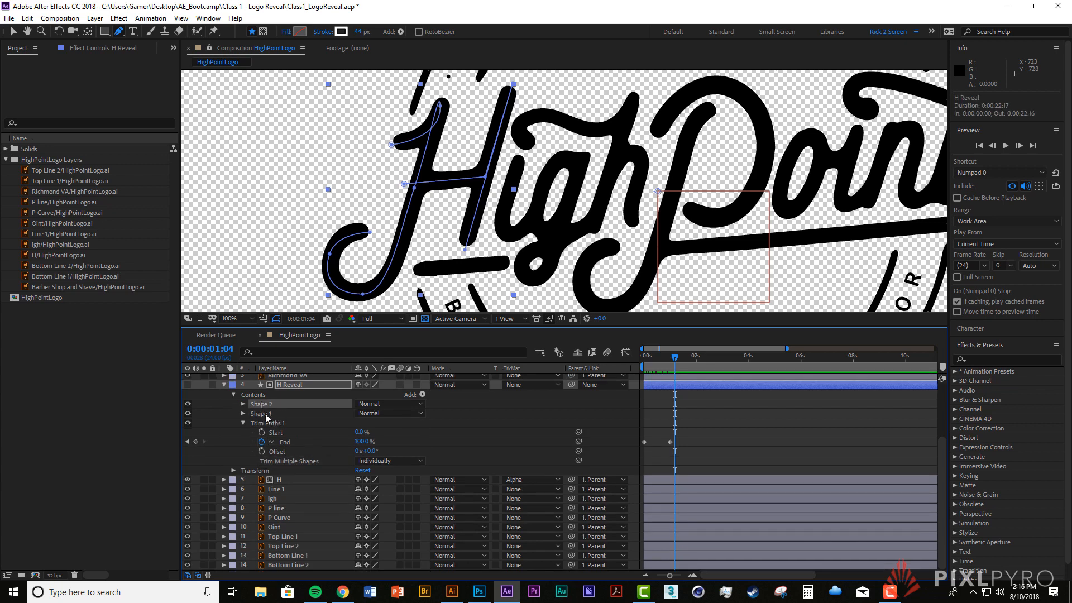
mouse_move(674, 360)
mouse_down()
mouse_move(645, 366)
mouse_move(672, 372)
mouse_up()
drag(260, 415, 291, 400)
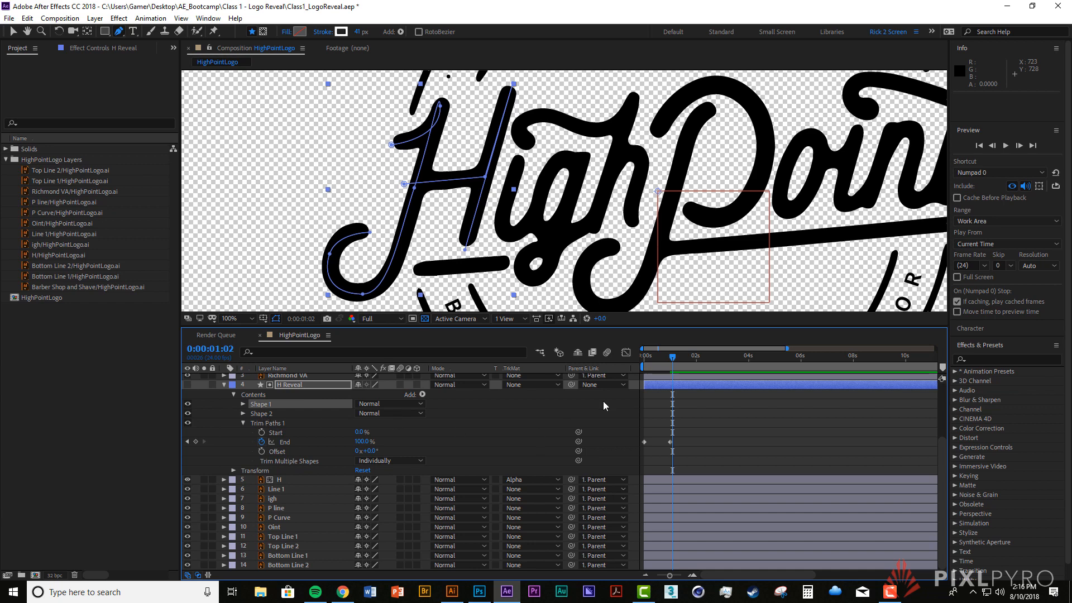
Step: Scrub and repeatedly play the H reveal from 0:00:00:00 to examine the order in which its strokes draw on
mouse_move(673, 372)
mouse_down()
mouse_move(646, 372)
mouse_move(665, 373)
mouse_up()
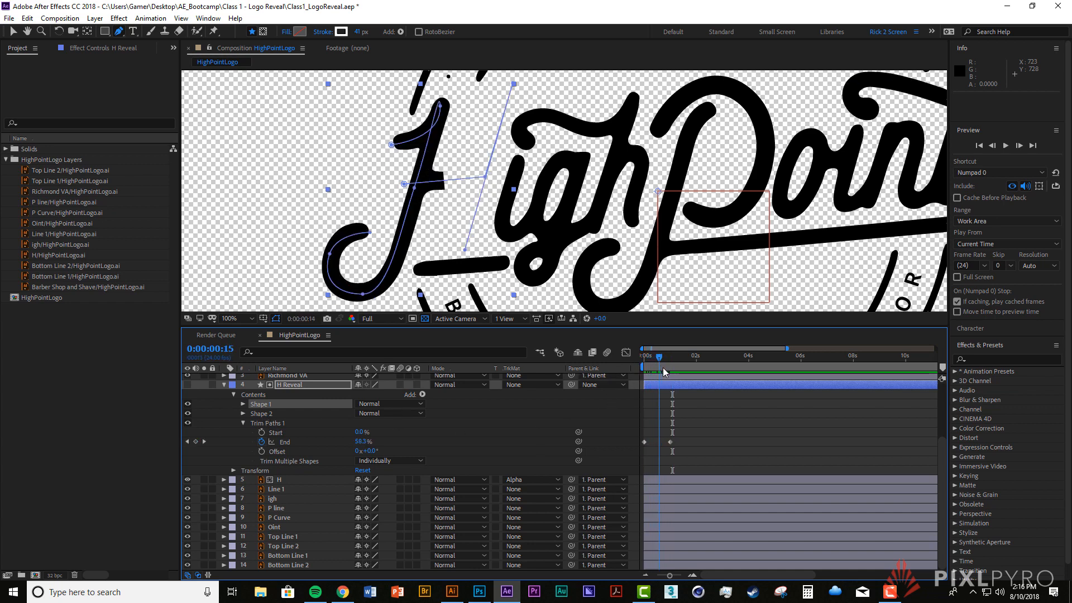
key(space)
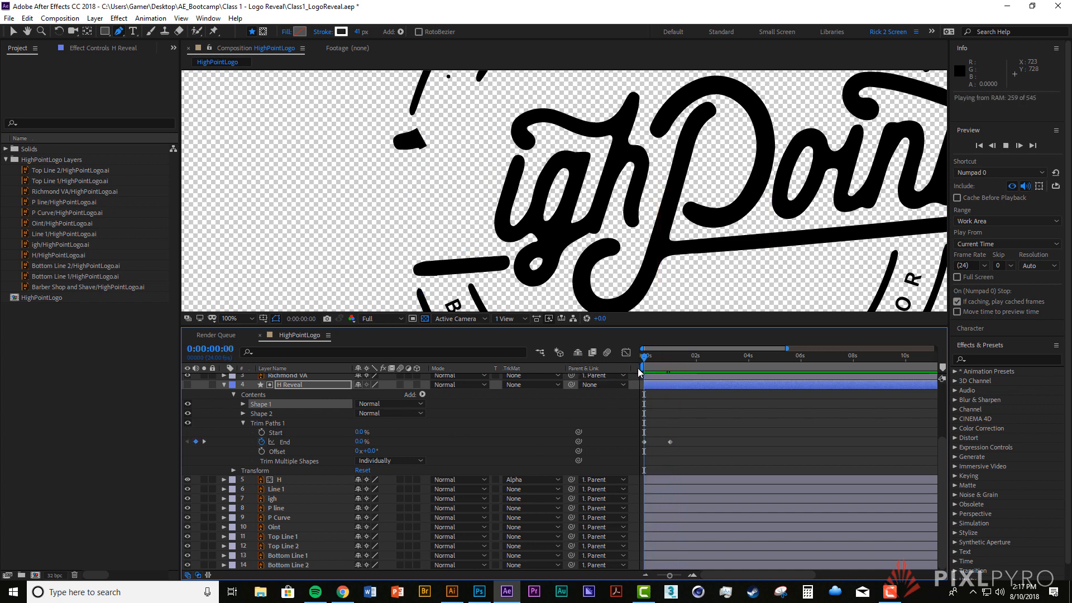
key(space)
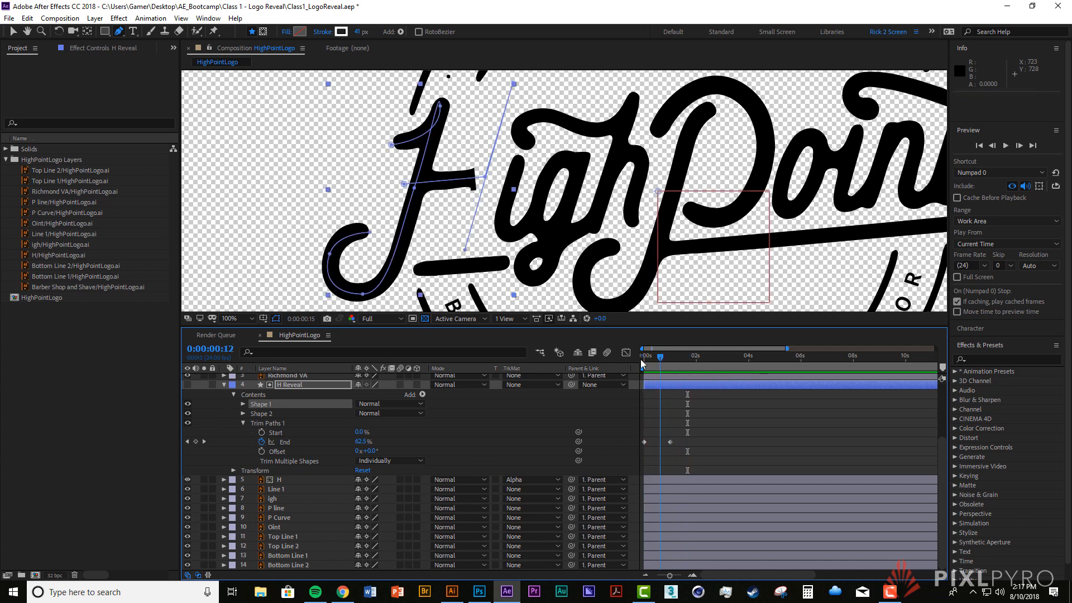
click(643, 362)
key(space)
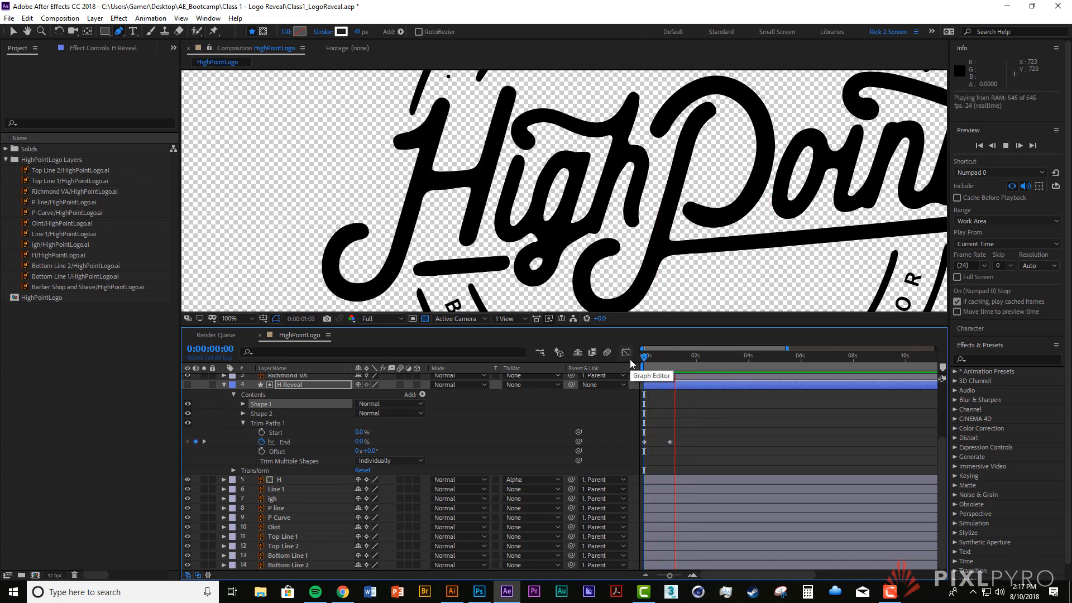
drag(645, 357, 677, 366)
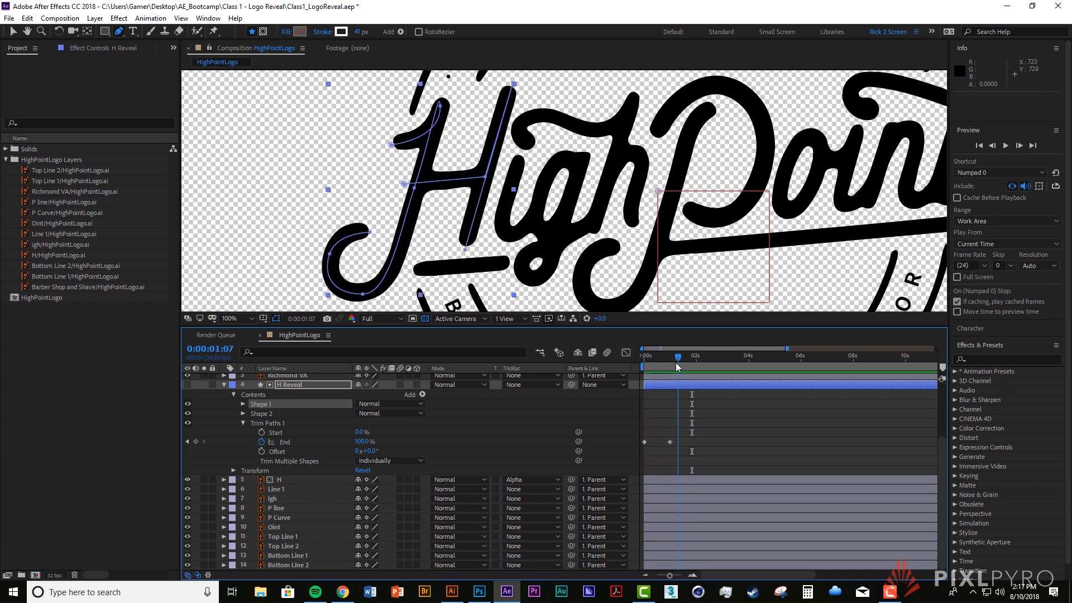
click(642, 362)
key(space)
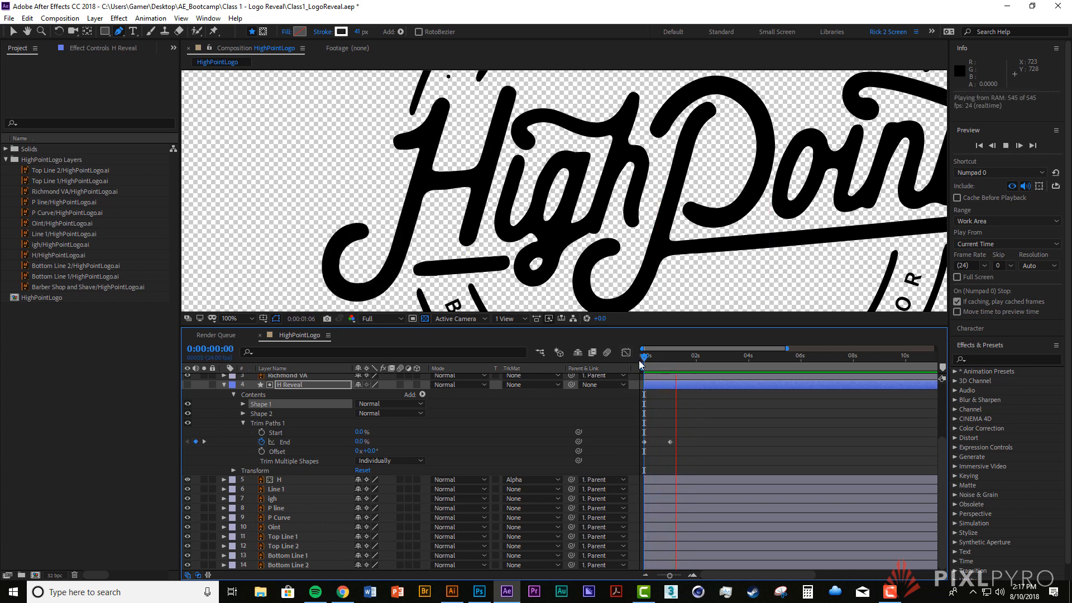
key(space)
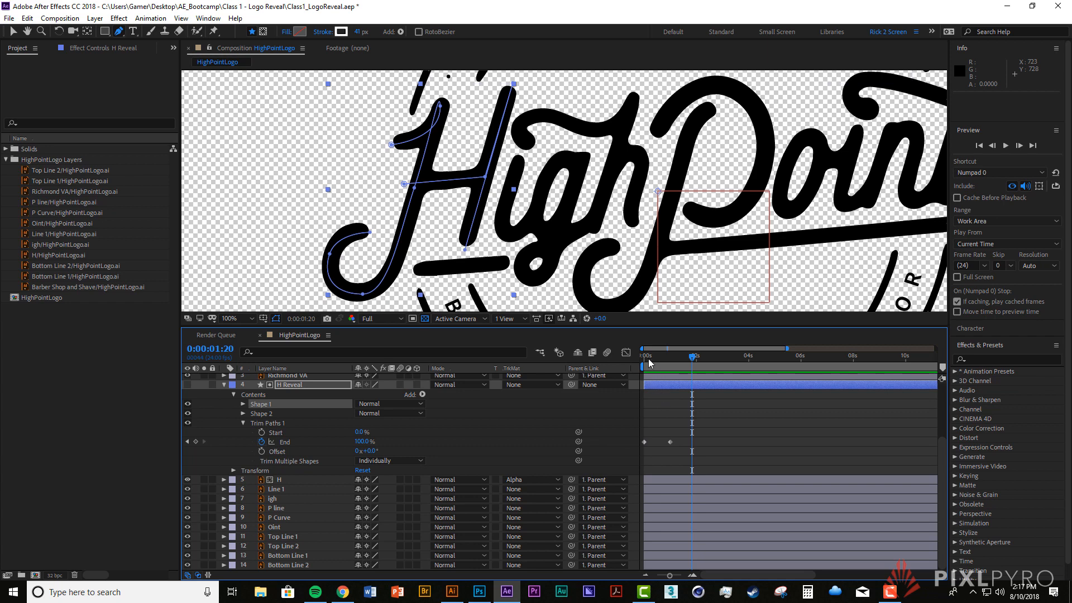
click(642, 361)
key(space)
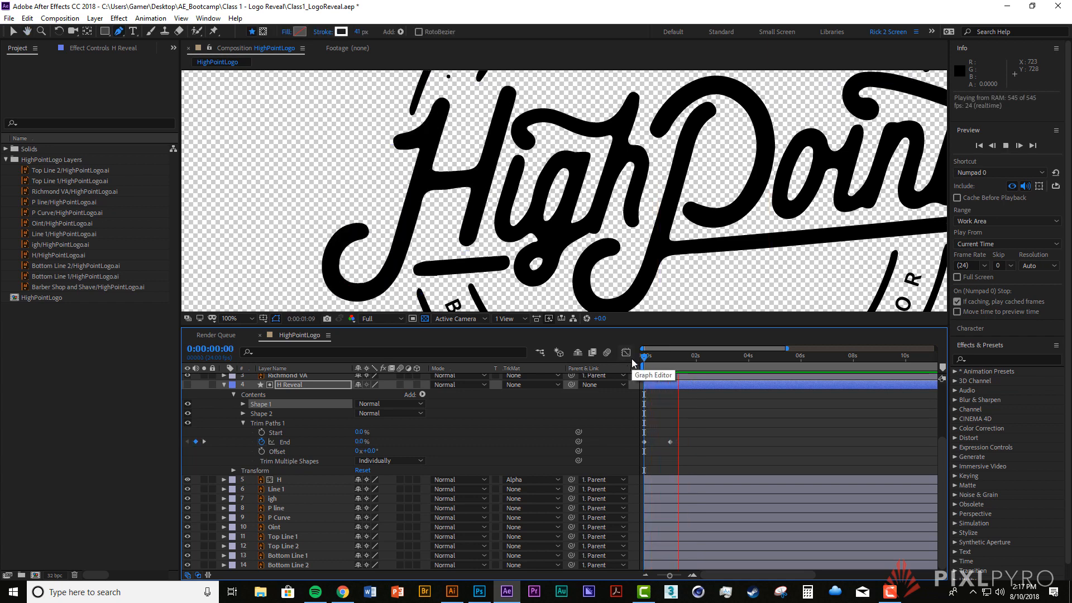
key(space)
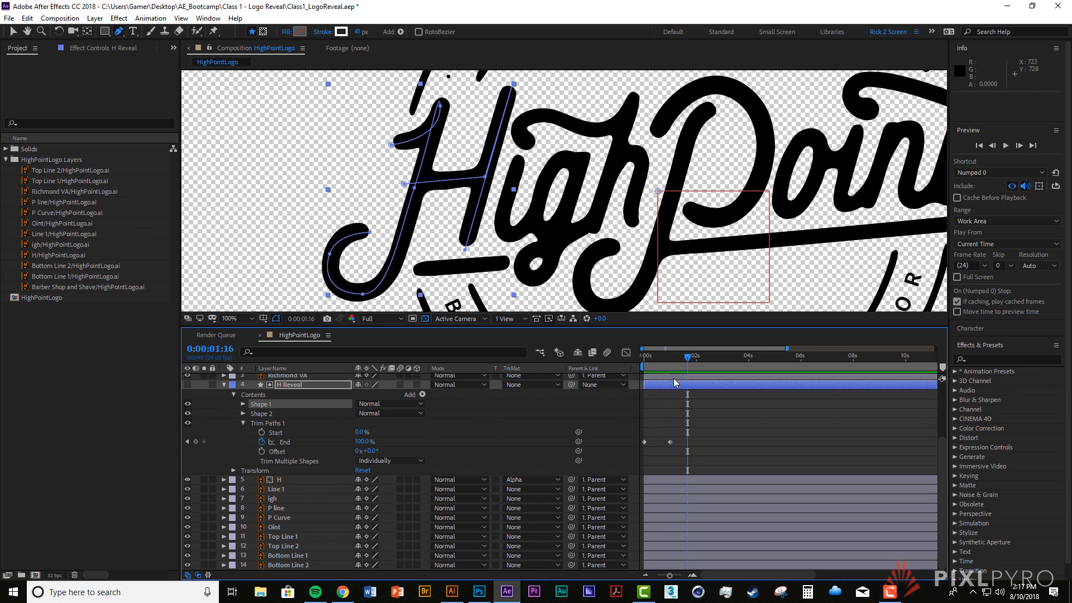
Step: Inspect the Trim Multiple Shapes options of Trim Paths 1, keeping Individually selected
click(395, 461)
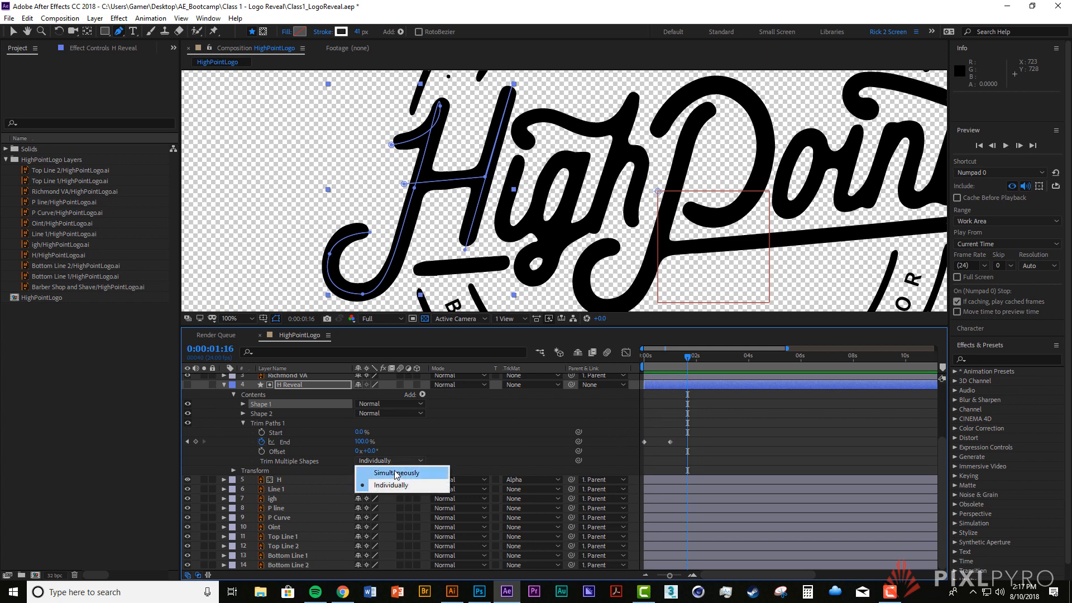
click(402, 461)
click(448, 462)
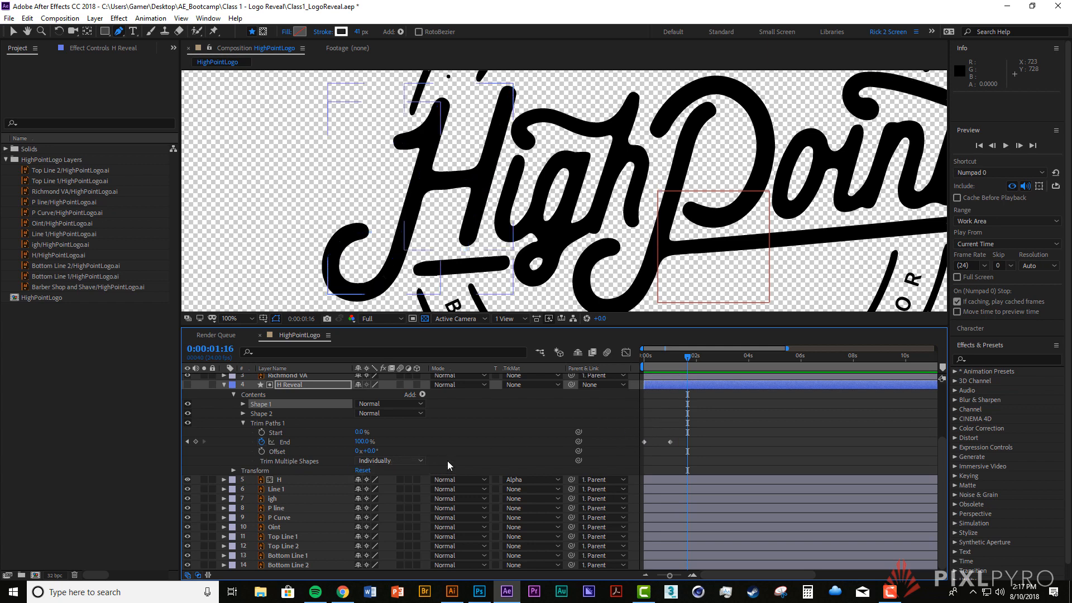
click(391, 461)
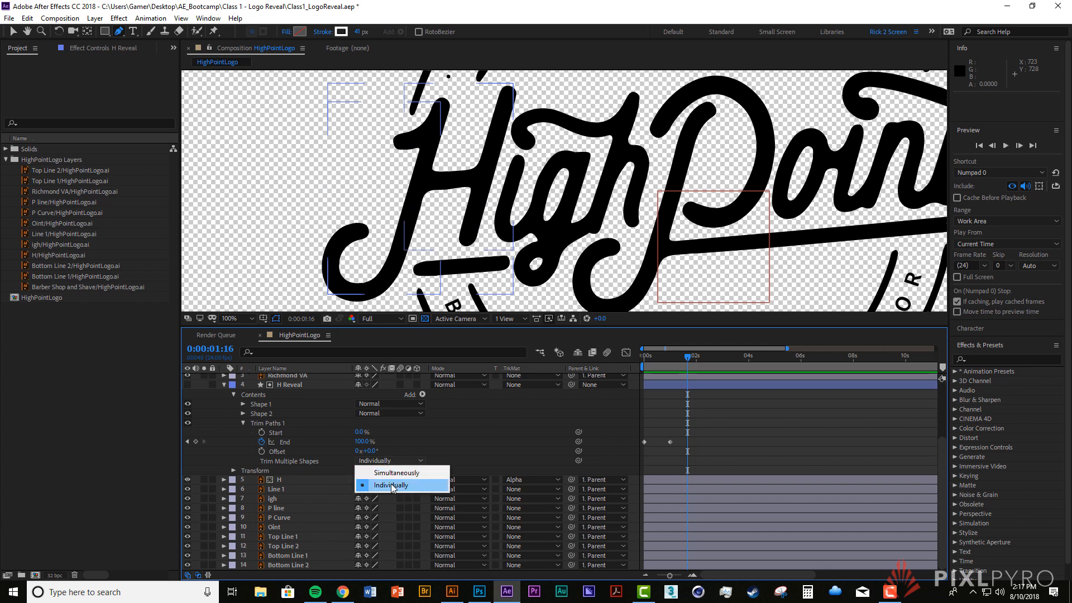
click(437, 466)
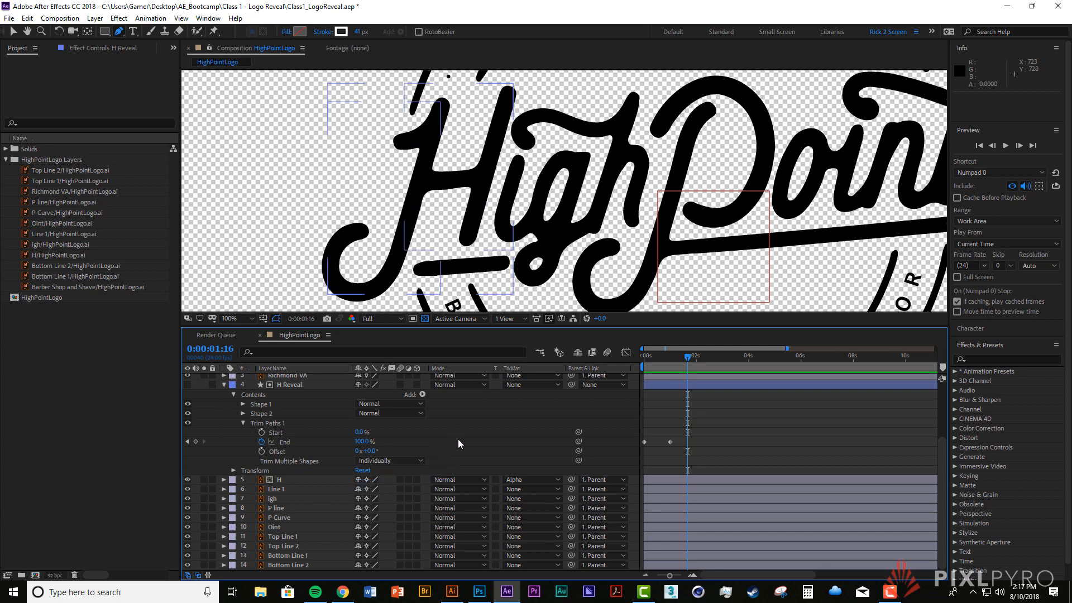
Step: Add a second Trim Paths to the H Reveal layer, with End at 50% and Trim Multiple Shapes set to Individually
click(423, 395)
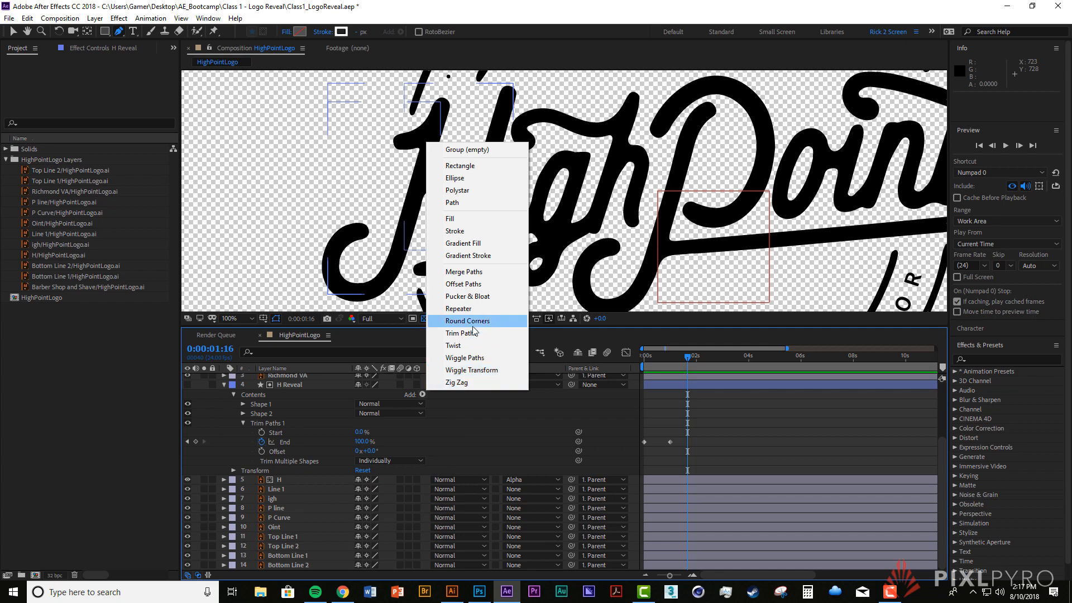
click(484, 334)
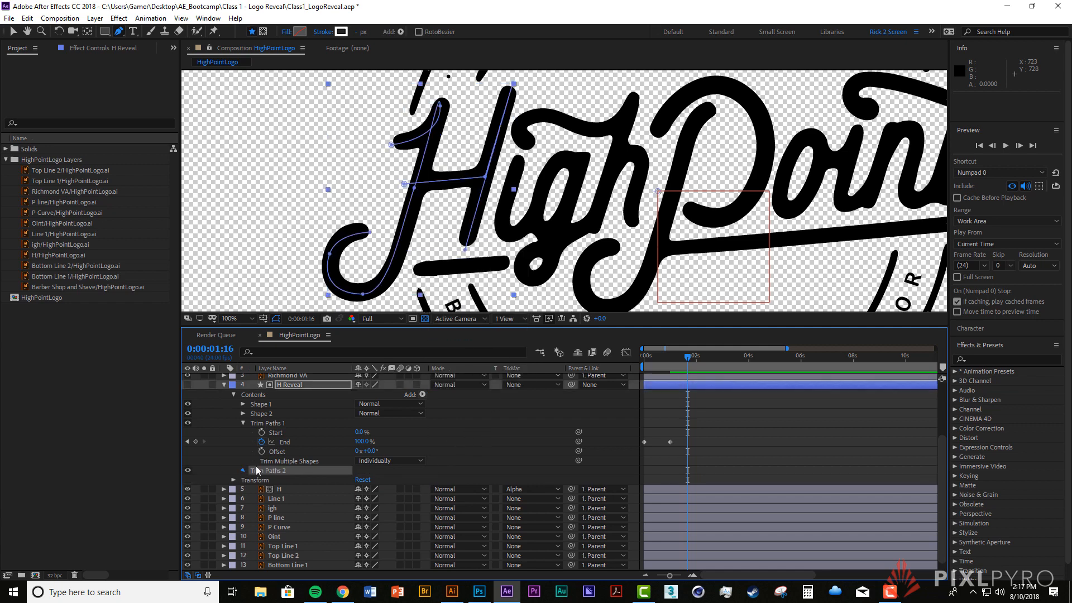
click(243, 470)
scroll(474, 472, down, 2)
mouse_move(366, 461)
mouse_down()
mouse_move(300, 456)
mouse_move(330, 463)
mouse_up()
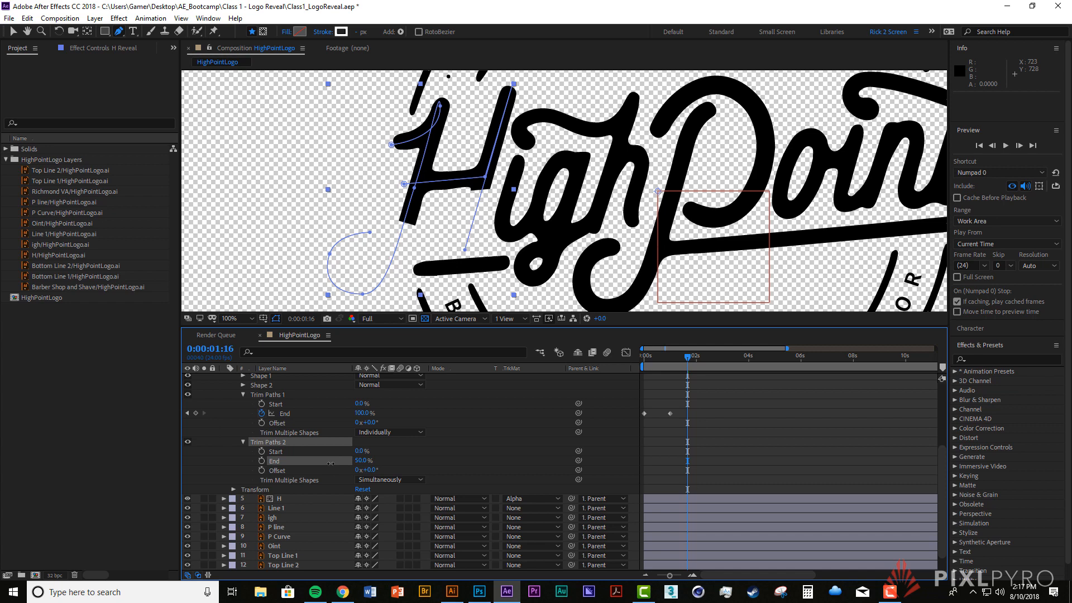
click(391, 480)
click(385, 501)
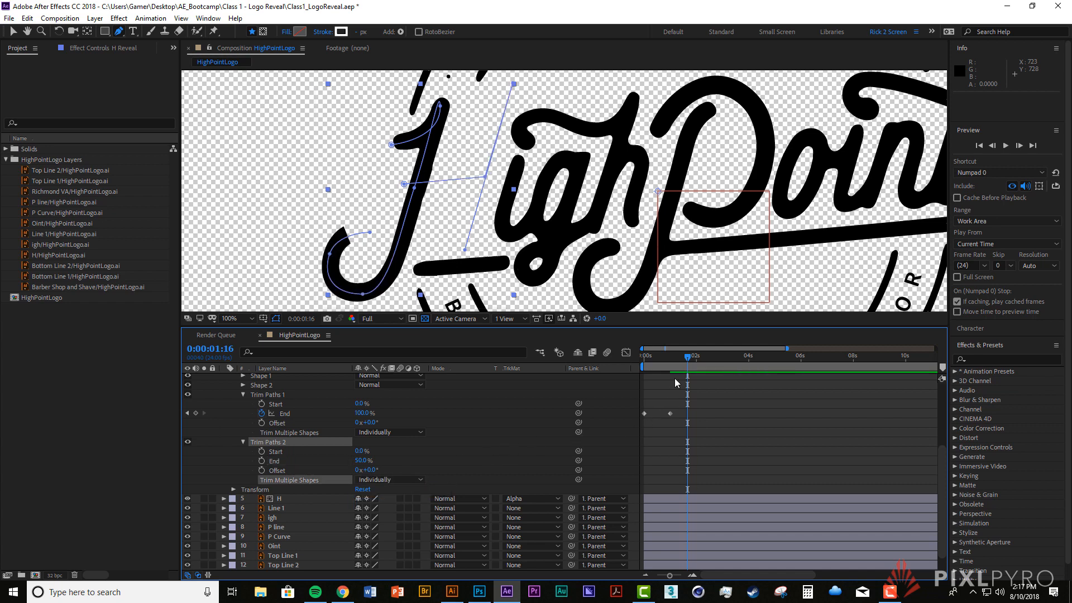
Step: Play the reveal with both trim operators applied, and delete Trim Paths 2
key(space)
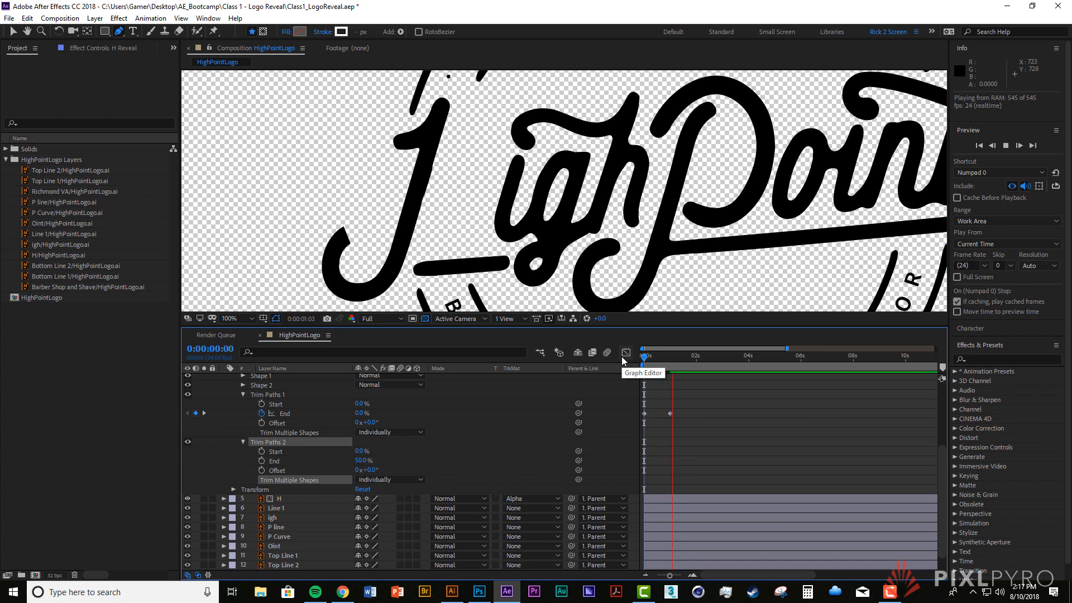
key(space)
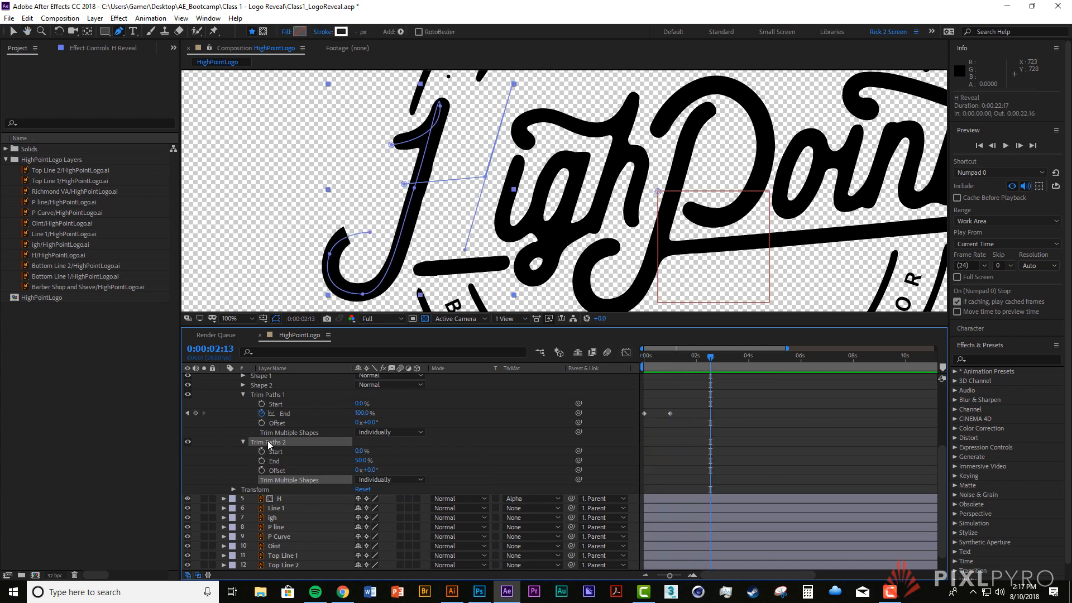
key(Delete)
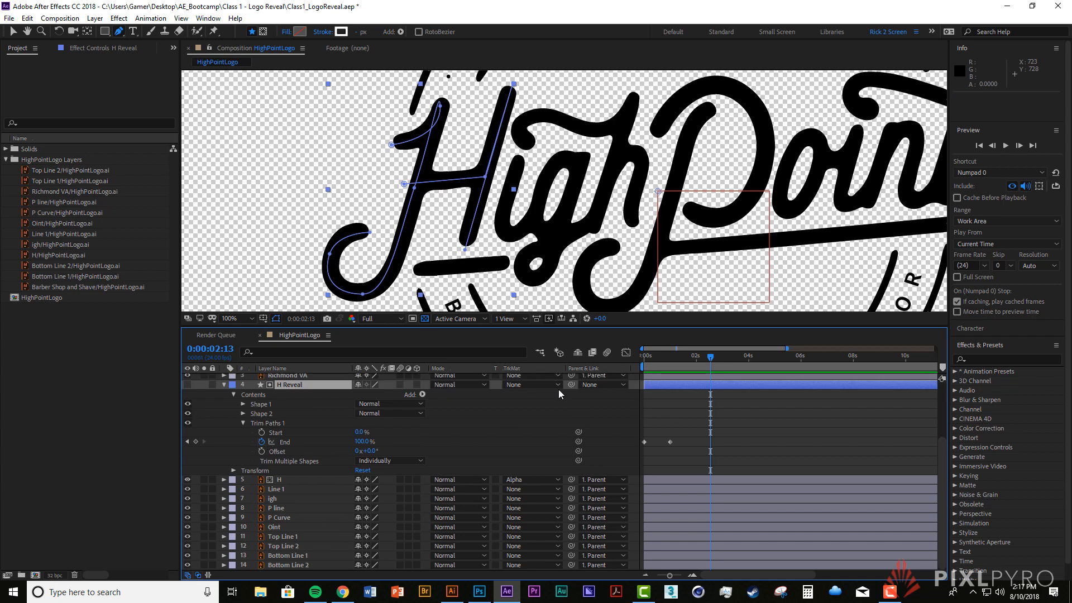
Step: Replay the H reveal from 0:00:00:00 with only Trim Paths 1 applied to check its timing
drag(679, 359, 614, 351)
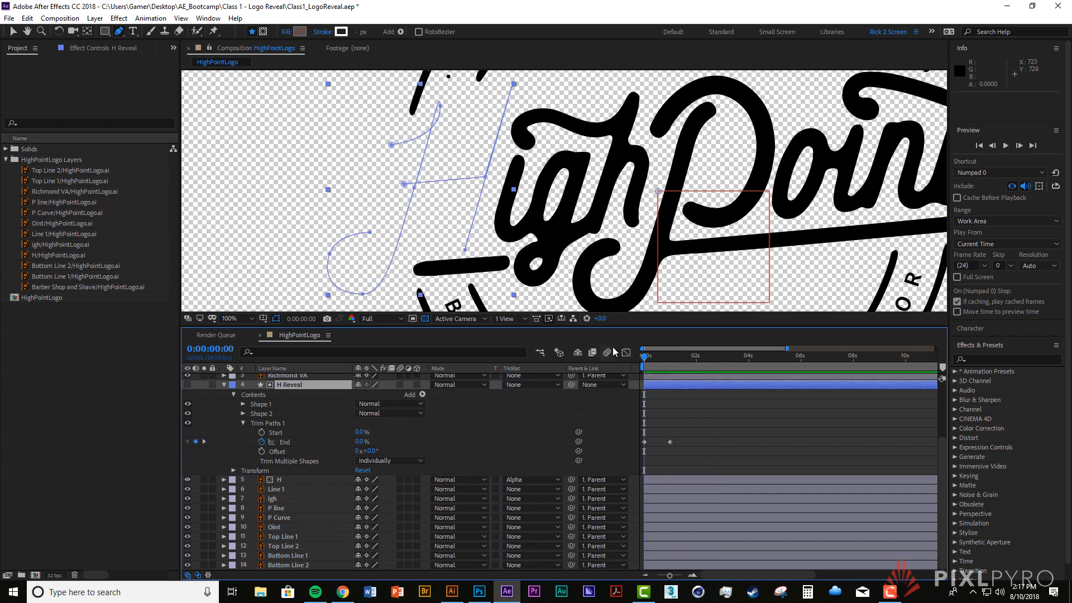
key(space)
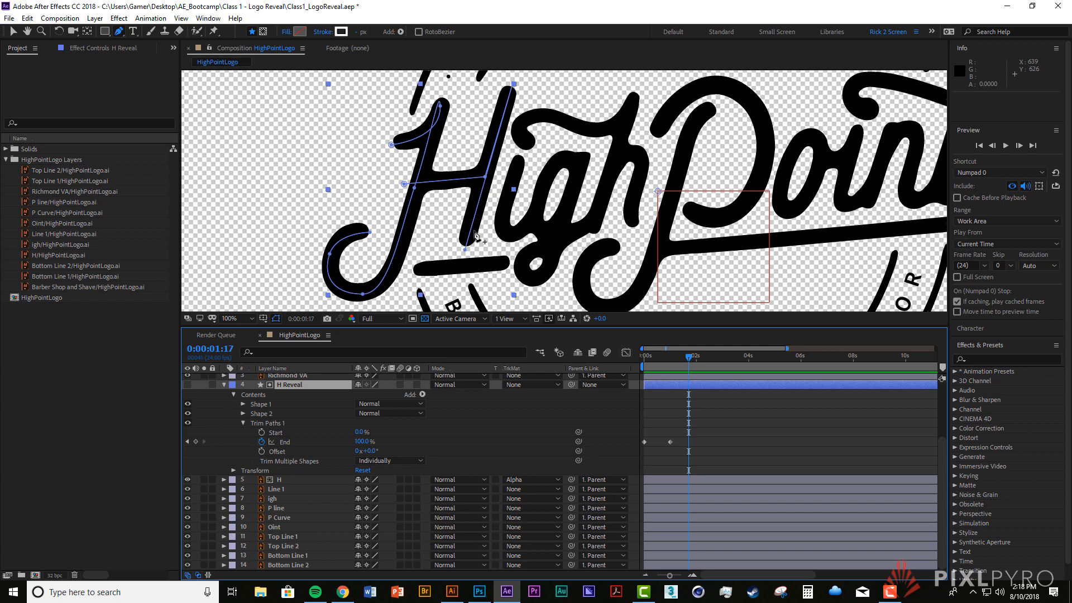
drag(689, 358, 642, 362)
key(space)
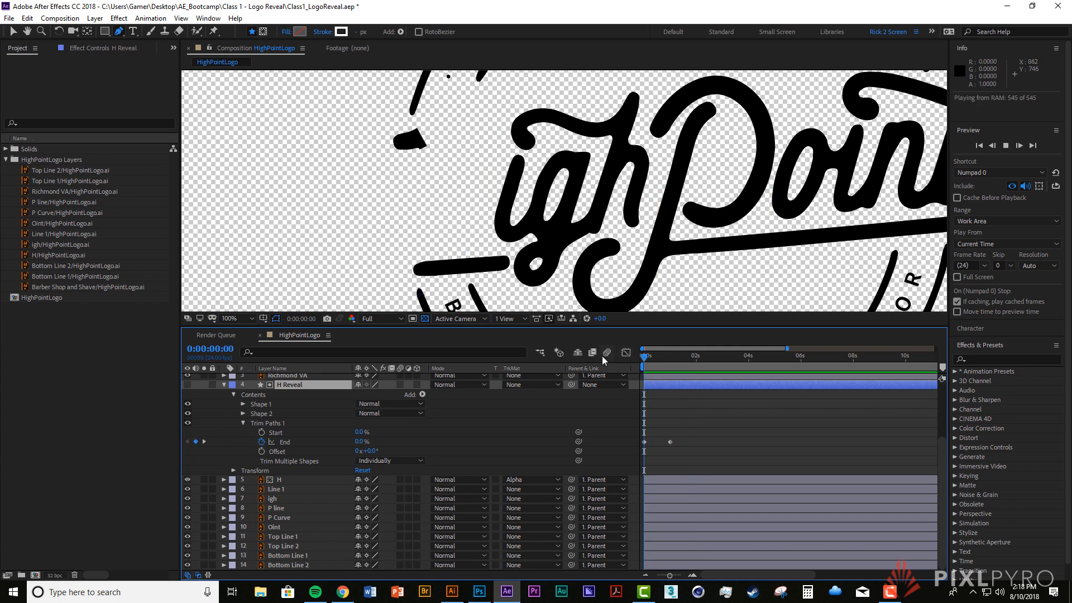
key(space)
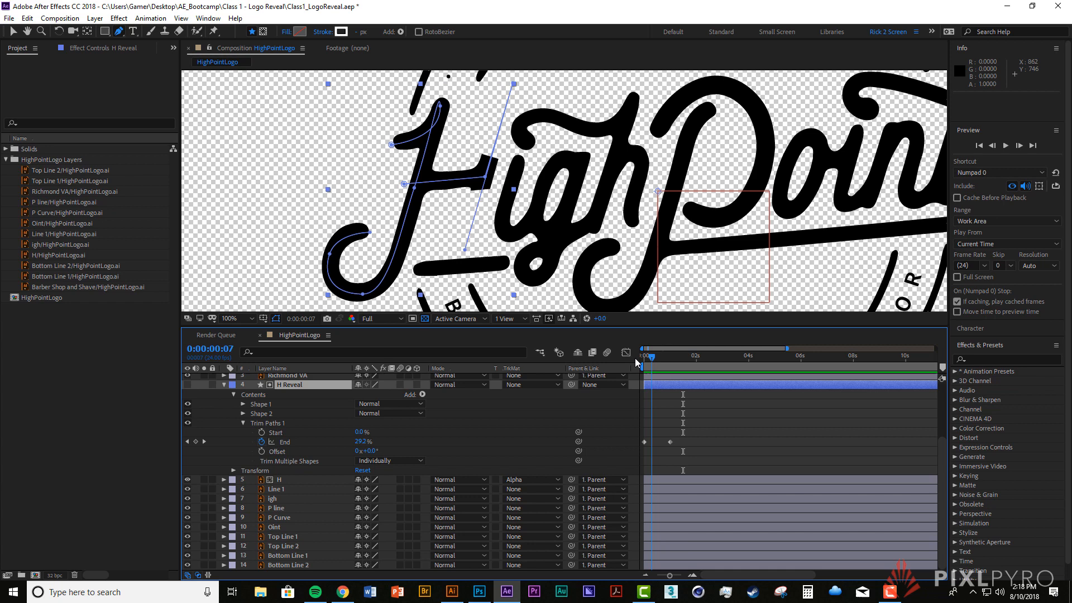
key(Home)
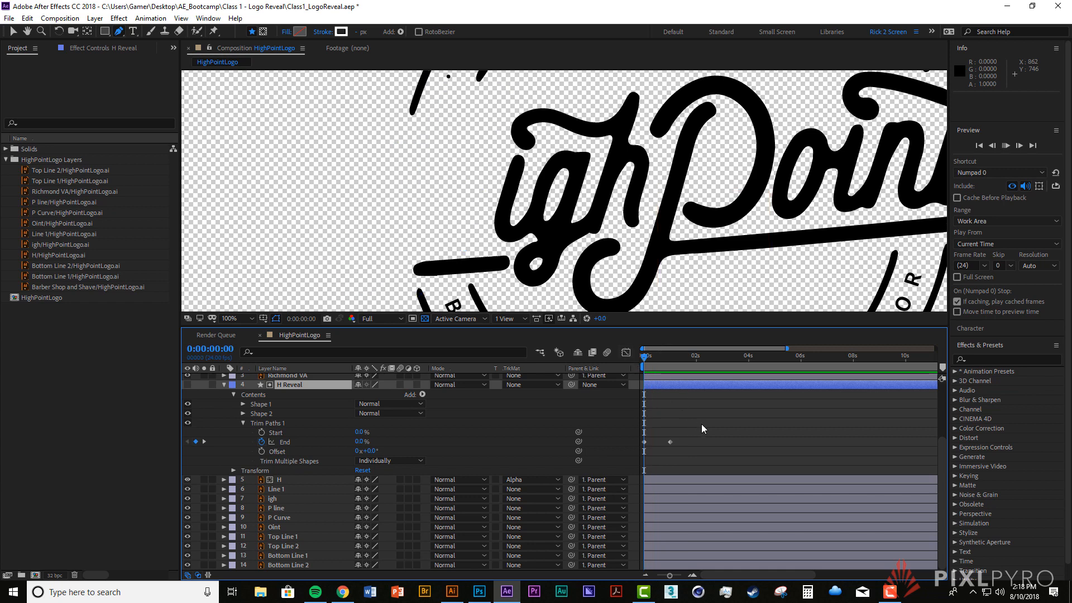
key(space)
key(space)
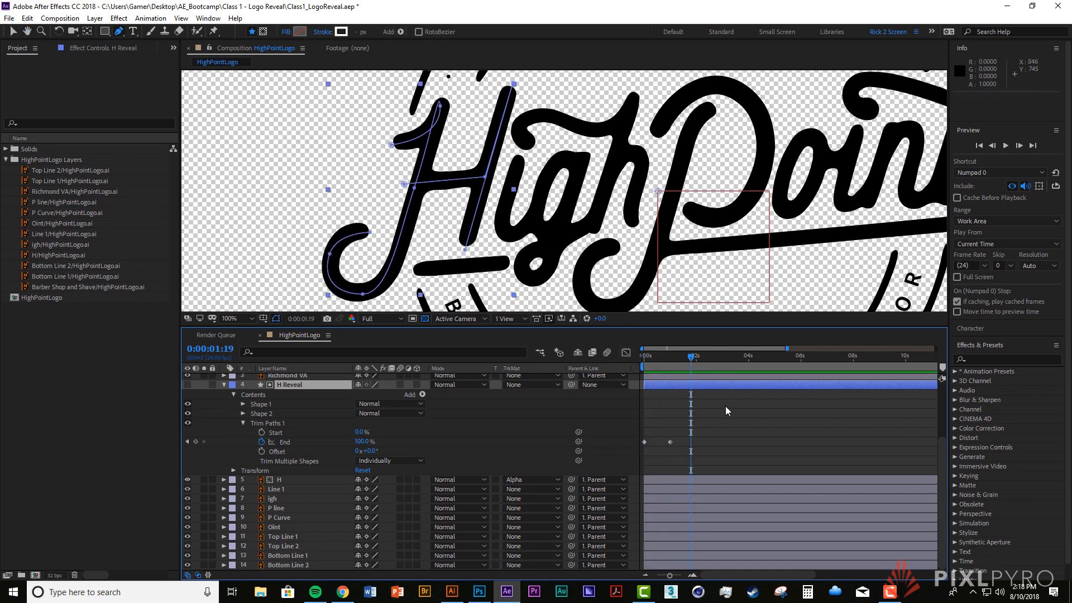
Step: Collapse the H Reveal layer and draw a straight Pen path along the short underline beneath the H on a new shape layer
click(487, 402)
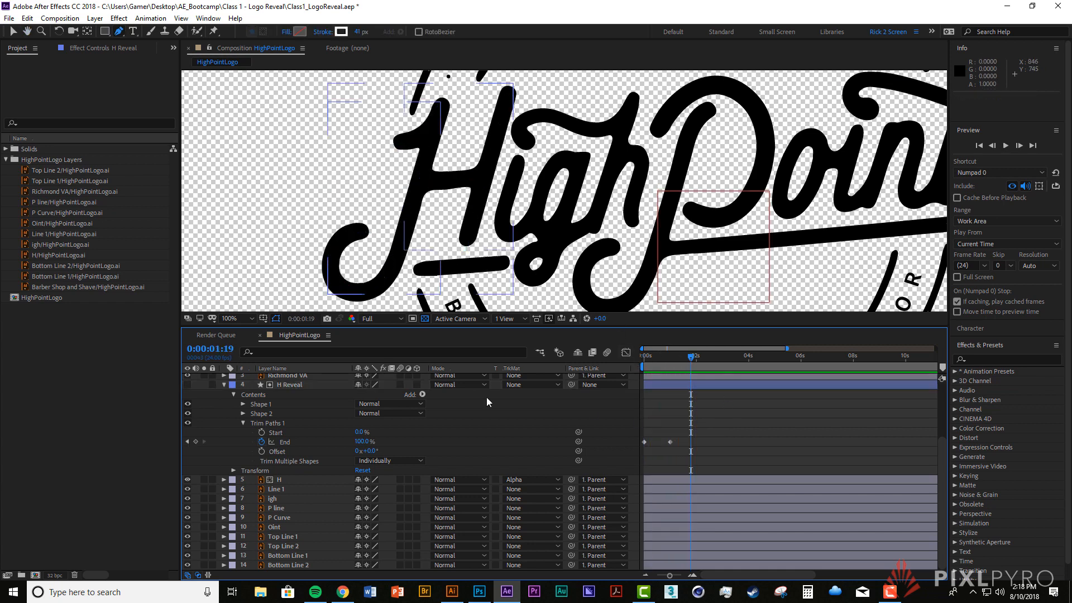
click(223, 385)
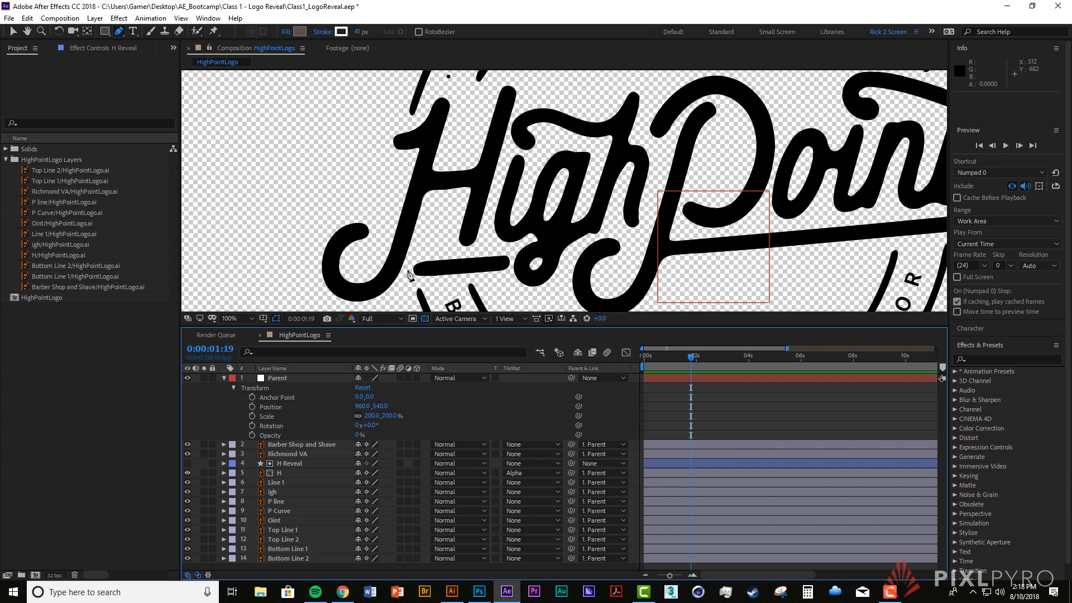
click(407, 270)
click(512, 260)
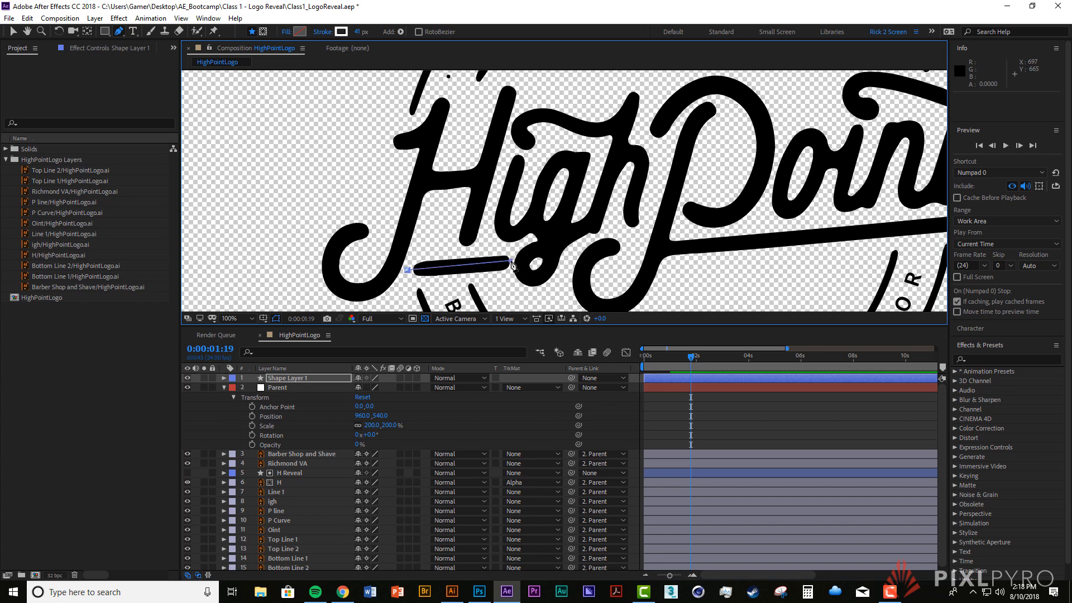
Step: Rename the new shape layer as Underline Reveal
click(279, 378)
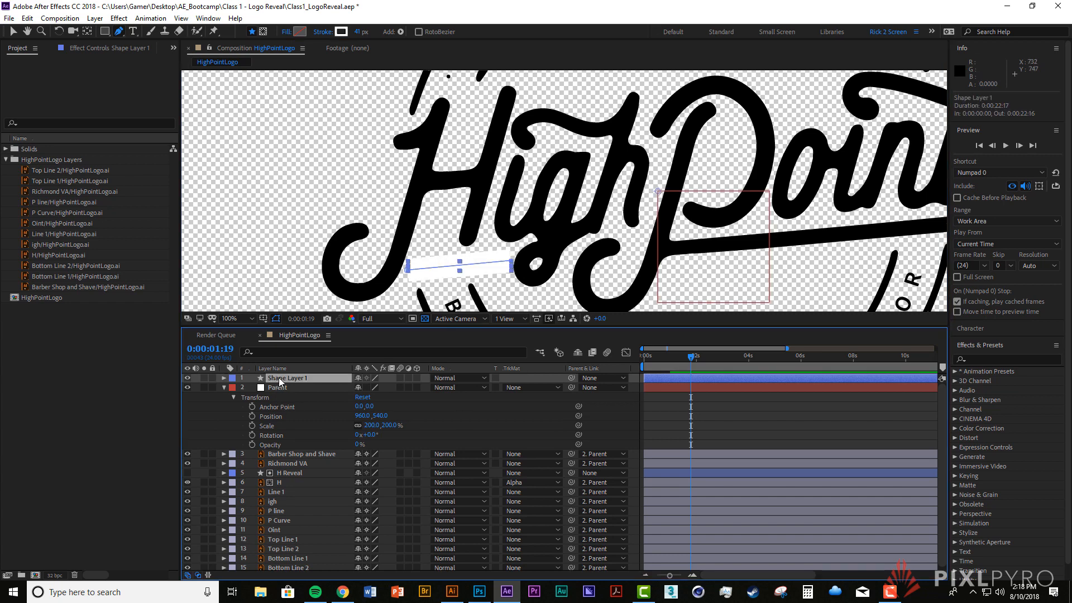
key(Return)
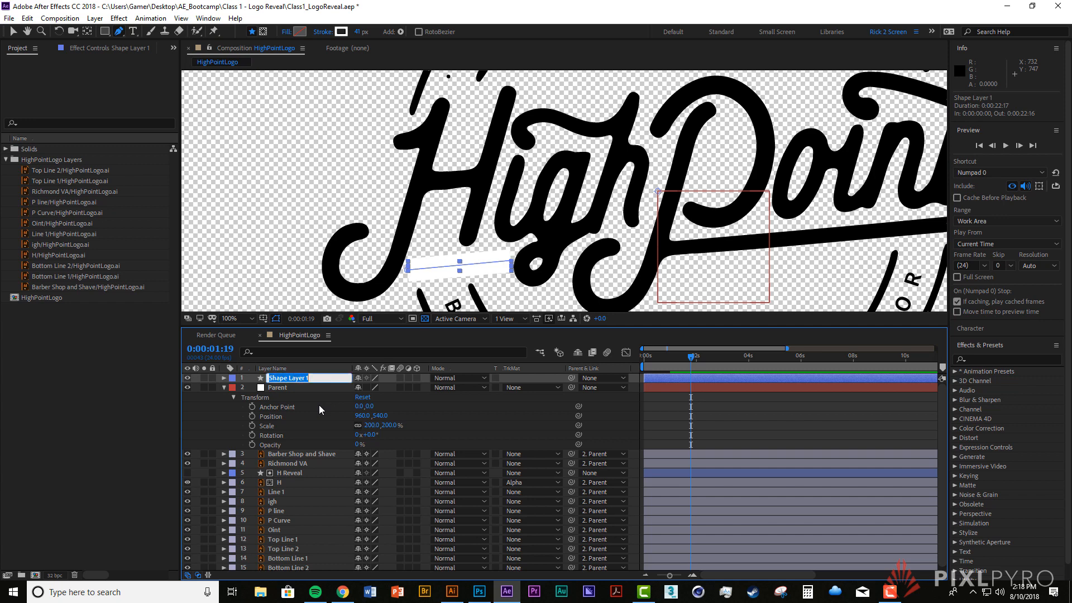
text(Underline Reveal)
key(Return)
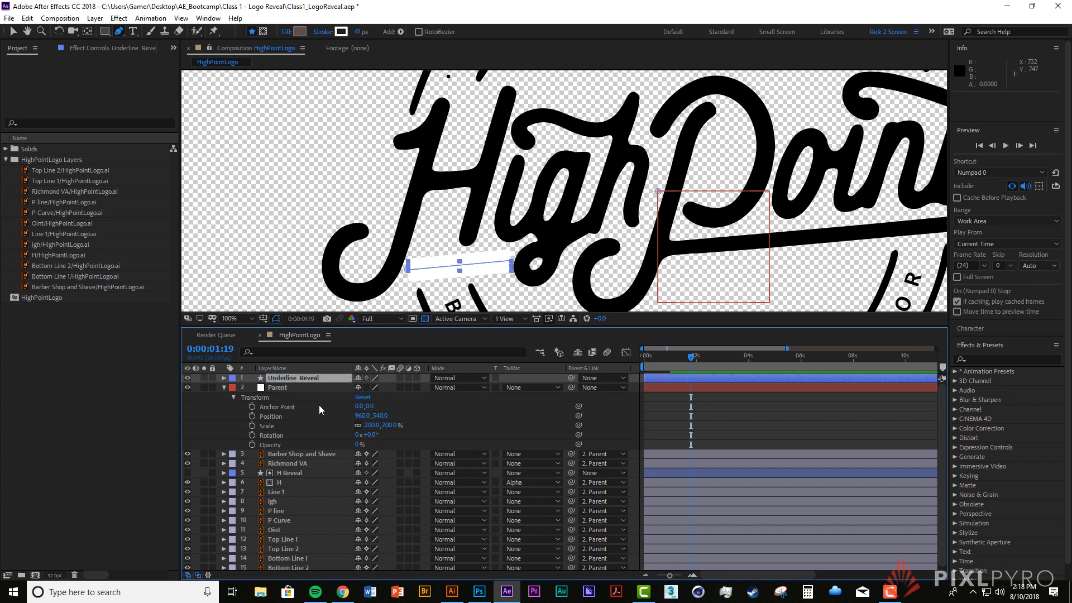
Step: Move the Underline Reveal layer directly above Line 1 and toggle both layers' visibility to compare the stroke with the underline
drag(303, 378, 302, 489)
click(276, 493)
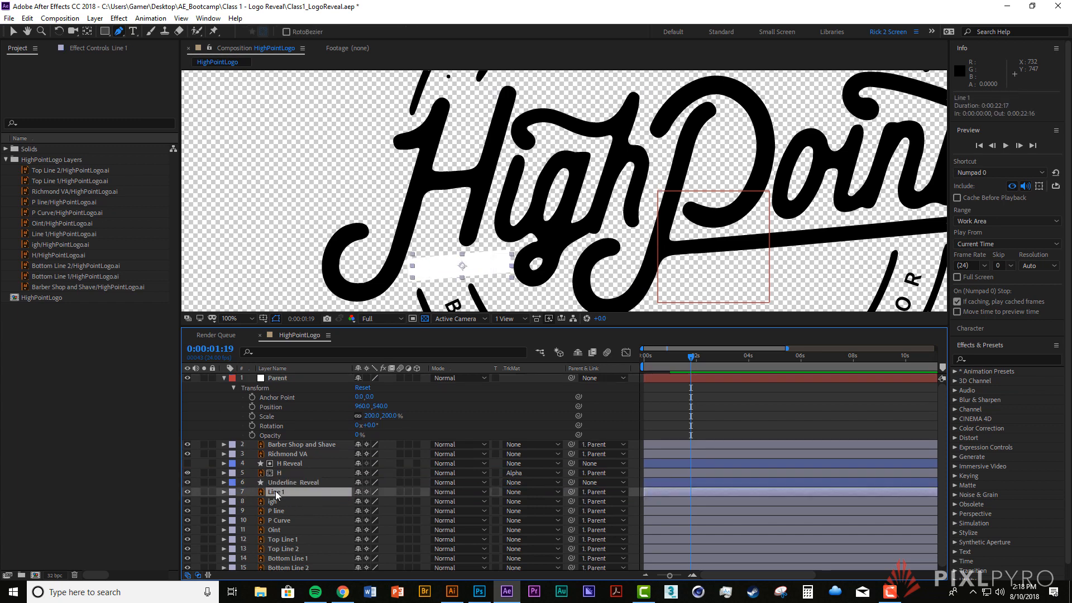
click(188, 493)
click(188, 482)
click(273, 484)
click(271, 493)
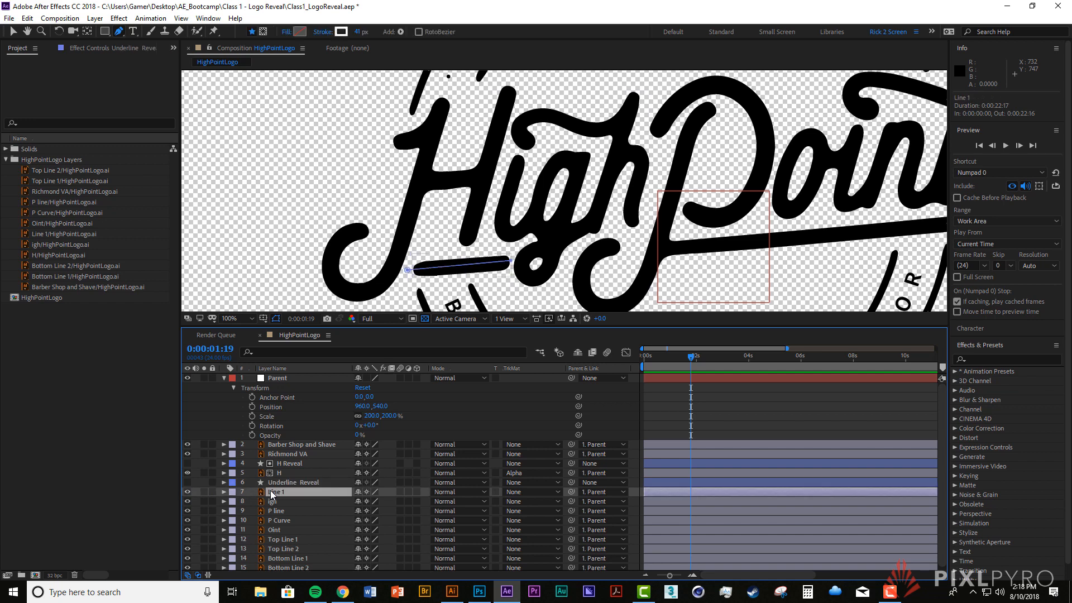
click(184, 493)
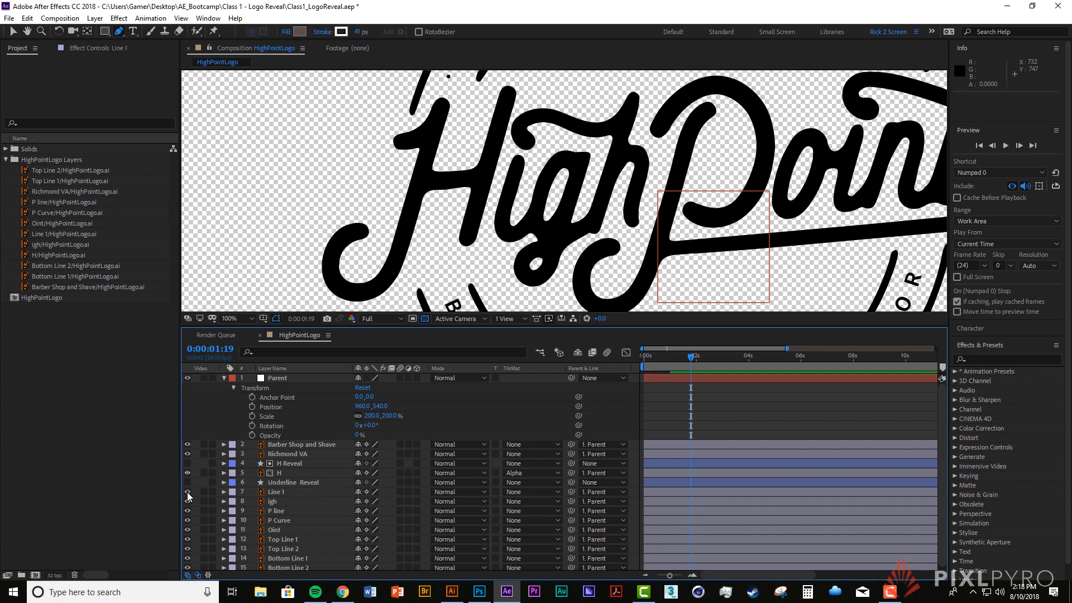
click(188, 484)
Step: Set the Underline Reveal stroke width to 28 px and nudge the path's right end point to follow the underline beneath the H
click(266, 484)
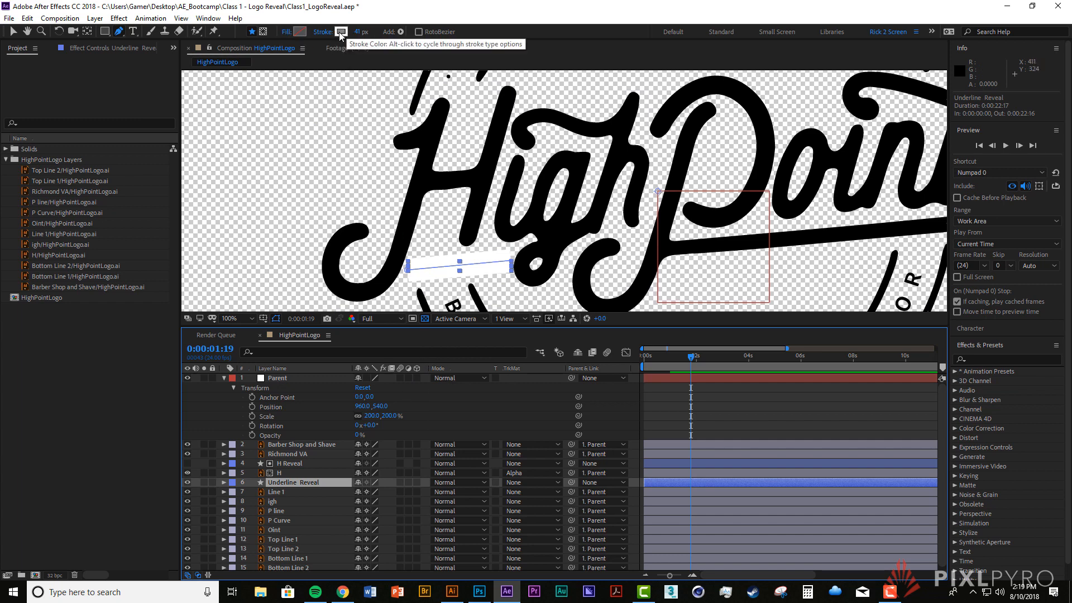
drag(359, 32, 355, 35)
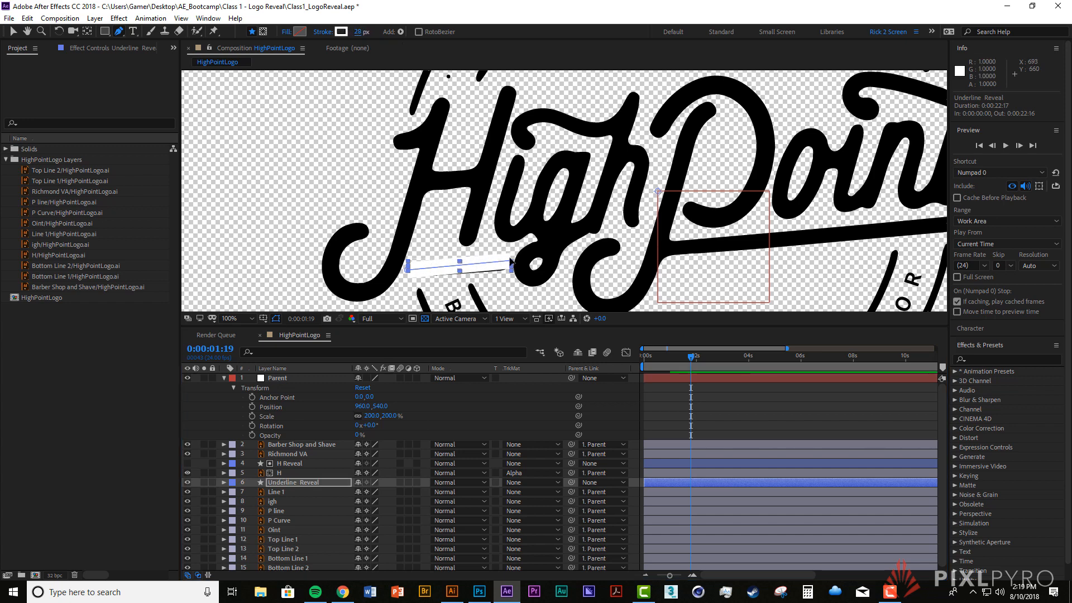
drag(511, 266, 510, 262)
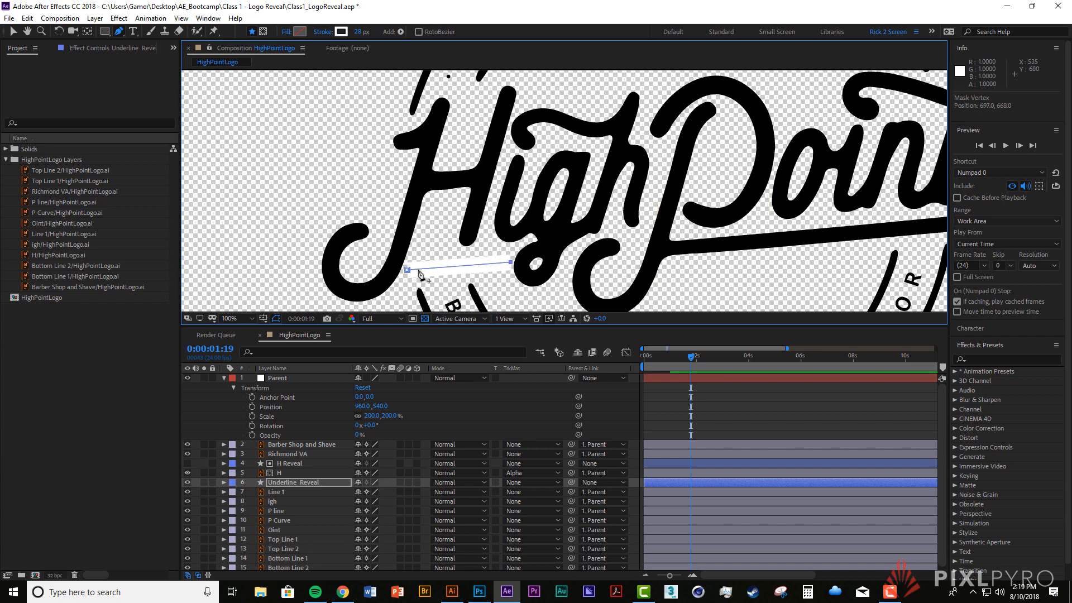
key(v)
click(408, 270)
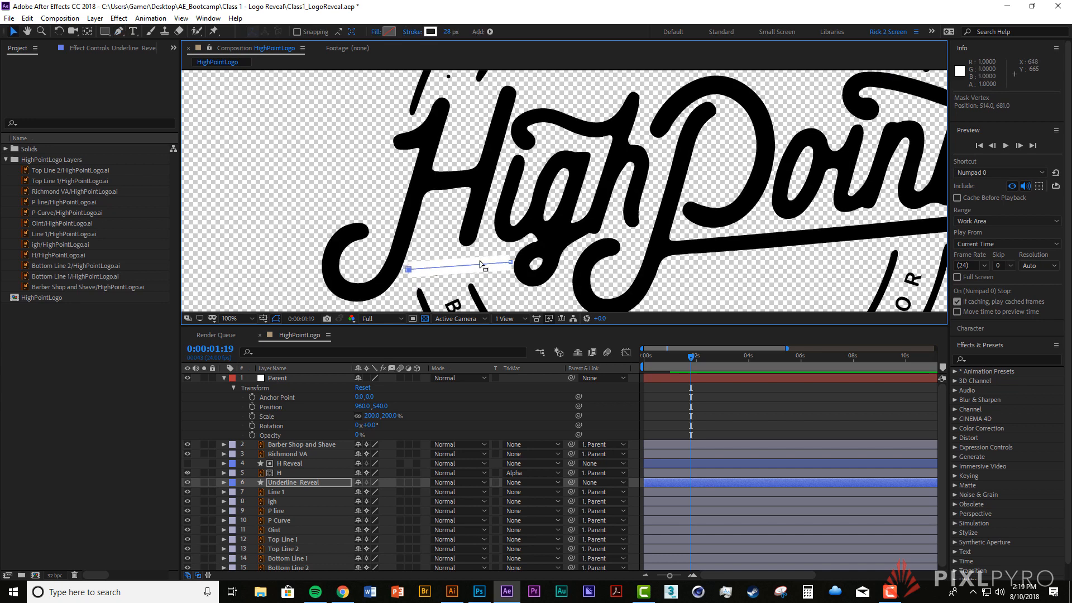
Step: Turn off the transparency grid and set the Underline Reveal stroke's Line Cap to Round Cap
click(222, 483)
scroll(341, 485, down, 1)
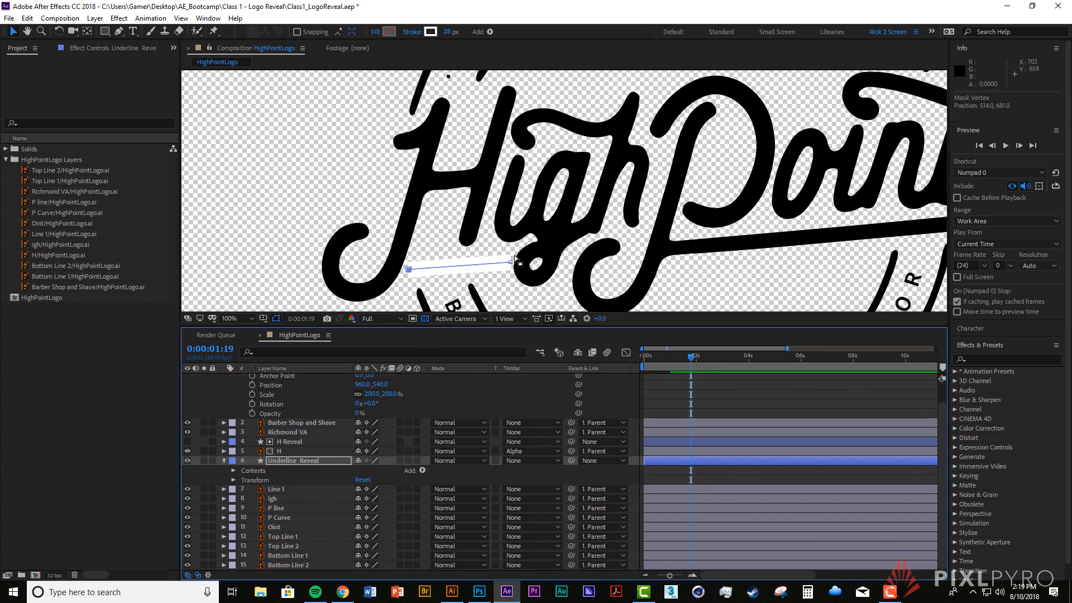
click(425, 318)
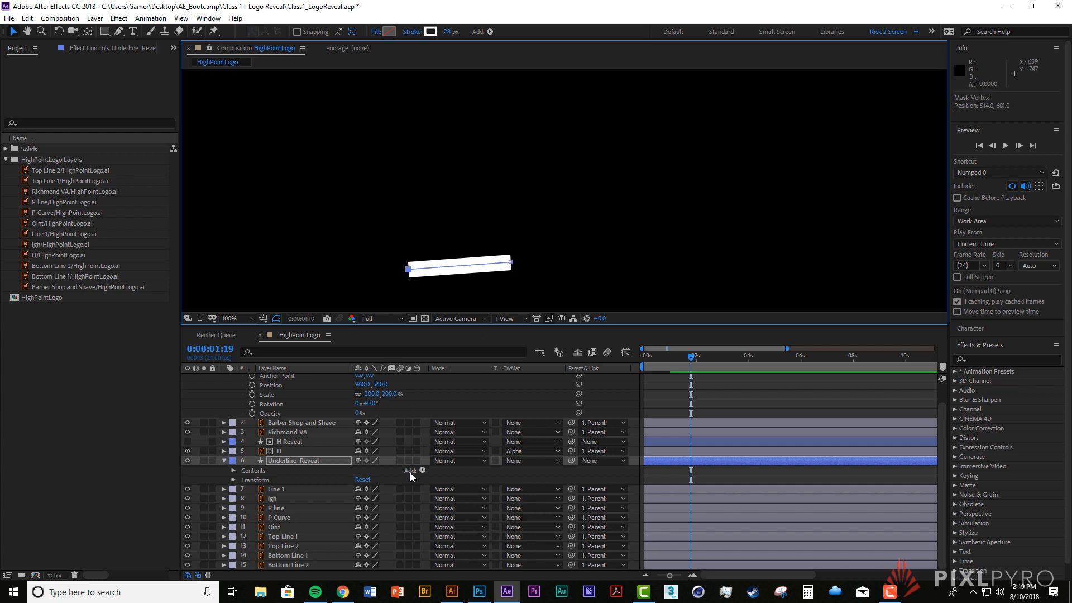
click(233, 470)
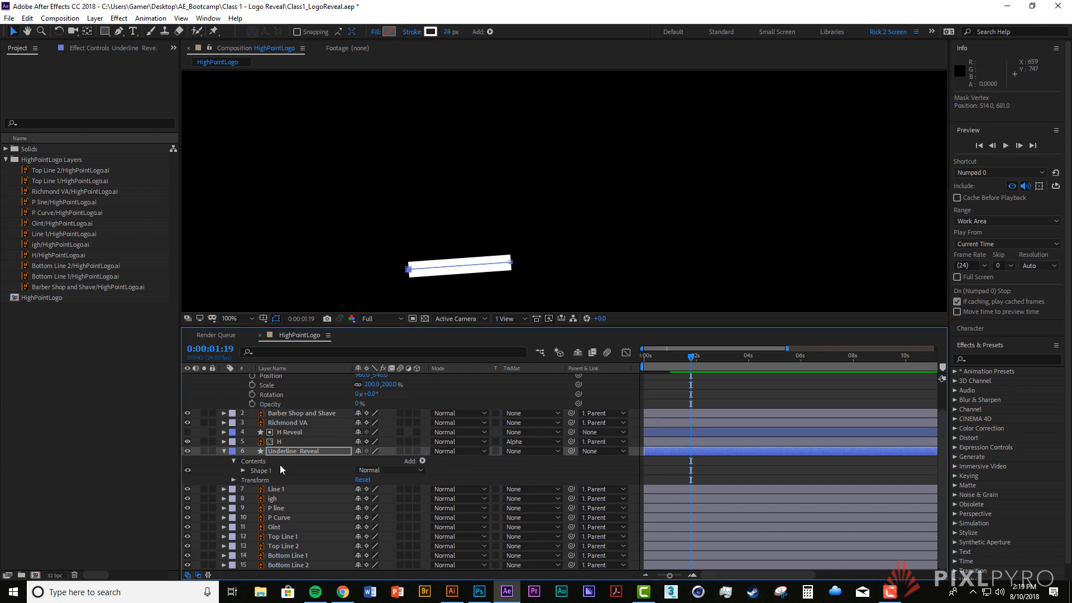
click(244, 470)
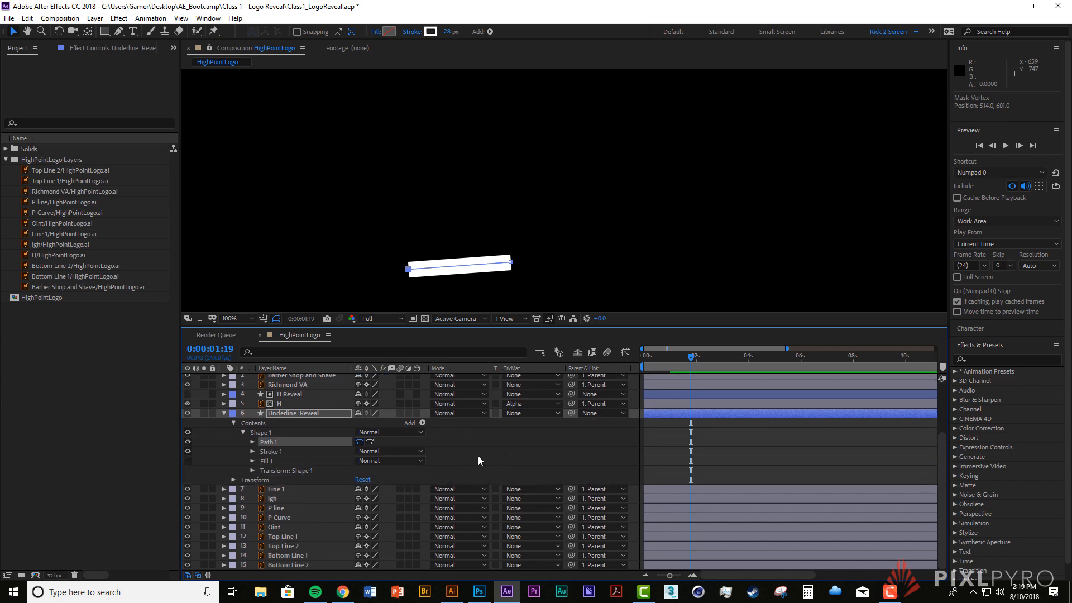
click(252, 451)
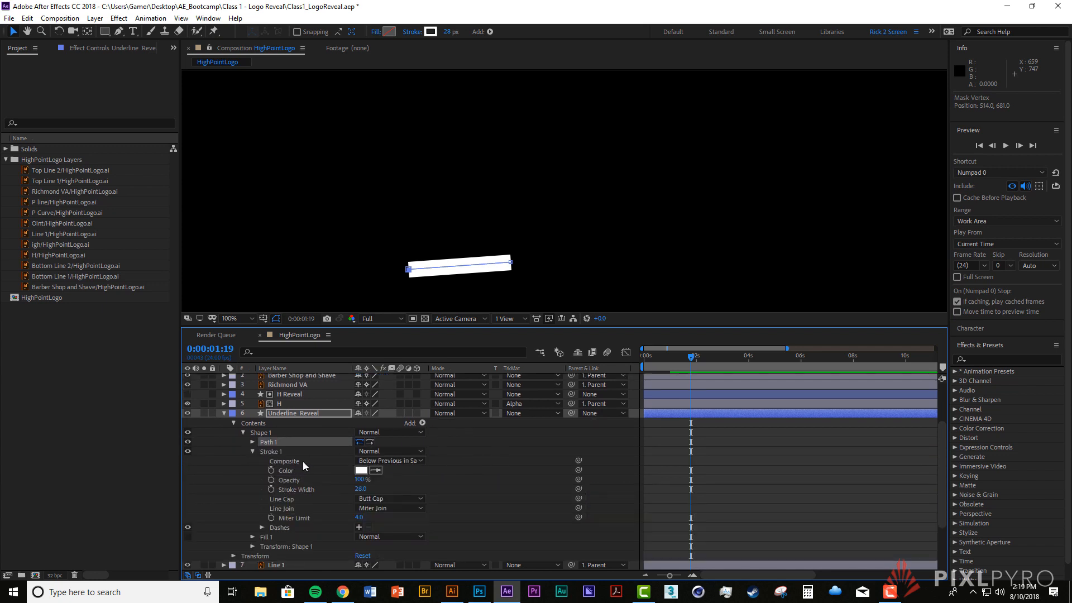
scroll(463, 485, down, 1)
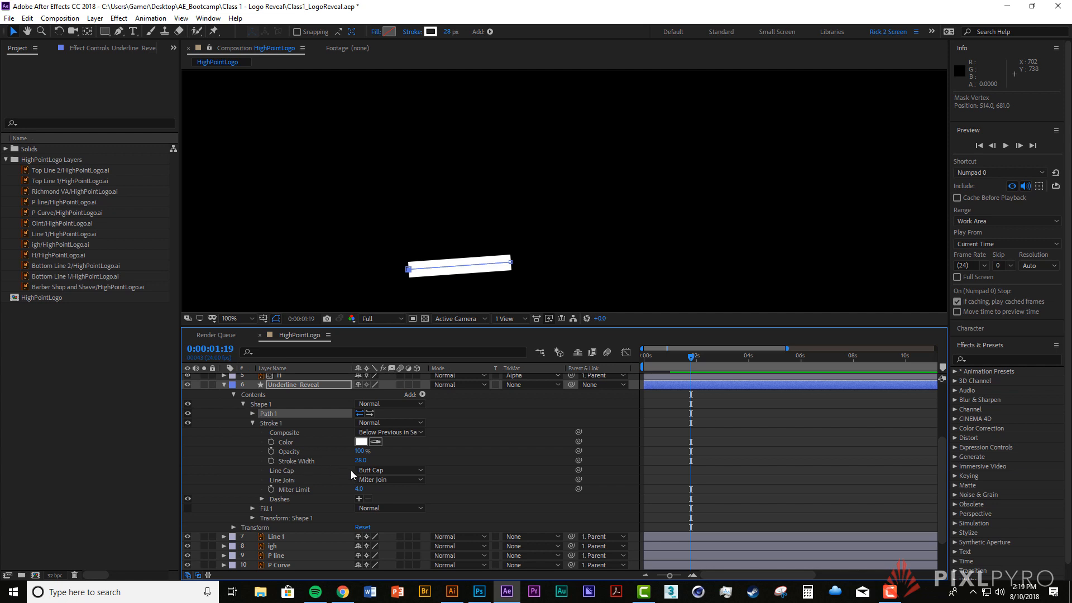
click(379, 470)
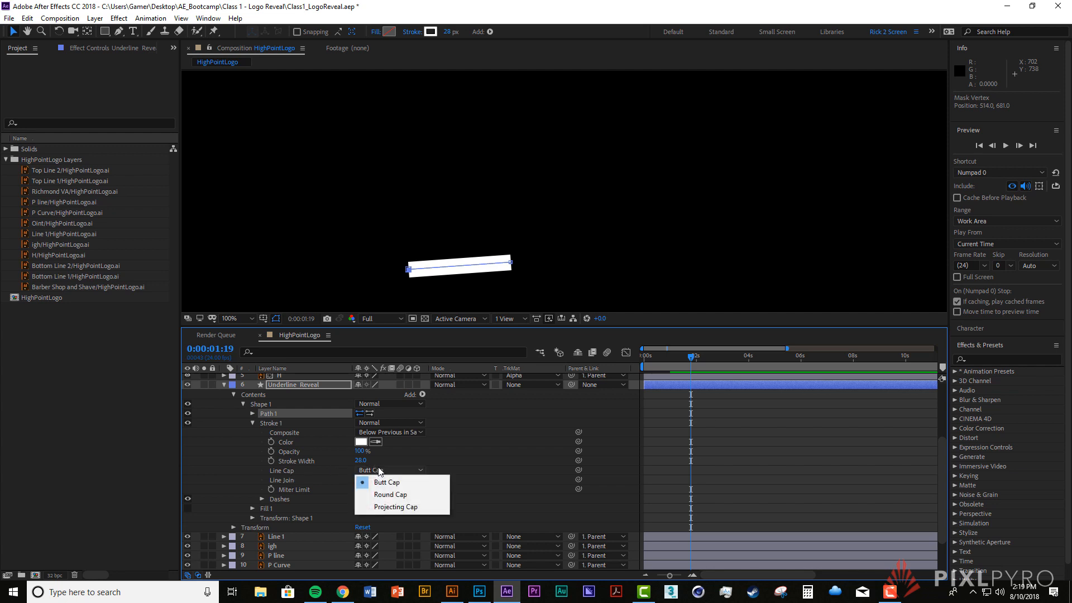
click(419, 494)
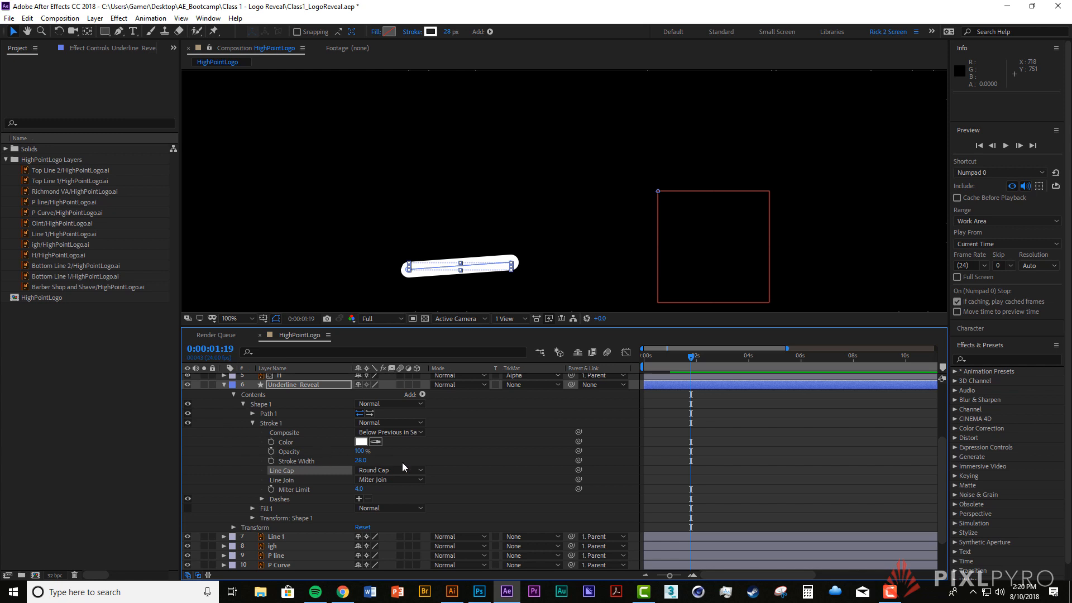
Step: Add Trim Paths to the Underline Reveal shape and expand its properties
click(421, 395)
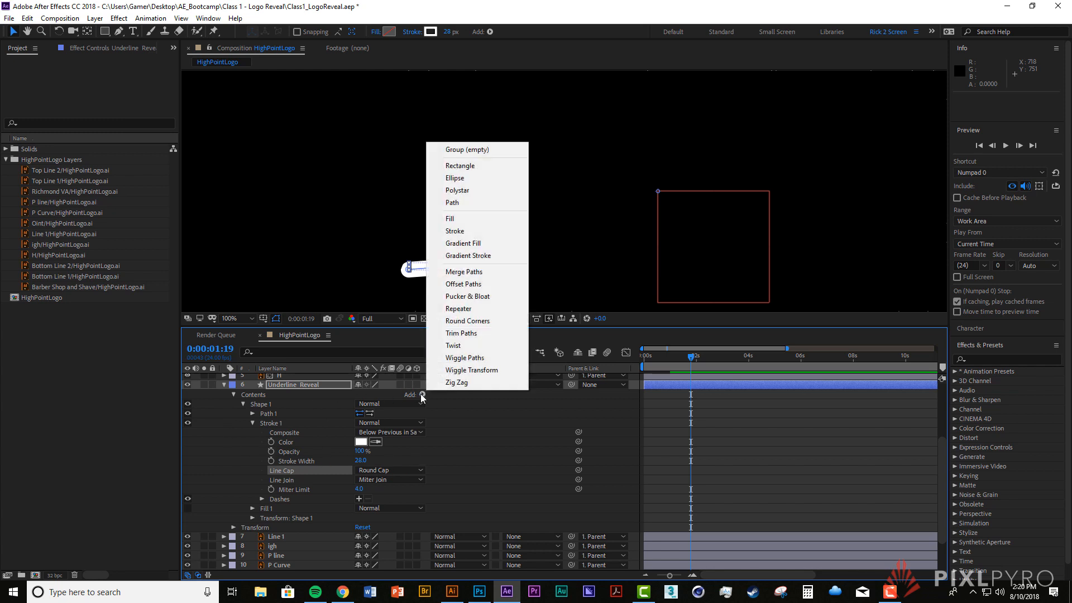
click(466, 333)
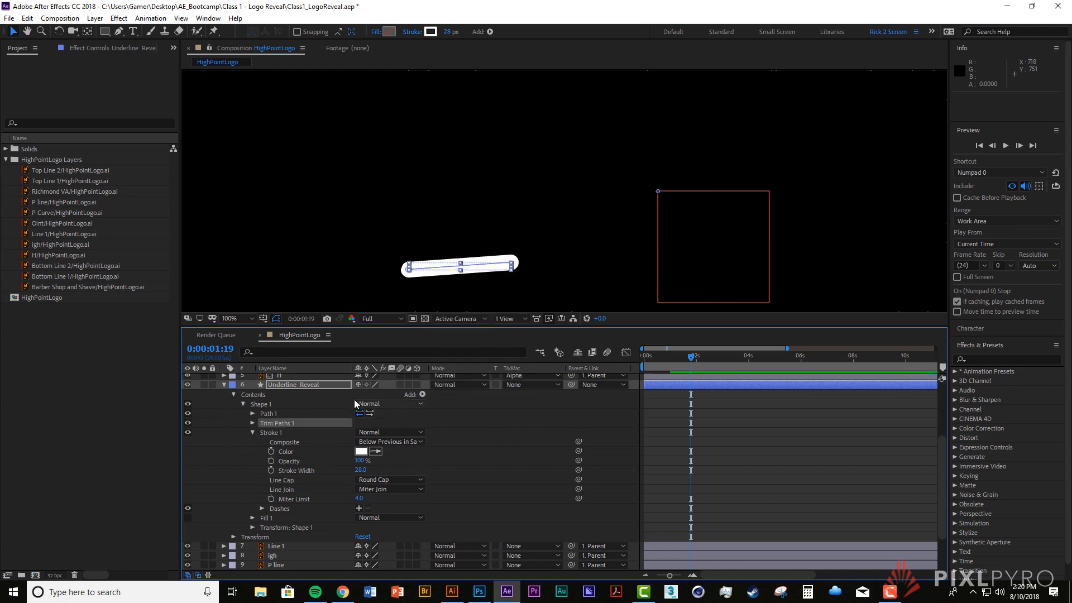
click(253, 431)
click(252, 442)
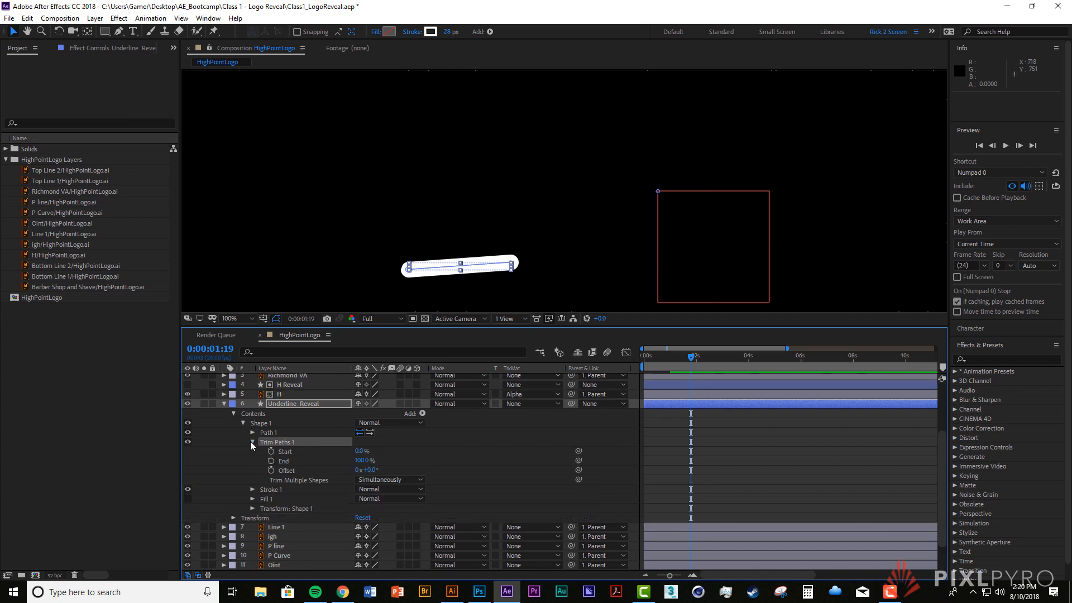
Step: Keyframe the Underline Reveal's Trim Paths End from 0% at 0:00:01:13 to 100% at 0:00:02:02
click(271, 460)
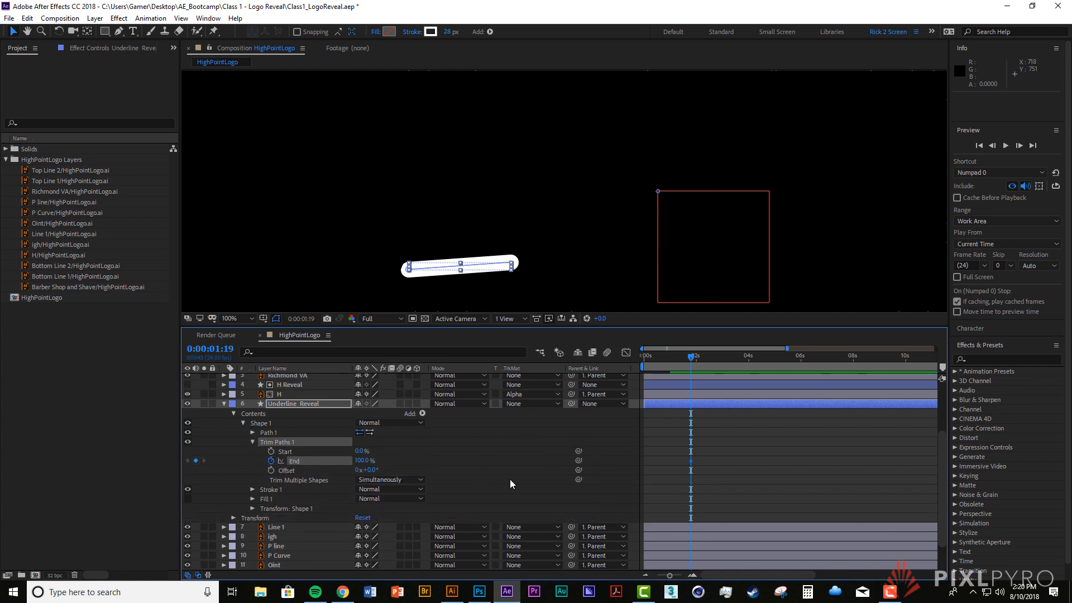
drag(693, 460, 699, 461)
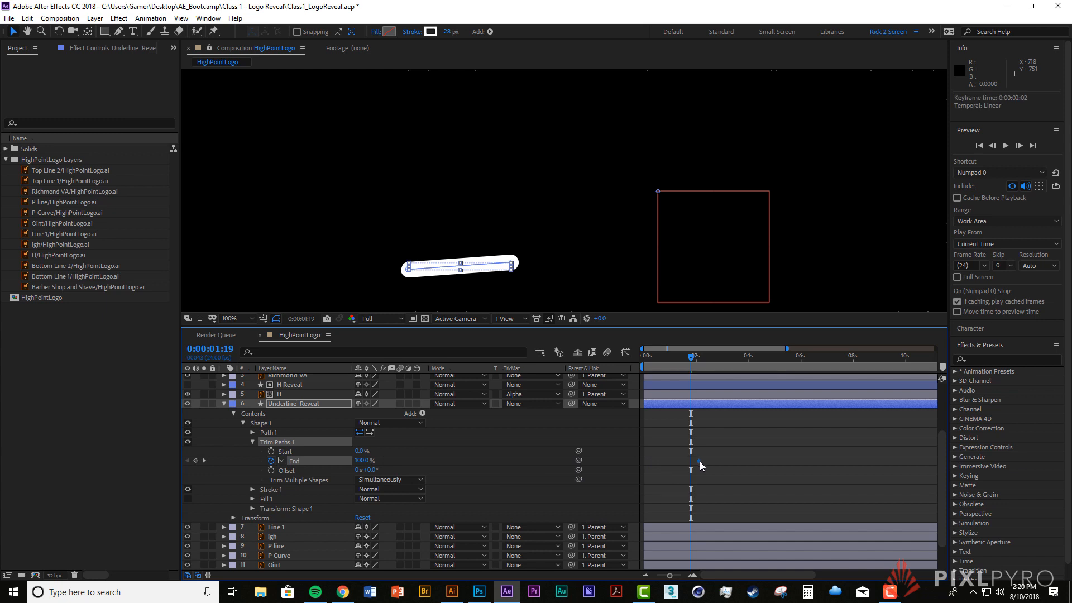
click(362, 461)
text(0)
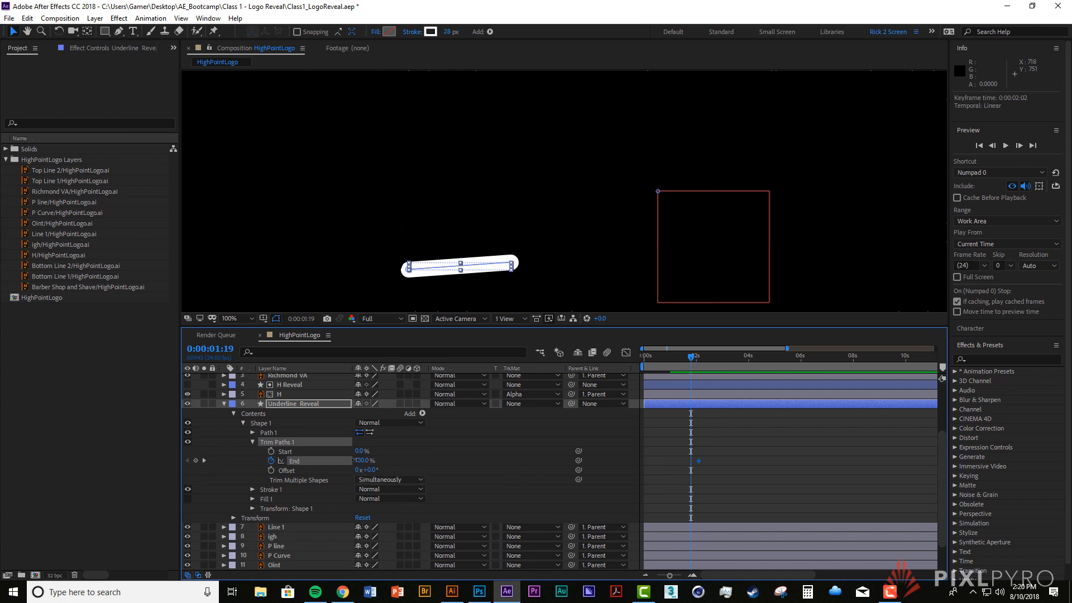
key(Return)
drag(690, 460, 685, 461)
Step: Preview the underline stroke drawing on, starting shortly before its first End keyframe
drag(682, 357, 674, 361)
key(space)
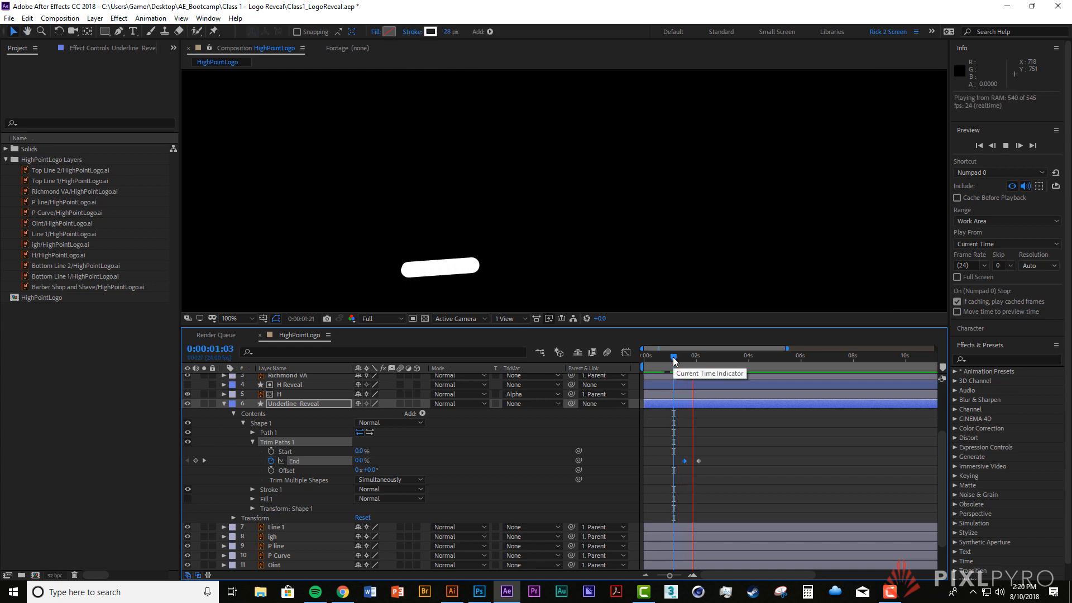
click(683, 357)
key(space)
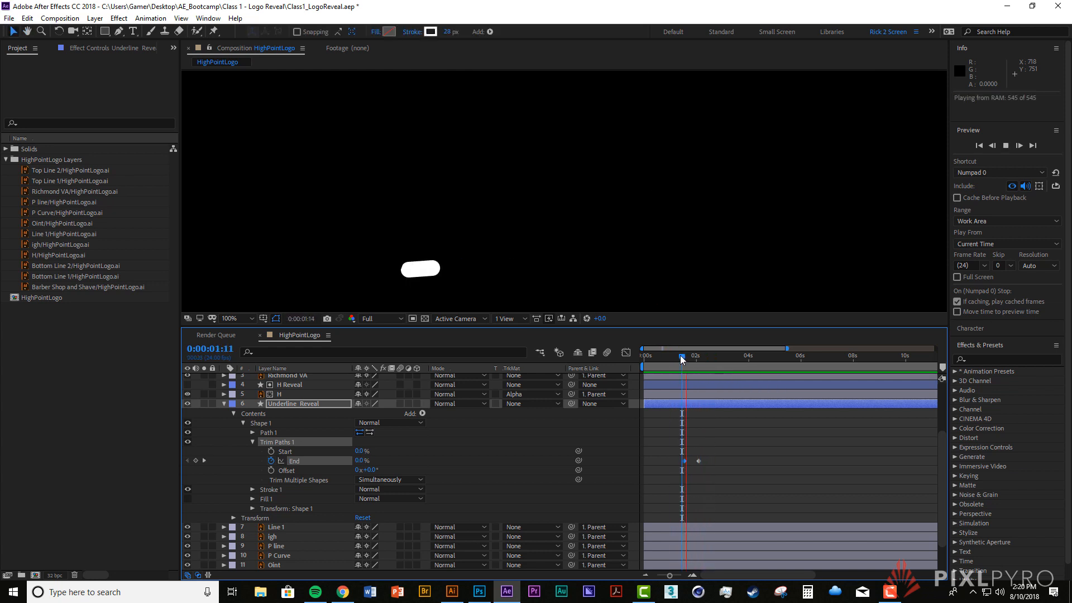
key(space)
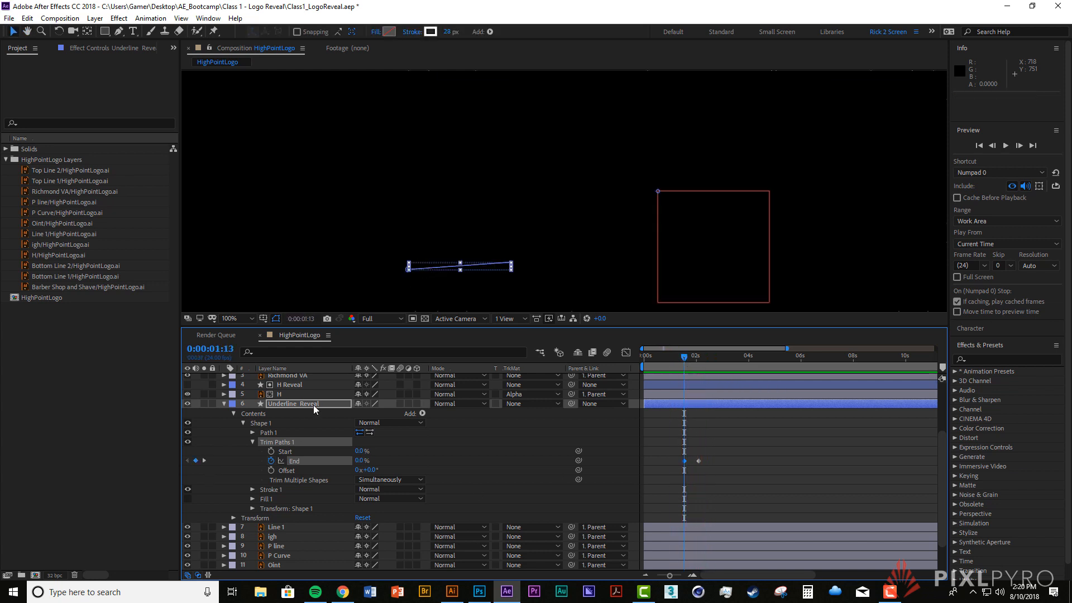
Step: Turn the transparency grid back on and set Line 1's track matte to Alpha Matte "Underline Reveal"
click(316, 403)
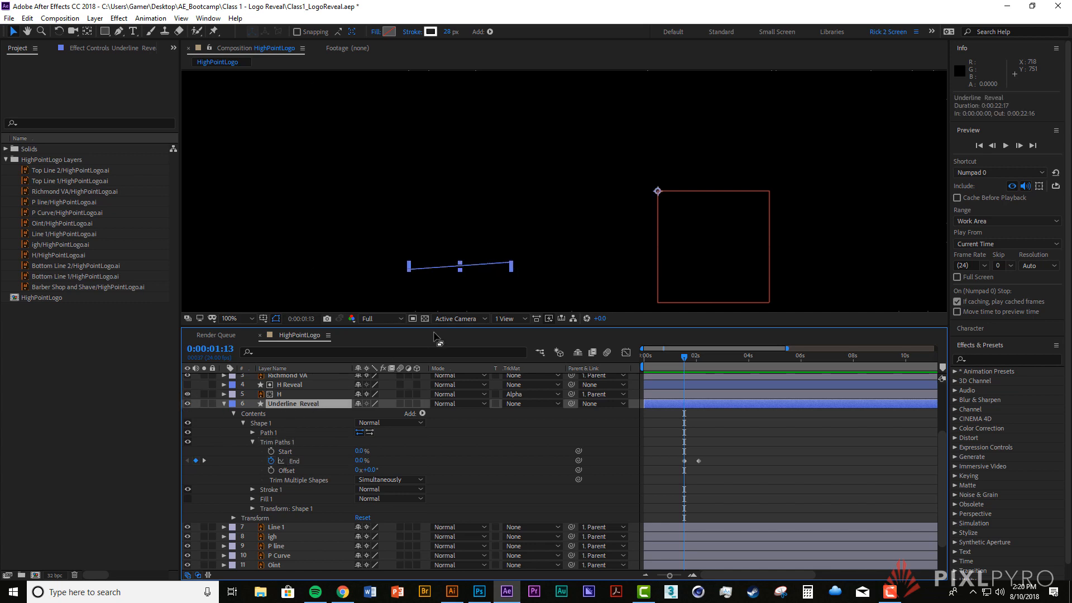
click(425, 319)
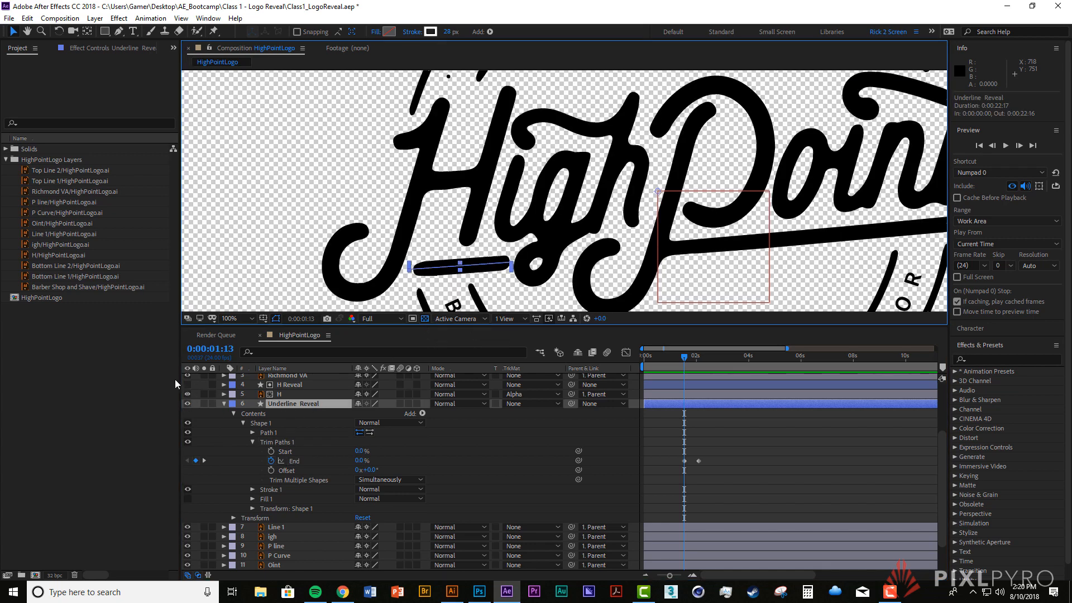
click(188, 403)
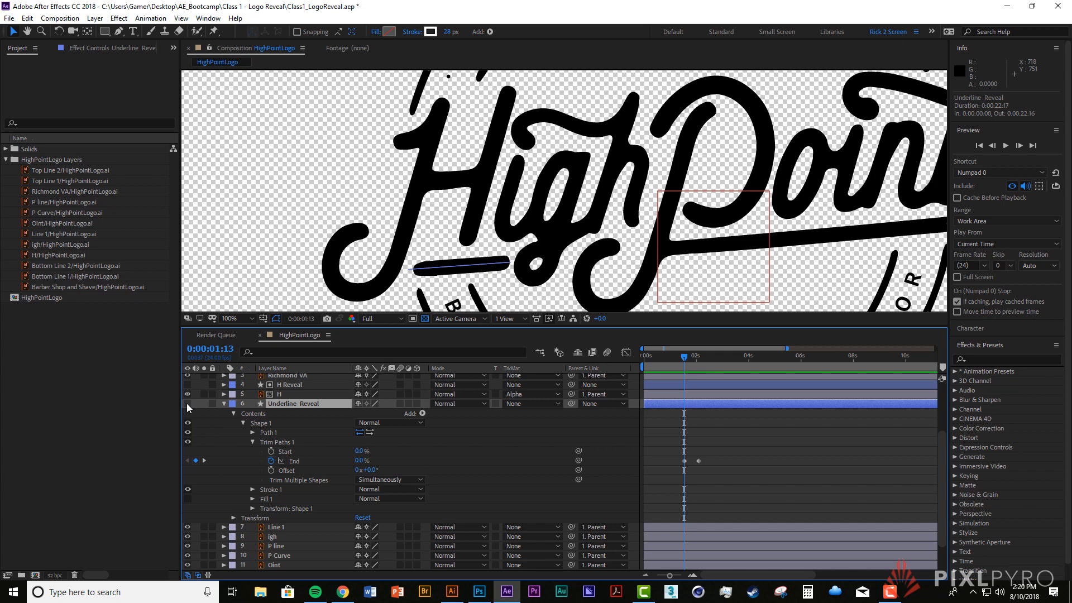
click(187, 403)
click(286, 528)
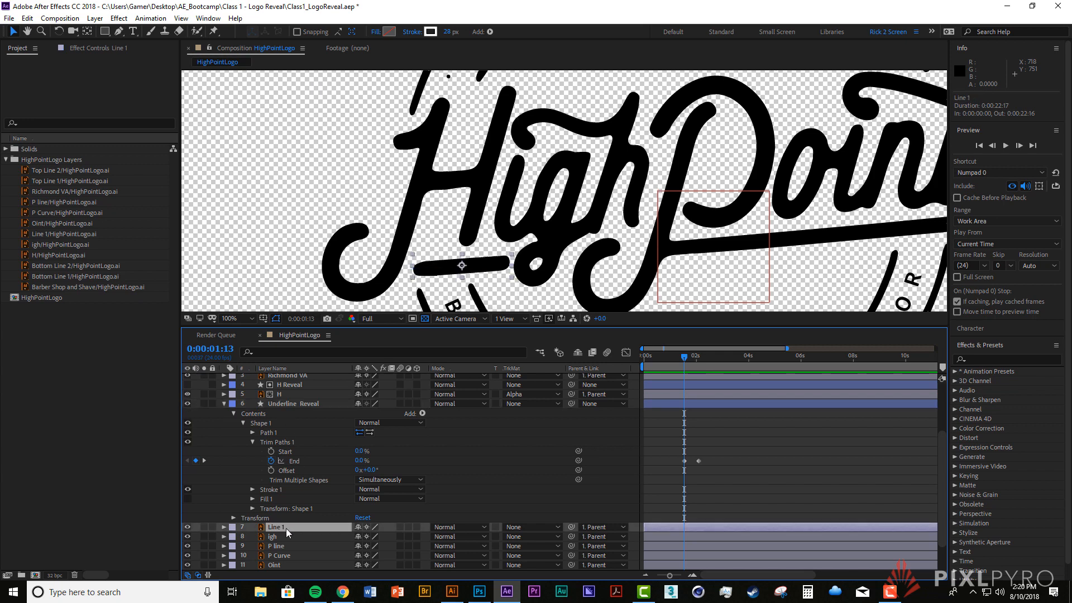
click(520, 529)
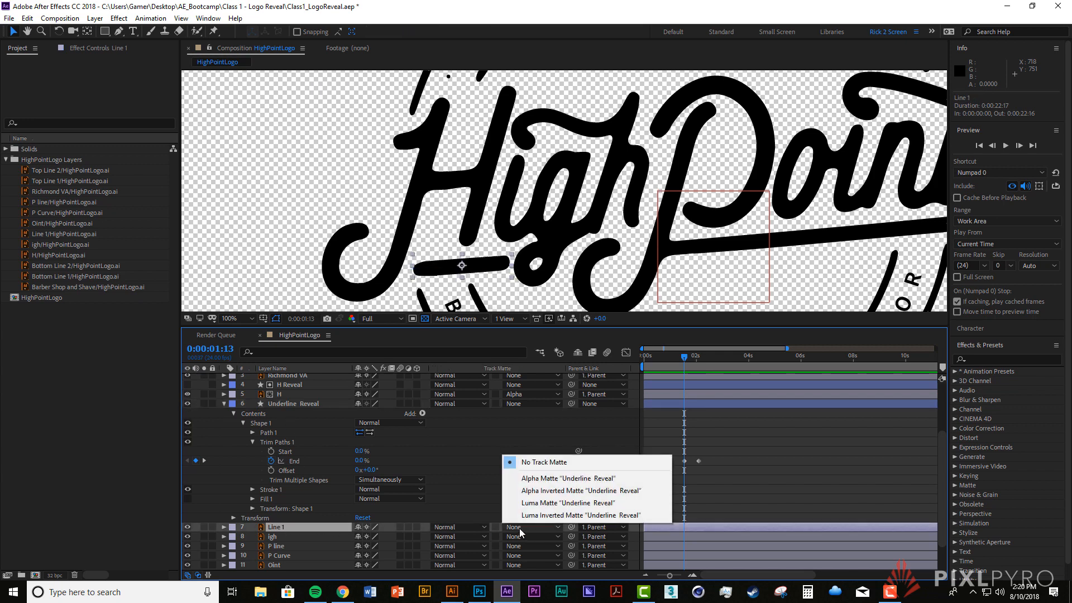
click(591, 480)
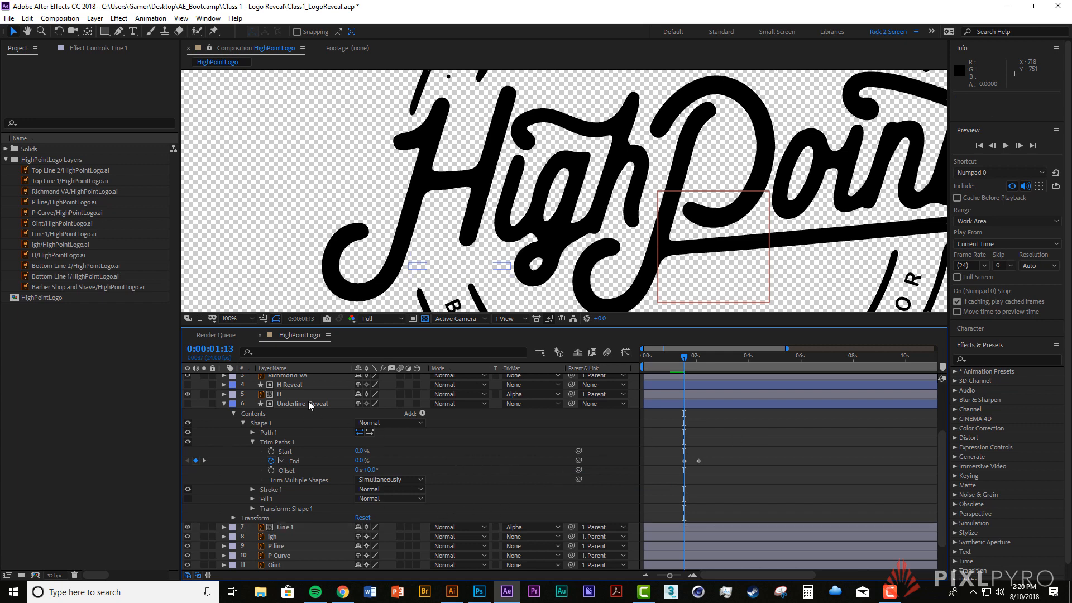
Step: Play back the matted underline reveal to check its timing, and collapse the Underline Reveal layer
click(290, 404)
click(668, 427)
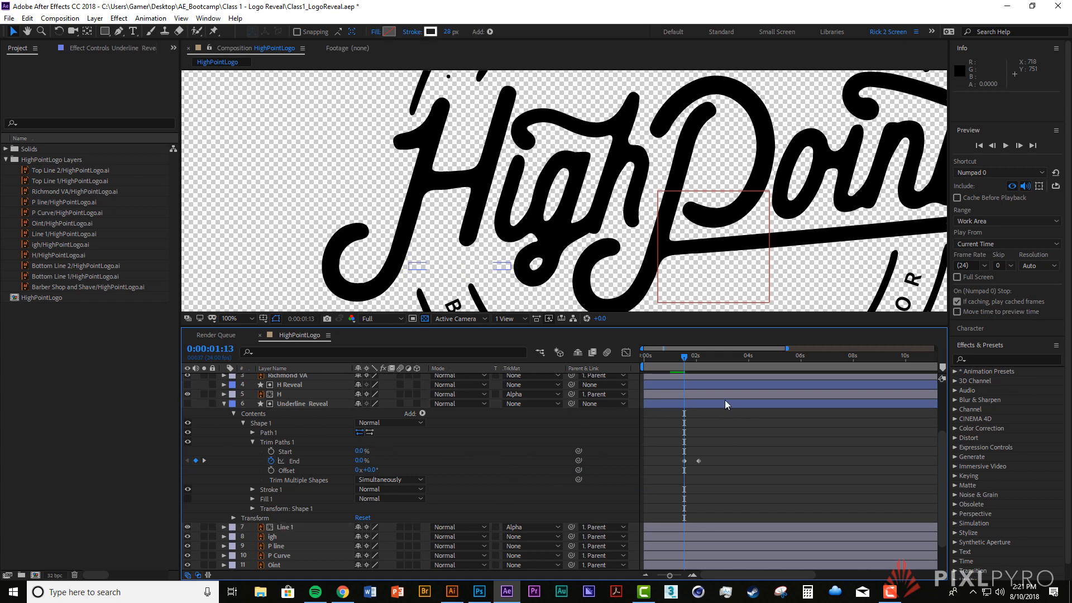
key(space)
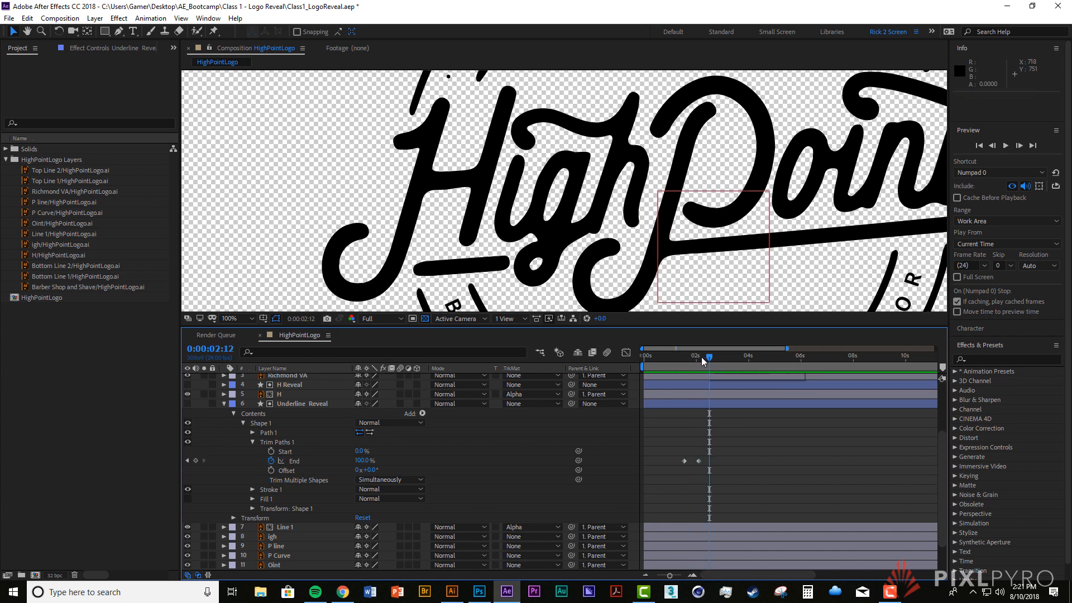
drag(702, 355, 666, 353)
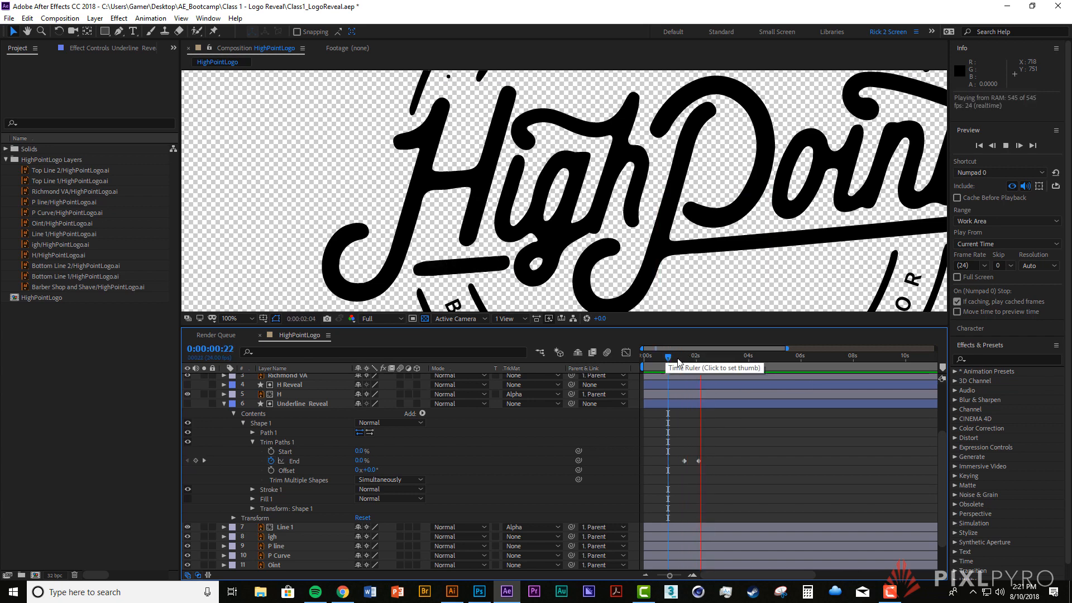
key(space)
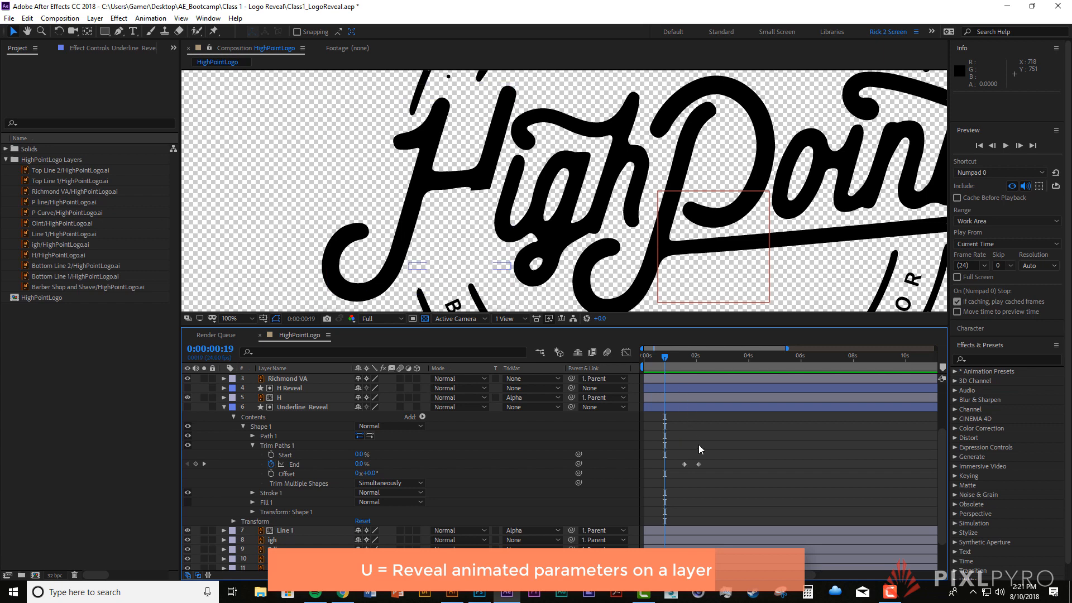
click(224, 407)
scroll(338, 405, up, 1)
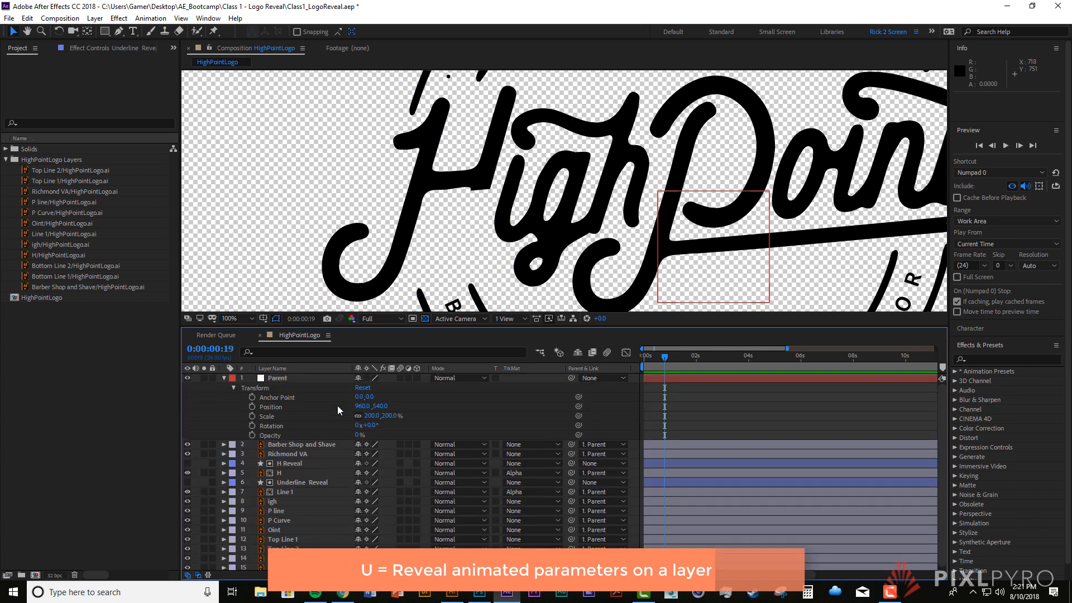
Step: Collapse the Parent layer, then display all layers' keyframed properties and Scale values and hide them again
click(224, 379)
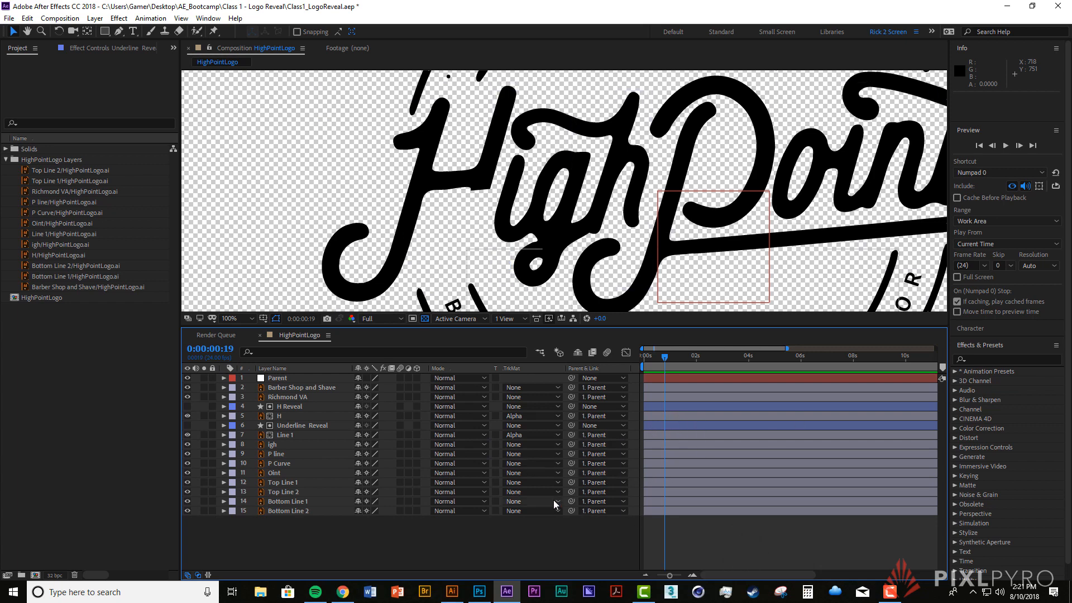
key(u)
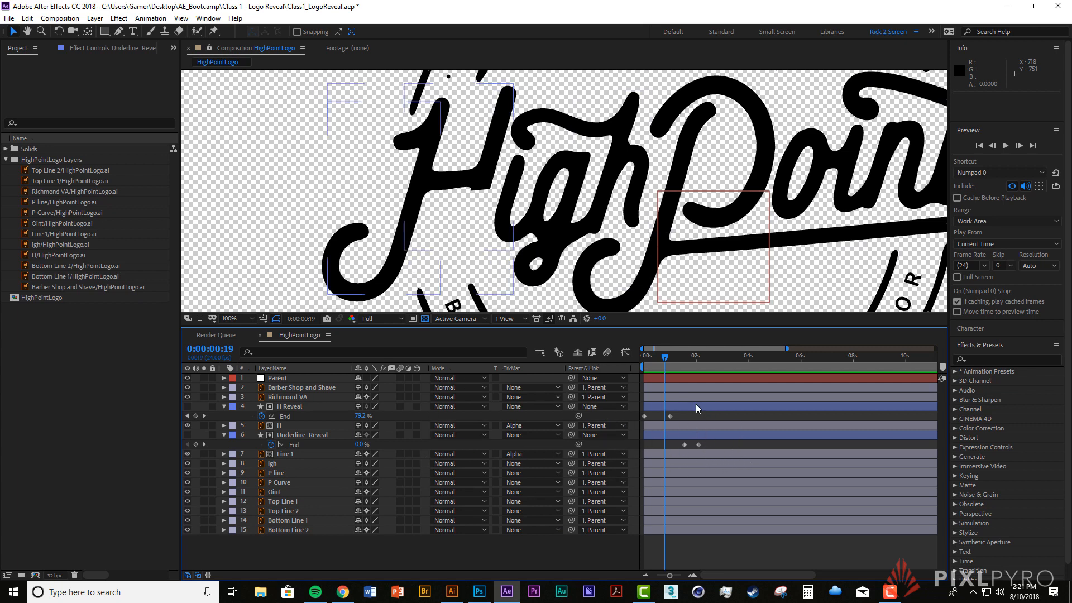
key(s)
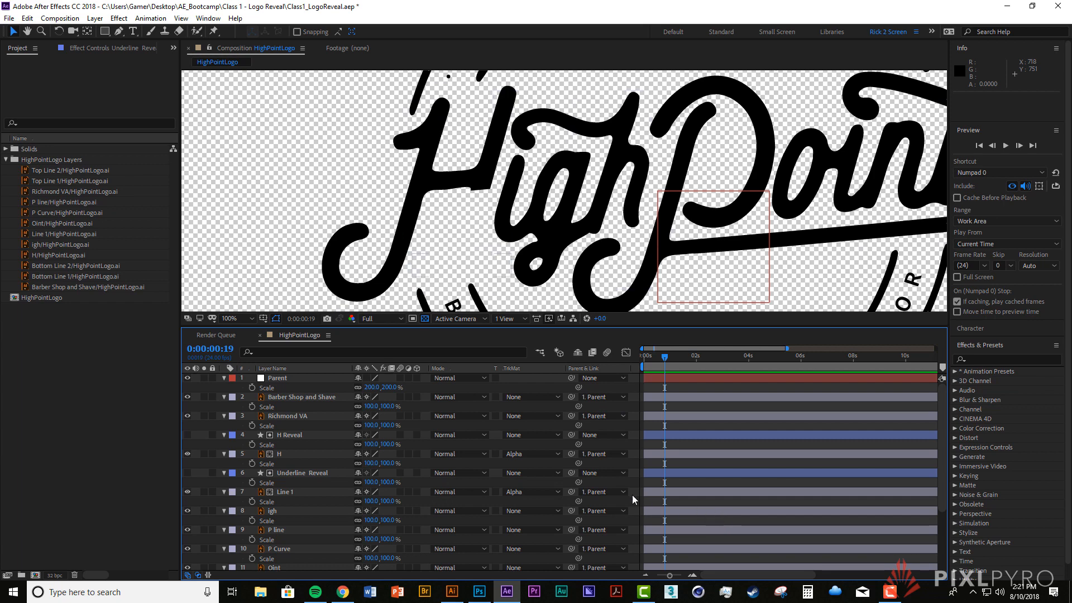
key(ctrl+a)
key(s)
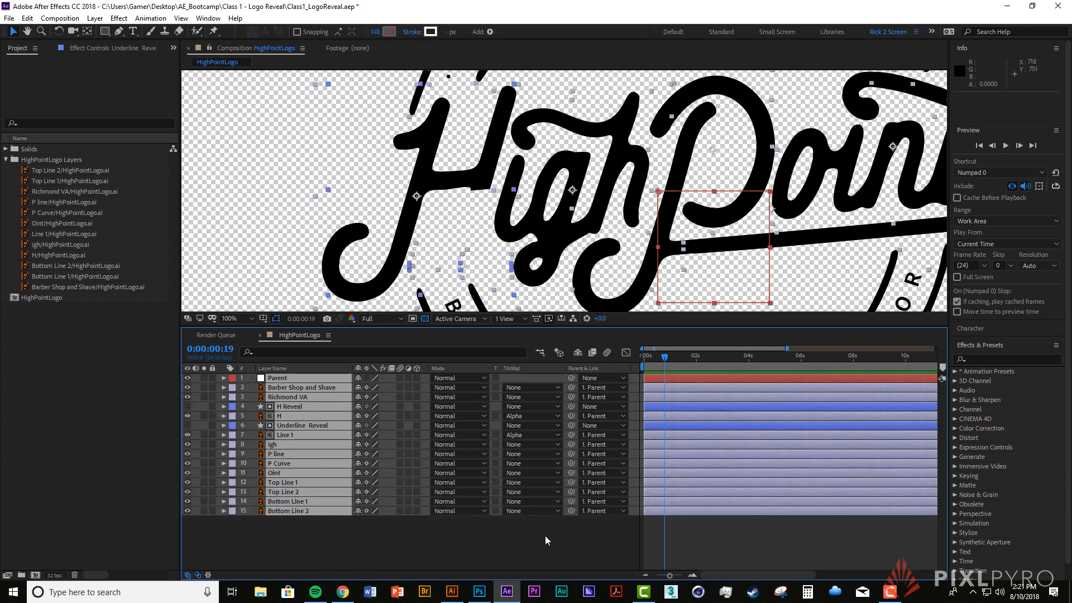
Step: Reveal only the keyframed End properties of the Underline Reveal and H Reveal layers
click(689, 535)
click(671, 425)
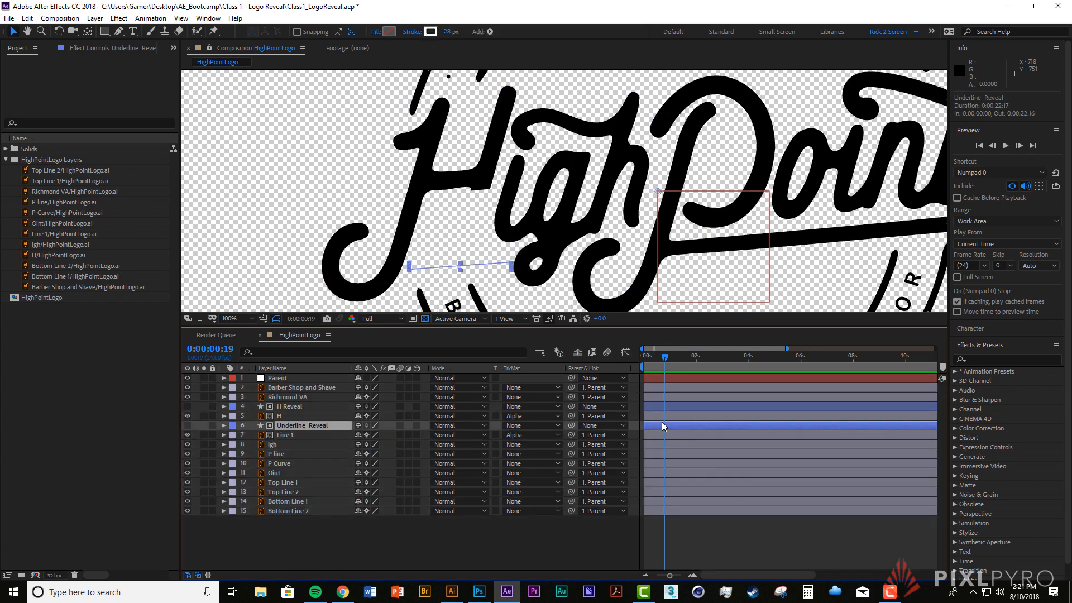
key(u)
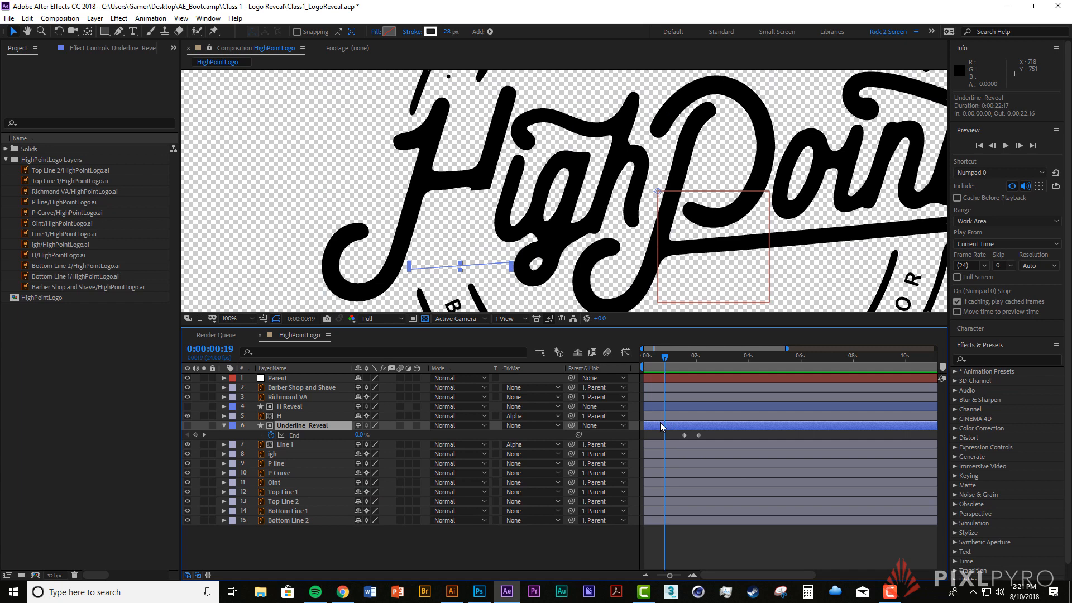
ctrl+click(669, 409)
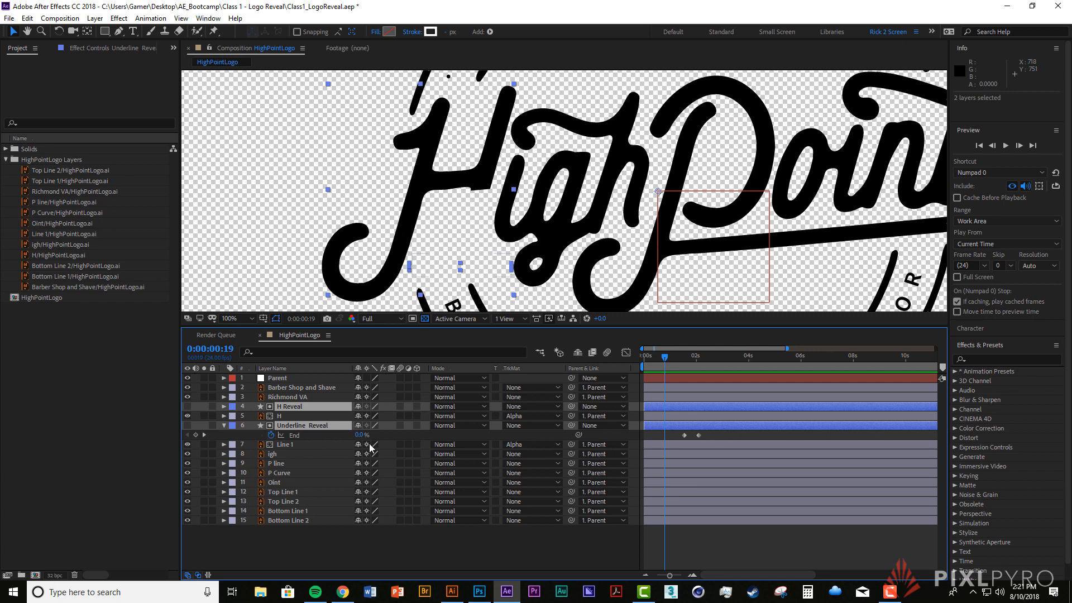
key(u)
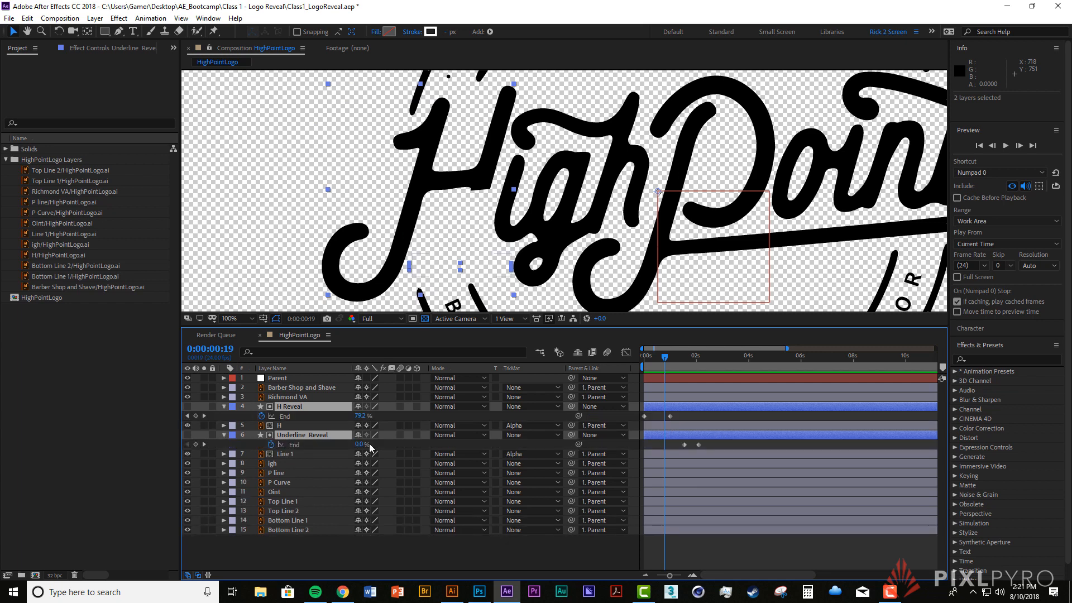
Step: Shift both Underline Reveal End keyframes earlier so the last sits at 0:00:01:10, and preview from the start
click(715, 444)
drag(665, 359, 699, 371)
mouse_move(673, 445)
mouse_down()
mouse_move(706, 447)
mouse_move(682, 444)
mouse_up()
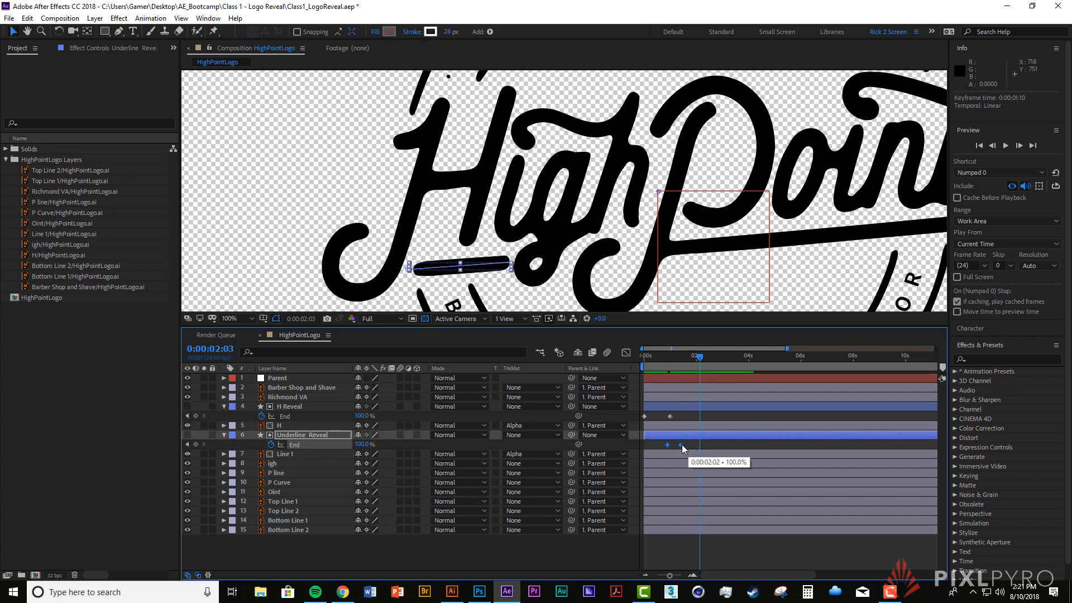
click(691, 417)
drag(685, 360, 639, 360)
key(space)
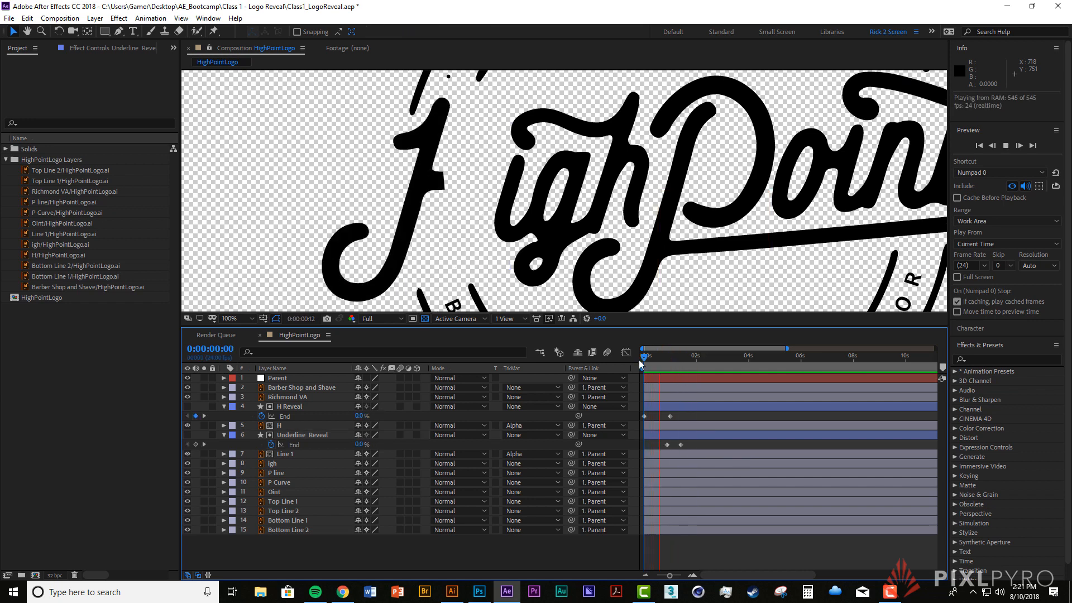
key(space)
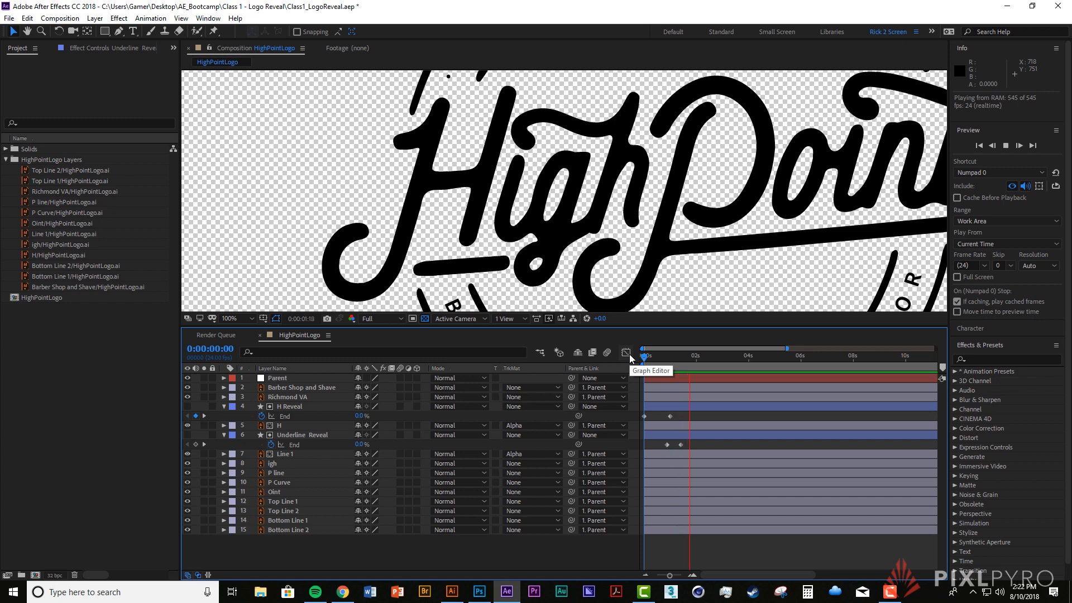
key(space)
Step: Shift both Underline Reveal End keyframes earlier so the last roughly aligns with the H Reveal's final keyframe, and preview the timing
mouse_move(661, 441)
mouse_down()
mouse_move(684, 448)
mouse_move(671, 447)
mouse_up()
click(679, 443)
key(space)
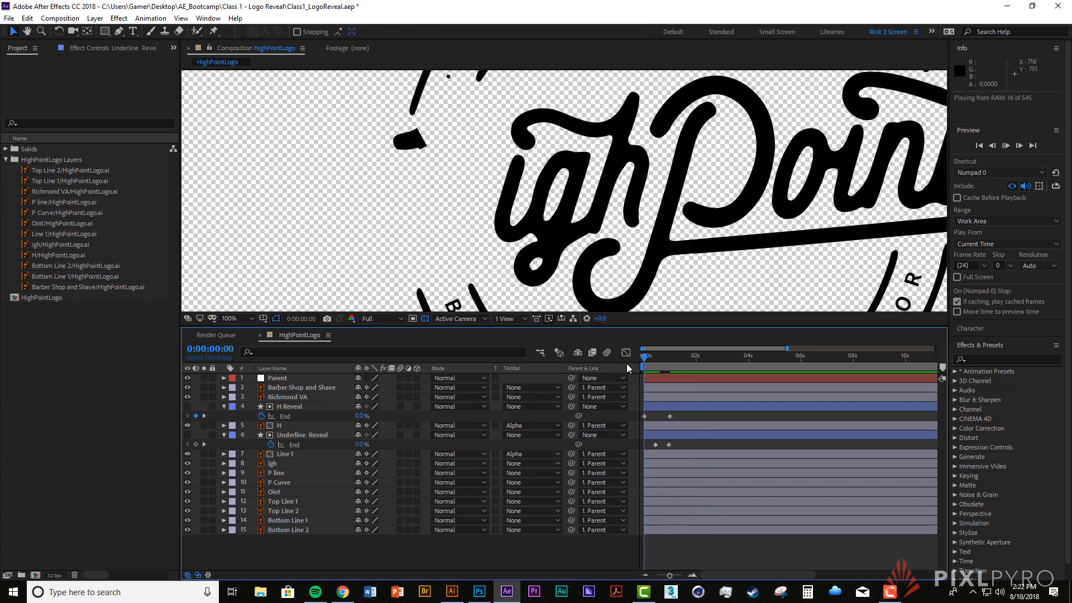
Step: Move the Underline Reveal's last End keyframe to 0:00:01:11 to slow the stroke, and preview from the start
click(675, 444)
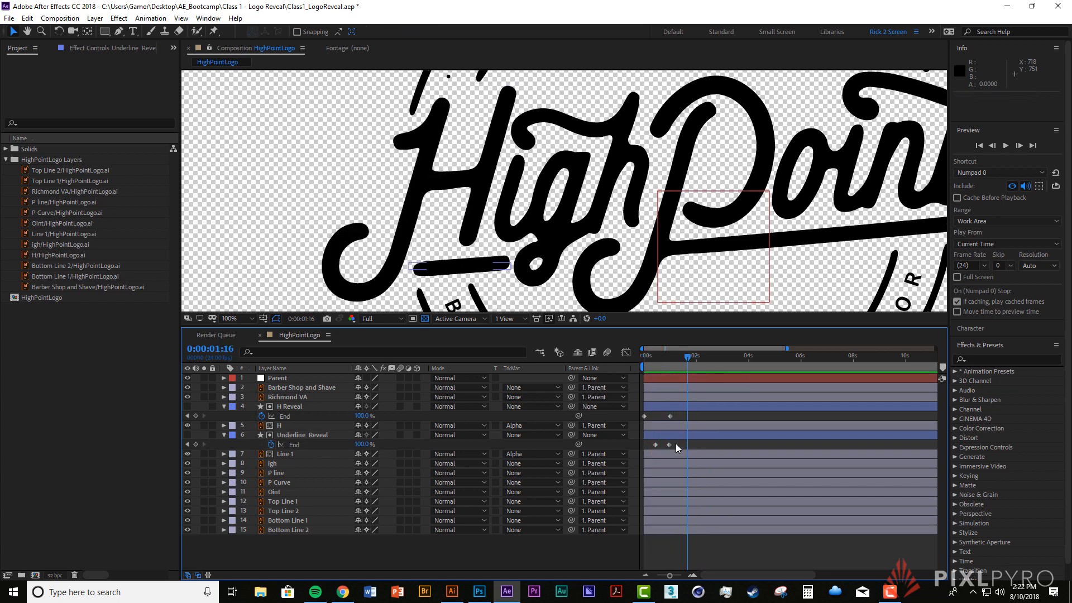
drag(647, 443, 682, 445)
click(676, 444)
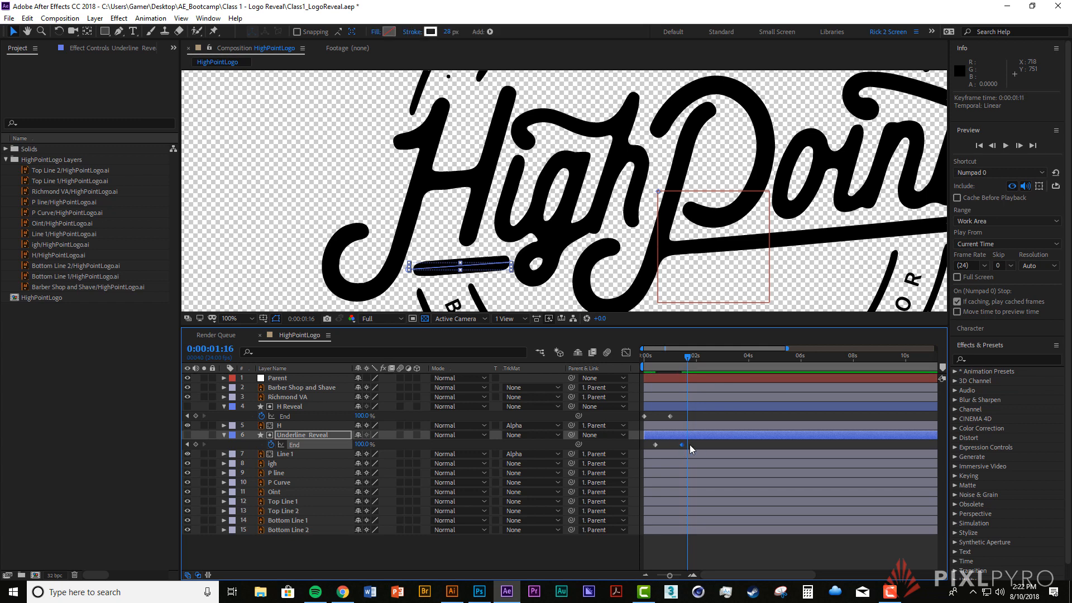
click(689, 445)
key(Home)
key(space)
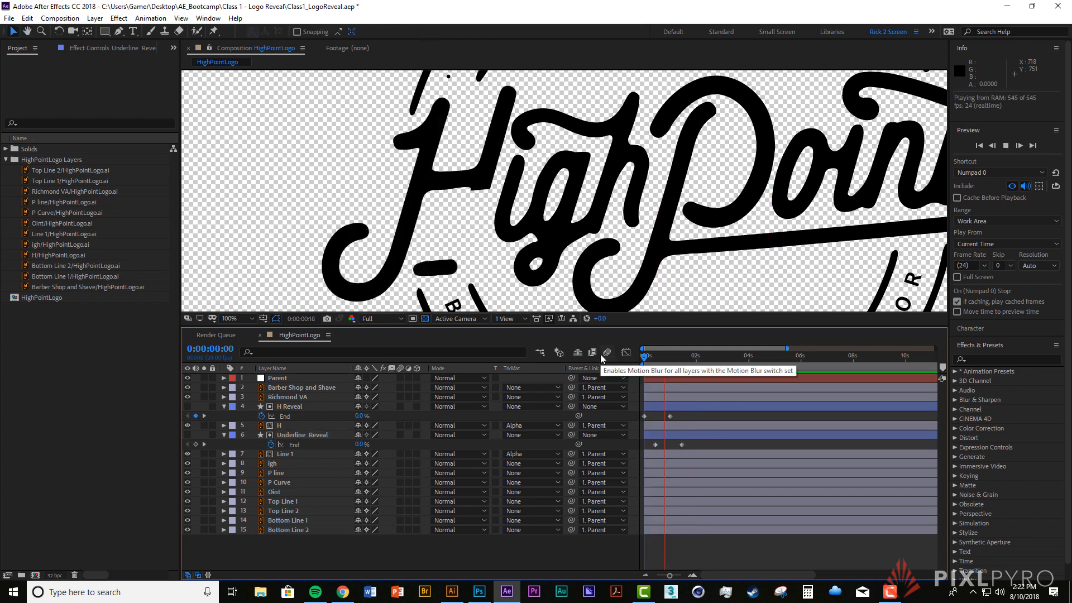
Step: Move the Underline Reveal's last End keyframe right next to its first one to speed up the stroke, and preview it
drag(682, 444, 661, 443)
key(Home)
key(space)
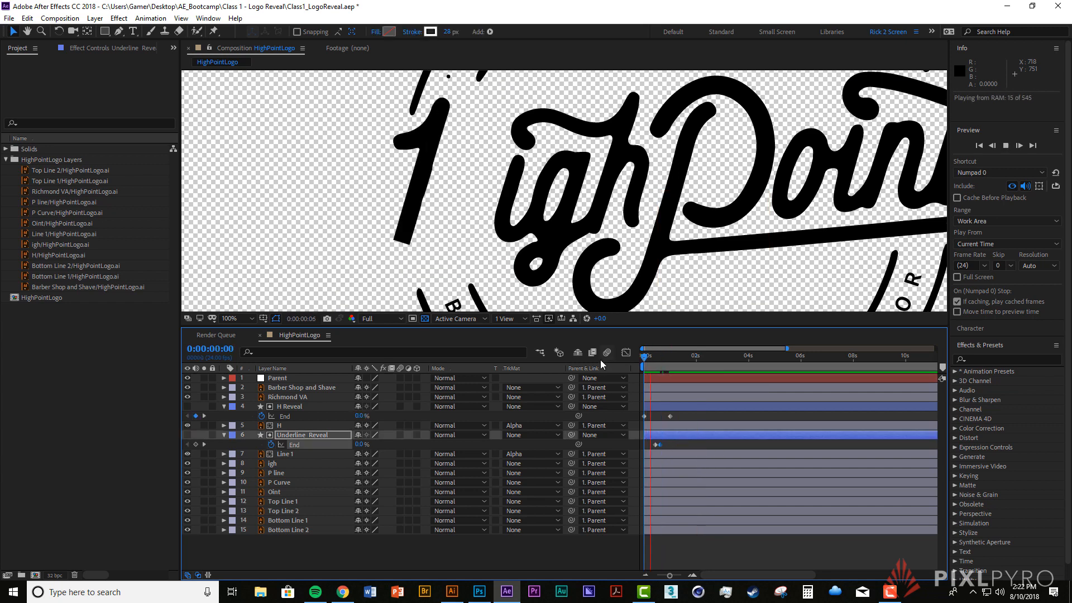
Step: Reposition the Underline Reveal's End keyframes so the stroke finishes at 0:00:01:01 alongside the H, and preview from the start
drag(659, 445, 671, 446)
click(678, 421)
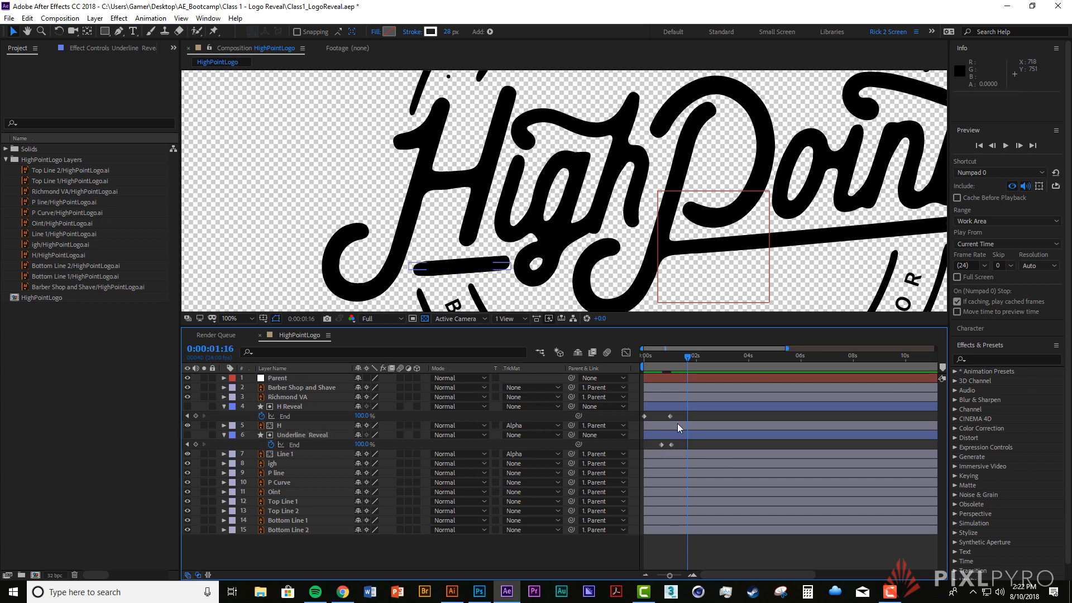
drag(685, 358, 628, 367)
key(space)
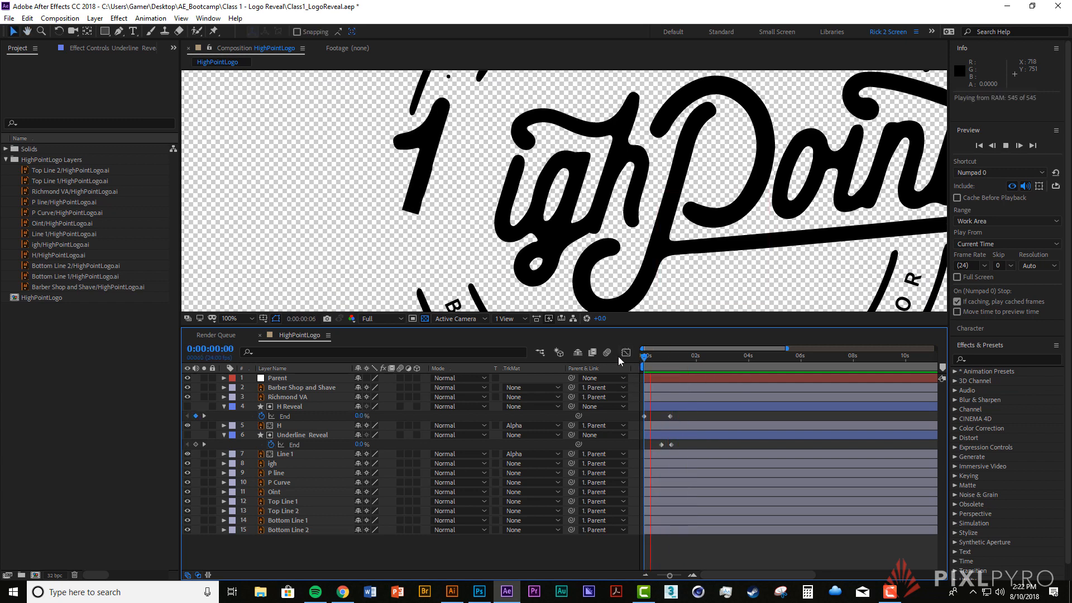
key(space)
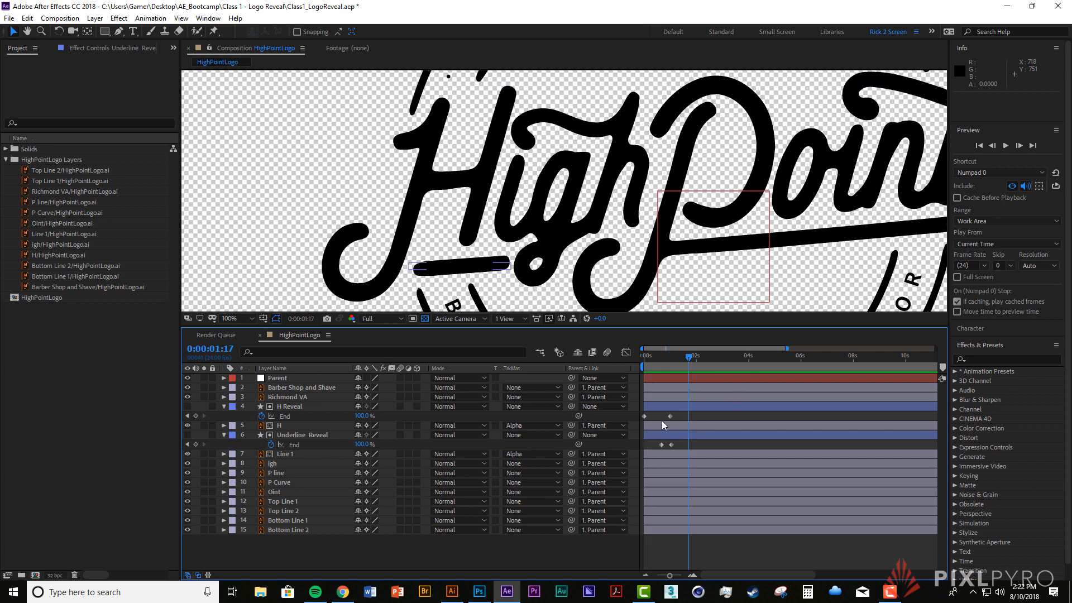
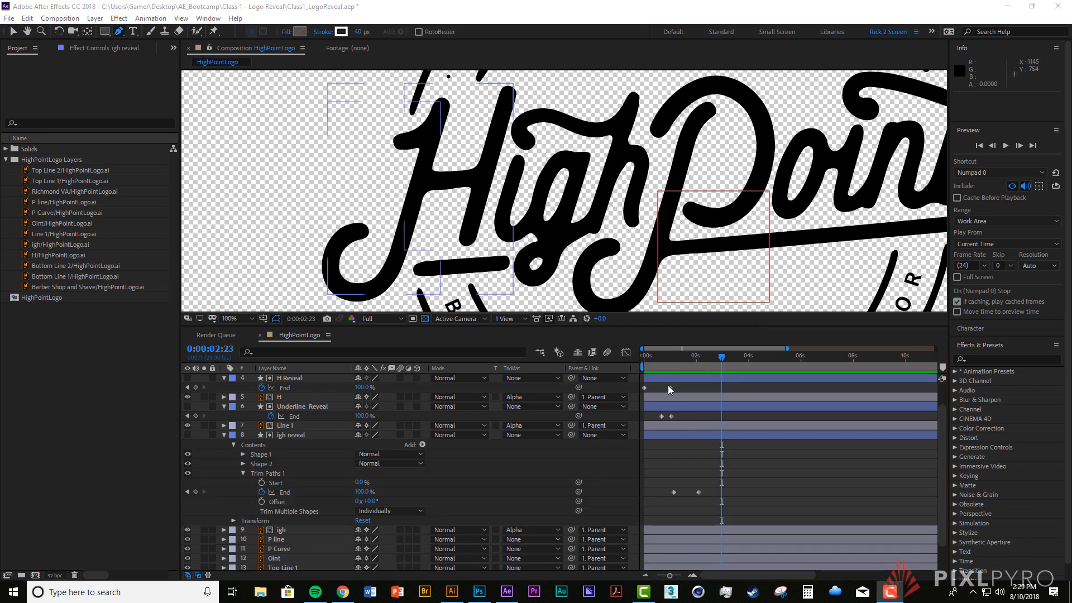
Step: Preview the H, underline and igh reveals, and scrub to 0:00:01:20 to examine how the h is uncovered
drag(682, 357, 634, 362)
key(space)
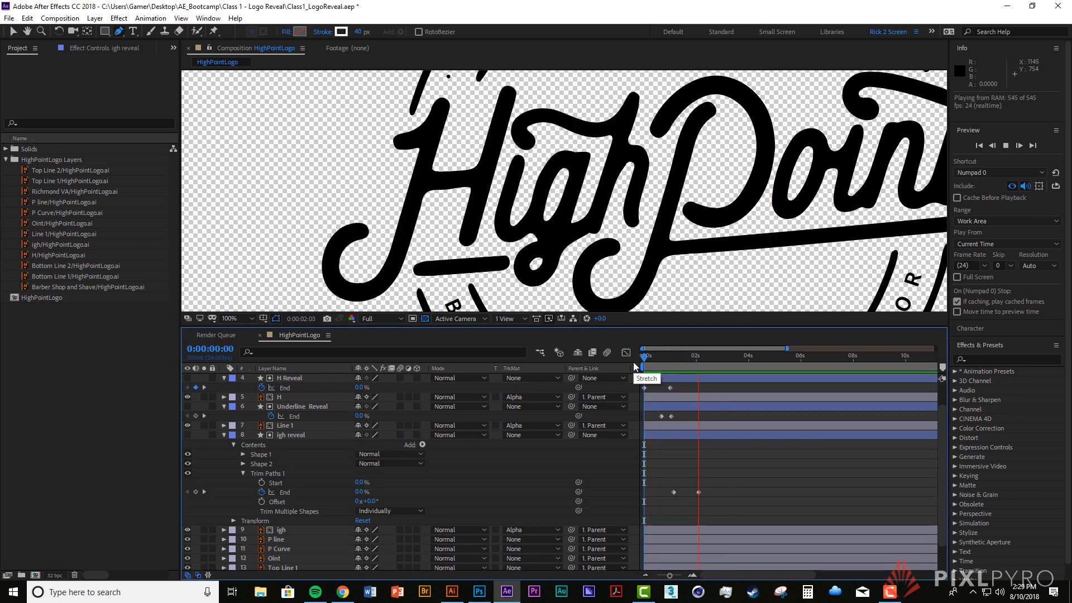
click(669, 361)
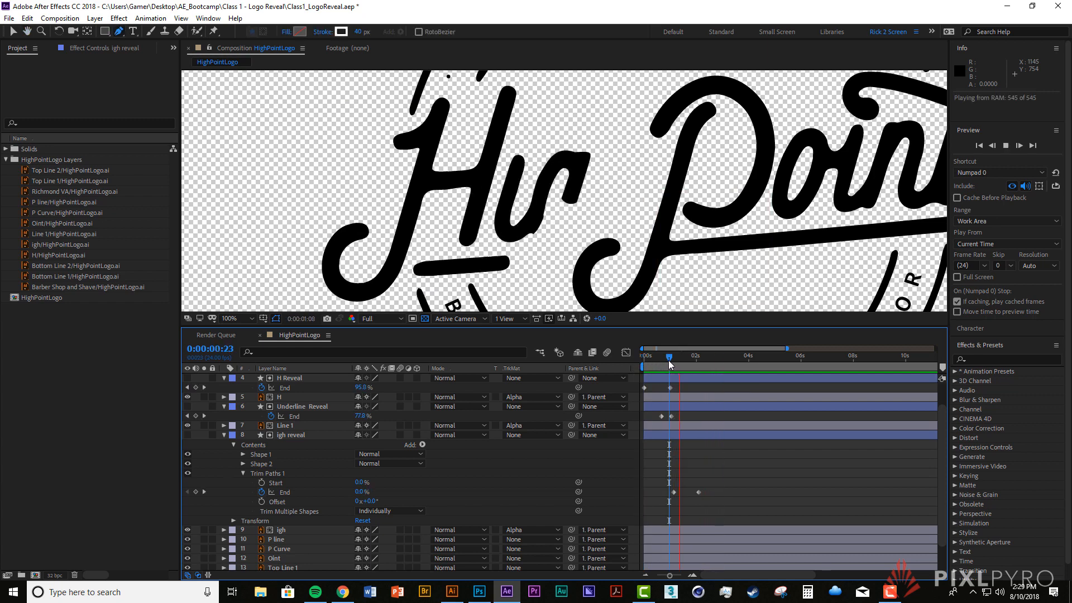
key(g)
click(672, 360)
key(space)
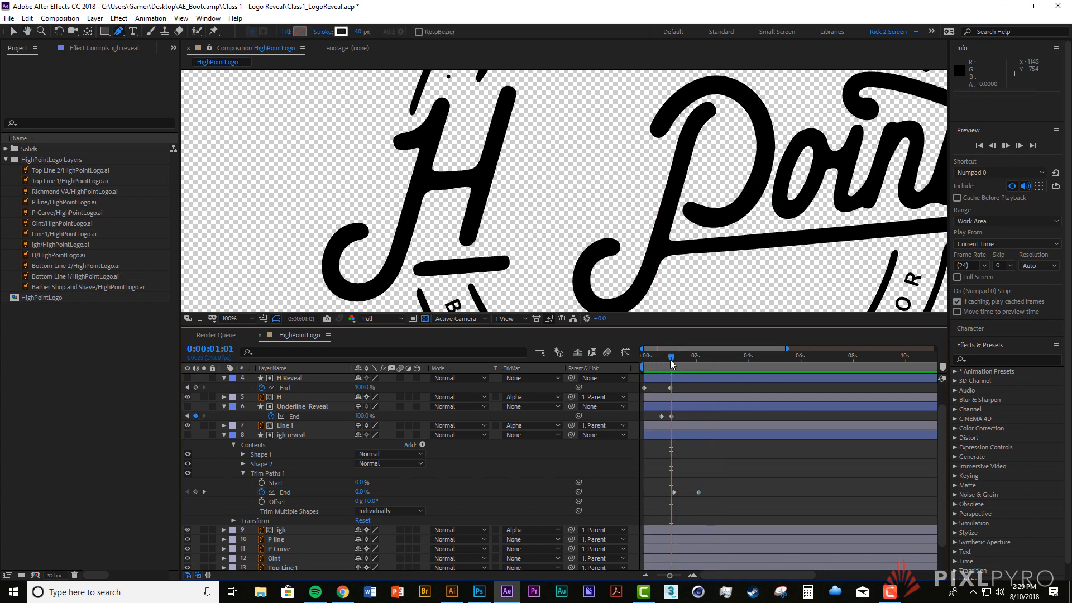
key(space)
drag(673, 358, 693, 357)
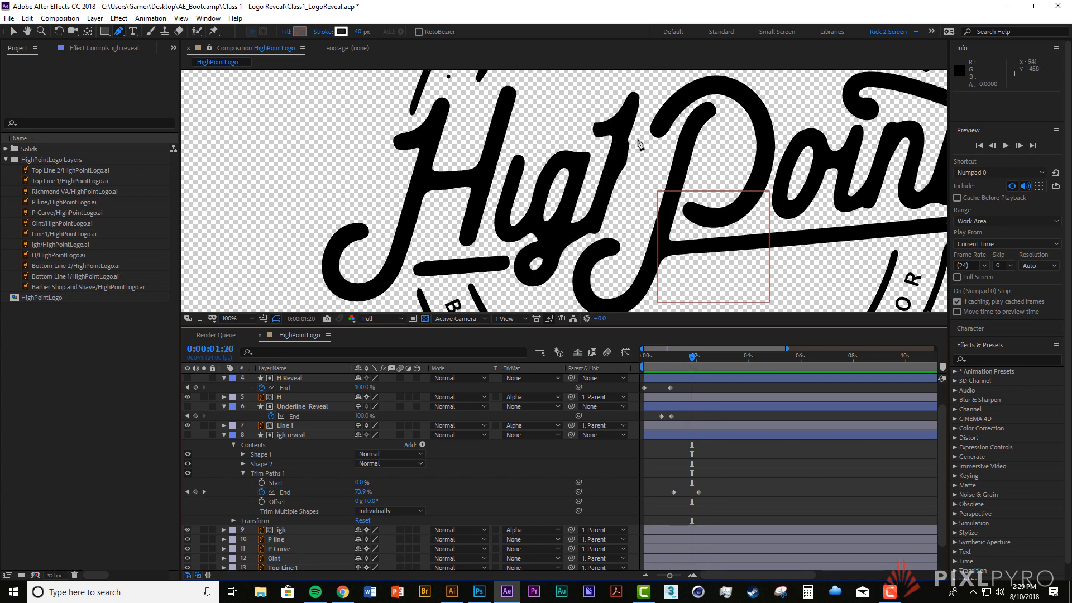
Step: Adjust the igh reveal path's points along the h's stem with the Pen tool, and preview the animation from the start
click(716, 434)
click(693, 436)
key(v)
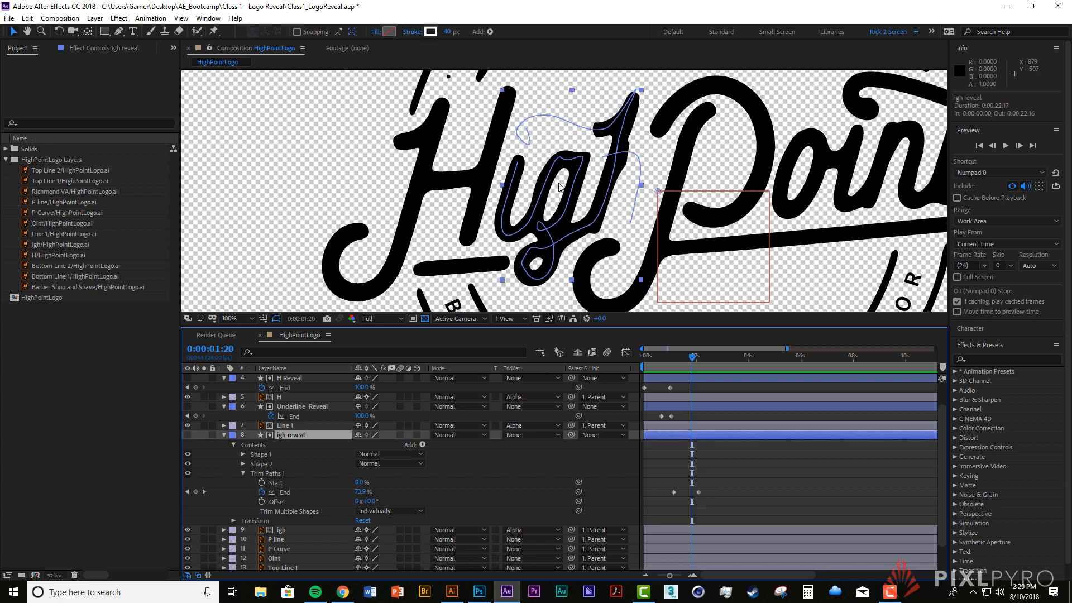
click(116, 31)
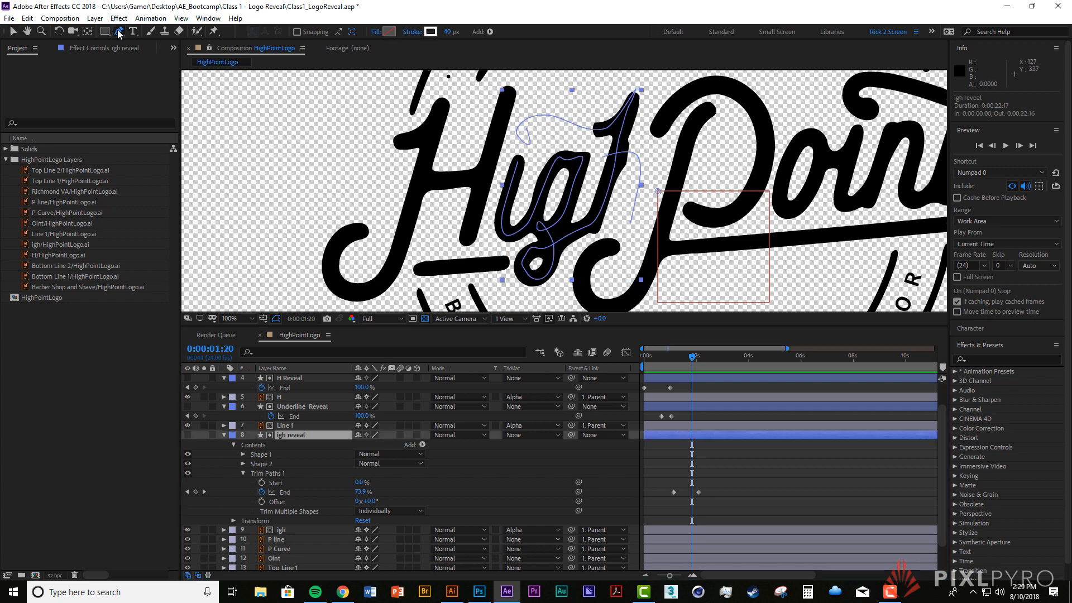
click(614, 163)
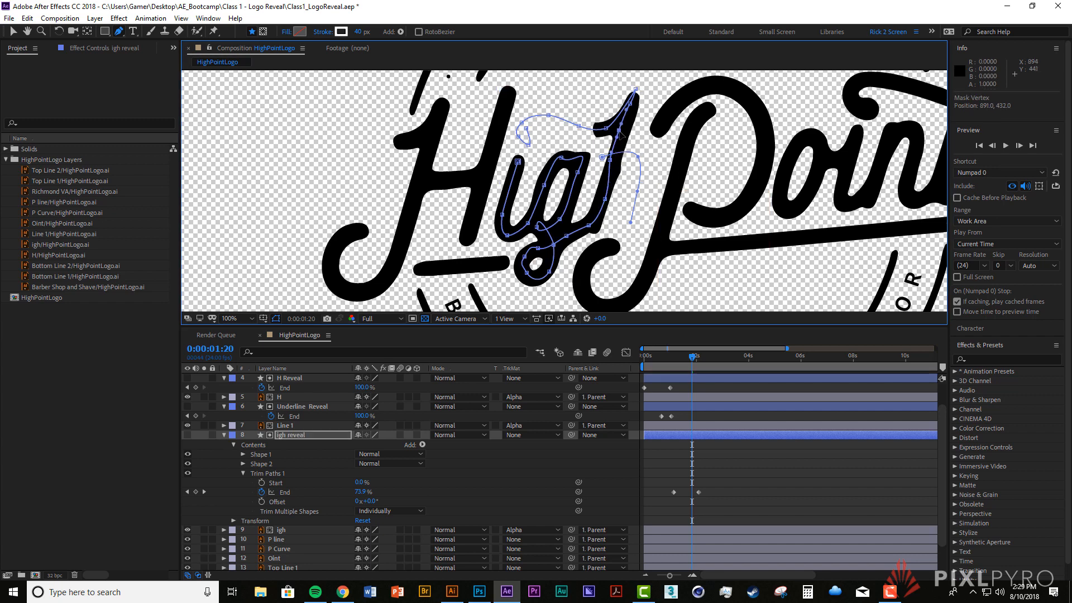
click(601, 204)
drag(693, 361, 628, 349)
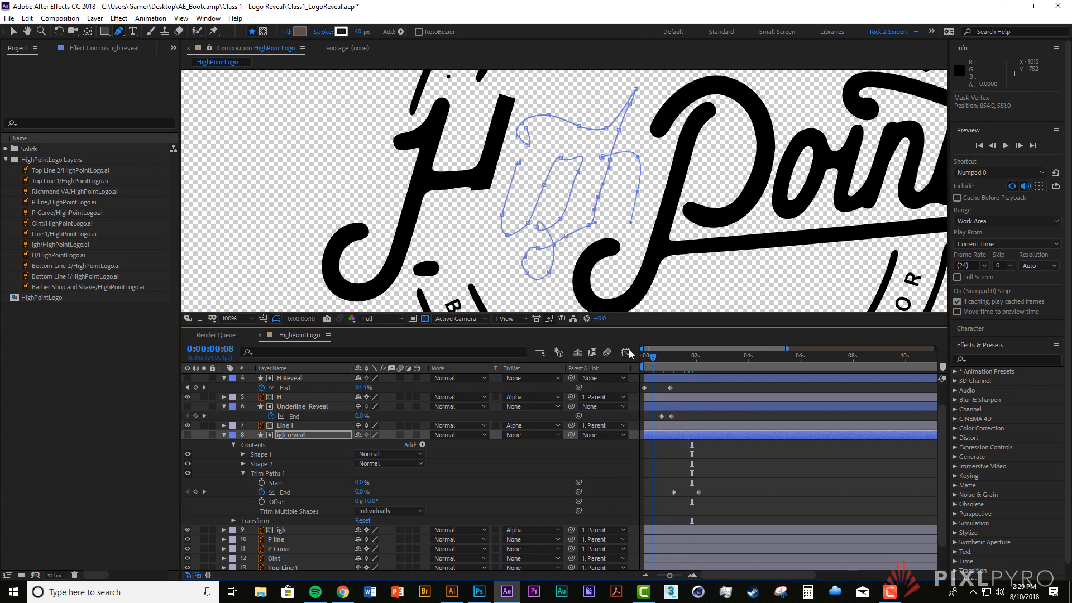
key(space)
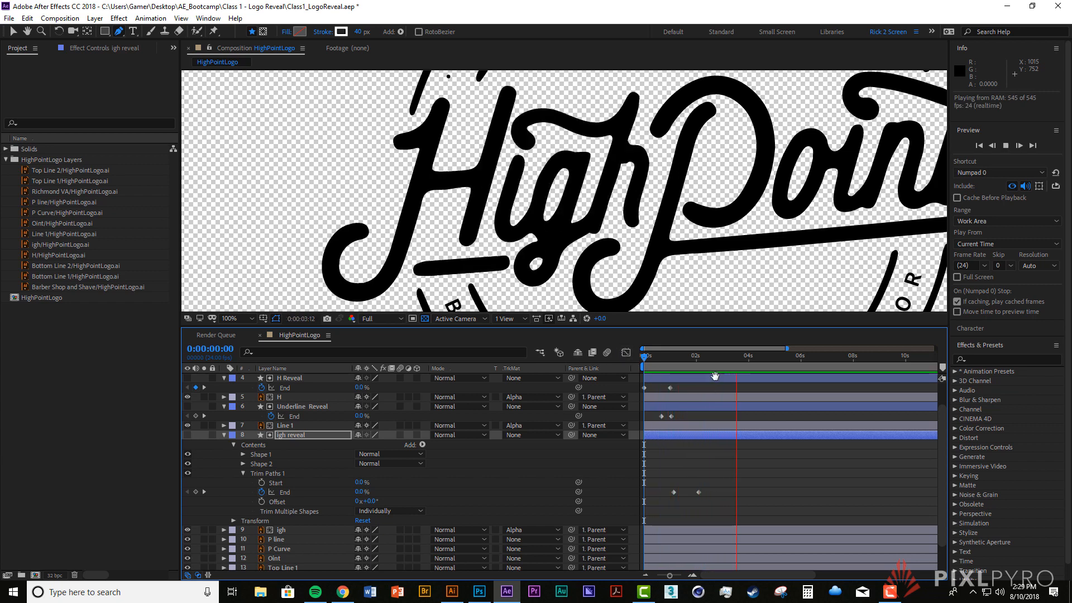
key(space)
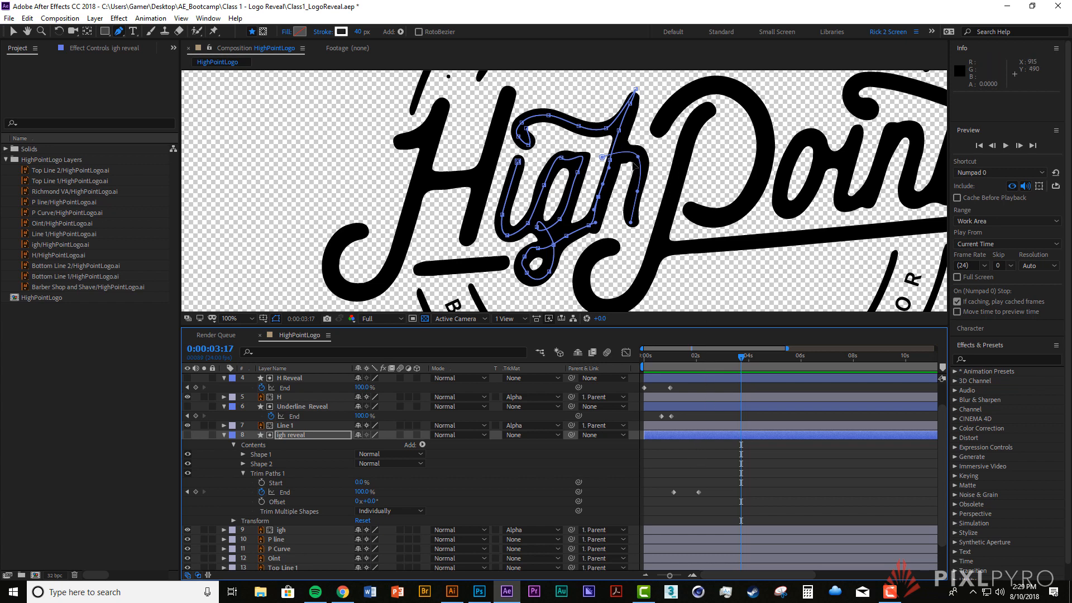
Step: Reshape the igh reveal path around the h's arch, placing its starting point at 860, 513, and preview from 0:00:00:14
drag(638, 156, 640, 163)
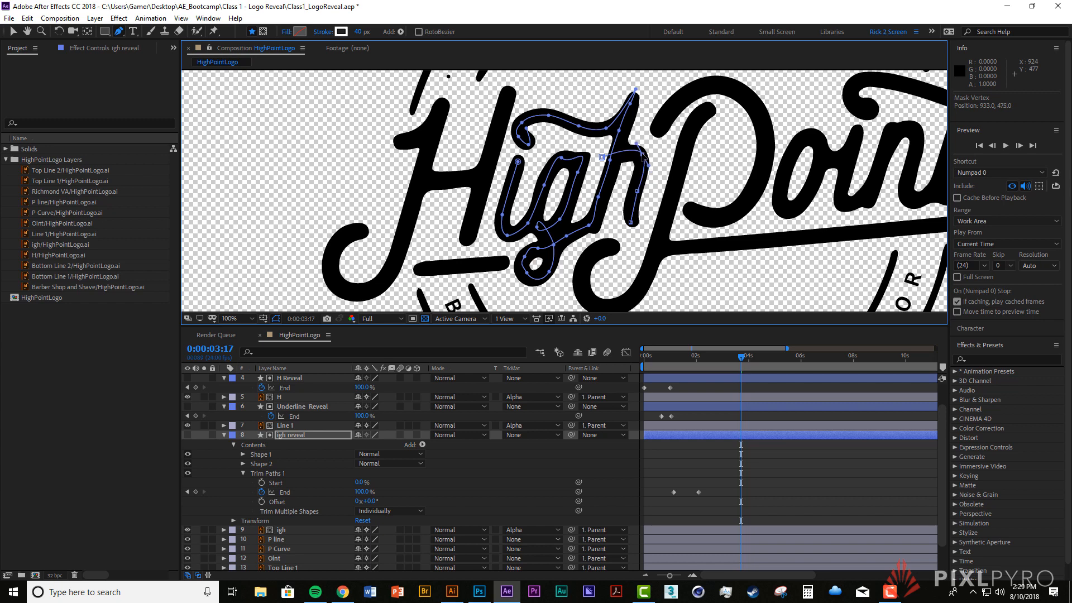
click(606, 163)
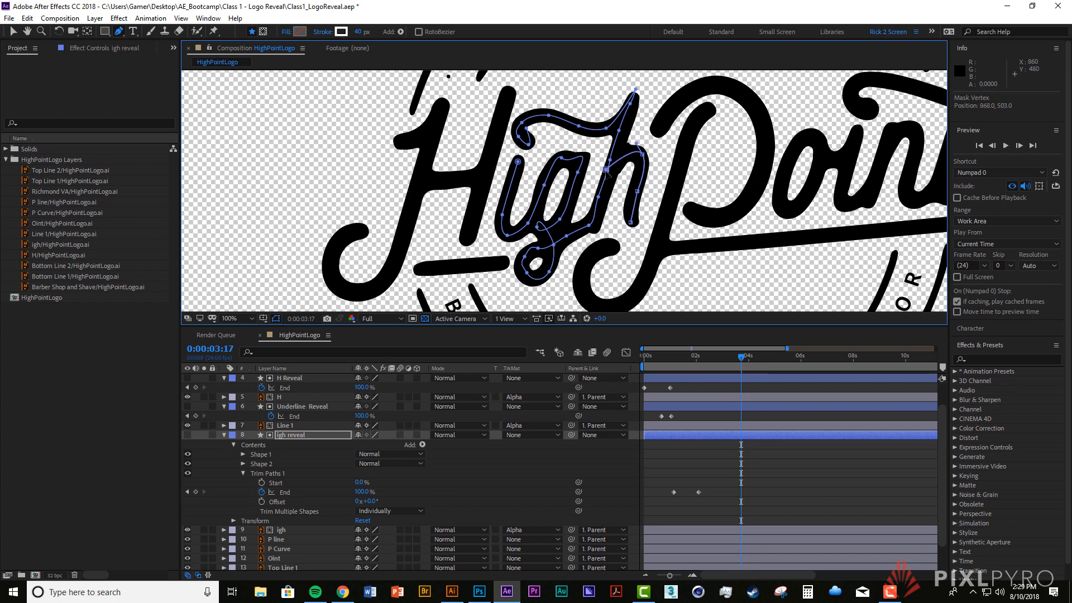
drag(607, 173, 606, 176)
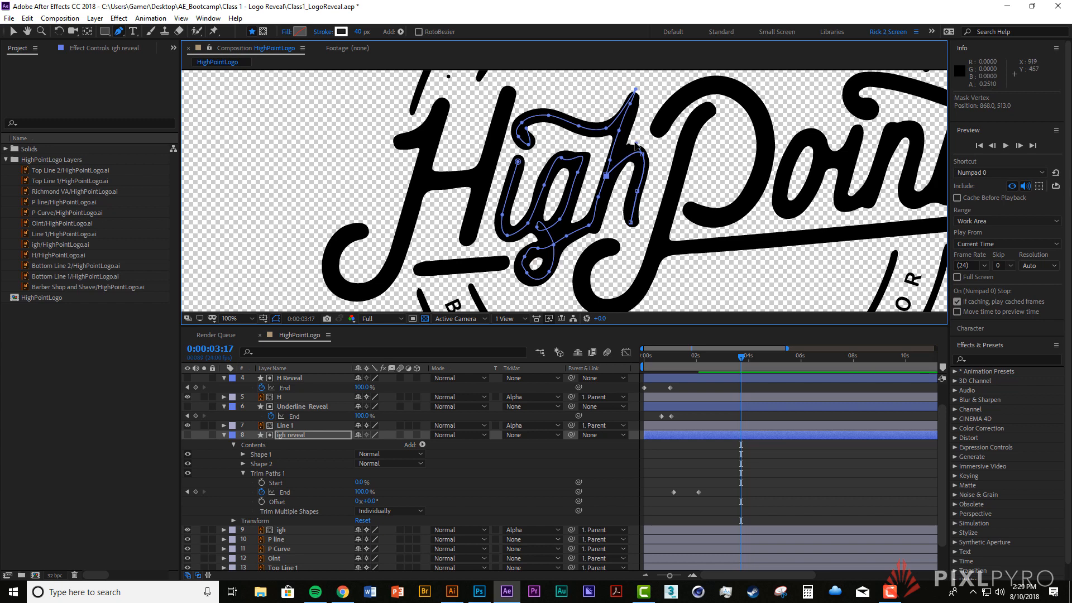
drag(635, 143, 652, 156)
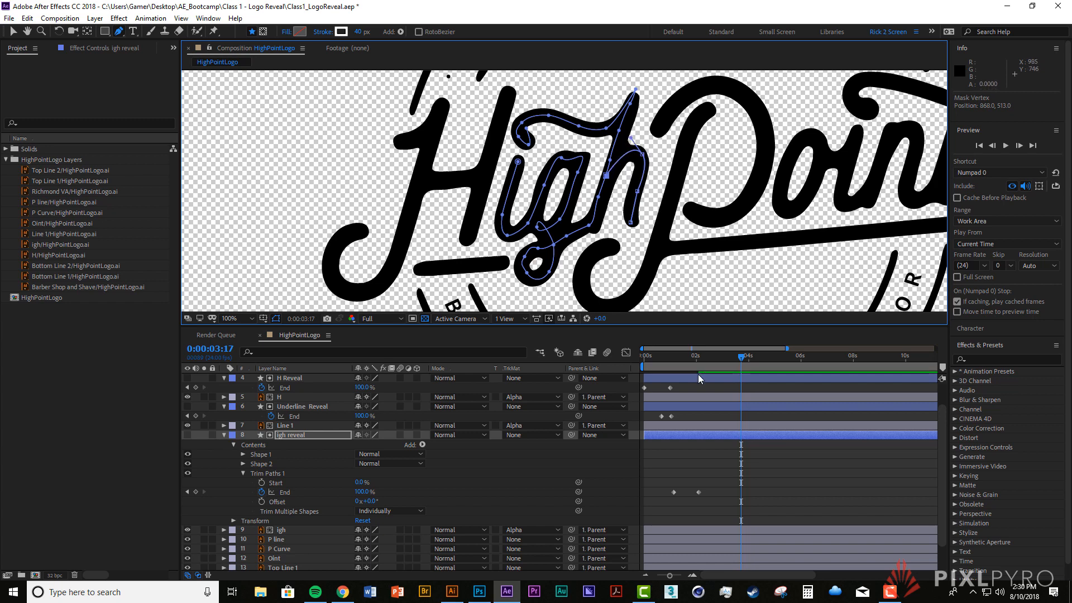
click(659, 356)
key(space)
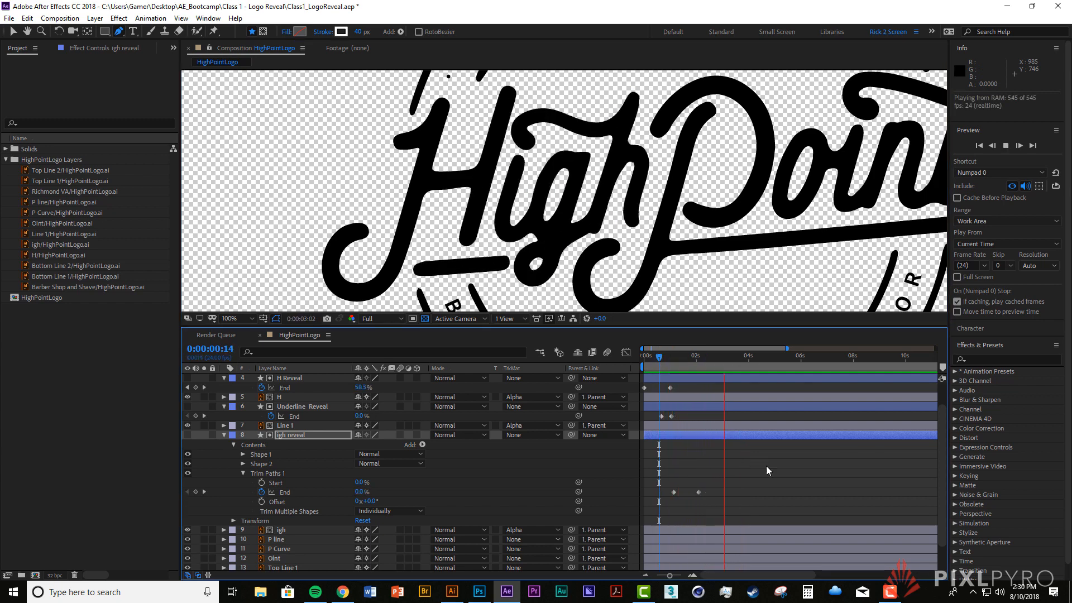
Step: Stop the preview, collapse the igh reveal layer's properties, and save the project
key(space)
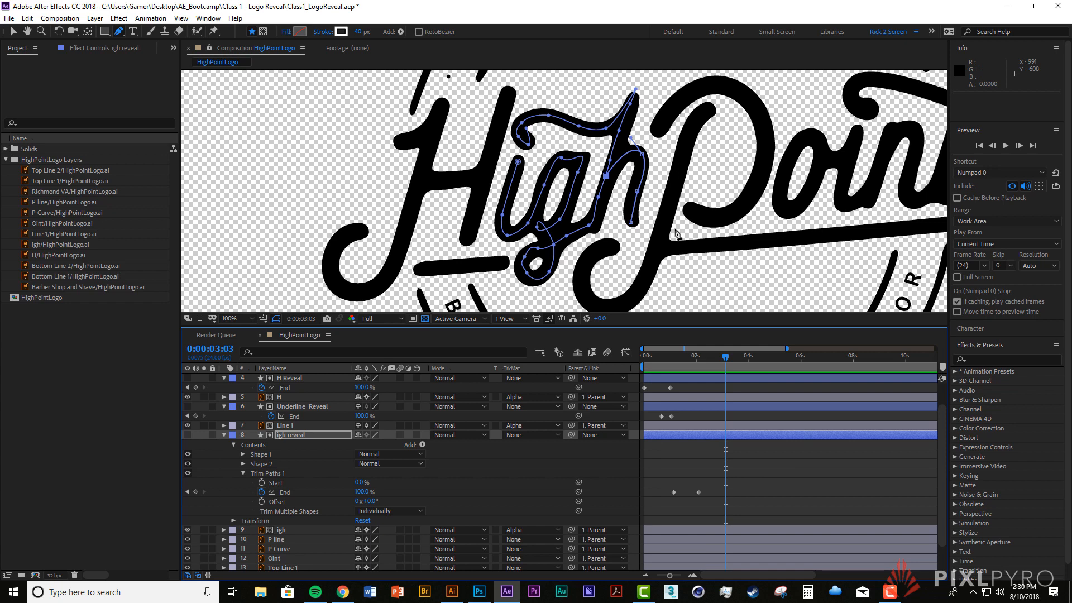
key(h)
drag(676, 234, 603, 225)
key(space)
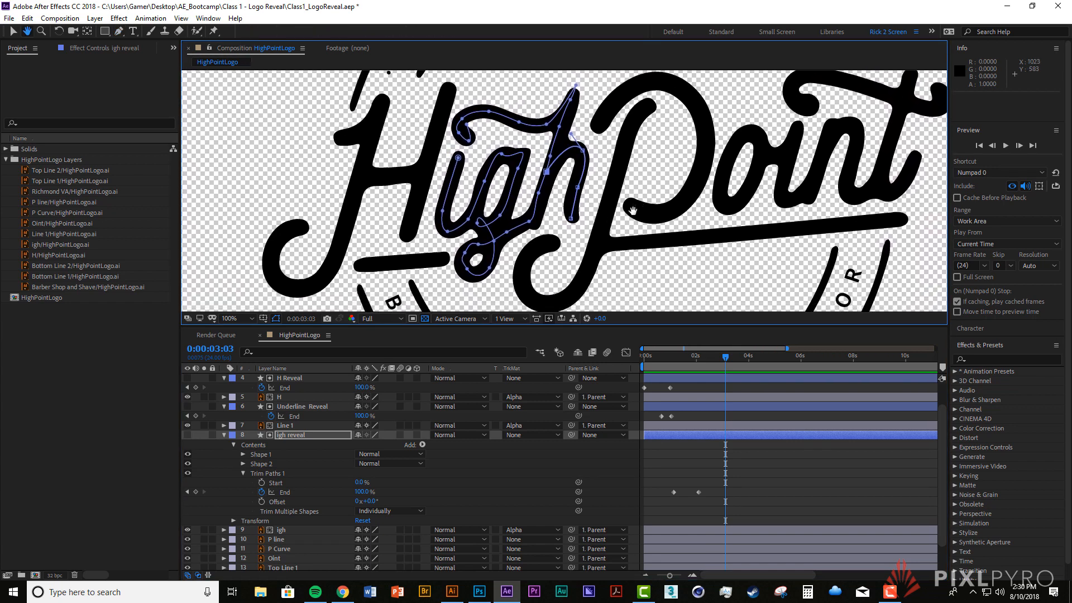
click(717, 437)
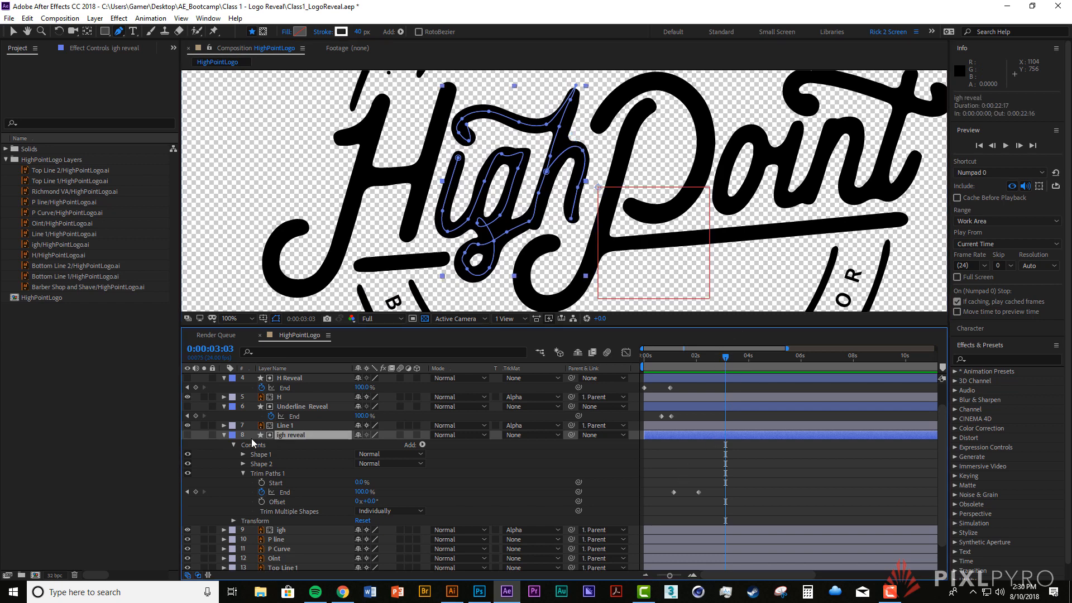
key(u)
key(ctrl+s)
click(727, 448)
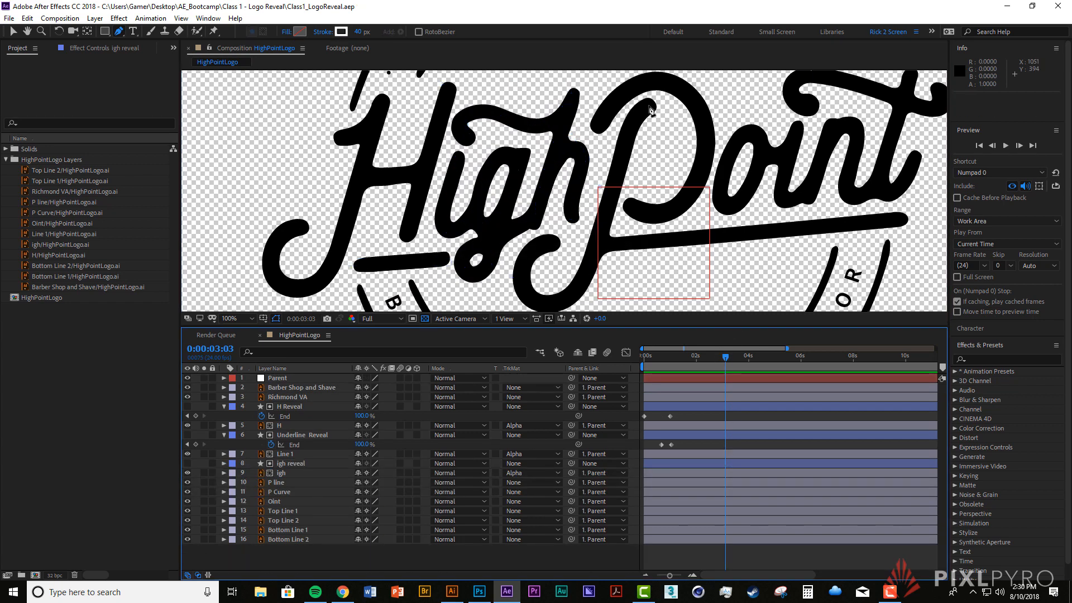
Step: Draw a new shape path with the Pen tool down the P's stem and around its lower hook
click(648, 106)
drag(632, 124, 616, 178)
drag(601, 234, 579, 292)
drag(551, 306, 526, 273)
mouse_move(527, 258)
mouse_down()
mouse_move(528, 212)
mouse_move(563, 215)
mouse_up()
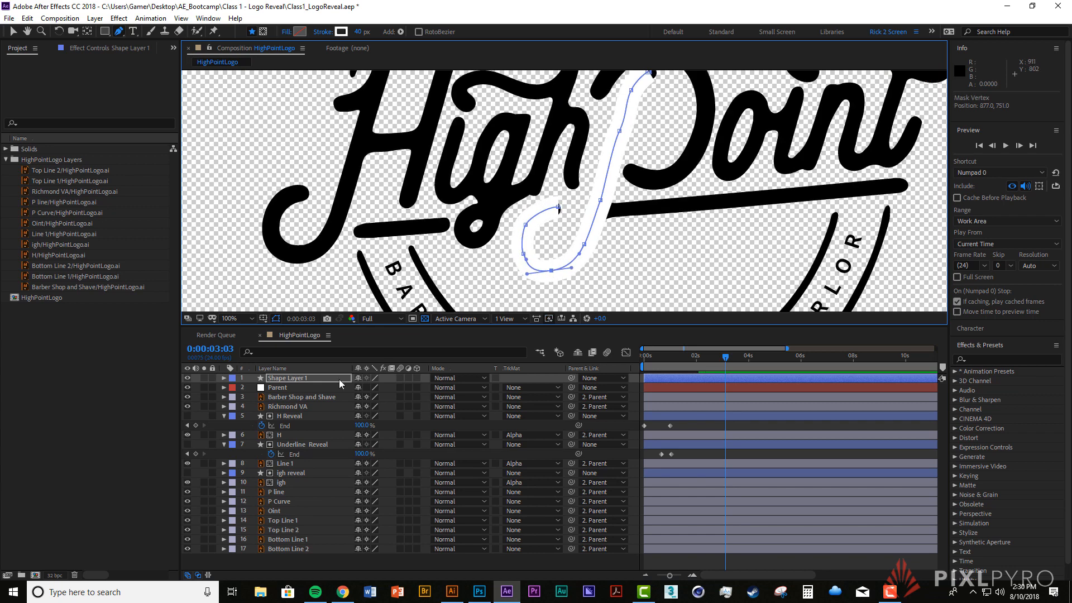
Step: Set the stroke's line cap to Round Cap on the P stem path and fine-tune the path's points
click(224, 378)
click(243, 397)
click(253, 416)
click(391, 464)
click(392, 489)
click(243, 397)
click(739, 377)
drag(651, 73, 635, 100)
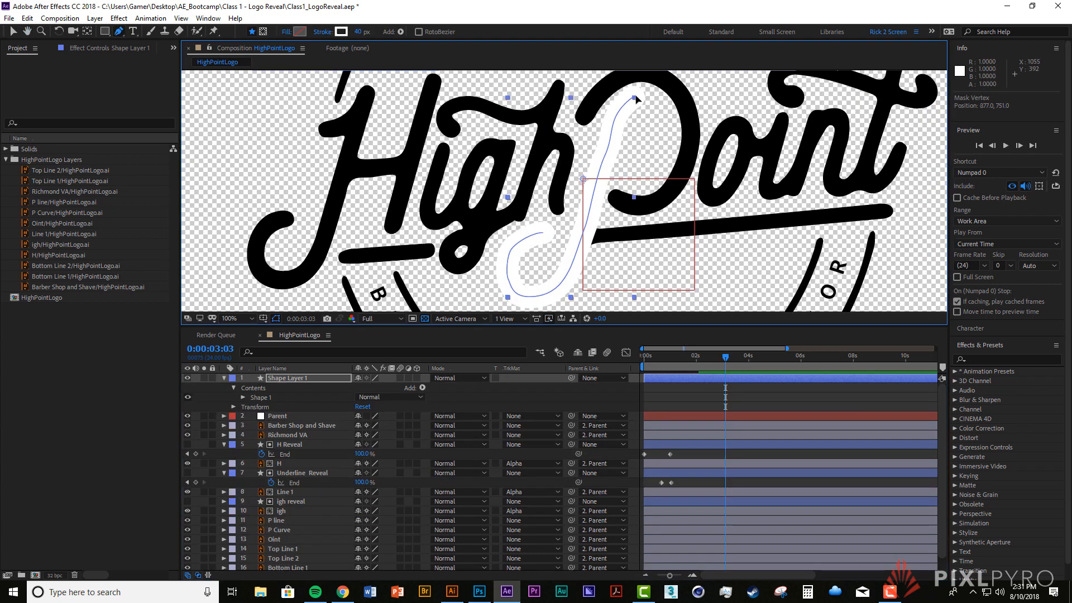
click(636, 99)
drag(604, 157, 603, 159)
Step: Draw a second straight path along the long underline from the P's stem, and order Shape 1 above Shape 2
click(665, 397)
click(570, 237)
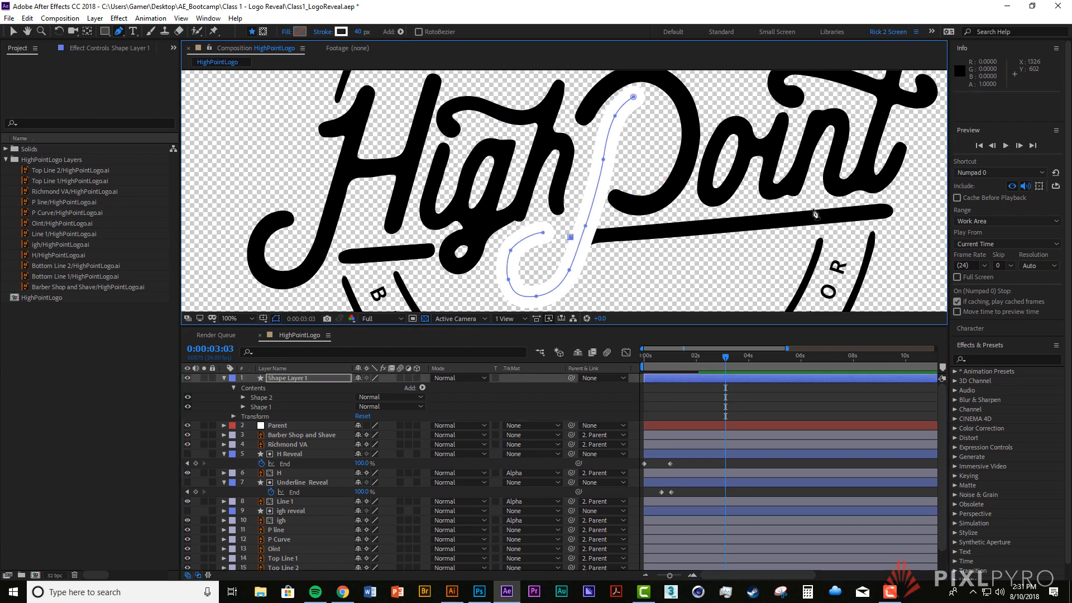
click(903, 210)
drag(261, 407, 258, 392)
Step: Set Shape 2's stroke line cap to Round Cap
click(243, 407)
scroll(257, 412, down, 1)
click(252, 398)
click(391, 445)
click(392, 469)
click(252, 398)
Step: Add Trim Paths trimming shapes Individually, keyframe End from 0% to 100% at 0:00:03:03, and preview the stroke
scroll(284, 438, up, 1)
click(425, 387)
click(454, 328)
scroll(294, 442, down, 1)
click(243, 426)
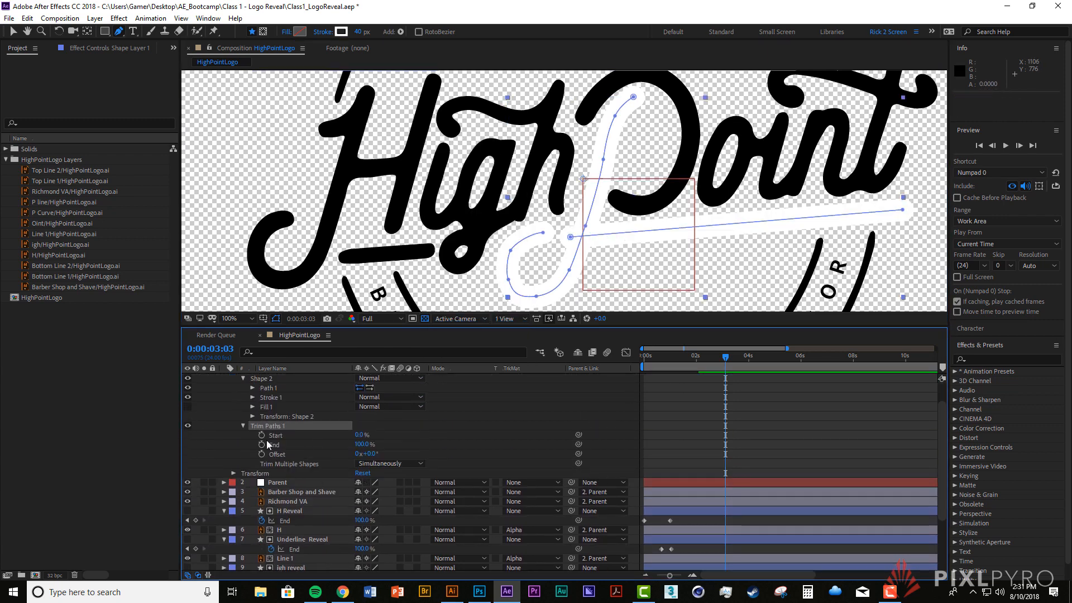
click(262, 445)
drag(725, 357, 710, 358)
drag(362, 445, 302, 445)
click(389, 463)
click(387, 488)
key(space)
drag(710, 358, 745, 357)
key(space)
key(space)
Step: Rename the shape layer as P reveal and place it directly above P line as its alpha matte
scroll(463, 417, up, 1)
click(299, 376)
key(Return)
text(P reveal)
key(Return)
drag(299, 375, 297, 507)
Step: Preview the P reveal, and shift its underline path's starting point slightly left across the P's stem
drag(744, 357, 719, 364)
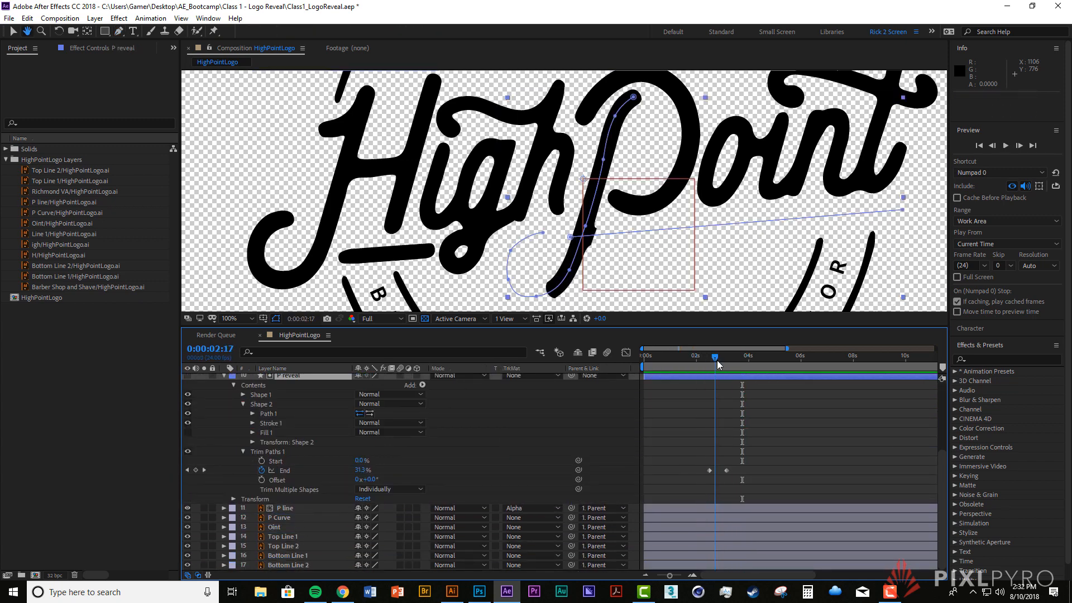
key(space)
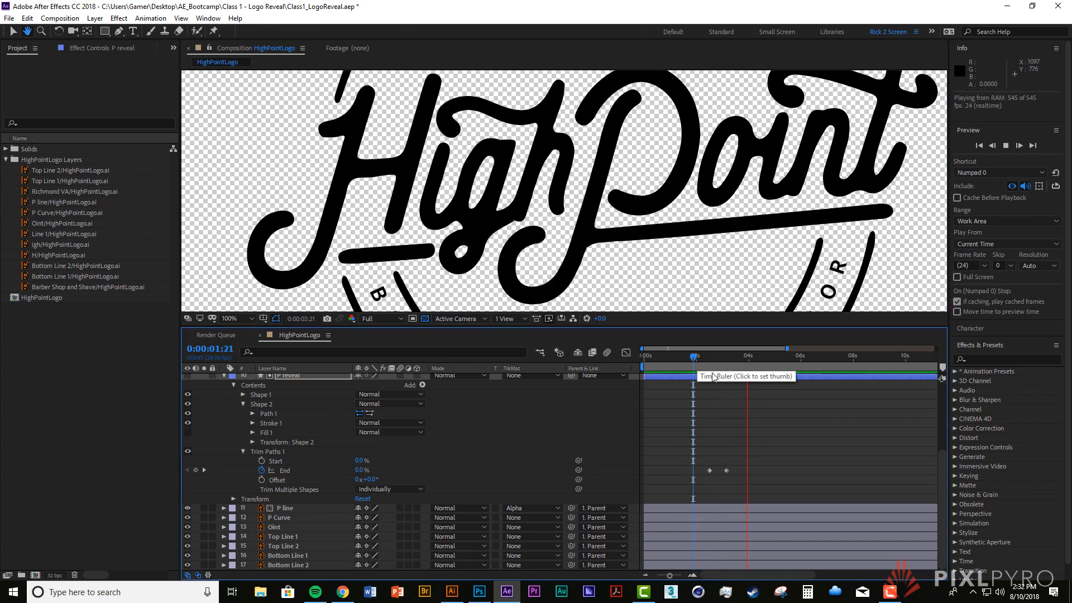
key(space)
click(693, 356)
key(space)
key(space)
drag(556, 239, 566, 239)
click(702, 356)
key(space)
key(space)
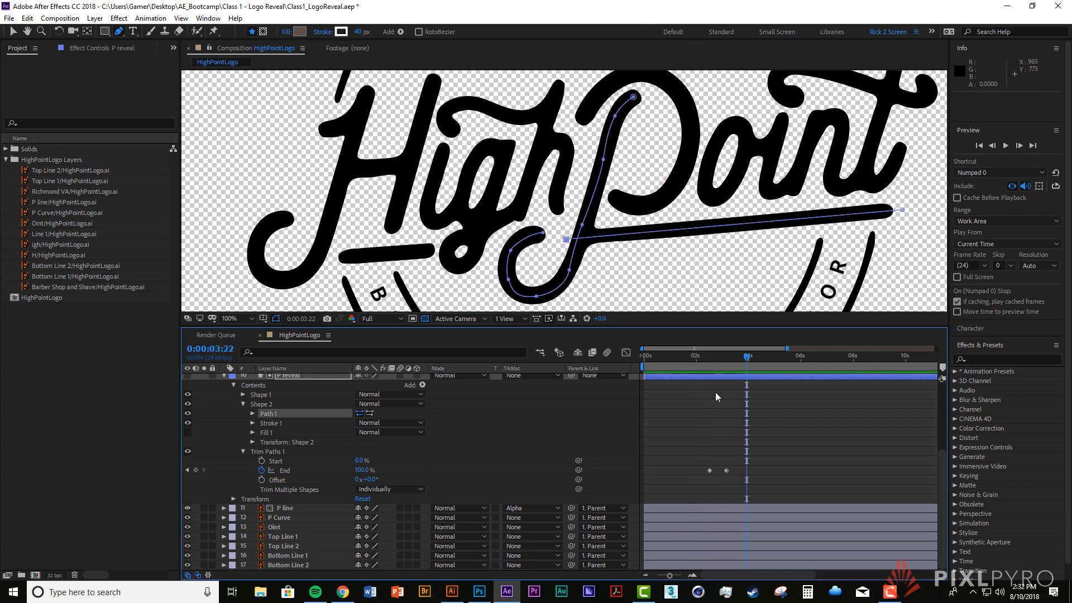
Step: Collapse the P reveal layer and draw a new shape path around the P's curved bowl with the Pen tool
scroll(716, 392, up, 1)
click(294, 406)
key(u)
click(687, 562)
drag(585, 115, 568, 131)
click(569, 132)
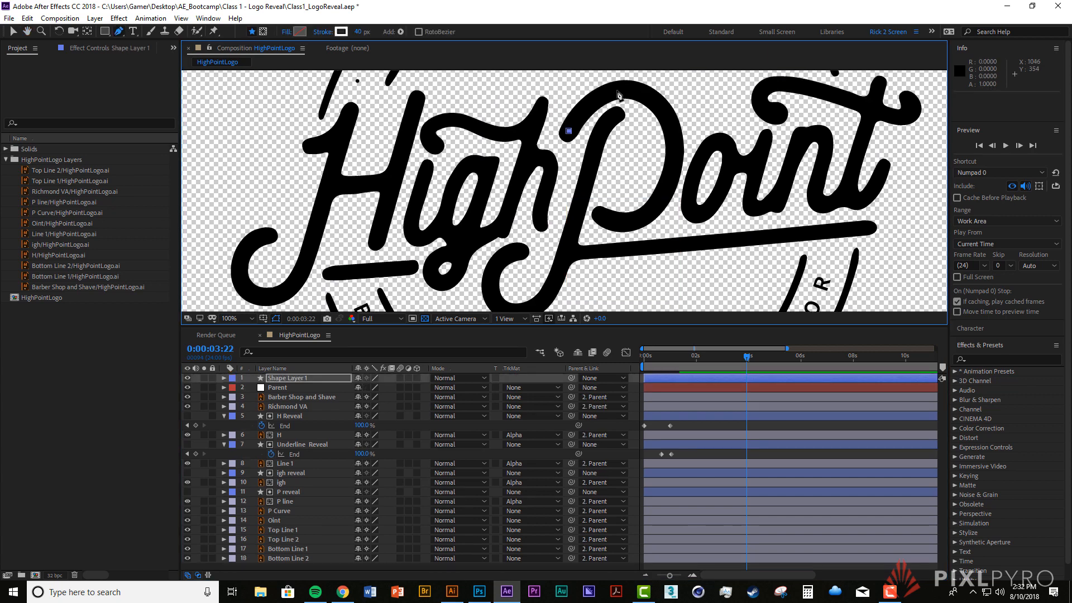
drag(623, 88, 640, 90)
drag(658, 106, 665, 115)
drag(677, 138, 663, 192)
Step: Rename the new shape layer as p cruve and set its stroke's line cap to Round Cap
click(286, 379)
key(Return)
text(p cruve)
key(Return)
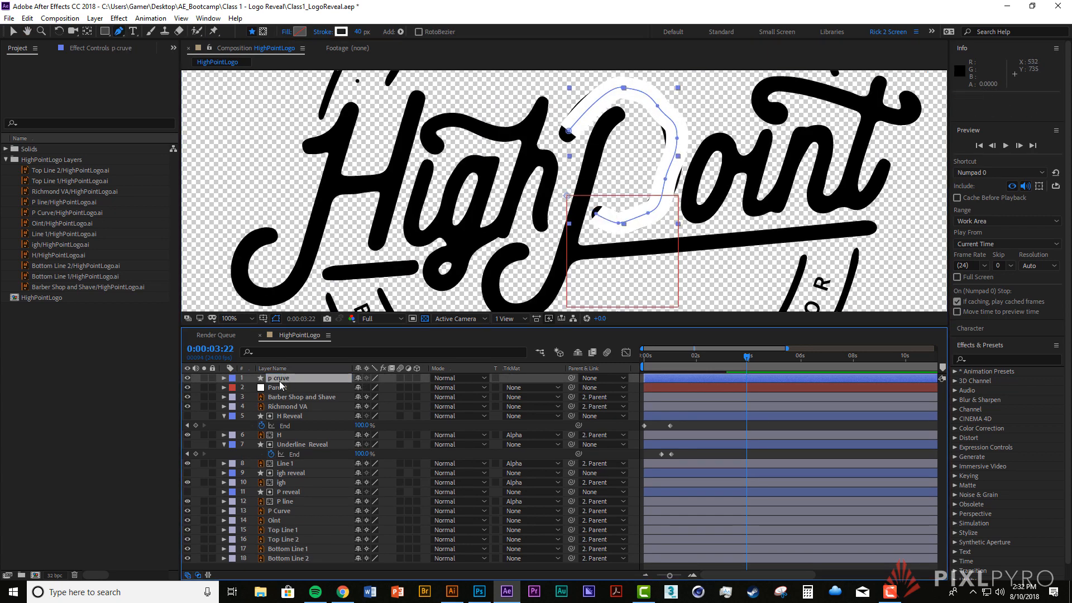
click(224, 378)
click(243, 398)
click(252, 417)
click(390, 464)
click(386, 488)
Step: Adjust the p cruve path's points so the stroke covers the P's bowl
drag(568, 132, 566, 133)
drag(607, 86, 623, 89)
mouse_move(658, 106)
mouse_down()
mouse_move(675, 144)
mouse_move(667, 184)
mouse_move(645, 213)
mouse_move(618, 222)
mouse_up()
Step: Add Trim Paths to p cruve and keyframe its End from 0% at 0:00:02:23 to 100% at 0:00:03:22
click(423, 389)
click(450, 330)
click(243, 520)
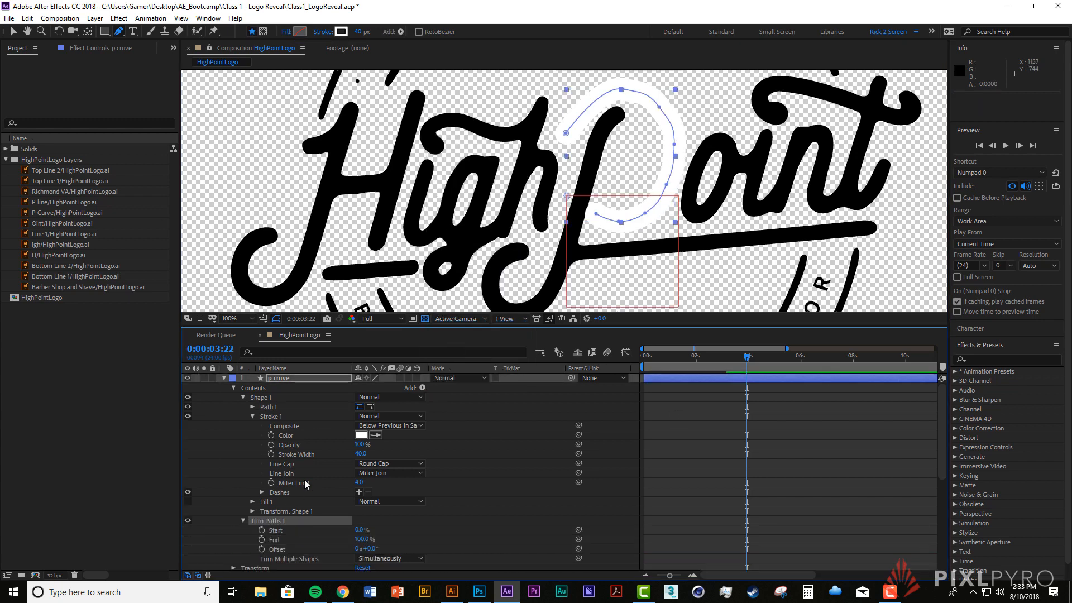
scroll(305, 482, down, 3)
click(261, 455)
drag(746, 356, 722, 355)
drag(361, 455, 305, 454)
key(v)
click(461, 431)
scroll(464, 431, up, 3)
click(224, 379)
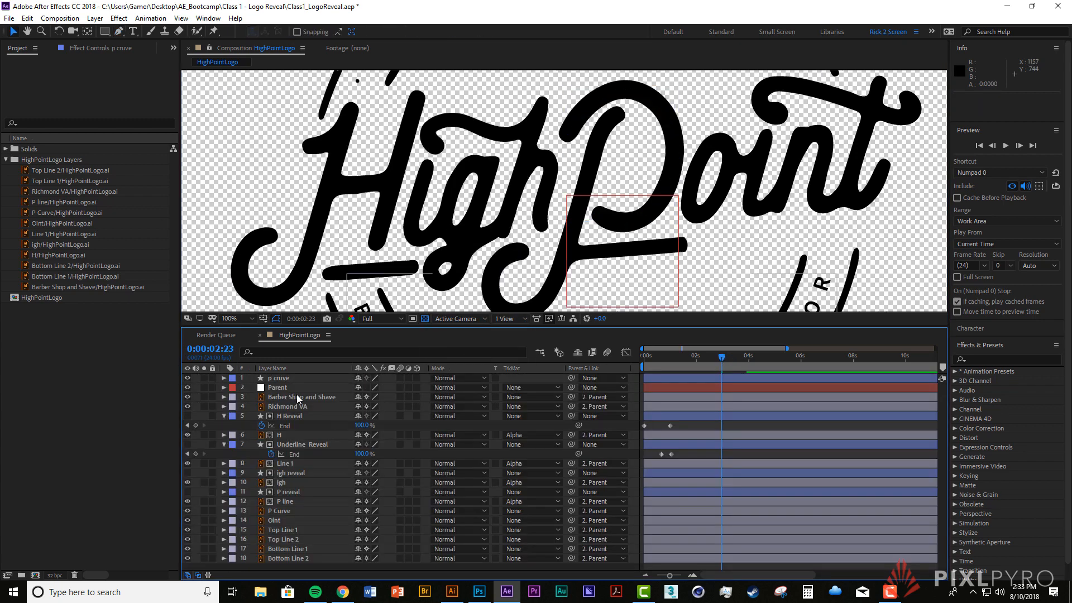
Step: Place p cruve directly above P Curve, set P Curve's track matte to Alpha, and preview the reveal
drag(296, 379, 307, 506)
click(308, 512)
click(532, 511)
click(536, 463)
drag(721, 357, 696, 357)
key(space)
key(space)
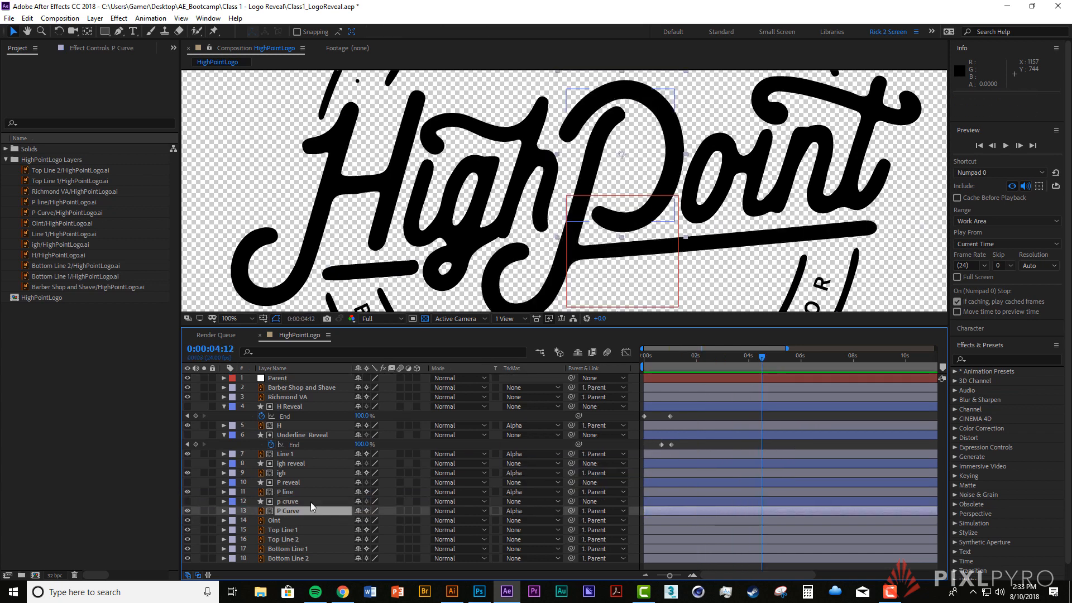
Step: Show the keyframes of p cruve, P reveal and igh reveal, and move p cruve's End keyframes earlier to match P reveal
click(309, 502)
key(u)
click(728, 483)
key(u)
click(731, 463)
key(u)
drag(747, 530, 731, 530)
Step: Preview the P stem and curve reveals together, and save the project
drag(762, 357, 710, 360)
key(space)
key(space)
key(space)
key(space)
click(644, 531)
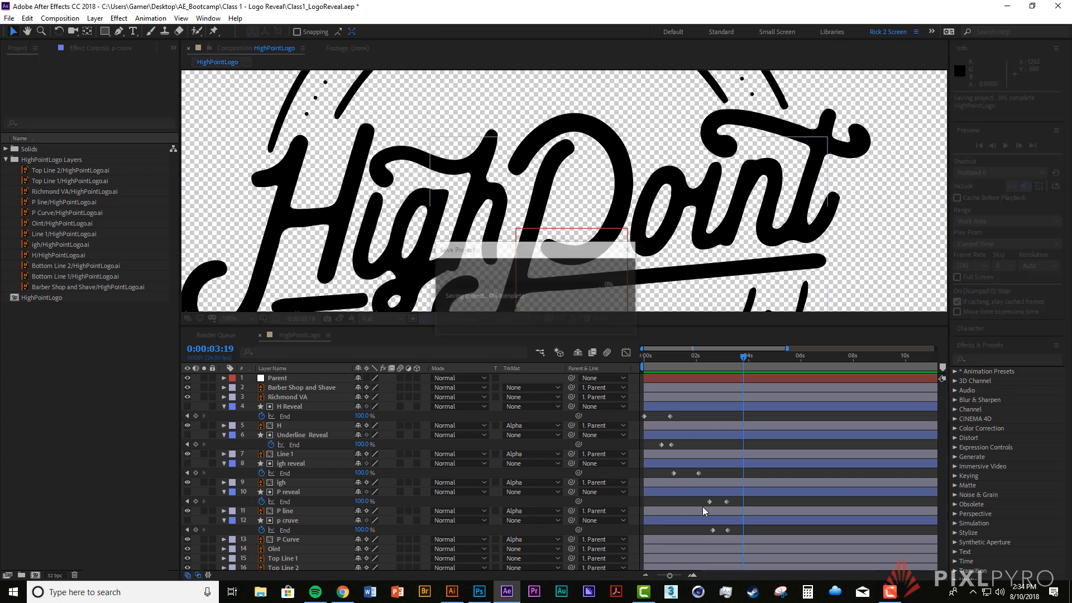
Step: Trace the o, i, n and the t's stem as one continuous shape path with the Pen tool
key(g)
drag(680, 186, 664, 172)
drag(654, 182, 648, 192)
drag(641, 211, 639, 221)
drag(639, 235, 657, 248)
drag(666, 236, 670, 228)
drag(675, 217, 711, 186)
drag(716, 174, 706, 169)
drag(700, 226, 700, 231)
drag(704, 239, 721, 237)
drag(730, 228, 734, 223)
drag(740, 213, 776, 186)
drag(769, 205, 767, 211)
drag(765, 224, 766, 230)
drag(772, 240, 800, 211)
drag(801, 205, 802, 200)
drag(805, 184, 821, 145)
drag(822, 139, 824, 134)
drag(825, 124, 828, 118)
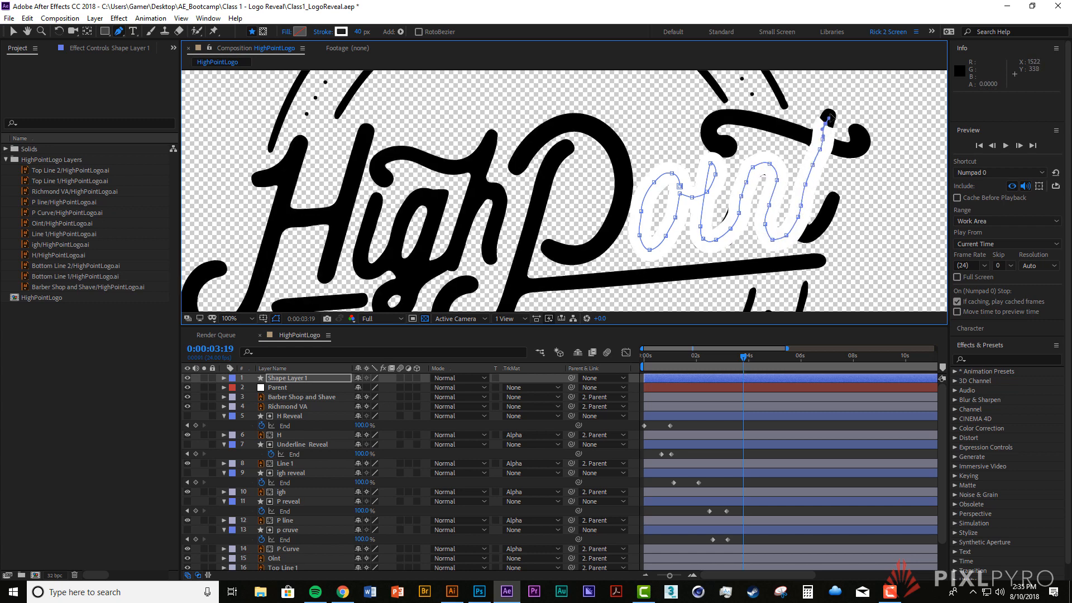
click(830, 110)
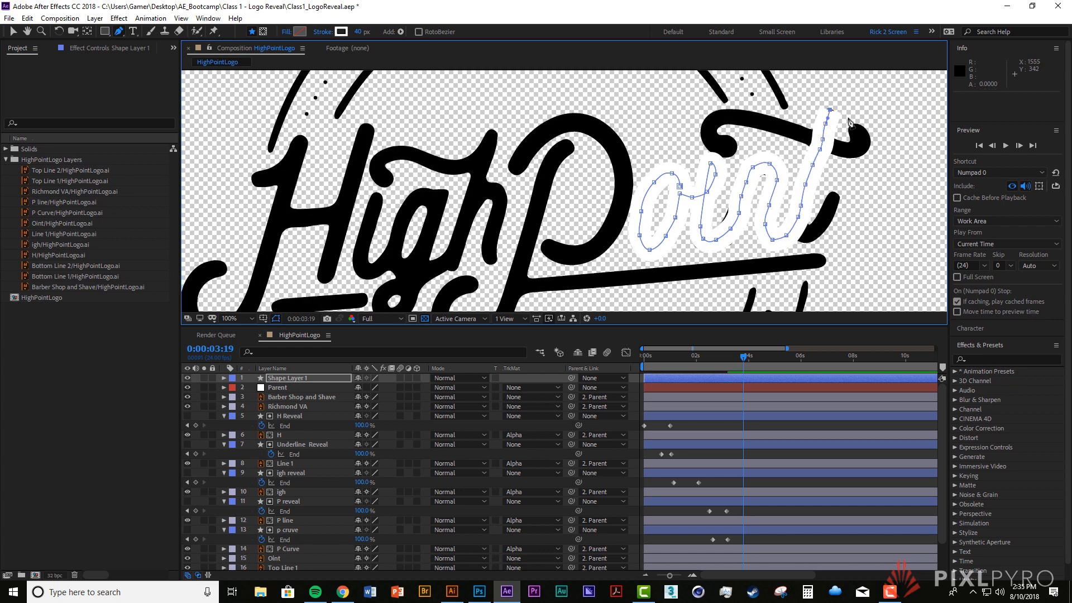
Step: Continue the path from the t's stem around its crossbar flourish, ending in the curl at the crossbar's left end
click(816, 139)
drag(836, 148, 860, 149)
drag(866, 138, 854, 142)
click(853, 126)
drag(843, 157, 796, 132)
drag(781, 126, 774, 124)
drag(742, 120, 713, 117)
drag(707, 132, 707, 138)
drag(713, 146, 717, 151)
drag(728, 156, 735, 140)
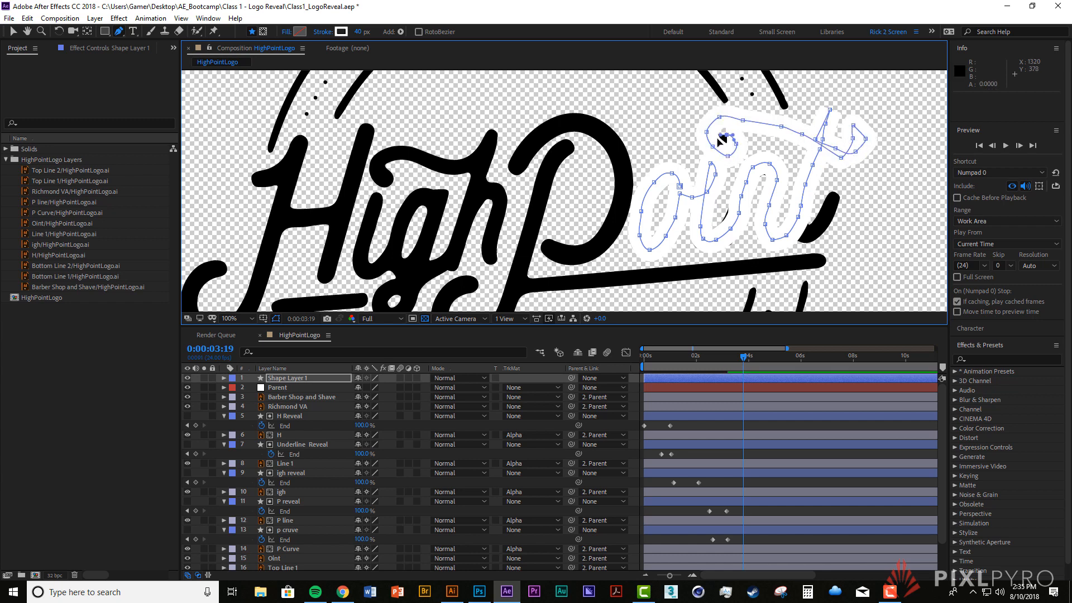
Step: Draw a second path on the same shape layer along the t's lower tail
click(759, 385)
click(759, 378)
click(781, 219)
drag(807, 237, 812, 237)
drag(819, 229, 822, 225)
drag(827, 215, 830, 211)
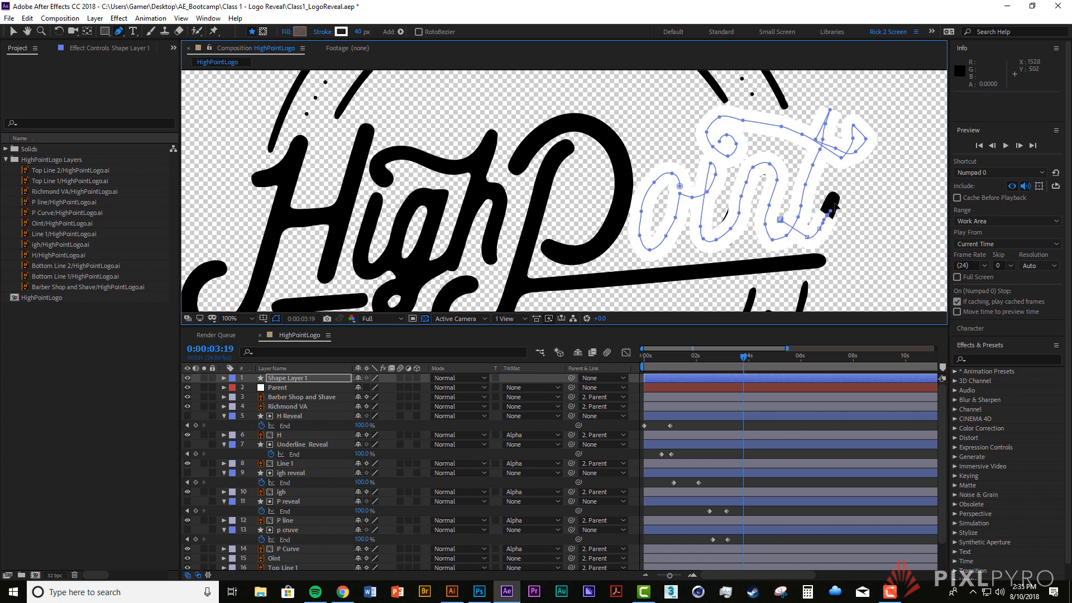
click(837, 192)
Step: Rename the shape layer as oint reveal and expand its contents
click(301, 379)
key(Return)
text(oint reveal)
key(Return)
click(224, 378)
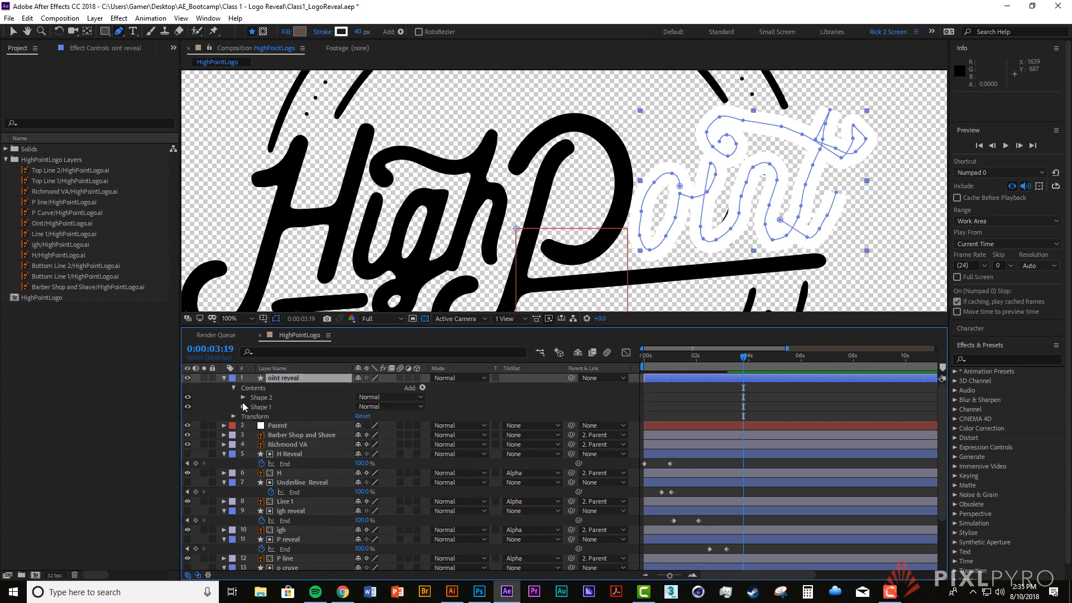
Step: Add a Trim Paths operator to the contents of the oint reveal layer, covering both shapes
click(243, 397)
click(252, 417)
click(374, 464)
click(243, 397)
click(243, 406)
click(243, 407)
click(254, 388)
click(423, 388)
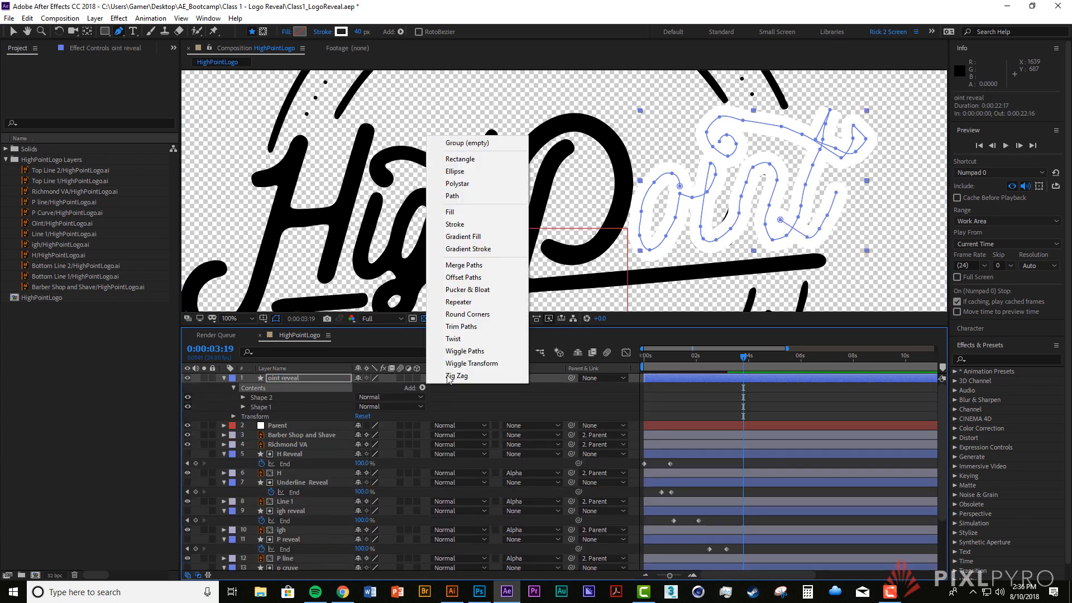
click(464, 325)
Step: Keyframe the Trim Paths End value at 100% at the current time and at 0% about 13 frames earlier
click(243, 416)
click(261, 436)
key(Page_Up)
key(Page_Up)
key(Page_Up)
key(Page_Up)
key(Page_Up)
key(Page_Up)
key(Page_Up)
key(Page_Up)
key(Page_Up)
key(Page_Up)
key(Page_Up)
key(Page_Up)
key(Page_Up)
drag(362, 435, 307, 435)
Step: Set Trim Multiple Shapes to Individually on the oint reveal layer and preview the stroke animation
click(390, 454)
click(385, 478)
click(736, 401)
key(space)
key(space)
Step: Move Shape 1 above Shape 2 in the oint reveal contents and preview the drawing order
drag(266, 407, 267, 393)
drag(755, 358, 724, 358)
key(space)
key(space)
Step: Move the oint reveal's 100% End keyframe to 0:00:04:17 to slow the stroke, and preview the timing
drag(743, 436, 768, 435)
drag(749, 358, 725, 358)
key(space)
key(space)
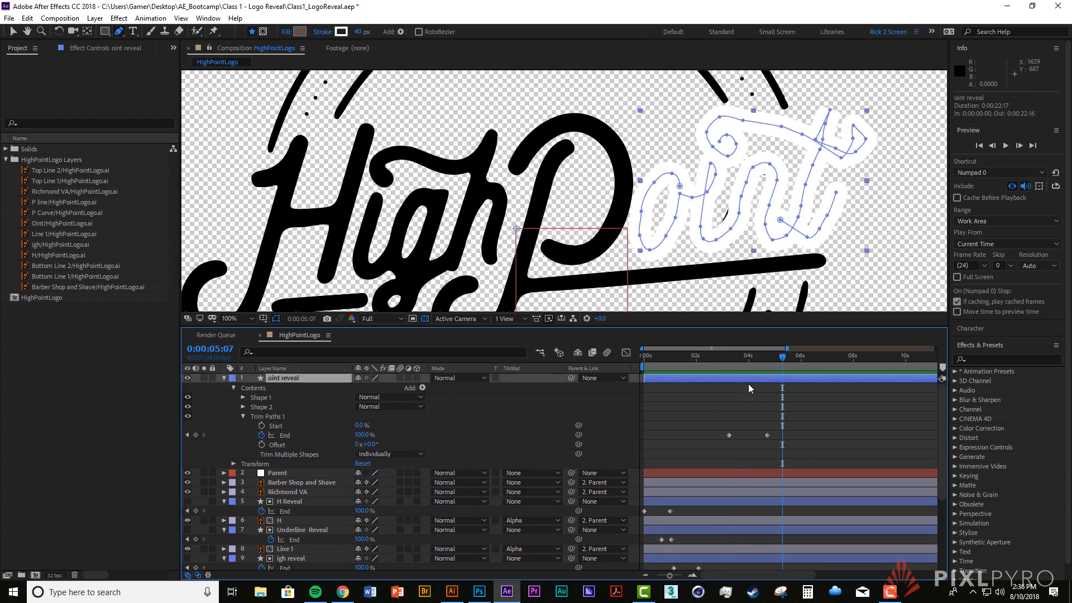
Step: Play back the white oint stroke from just before its first End keyframe to check its coverage and speed
drag(739, 213, 728, 231)
click(786, 436)
drag(783, 357, 716, 358)
key(space)
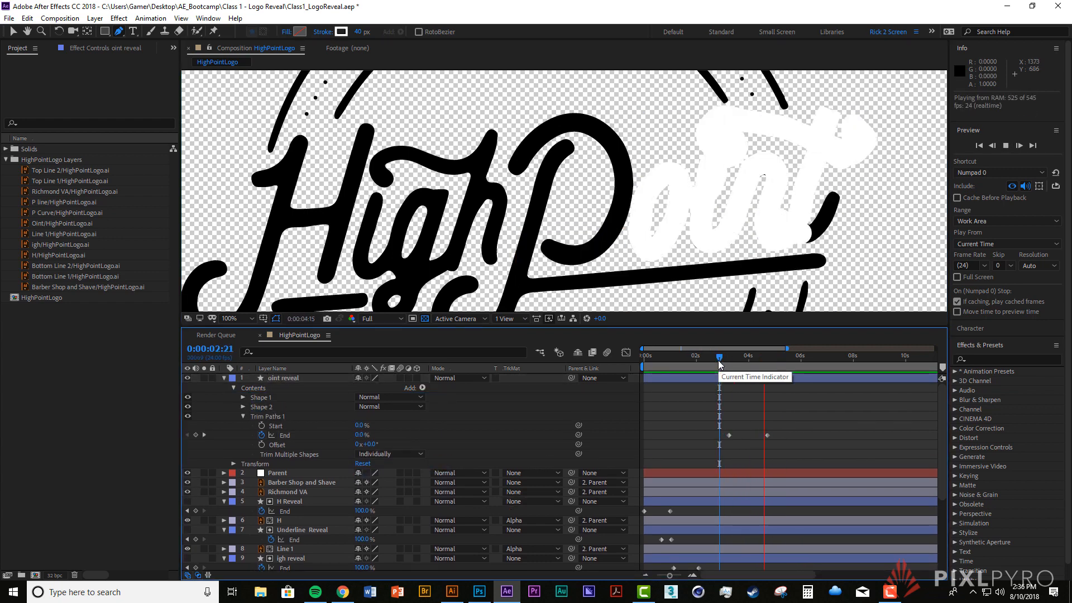
key(space)
key(space)
key(space)
Step: Place the oint reveal layer directly above the Oint layer and set Oint's track matte to Alpha
drag(283, 378, 298, 524)
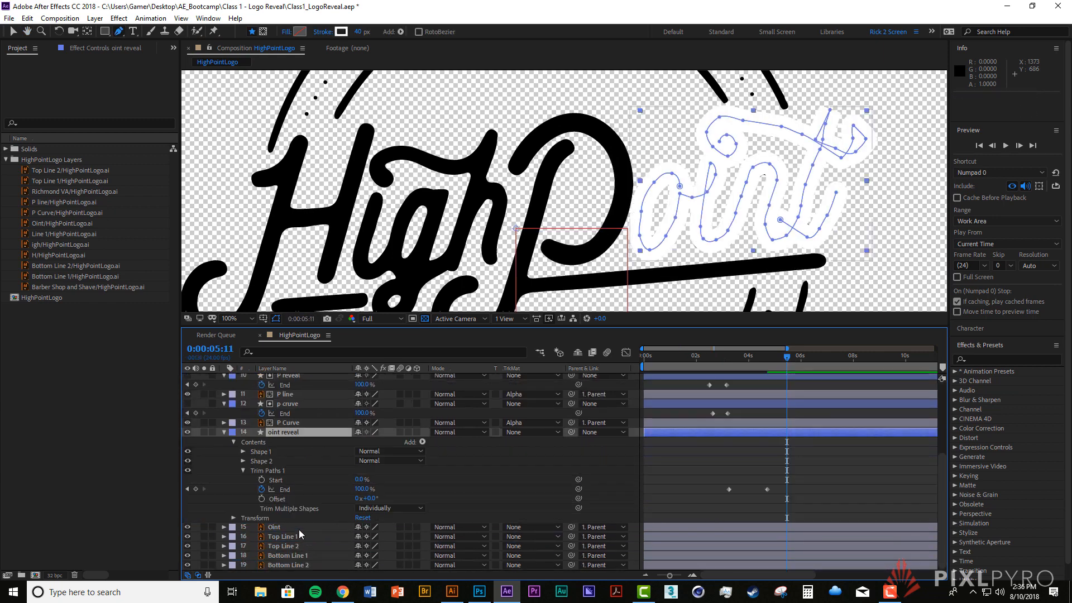
click(533, 528)
click(551, 481)
click(758, 441)
Step: Preview the matted oint letters from the start and again from about 2 seconds, together with the P
drag(787, 357, 644, 366)
key(space)
click(771, 434)
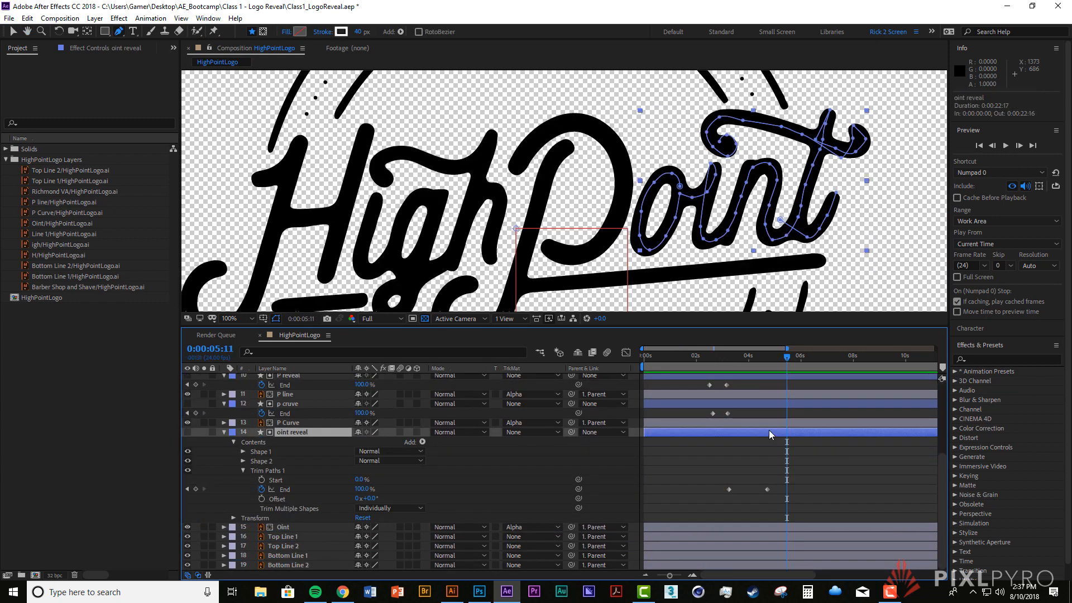
drag(787, 358, 697, 364)
key(space)
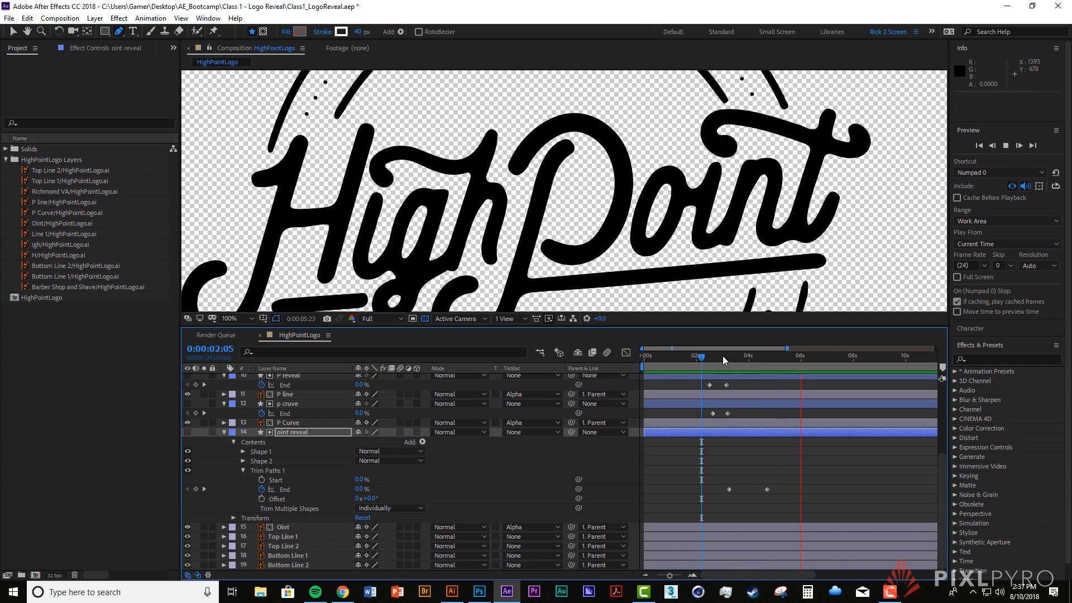
key(space)
click(698, 364)
key(space)
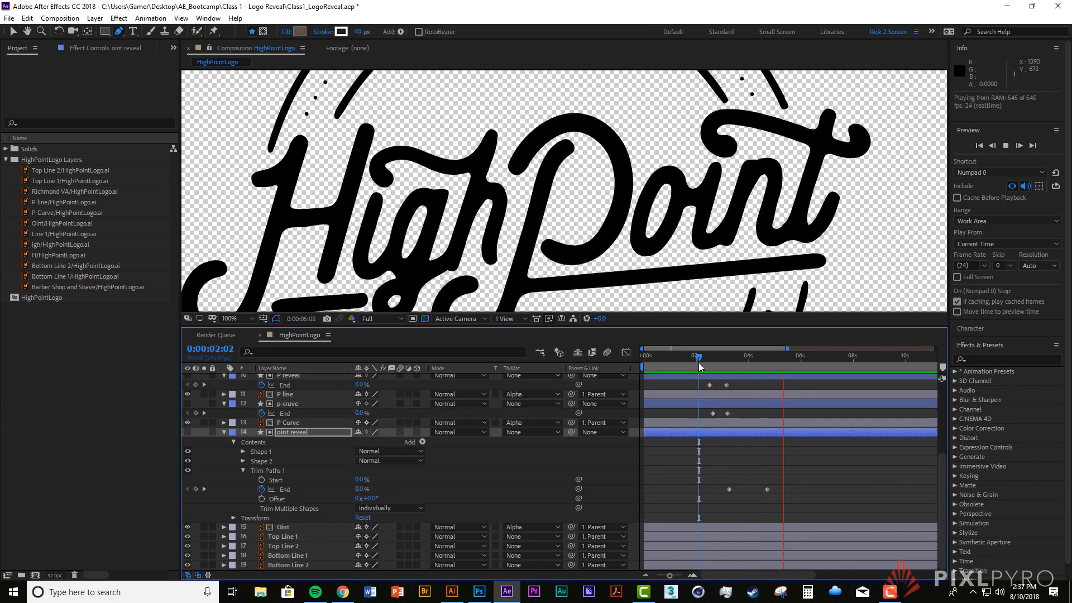
key(space)
Step: Fit more of the logo in view at 50% and play the whole reveal repeatedly from the first frame
click(760, 447)
scroll(618, 255, down, 1)
drag(617, 256, 624, 253)
key(ctrl+a)
click(664, 470)
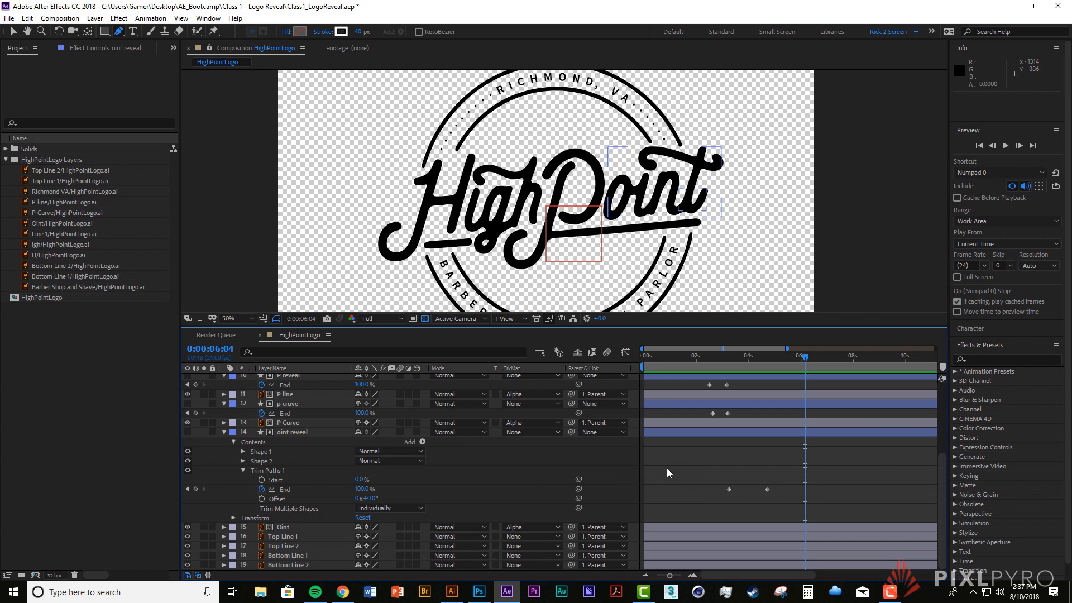
drag(691, 364, 625, 365)
key(space)
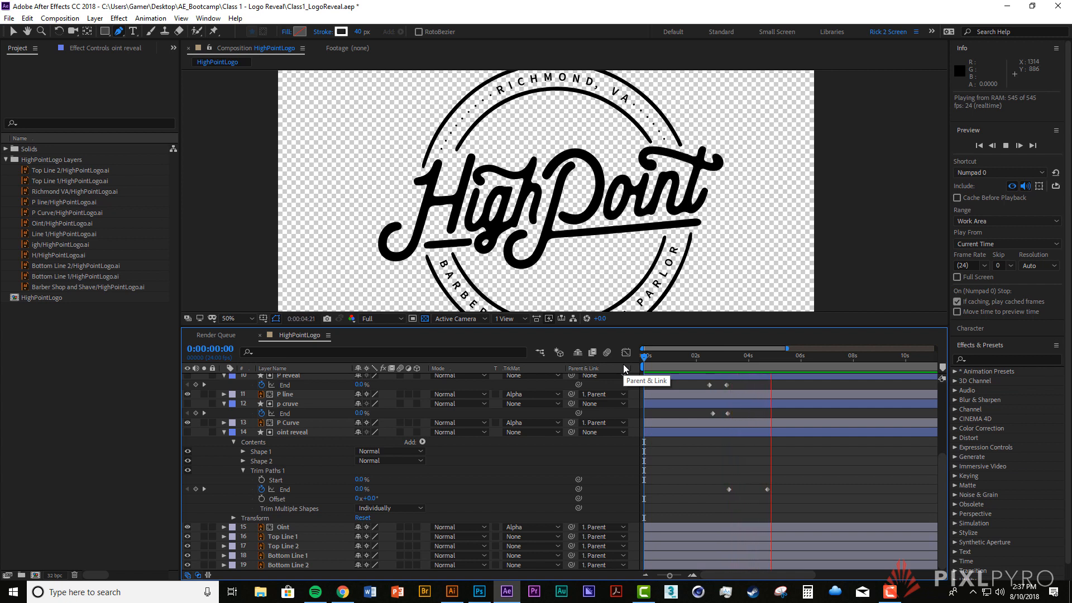
key(space)
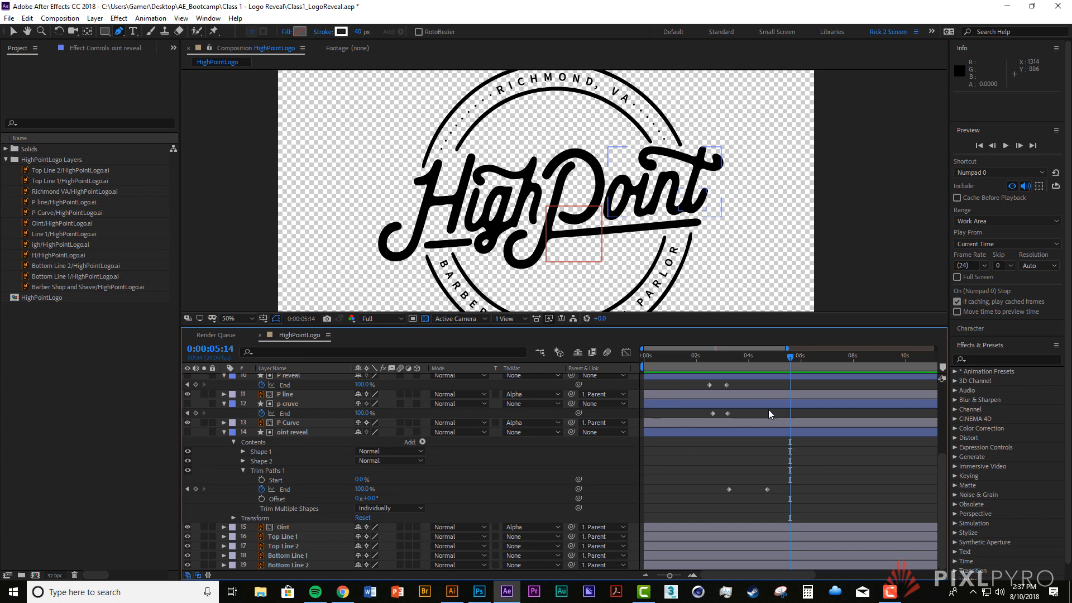
click(770, 358)
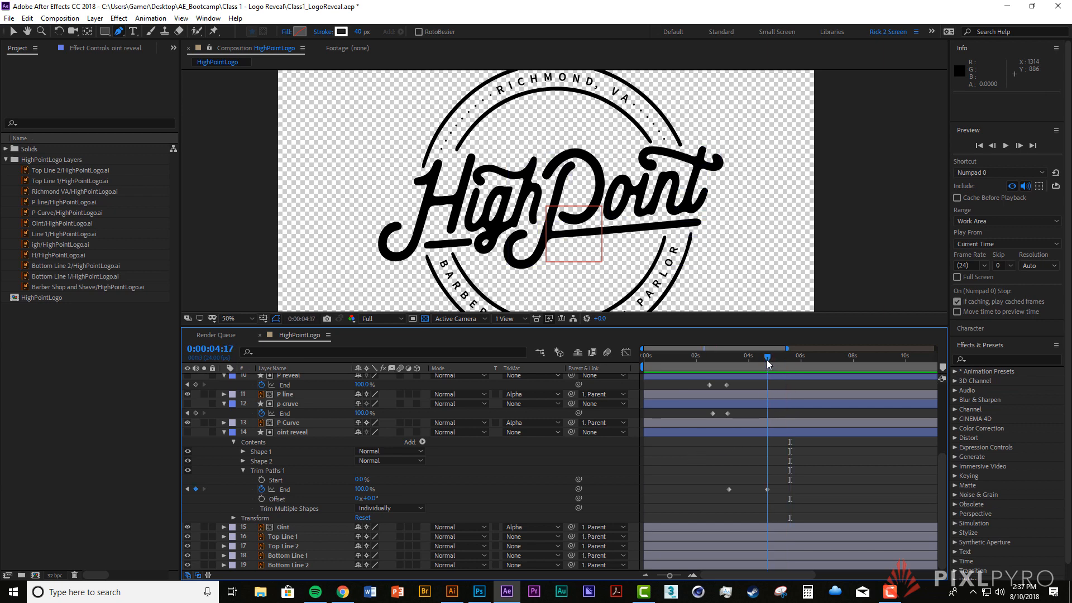
drag(768, 360, 644, 360)
key(space)
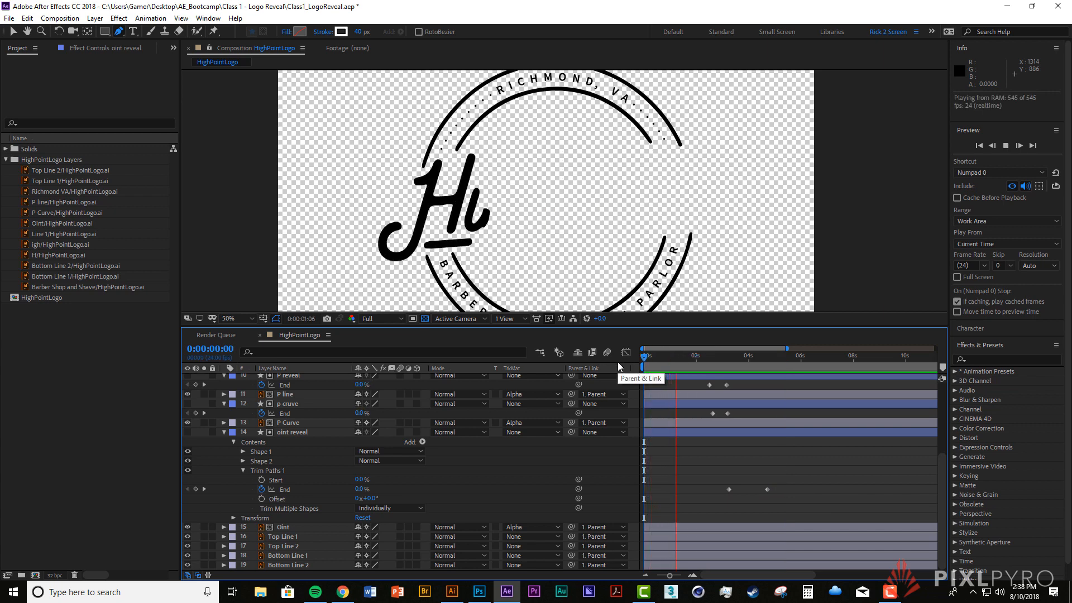
key(space)
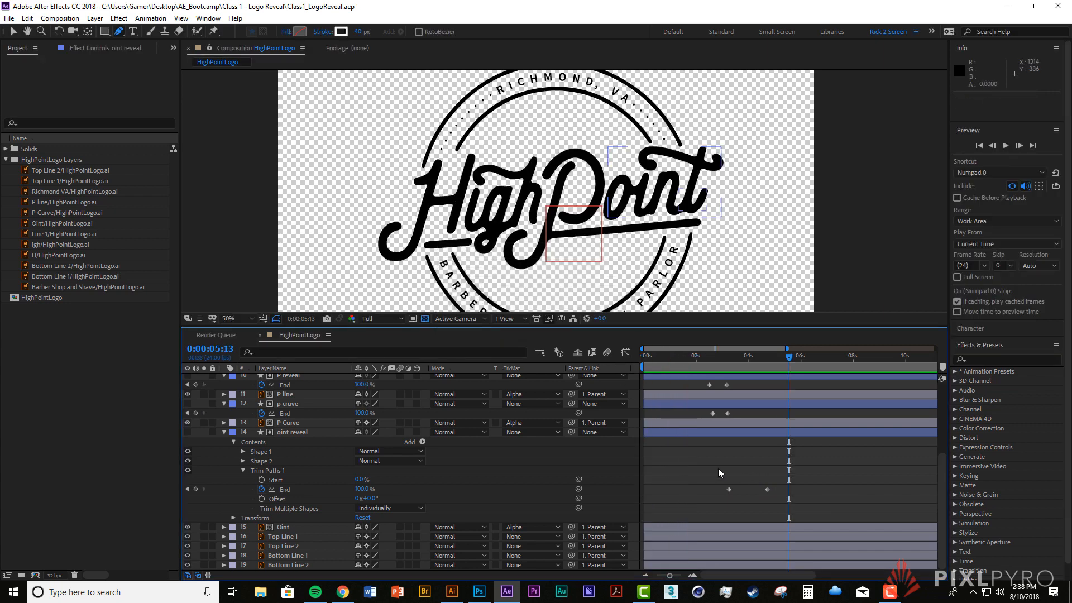
key(space)
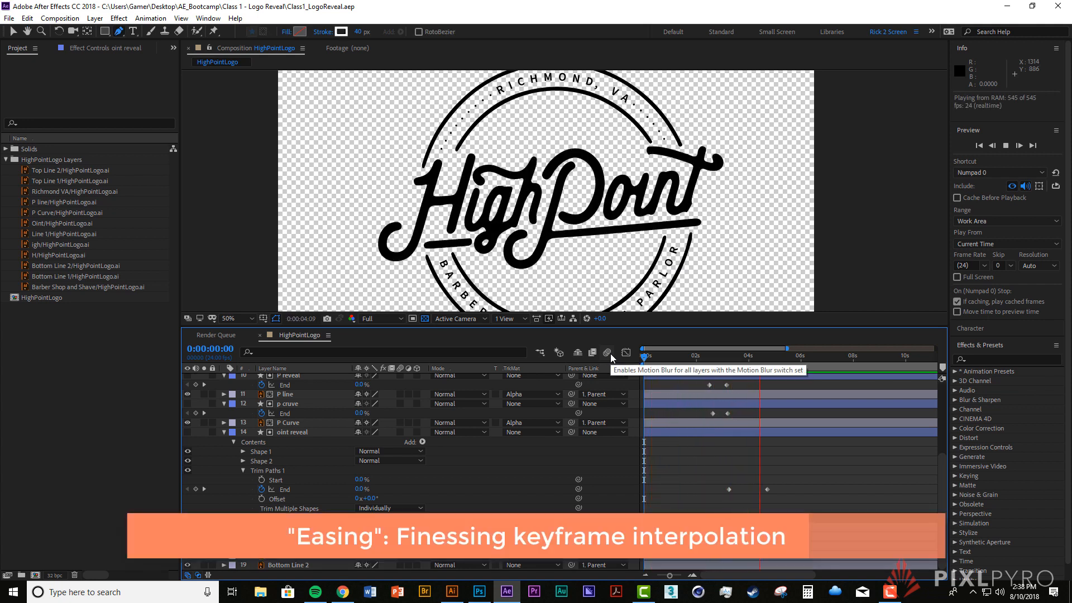
key(space)
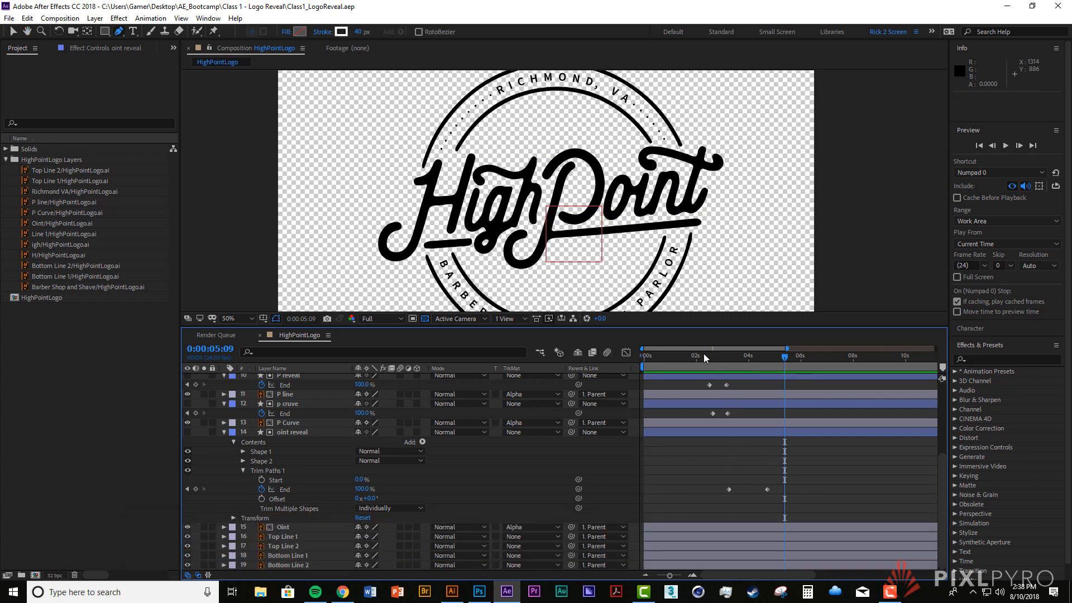
mouse_move(704, 357)
mouse_down()
mouse_move(642, 362)
mouse_move(743, 373)
mouse_move(642, 373)
mouse_up()
key(space)
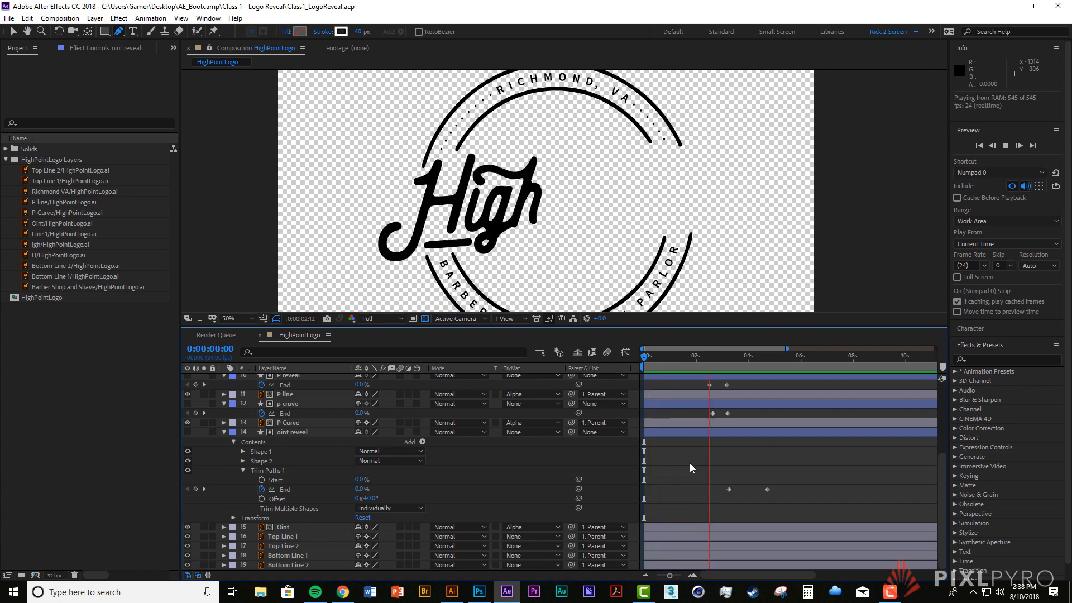
key(space)
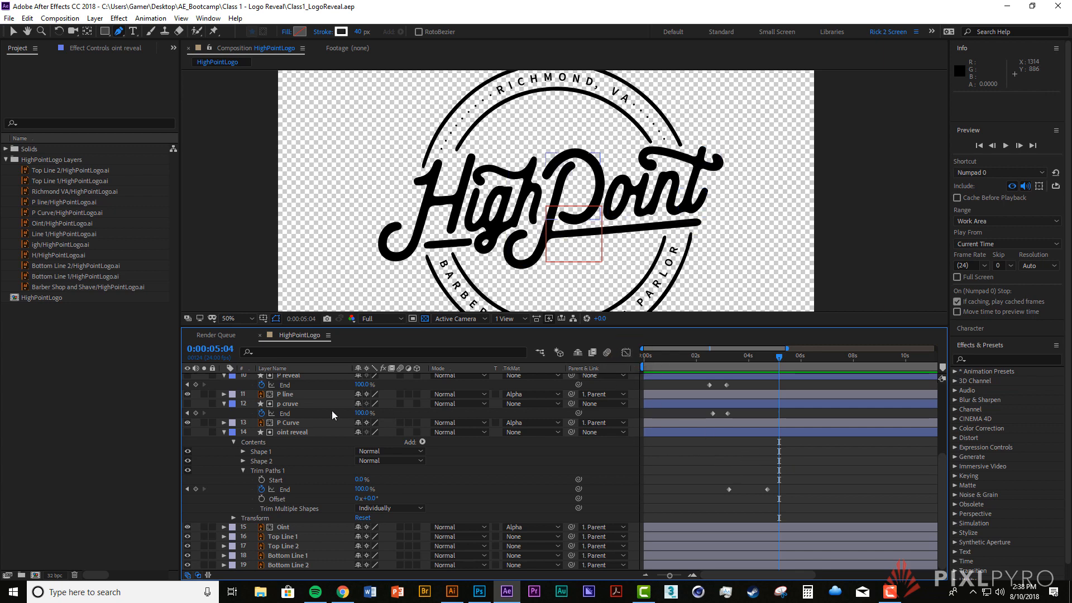
Step: Collapse the expanded properties of every layer in the HighPointLogo composition and deselect the layers
click(225, 432)
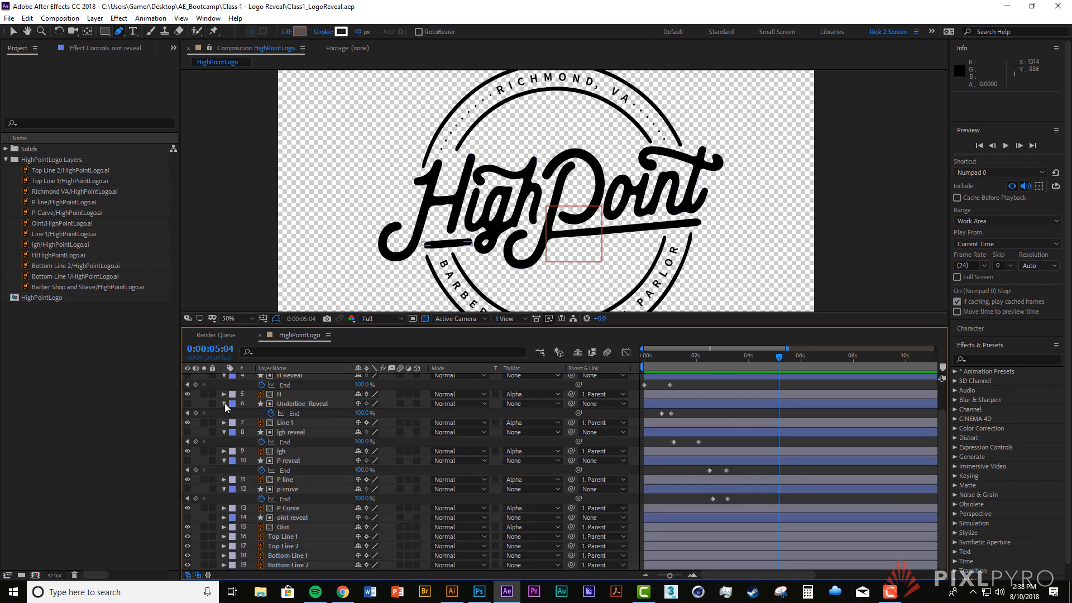
click(287, 405)
key(ctrl+a)
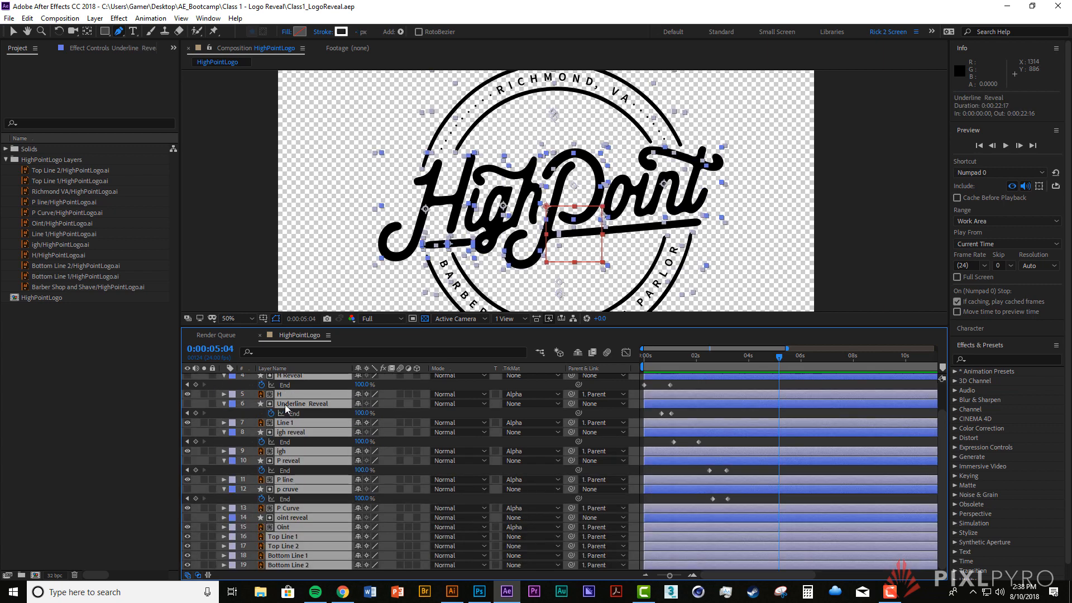
click(225, 405)
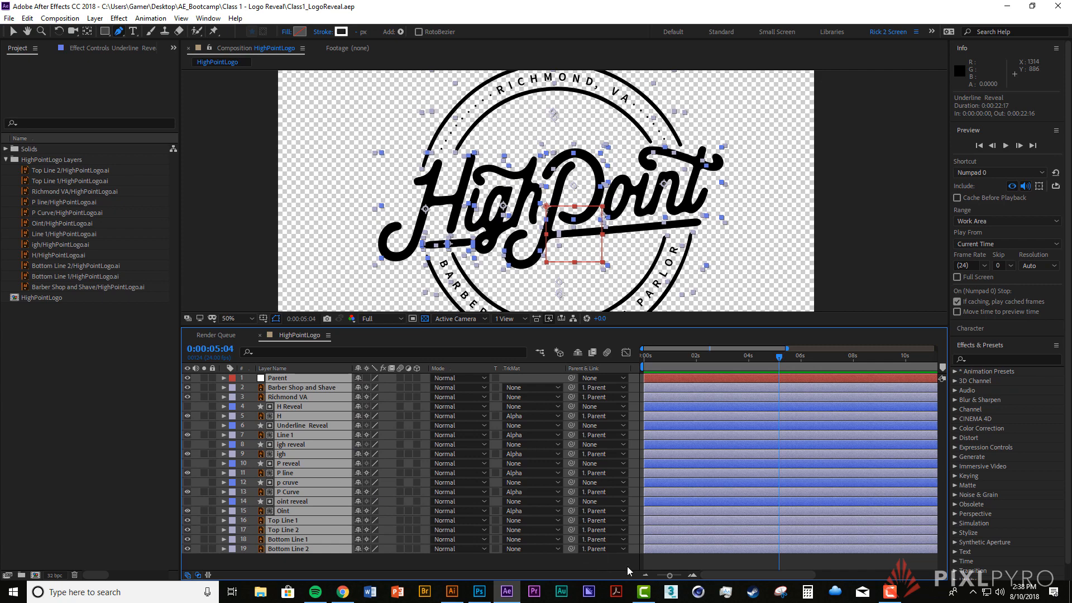
click(657, 561)
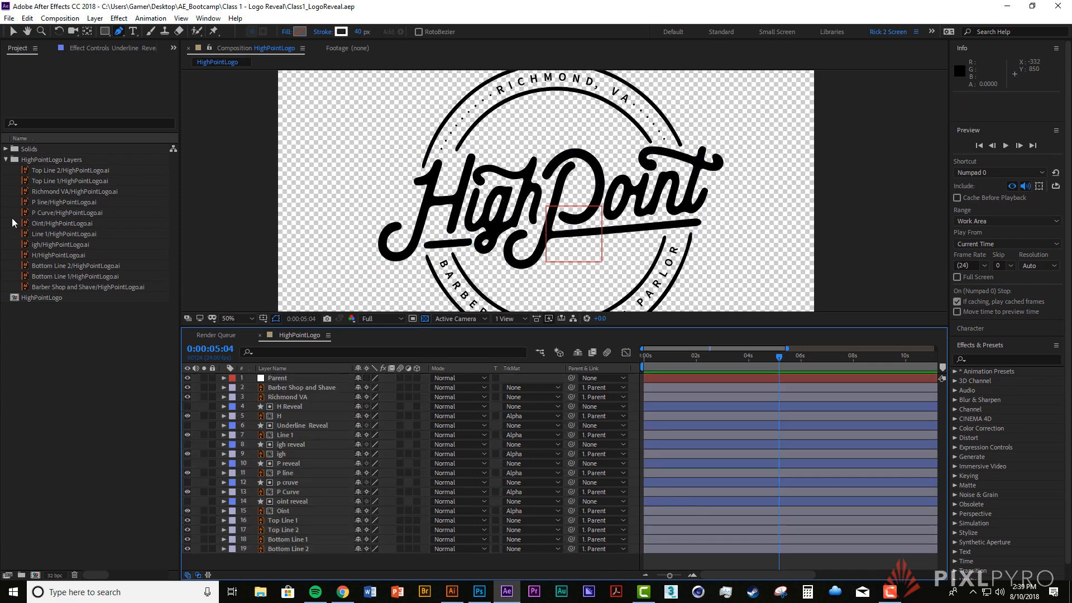
Step: Start a new composition using the HDTV 1080 24 preset
click(95, 369)
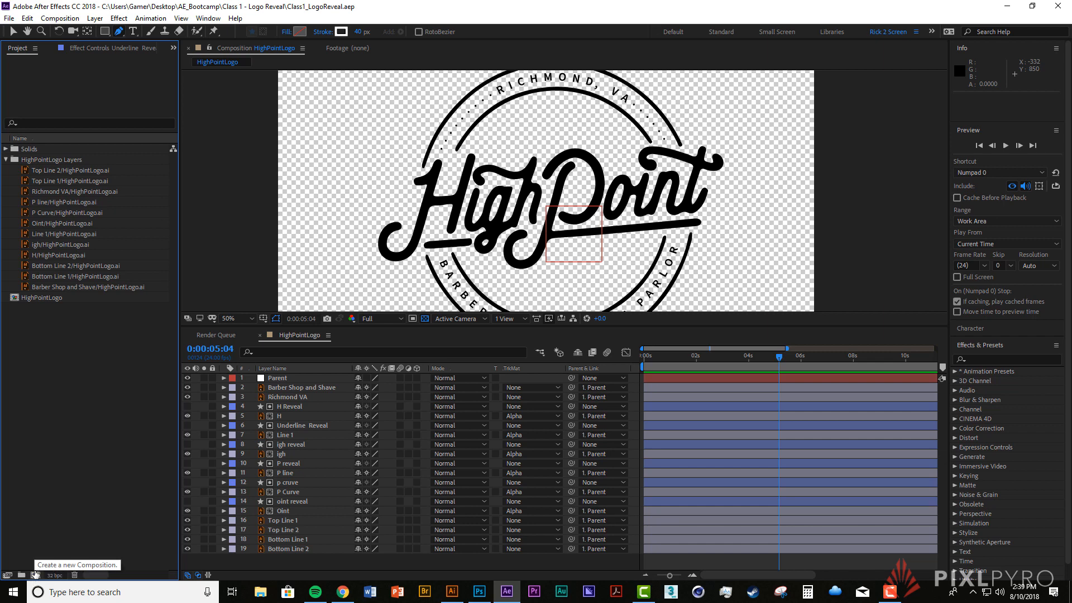
click(35, 576)
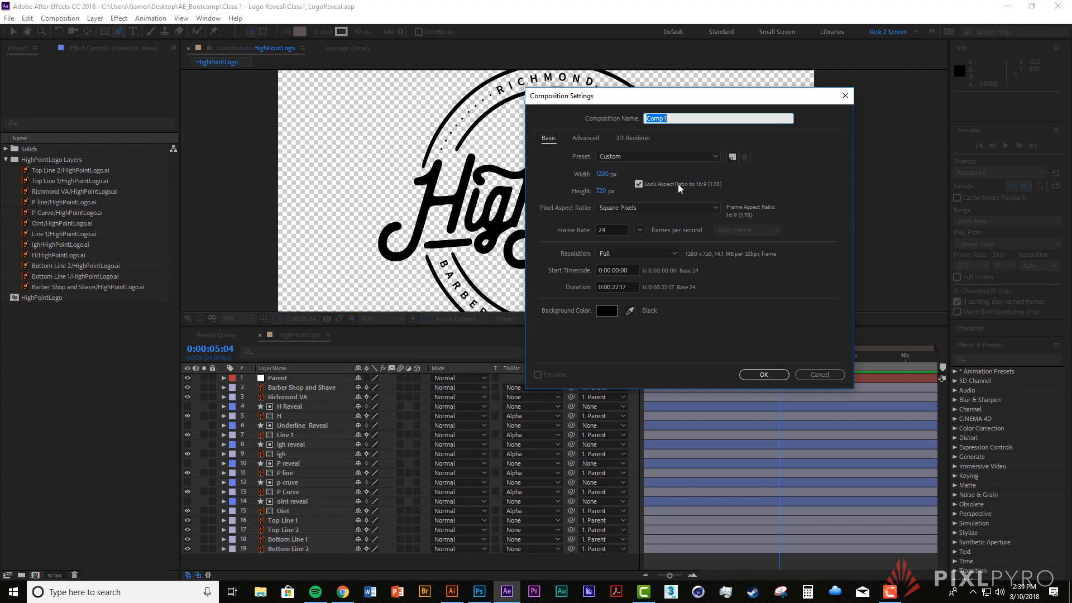
click(714, 154)
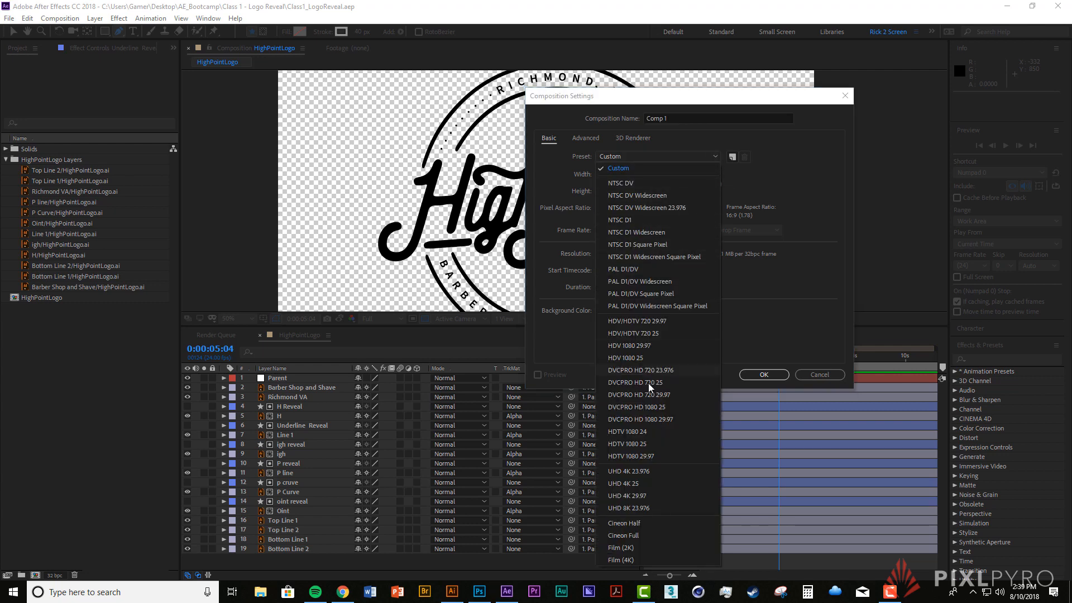
click(656, 432)
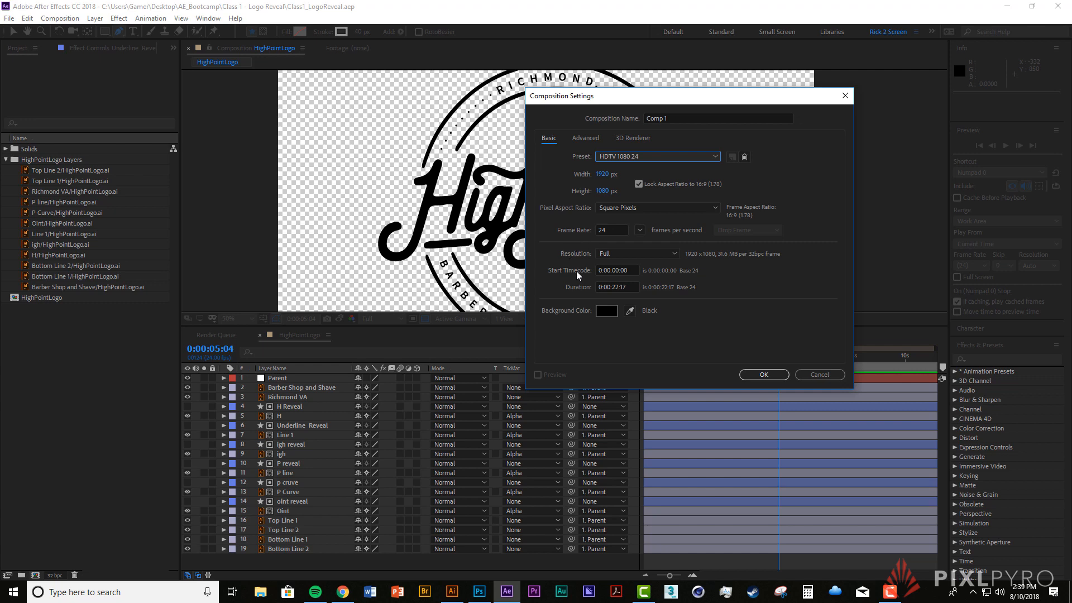
Step: Set the new composition's duration to 0:00:10:00, name it animation test and create it
double_click(617, 287)
key(BackSpace)
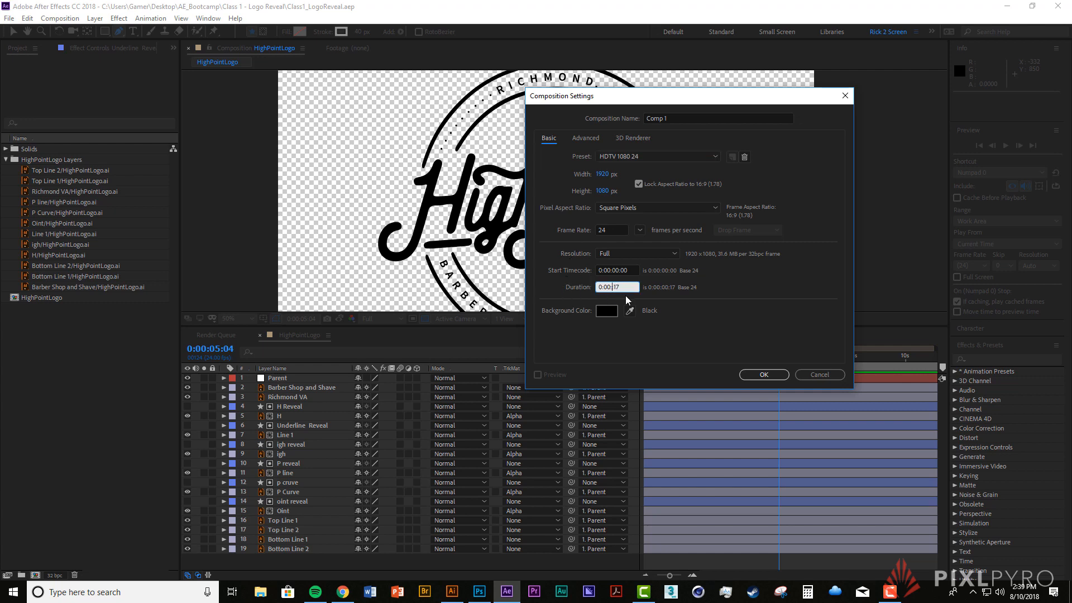
text(10)
key(BackSpace)
key(BackSpace)
text(00)
click(687, 314)
click(674, 115)
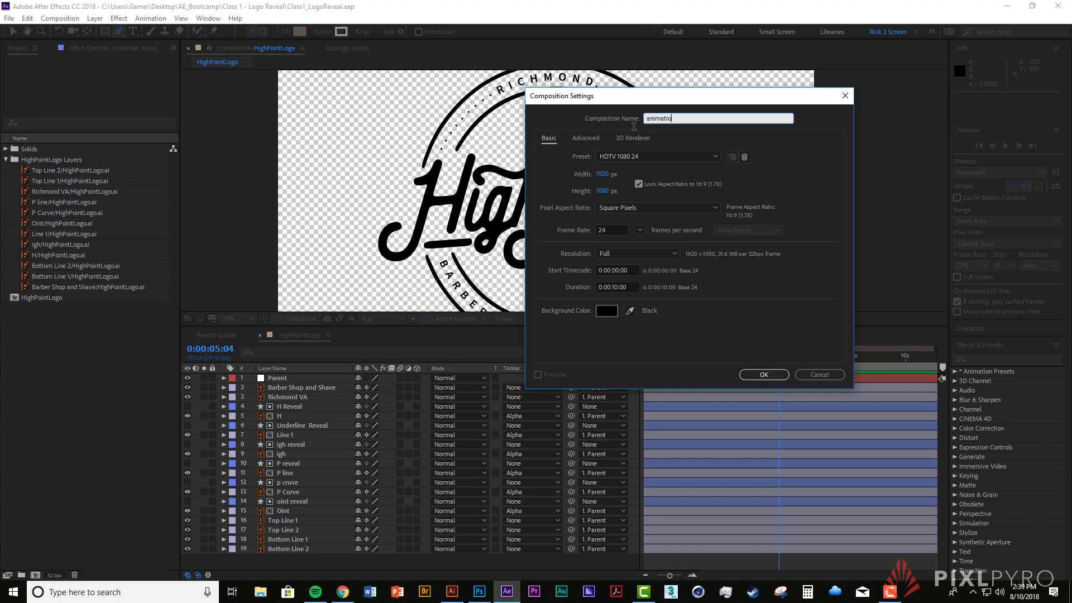
text(animation test)
key(Return)
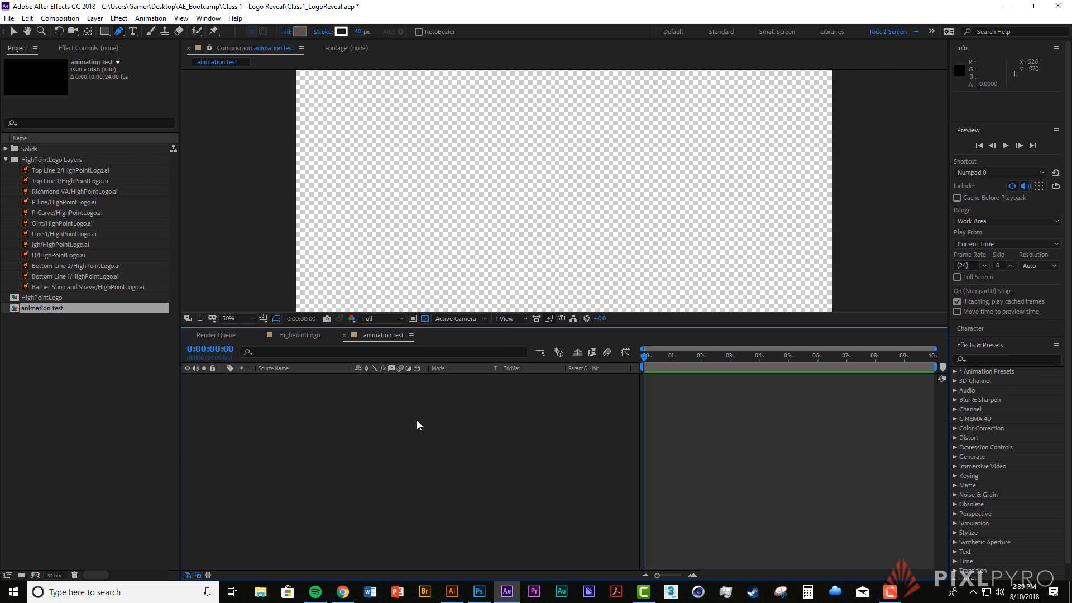
Step: Turn off the transparency grid and add a null object to the animation test composition
click(425, 318)
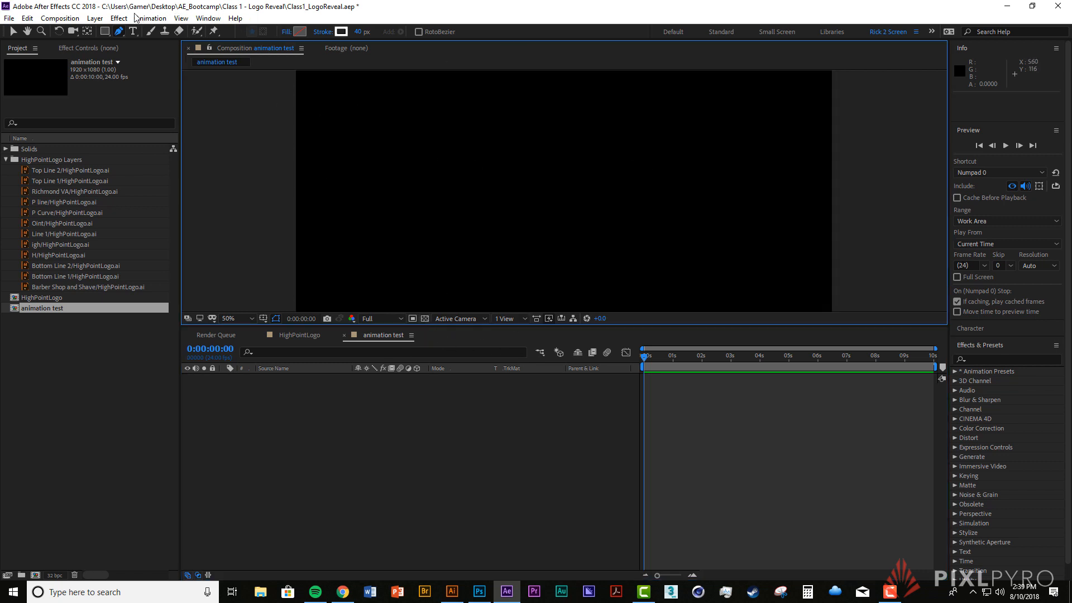
click(95, 18)
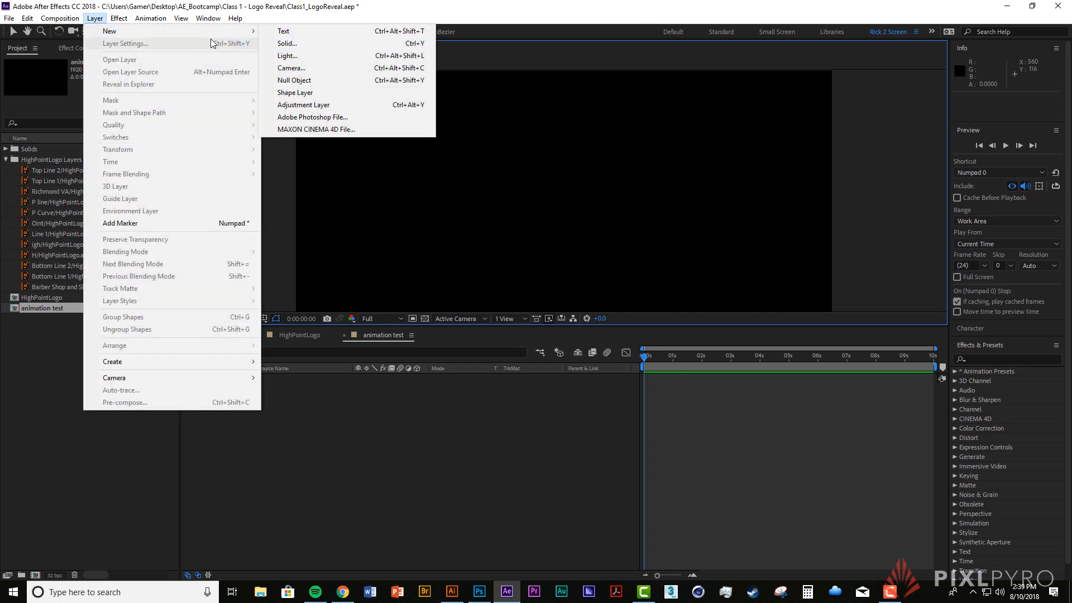
mouse_move(241, 35)
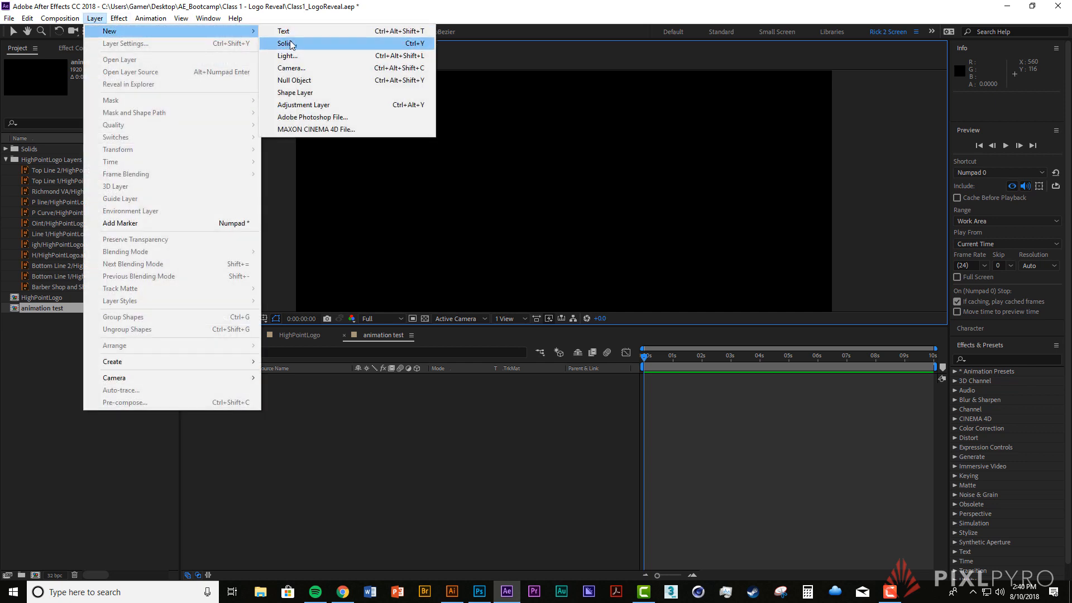
click(321, 81)
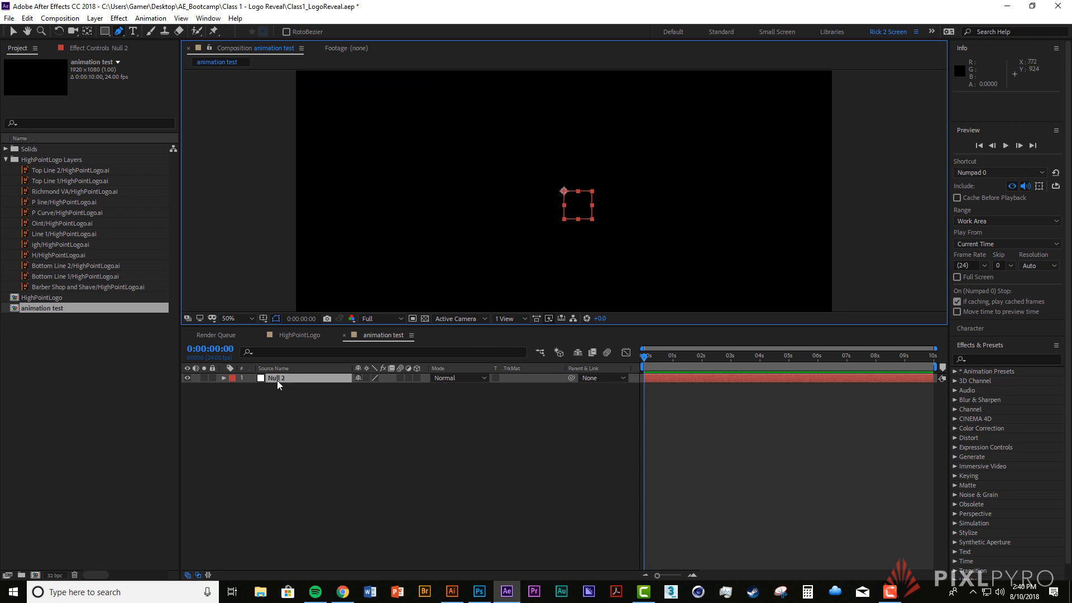
Step: Expand the null's Transform properties and scrub its X position up to 1133 and back to 974
click(224, 378)
click(233, 388)
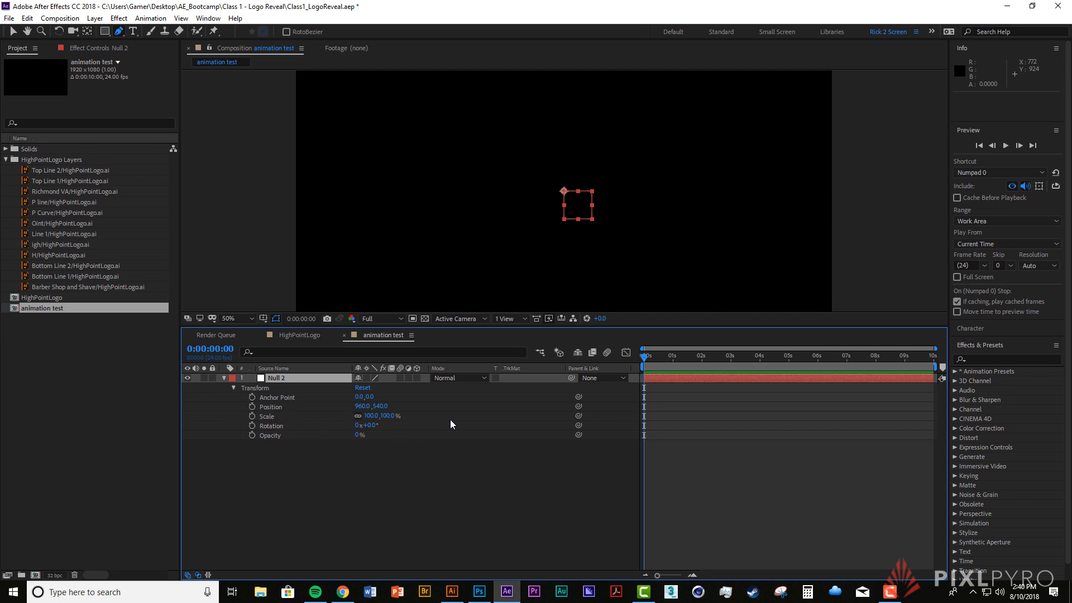
mouse_move(363, 406)
mouse_down()
mouse_move(292, 416)
mouse_move(370, 409)
mouse_up()
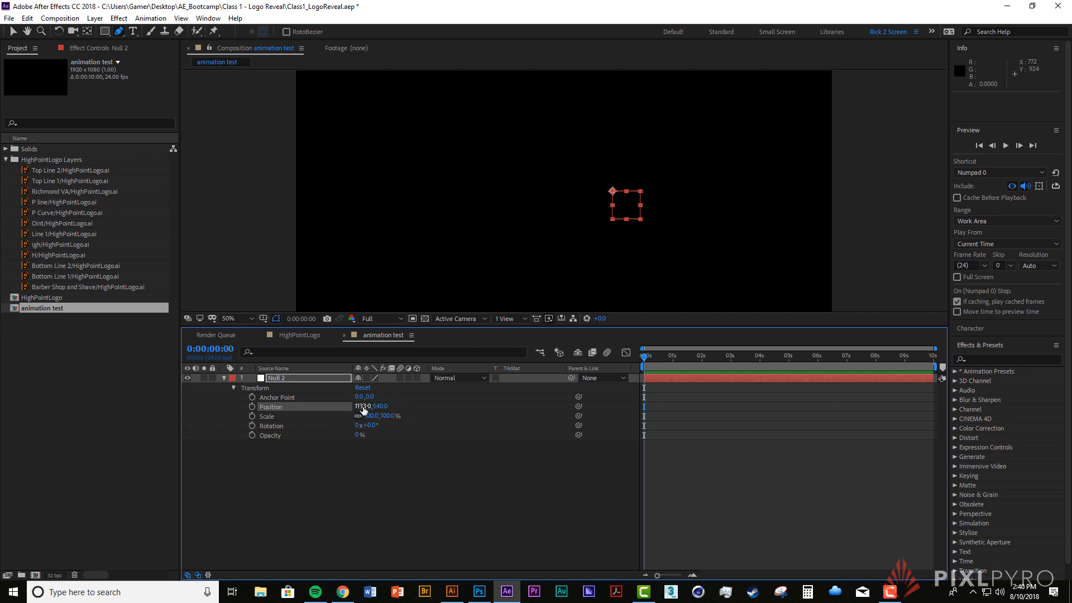
drag(364, 407, 268, 407)
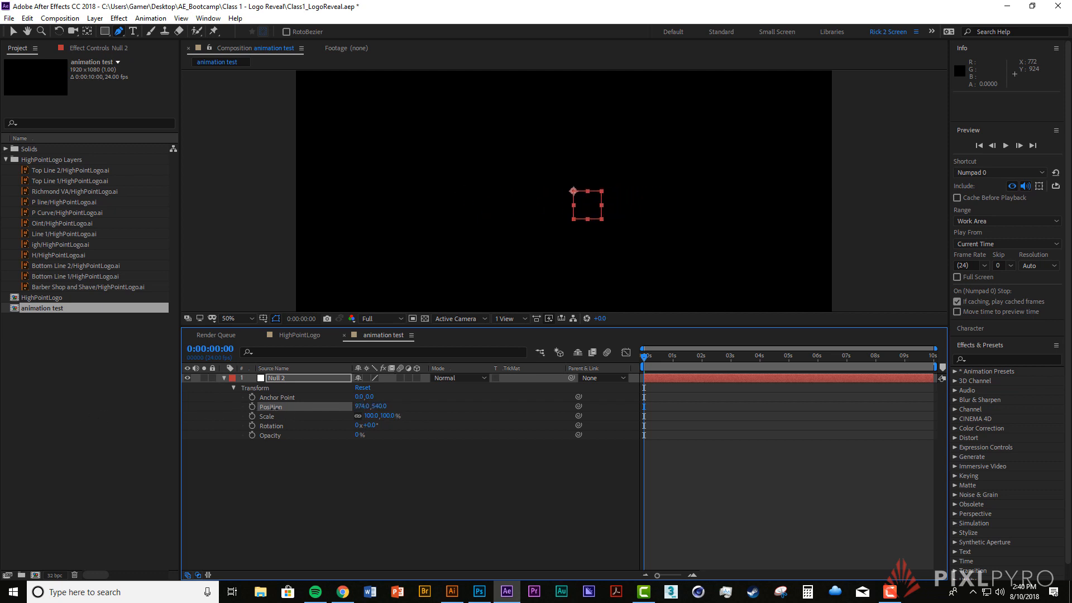
Step: Move the null with the Selection tool to about 445, 573 in the composition
mouse_move(380, 406)
mouse_down()
mouse_move(332, 411)
mouse_move(469, 411)
mouse_move(310, 410)
mouse_move(393, 410)
mouse_move(359, 411)
mouse_up()
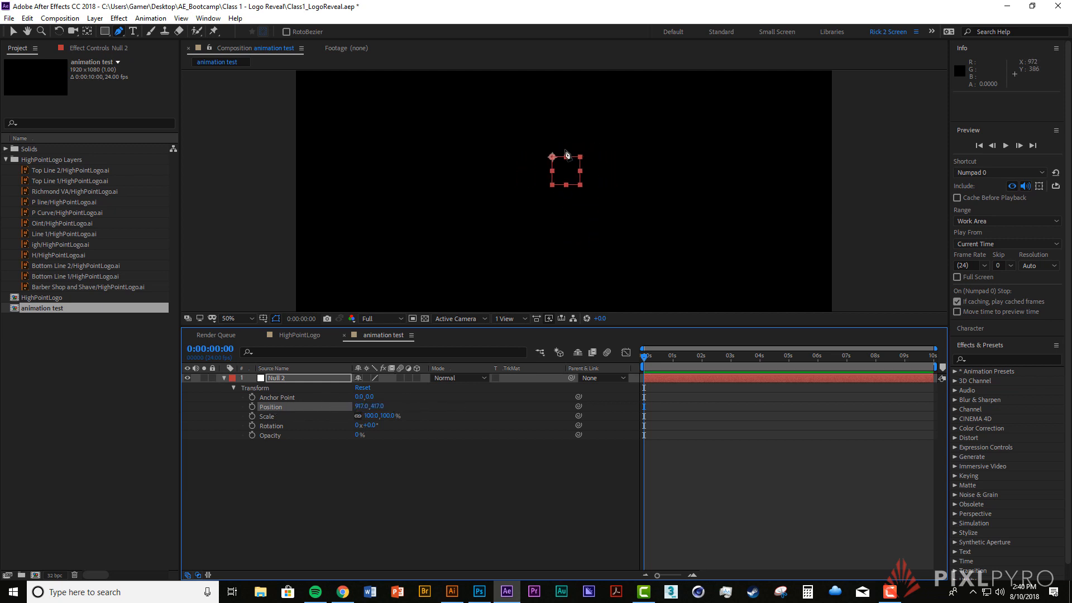
click(17, 30)
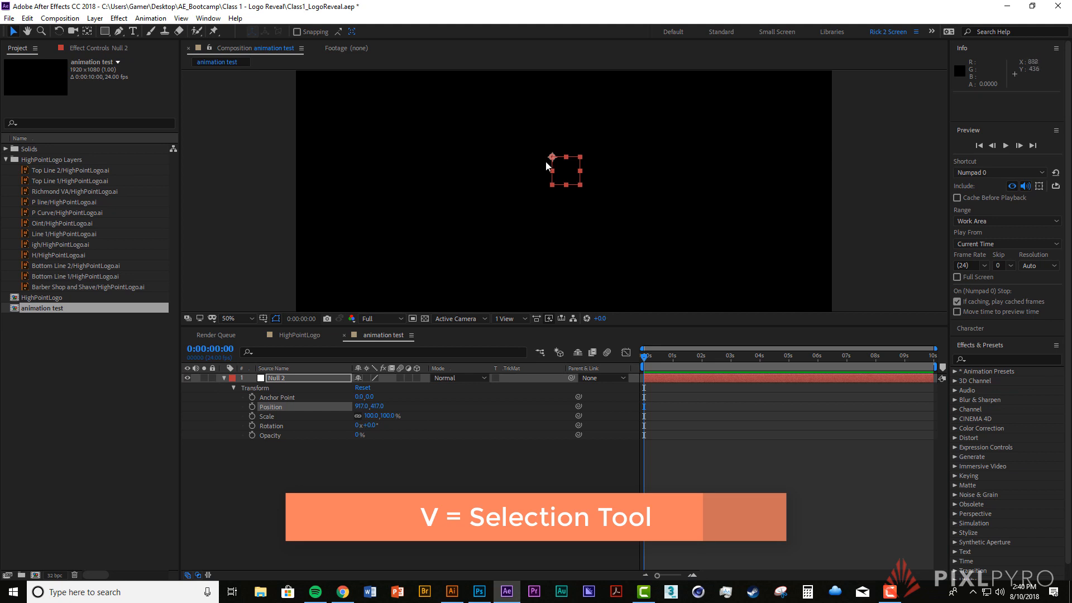
drag(552, 160, 532, 203)
drag(416, 204, 420, 200)
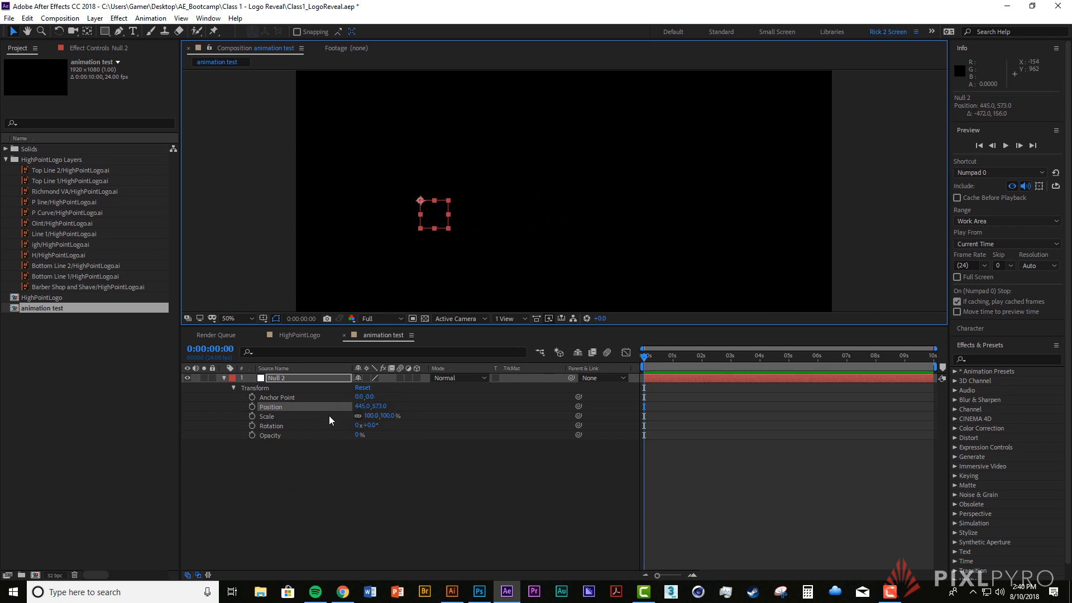
Step: Keyframe the null's Position at 0:00:00:00, move it horizontally to 1331, 573 at 0:00:02:00, and scrub through the motion
click(252, 407)
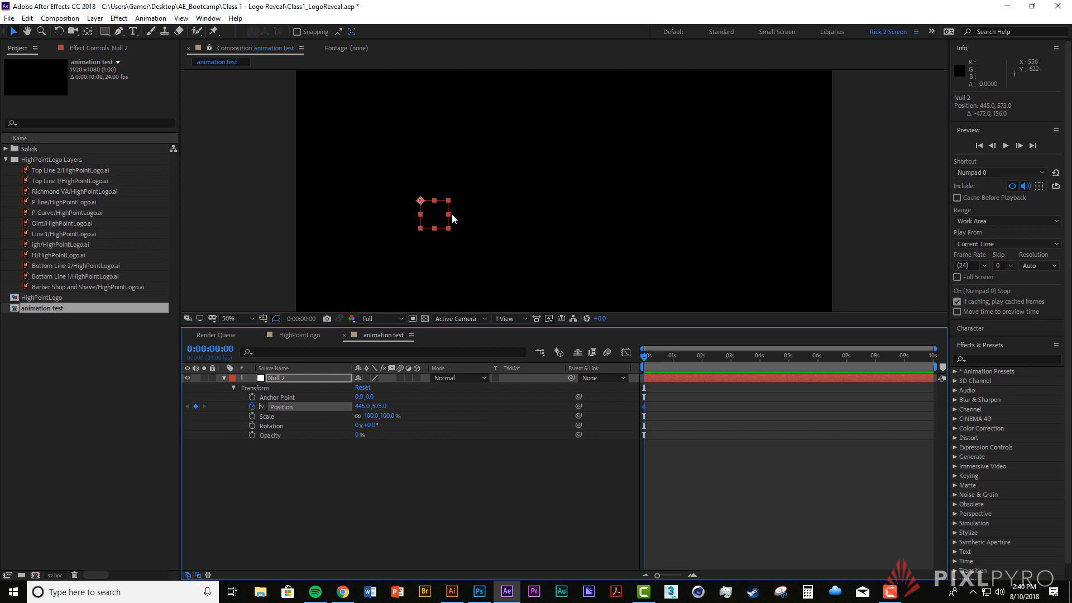
drag(643, 357, 702, 363)
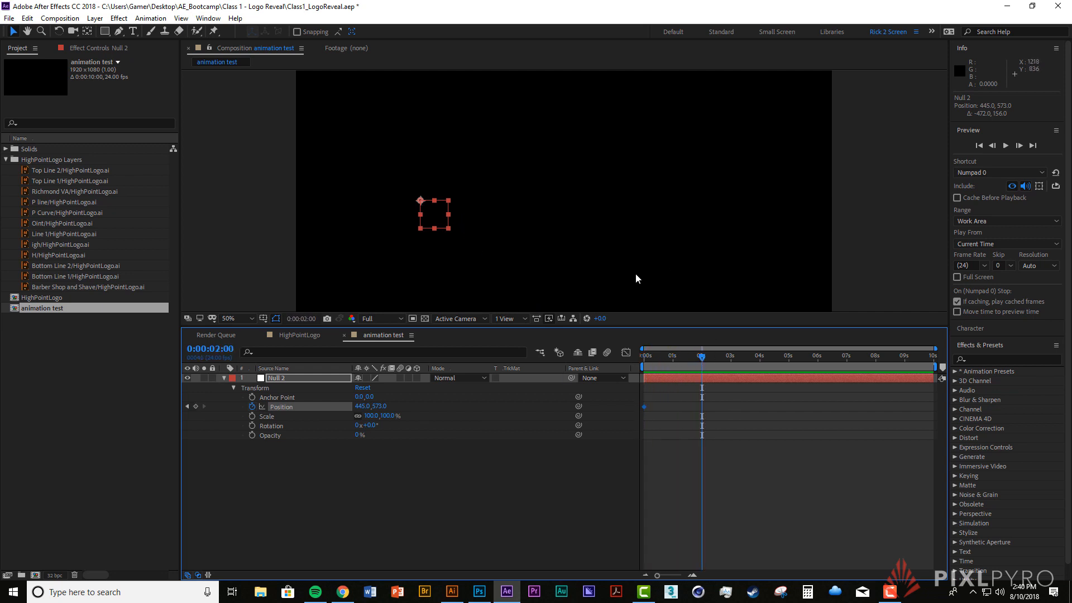
drag(417, 198, 668, 200)
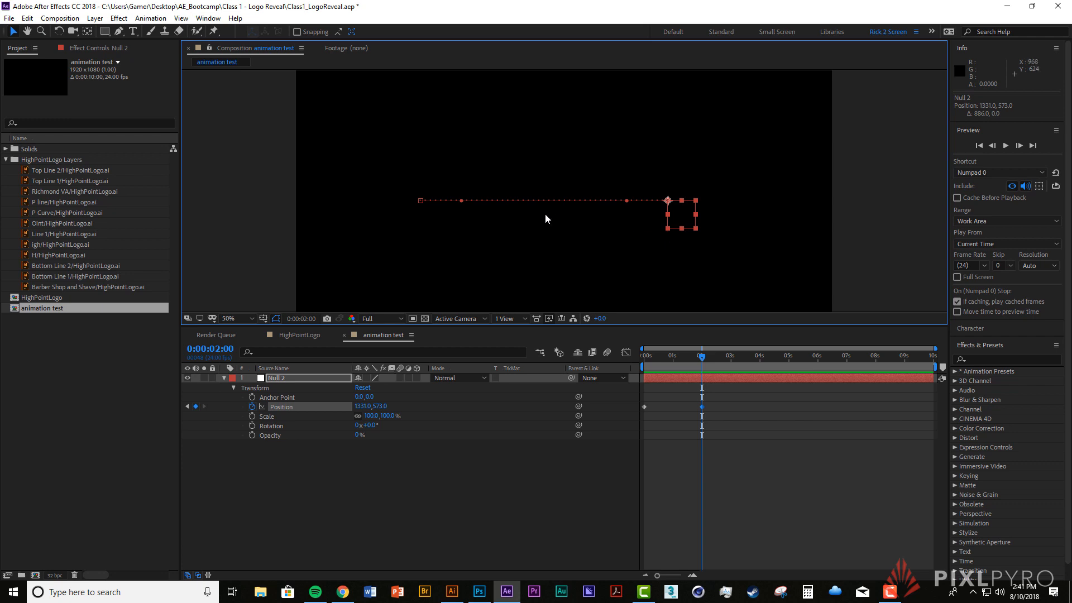
drag(702, 360, 674, 356)
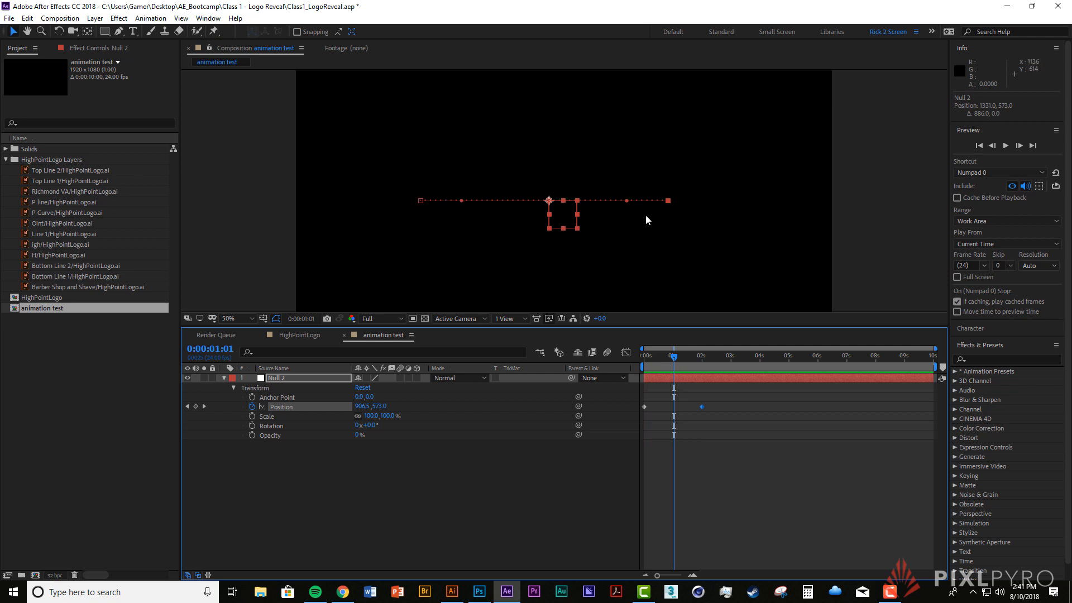
Step: Bend the null's motion path into an S-curve with handles at about 737, 357 and 1037, 779, and preview it
drag(464, 201, 475, 175)
drag(634, 202, 599, 229)
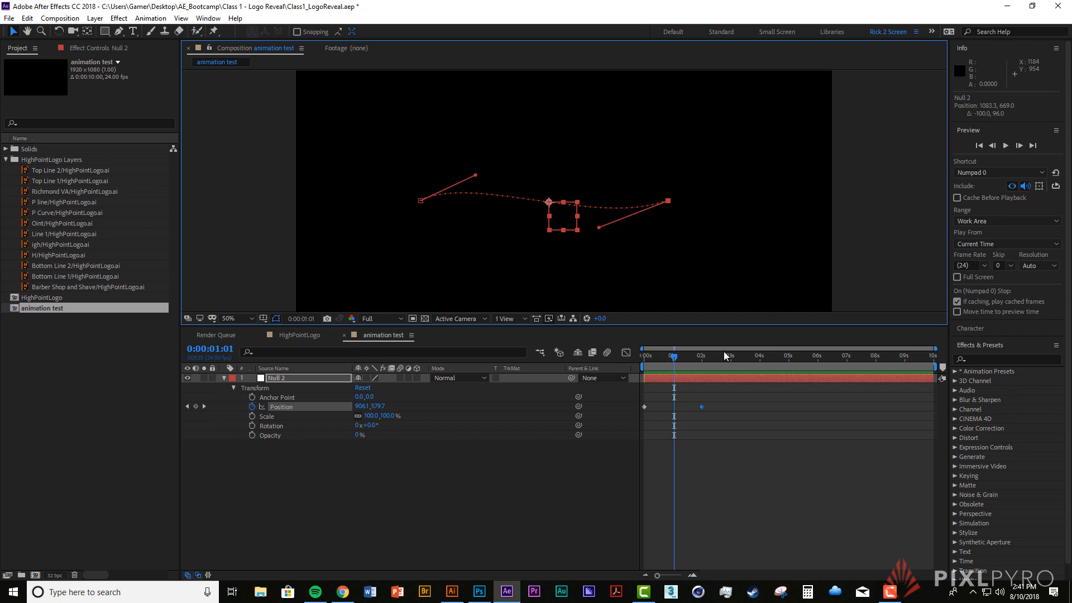
drag(679, 361, 629, 357)
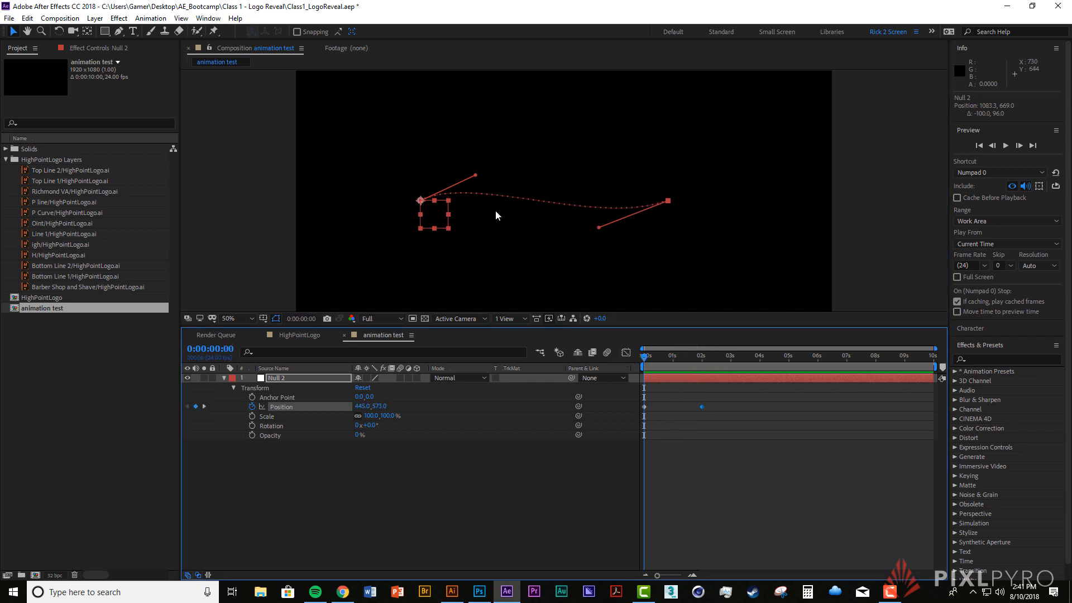
drag(477, 174, 472, 140)
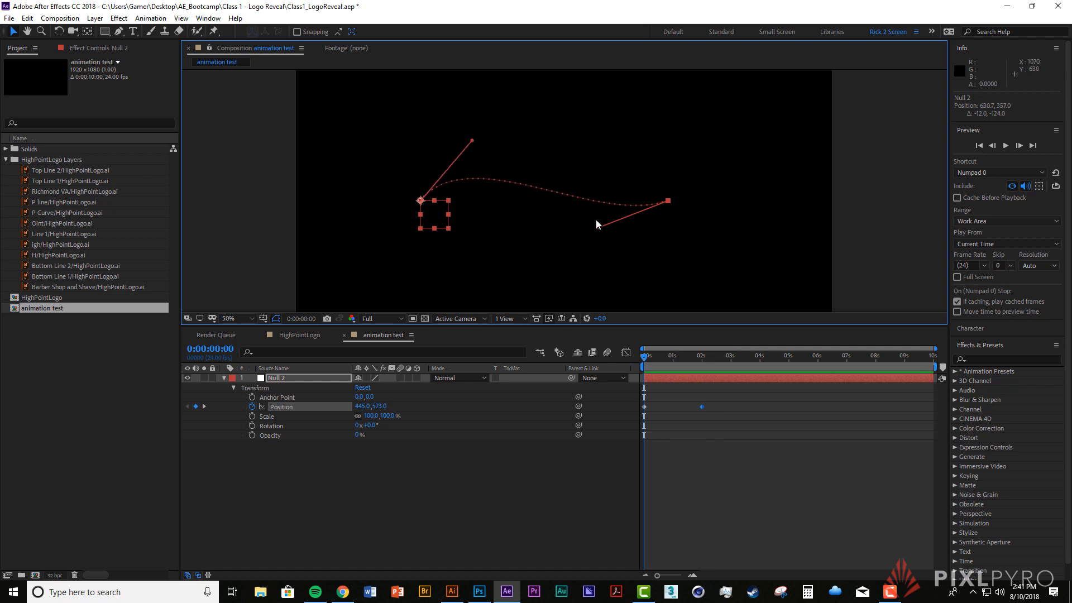
drag(601, 224, 585, 258)
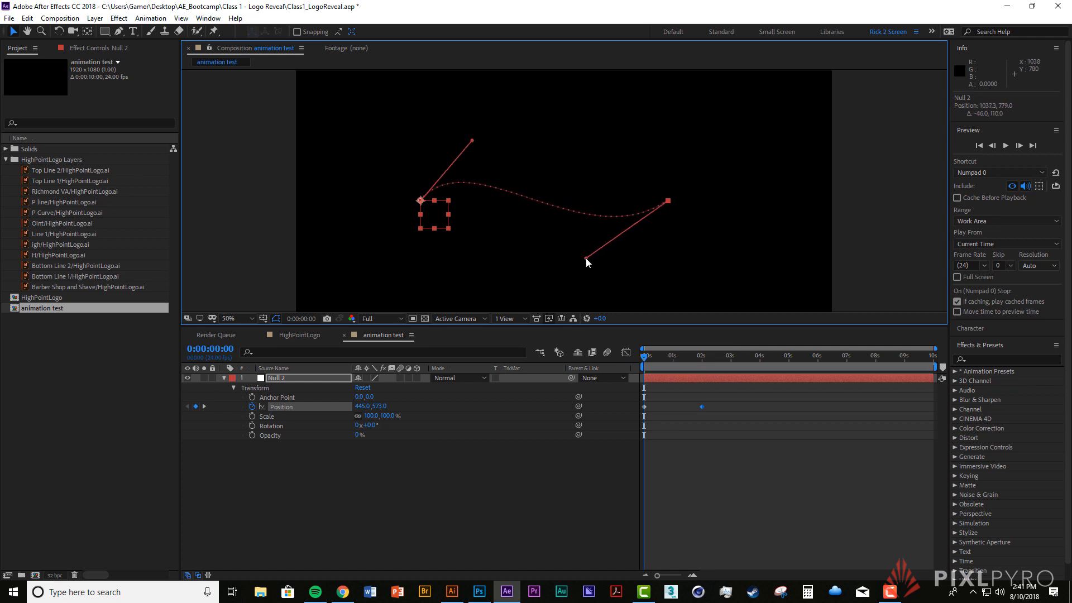
drag(472, 140, 501, 140)
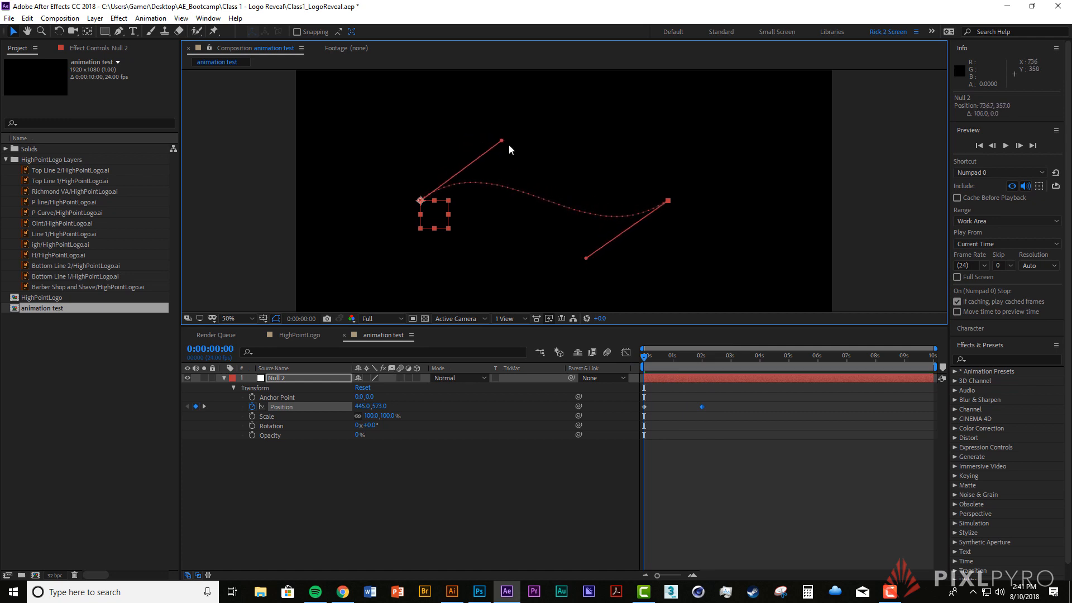
key(space)
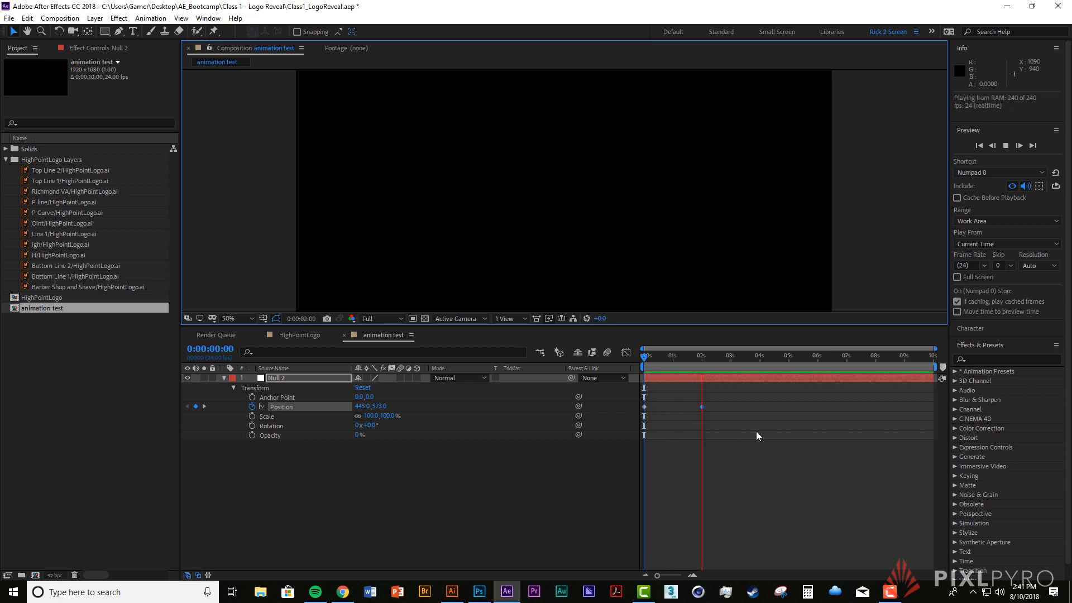
drag(674, 358, 640, 363)
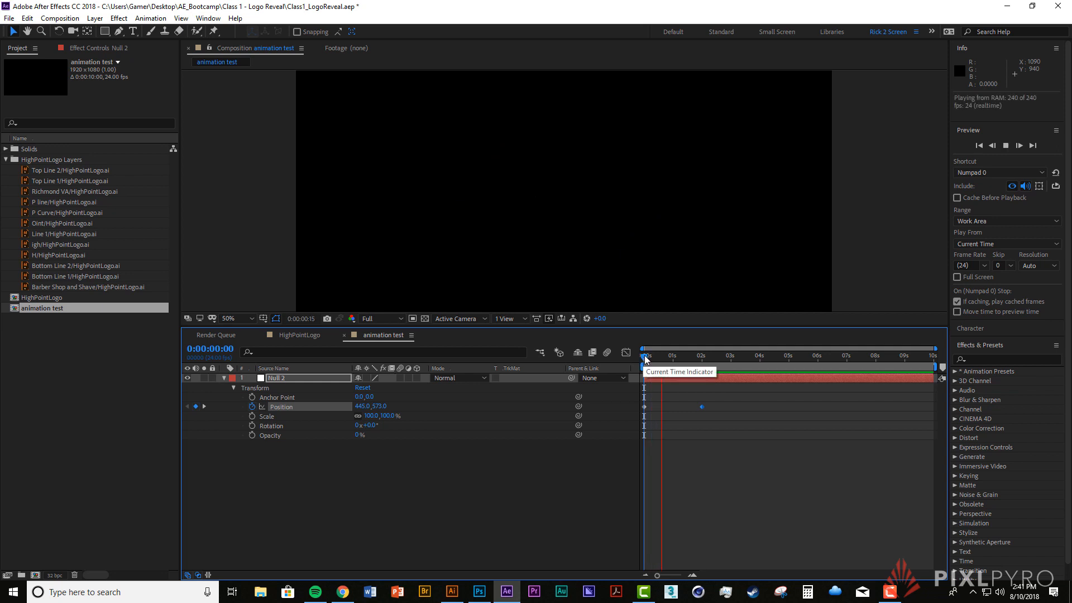
Step: With no layer selected, use the Ellipse tool to draw a circle centred on the null's starting anchor point
click(487, 498)
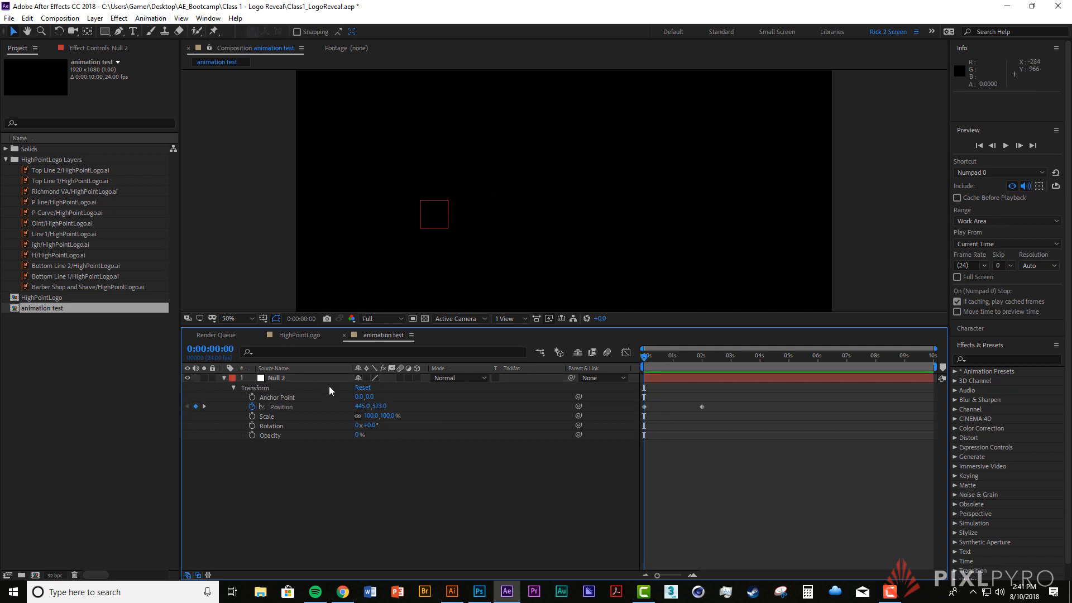
click(106, 34)
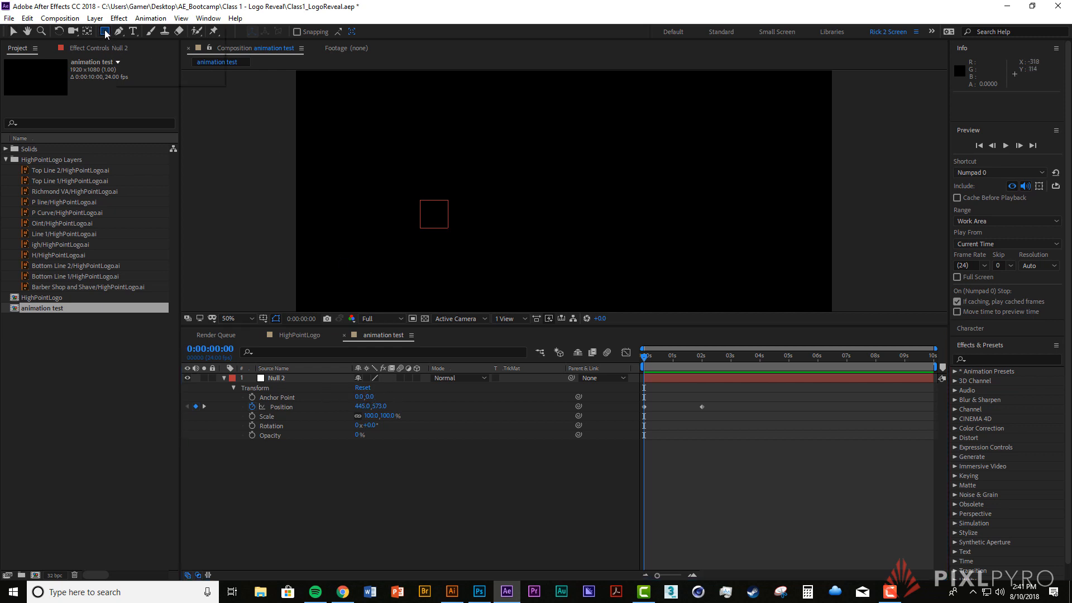
click(171, 54)
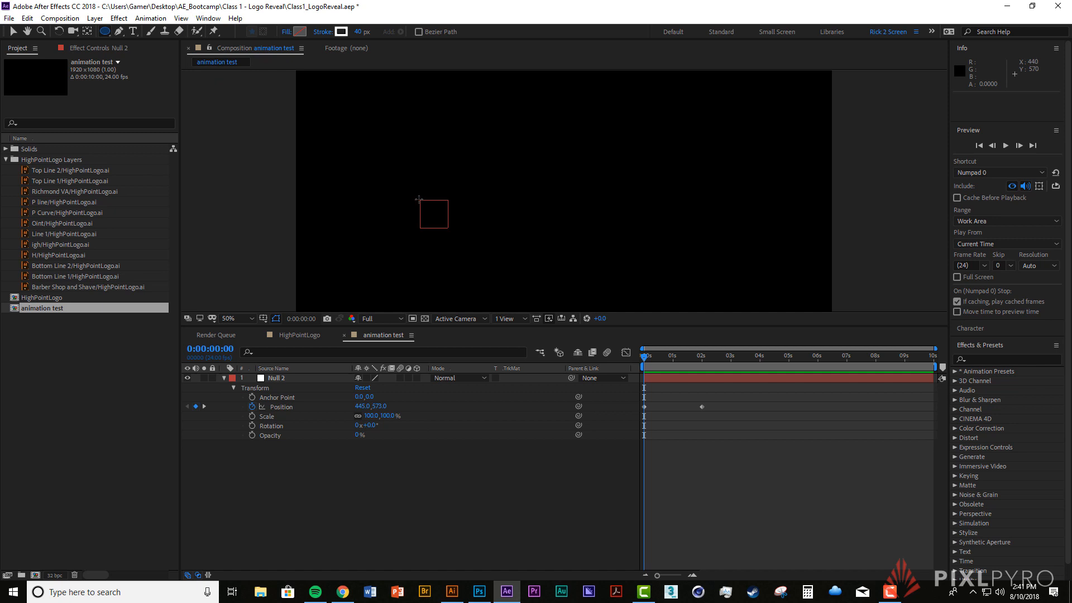
drag(419, 200, 426, 222)
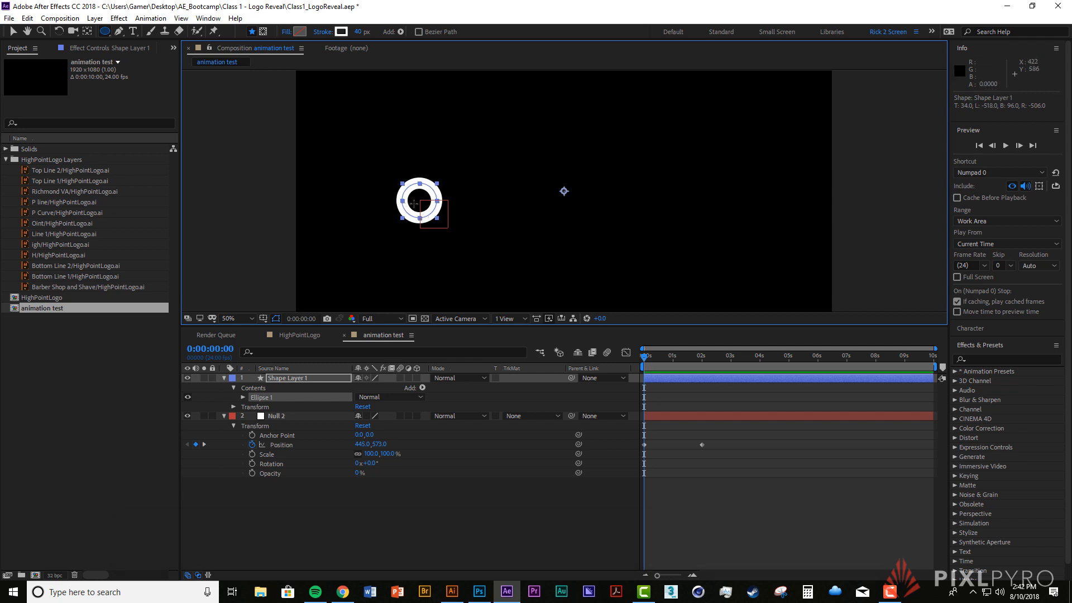
Step: Set the circle's stroke to None and its fill to a solid red color
click(321, 32)
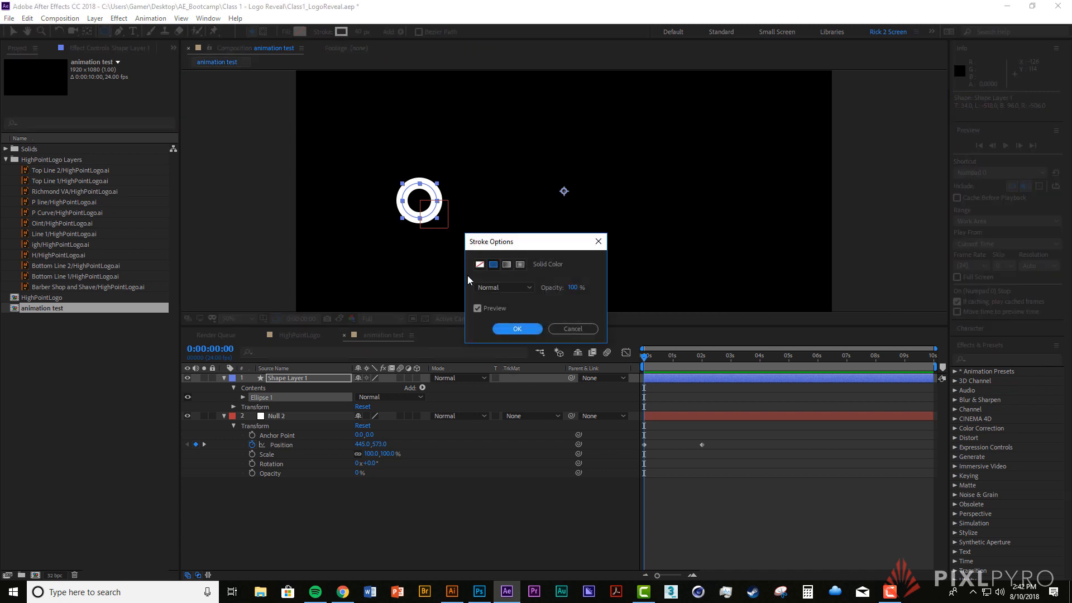
click(480, 264)
click(500, 329)
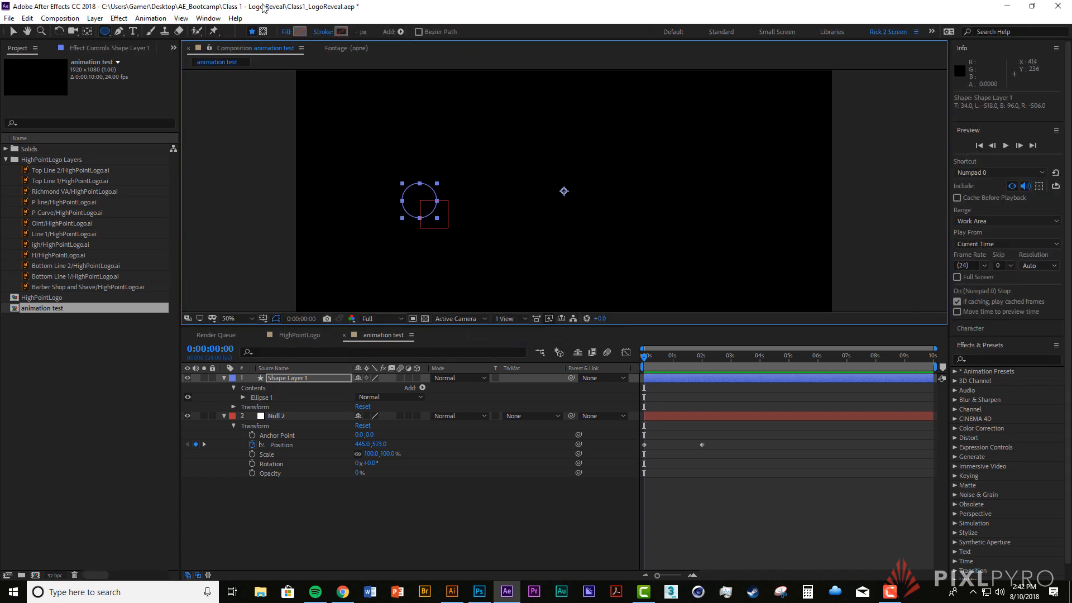
click(287, 32)
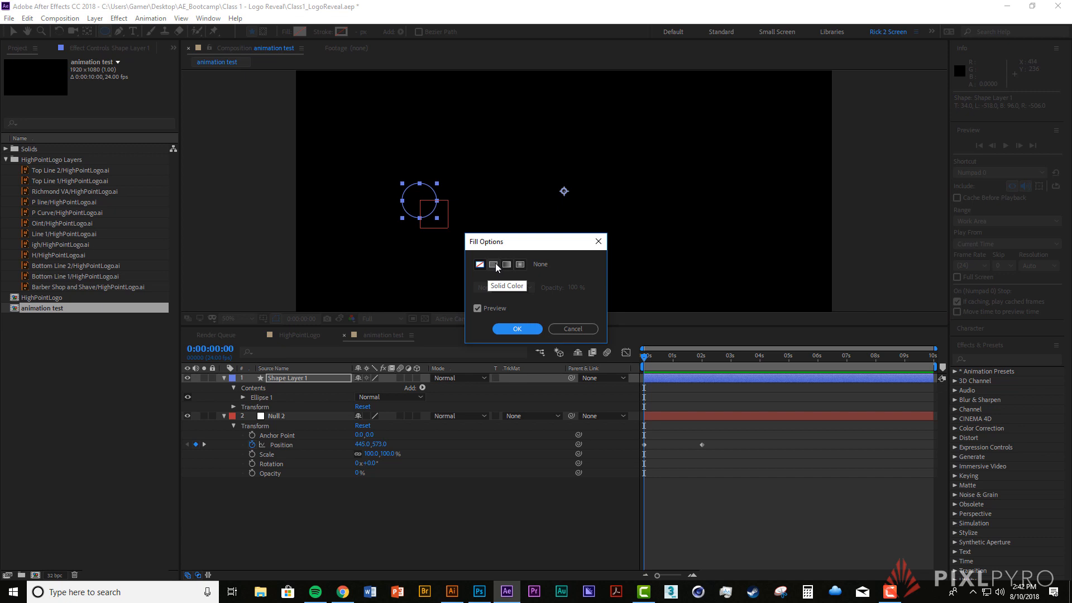
click(494, 264)
click(515, 328)
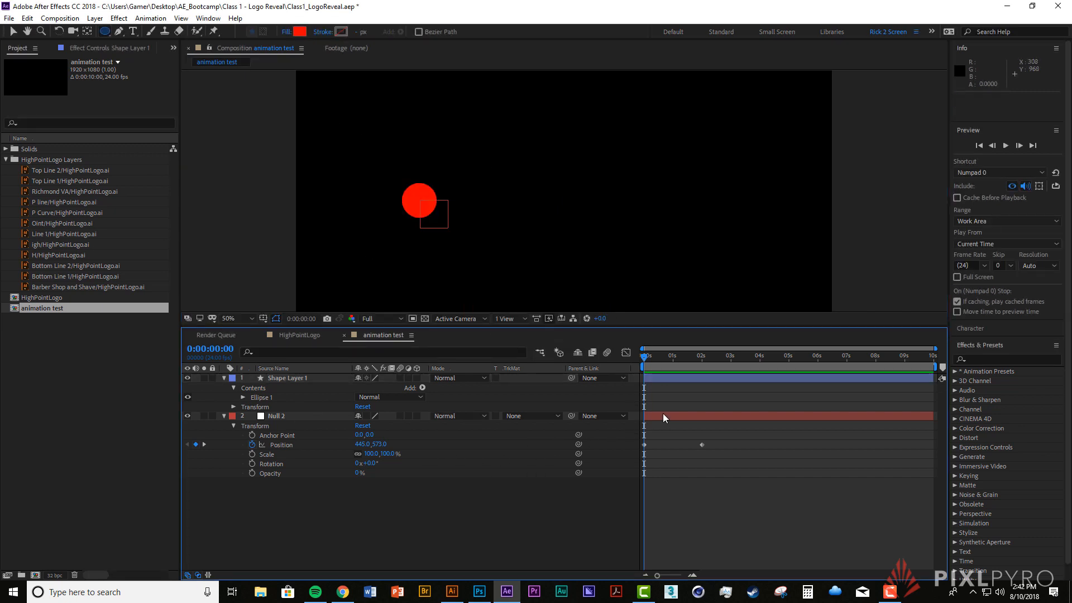
Step: Parent the circle's shape layer to Null 2
mouse_move(642, 356)
mouse_down()
mouse_move(700, 378)
mouse_move(643, 368)
mouse_up()
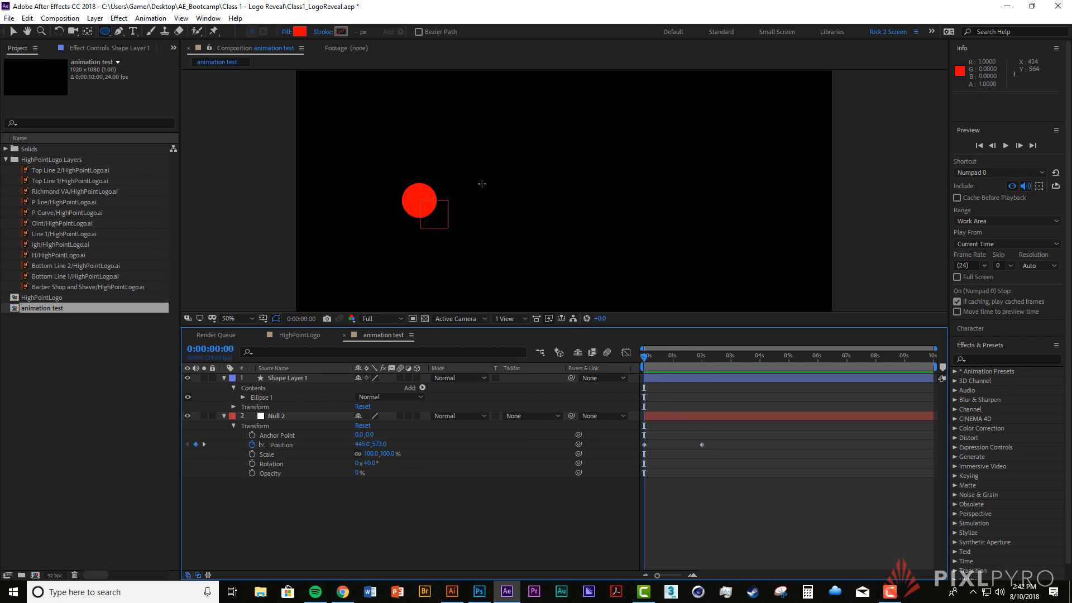
click(299, 378)
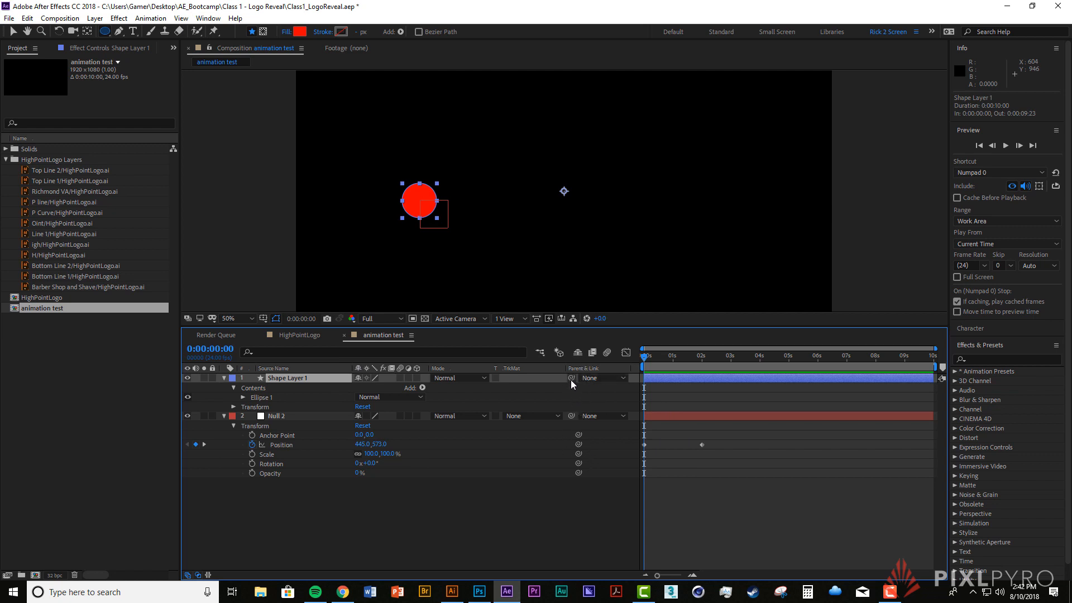
drag(571, 378, 277, 416)
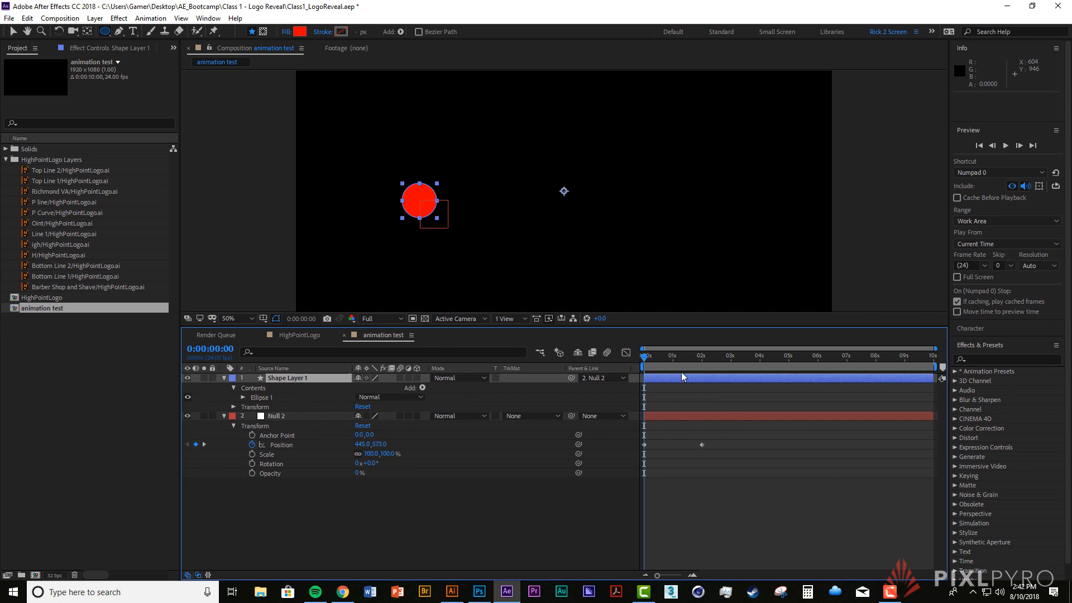
Step: Preview the circle's movement along the curved path several times from the start, examining its speed between the keyframes
key(space)
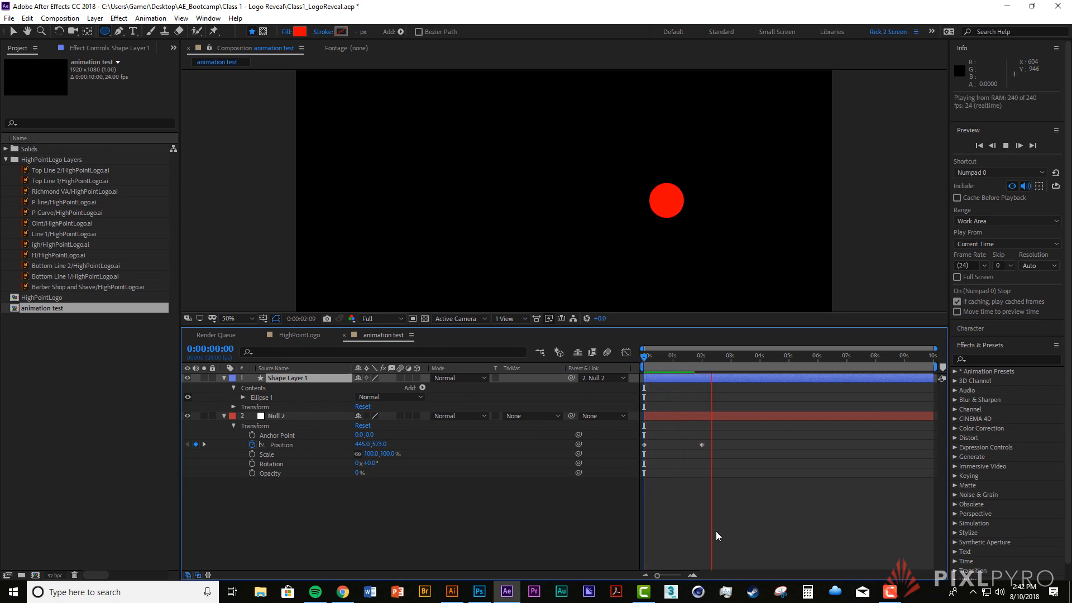
key(space)
key(Home)
key(space)
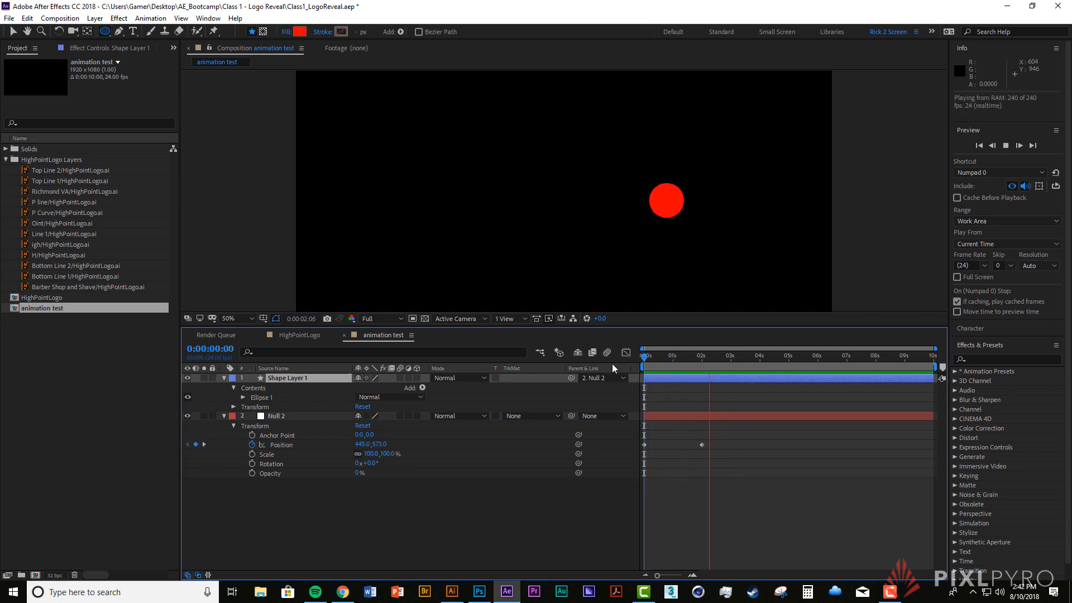
key(space)
key(space)
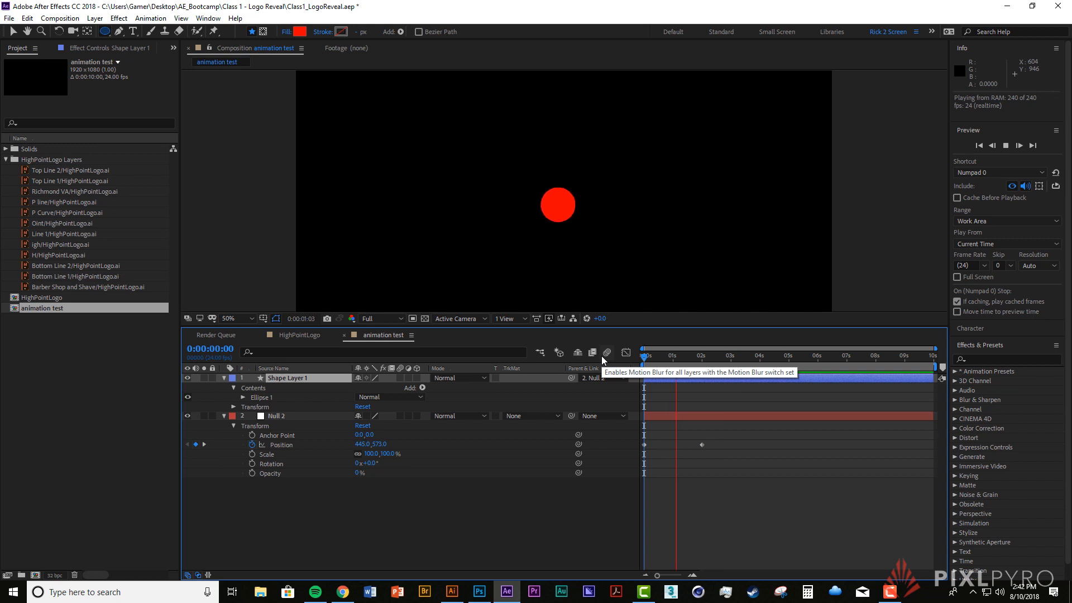
key(space)
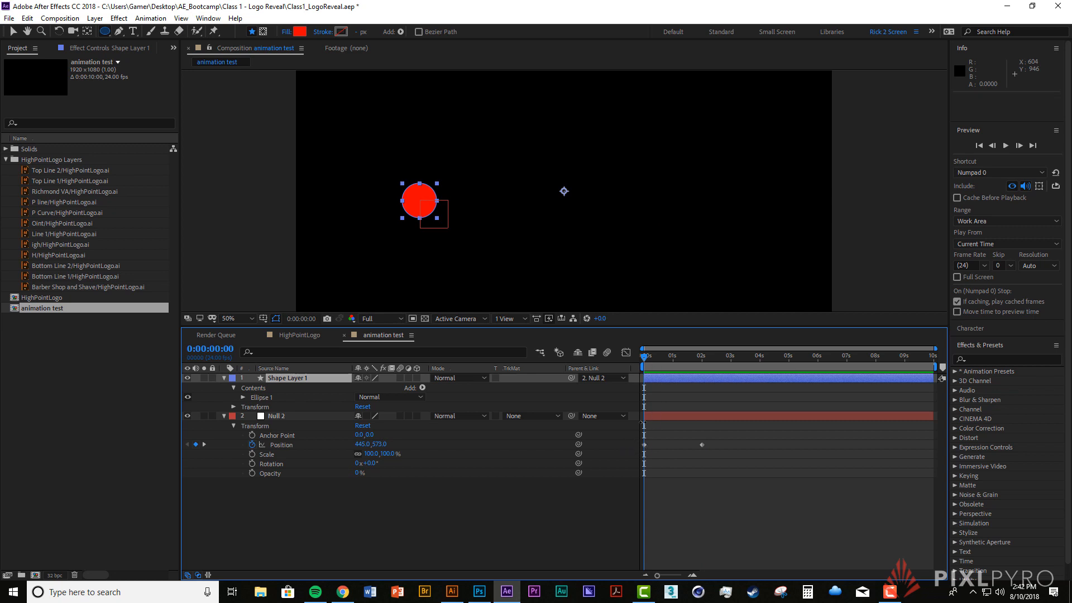
drag(643, 360, 629, 395)
key(space)
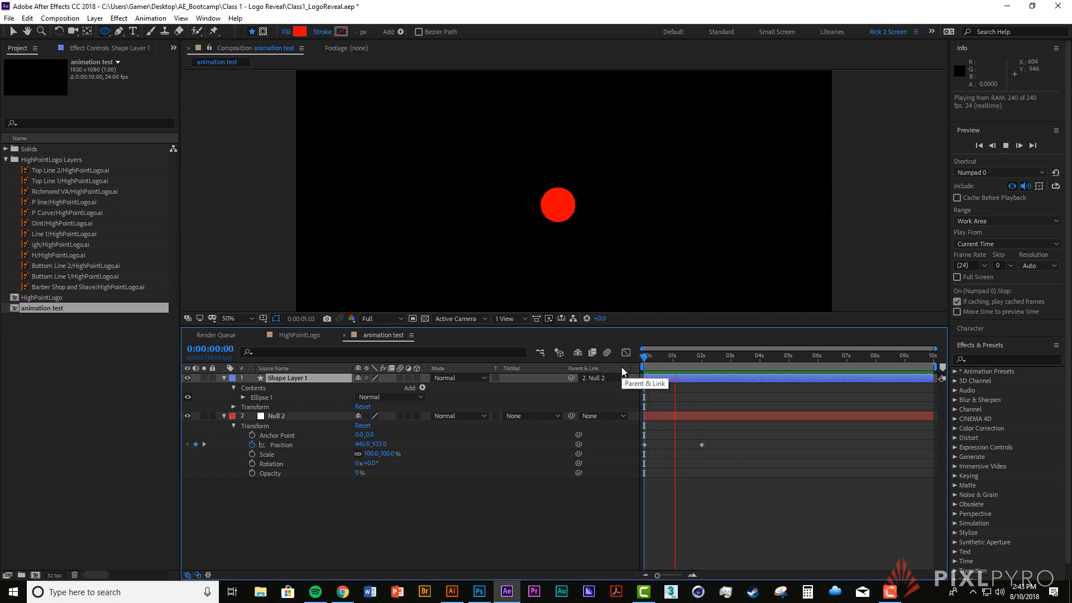
key(space)
key(space)
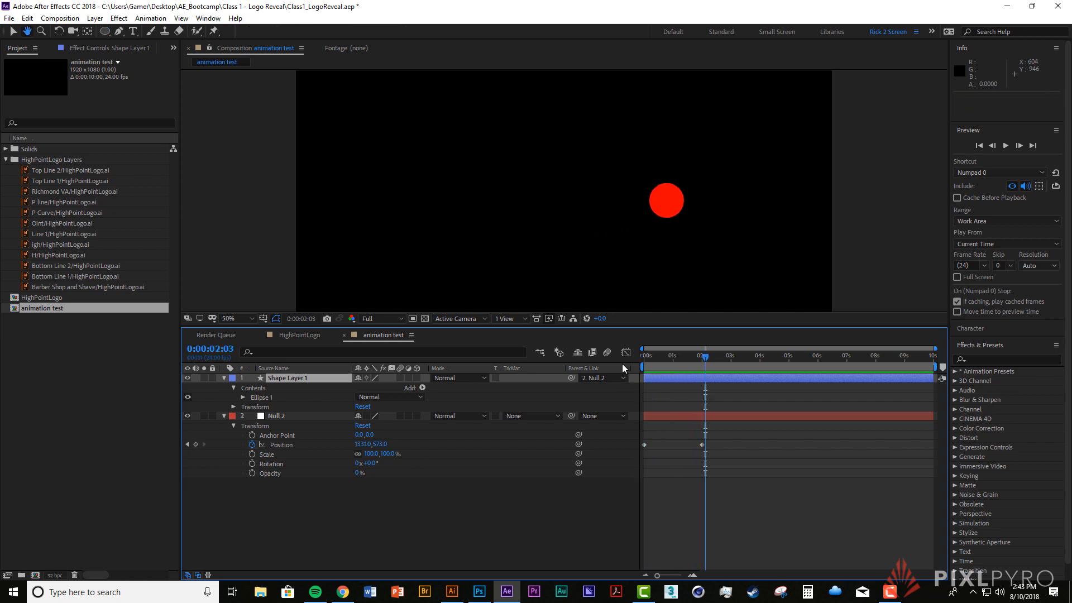
drag(705, 356, 635, 378)
click(705, 504)
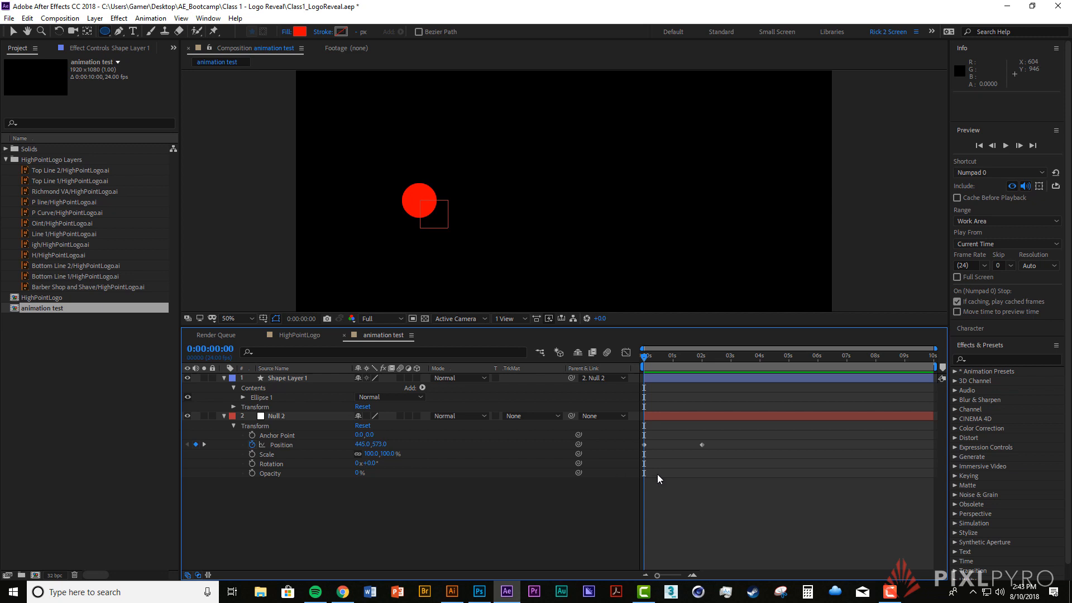
Step: Open the Graph Editor and show the value graph of the null's Position property
click(625, 353)
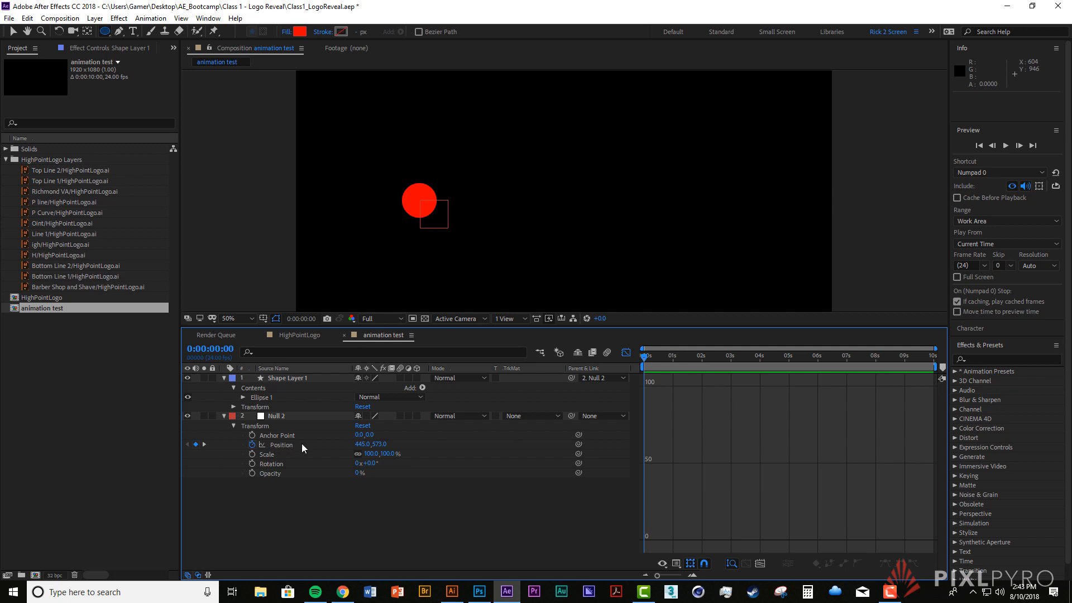
click(277, 454)
click(276, 467)
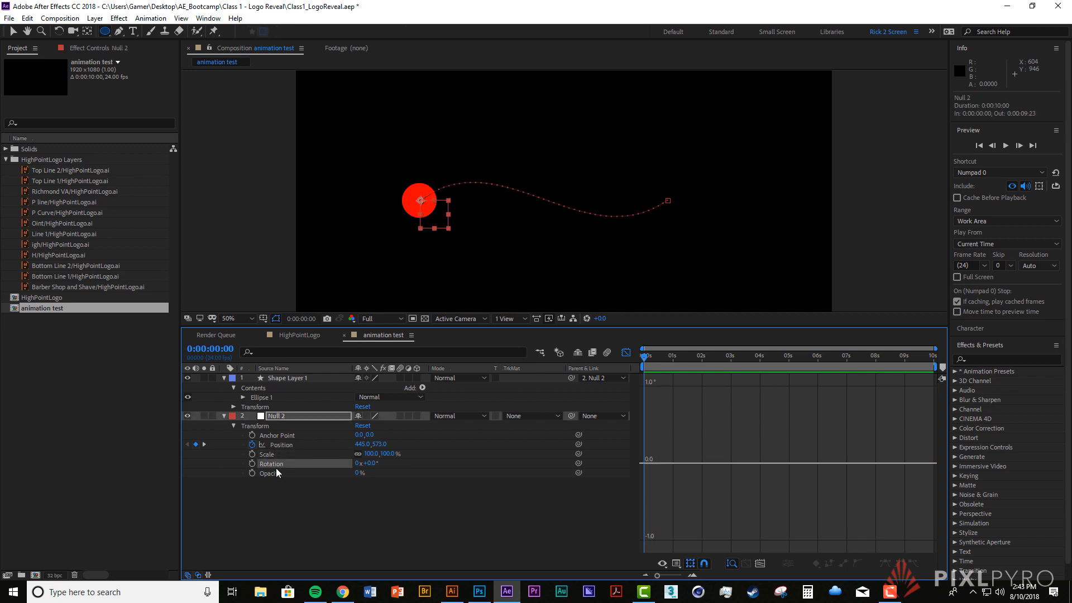
click(281, 472)
click(291, 434)
click(289, 447)
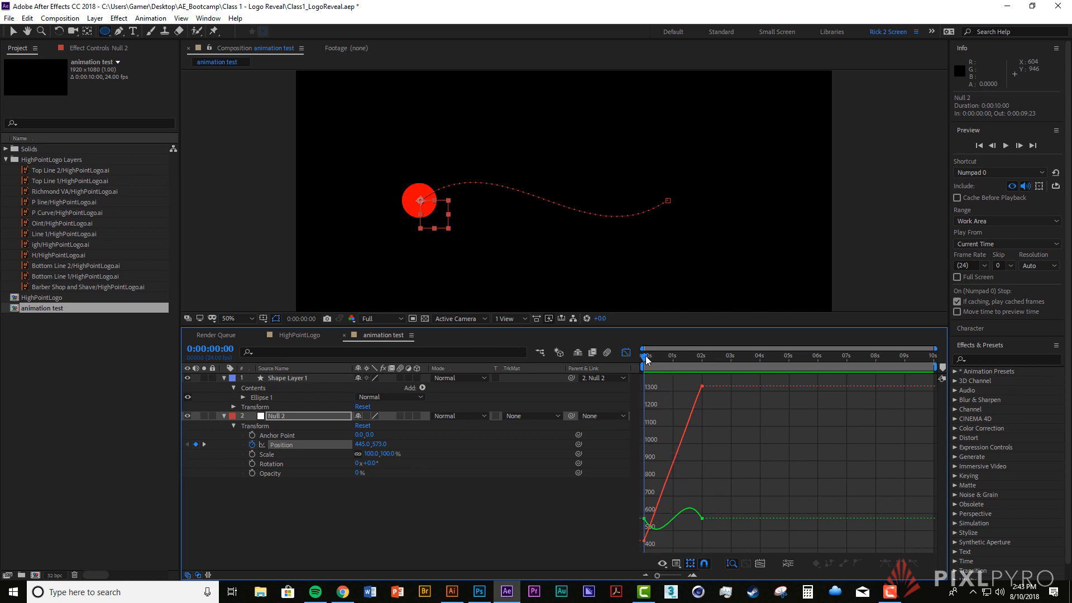
Step: Scrub repeatedly between the two Position keyframes at 0 and 2 seconds, comparing the circle's movement with the X and Y value curves
drag(645, 359, 635, 387)
drag(645, 358, 670, 361)
drag(682, 360, 631, 362)
drag(644, 359, 702, 372)
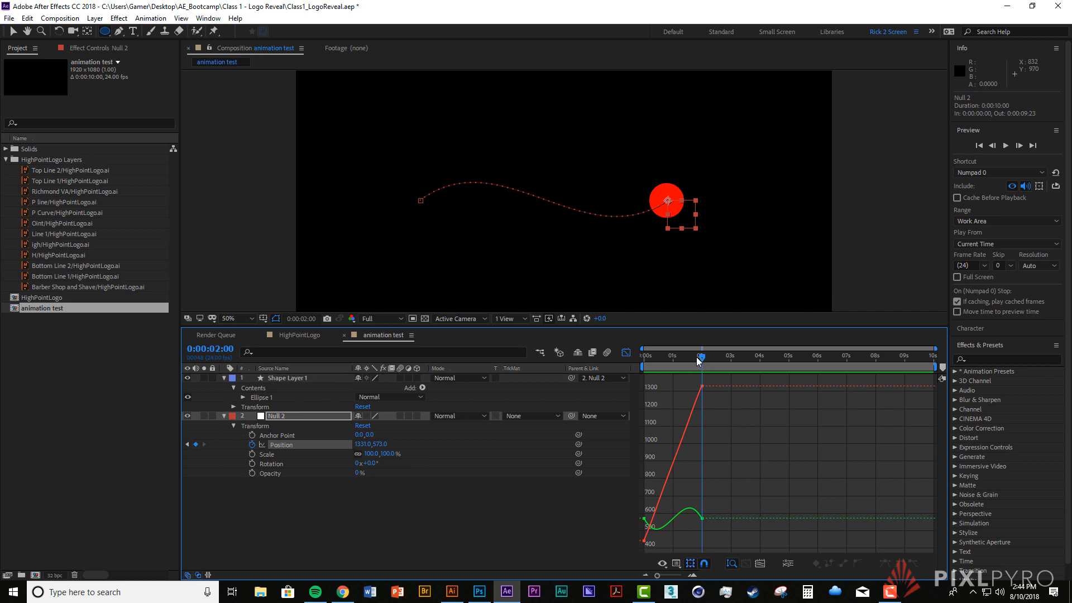
drag(698, 356, 635, 385)
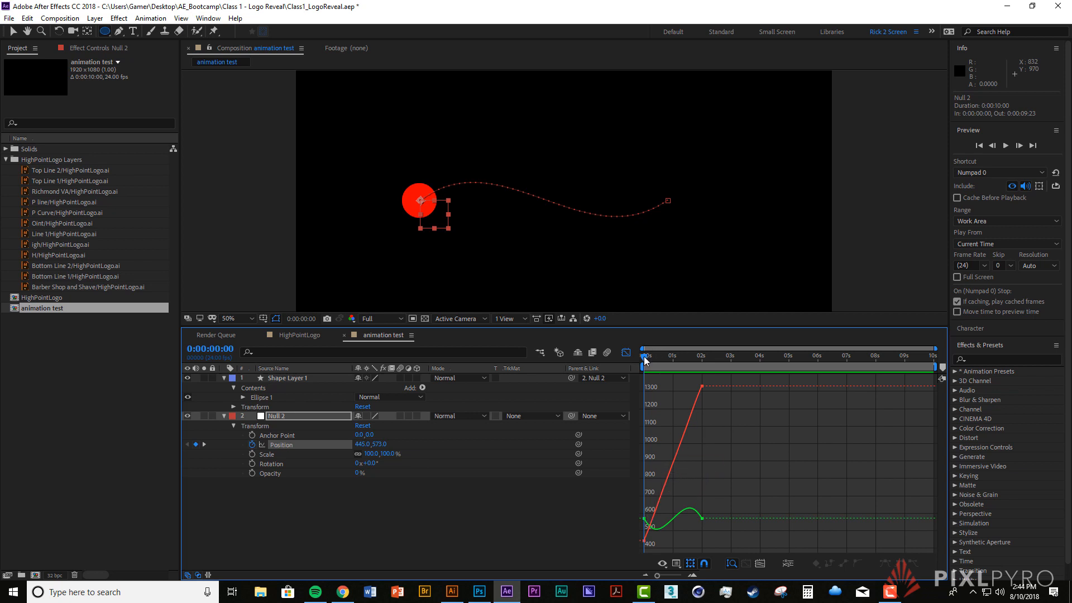
drag(645, 361, 695, 444)
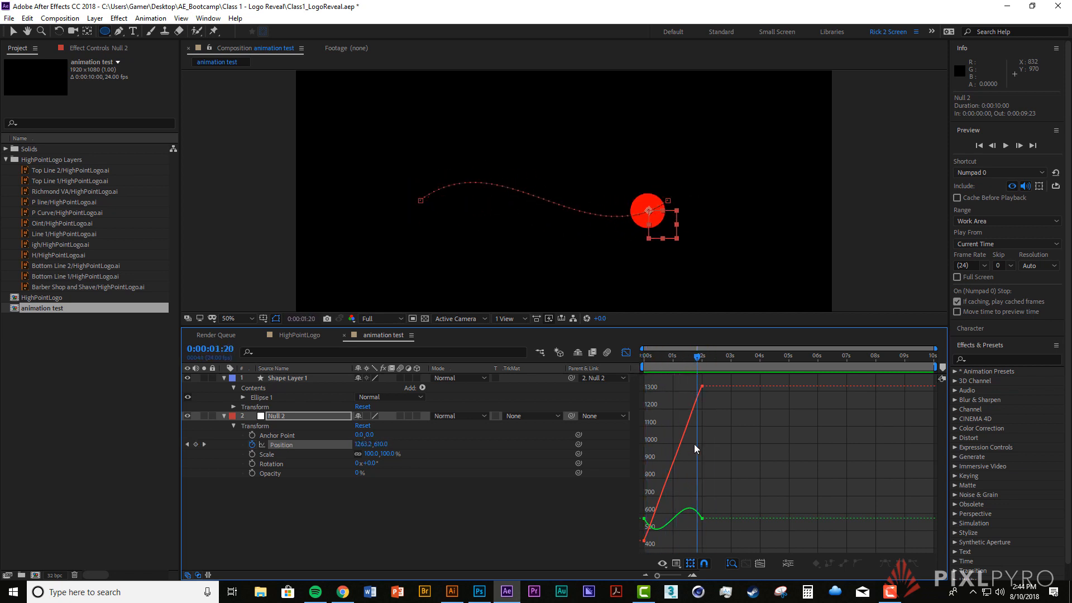
Step: Switch the Graph Editor to the speed graph and scrub between the null's Position keyframes to examine the circle's speed
right_click(763, 450)
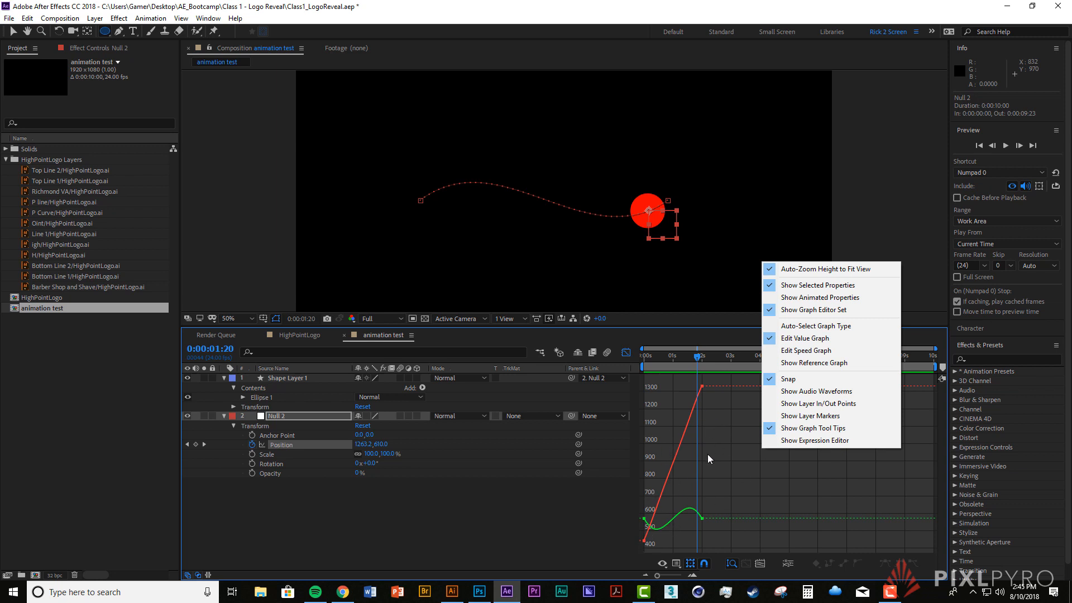
click(808, 351)
key(Home)
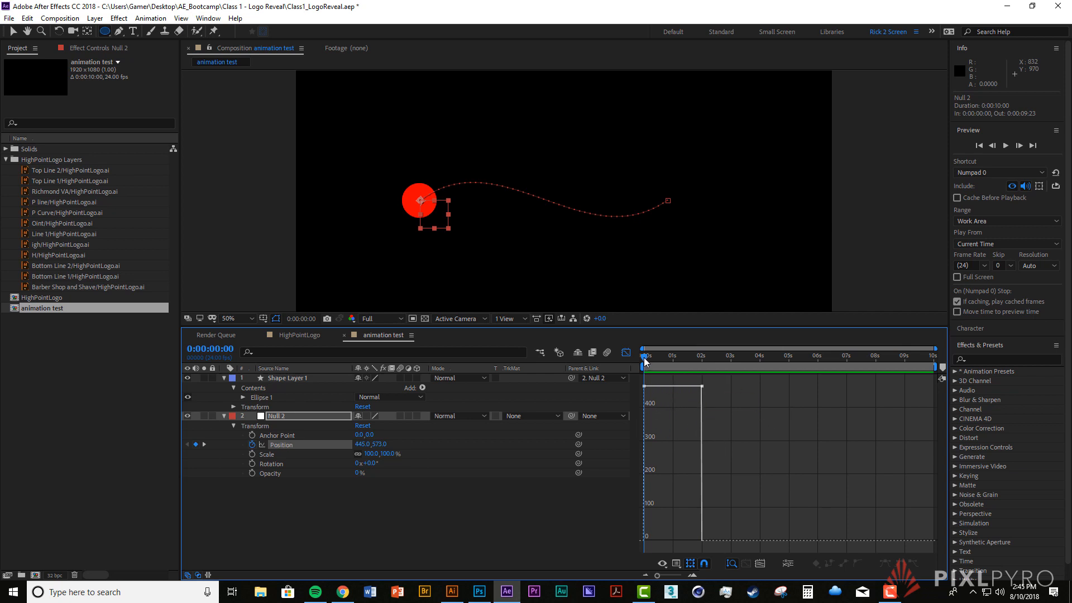
drag(644, 361, 702, 365)
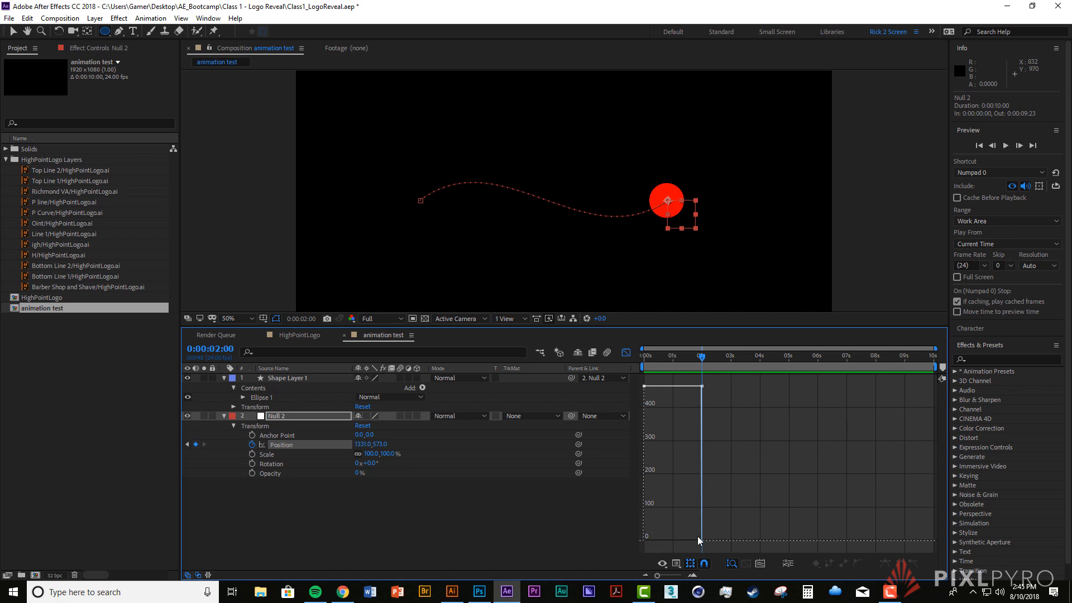
drag(705, 357, 630, 354)
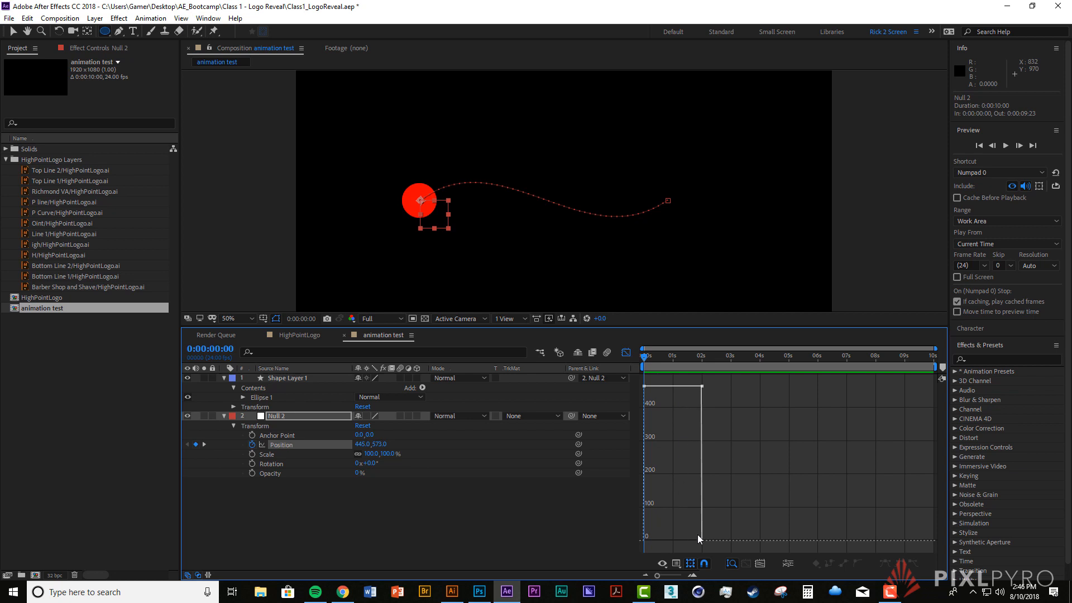
mouse_move(645, 360)
mouse_down()
mouse_move(685, 361)
mouse_move(634, 361)
mouse_move(712, 362)
mouse_move(643, 357)
mouse_up()
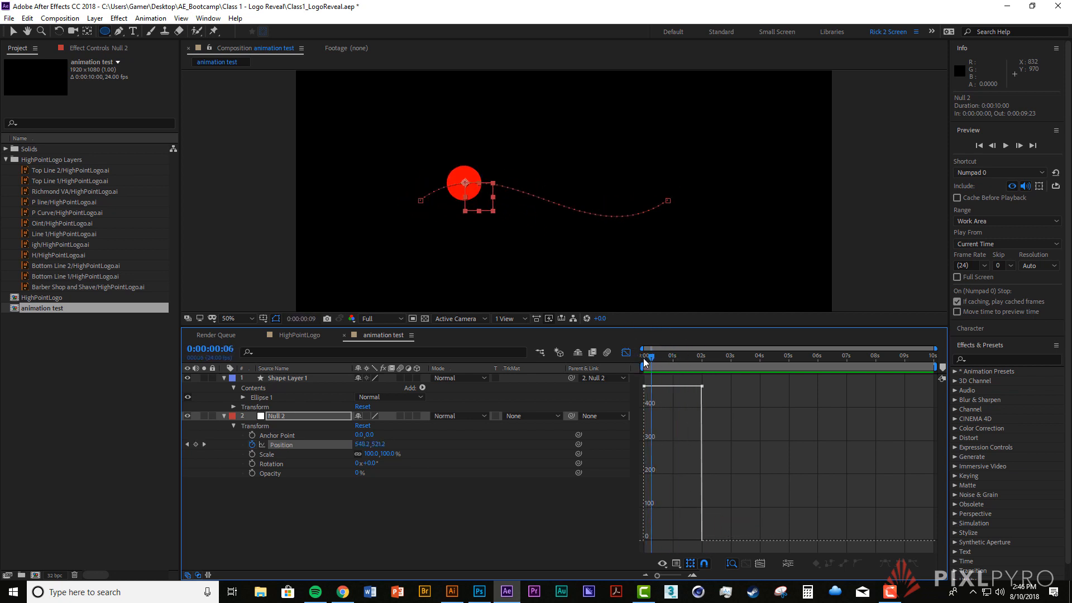
Step: Lower the speed of the null's ending Position keyframe to 0 px/sec and preview the slowdown twice
click(699, 386)
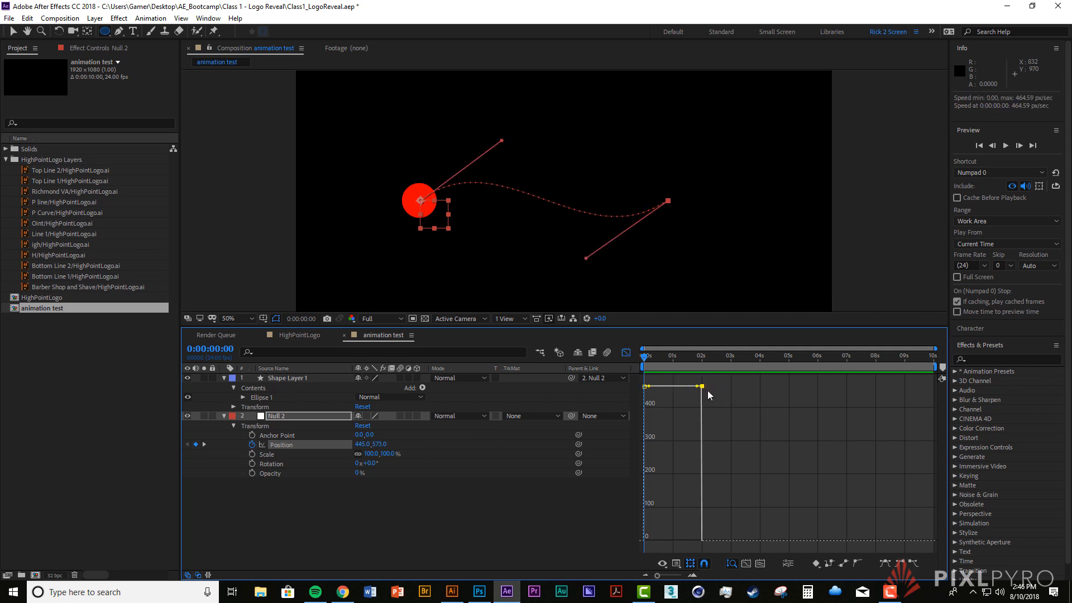
drag(702, 386, 703, 546)
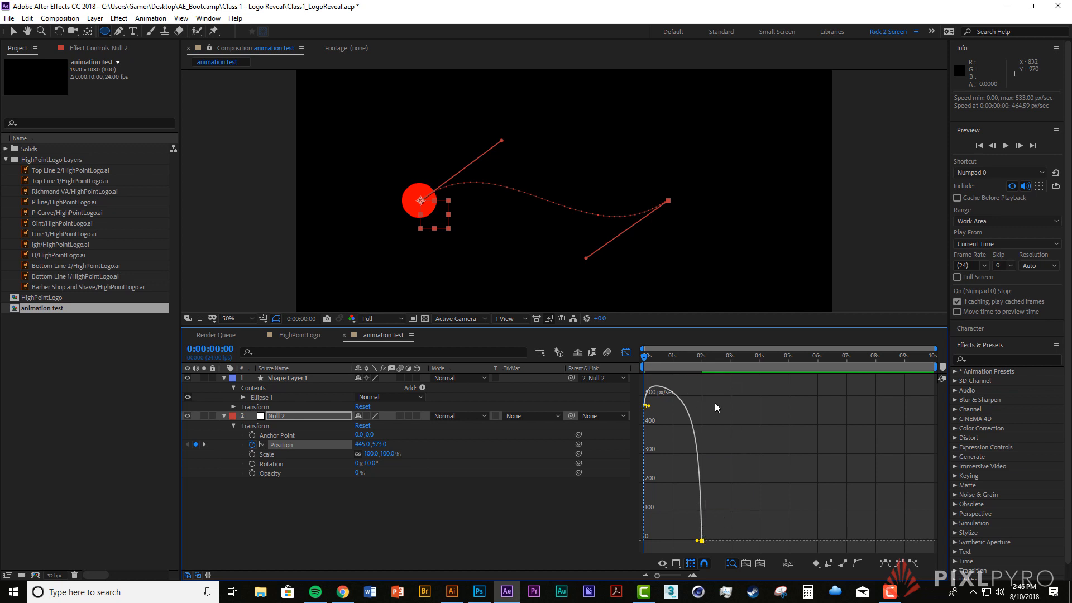
key(space)
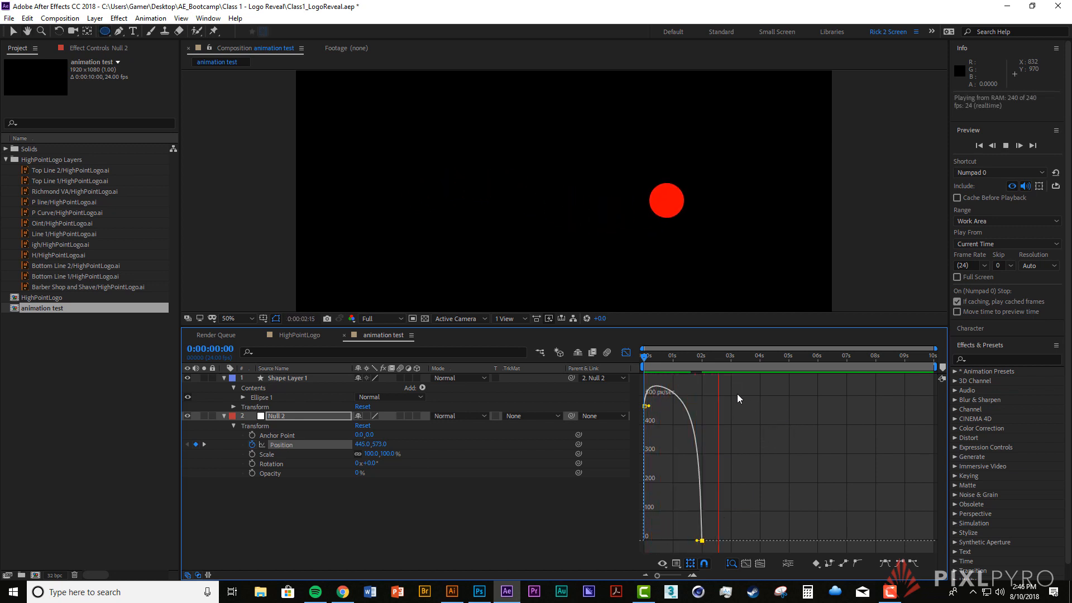
key(space)
key(space)
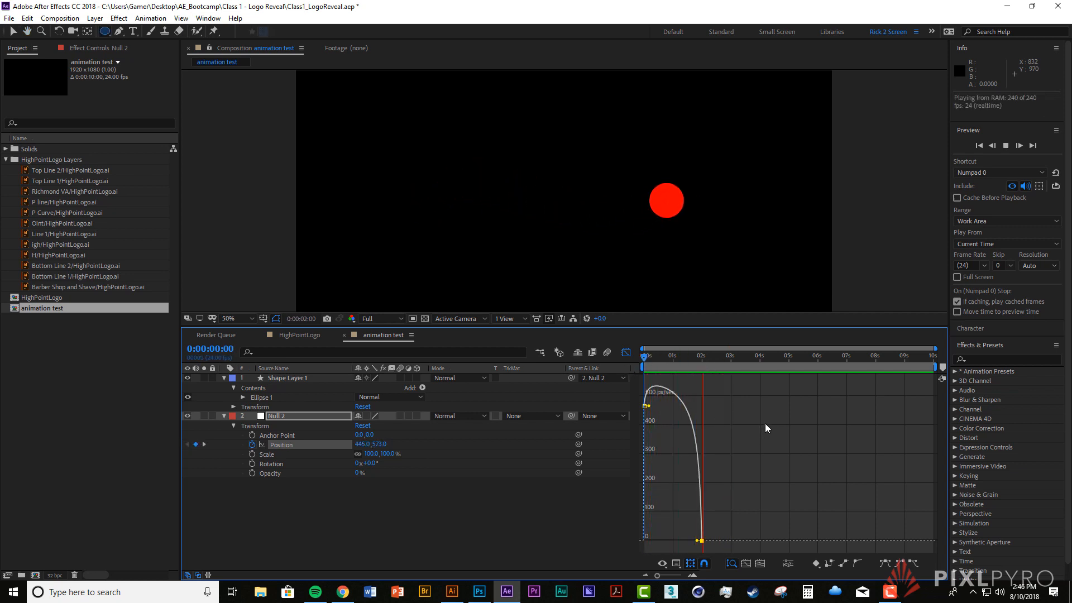
key(space)
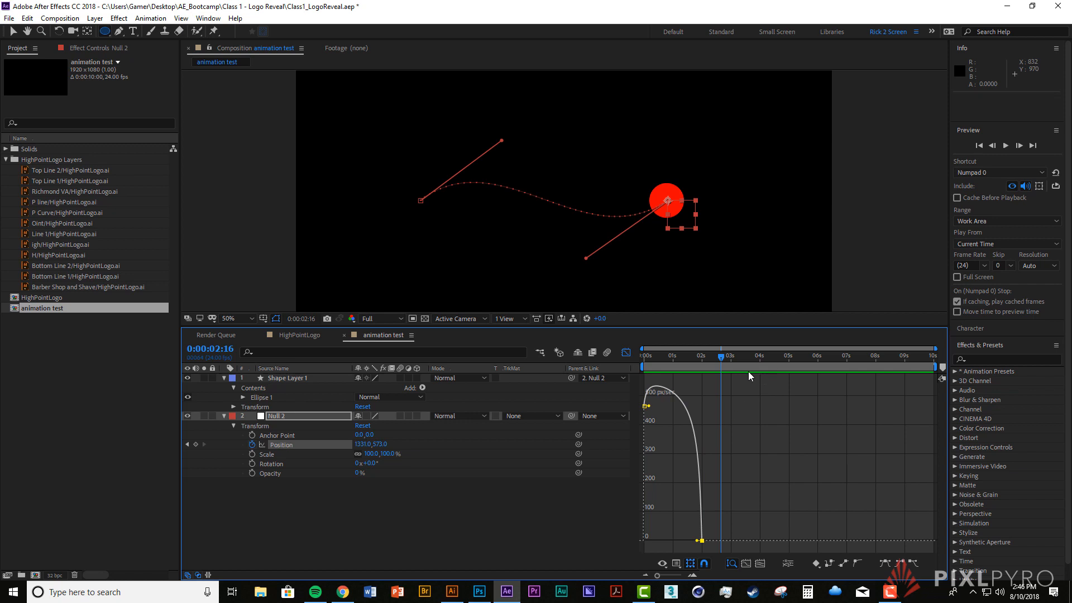
Step: Move the ending Position keyframe to 0:00:02:16 and lengthen its incoming influence handle back to just past the 1.5-second mark
drag(702, 541, 720, 541)
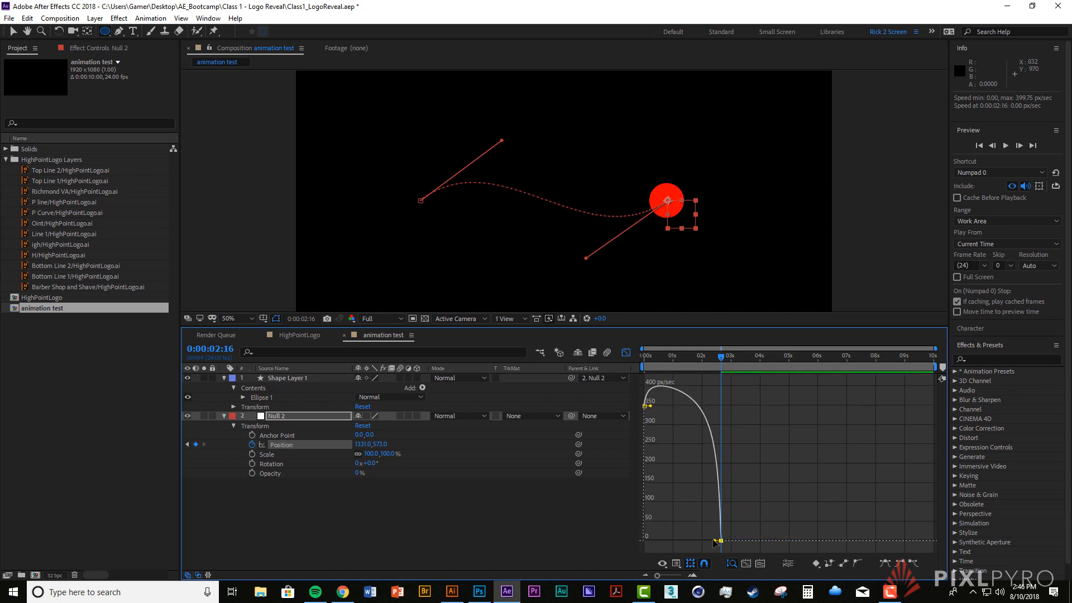
drag(715, 541, 690, 540)
mouse_move(676, 420)
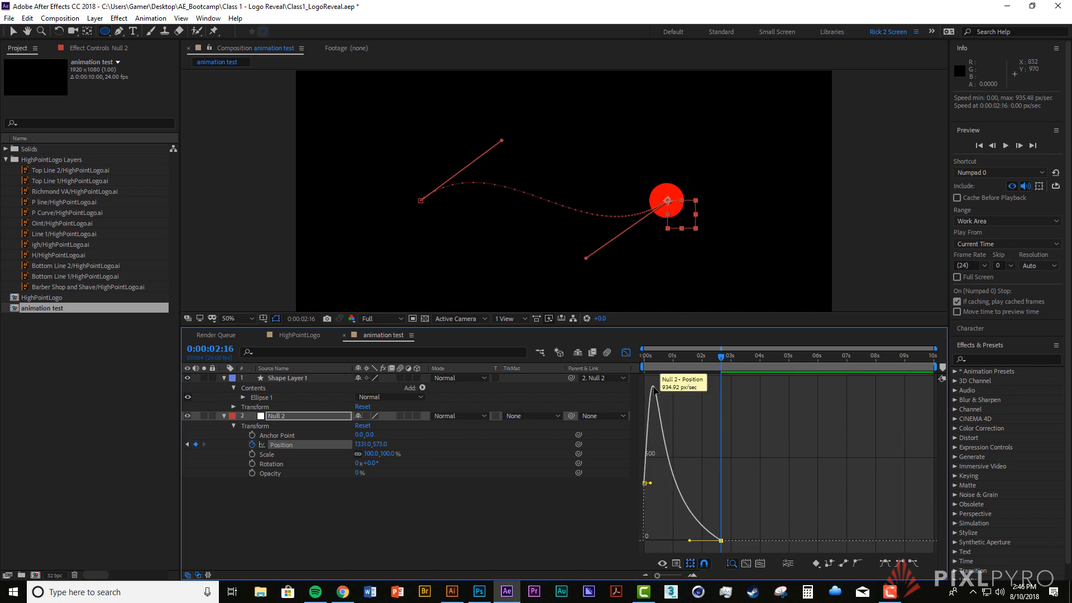
mouse_move(725, 541)
Step: Preview the circle's eased movement several times from the start, comparing it with the speed curve's early peak and gradual falloff
drag(709, 351, 611, 367)
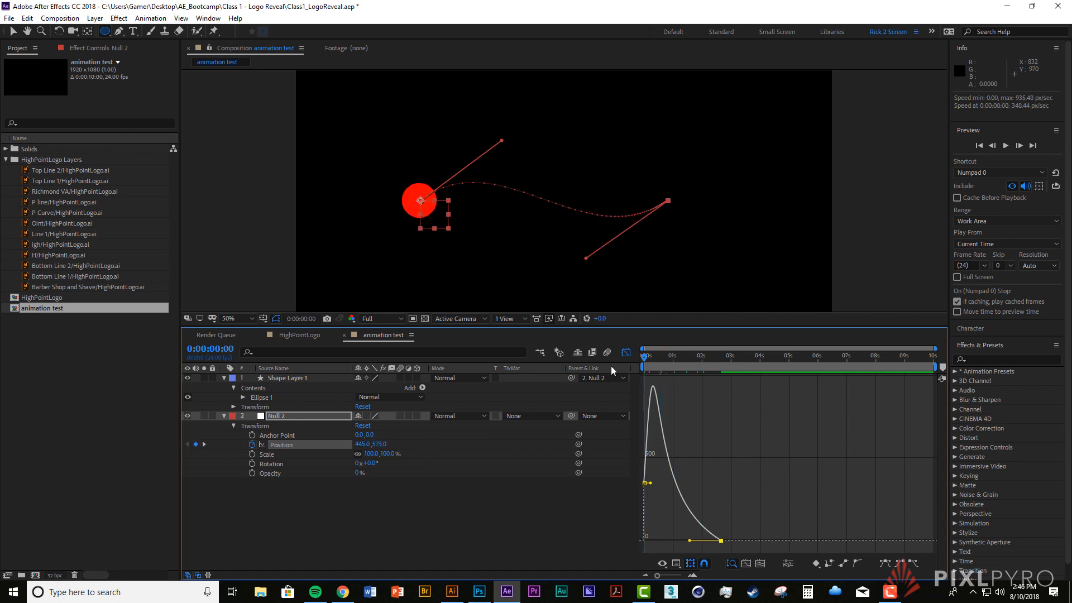
key(space)
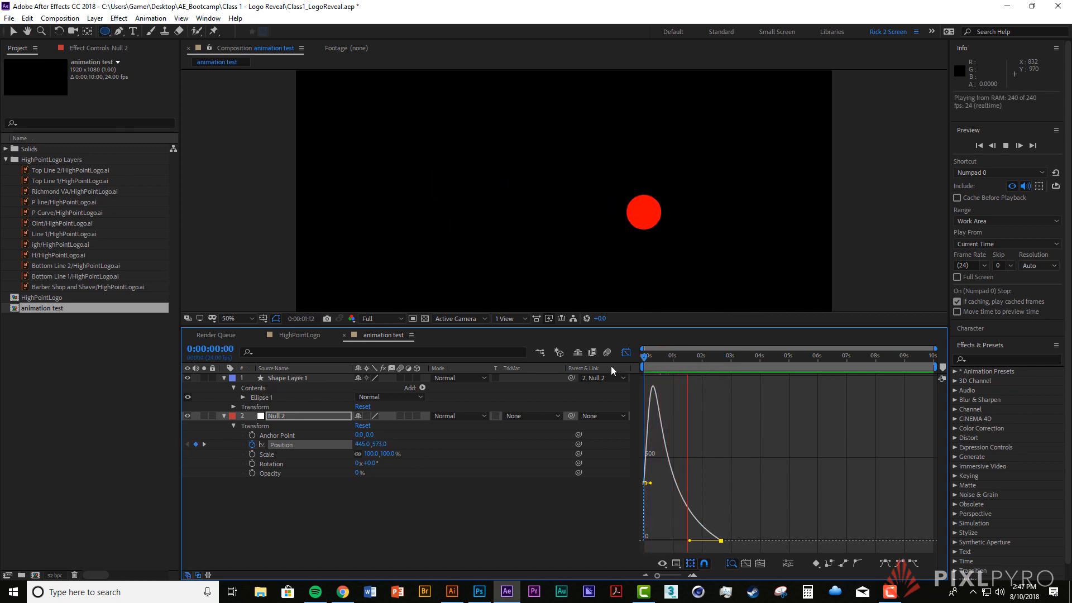
key(space)
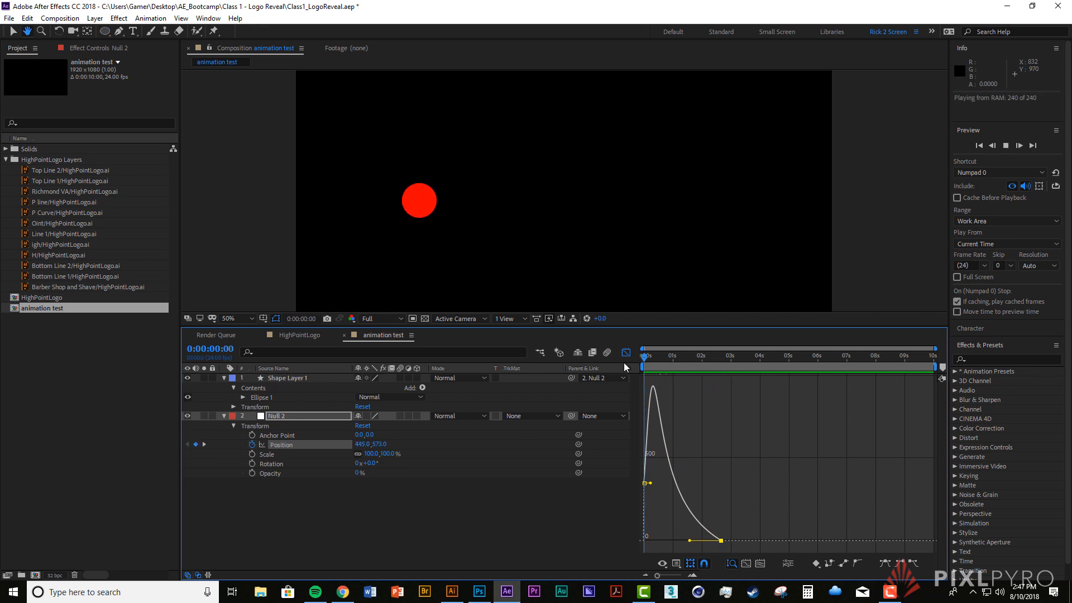
key(space)
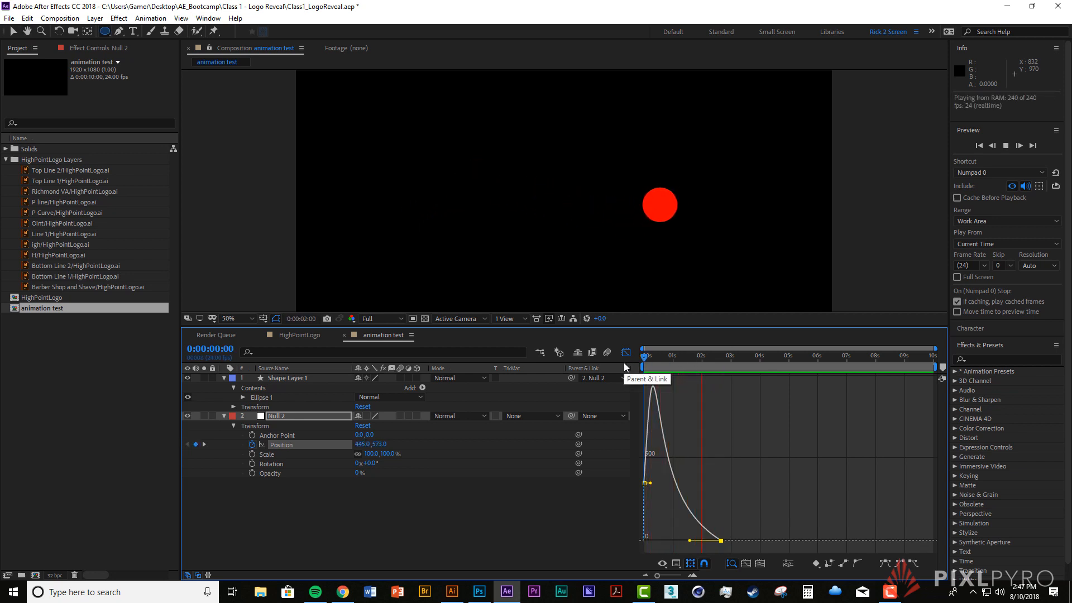
key(space)
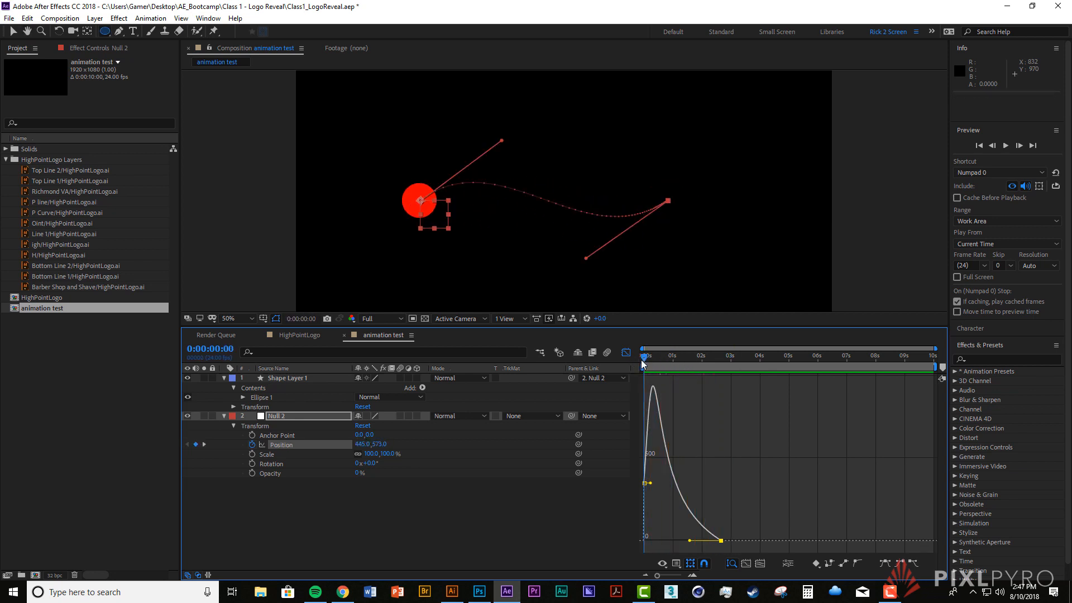
drag(644, 361, 653, 364)
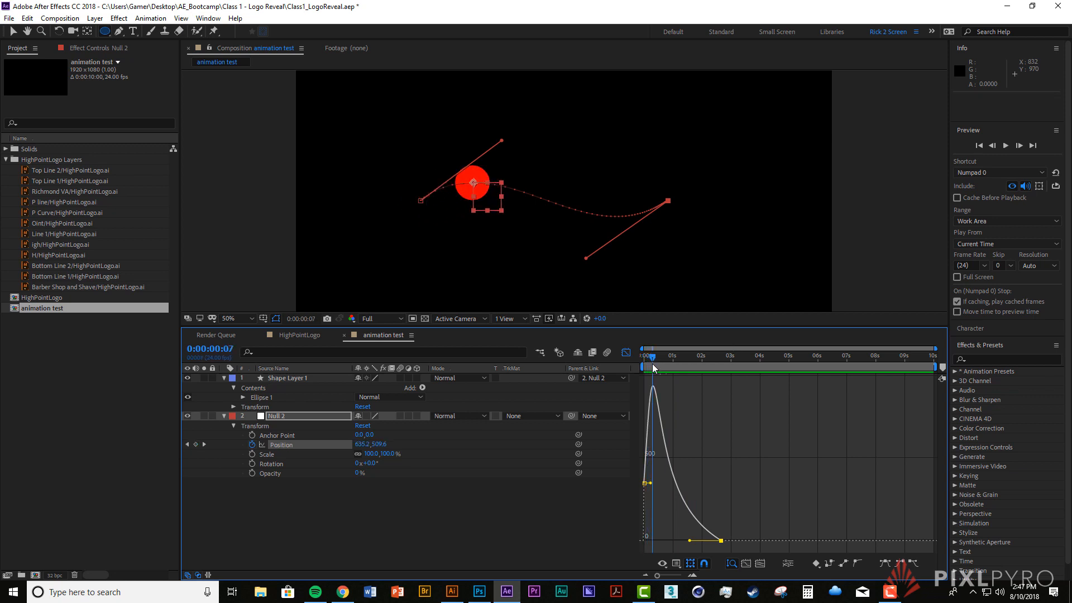
mouse_move(655, 389)
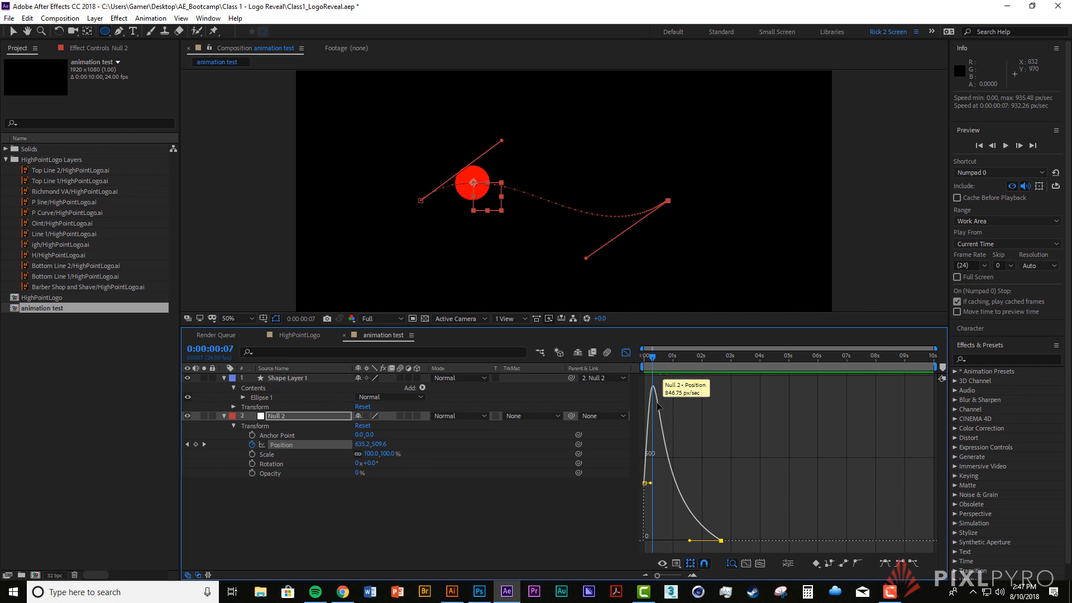
mouse_move(666, 442)
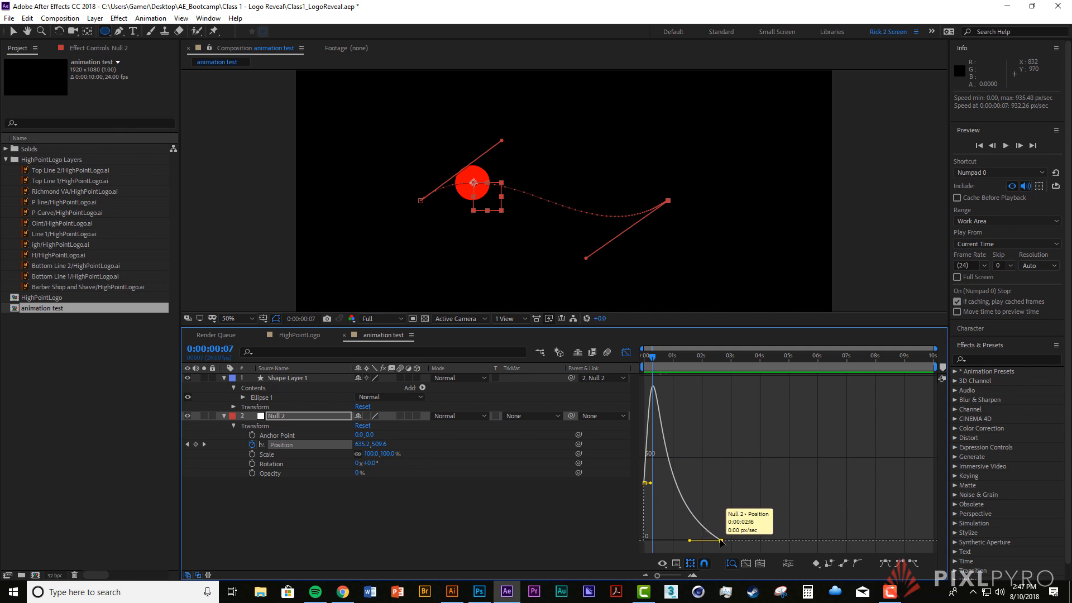
drag(651, 363, 629, 357)
key(space)
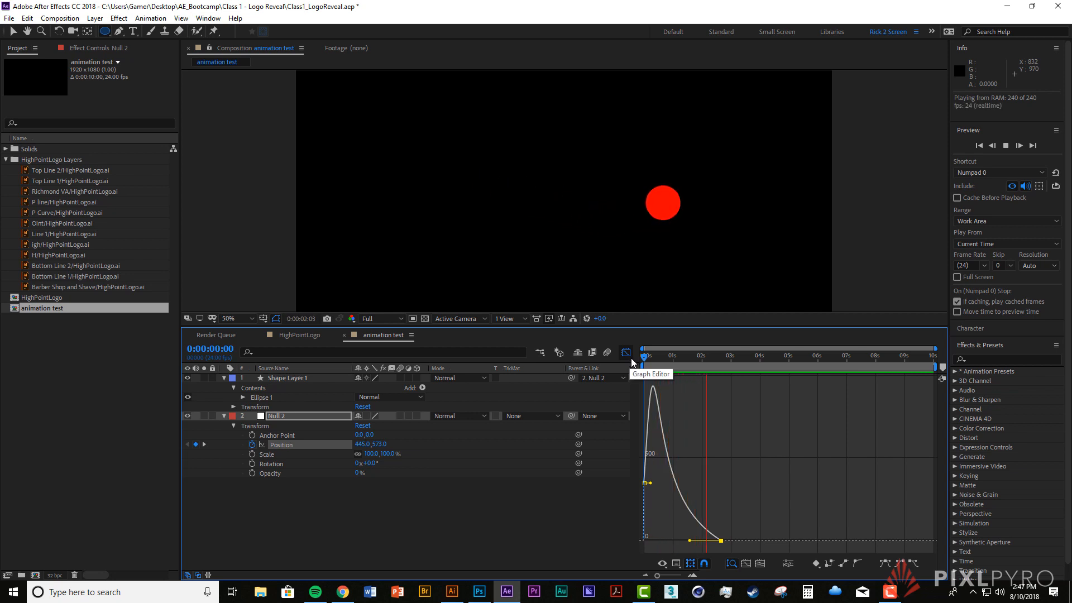
key(space)
key(space)
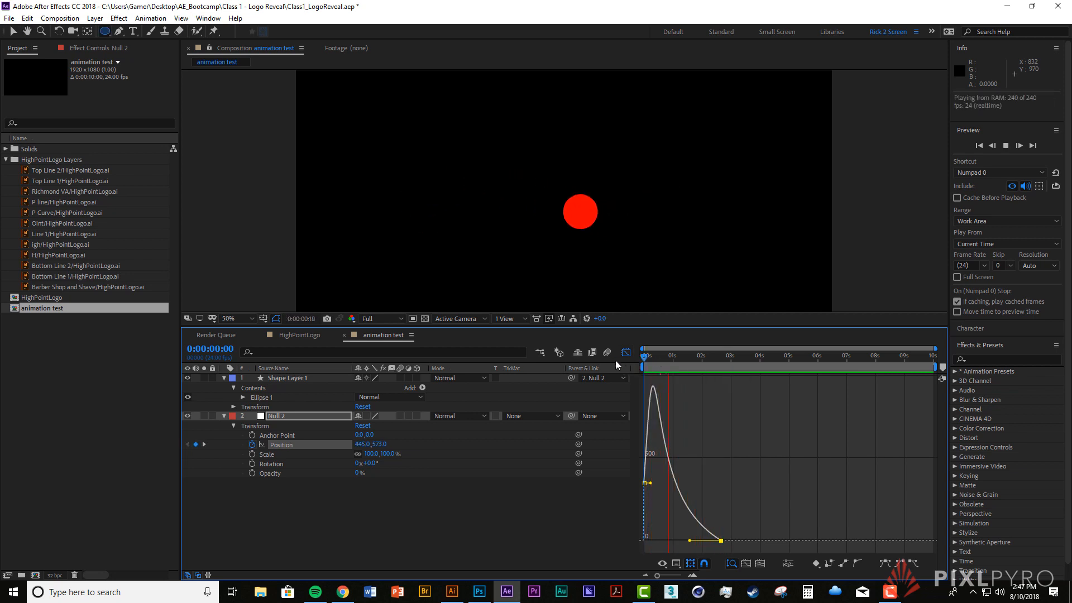
key(space)
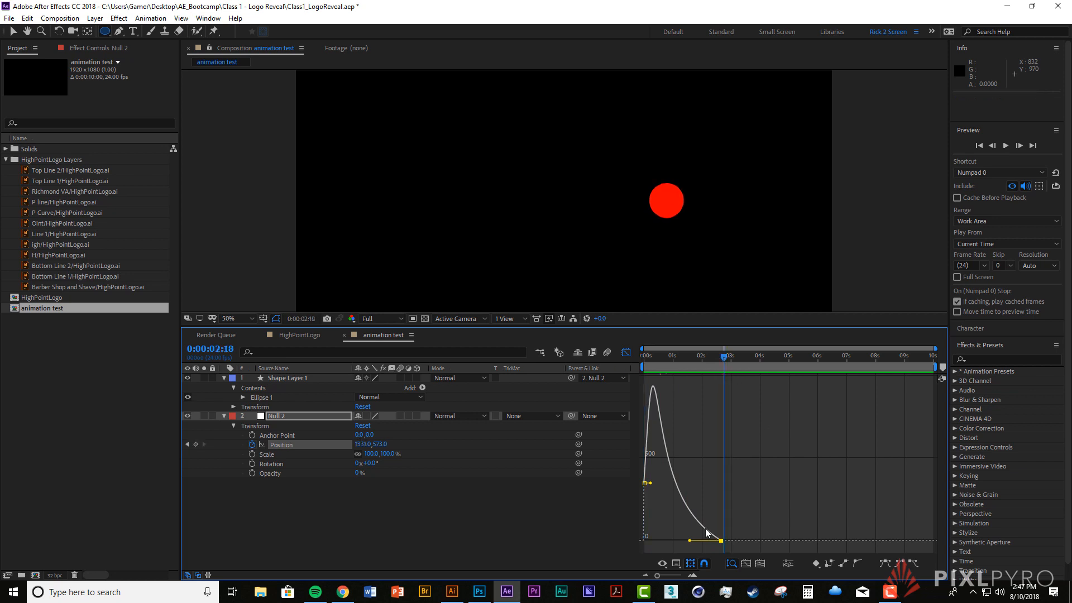
Step: Ease Null 2 out of its first position keyframe by lowering the starting speed to 0 px/sec, and preview the motion
drag(646, 484, 664, 540)
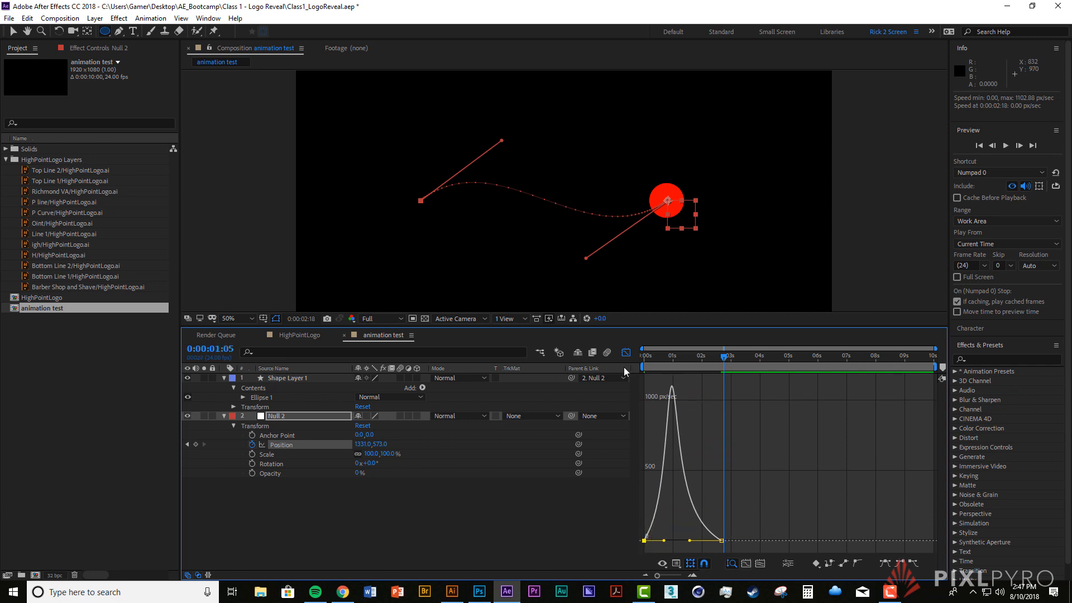
key(space)
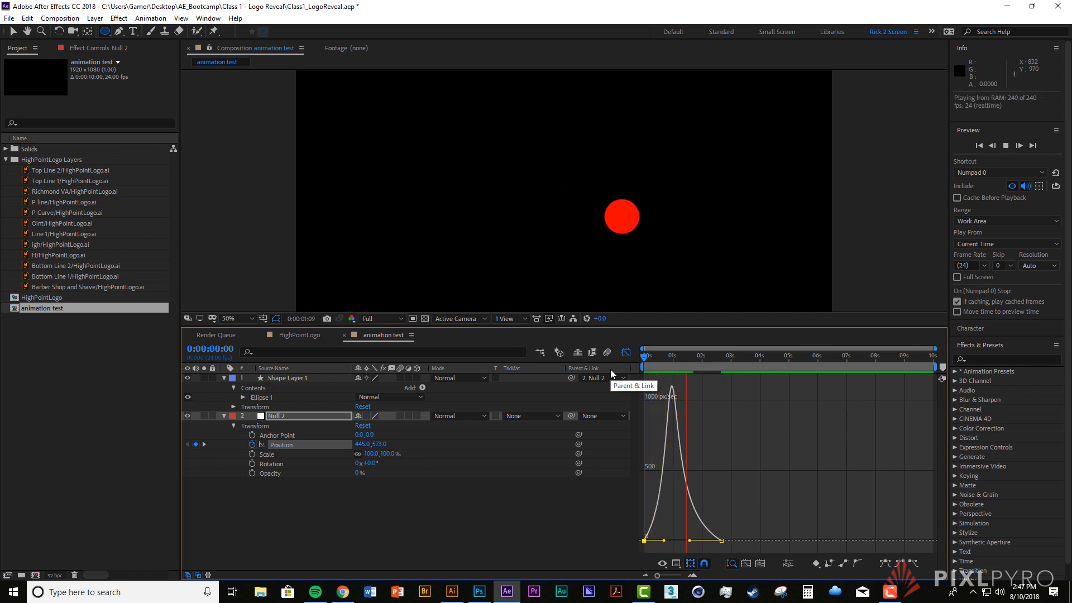
key(space)
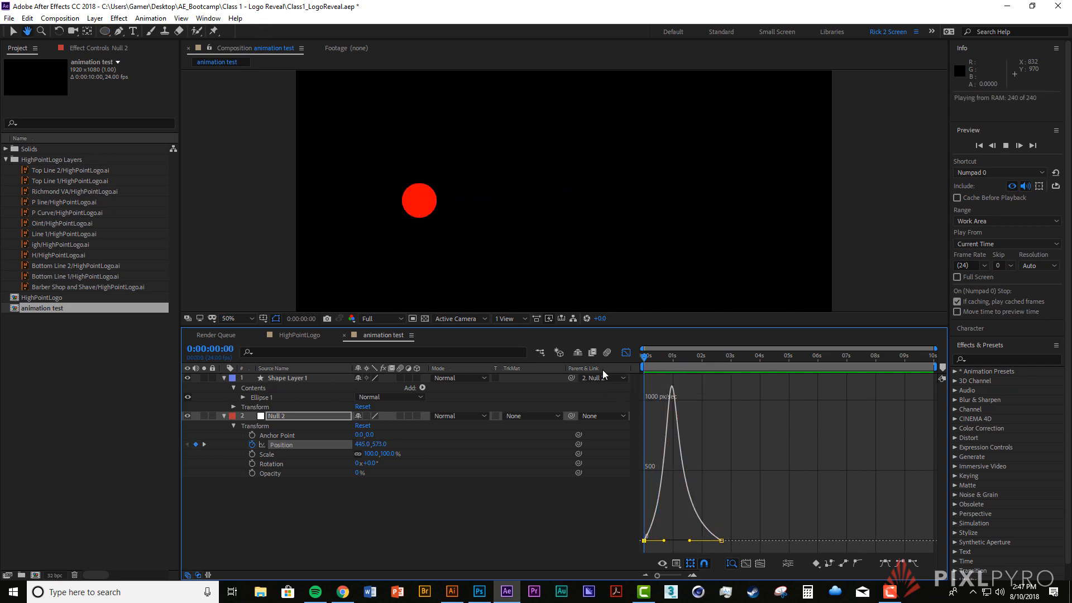
key(space)
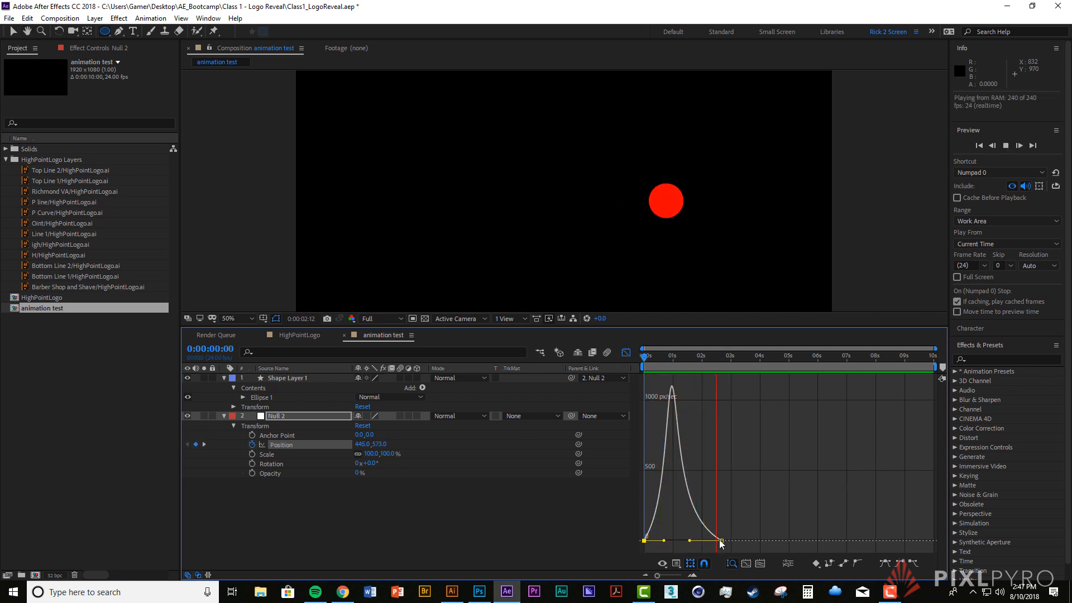
key(space)
Step: Shorten the ease into Null 2's last position keyframe and preview the circle's movement
click(691, 541)
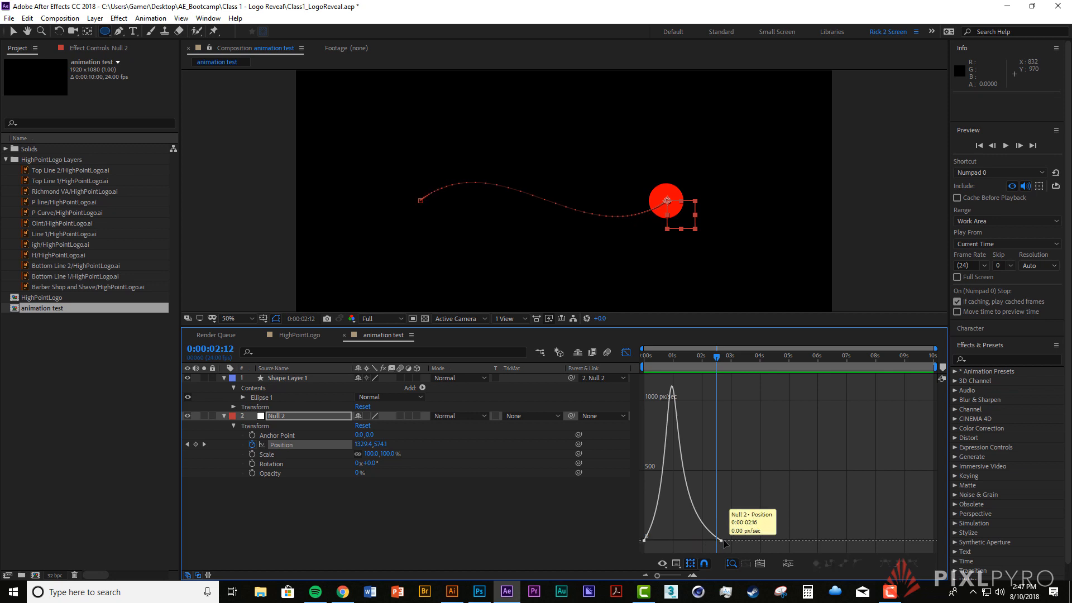
drag(691, 540, 701, 541)
key(space)
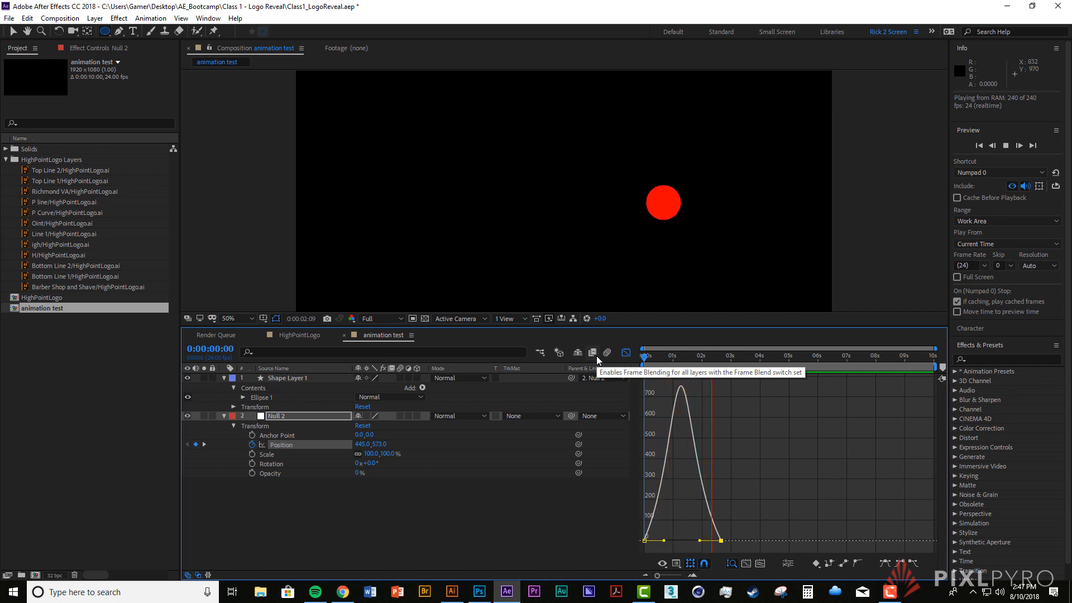
key(space)
Step: Lengthen both position eases so the speed peaks sharply at about 2260 px/sec near 1.7 seconds, and preview the motion
mouse_move(700, 541)
mouse_down()
mouse_move(672, 540)
mouse_move(694, 542)
mouse_up()
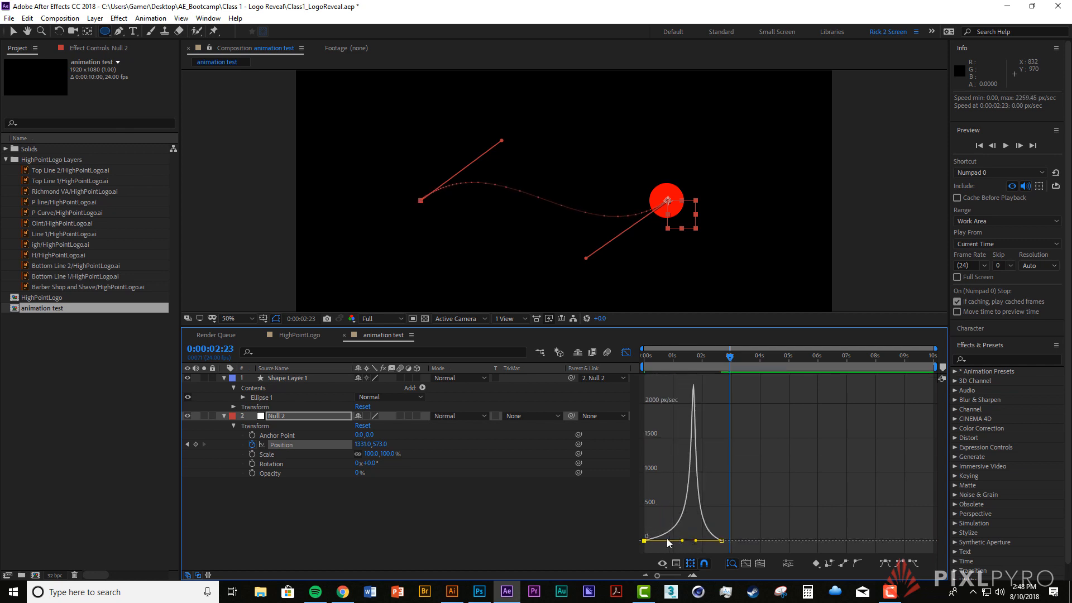
key(Home)
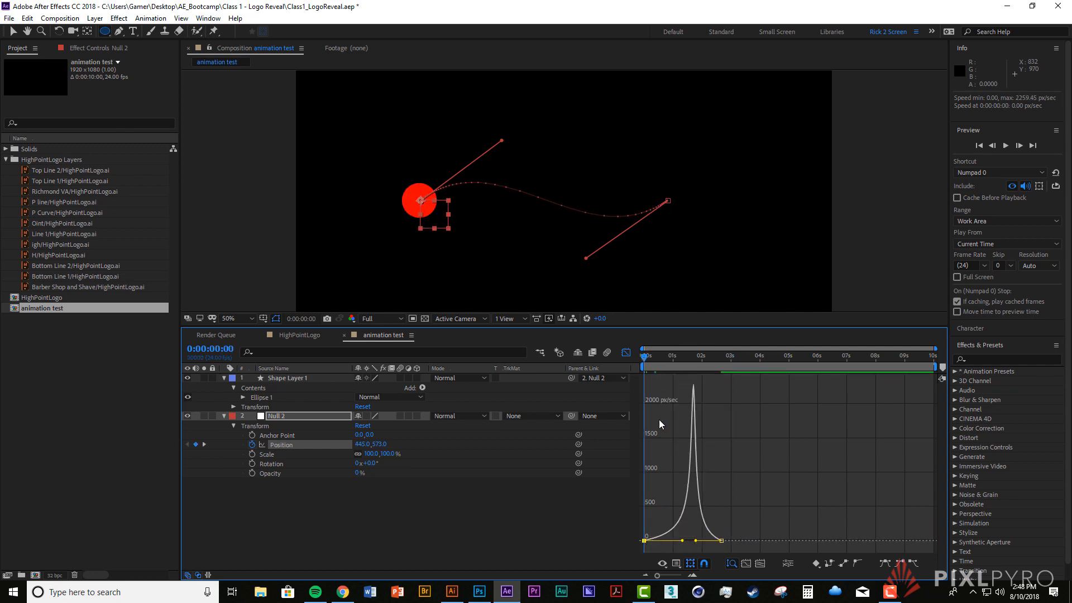
key(space)
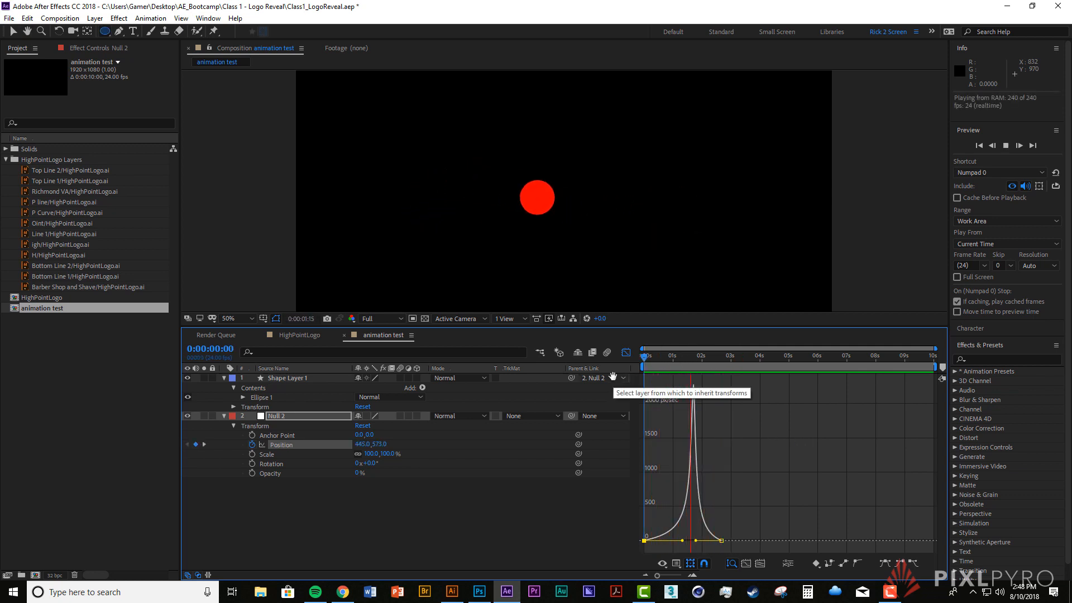
key(space)
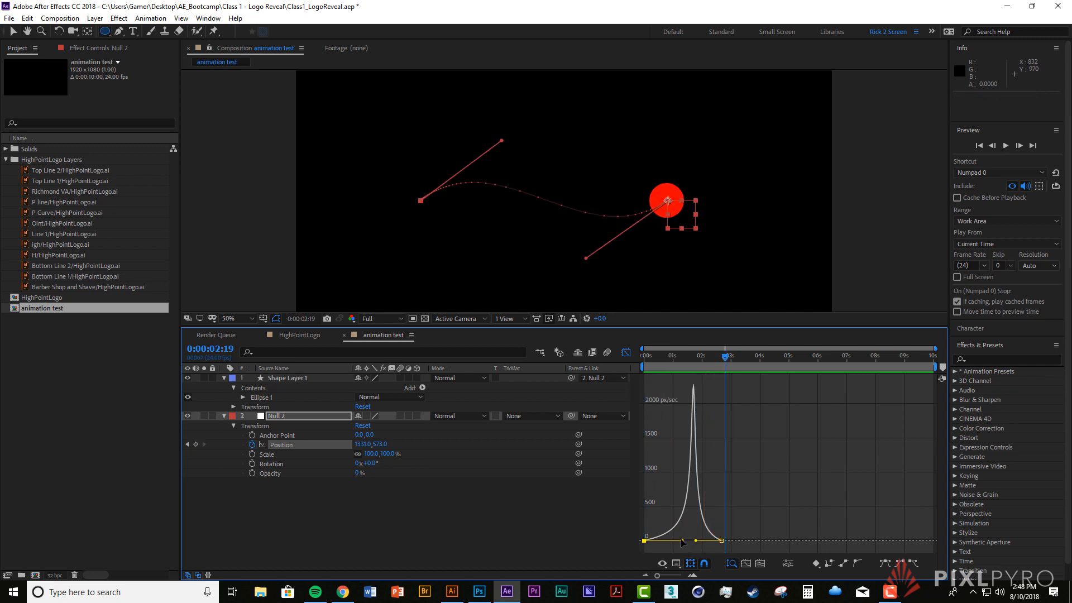
Step: Reshape the position speed curve to a quick start and long slow ending, peaking near 0.5 seconds, and preview it
mouse_move(682, 540)
mouse_down()
mouse_move(657, 541)
mouse_move(682, 541)
mouse_up()
key(space)
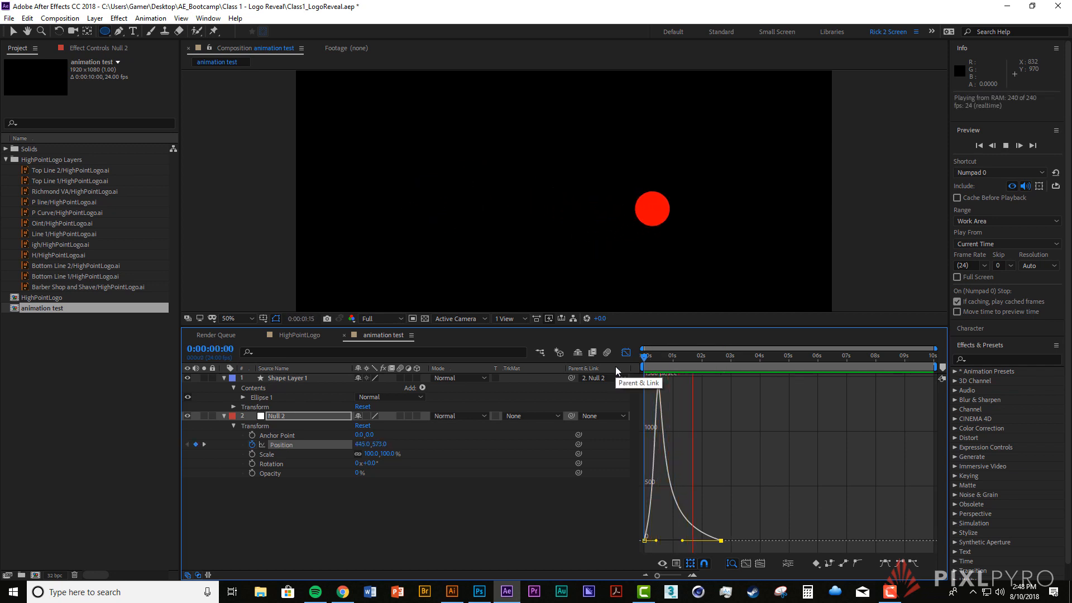
key(space)
Step: Shorten the ease into the last position keyframe so the speed peaks at about 767 px/sec, and replay the animation several times
drag(682, 541, 695, 540)
key(space)
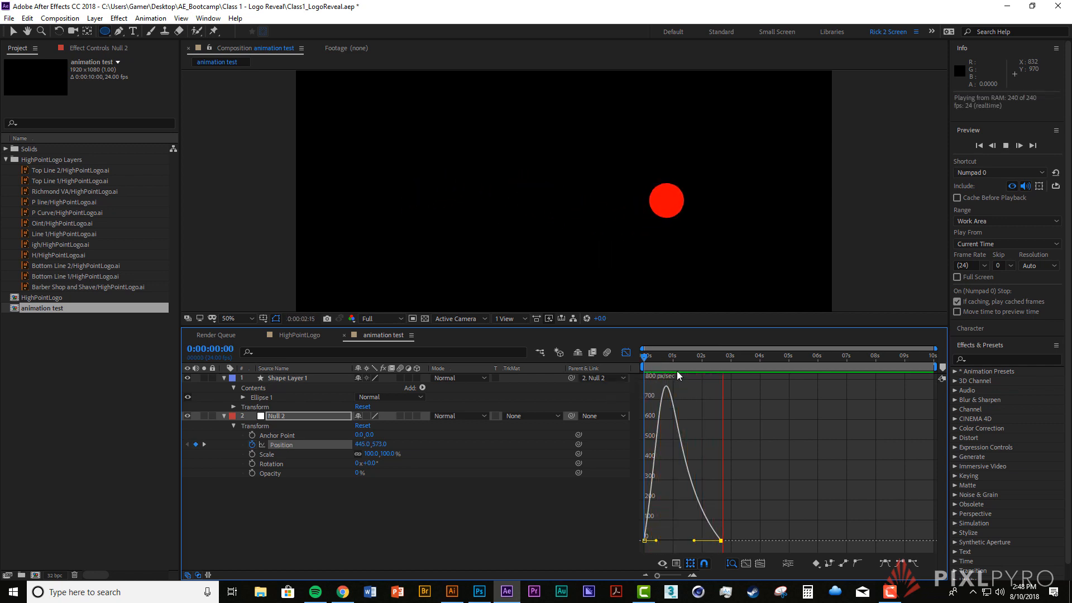
key(space)
key(space)
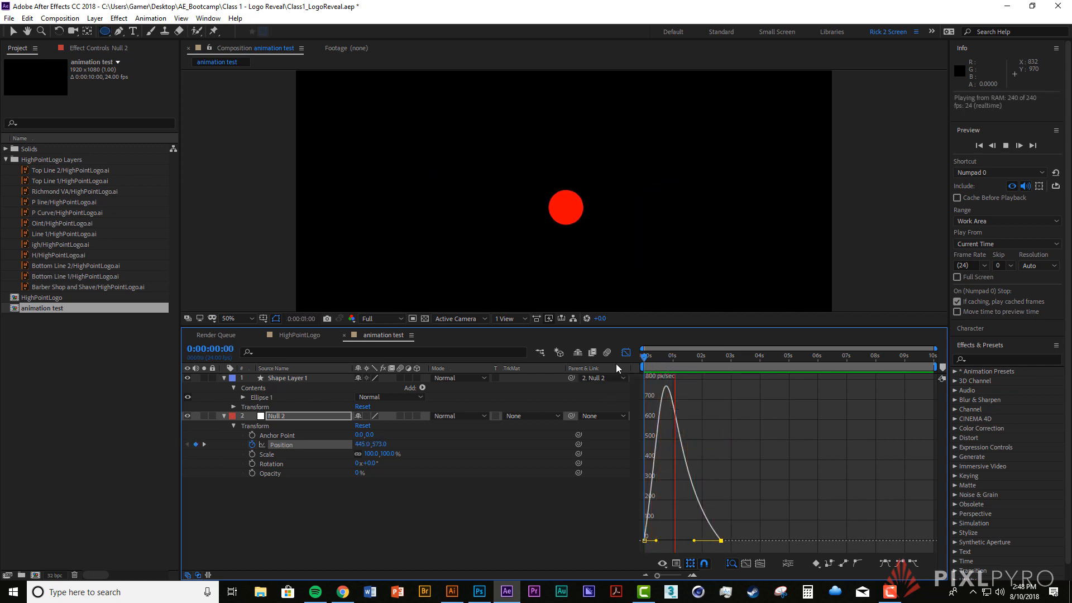
key(space)
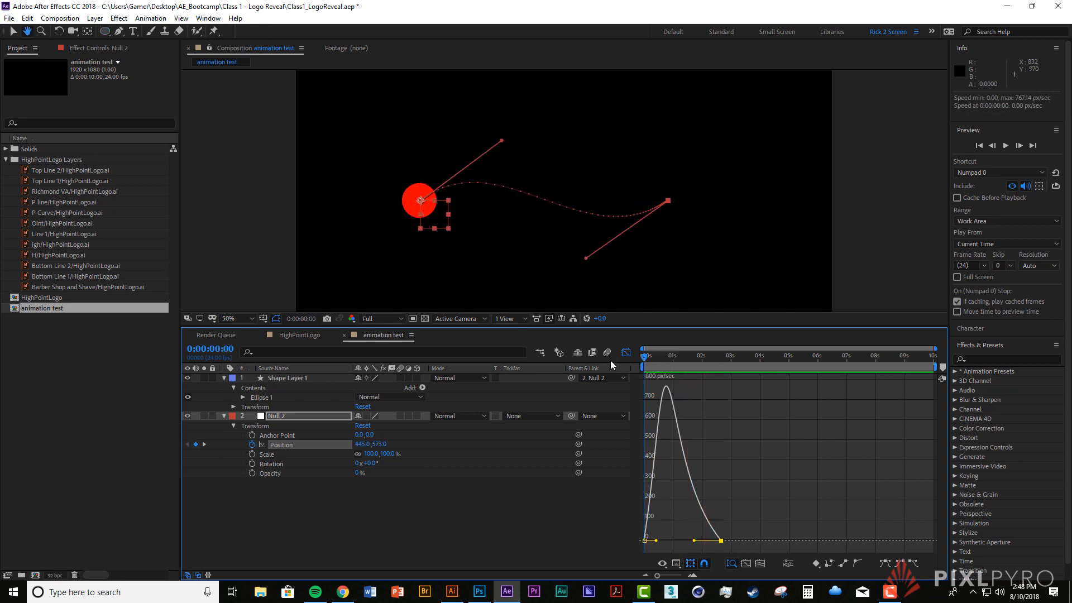
key(space)
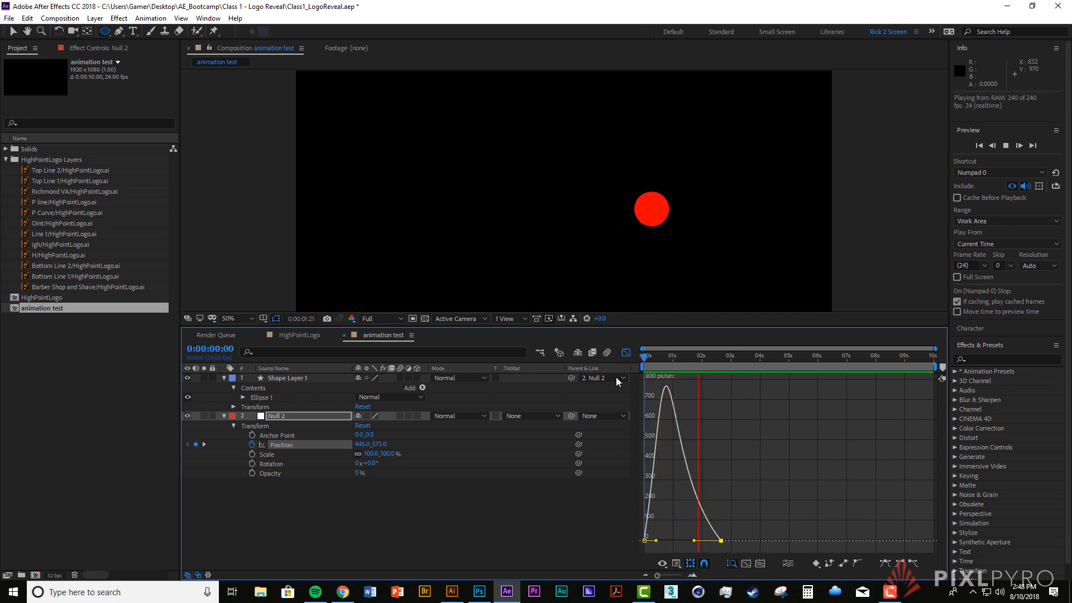
key(space)
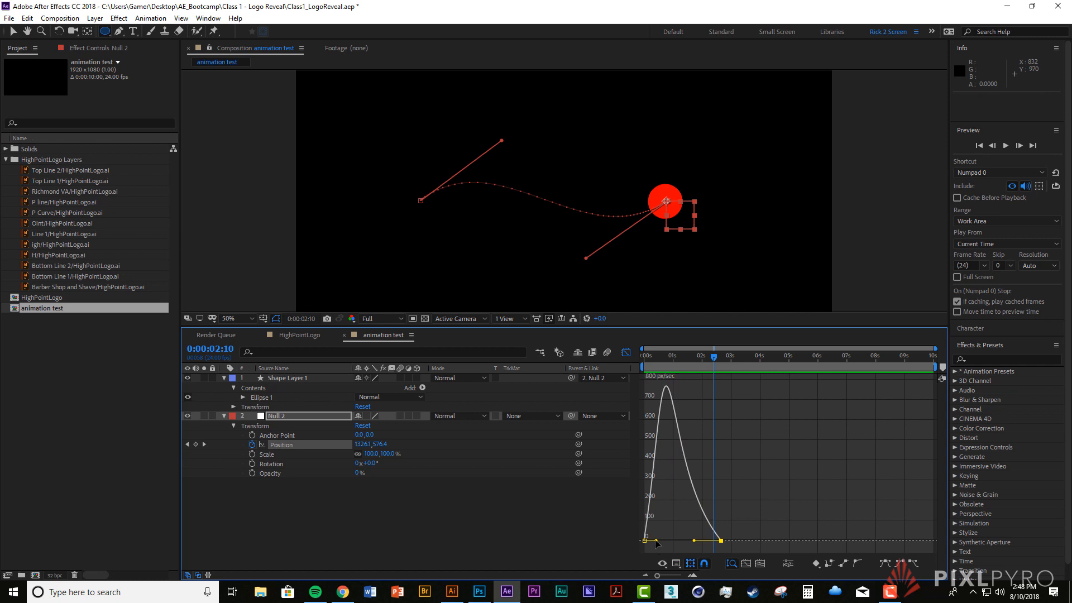
Step: Slightly lengthen the ease out of the first position keyframe so the speed peaks near 1 second, and preview the result
drag(656, 541, 660, 541)
key(space)
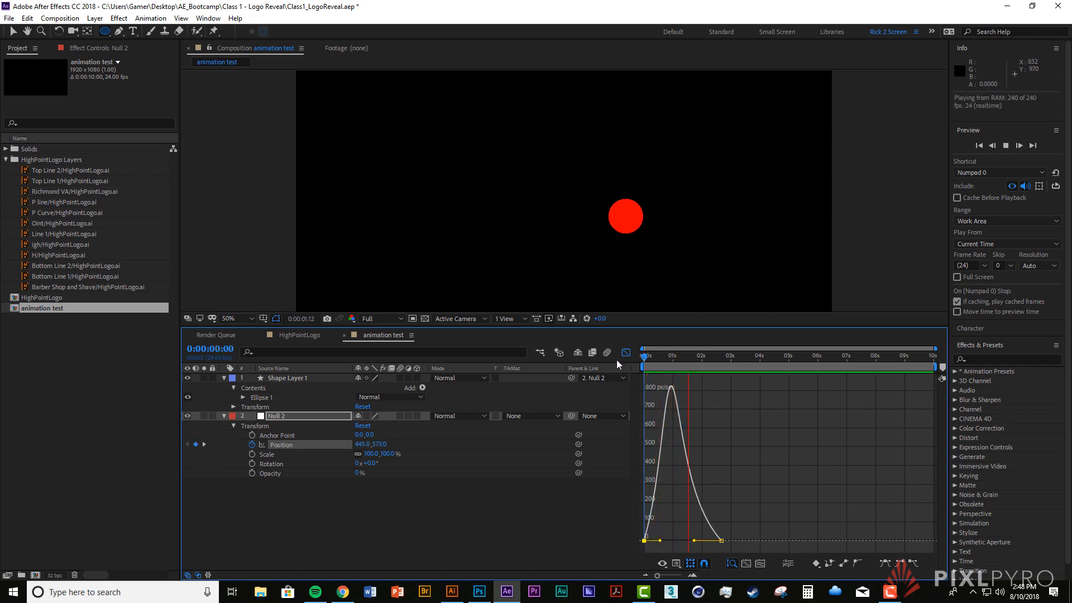
key(space)
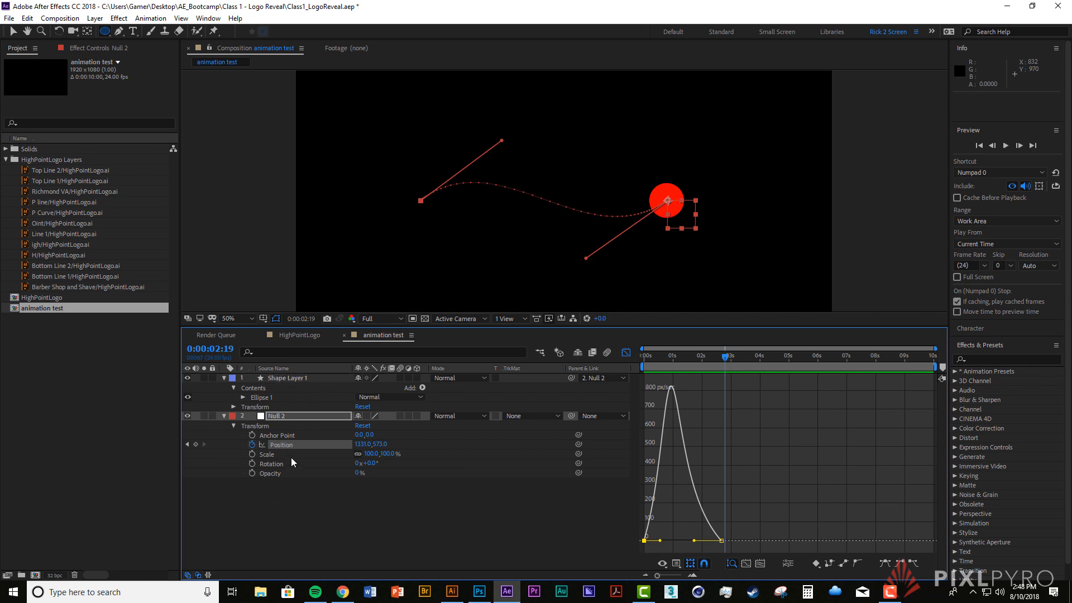
Step: Try scaling Null 2 up to 136% and restore its scale to 100%
drag(374, 455, 411, 471)
click(373, 454)
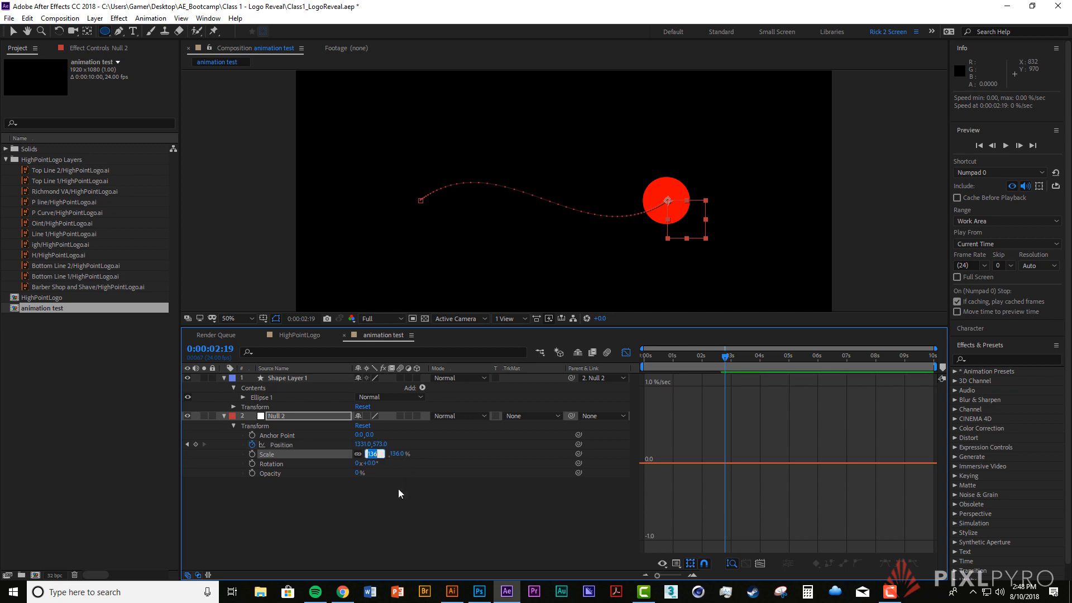
text(100)
key(Return)
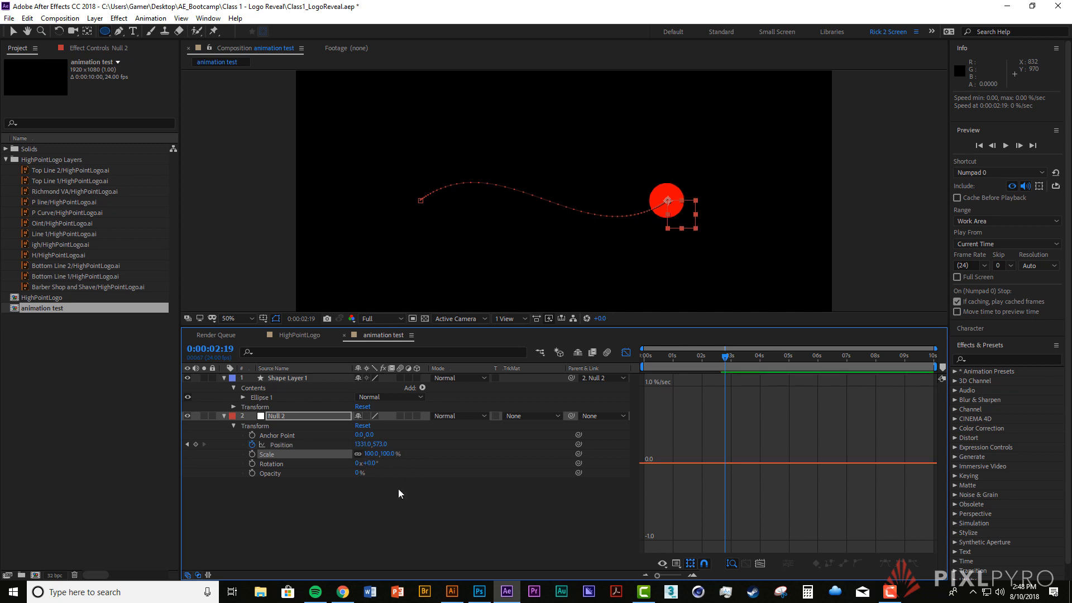
Step: Enable scale keyframing on Null 2 at 0:00:00:00 and set the starting scale to 20%
key(Home)
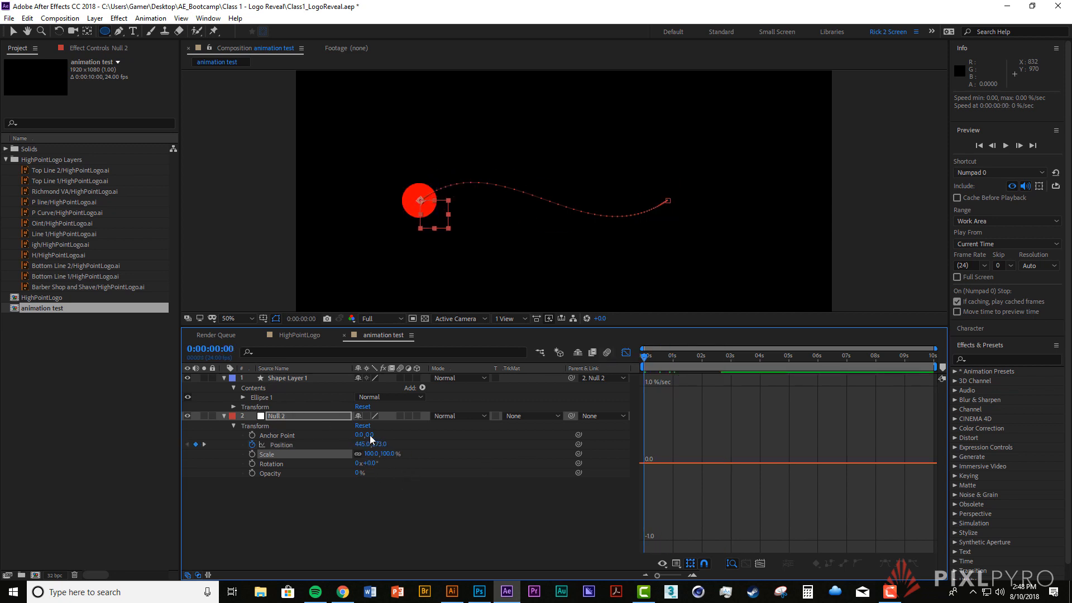
click(253, 454)
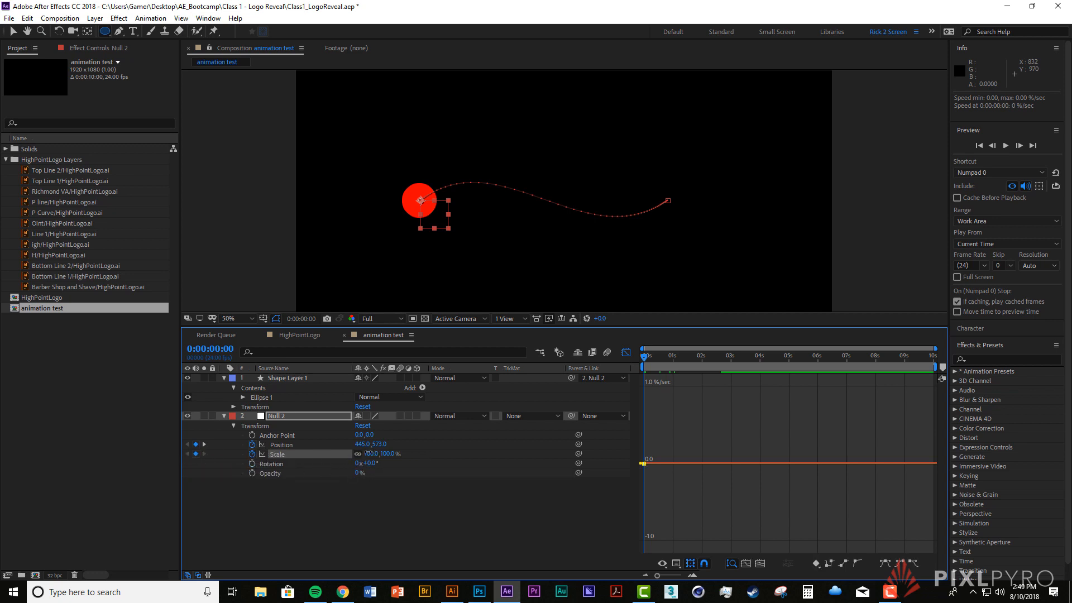
drag(368, 453, 325, 450)
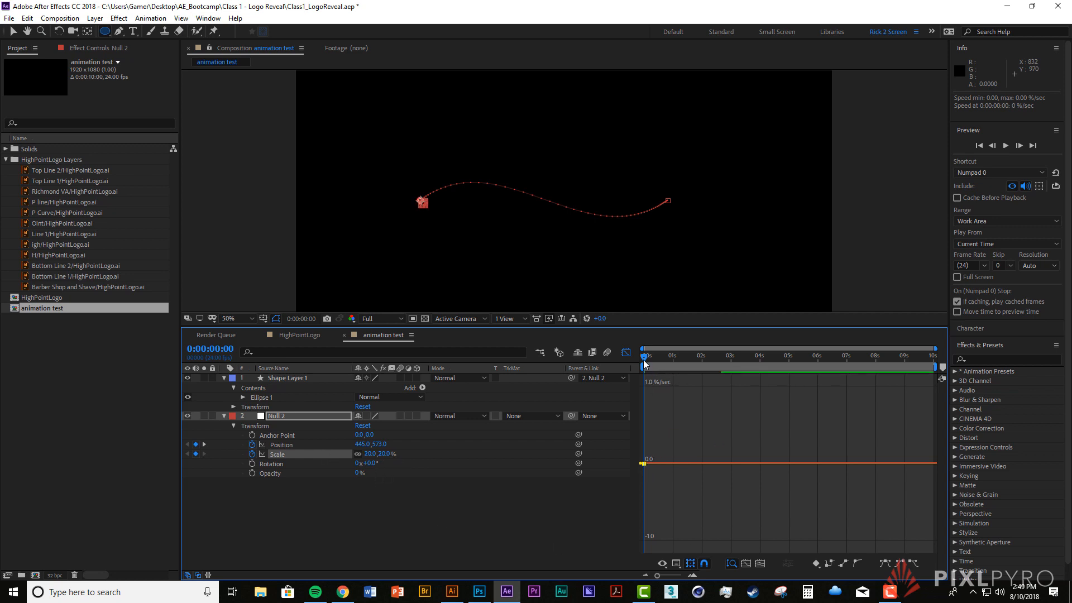
Step: Add Null 2 scale keyframes of 204% at 0:00:01:02 and 50% at 0:00:02:08
drag(644, 362, 676, 364)
drag(385, 454, 482, 450)
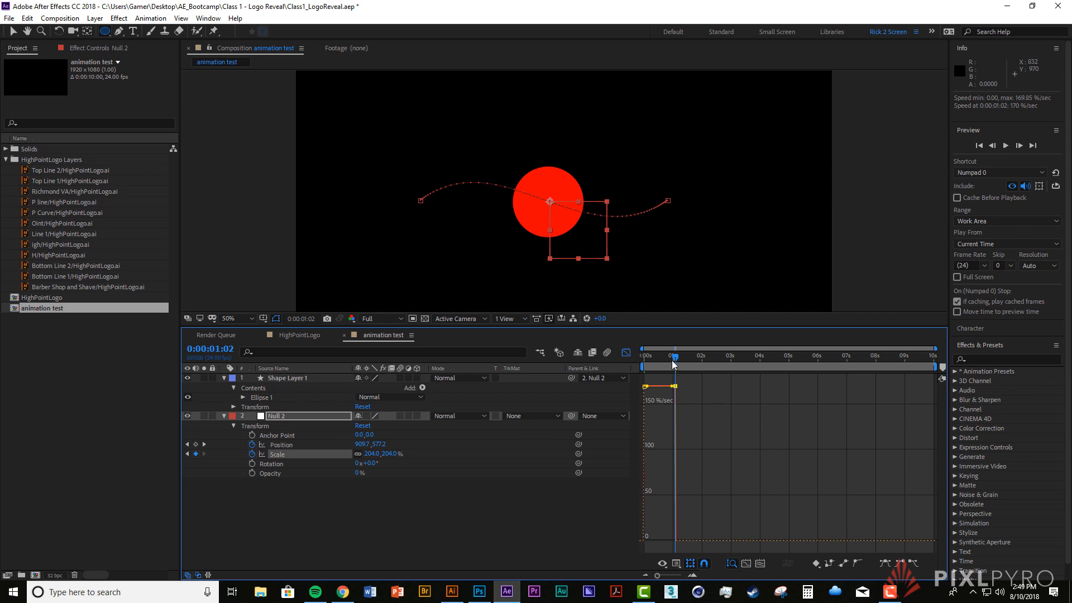
drag(674, 357, 712, 357)
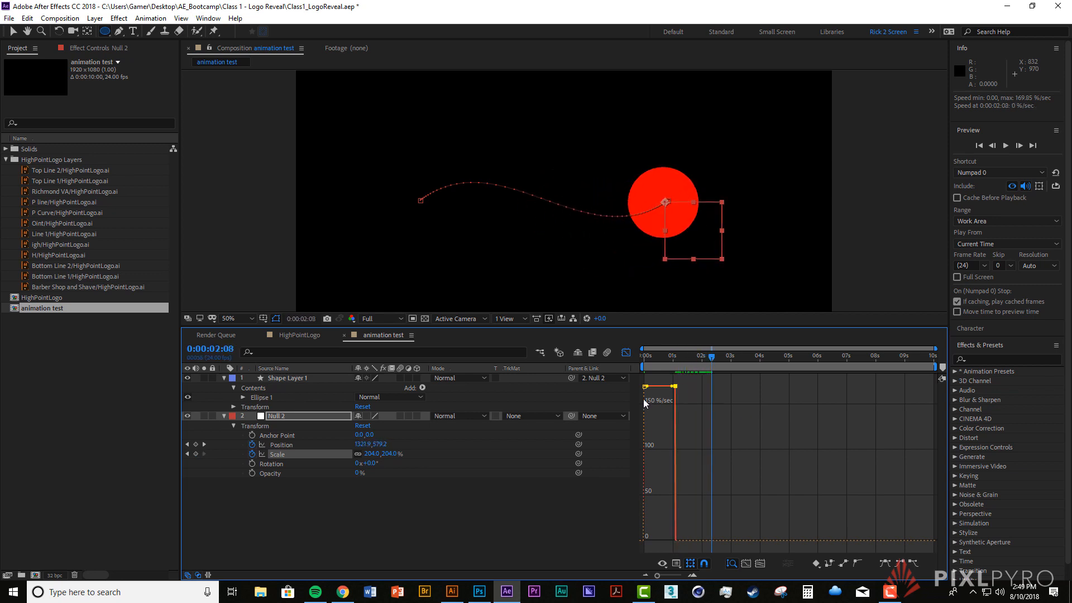
drag(379, 458, 310, 460)
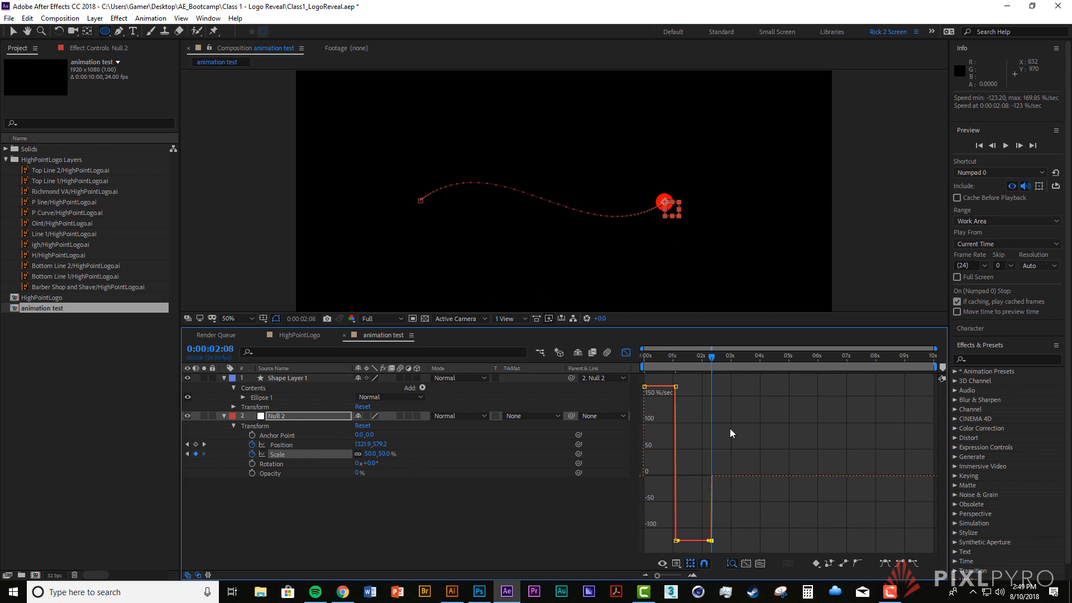
Step: Preview the combined position and scale animation twice from the start, and return to the first frame
key(space)
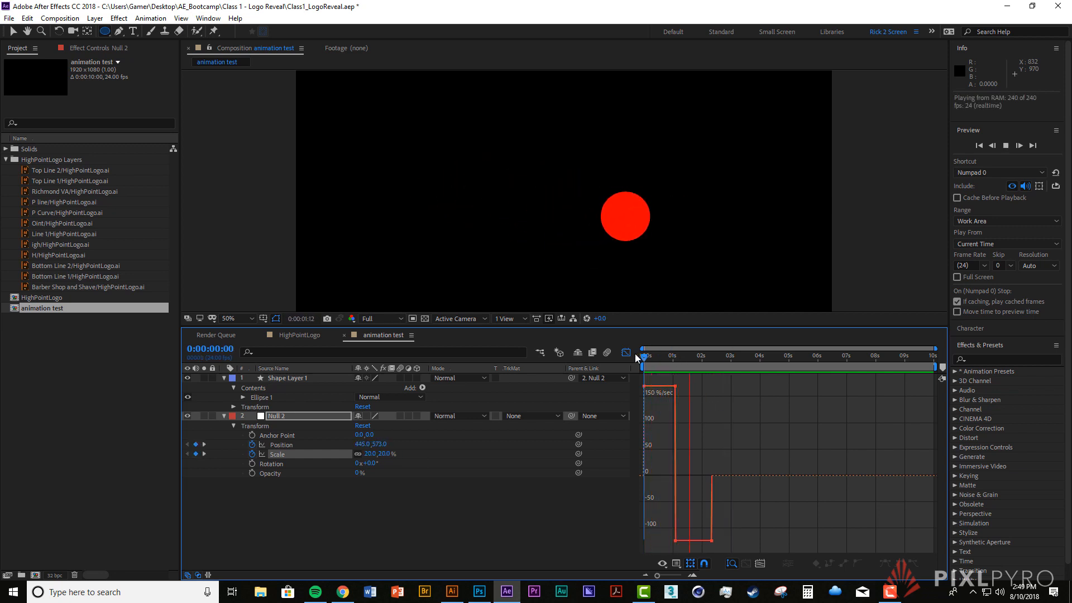
key(space)
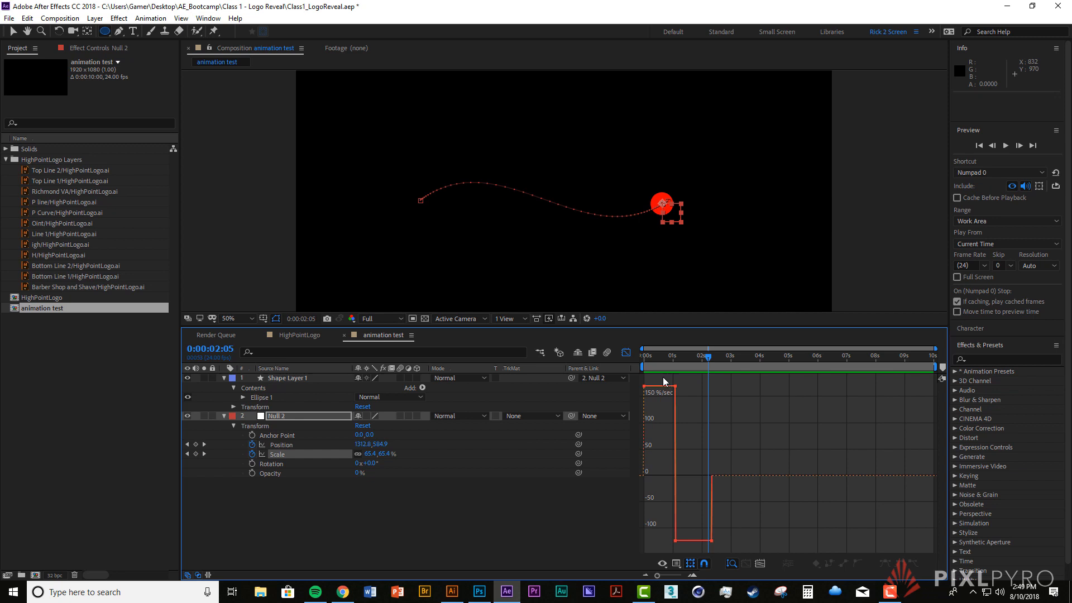
key(Home)
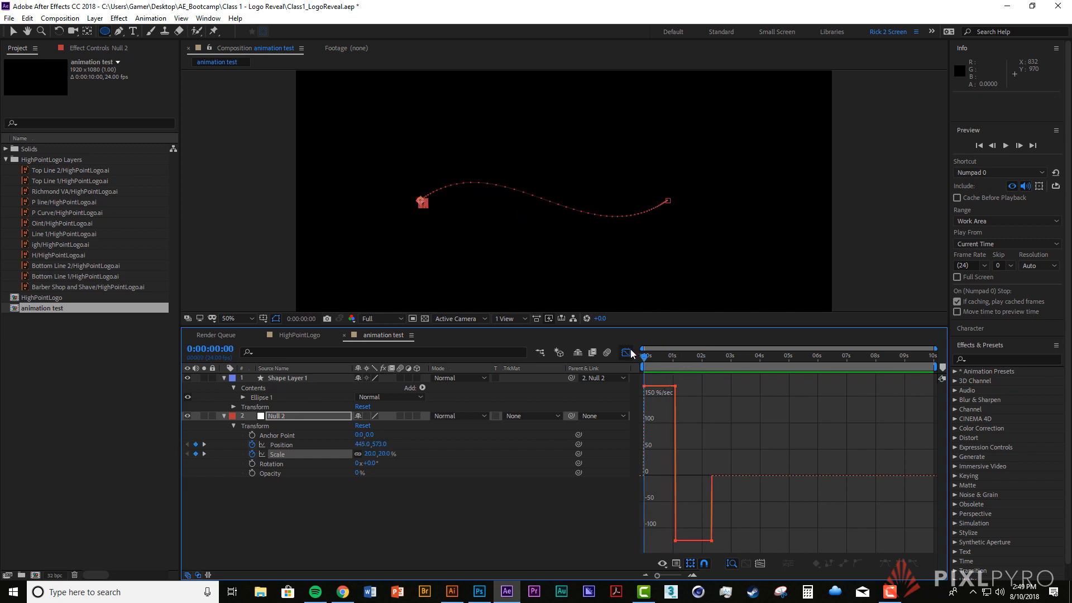
key(space)
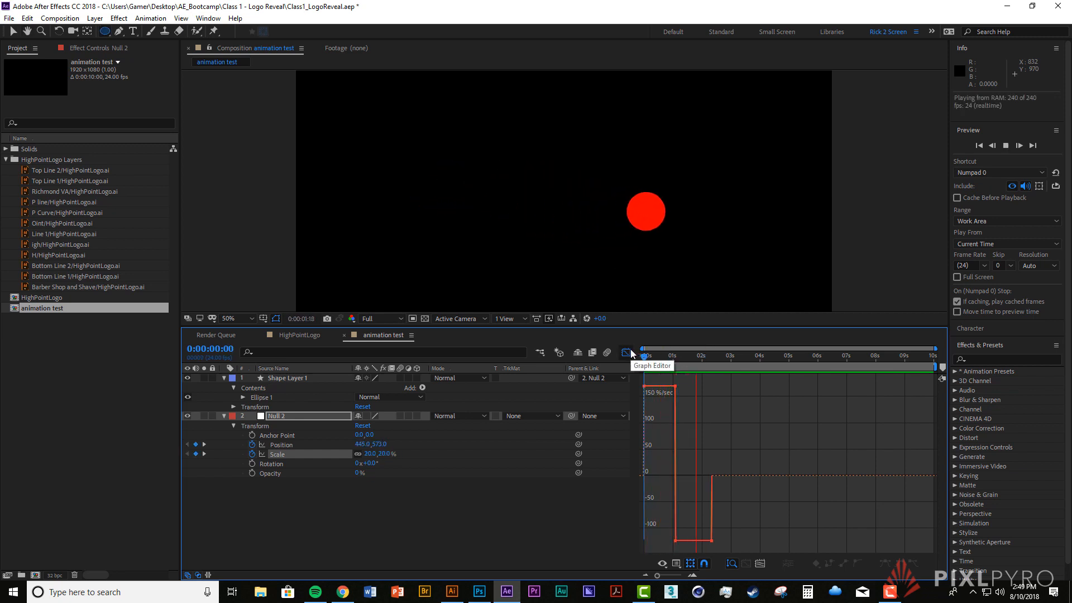
key(space)
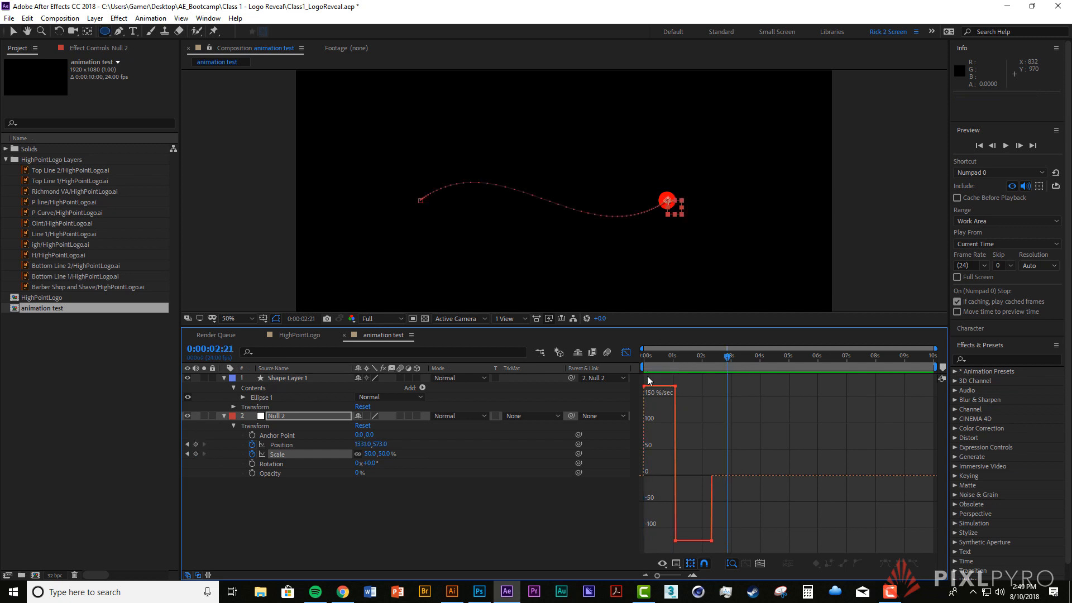
click(641, 355)
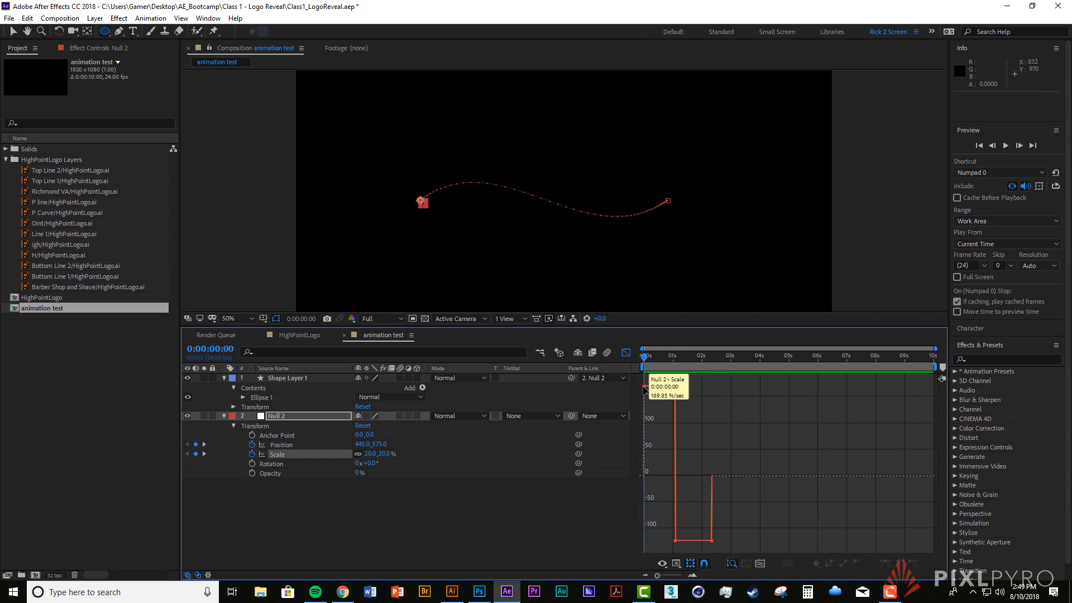
Step: Ease all three Null 2 scale keyframes by bringing their incoming and outgoing speeds to about 0 %/sec in the speed graph
drag(645, 389, 633, 478)
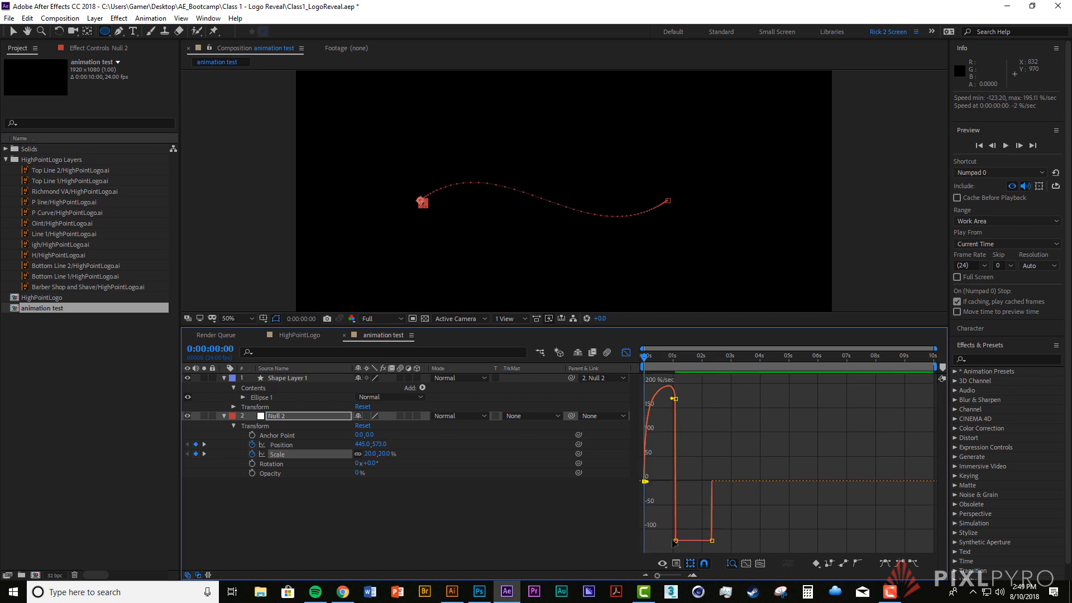
drag(675, 541, 675, 479)
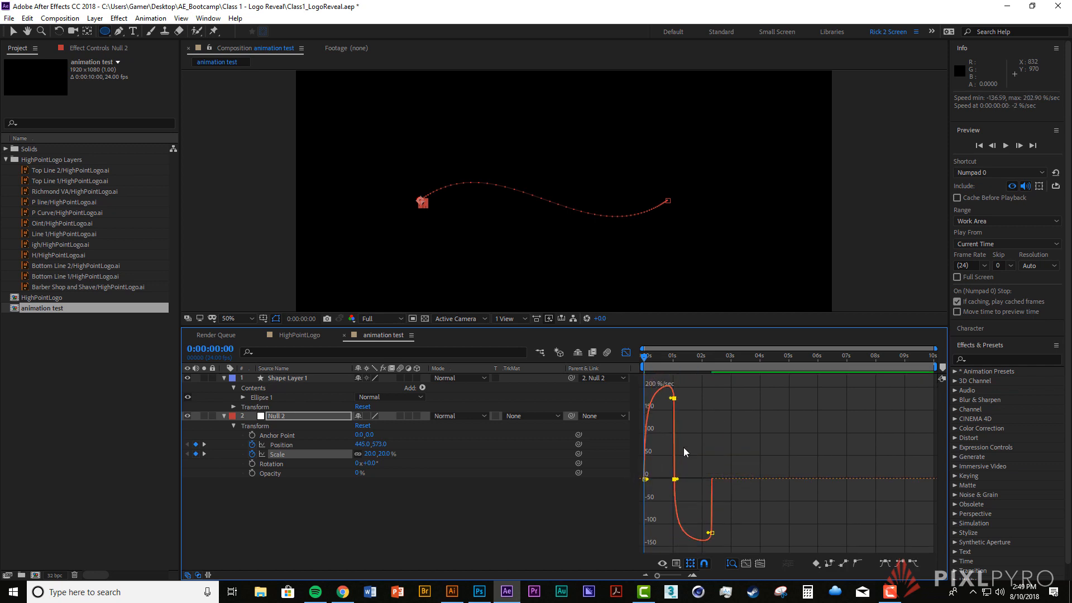
drag(672, 398, 668, 484)
drag(710, 533, 707, 486)
click(699, 461)
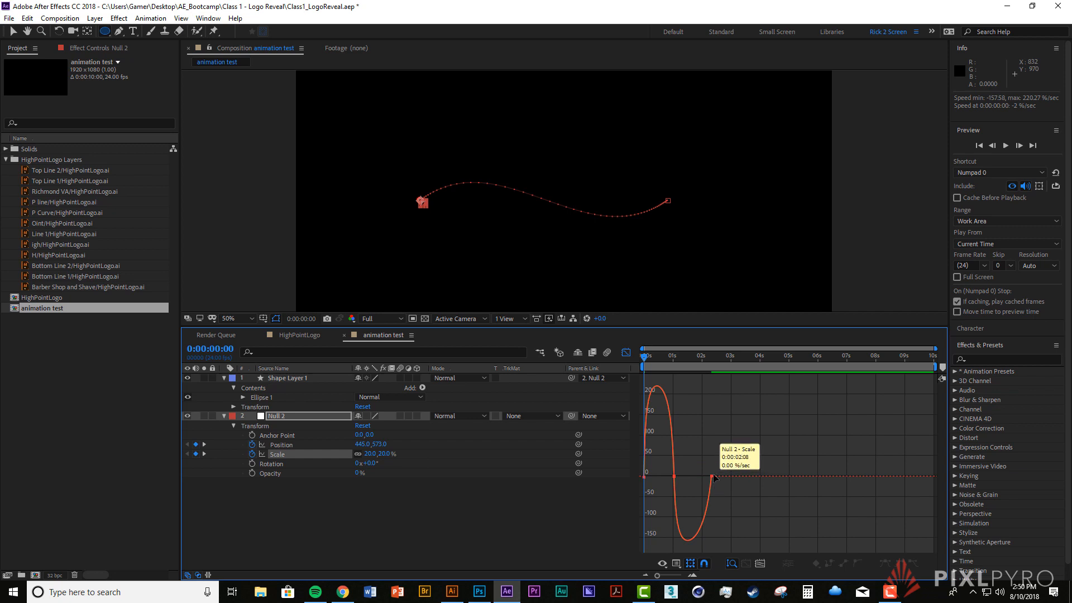
Step: Preview the eased animation and reshape Null 2's scale speed curve so its speed peaks at about 400 %/sec close to the middle keyframe
key(space)
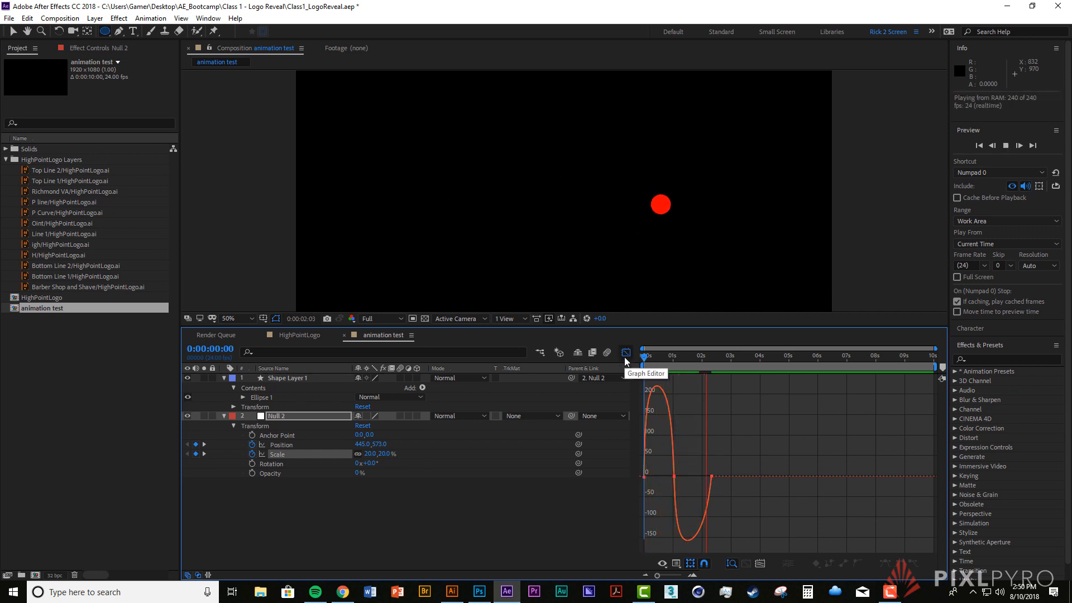
key(space)
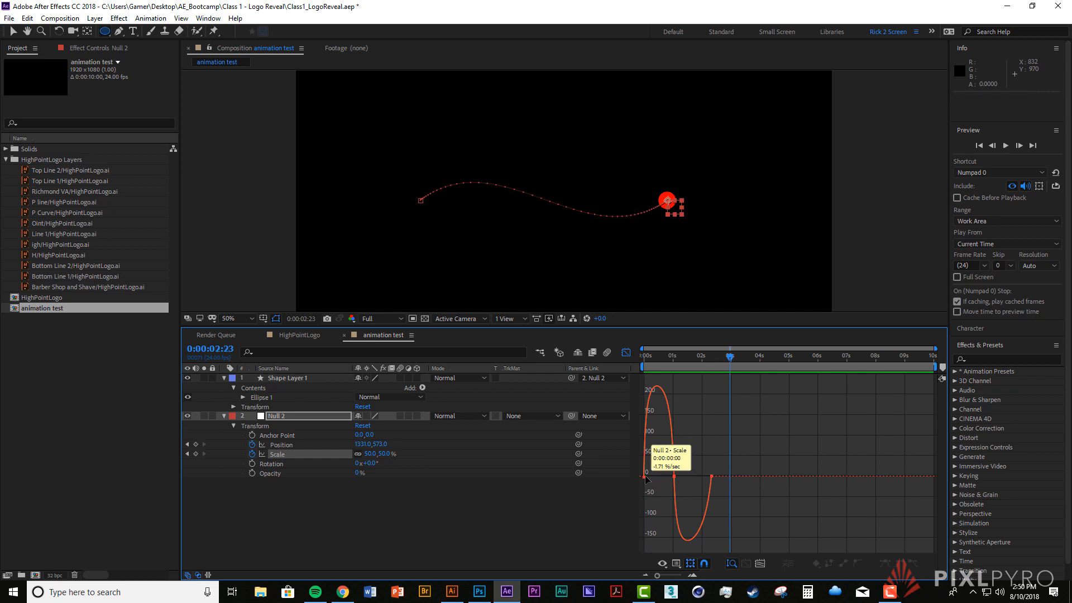
click(649, 477)
drag(649, 477, 702, 472)
Step: Preview the reshaped scale animation several times from the first frame and save the project
key(Home)
key(space)
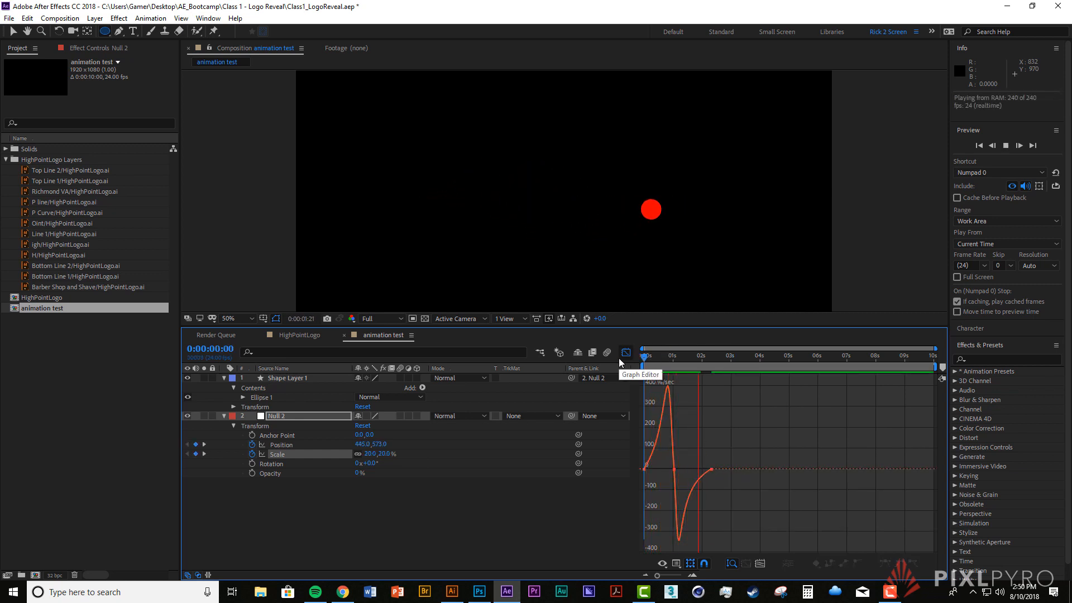
key(space)
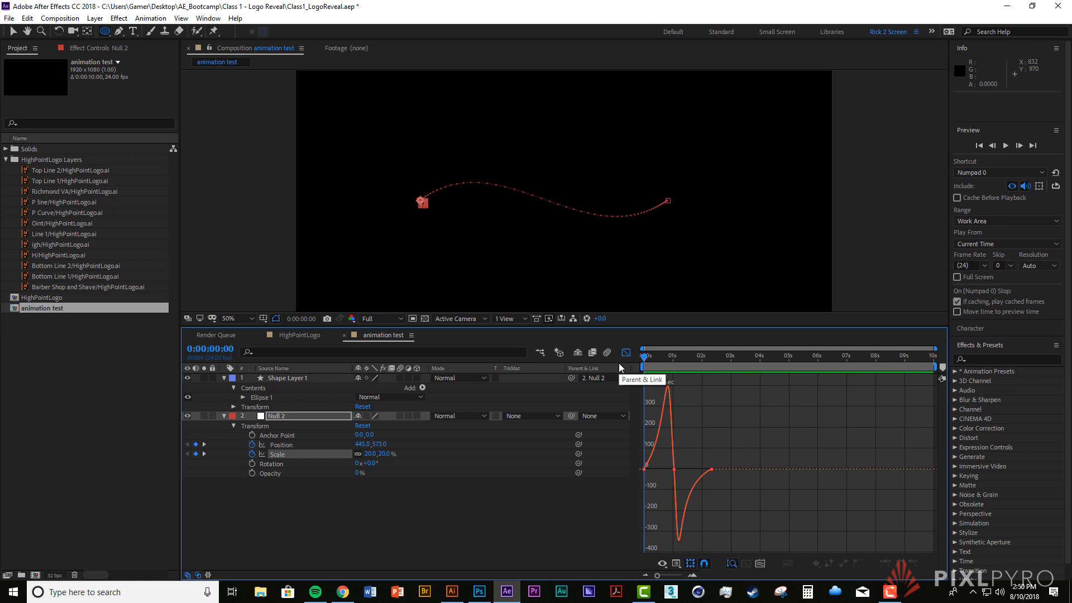
key(space)
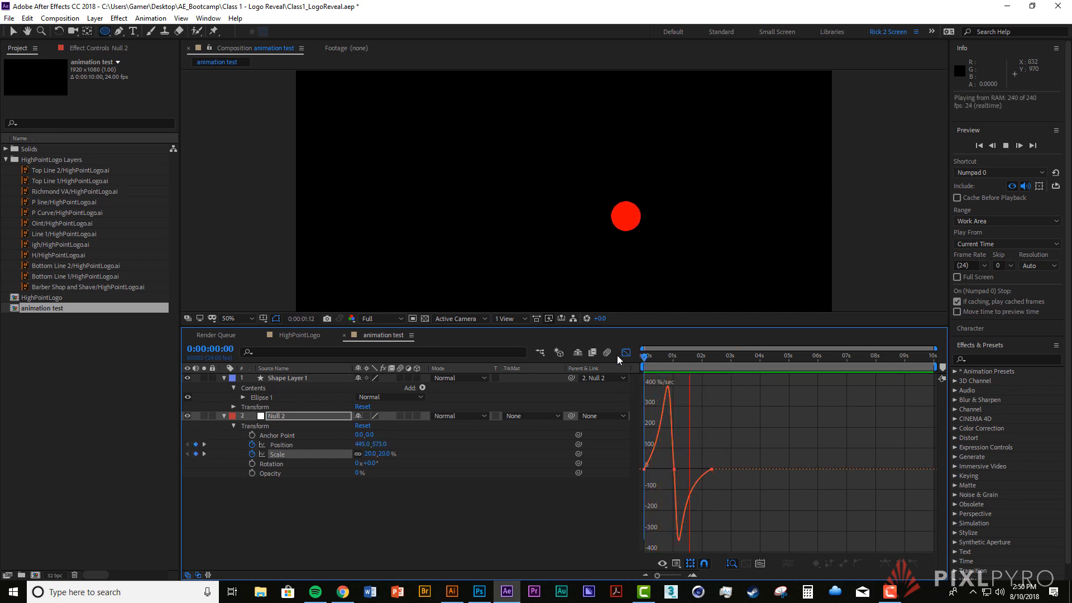
key(space)
key(ctrl+s)
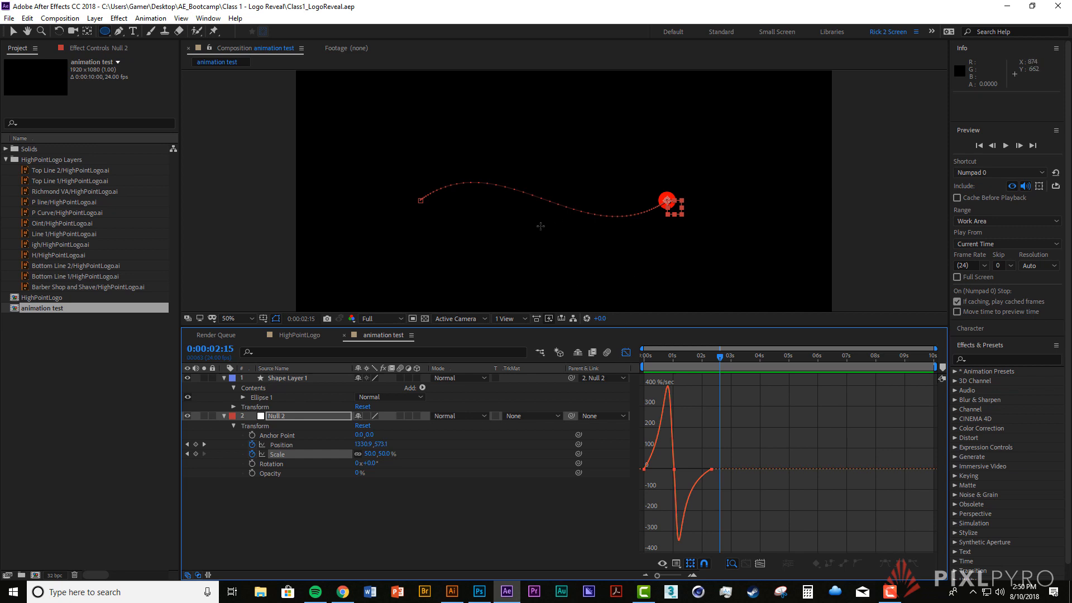
drag(658, 353, 643, 353)
key(space)
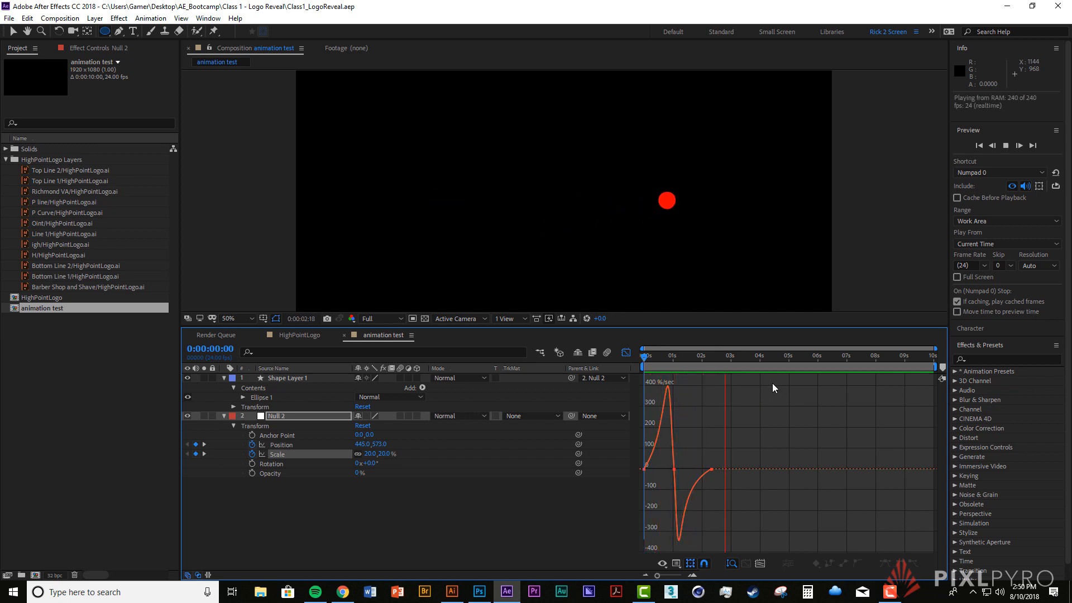
key(space)
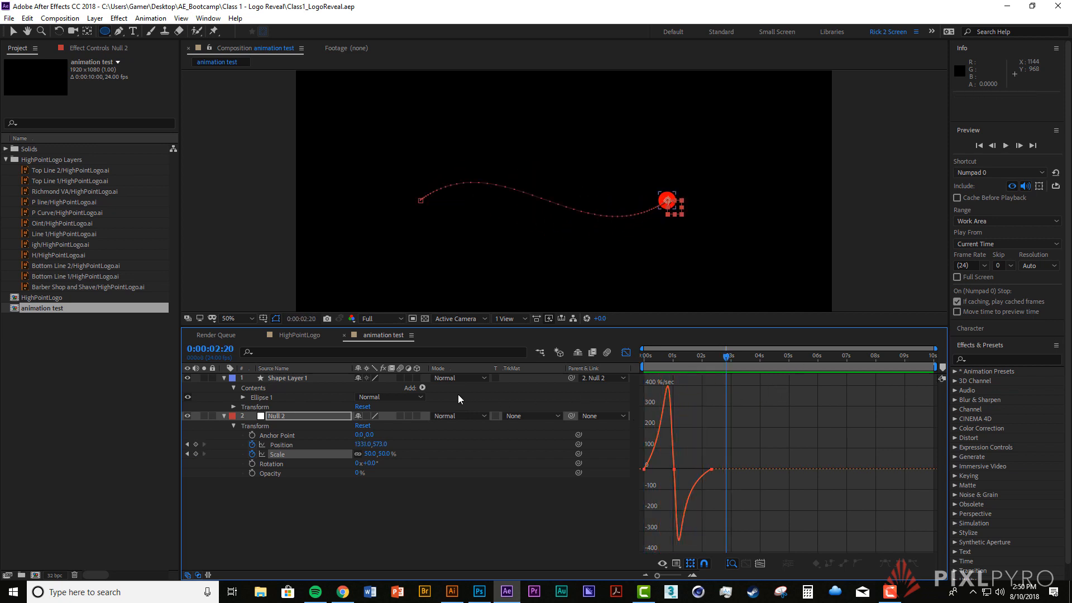
Step: Switch to the HighPointLogo composition and select the Richmond VA layer
click(307, 335)
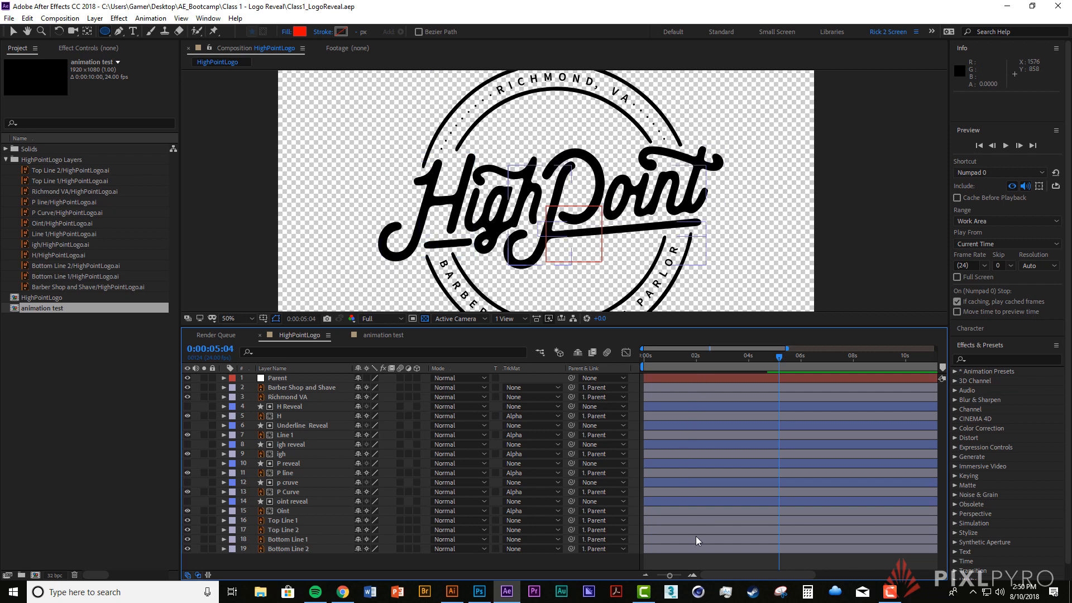
click(661, 406)
click(677, 397)
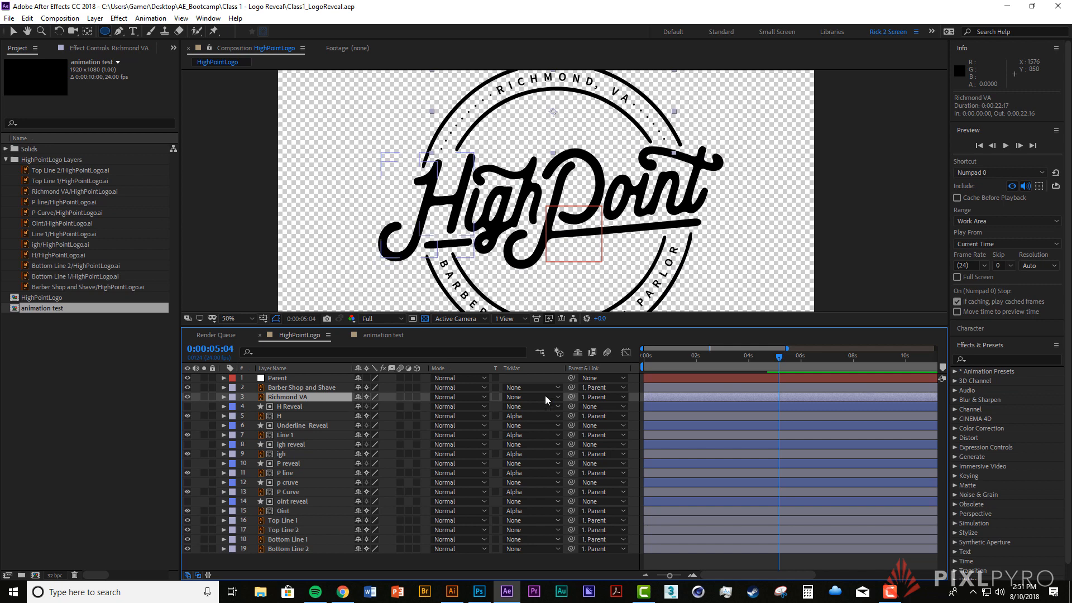
Step: Set the label color of the twelve logo artwork layers, from Barber Shop and Shave to Bottom Line 2, to Green, skipping the reveal layers
click(313, 387)
ctrl+click(309, 395)
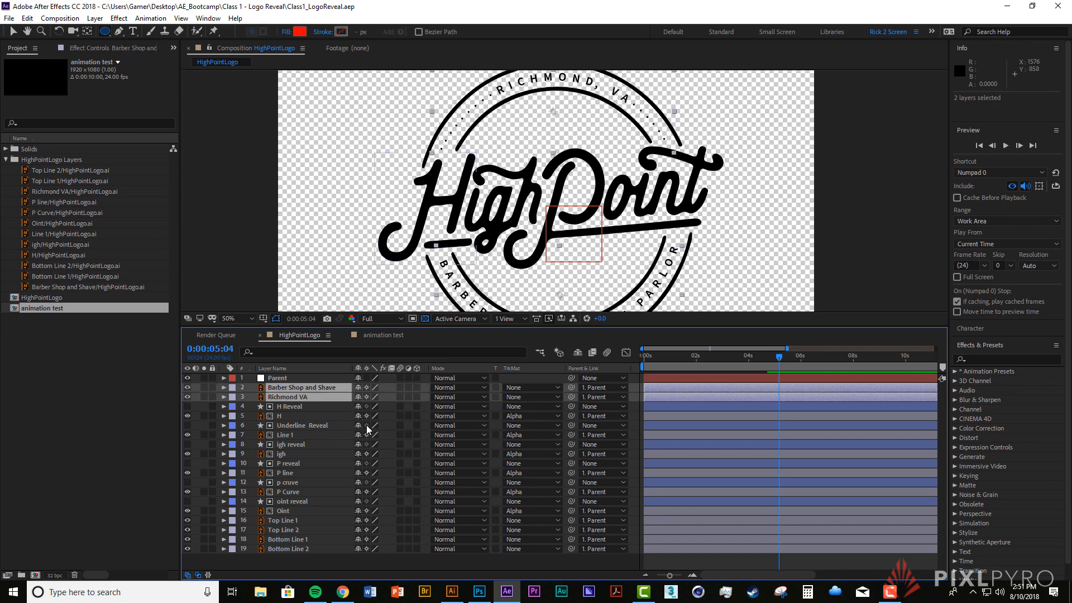
ctrl+click(298, 416)
ctrl+click(296, 435)
ctrl+click(296, 454)
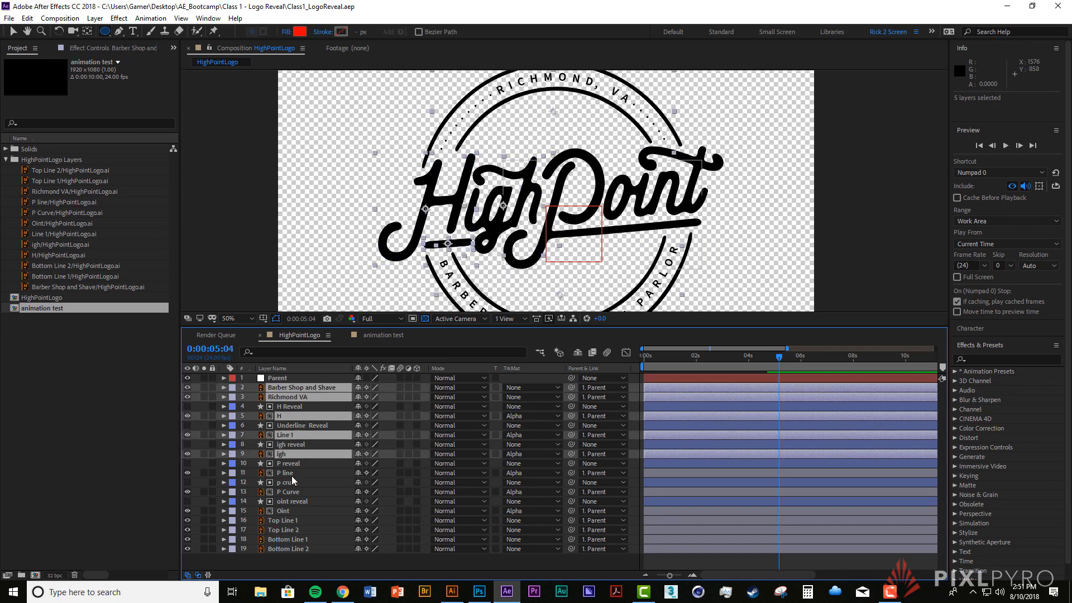
ctrl+click(294, 473)
ctrl+click(293, 493)
ctrl+click(291, 511)
ctrl+click(290, 520)
ctrl+click(290, 520)
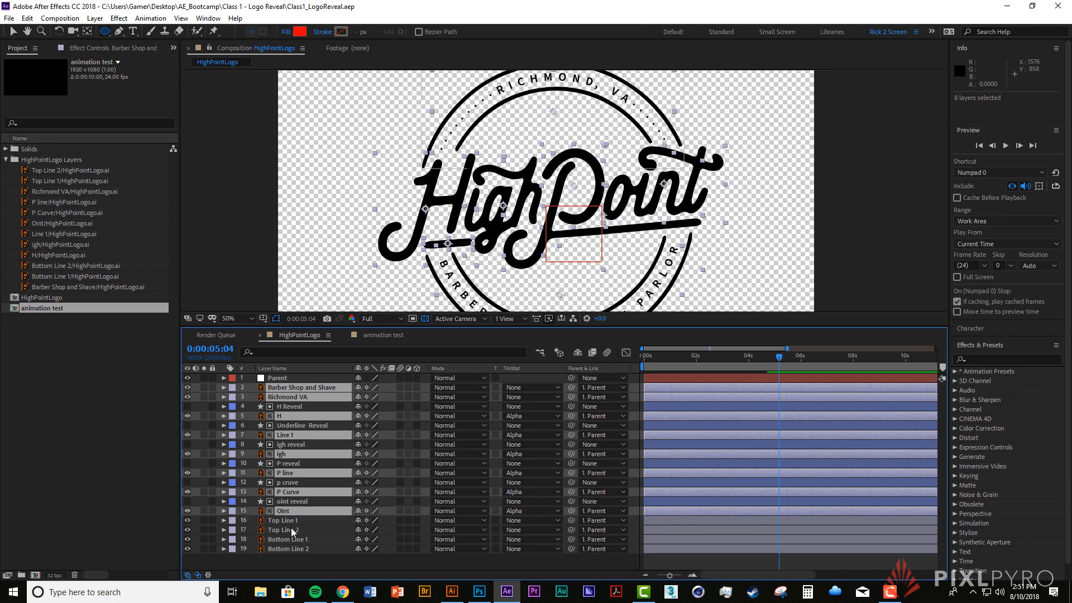
ctrl+click(292, 530)
ctrl+click(294, 520)
ctrl+click(295, 538)
ctrl+click(296, 548)
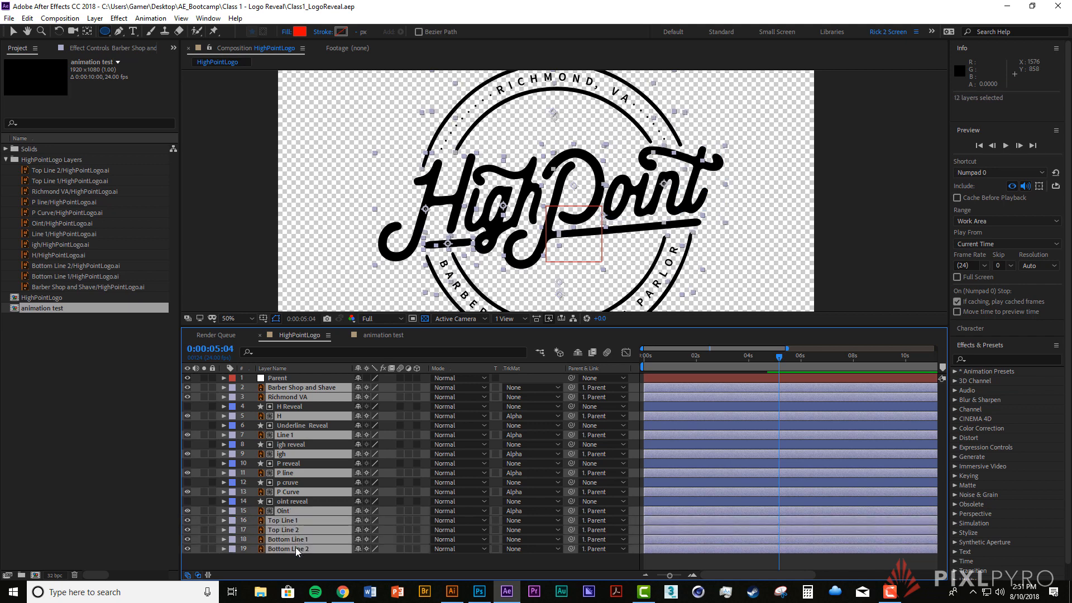
click(231, 511)
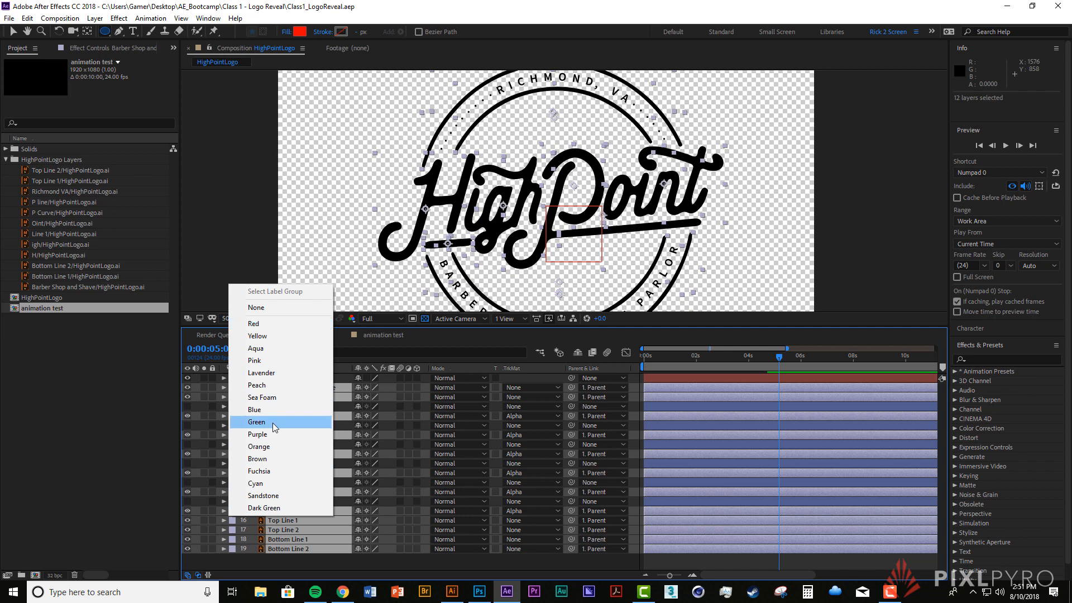
click(274, 427)
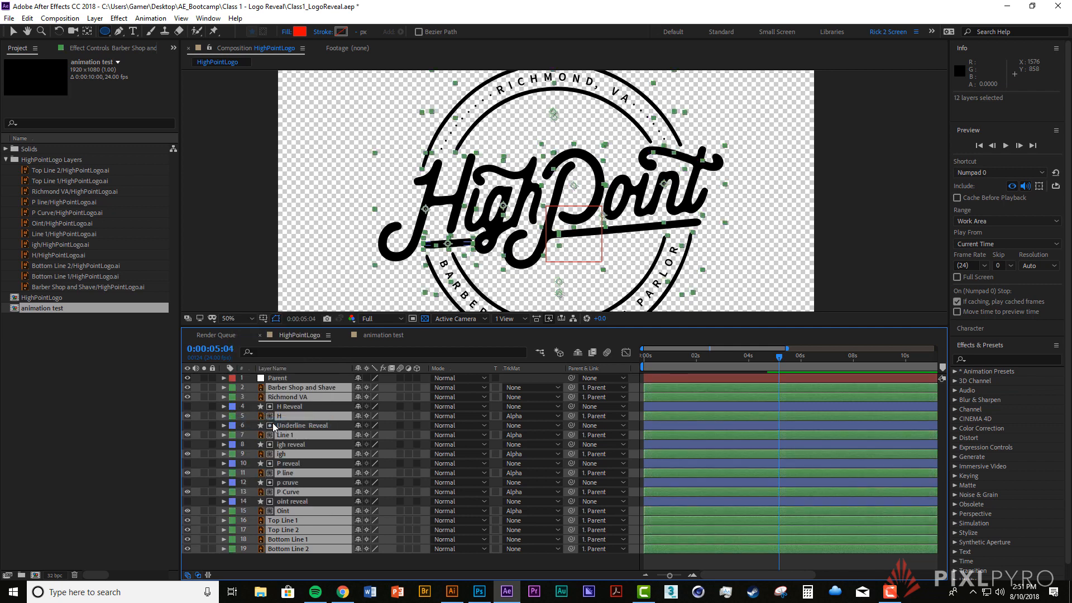
click(716, 557)
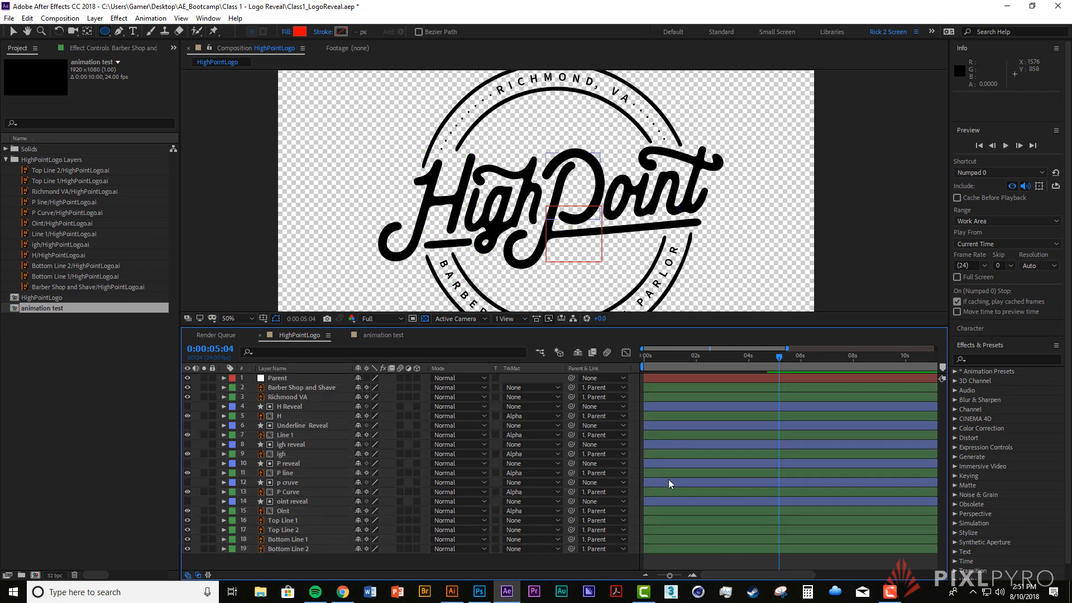
Step: Set the label color of the six reveal shape layers, from H Reveal to oint reveal, to Orange
click(292, 407)
ctrl+click(291, 426)
ctrl+click(293, 444)
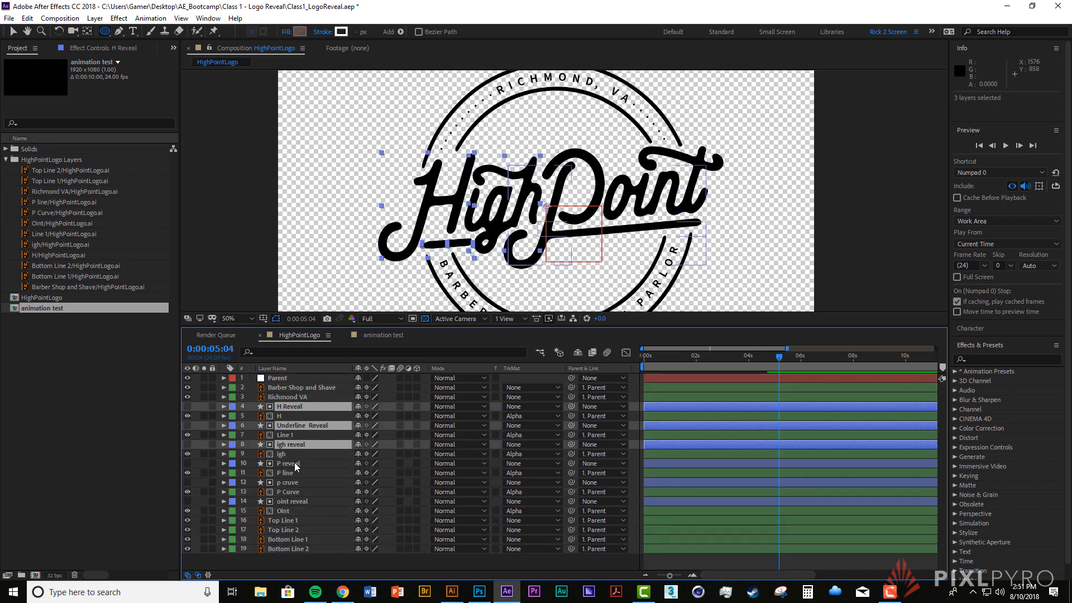
ctrl+click(291, 463)
ctrl+click(288, 482)
ctrl+click(282, 502)
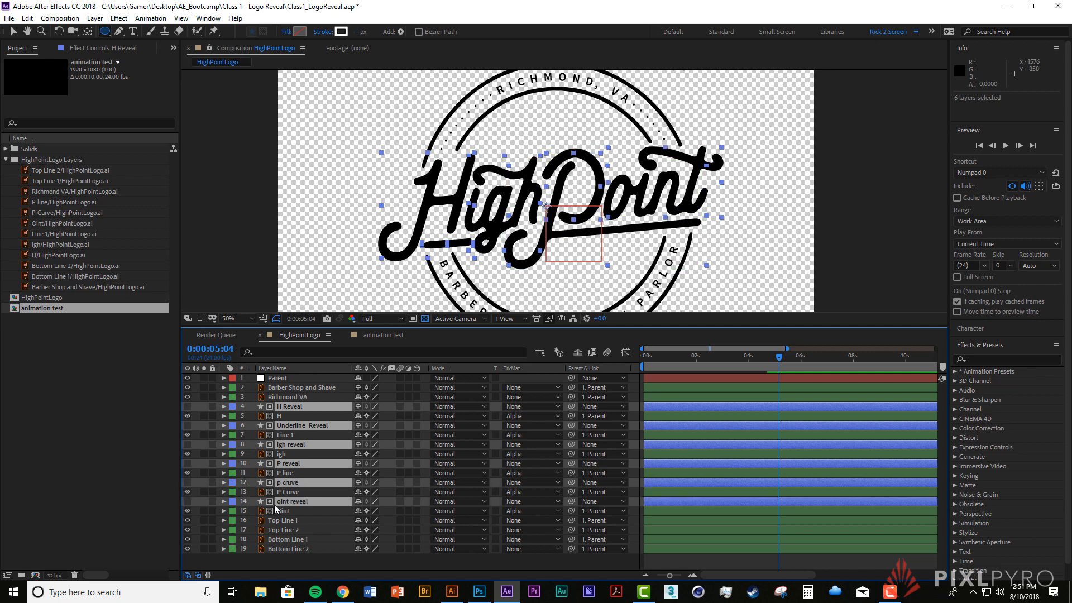
click(233, 502)
click(281, 439)
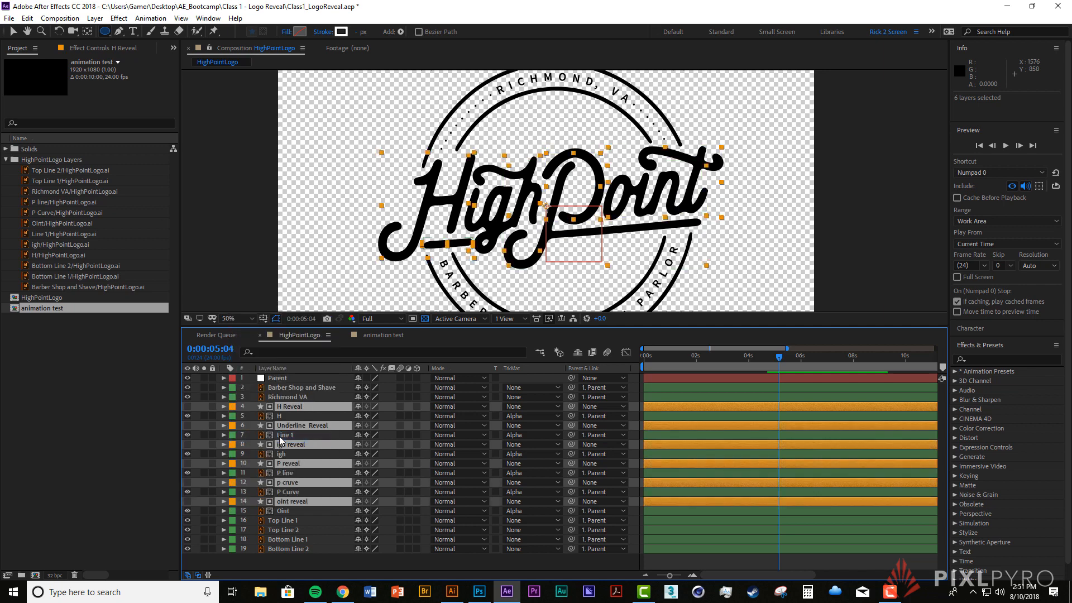
click(658, 558)
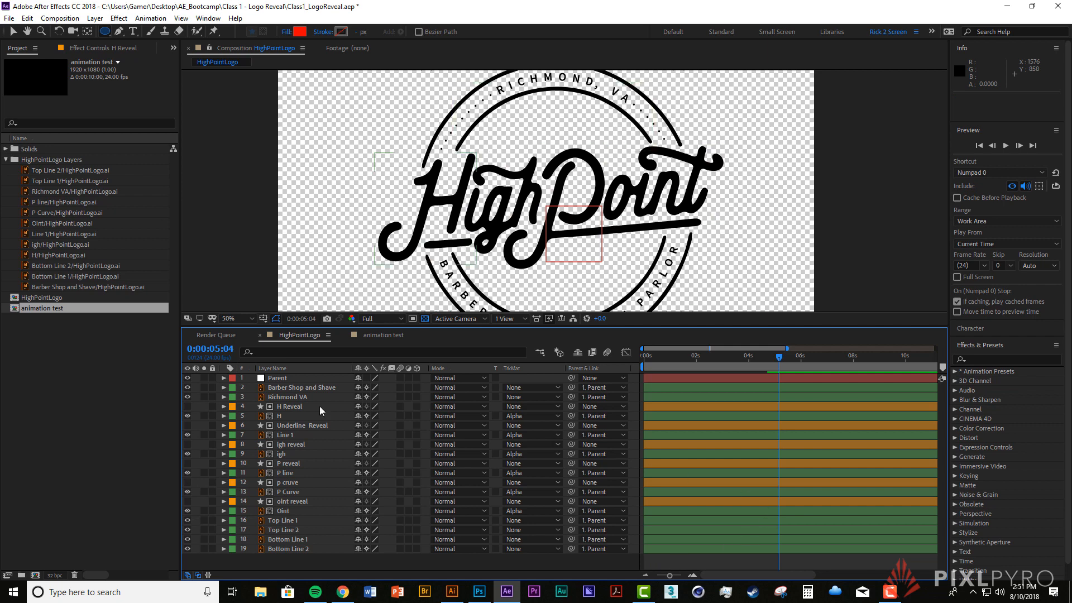
Step: Change the label color of the six reveal layers to Purple and deselect them
click(282, 407)
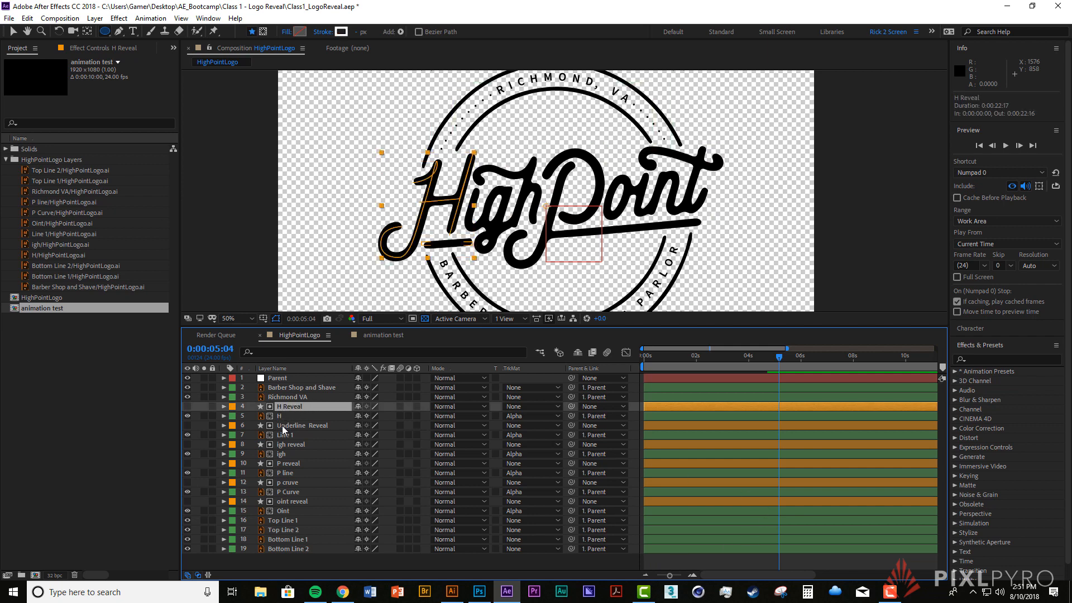
ctrl+click(283, 426)
ctrl+click(284, 445)
ctrl+click(283, 464)
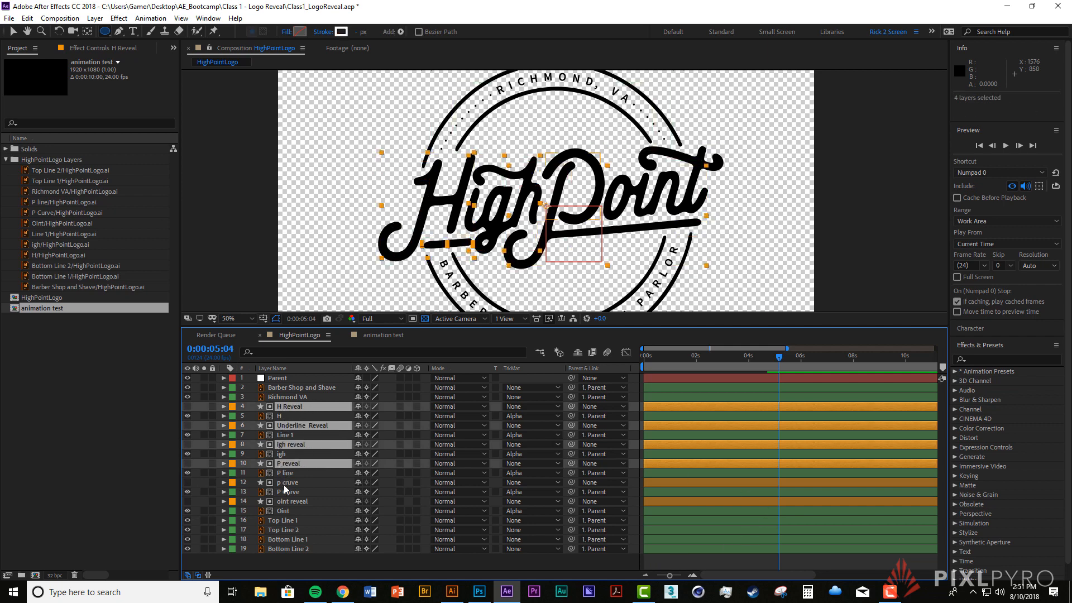
ctrl+click(285, 483)
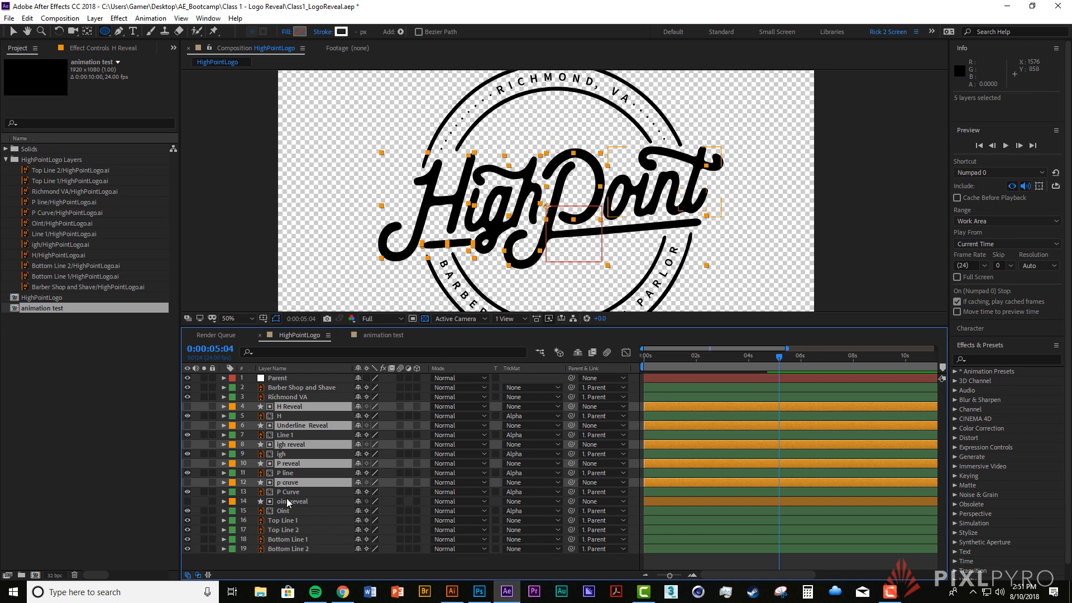
ctrl+click(288, 502)
click(234, 503)
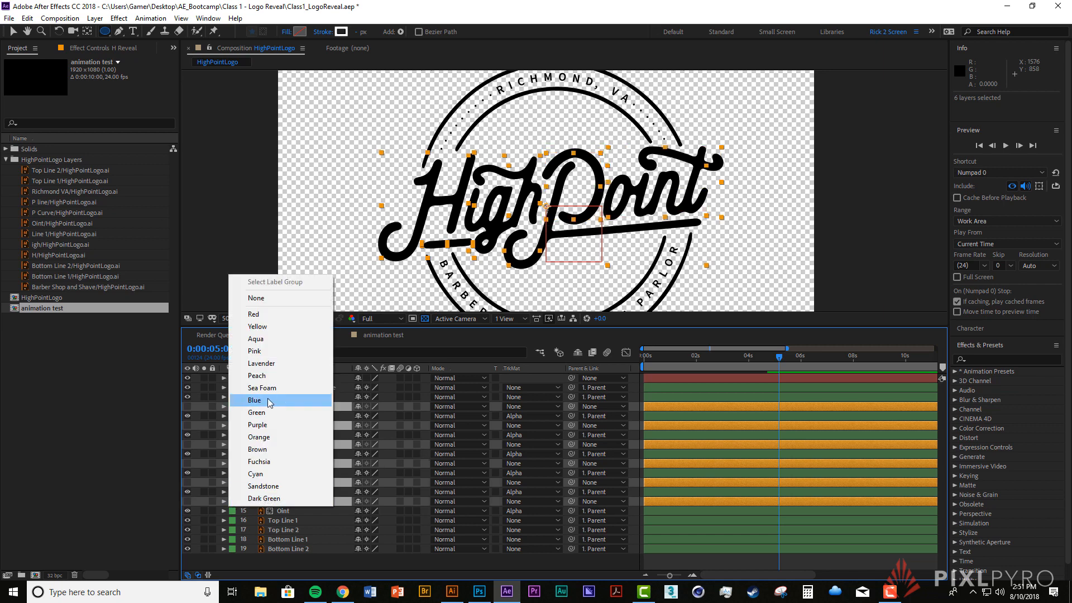
click(278, 425)
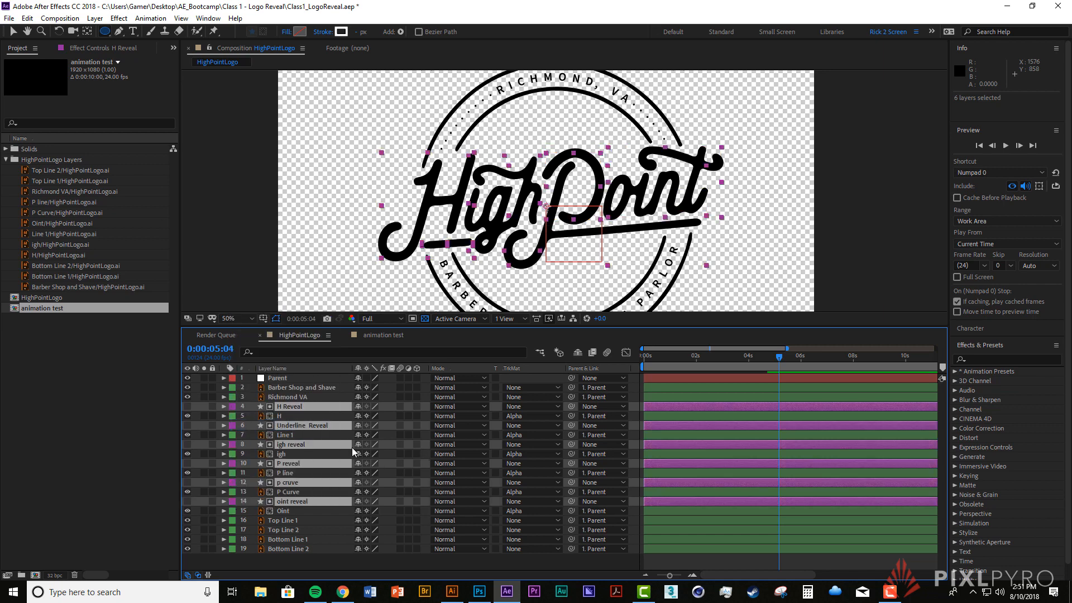
click(665, 565)
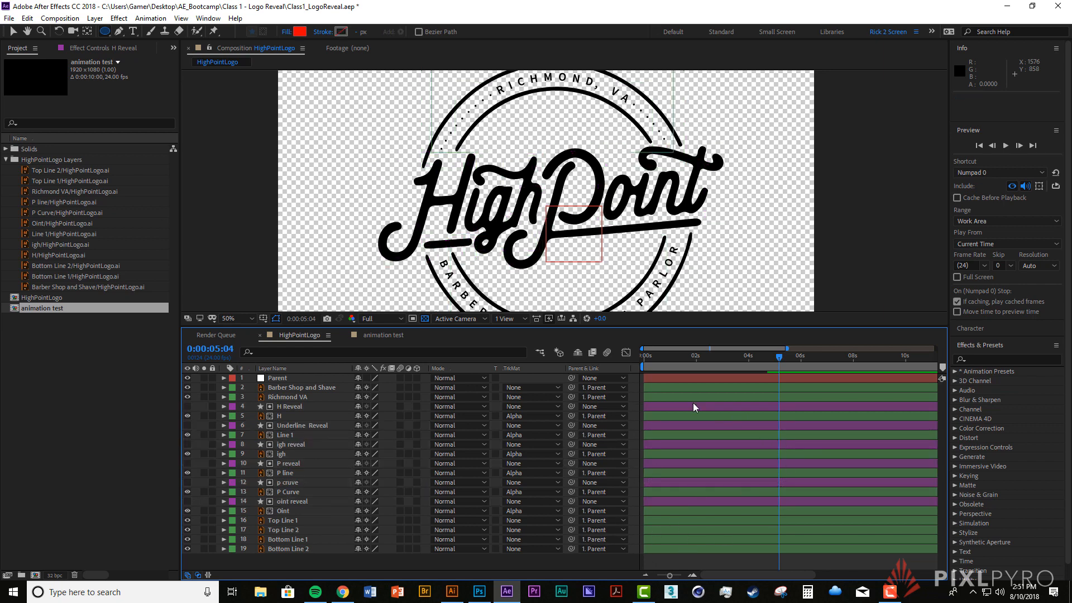
Step: Select all six purple reveal layers and display their End keyframes in the timeline
click(678, 409)
click(708, 530)
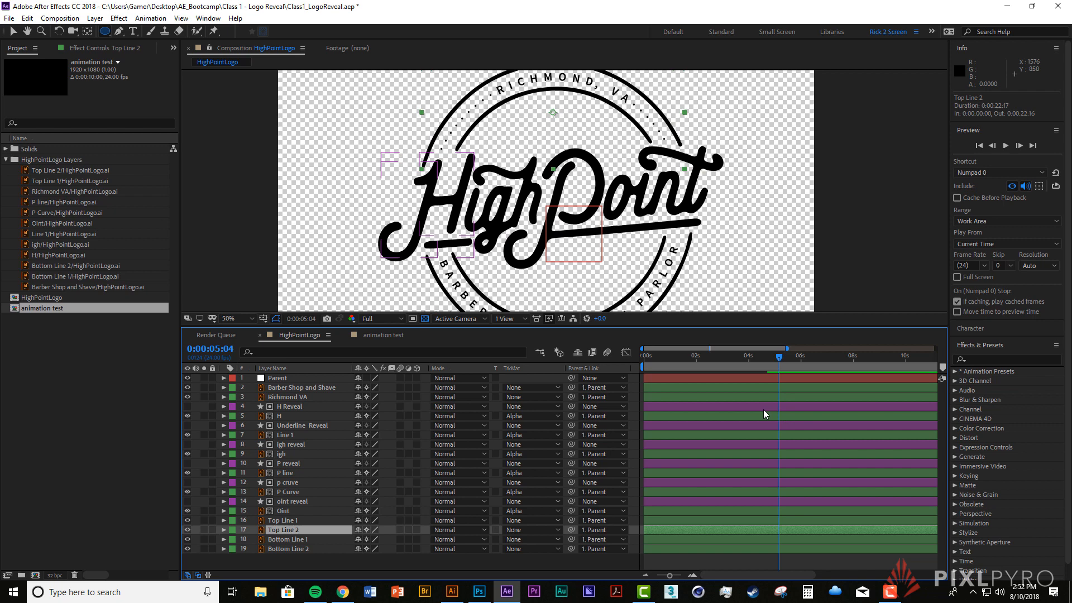
click(746, 406)
ctrl+click(753, 425)
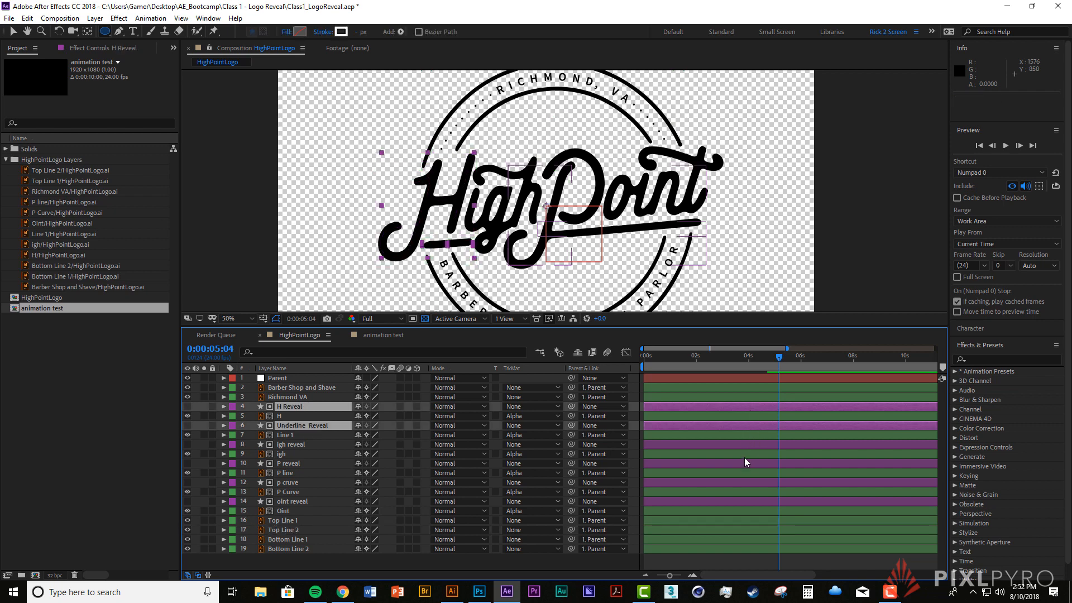
ctrl+click(745, 444)
ctrl+click(745, 463)
ctrl+click(745, 482)
ctrl+click(746, 501)
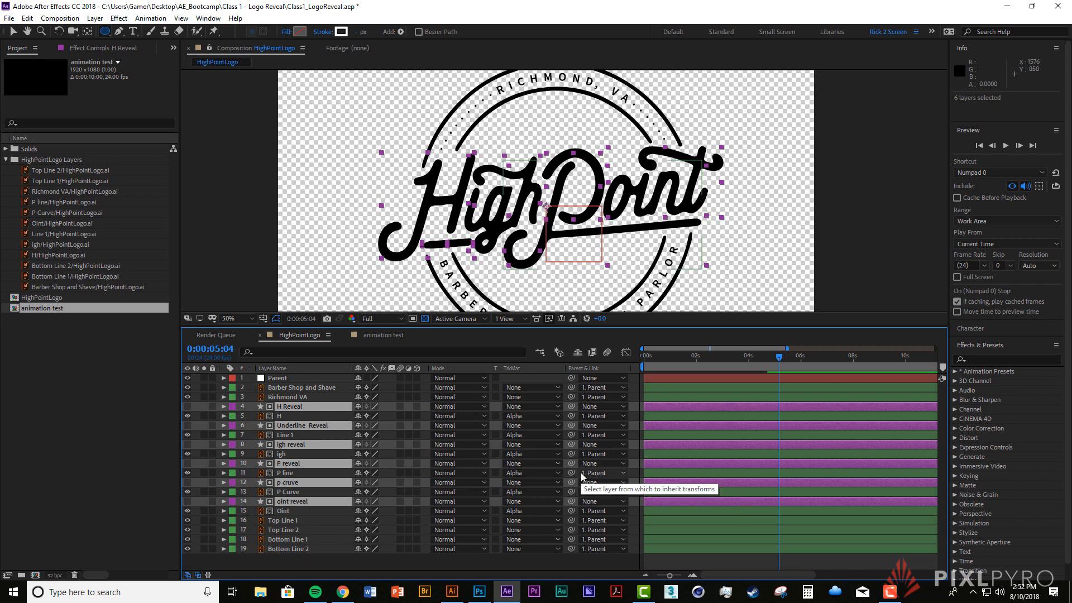
key(u)
scroll(800, 489, down, 2)
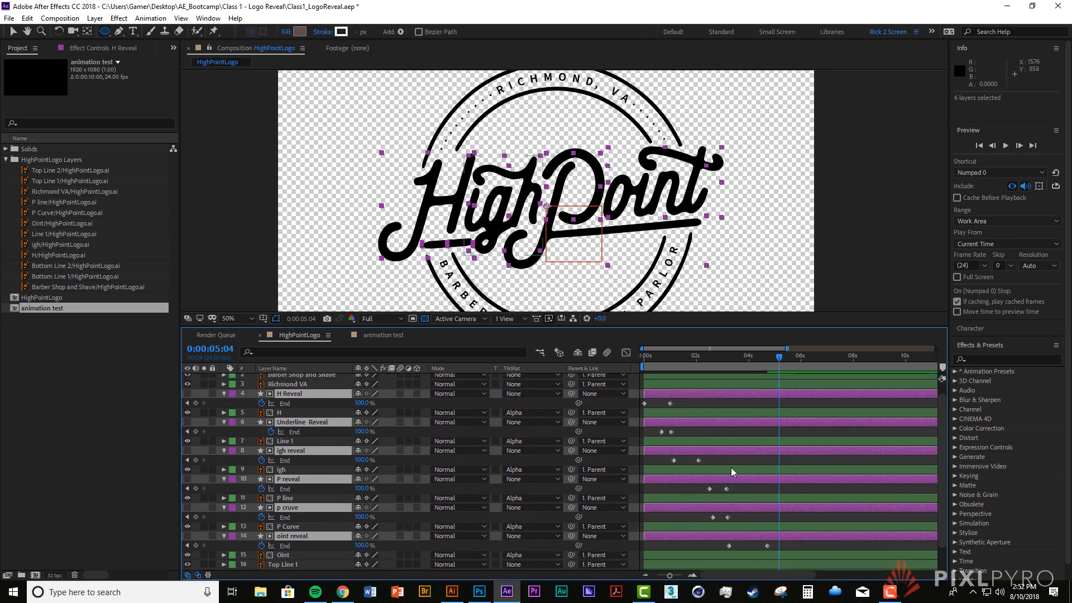
Step: Preview the logo reveal from 0:00:00:00 and return to the first frame
click(638, 357)
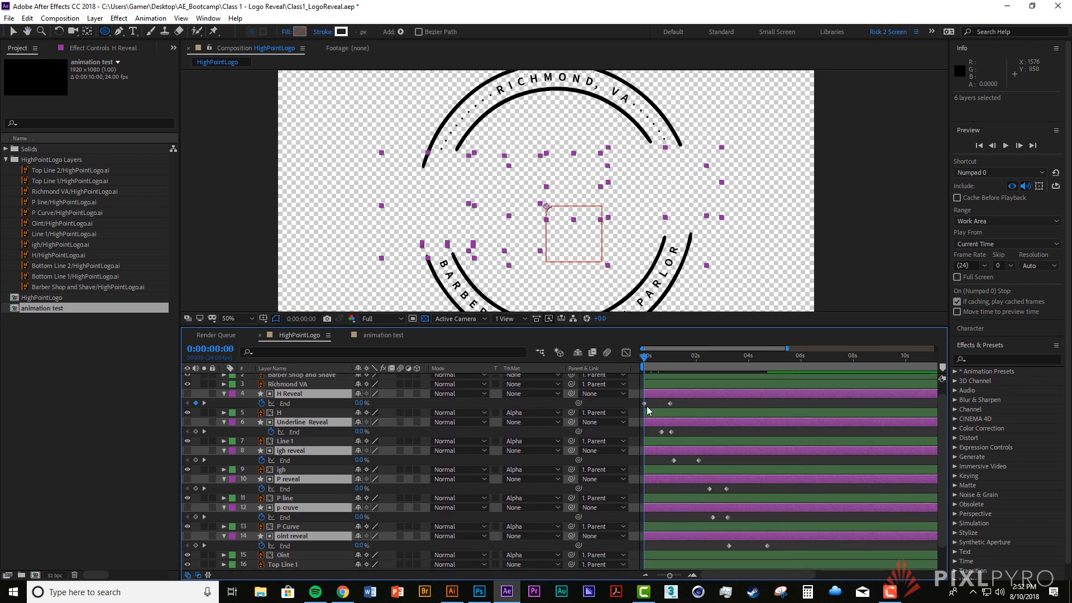
key(space)
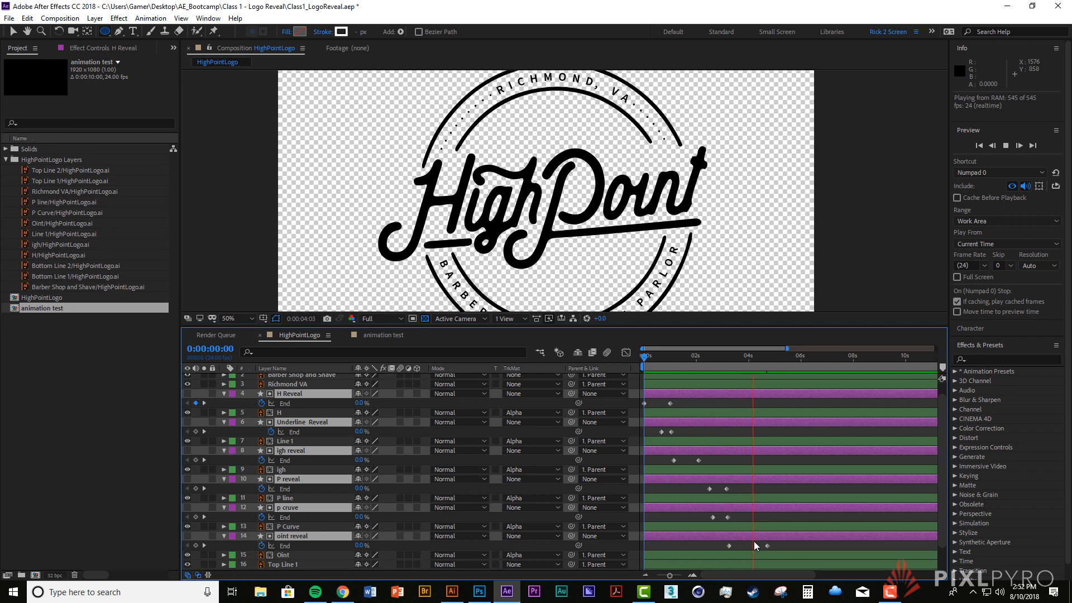
key(space)
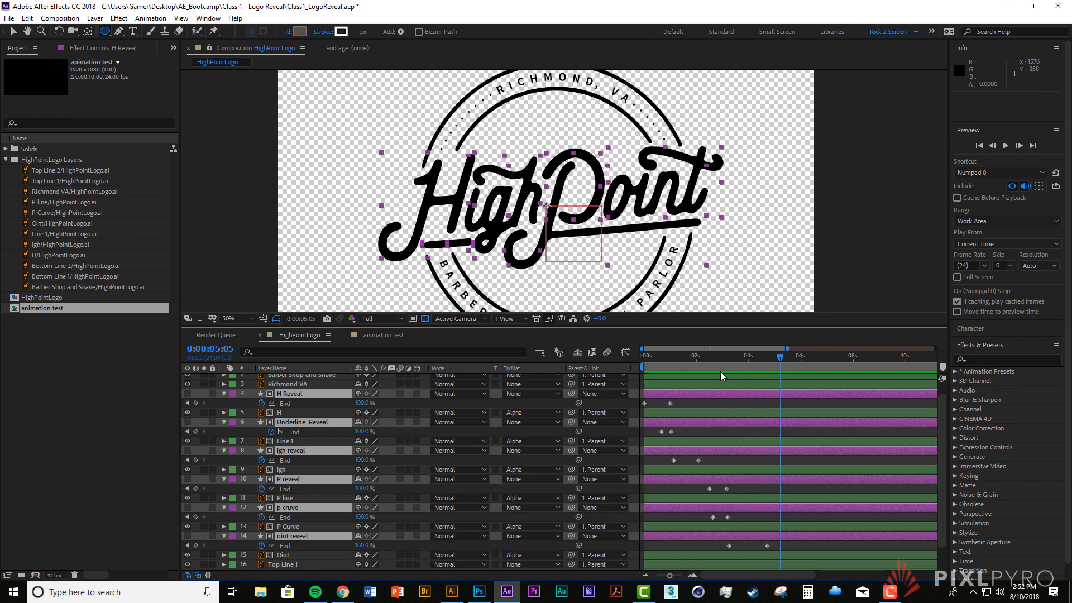
click(646, 362)
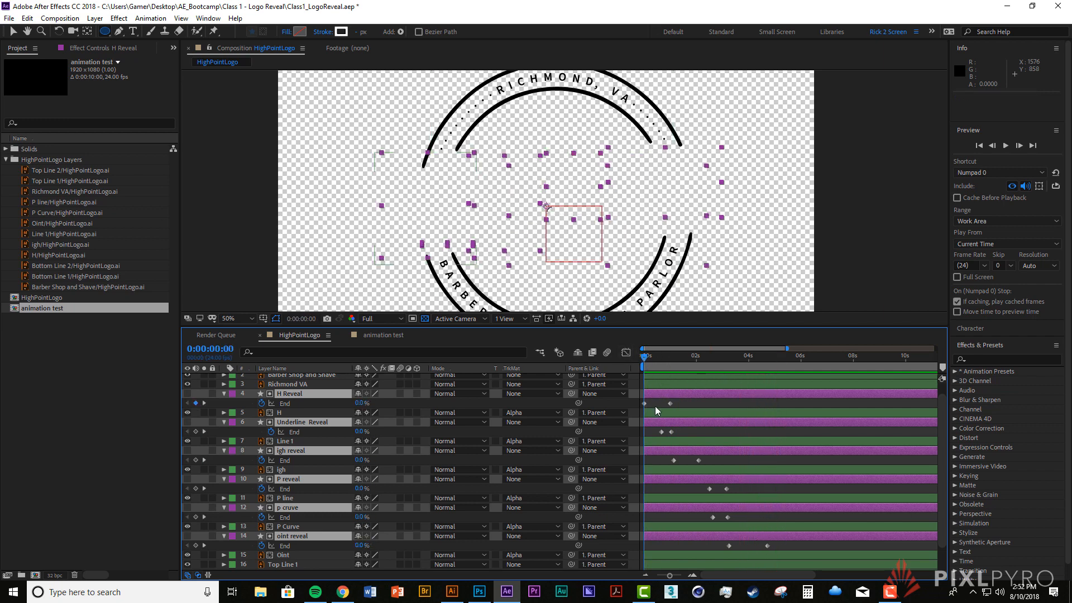
Step: Open only the H Reveal layer's End property in the graph editor with the value graph shown
mouse_move(648, 366)
mouse_down()
mouse_move(669, 377)
mouse_move(452, 382)
mouse_up()
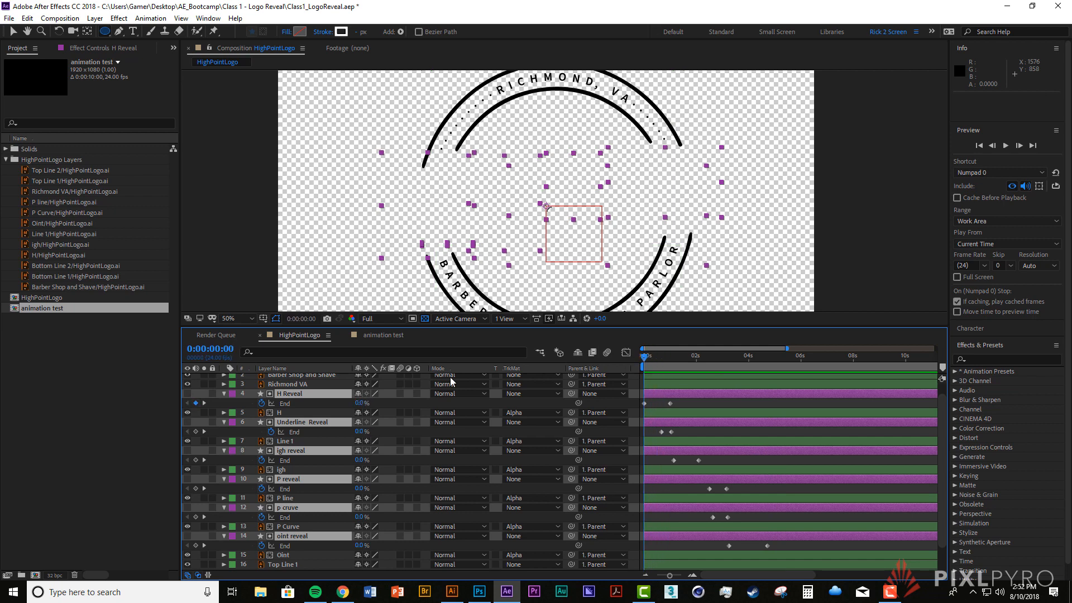
click(292, 404)
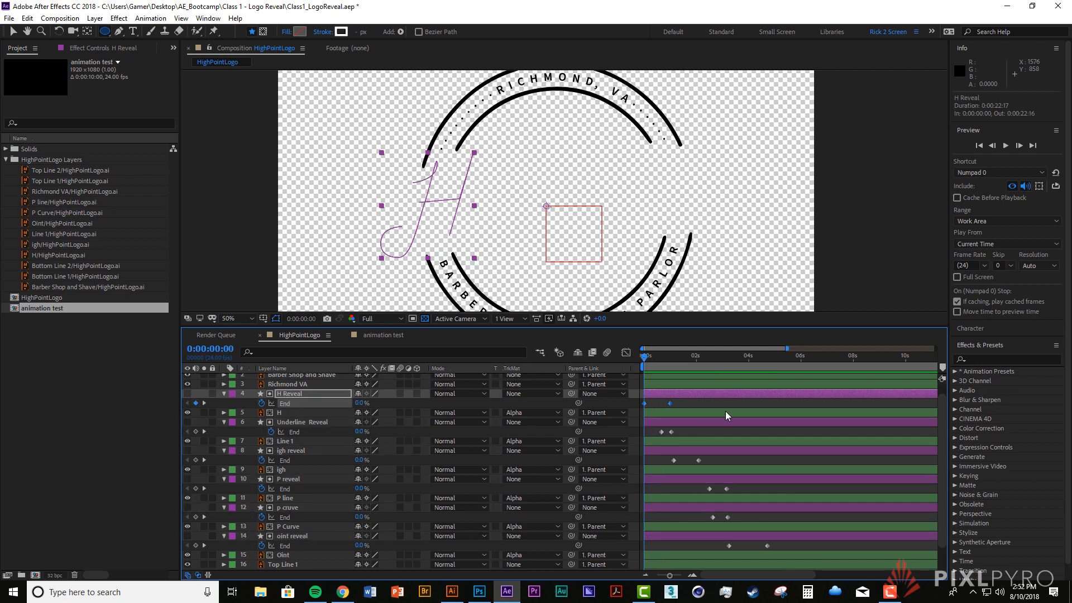
click(625, 353)
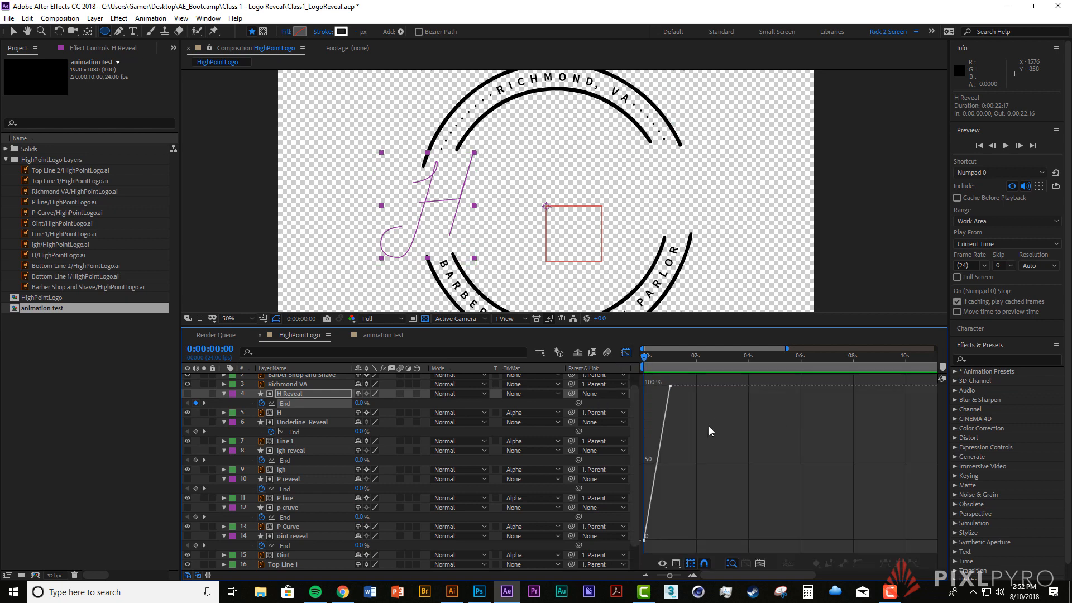
right_click(675, 432)
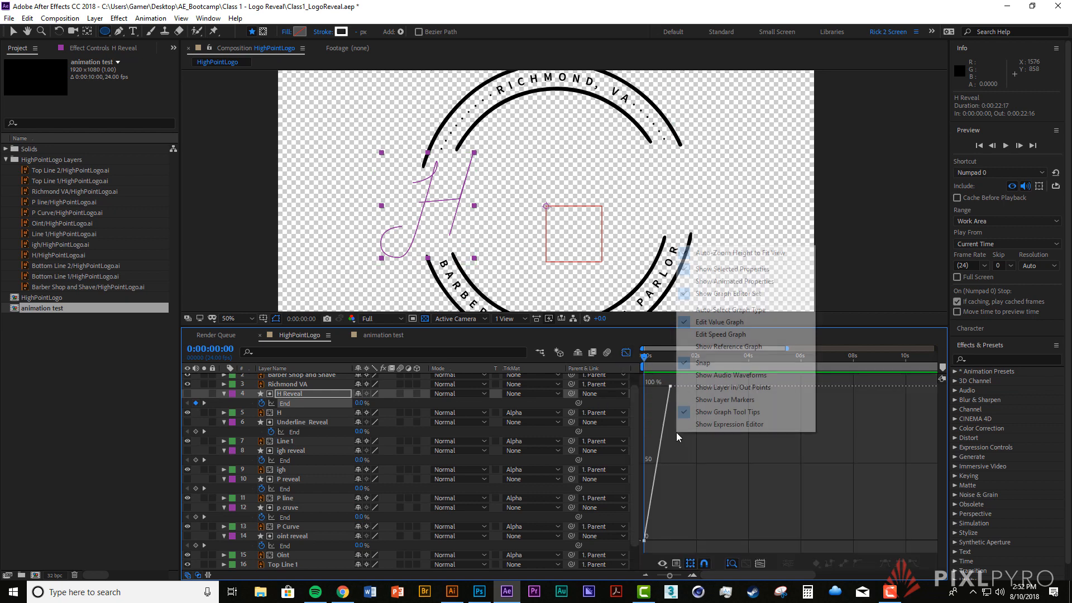
click(736, 323)
Step: Switch the End curve of H Reveal from the value graph to the speed graph
mouse_move(644, 540)
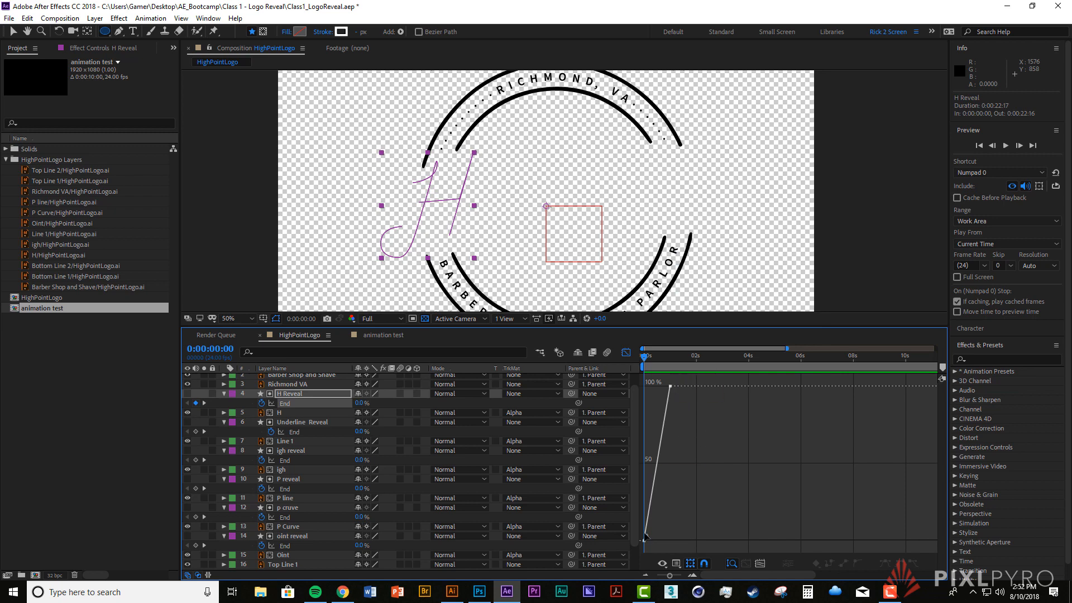
mouse_move(658, 416)
right_click(707, 466)
click(768, 366)
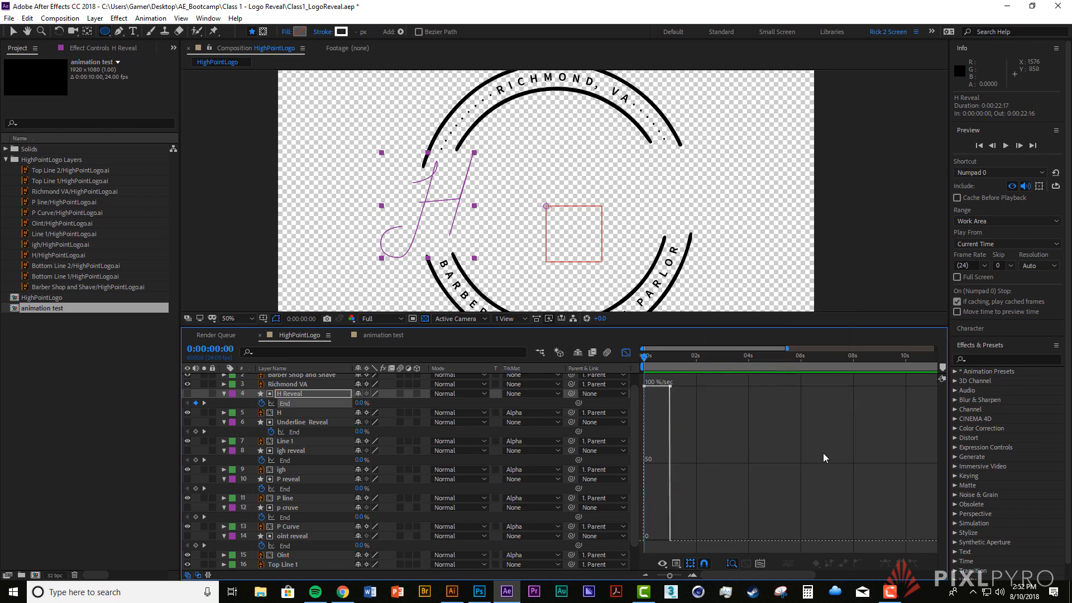
Step: Pull the speed of H Reveal's last End keyframe down to zero with a long ease, and preview the reveal
mouse_move(656, 386)
click(671, 392)
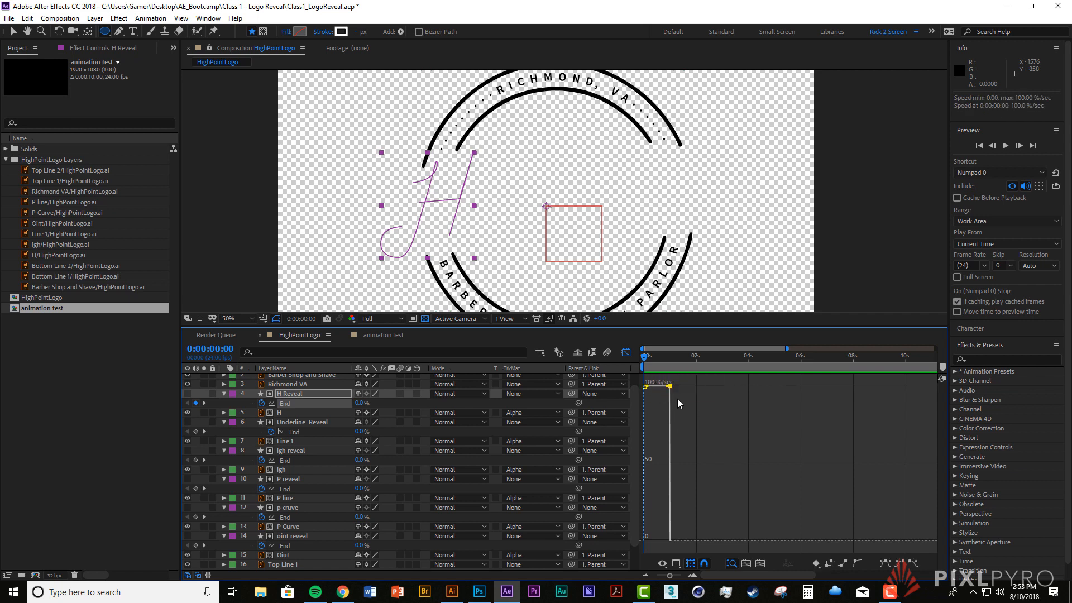
drag(672, 389, 651, 540)
click(690, 509)
key(space)
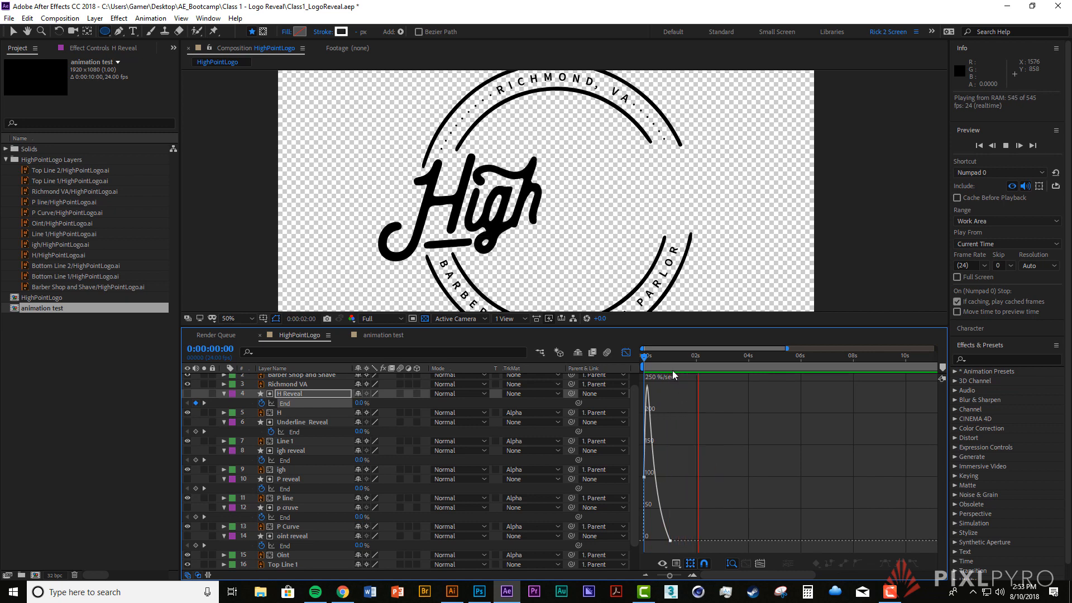
key(space)
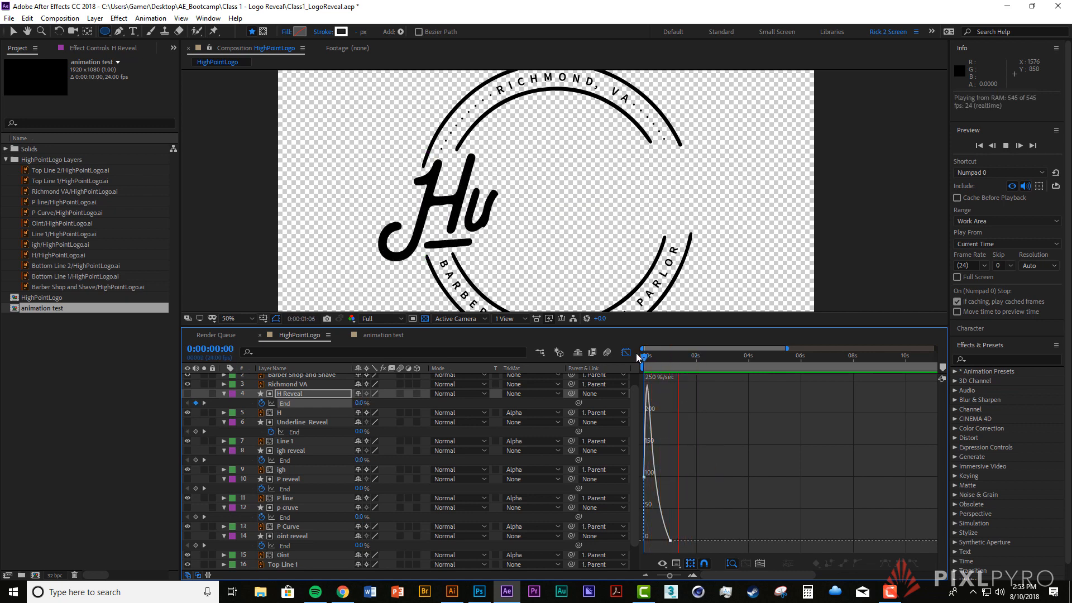
key(space)
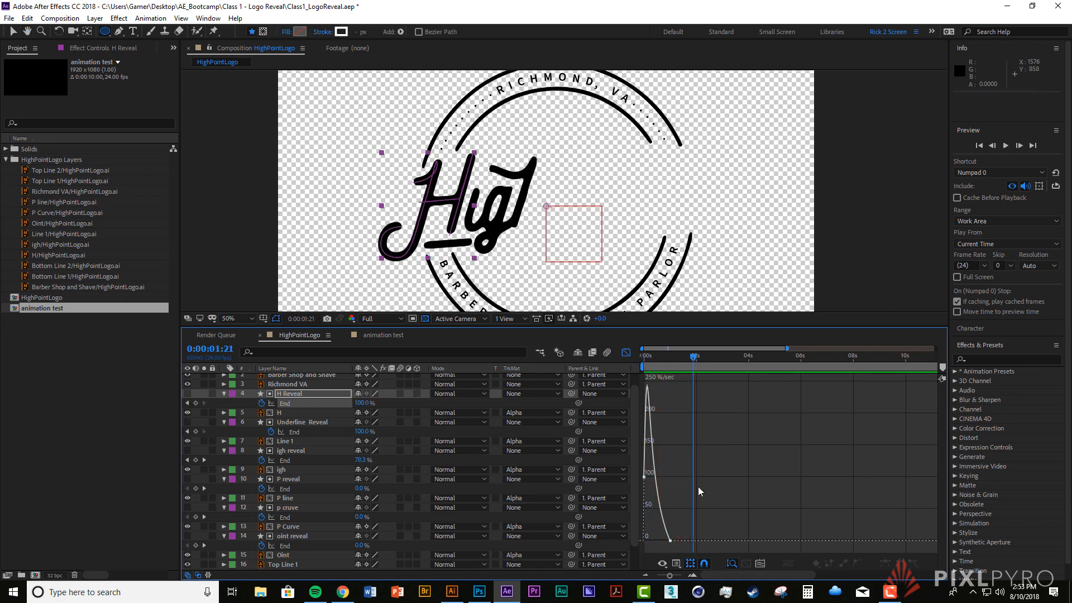
Step: Lower H Reveal's first End keyframe to zero speed, move the last one to about 0:00:01:05, and preview from the first frame
click(645, 478)
drag(649, 480, 676, 541)
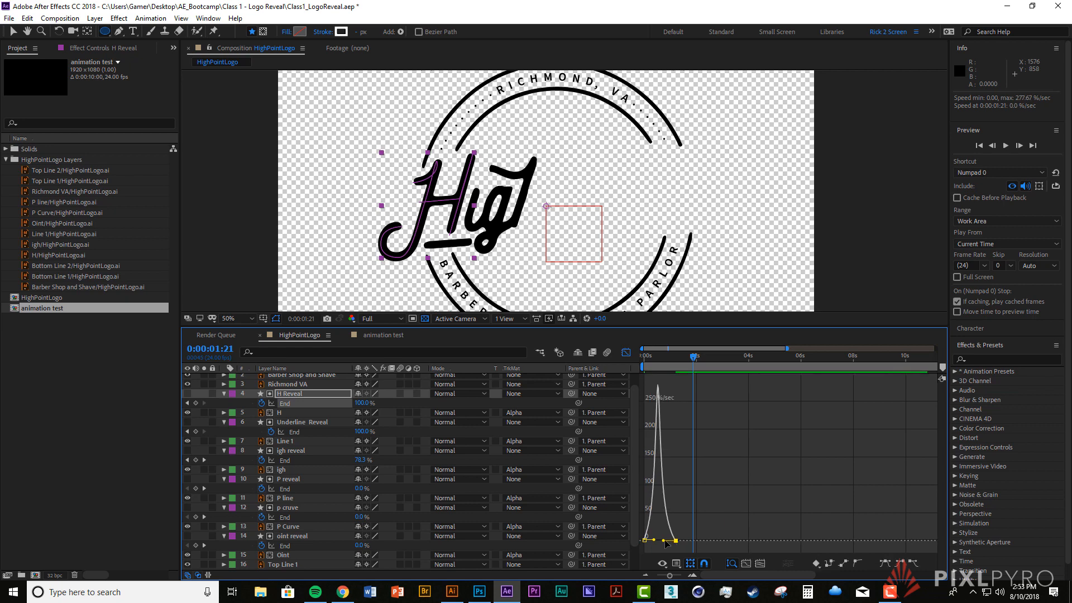
drag(687, 360, 615, 367)
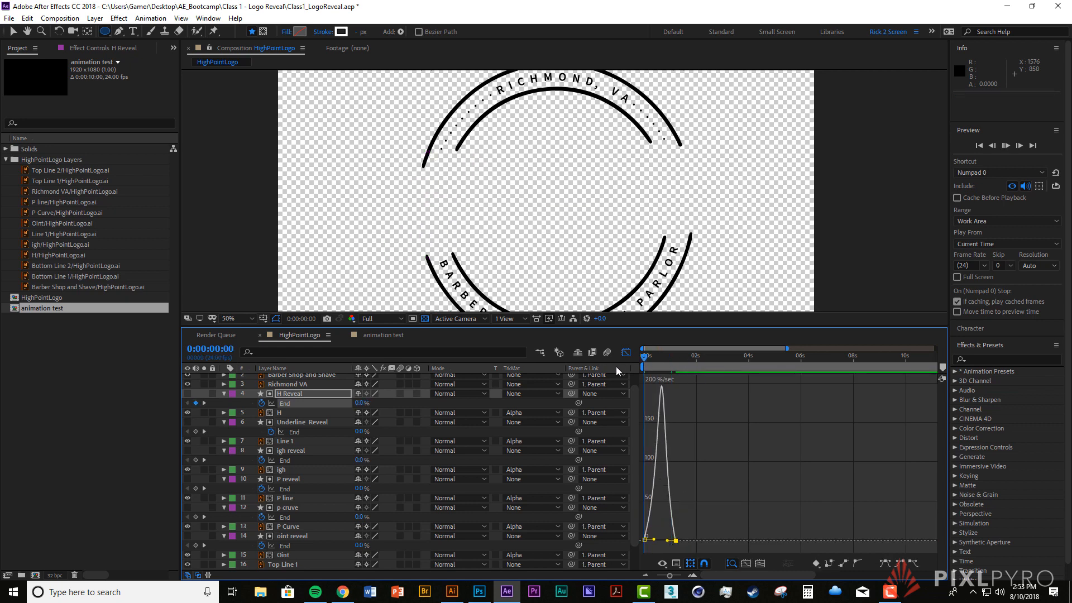
key(space)
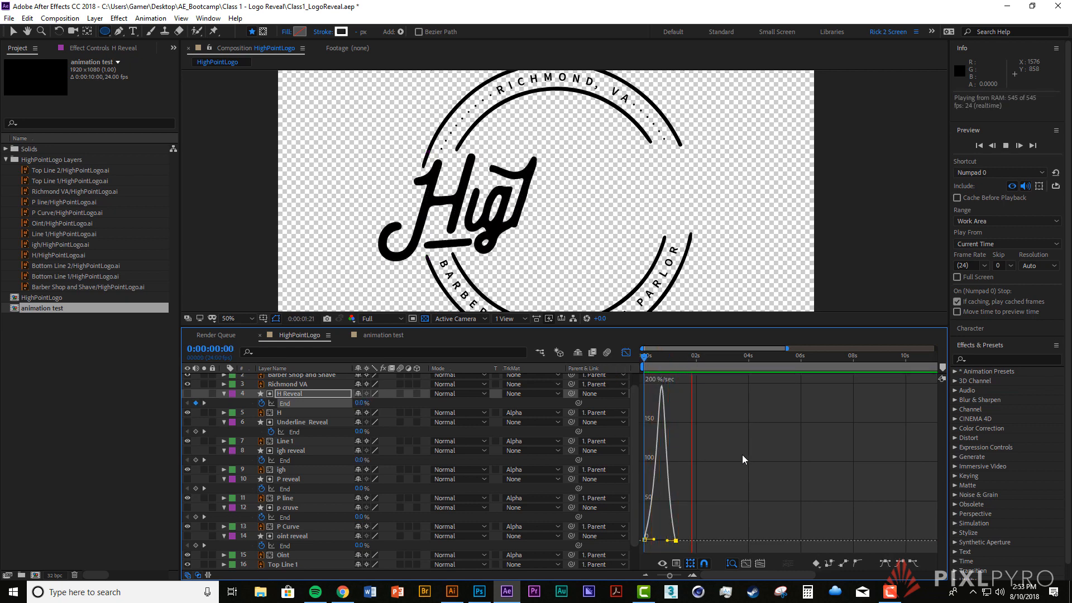
key(space)
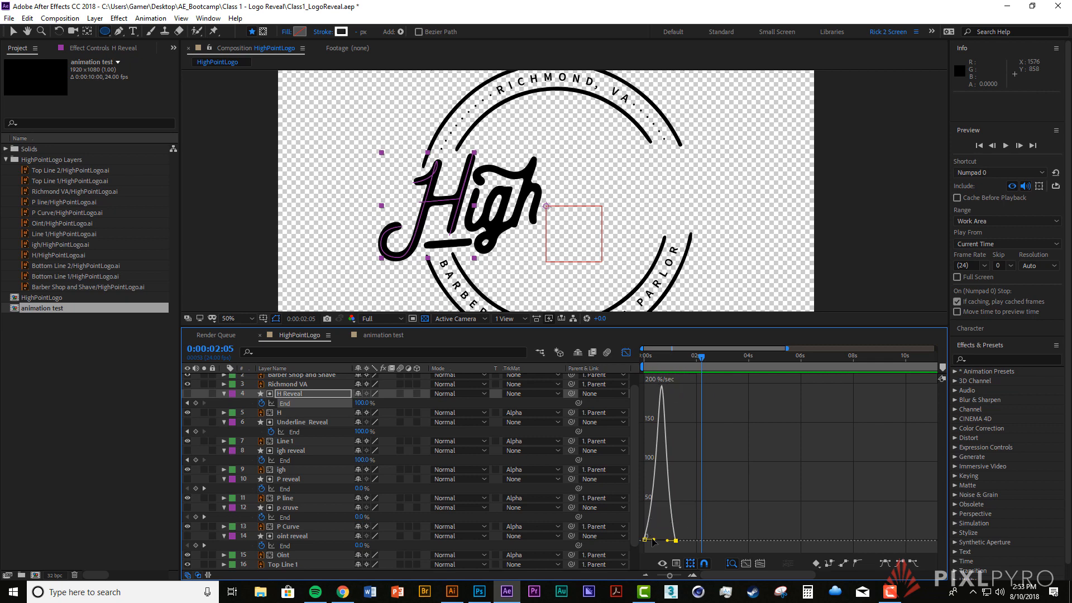
Step: Shorten the outgoing ease handle of H Reveal's first End keyframe and preview the reveal from 0:00:00:00
drag(654, 539, 648, 540)
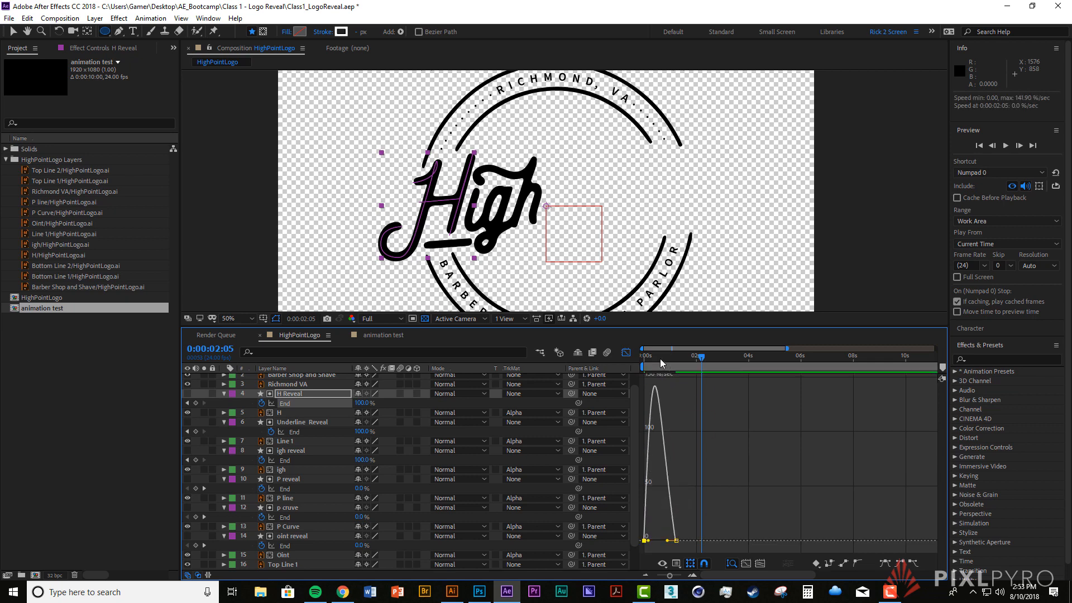
drag(661, 359, 625, 358)
key(space)
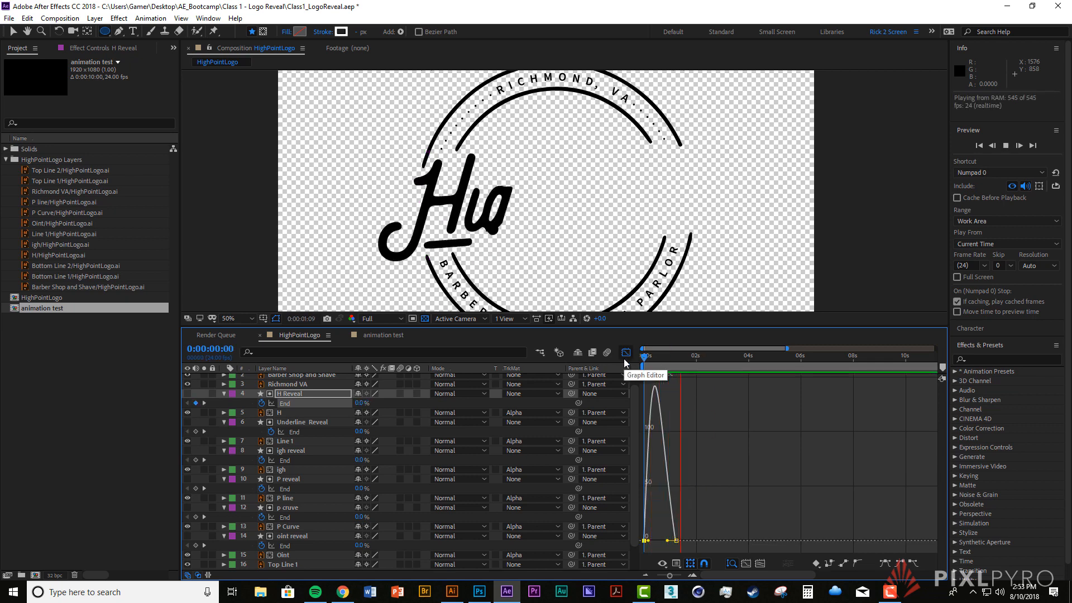
key(space)
Step: Lengthen the incoming ease handle of H Reveal's last End keyframe and preview the reveal from the start
drag(669, 543, 663, 540)
drag(649, 357, 634, 359)
key(space)
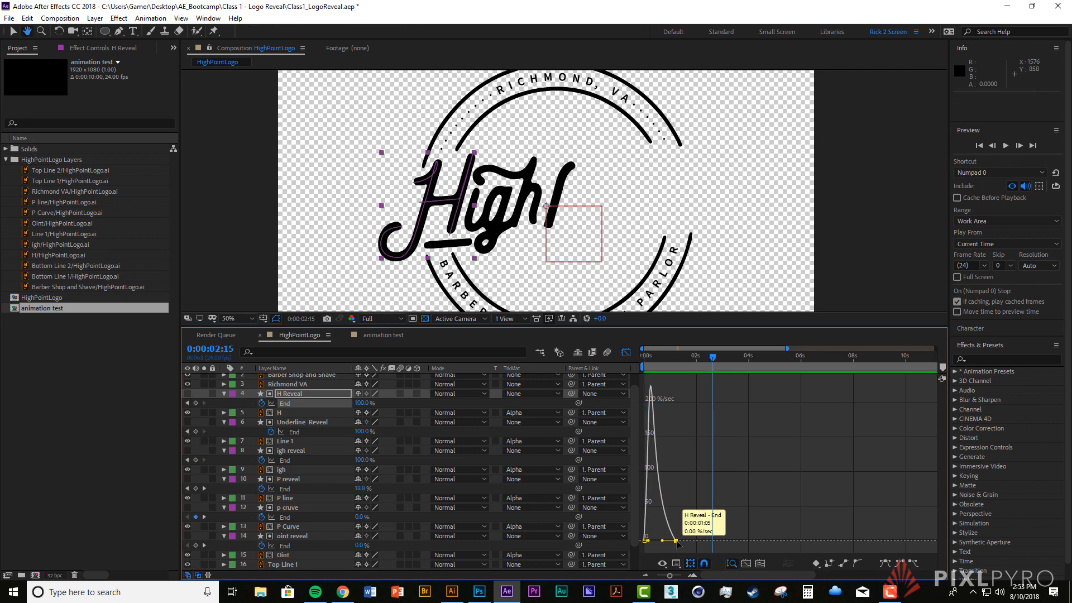
Step: Move H Reveal's last End keyframe earlier to speed up the reveal, preview it, and return to the keyframe view
drag(676, 541, 664, 542)
key(Home)
key(space)
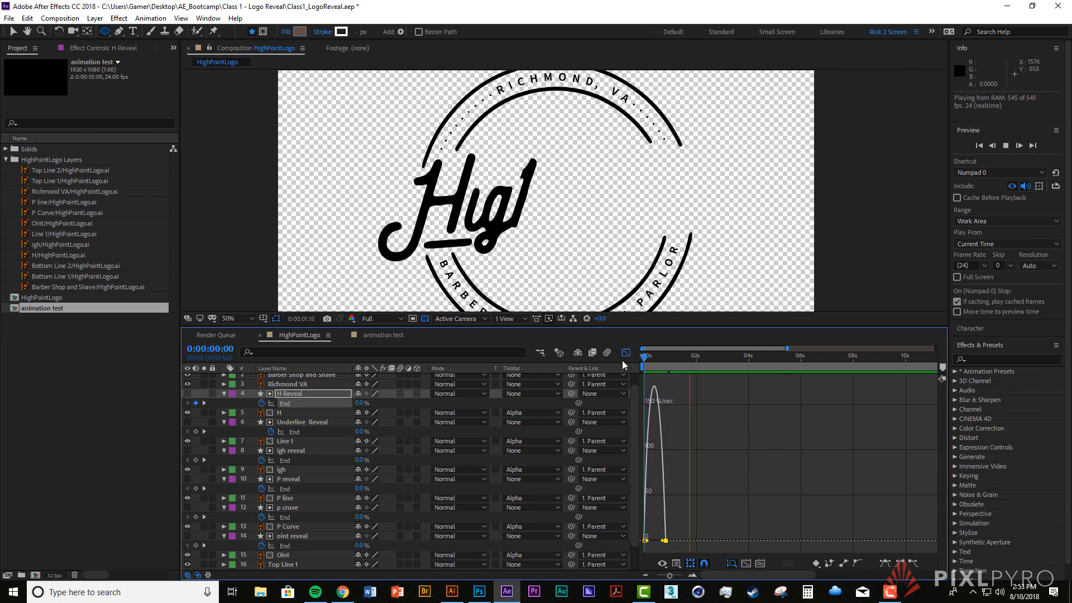
key(space)
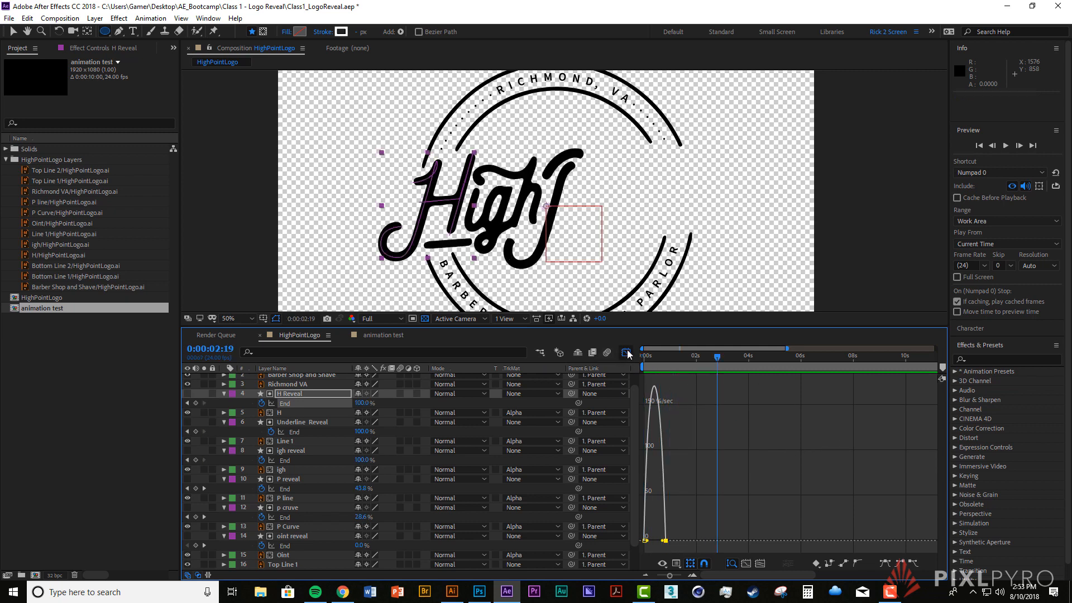
click(627, 353)
Step: Ease both End keyframes of Underline Reveal to zero speed in the speed graph and preview from 0:00:00:10
click(302, 432)
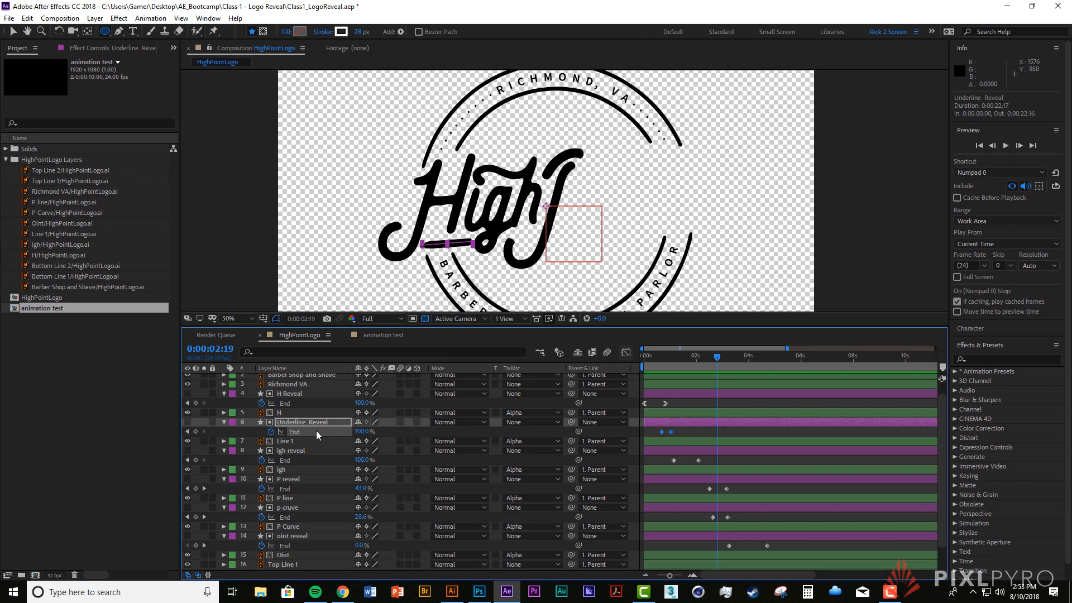
click(626, 353)
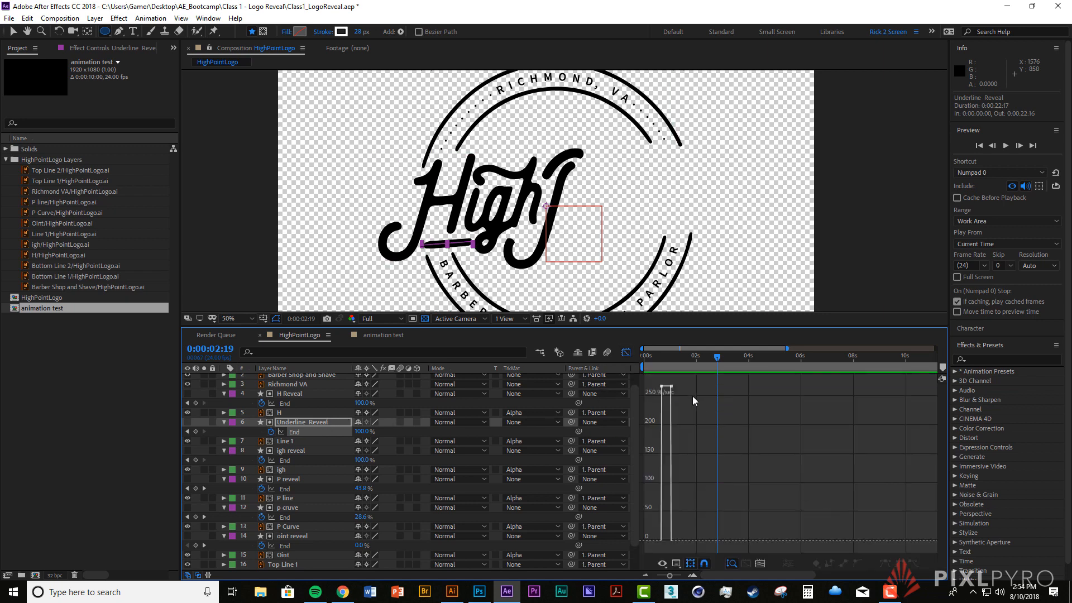
drag(673, 387, 671, 541)
click(656, 358)
key(space)
key(space)
click(656, 358)
key(space)
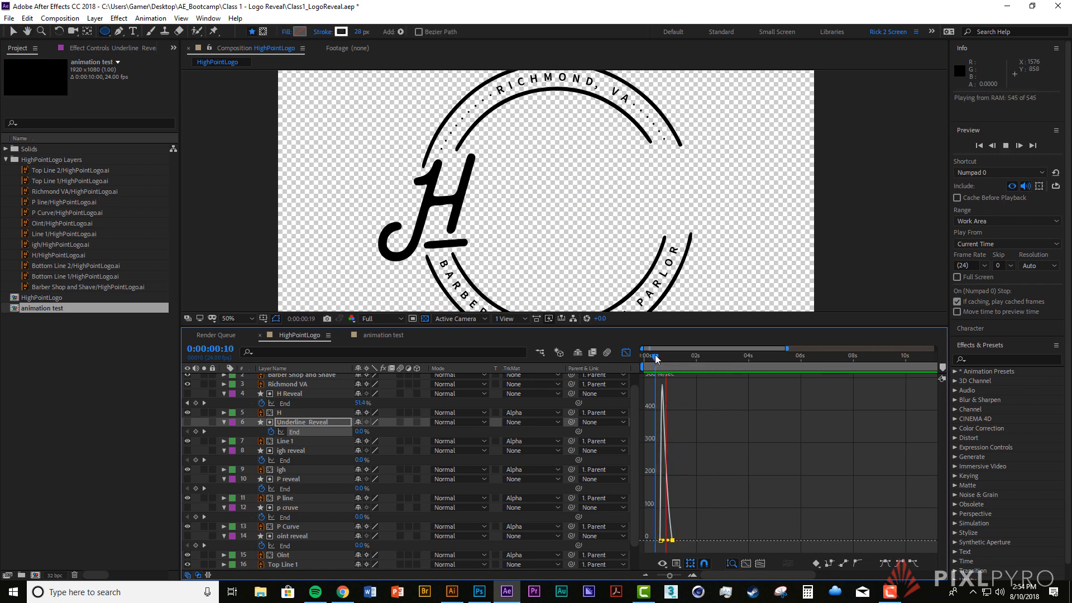
key(space)
Step: Shift both Underline Reveal End keyframes earlier in the keyframe view and preview from the first frame
click(626, 353)
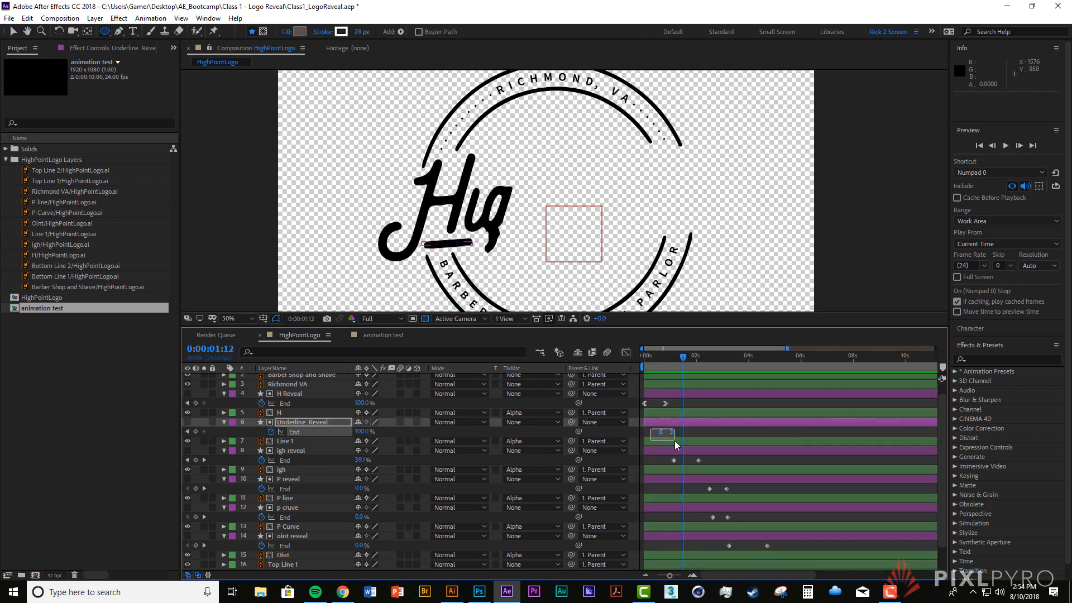
key(space)
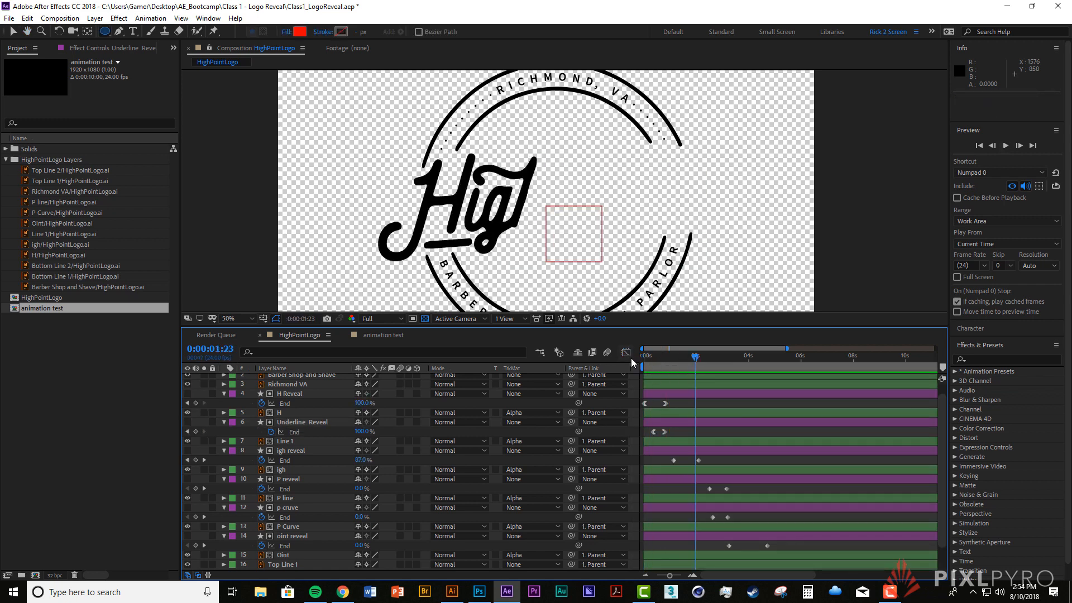
key(Home)
key(space)
key(space)
Step: Shift both igh reveal End keyframes earlier so the last one sits at about 0:00:01:15
drag(669, 456, 706, 464)
drag(699, 461, 686, 461)
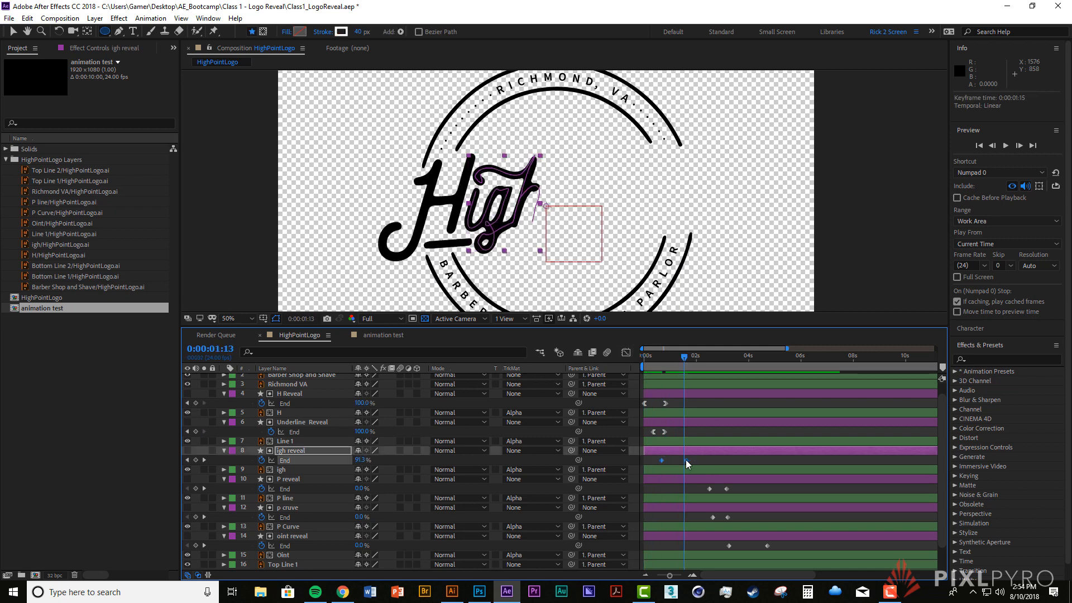
click(692, 462)
Step: Ease both End keyframes of igh reveal to zero speed in the speed graph and preview from the start
click(284, 461)
click(627, 353)
drag(686, 409, 685, 541)
drag(666, 461, 665, 541)
drag(685, 357, 631, 363)
key(space)
key(space)
Step: Lengthen the incoming ease handle of igh reveal's last End keyframe and preview the motion
drag(685, 541, 678, 540)
drag(704, 357, 657, 363)
key(space)
key(space)
Step: Move igh reveal's last End keyframe later to slow the reveal and preview from 0:00:00:18
drag(692, 540, 704, 541)
drag(701, 358, 664, 362)
key(space)
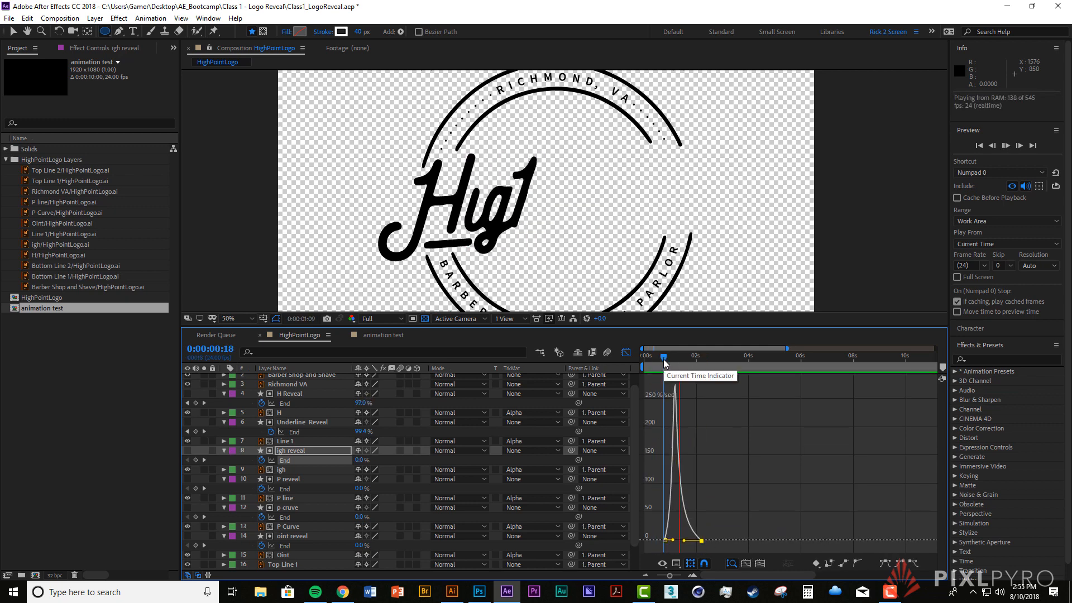
key(space)
Step: Adjust igh reveal's speed curve so its last End keyframe falls slightly earlier, preview it, and leave the graph editor
drag(673, 540, 694, 541)
click(663, 358)
key(space)
key(space)
click(658, 359)
key(space)
key(space)
click(626, 353)
Step: Shift both P reveal End keyframes earlier so the last one sits at about 0:00:02:13
drag(735, 493, 703, 486)
drag(727, 490, 712, 492)
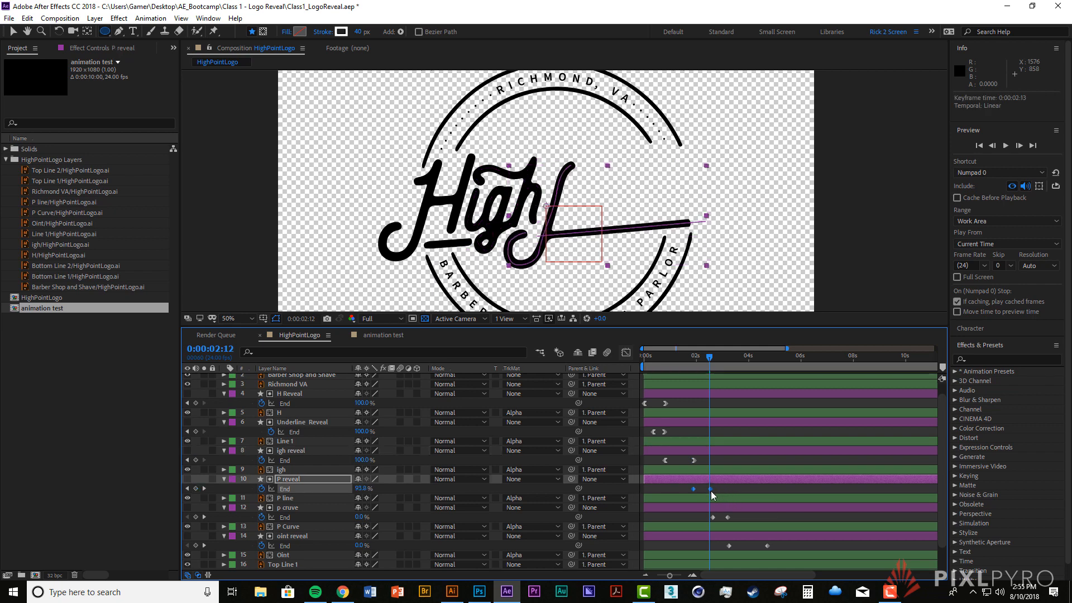
click(719, 491)
Step: Ease both P reveal End keyframes to zero speed in the speed graph, extend the last one later, and preview
click(313, 489)
click(626, 353)
drag(693, 386, 692, 542)
drag(710, 412, 725, 542)
click(691, 358)
key(space)
key(space)
Step: Replay the P reveal easing from about 0:00:01:14 and return to the keyframe view
click(687, 359)
key(space)
key(space)
click(686, 359)
key(space)
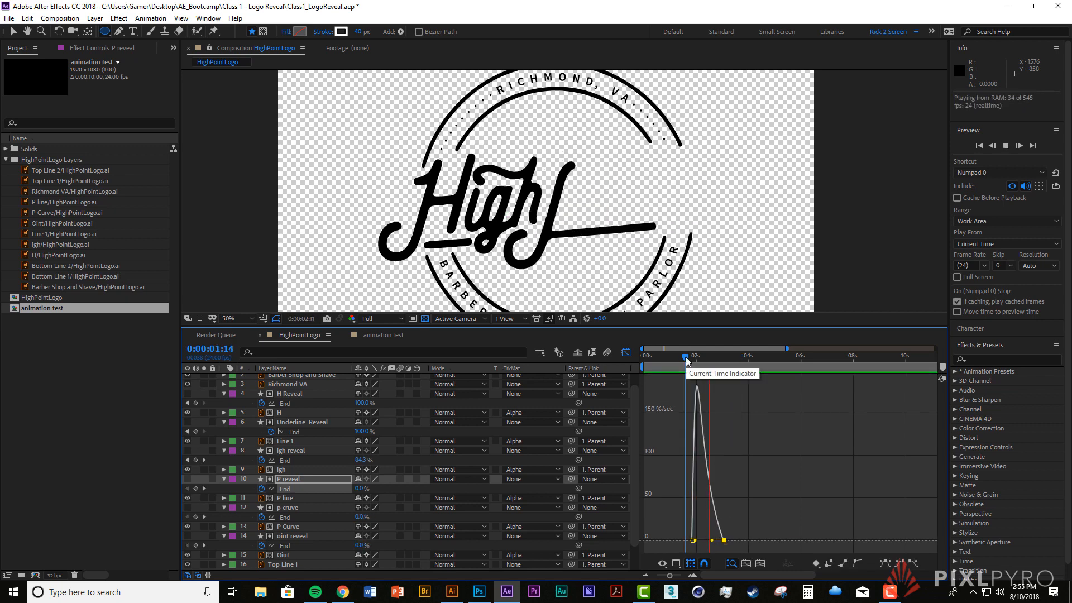
key(space)
click(626, 353)
Step: Ease both p cruve End keyframes to zero speed in the speed graph, starting at about 0:00:02:11, and preview the curve reveal
click(328, 518)
click(626, 352)
drag(712, 386, 709, 543)
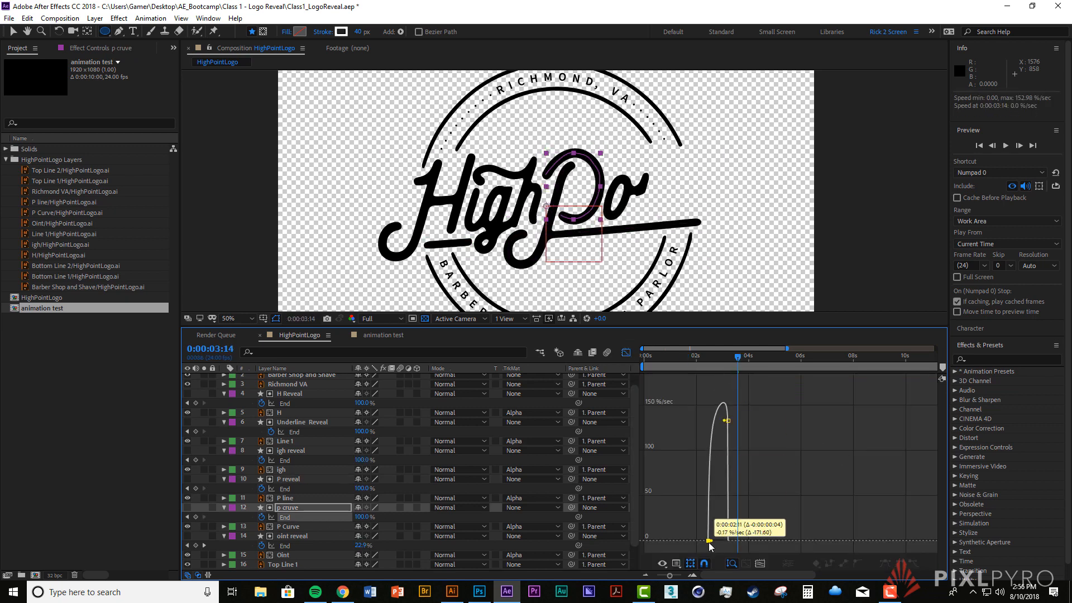
click(703, 356)
key(space)
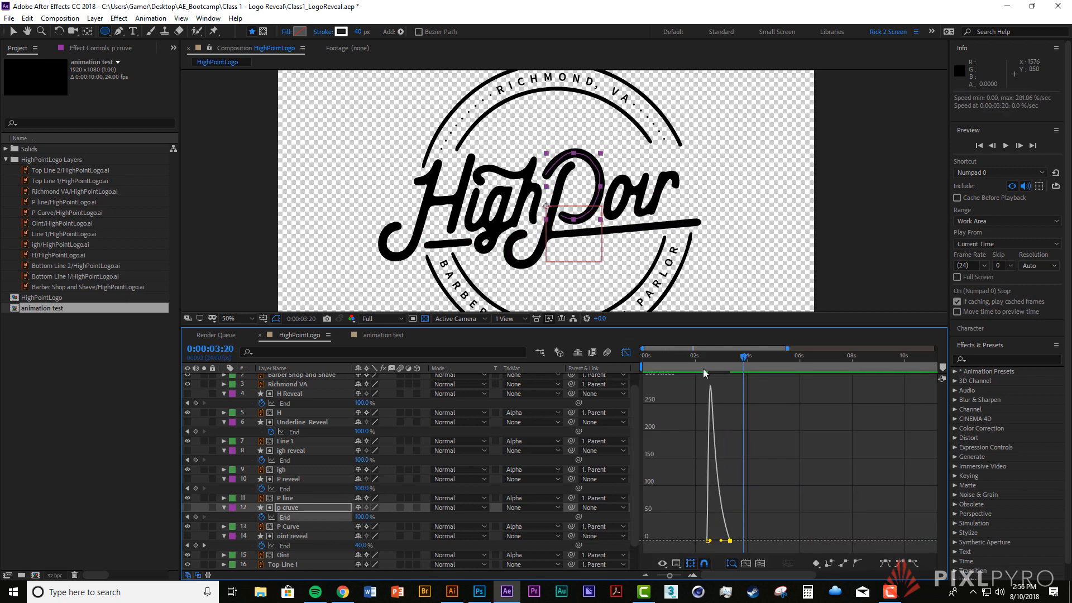
click(704, 358)
key(space)
key(space)
Step: Move p cruve's last End keyframe slightly later in the speed graph and preview from 0:00:02:03
drag(710, 540, 736, 540)
click(699, 356)
key(space)
click(699, 357)
key(space)
key(space)
Step: Replay the p cruve reveal from 0:00:02:03, leave the graph editor, and save the project
click(699, 358)
key(space)
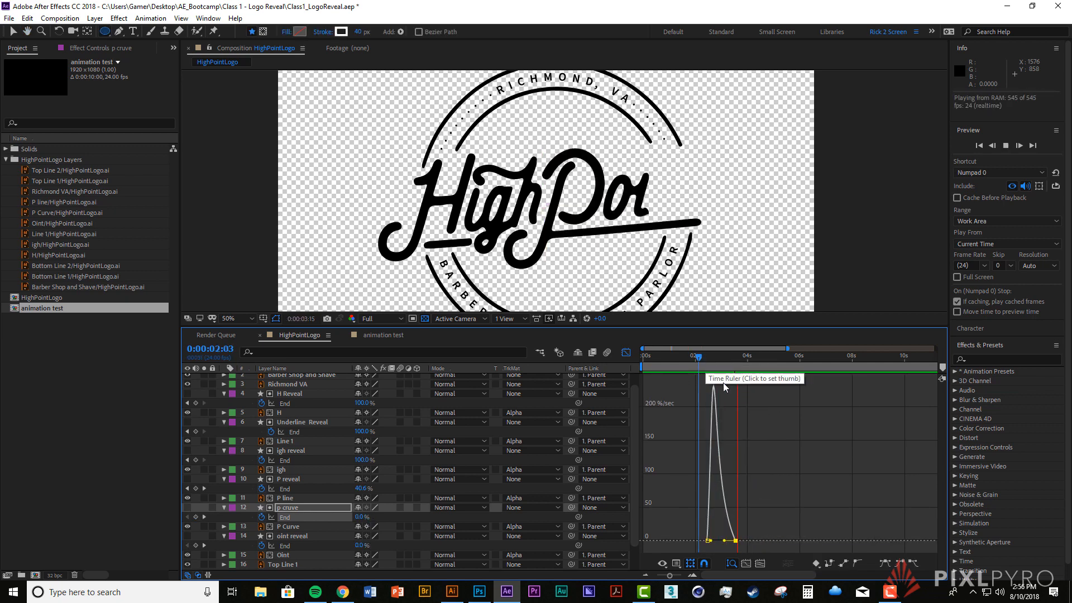
key(space)
click(626, 352)
key(ctrl+s)
Step: Ease both End keyframes of oint reveal to zero speed with a longer ease at the end, and preview
click(283, 536)
click(285, 546)
click(626, 352)
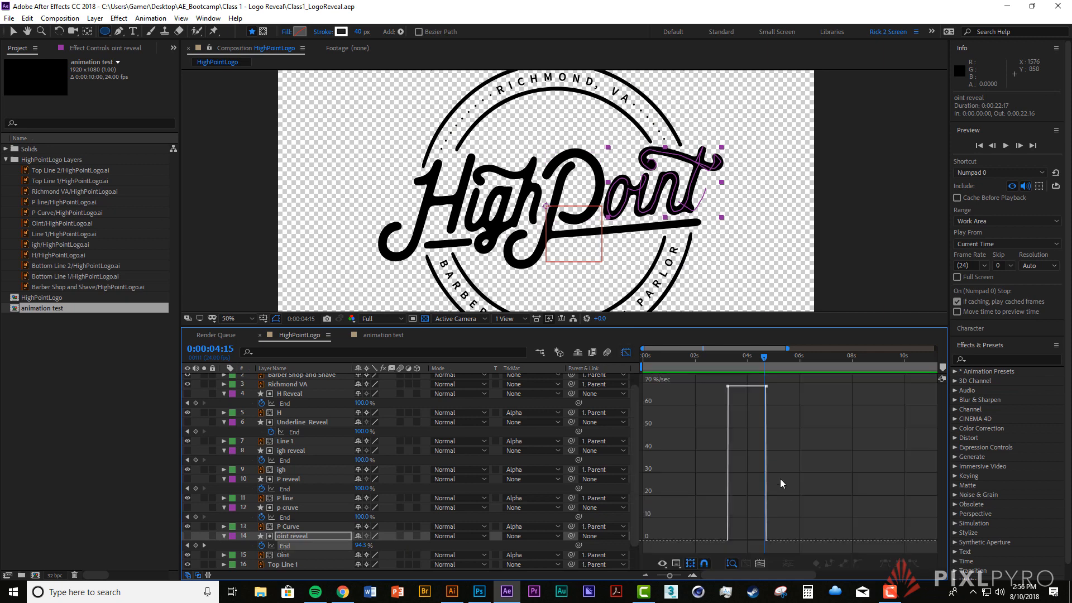
drag(729, 386, 725, 541)
drag(766, 404, 765, 540)
mouse_move(761, 541)
mouse_down()
mouse_move(732, 541)
mouse_move(749, 540)
mouse_up()
click(725, 358)
key(space)
key(space)
Step: Fine-tune oint reveal's closing ease while previewing from about 0:00:02:14, and return to the keyframe view
click(711, 358)
key(space)
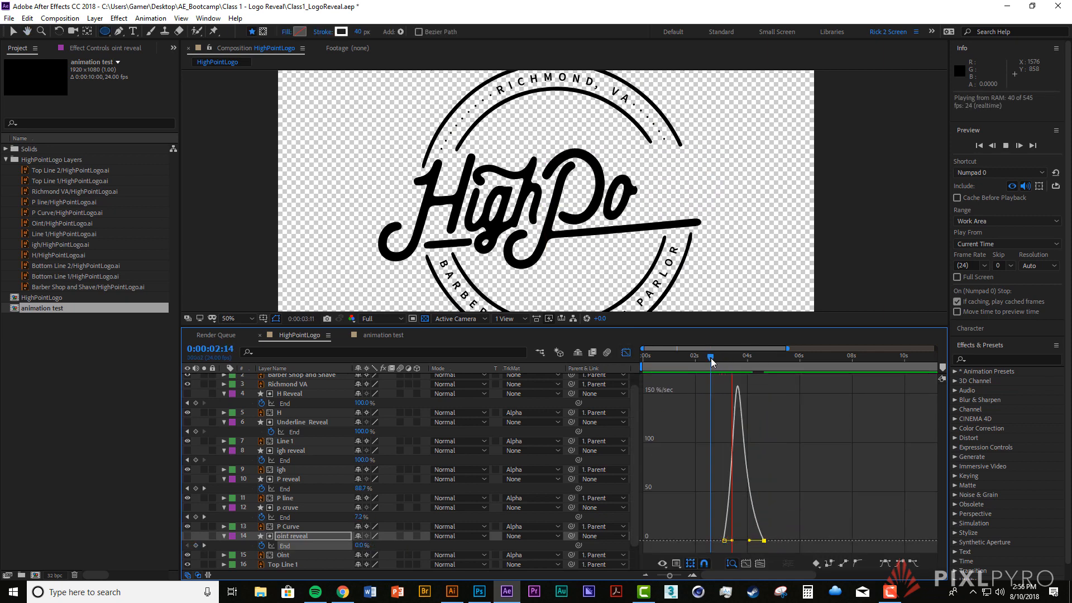
key(space)
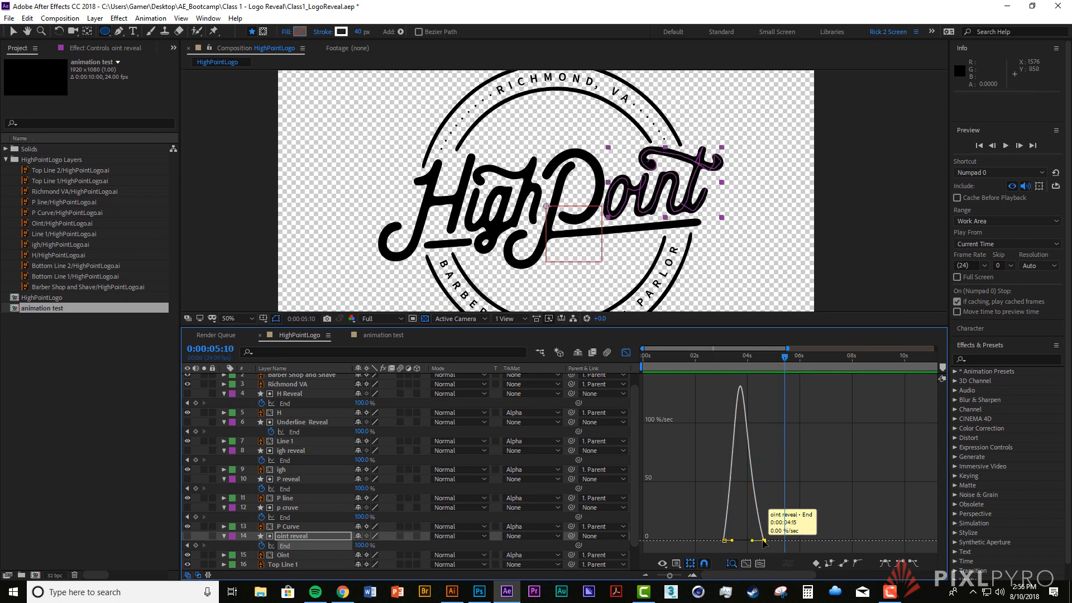
click(712, 358)
key(space)
key(space)
click(627, 352)
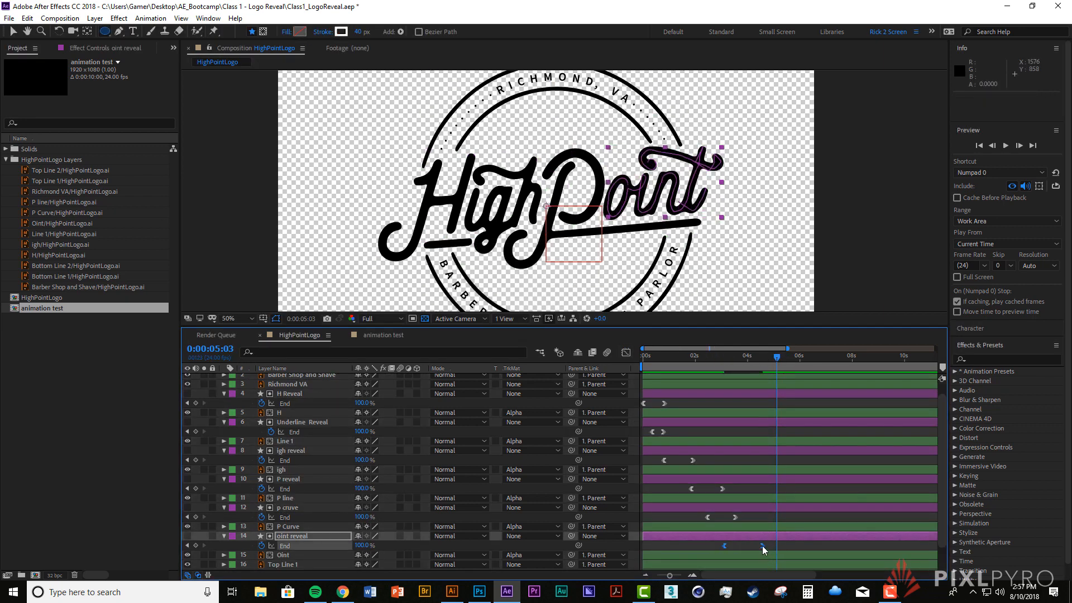
Step: Preview from the start, move oint reveal's last End keyframe earlier to about 0:00:04:00, and preview again
key(Home)
key(space)
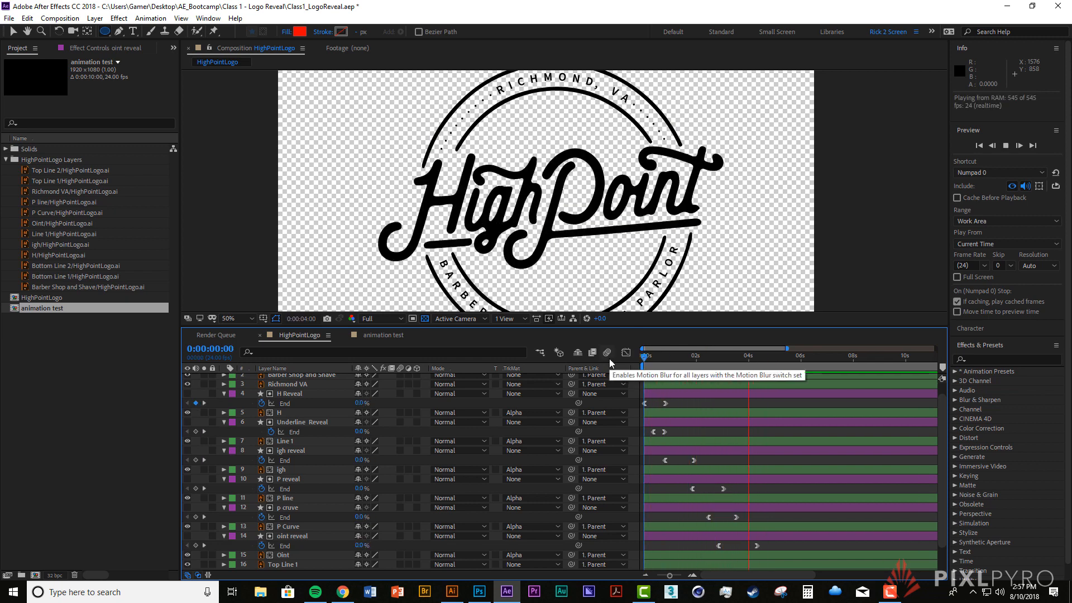
key(space)
drag(758, 546, 749, 546)
key(space)
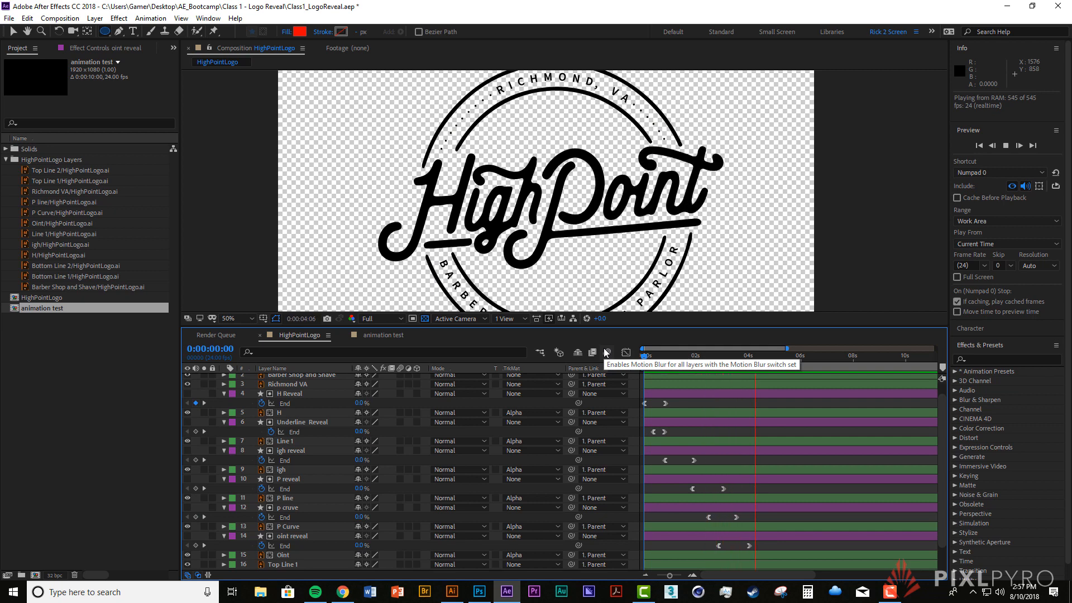
Step: Set the line cap of the Shape 2 stroke in H Reveal to Round Cap
click(290, 394)
click(225, 393)
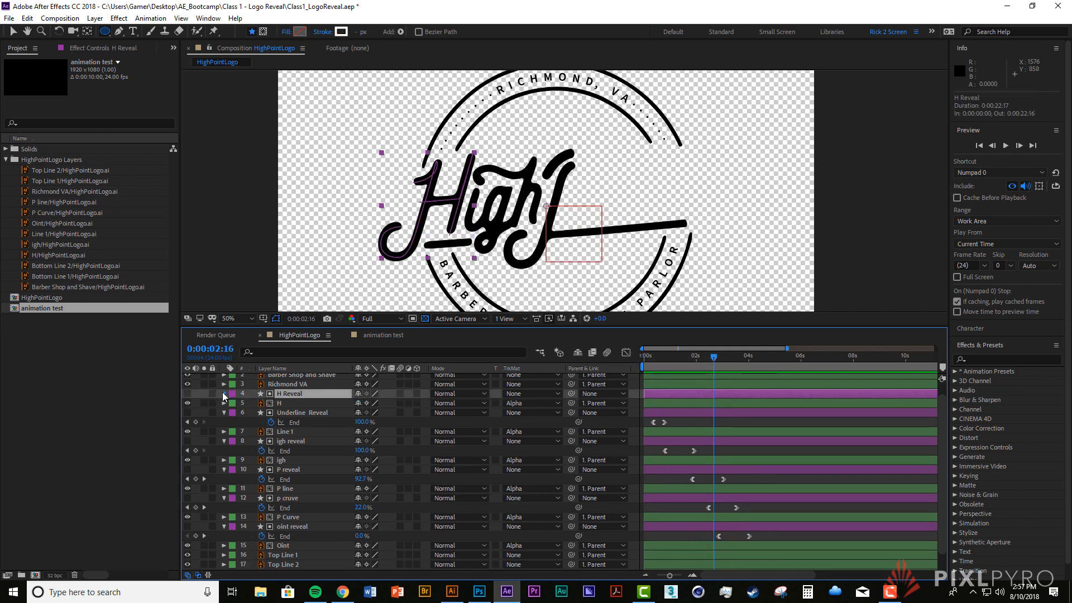
click(224, 393)
click(243, 422)
click(253, 442)
click(386, 489)
click(381, 512)
click(253, 432)
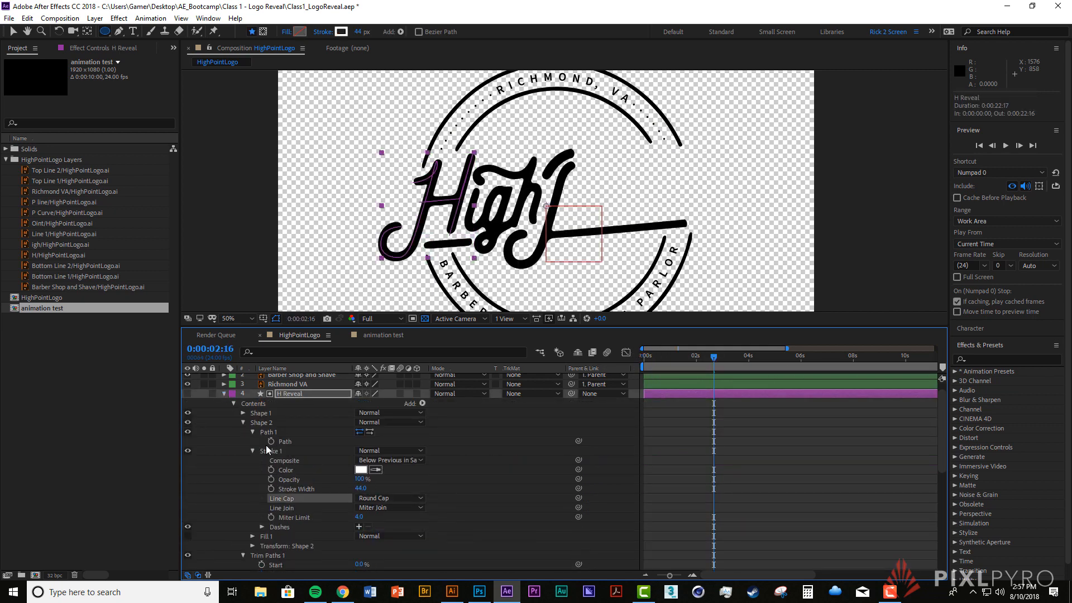
Step: Set the line cap of H Reveal's Shape 1 stroke to Round Cap and preview from the start
click(243, 423)
click(242, 413)
click(252, 432)
click(365, 480)
click(377, 503)
drag(655, 358, 627, 366)
key(space)
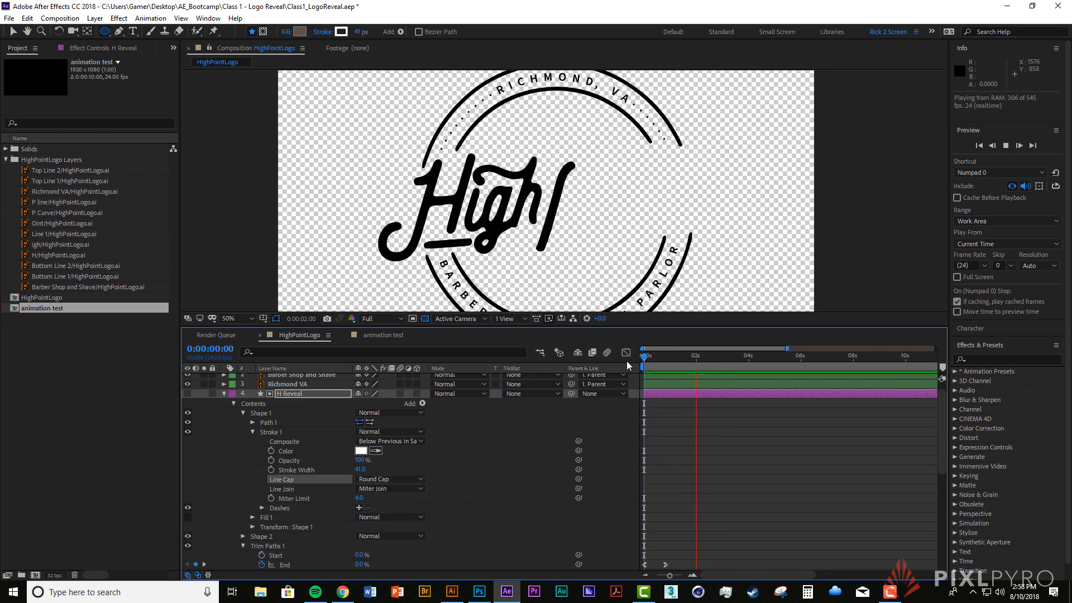
key(space)
Step: Save the project and collapse the properties of all layers
click(507, 439)
click(224, 394)
key(ctrl+s)
click(683, 413)
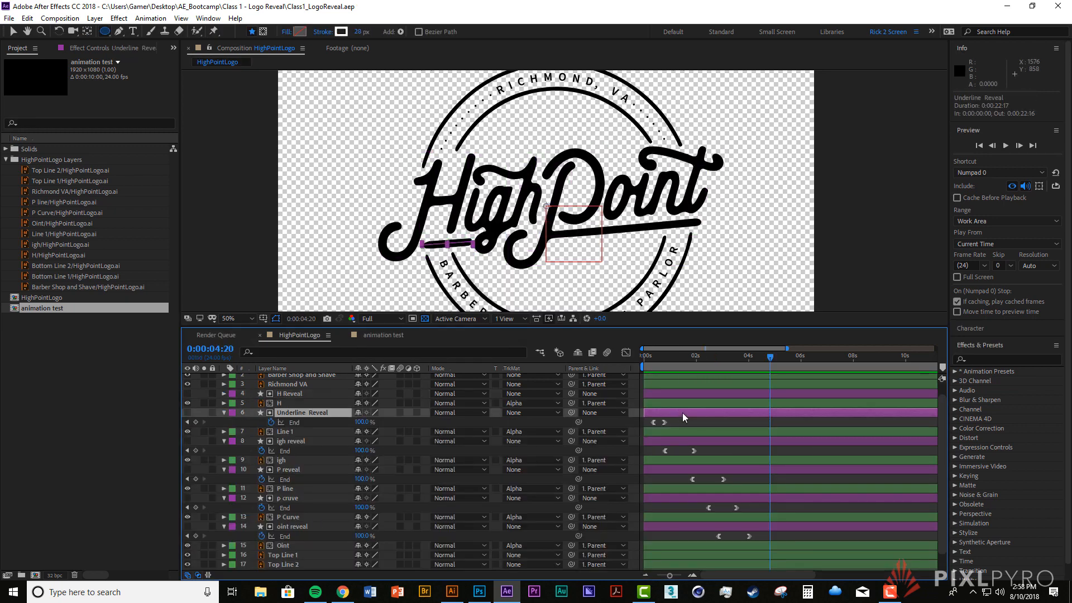
key(ctrl+a)
key(u)
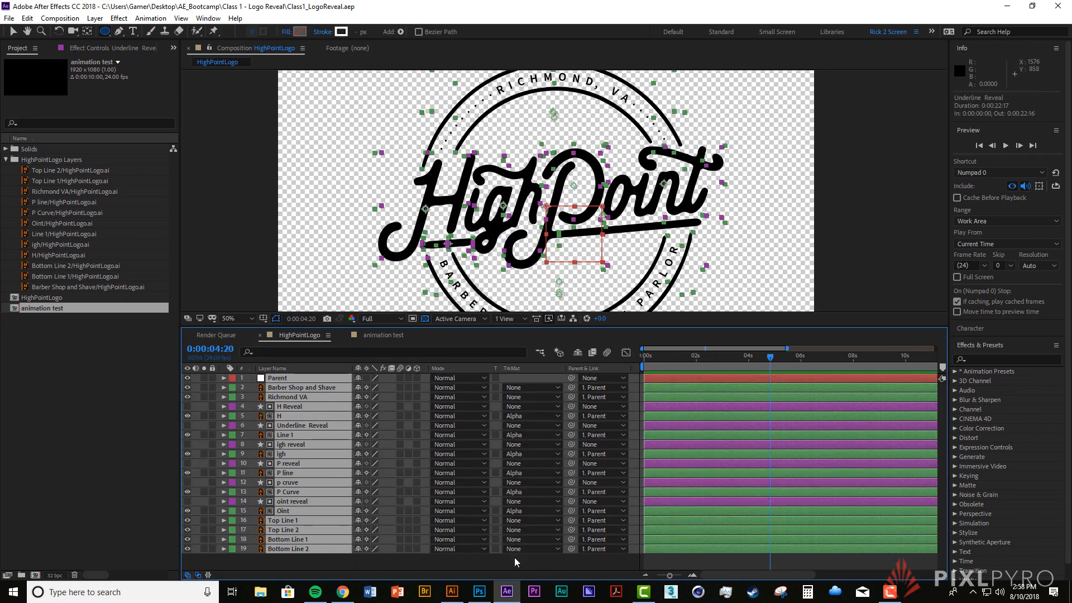
click(678, 561)
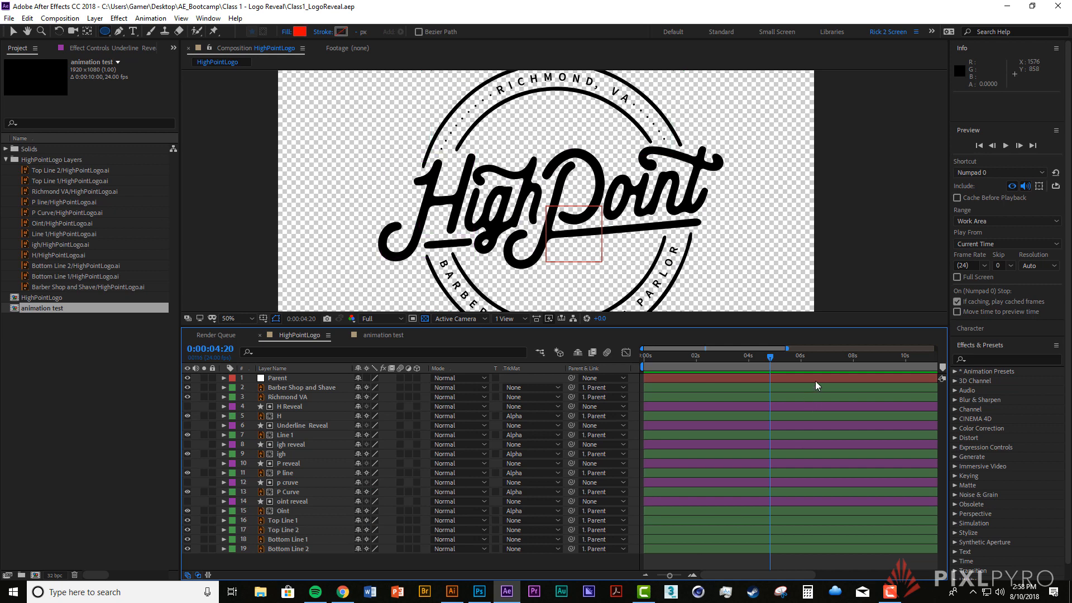
Step: Play the animation from the start and examine how the H is revealed around 0:00:00:15 to 0:00:00:20
drag(649, 356, 616, 361)
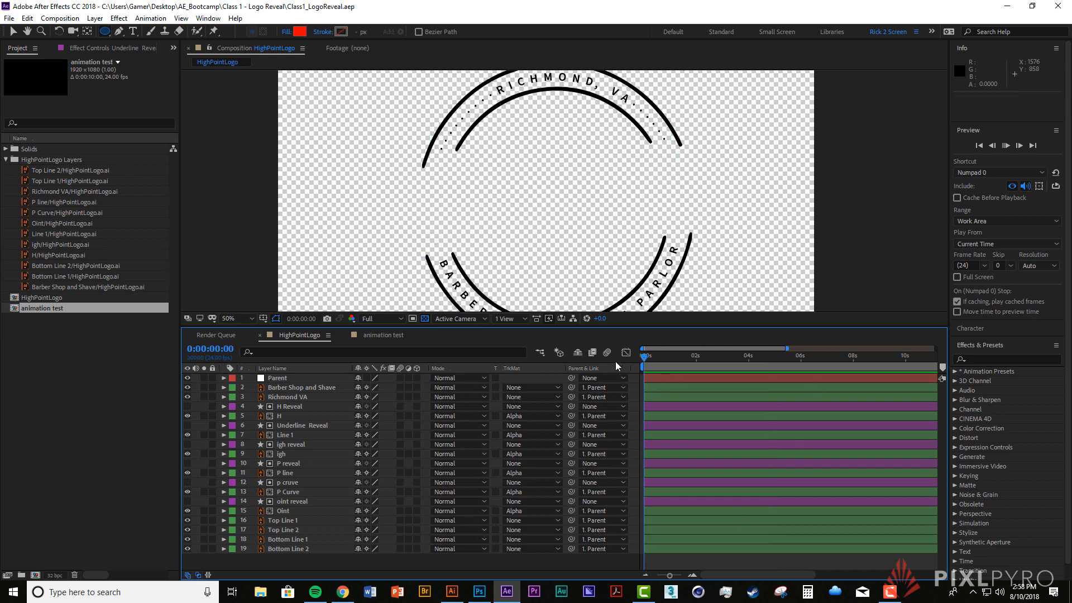
key(space)
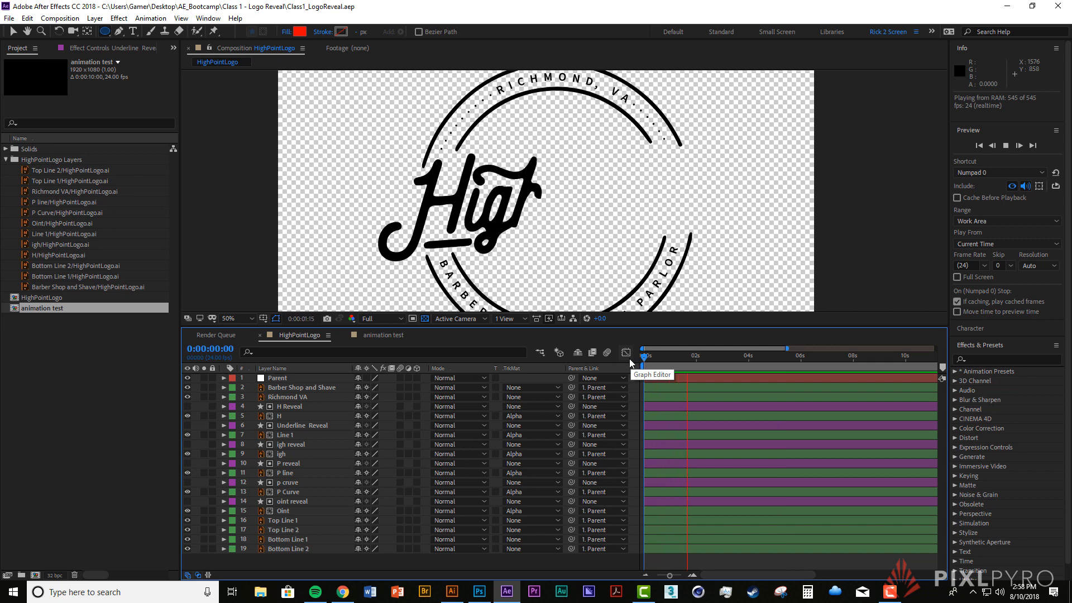
click(662, 358)
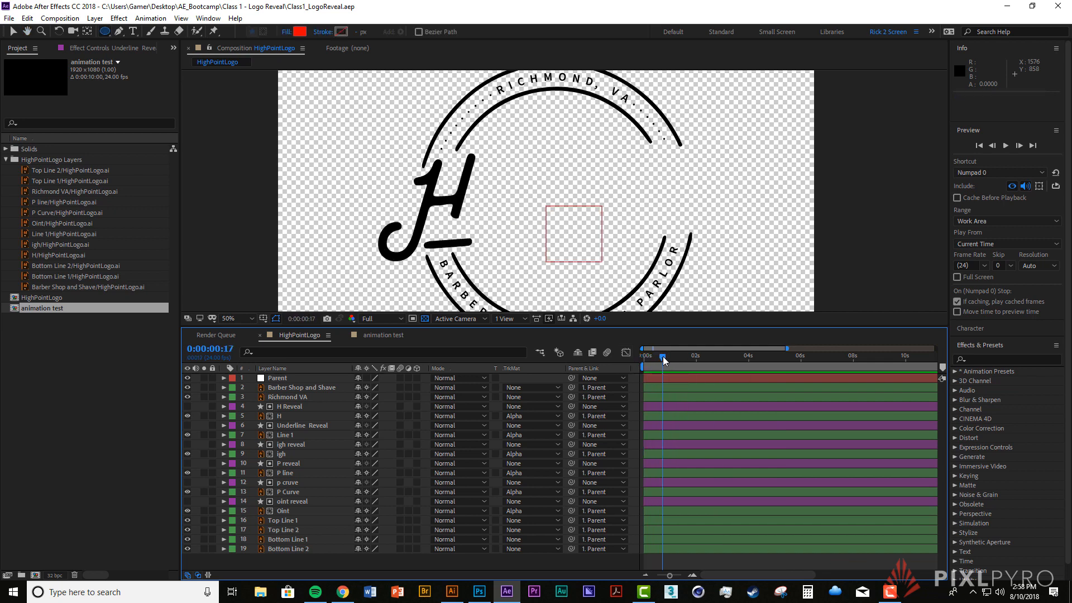
drag(664, 360, 668, 366)
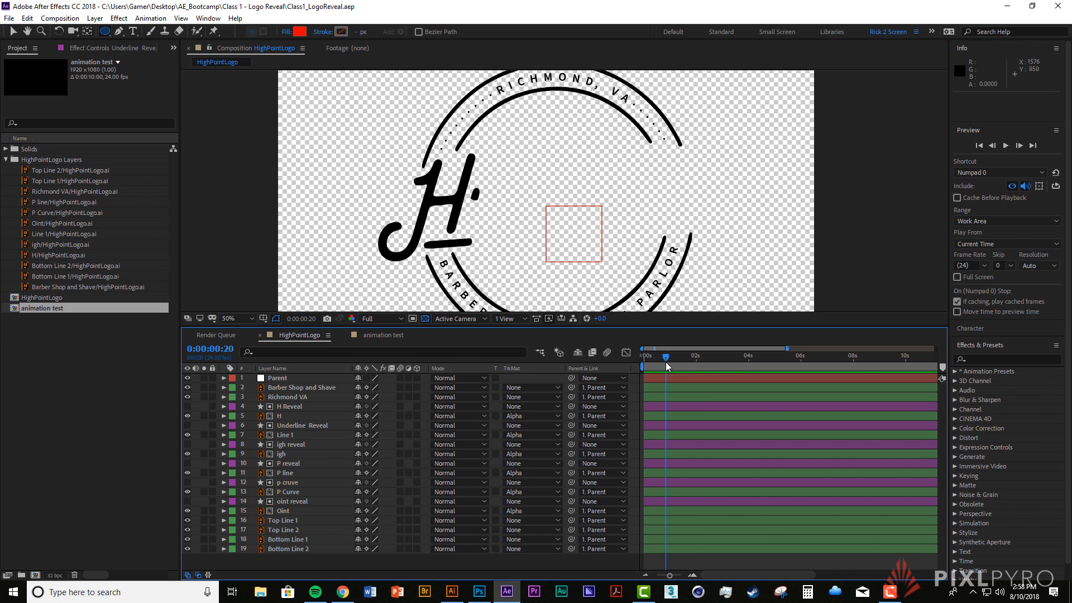
drag(668, 366, 663, 365)
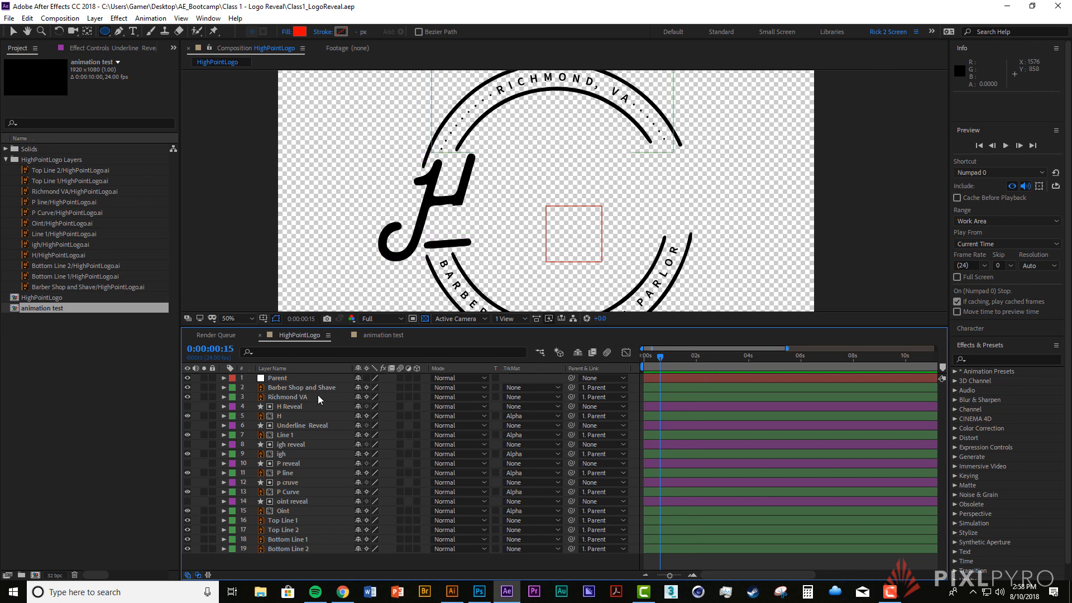
Step: With the Pen tool, pull curve handles from H Reveal's path vertex at the crossbar's right end and shift it slightly up
click(313, 407)
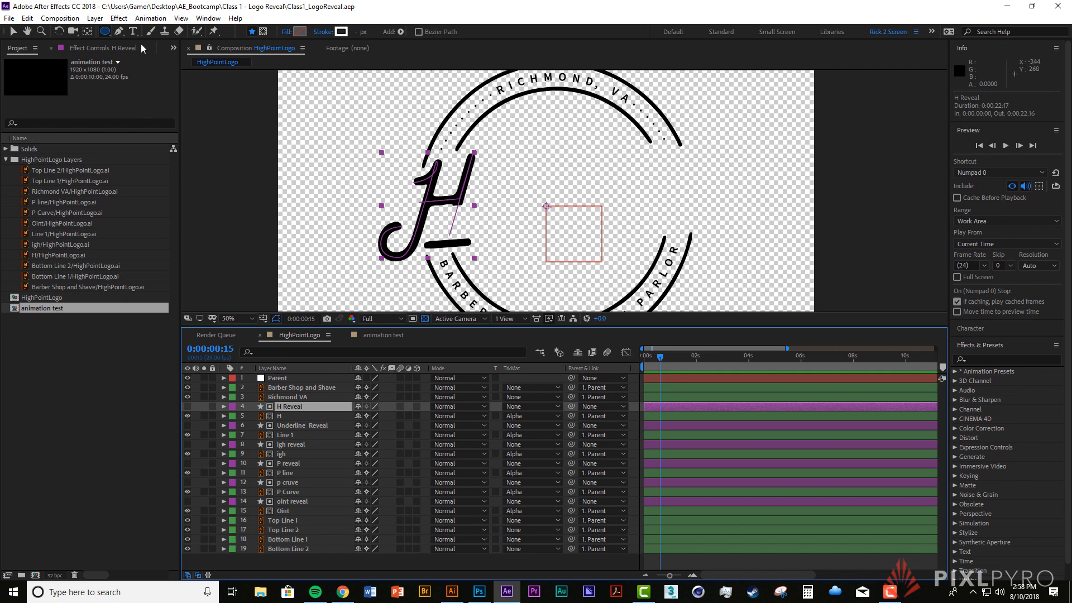
click(119, 31)
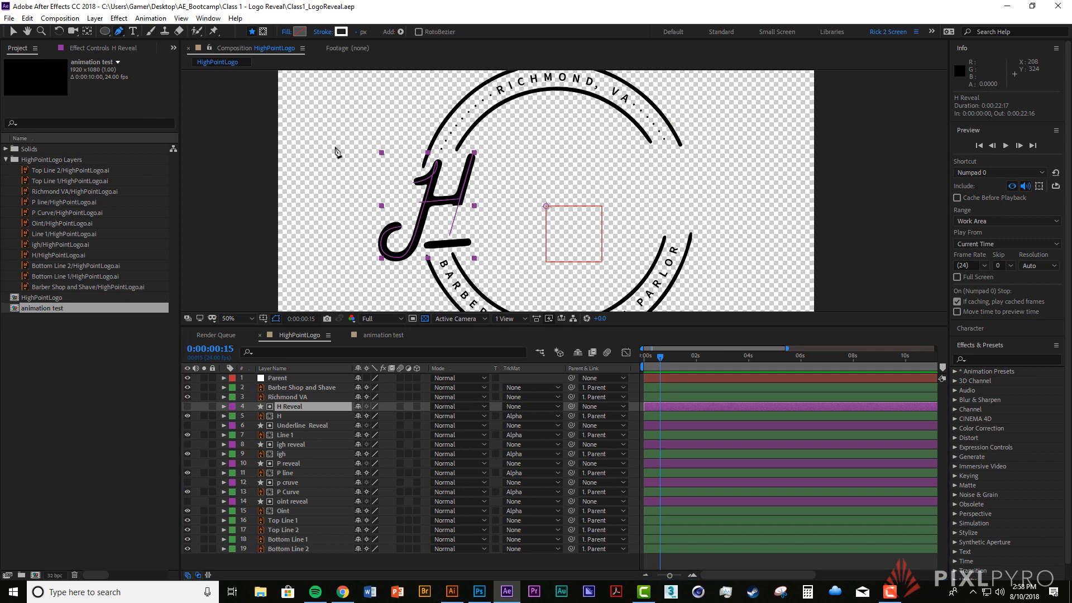
key(period)
key(period)
drag(359, 204, 786, 170)
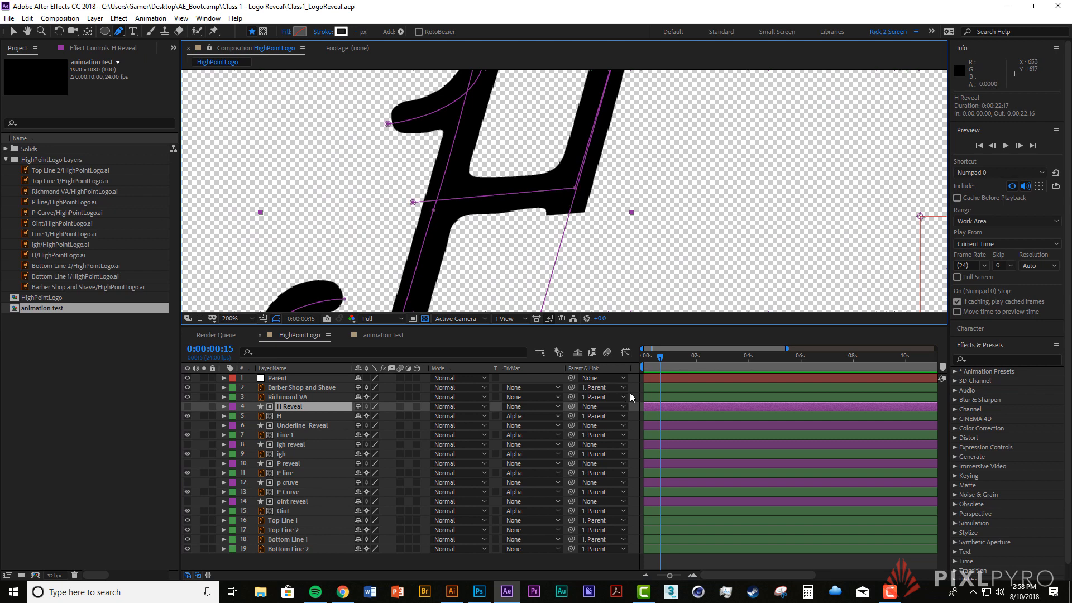
click(223, 407)
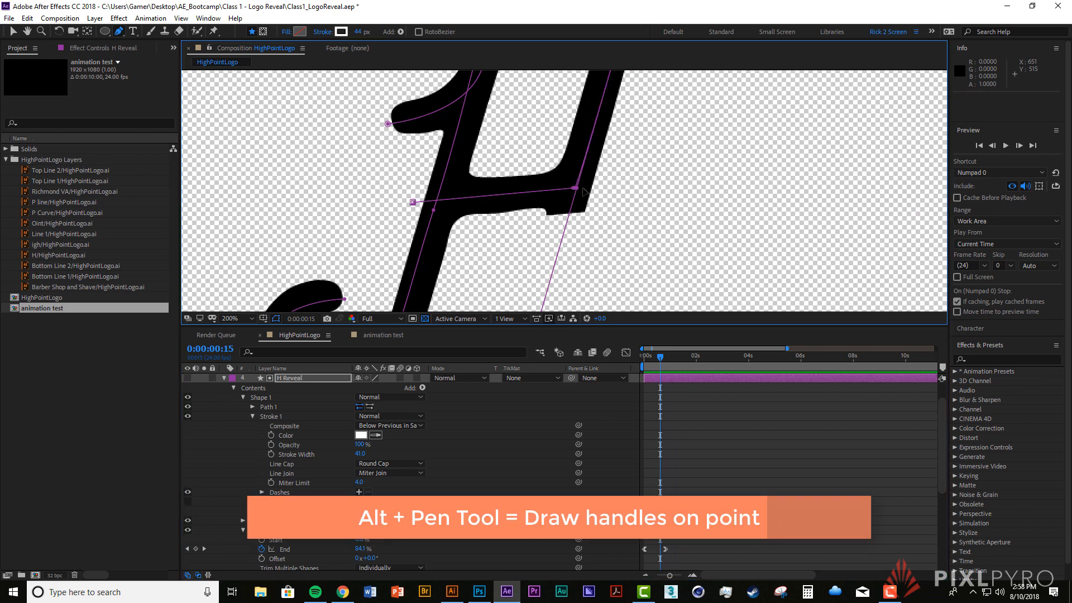
drag(576, 189, 591, 191)
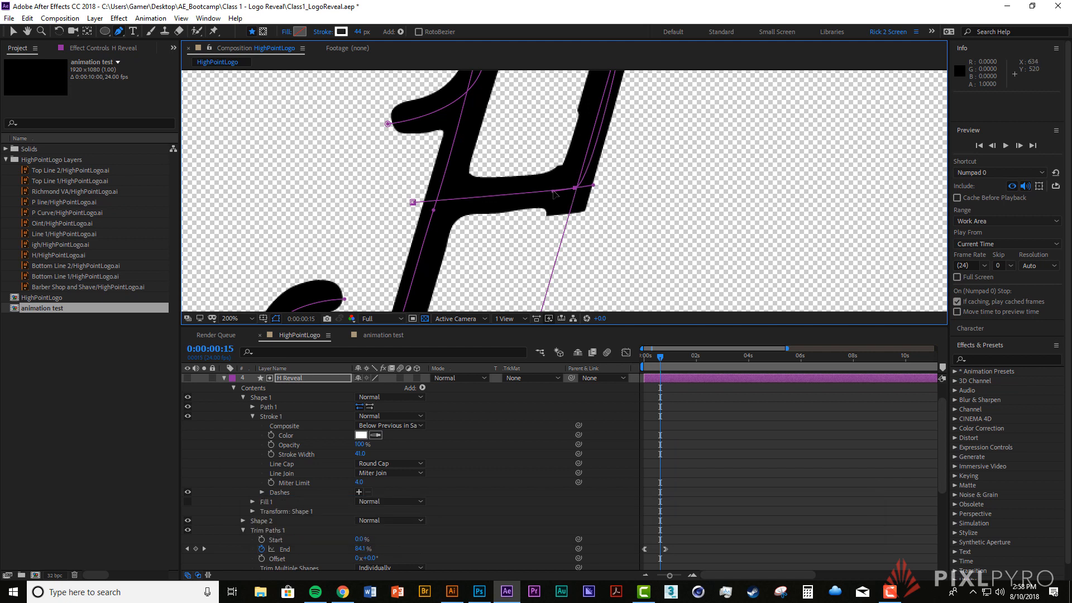
drag(573, 190, 570, 182)
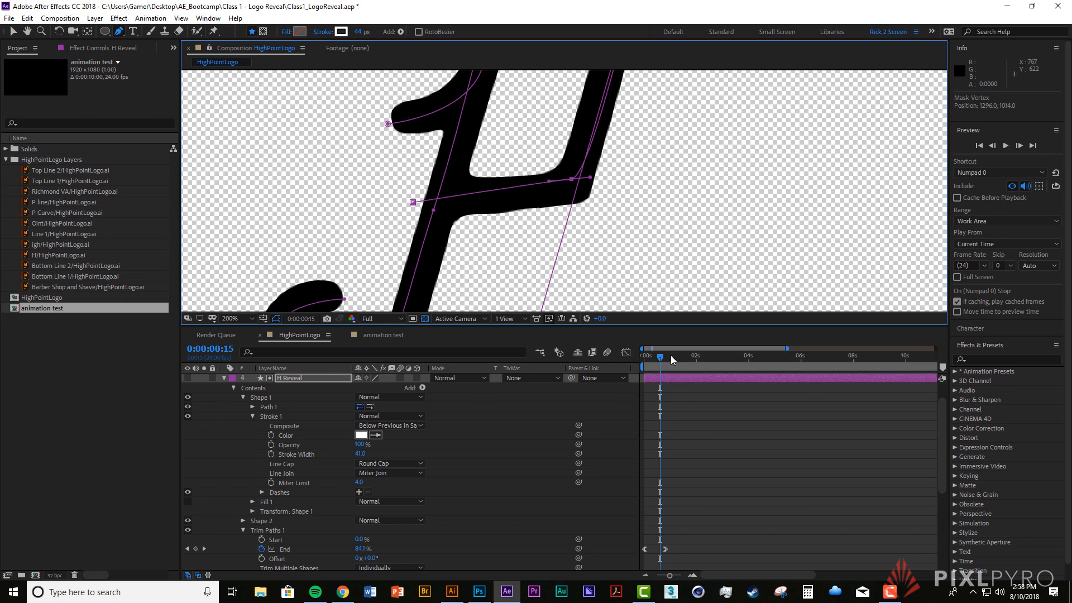
Step: Replay the animation from the start to check the H reveal up close and at 50% zoom
drag(672, 355, 621, 353)
key(space)
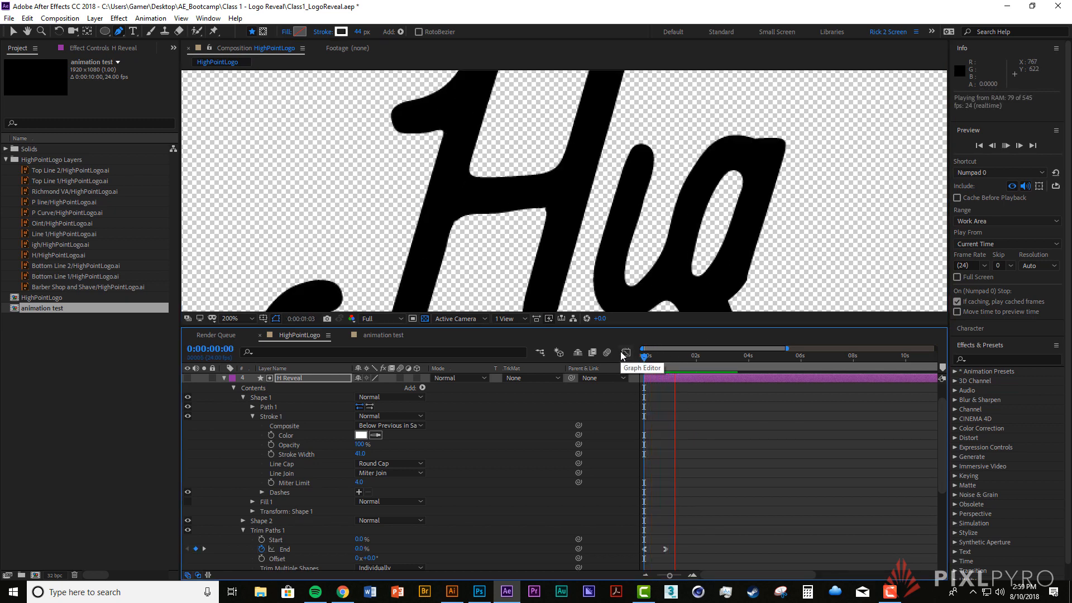
key(space)
key(comma)
key(comma)
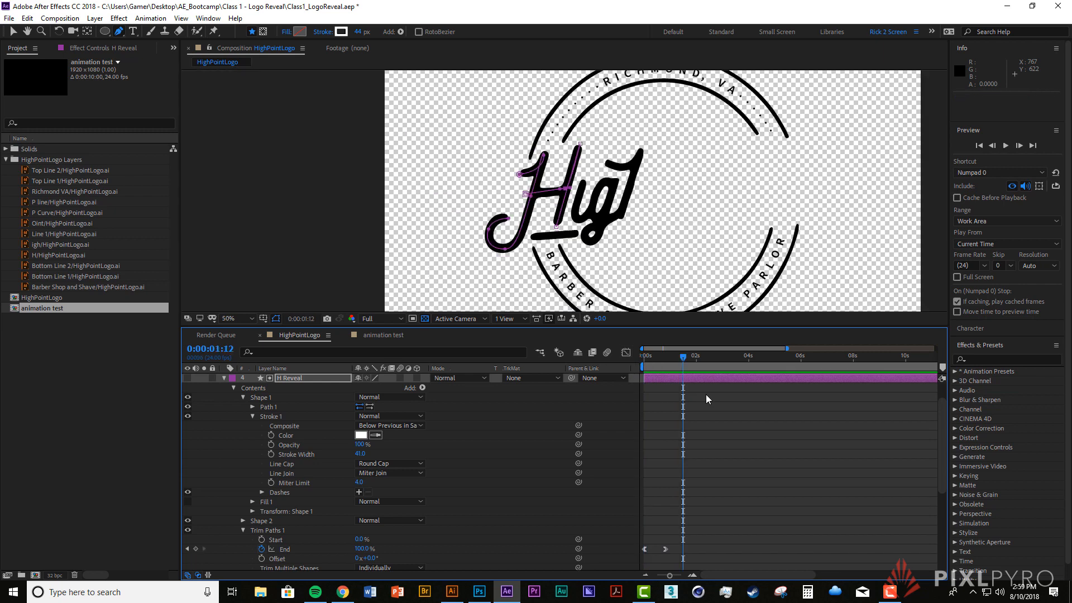
drag(681, 356, 619, 352)
key(space)
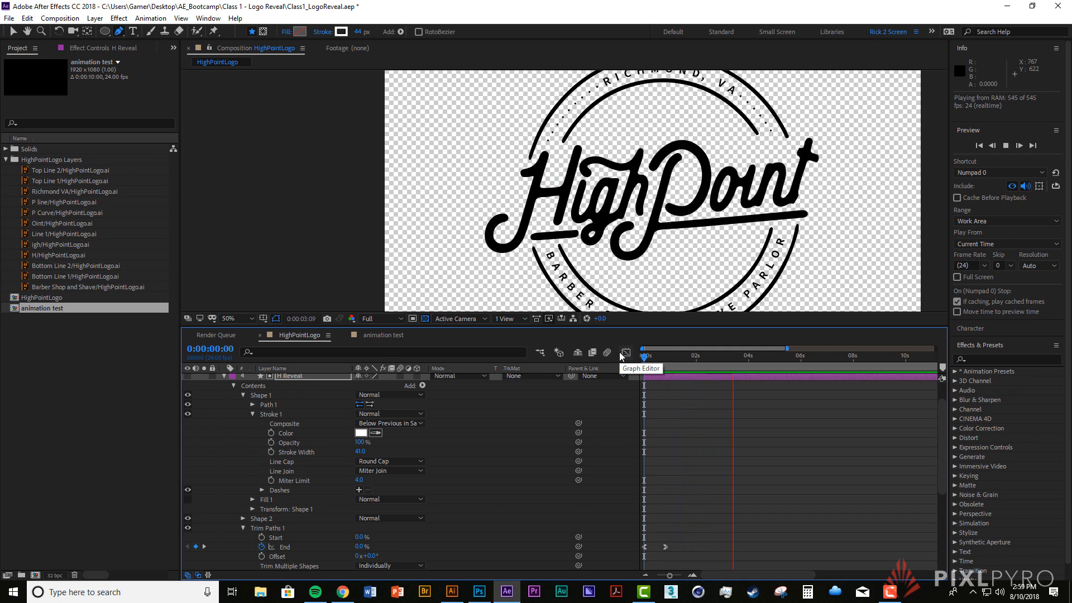
key(space)
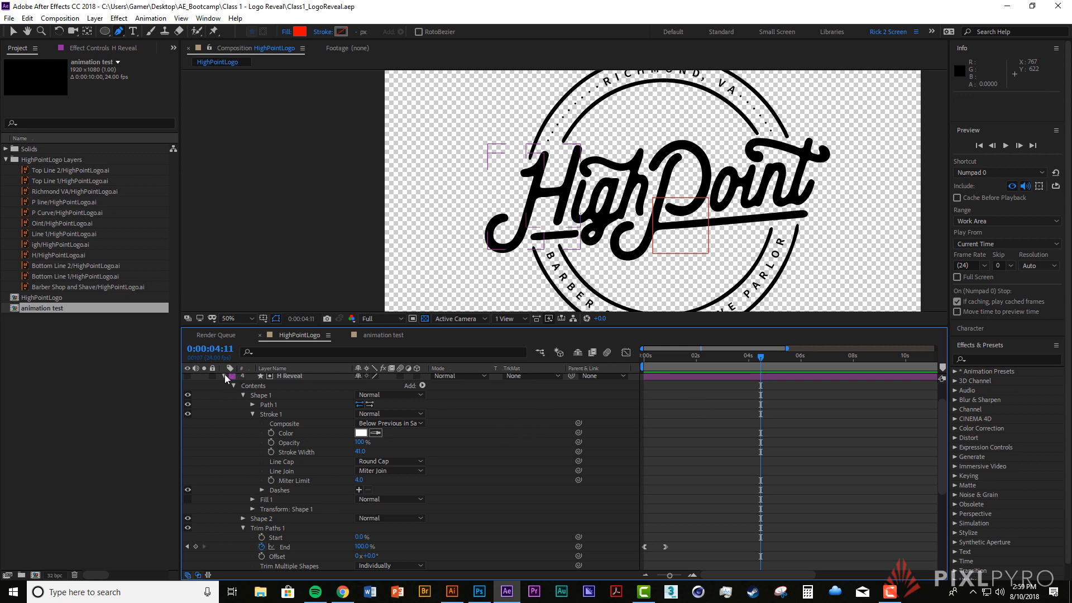
Step: Move P reveal's last End keyframe later to about 0:00:04:09 and preview from about 0:00:01:05
key(ctrl+grave)
click(297, 463)
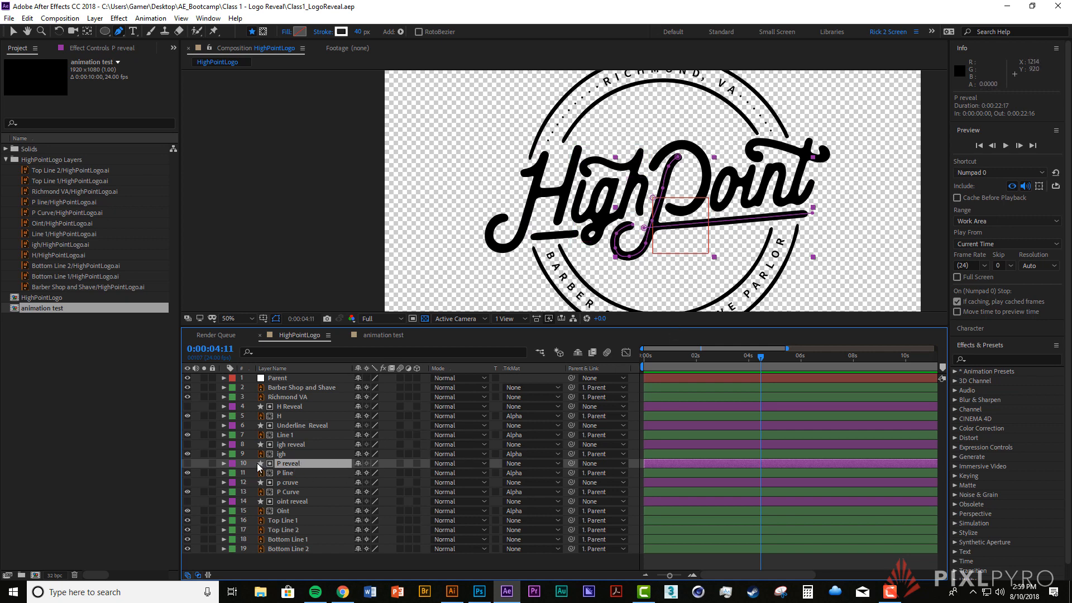
click(224, 464)
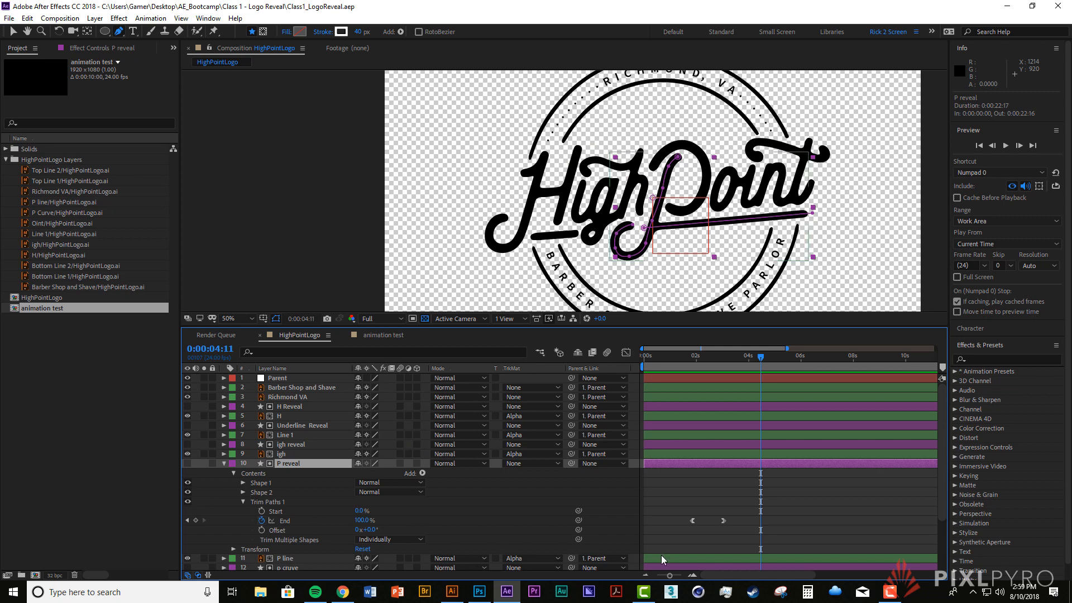
drag(723, 520, 758, 520)
key(space)
click(680, 356)
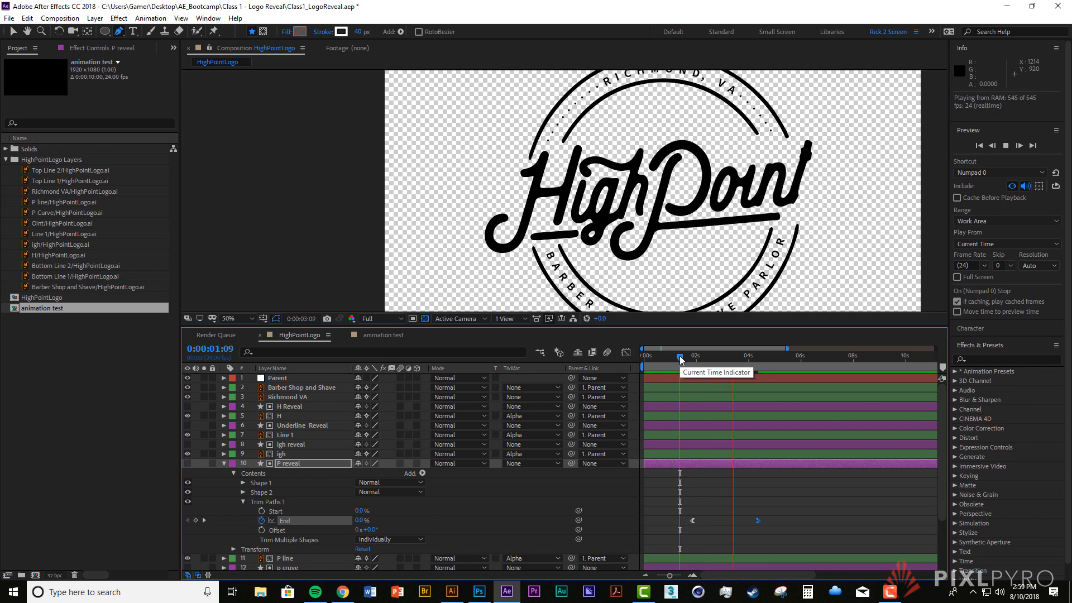
click(676, 358)
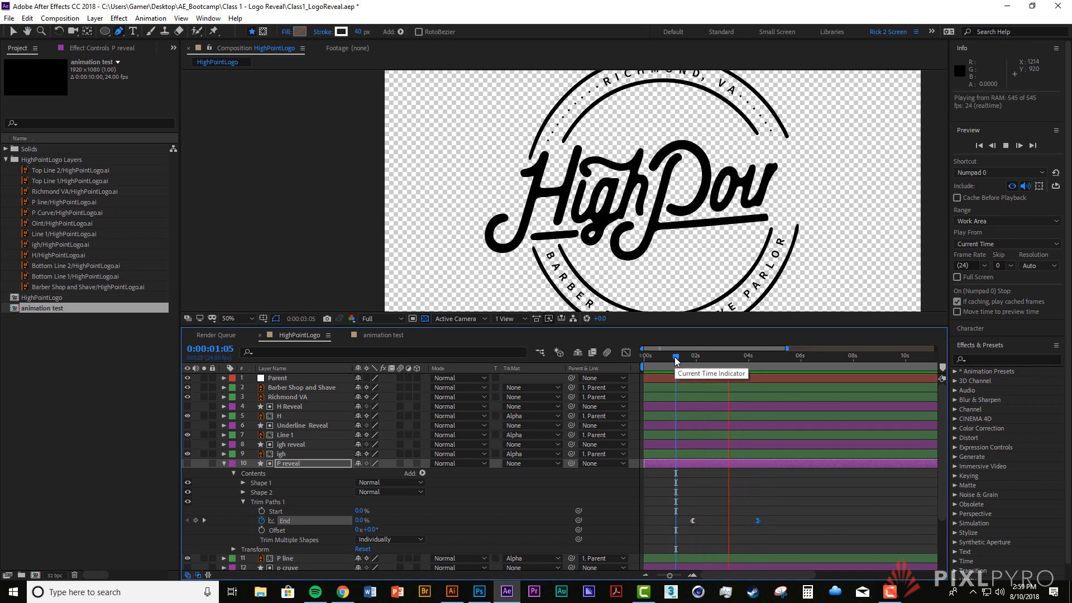
key(space)
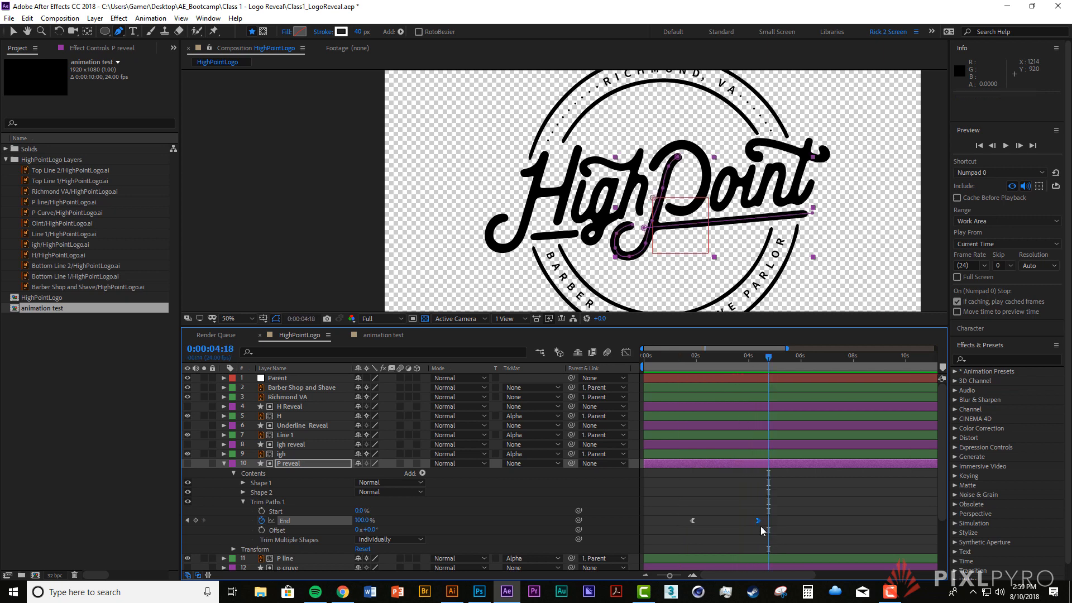
Step: Extend P reveal's last End keyframe to about 0:00:04:17 and preview from about 0:00:01:07
drag(760, 521, 767, 521)
click(682, 358)
key(space)
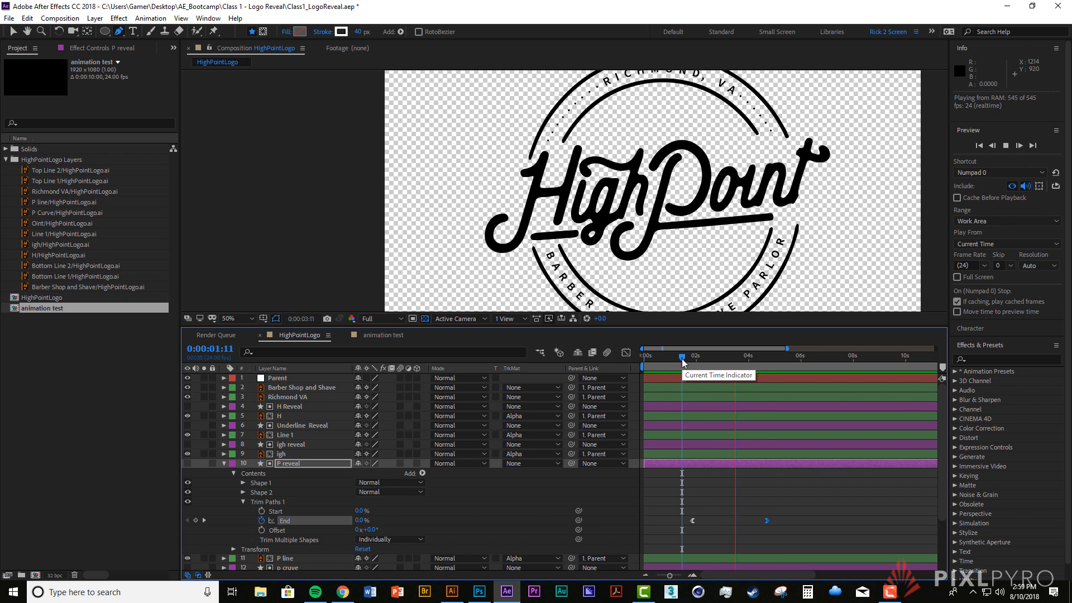
click(678, 361)
key(space)
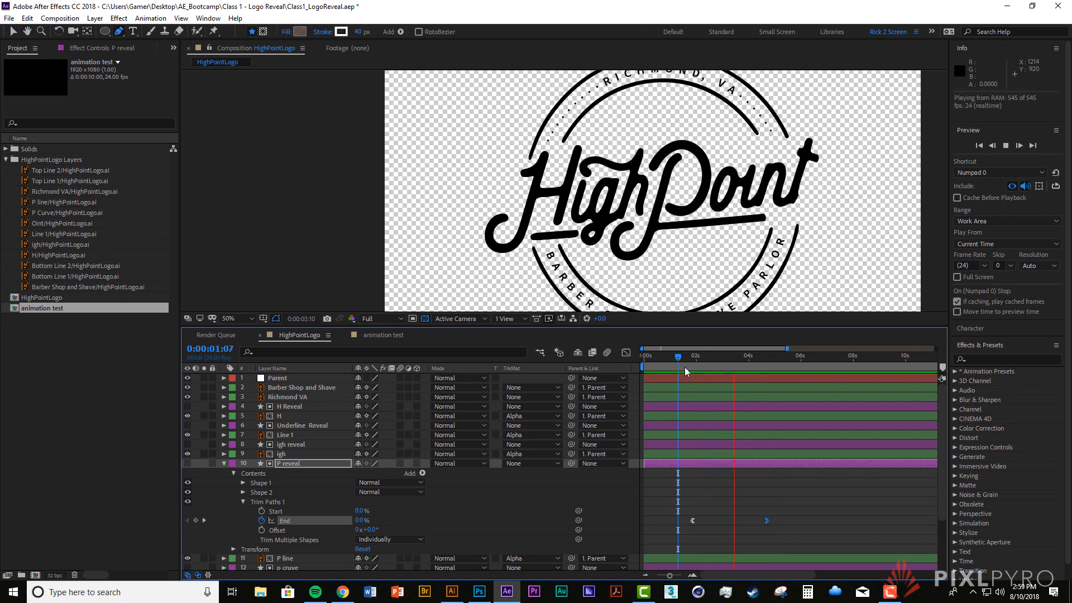
key(space)
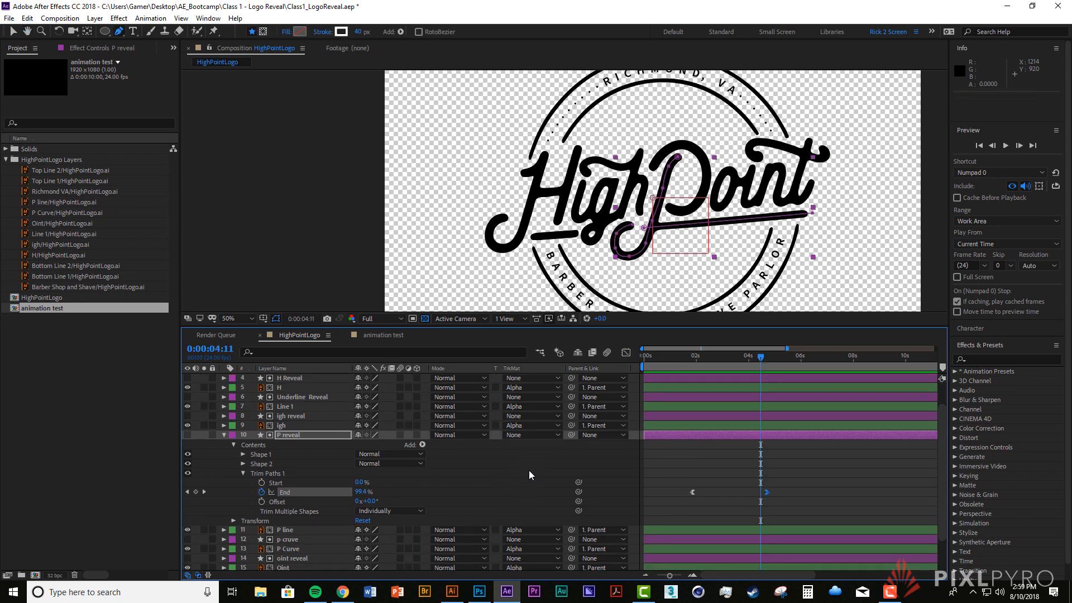
Step: Shift both End keyframes of p cruve earlier so the last falls at 0:00:03:02, and preview from about 0:00:01:06
scroll(528, 470, down, 3)
click(661, 511)
key(u)
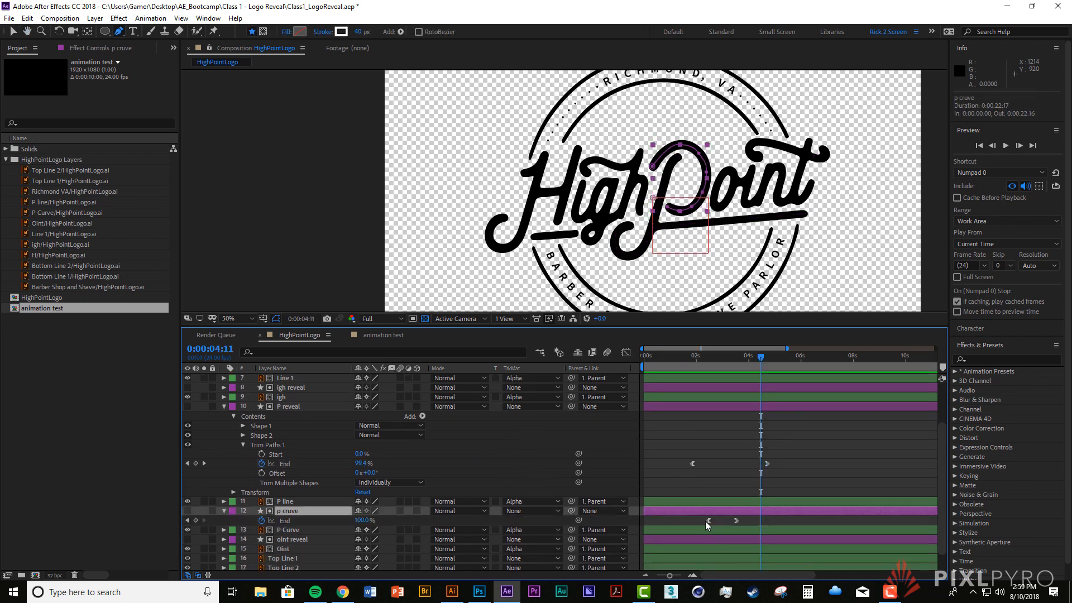
drag(706, 521, 730, 519)
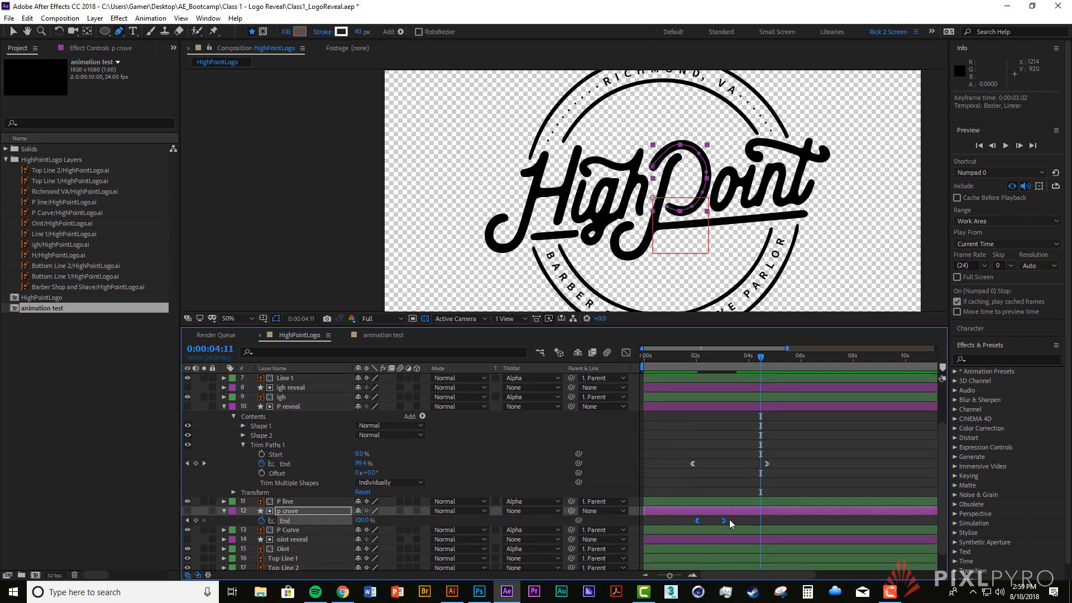
click(729, 520)
click(677, 357)
key(space)
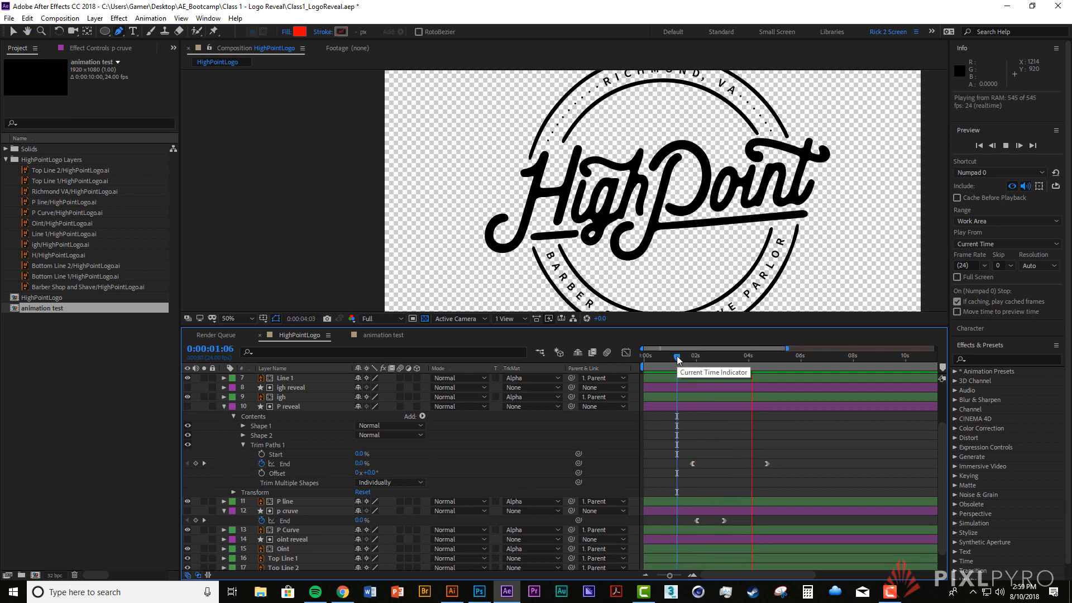
drag(678, 358, 675, 357)
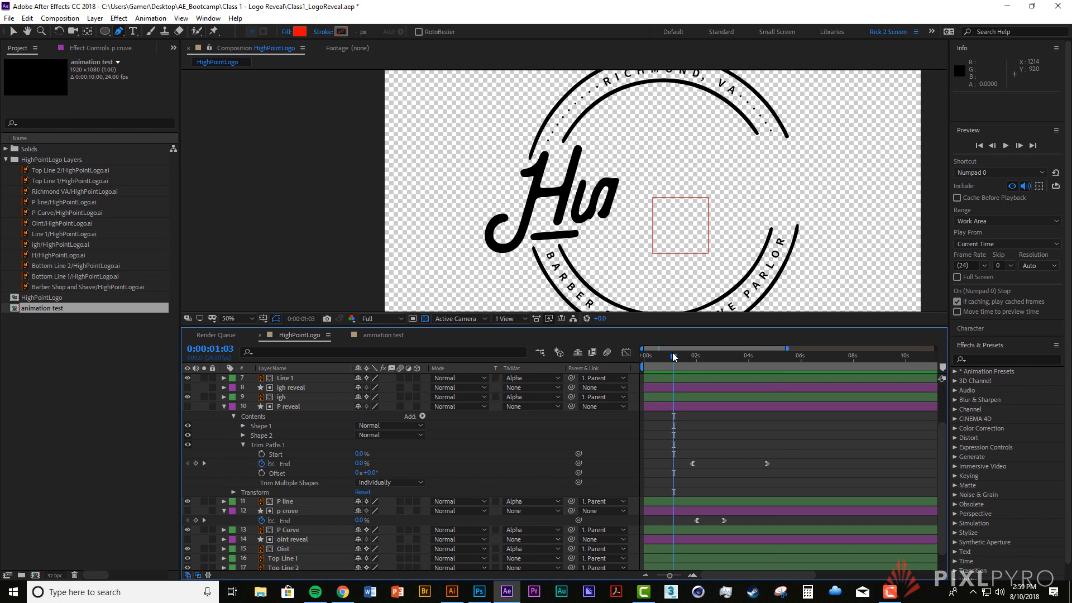
Step: Preview the animation and lengthen the incoming ease of P reveal's last End keyframe on its speed graph
key(space)
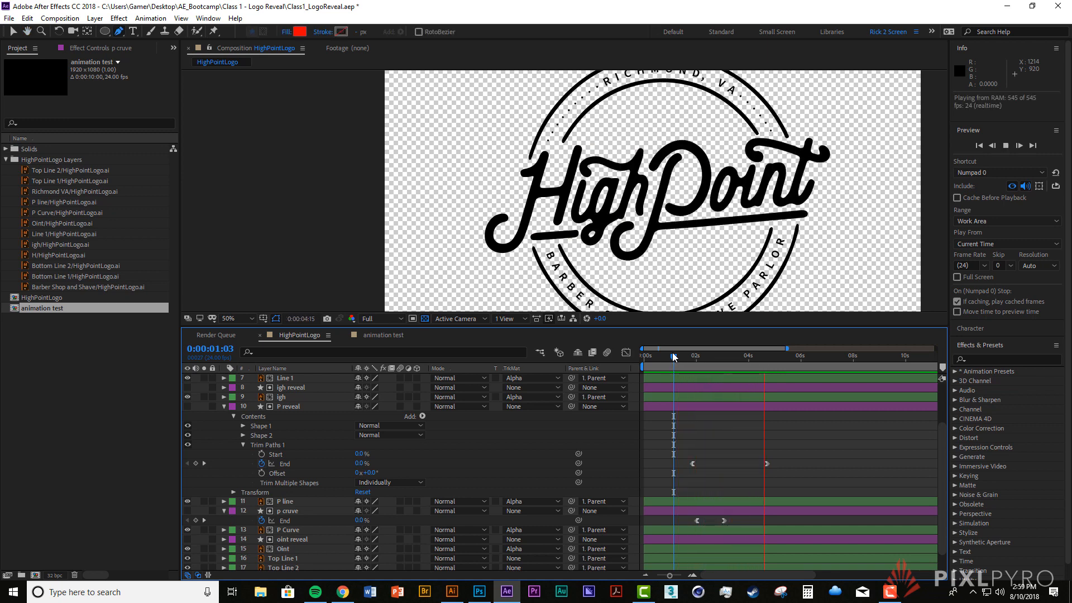
key(space)
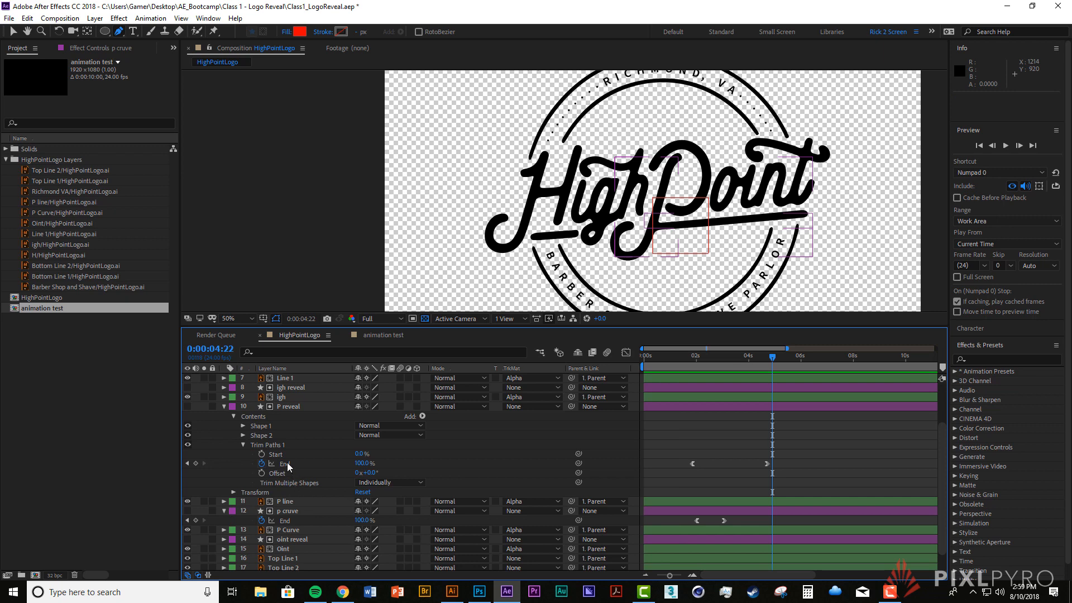
click(288, 464)
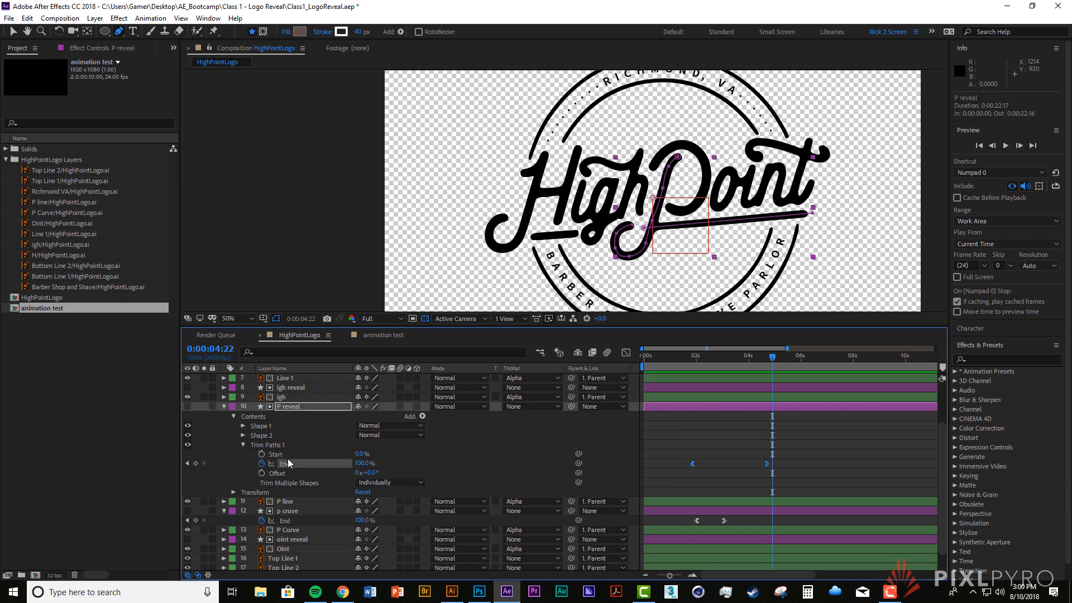
click(626, 352)
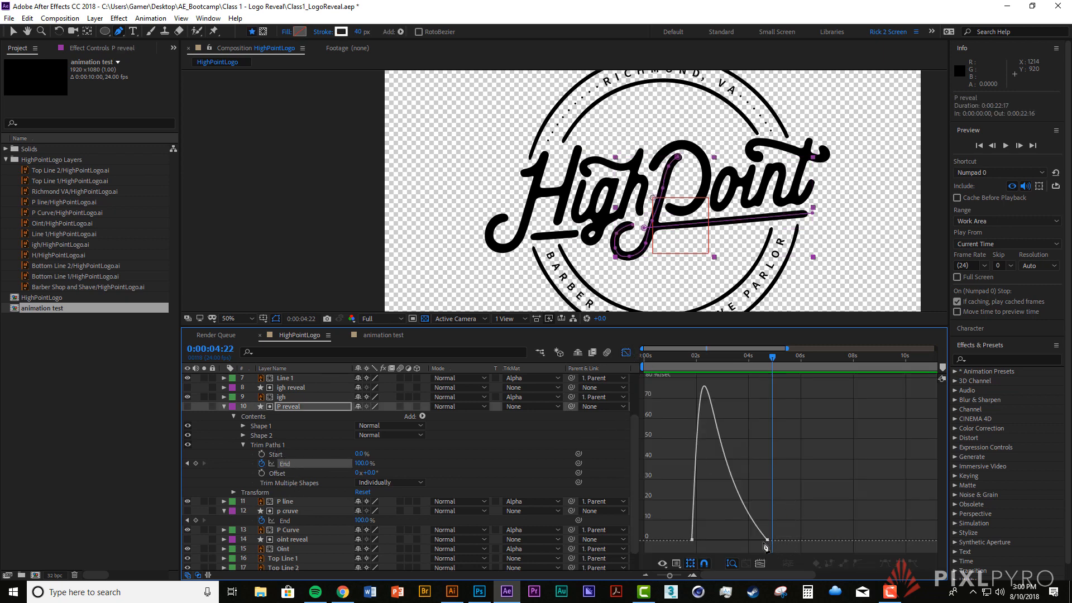
key(v)
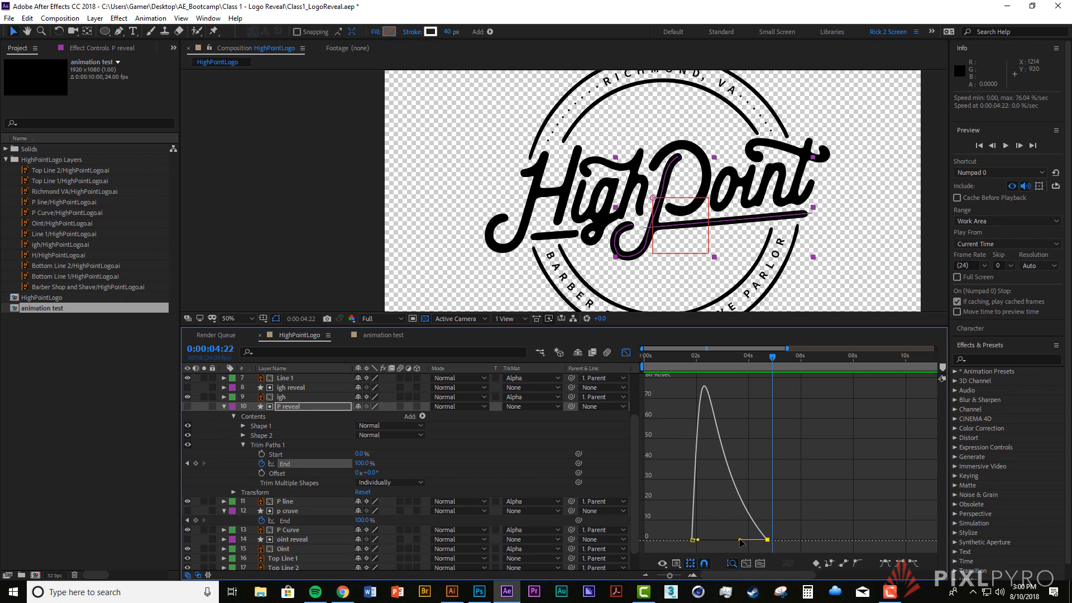
drag(740, 541, 735, 541)
Step: Preview the P reveal's adjusted easing from about 0:00:01:11 and 0:00:01:16, and return to the layer bar view
click(682, 361)
key(space)
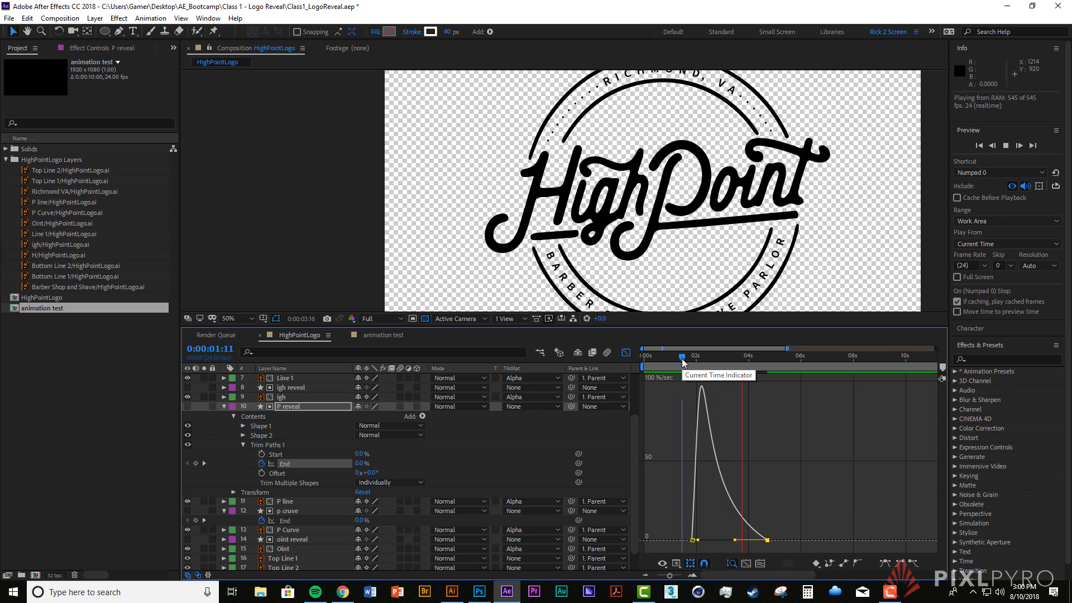
click(689, 361)
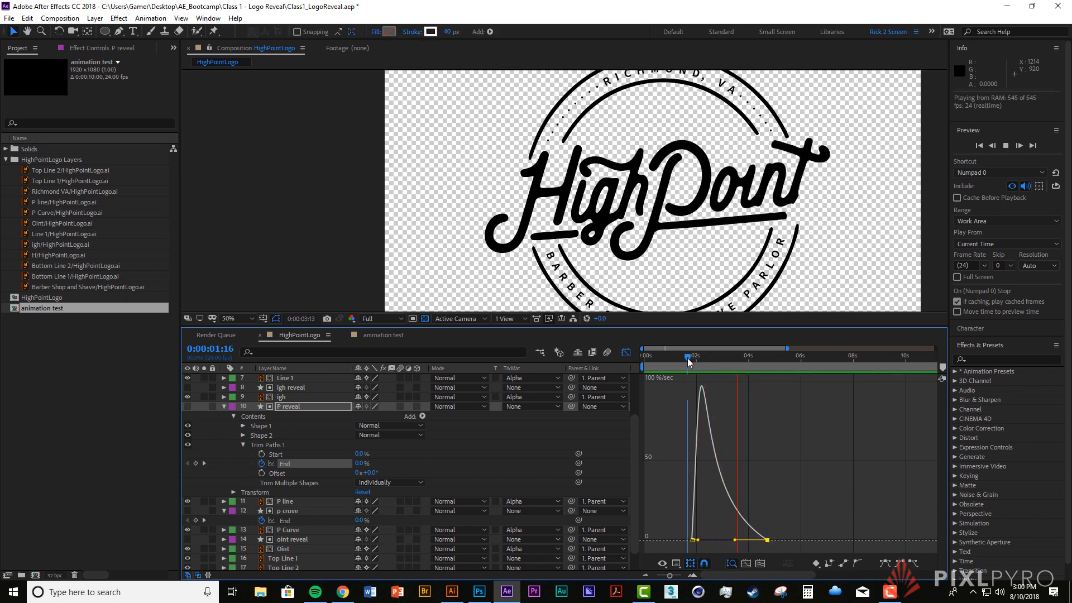
click(735, 403)
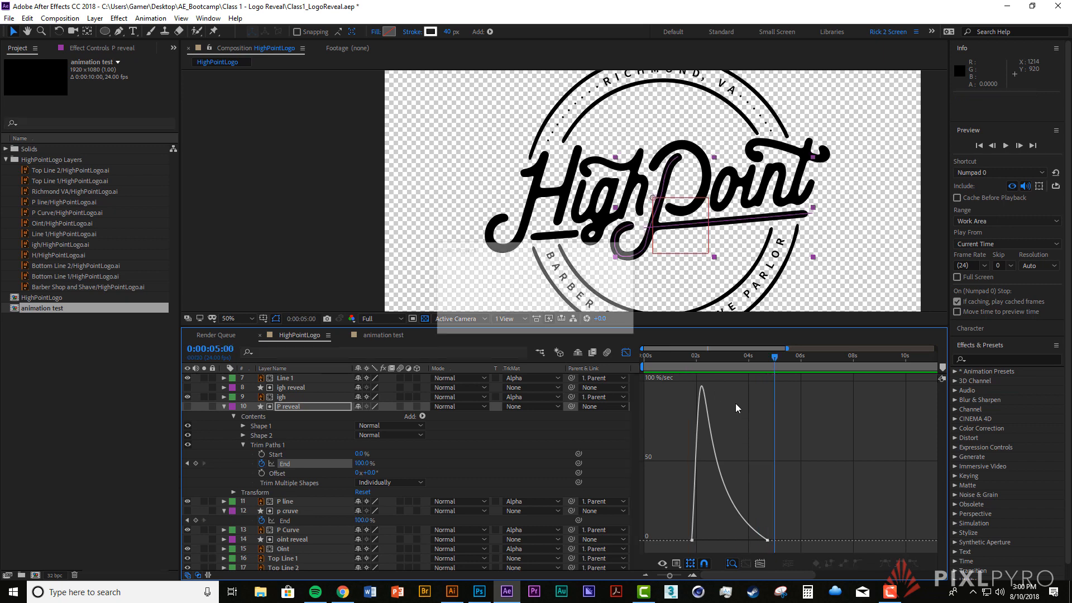
click(620, 358)
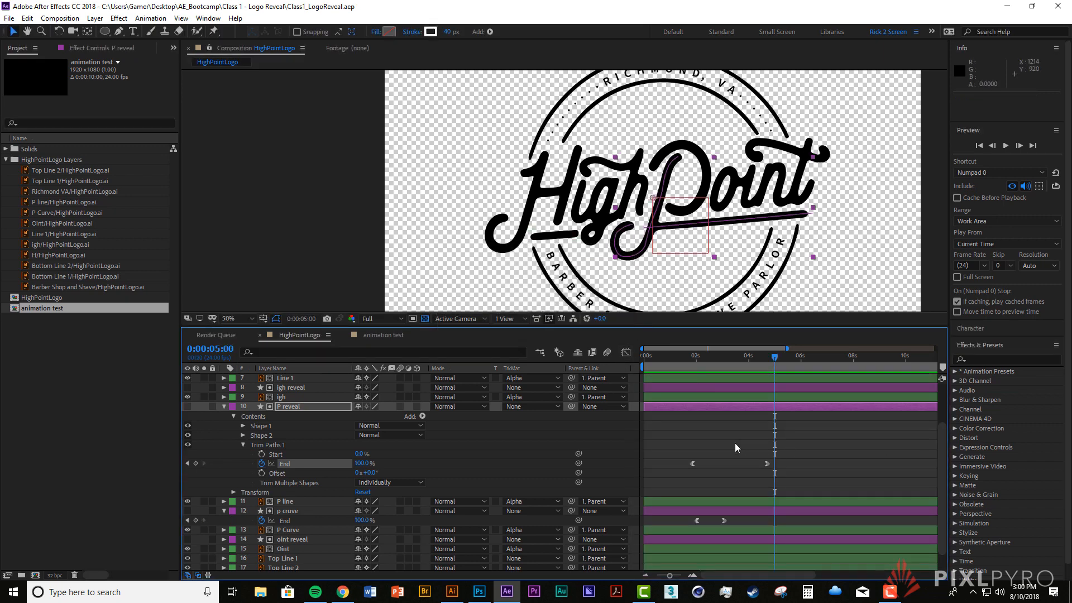
Step: Collapse the properties of all layers and preview the whole logo animation from 0:00:00:00
key(ctrl+a)
click(224, 407)
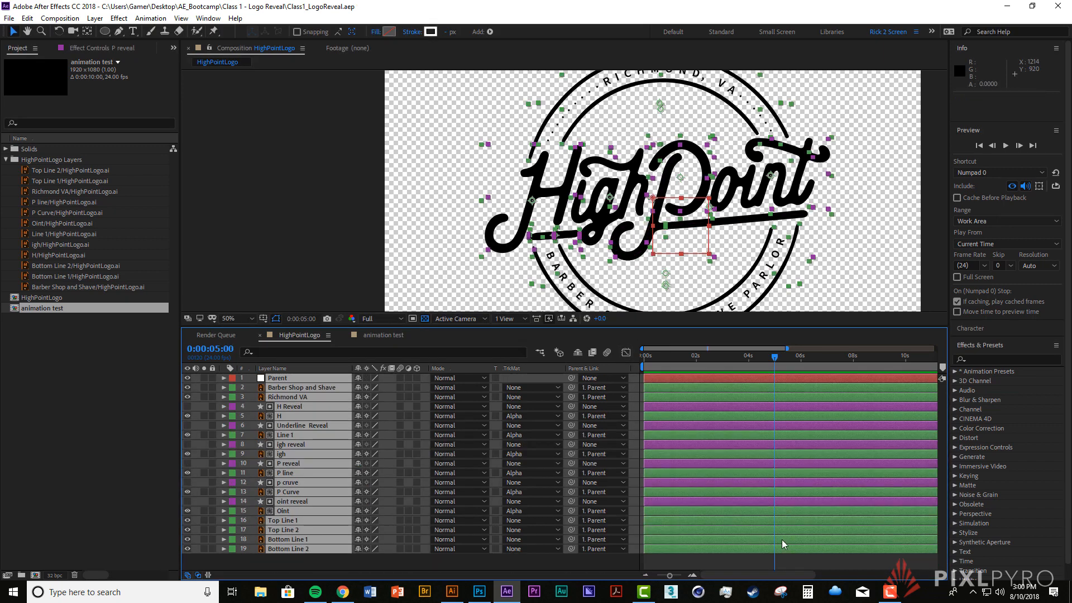
click(765, 561)
drag(676, 355, 619, 356)
key(space)
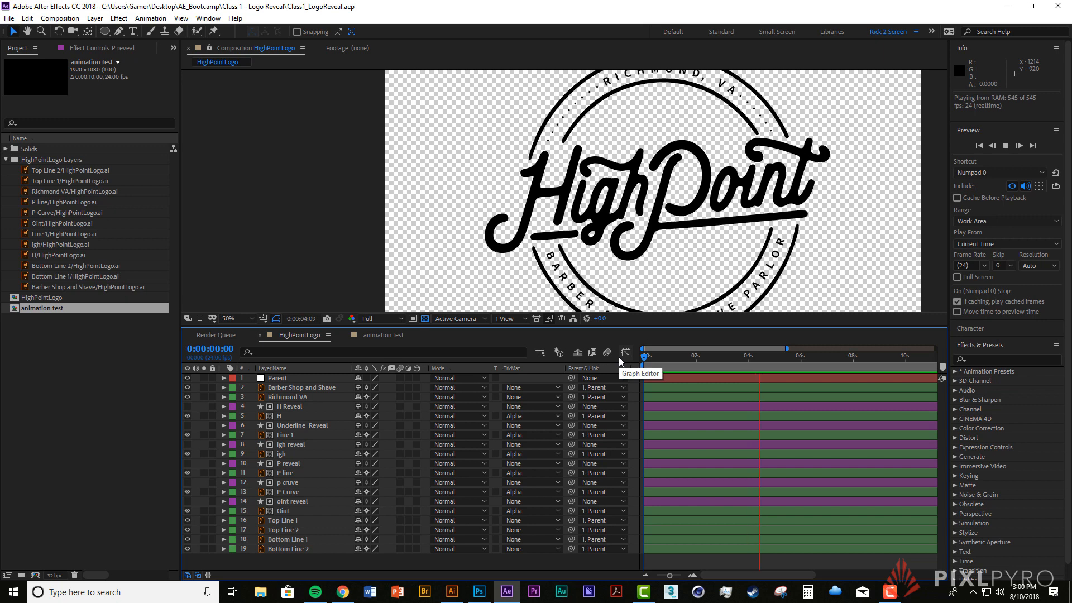
key(space)
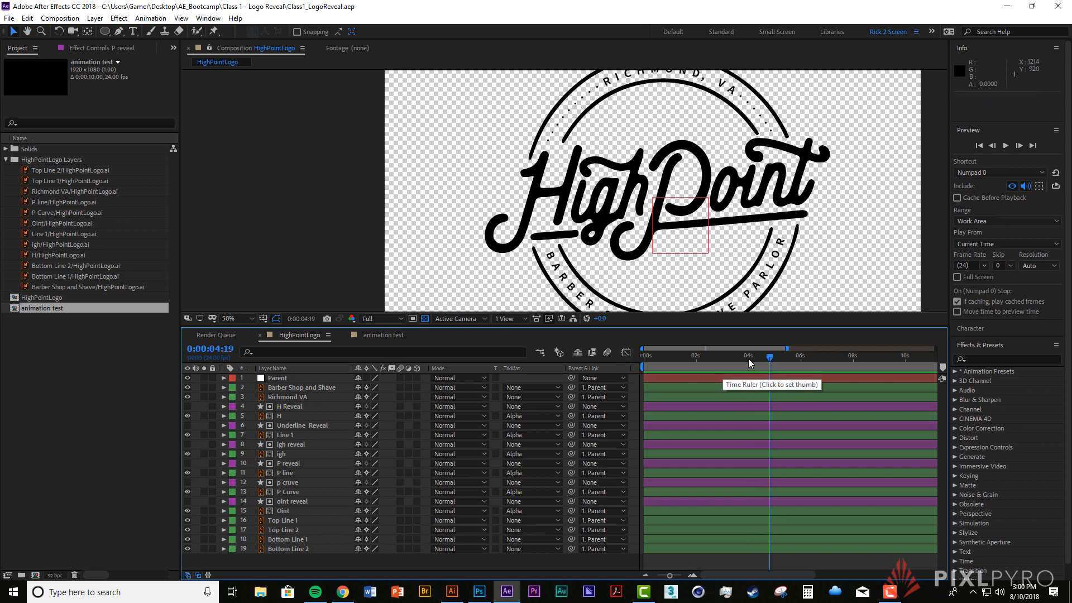
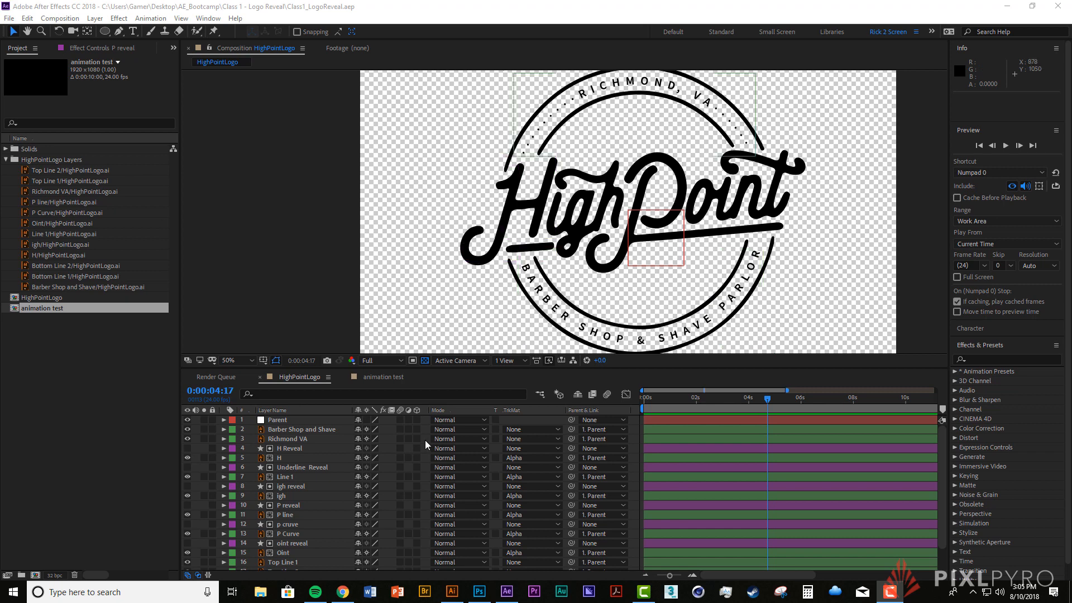
Step: Try scaling the Barber Shop and Shave layer down to 63% around its current anchor point, and undo the scale changes
click(302, 429)
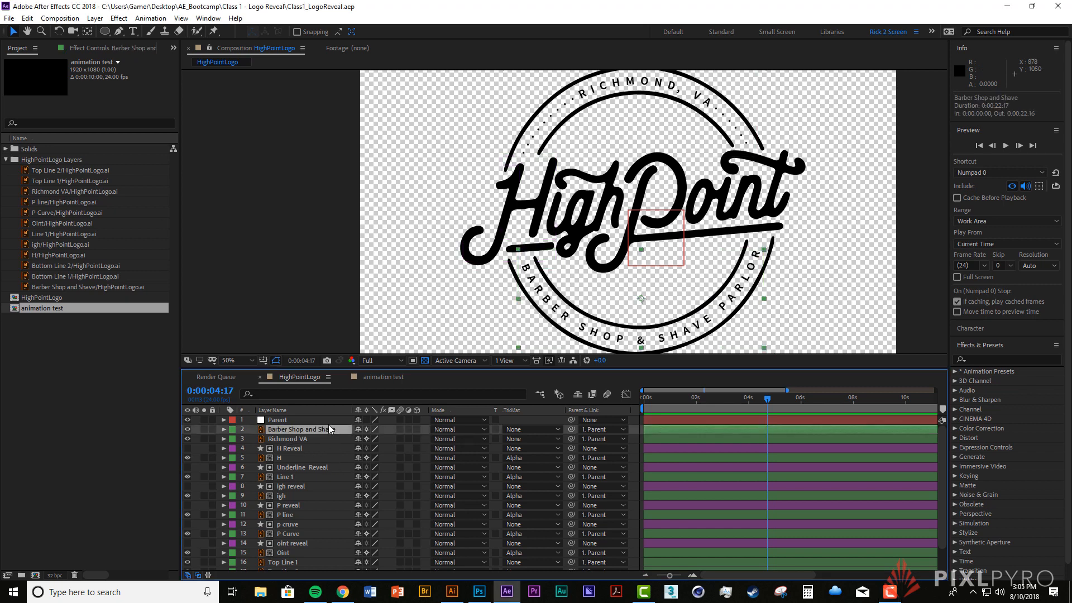
key(s)
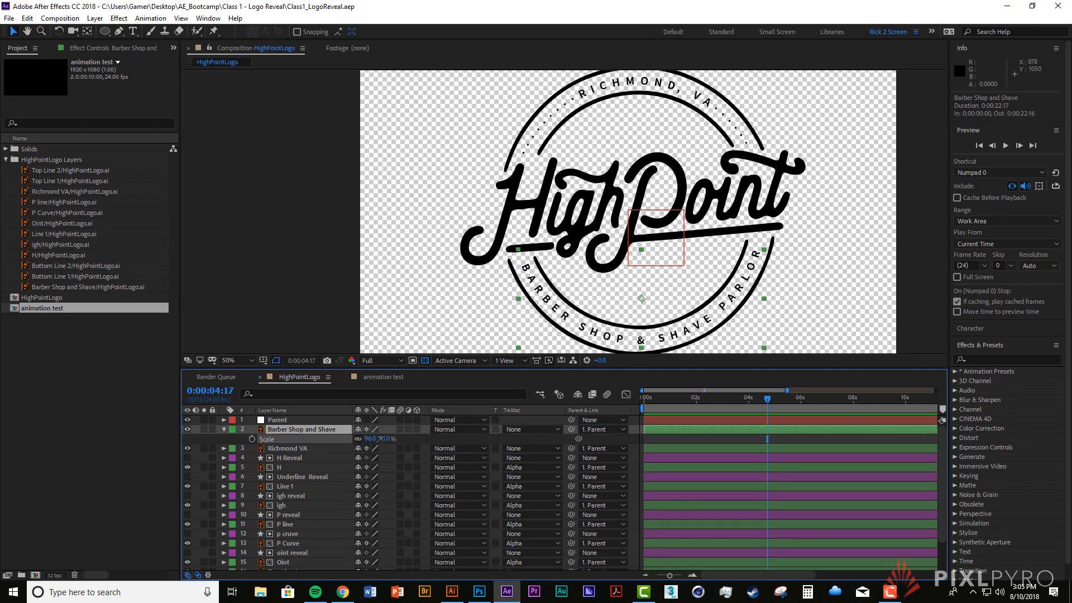
drag(382, 438, 360, 438)
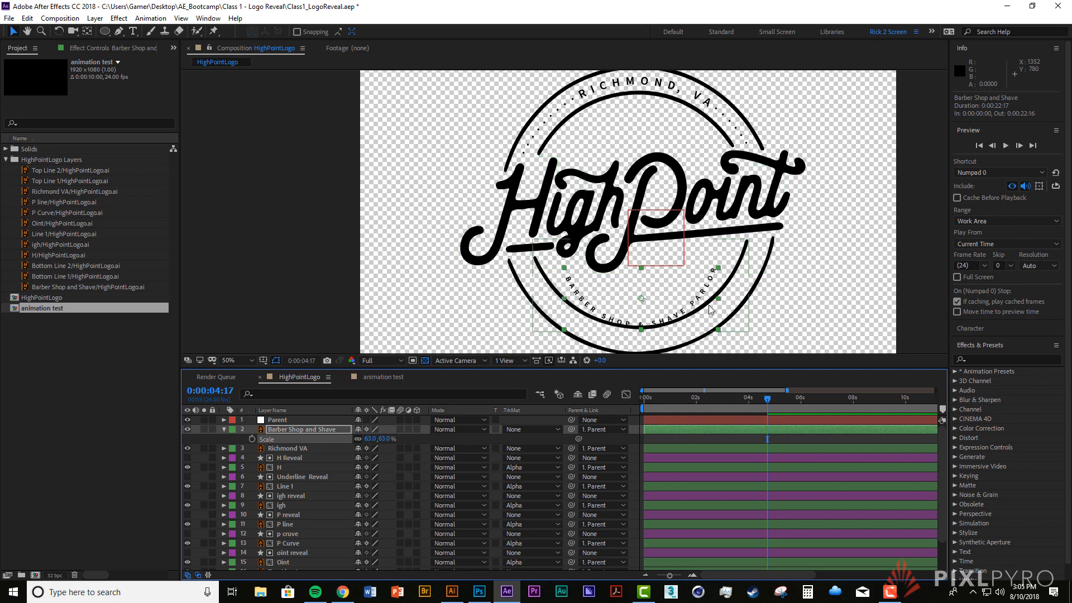
drag(387, 439, 407, 437)
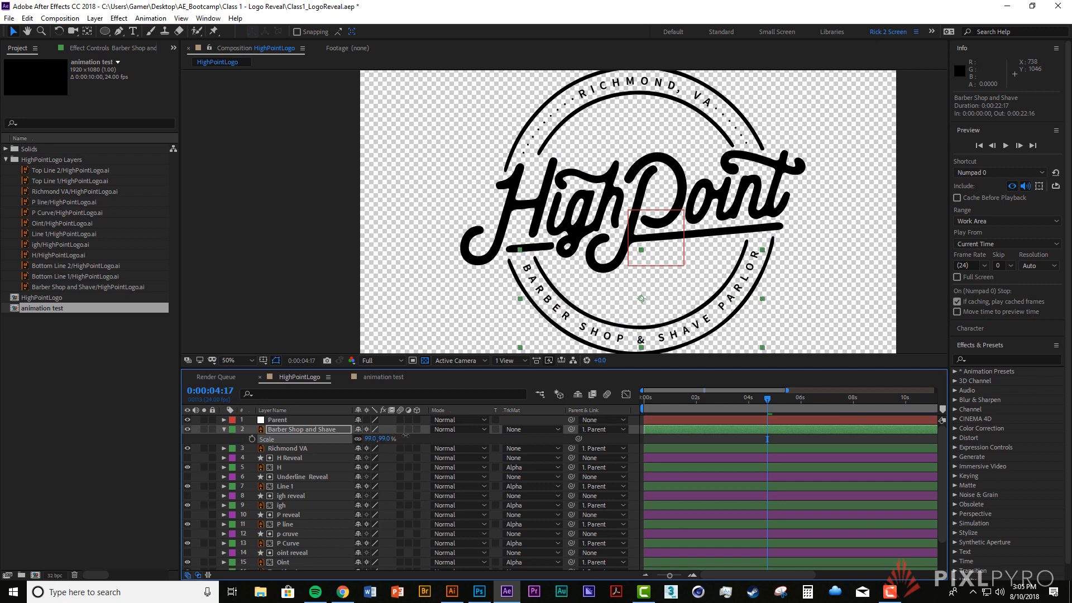
key(ctrl+z)
key(ctrl+z)
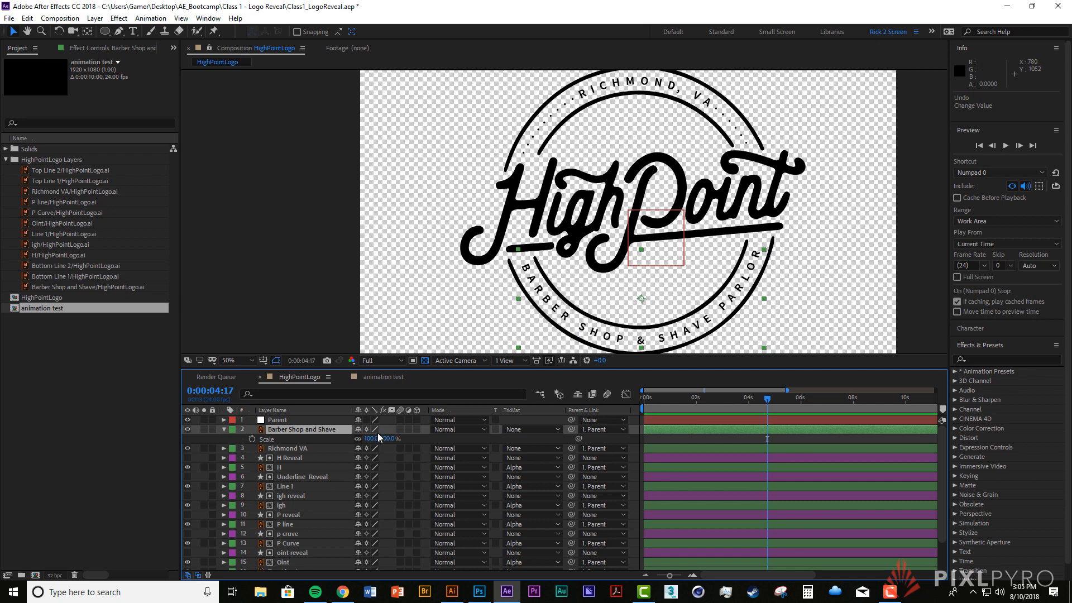
mouse_move(386, 439)
mouse_down()
mouse_move(326, 432)
mouse_move(393, 448)
mouse_up()
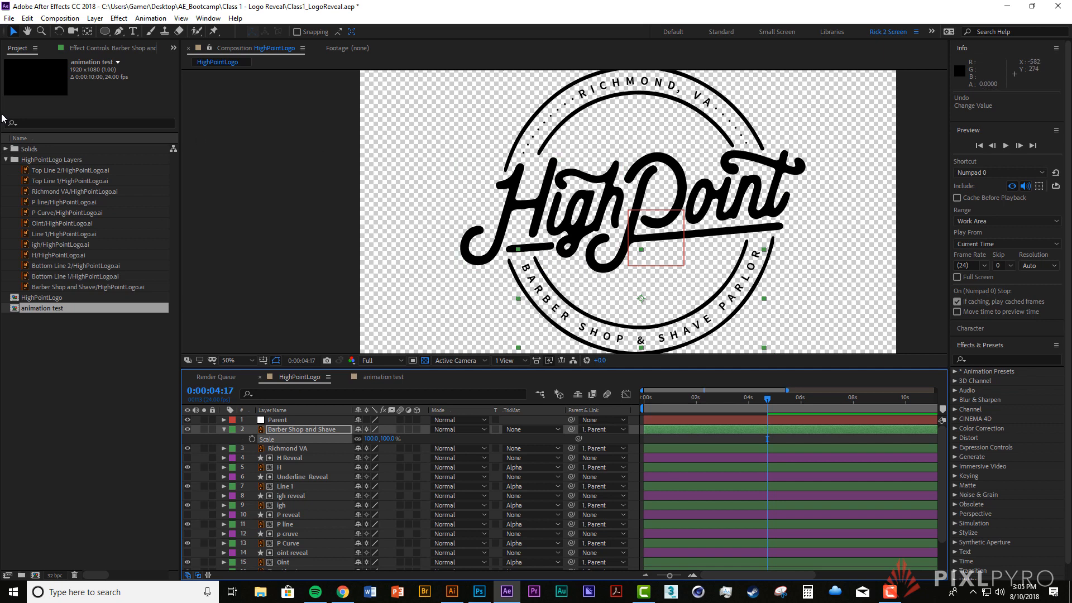
Step: Move the Barber Shop and Shave layer's anchor point up to the logo's centre, then test its scaling and undo the test
click(88, 35)
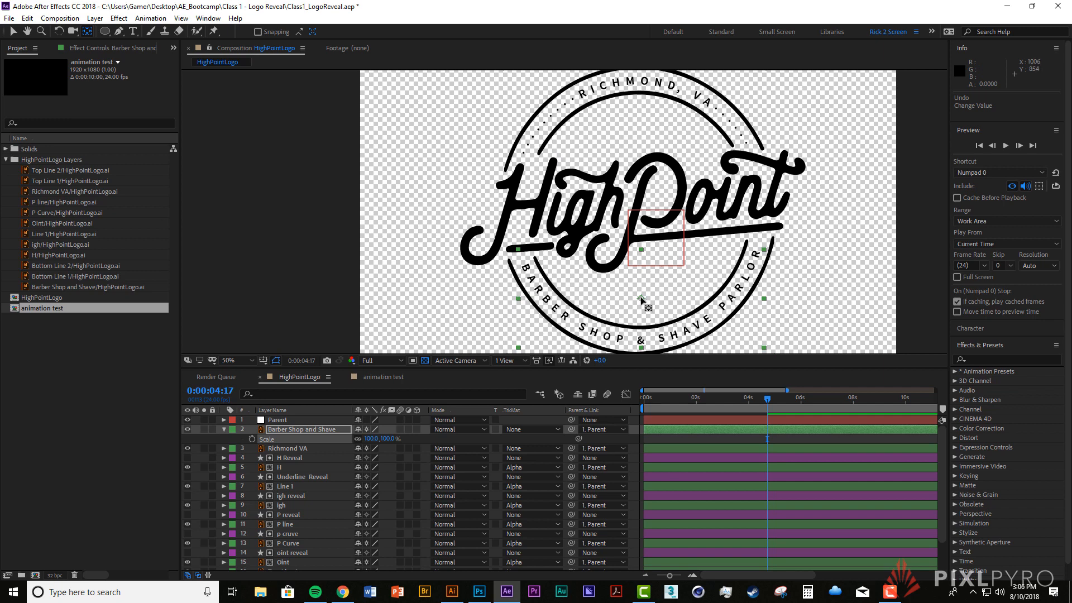
drag(642, 298, 642, 210)
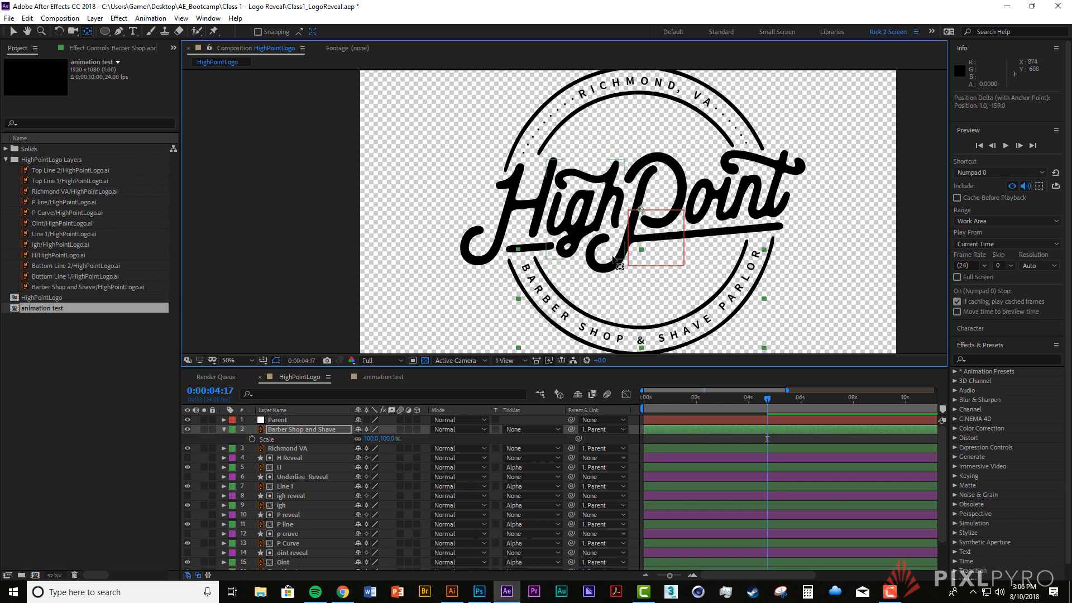
key(v)
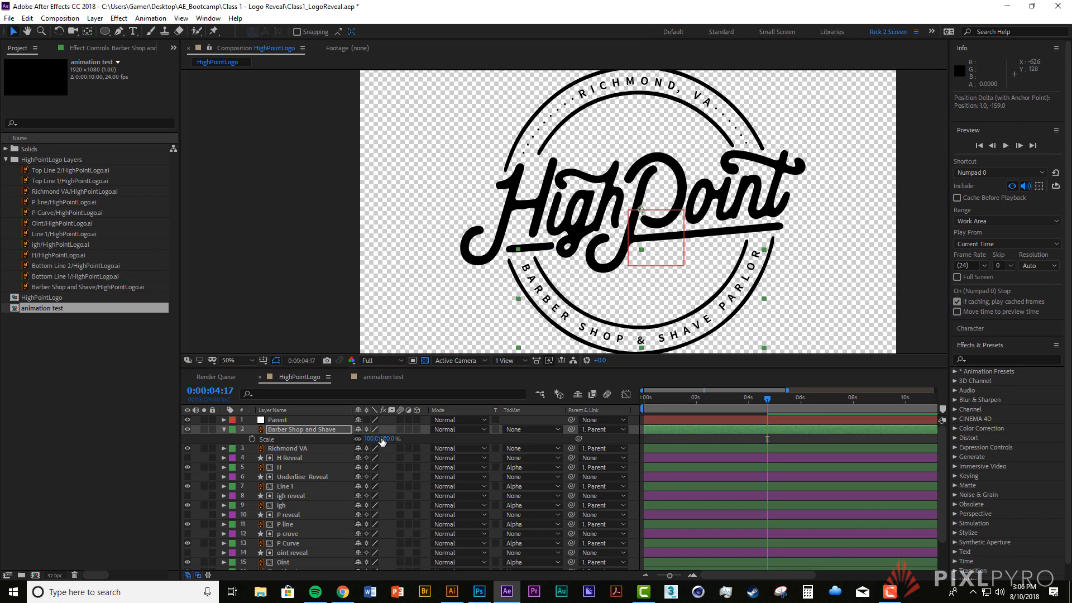
drag(385, 442, 431, 485)
key(ctrl+z)
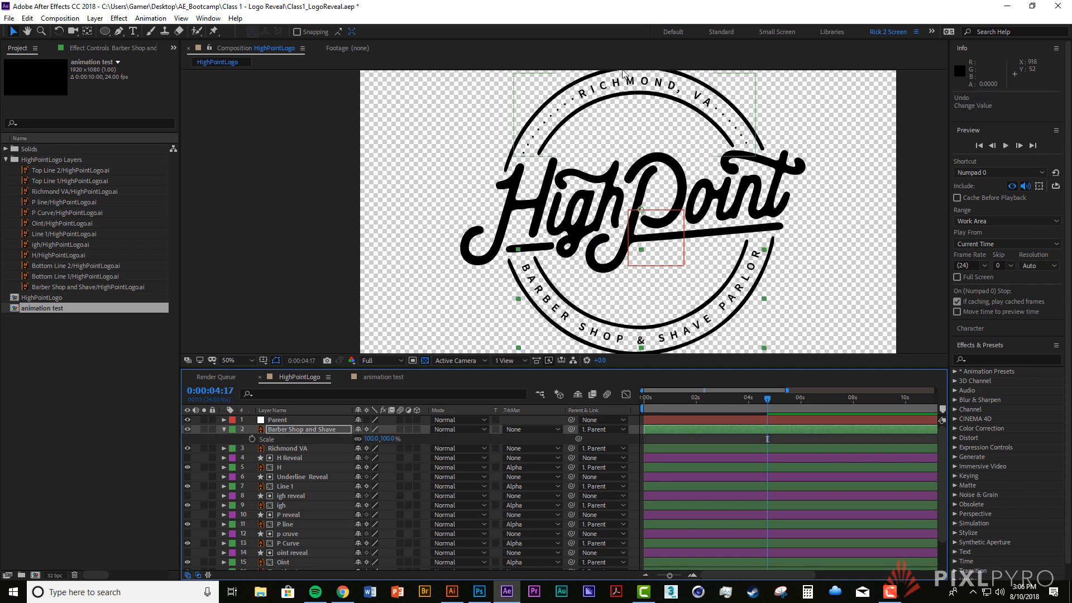
Step: Move the Richmond VA layer's anchor point down to about the logo's centre
click(288, 450)
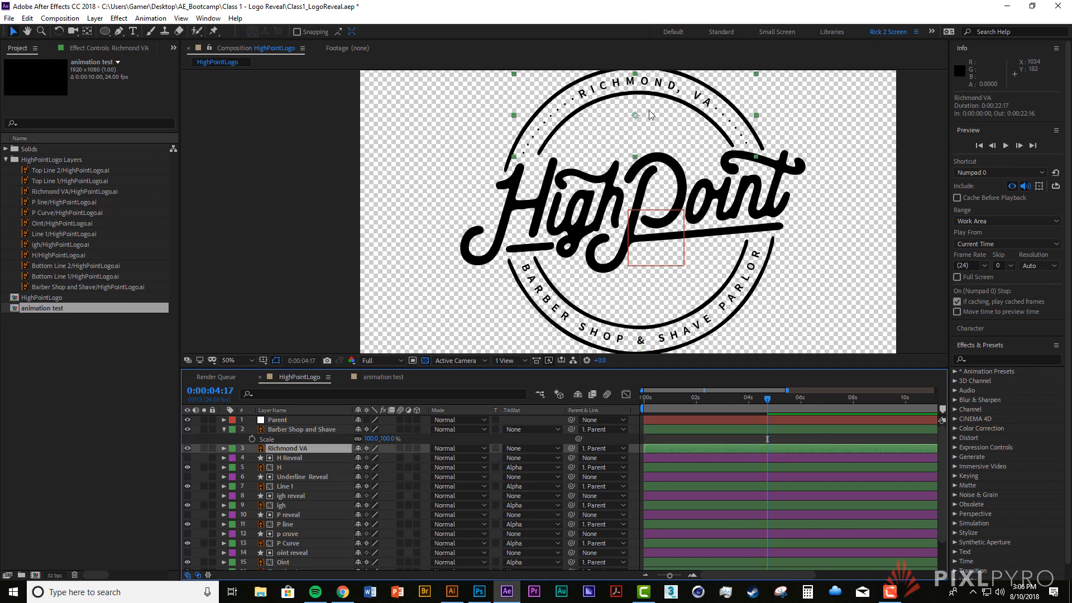
click(86, 33)
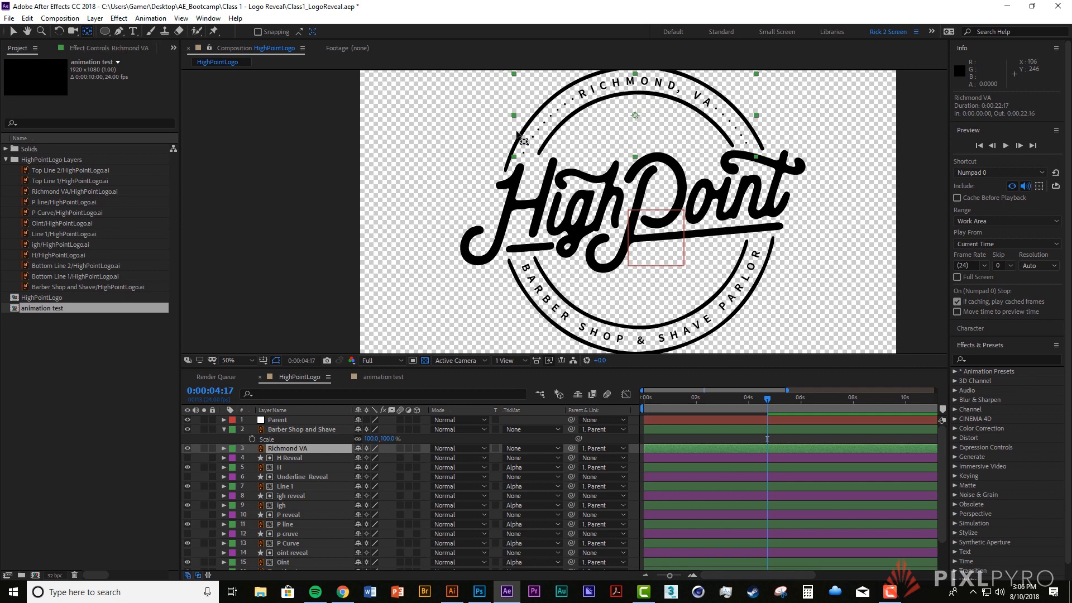
drag(635, 115, 643, 200)
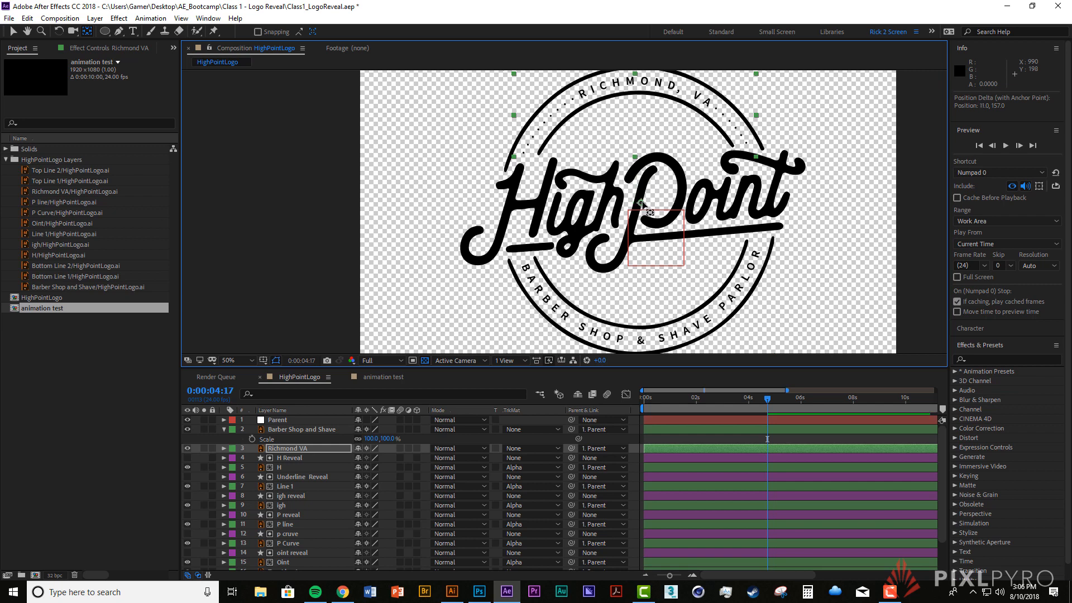
Step: Try scaling the Richmond VA layer around its anchor point and restore its scale to 100%
click(287, 448)
click(224, 449)
click(233, 458)
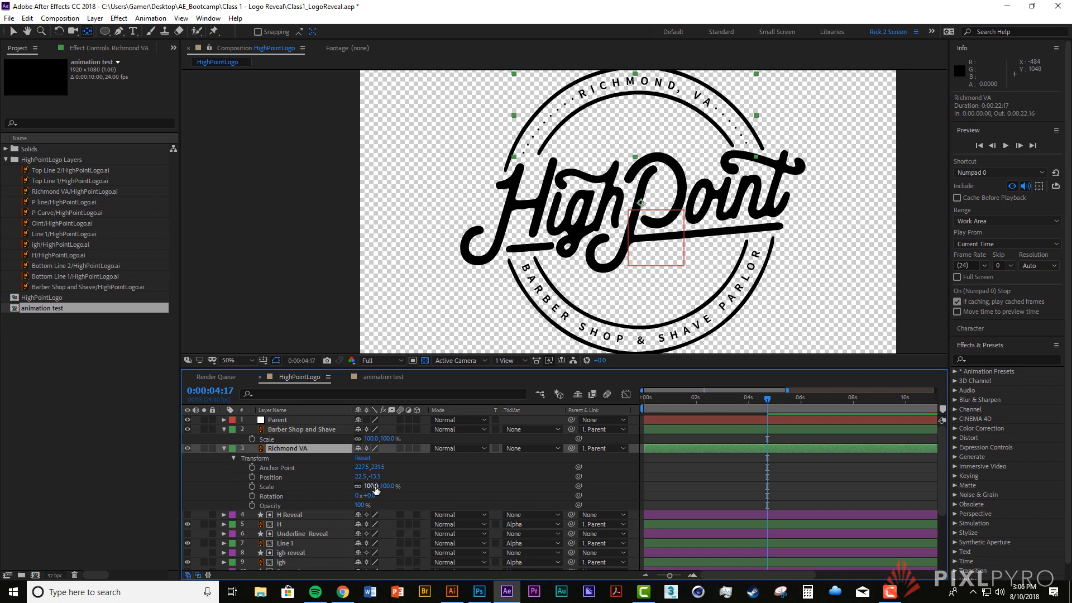
mouse_move(376, 490)
mouse_down()
mouse_move(318, 484)
mouse_move(385, 497)
mouse_up()
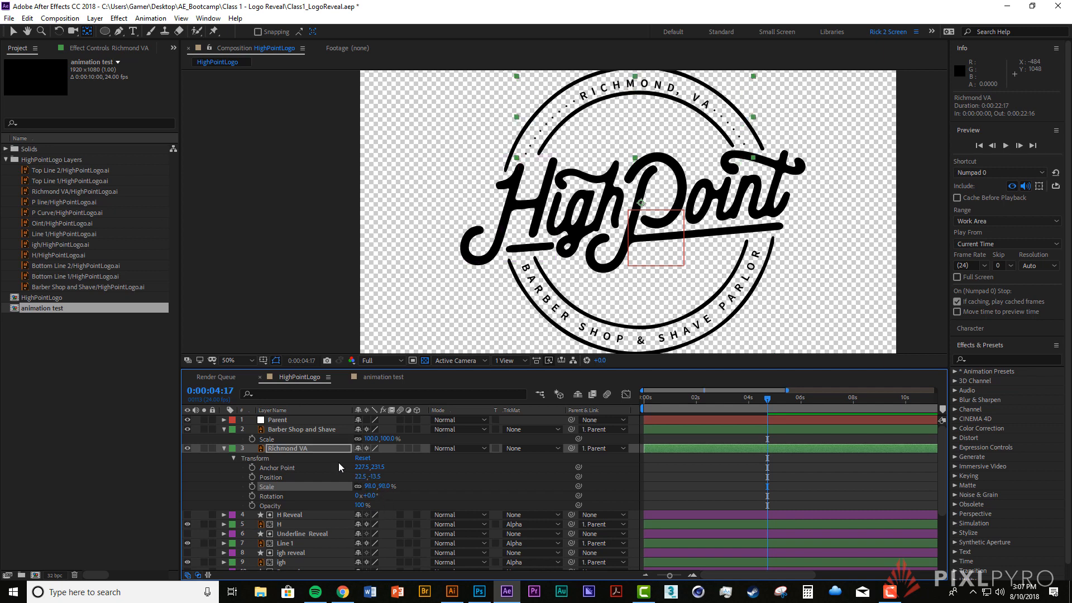
click(369, 487)
text(100)
key(Return)
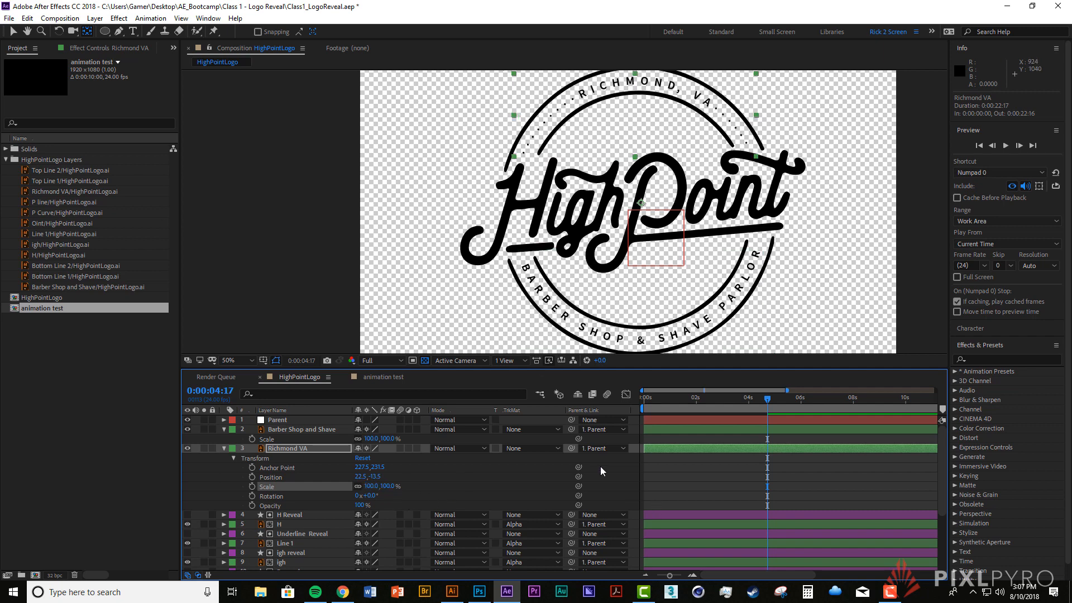
Step: Draw a red-filled circle on a new shape layer, sized to the logo's inner ring, and align it with the ring
click(311, 450)
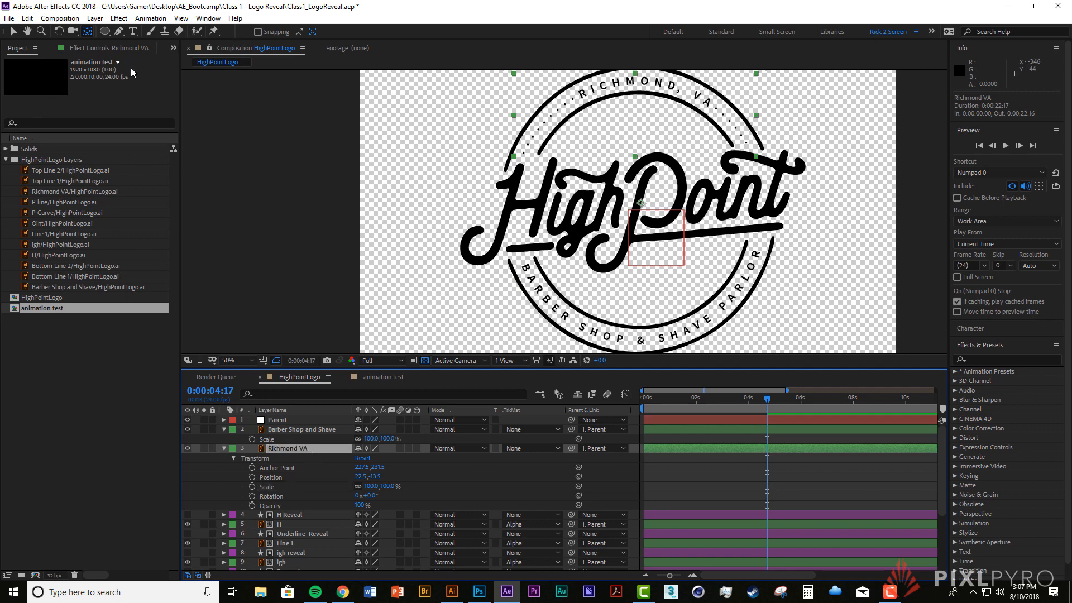
click(670, 486)
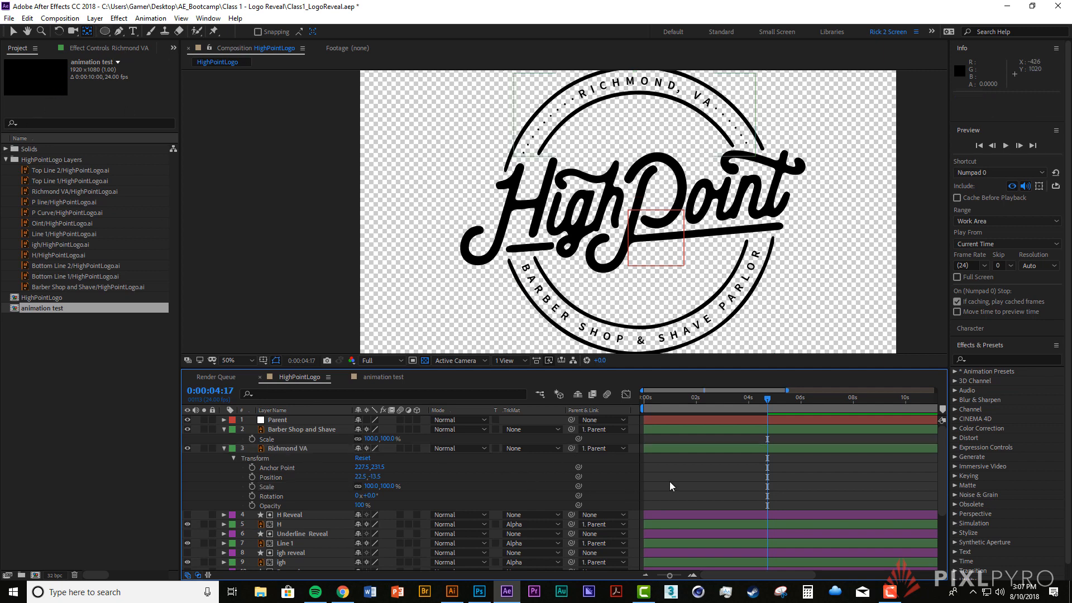
click(105, 32)
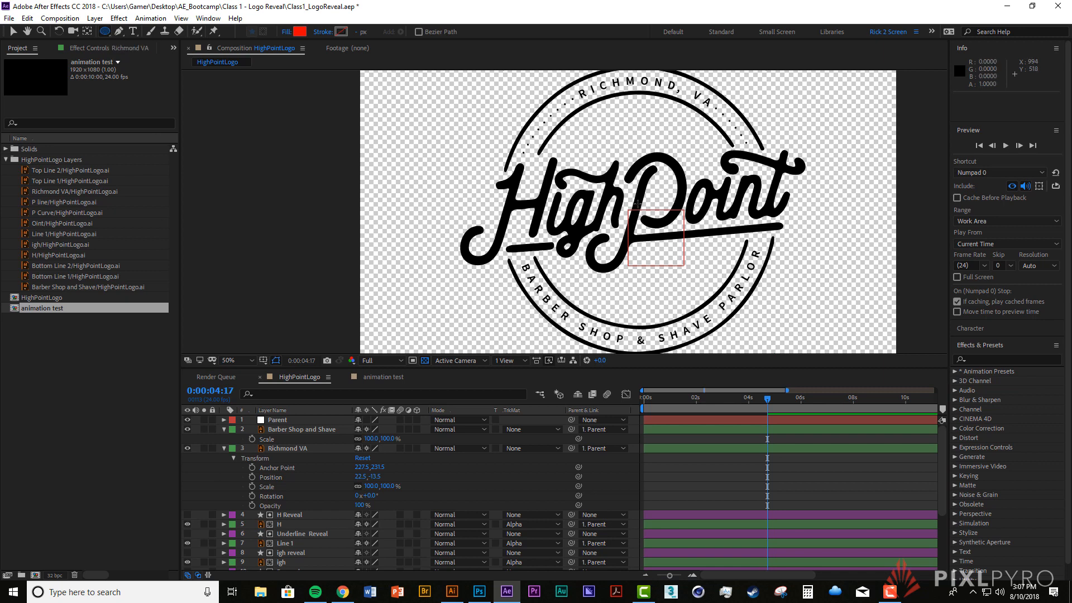
mouse_move(636, 207)
mouse_down()
mouse_move(711, 282)
mouse_move(726, 322)
mouse_up()
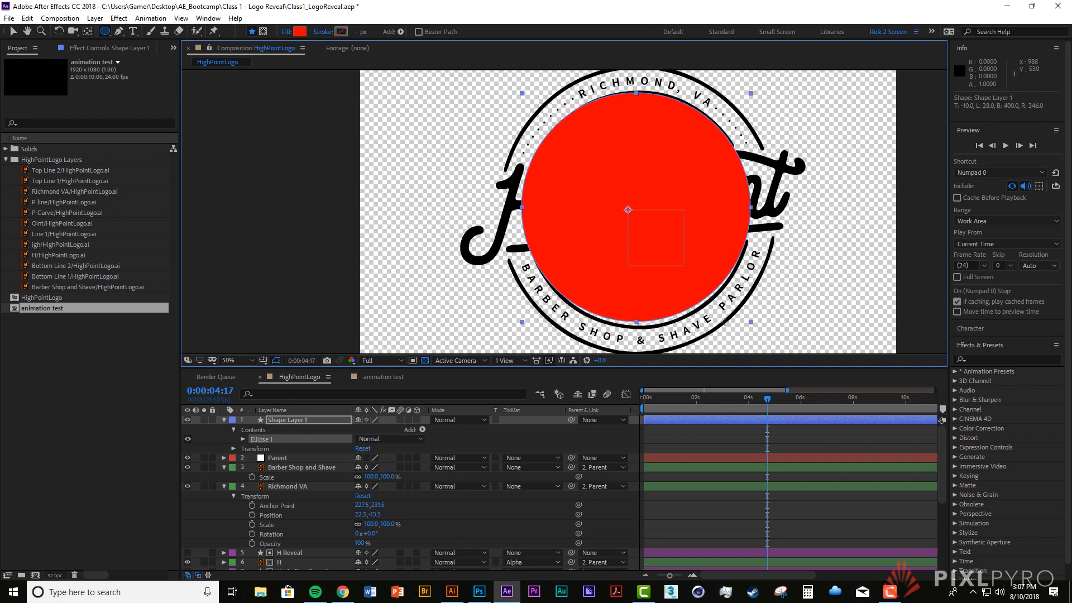
key(v)
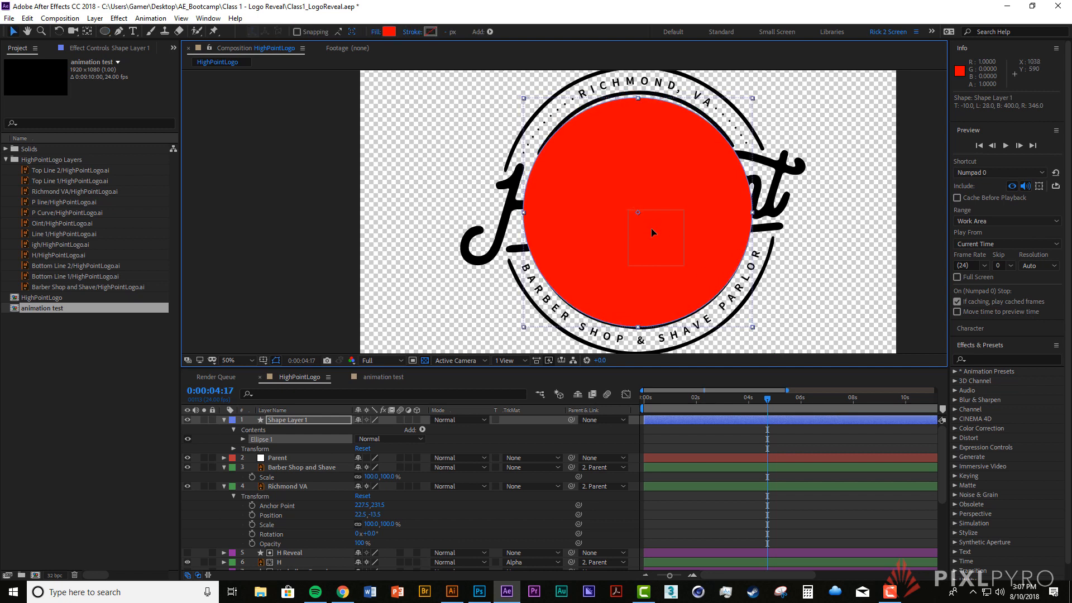
drag(652, 228, 651, 226)
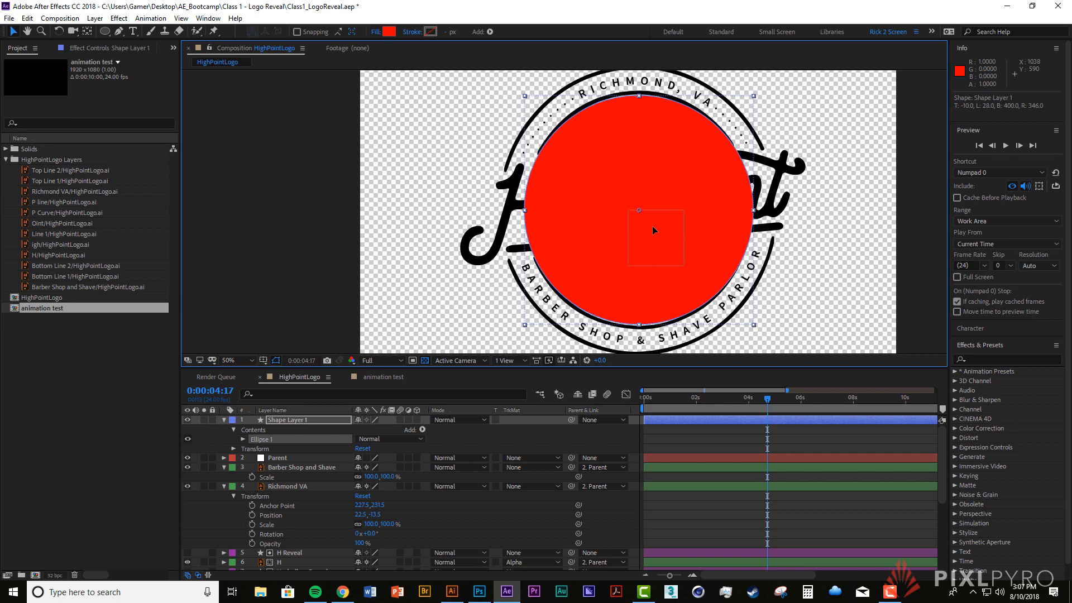
Step: Fine-tune the red circle's size against the logo's inner ring and rename its layer Text reveal
key(ctrl+z)
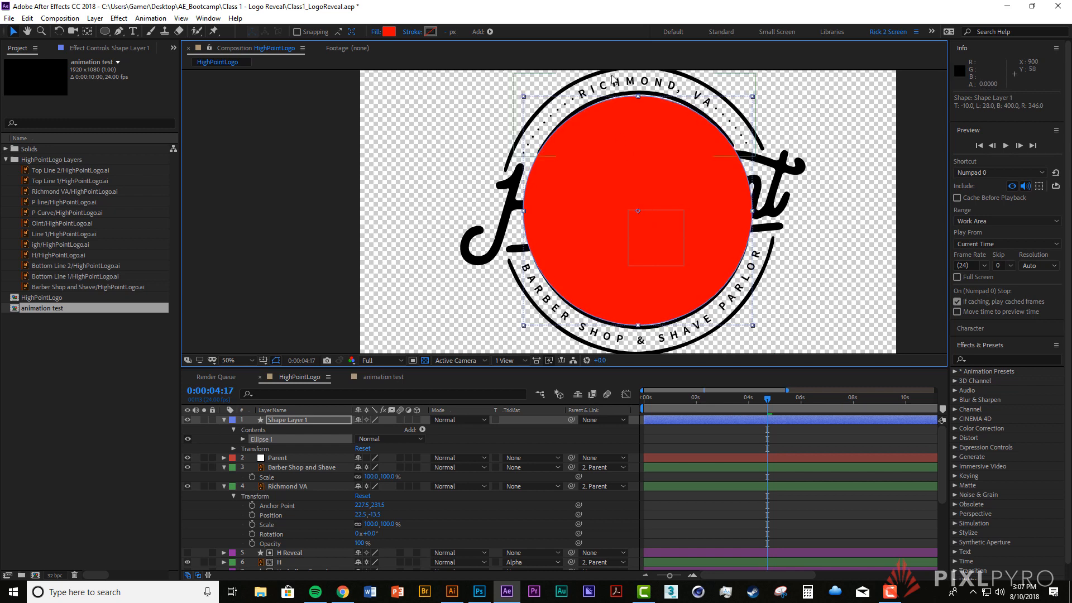
mouse_move(638, 97)
mouse_down()
mouse_move(641, 87)
mouse_move(645, 96)
mouse_up()
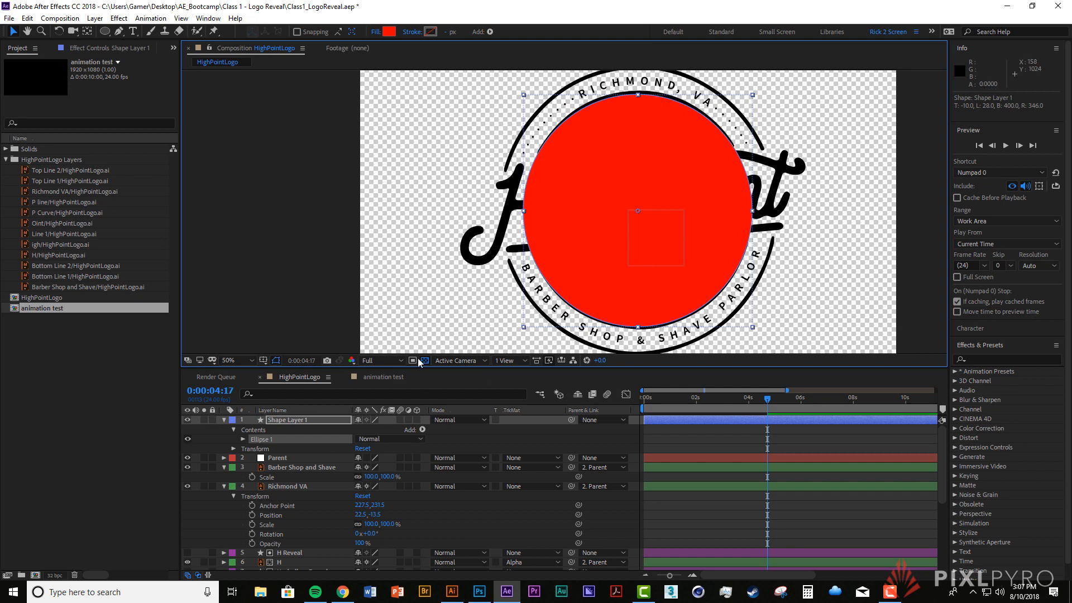
click(320, 420)
key(Return)
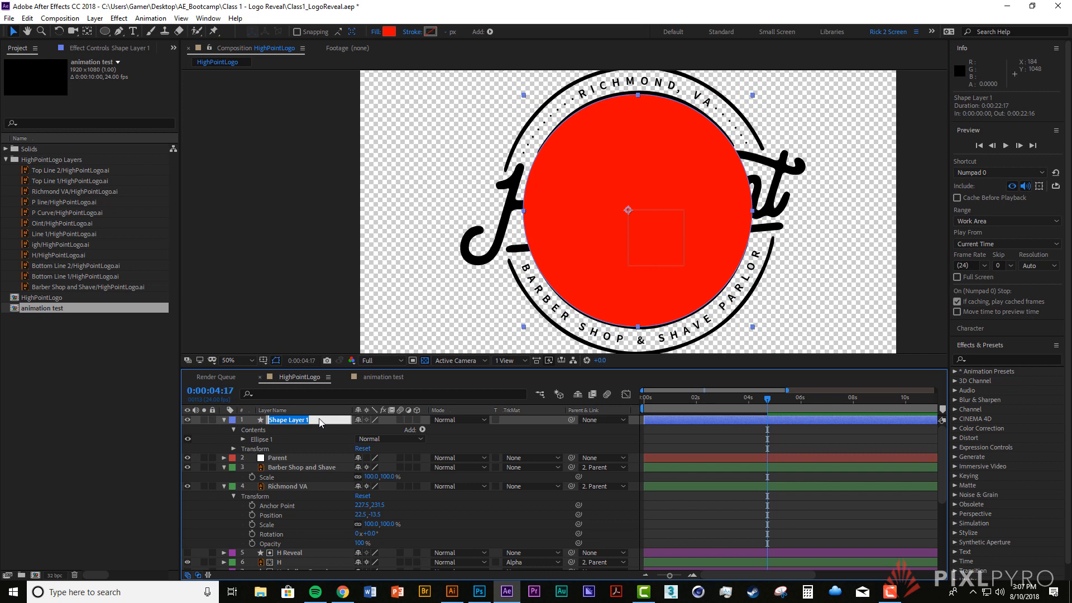
text(Text reveal)
key(Return)
Step: Place the Text reveal layer directly above Richmond VA and set Richmond VA's track matte to Alpha Matte "Text reveal"
drag(320, 423, 308, 468)
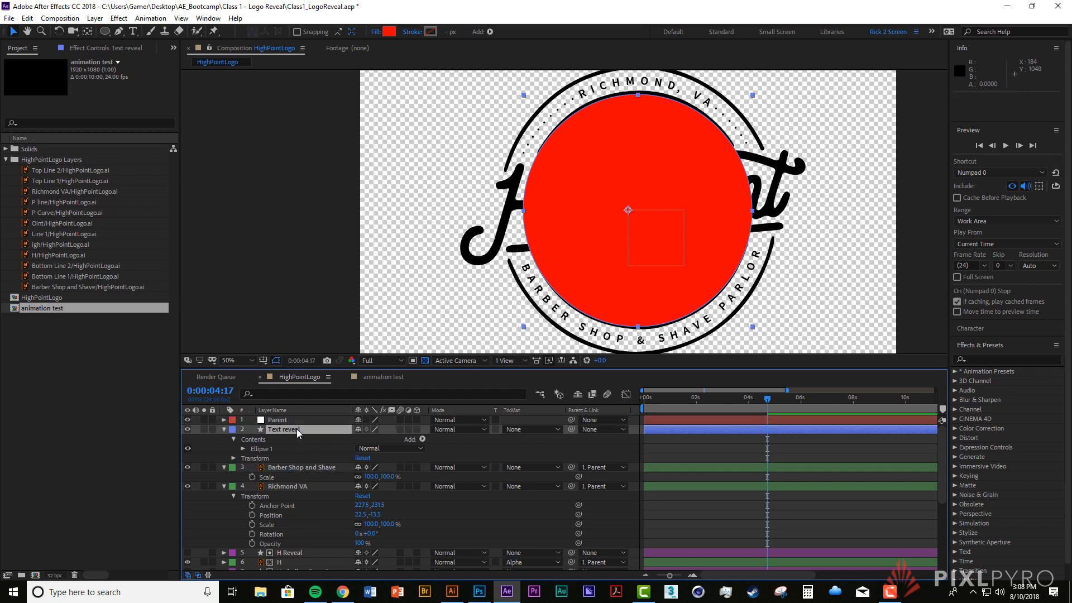
drag(298, 433, 307, 481)
click(286, 488)
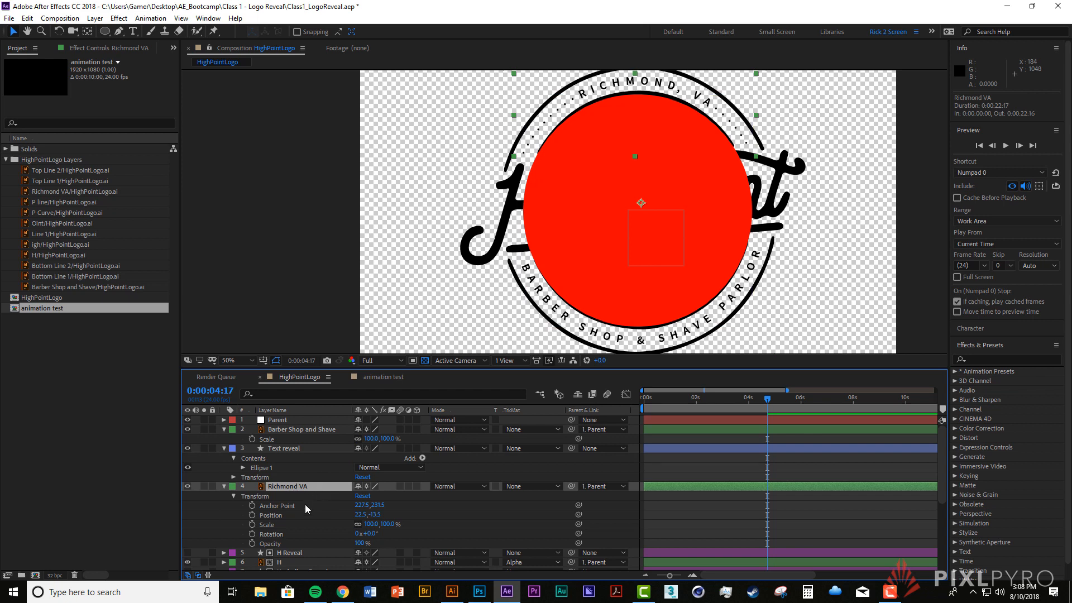
click(524, 492)
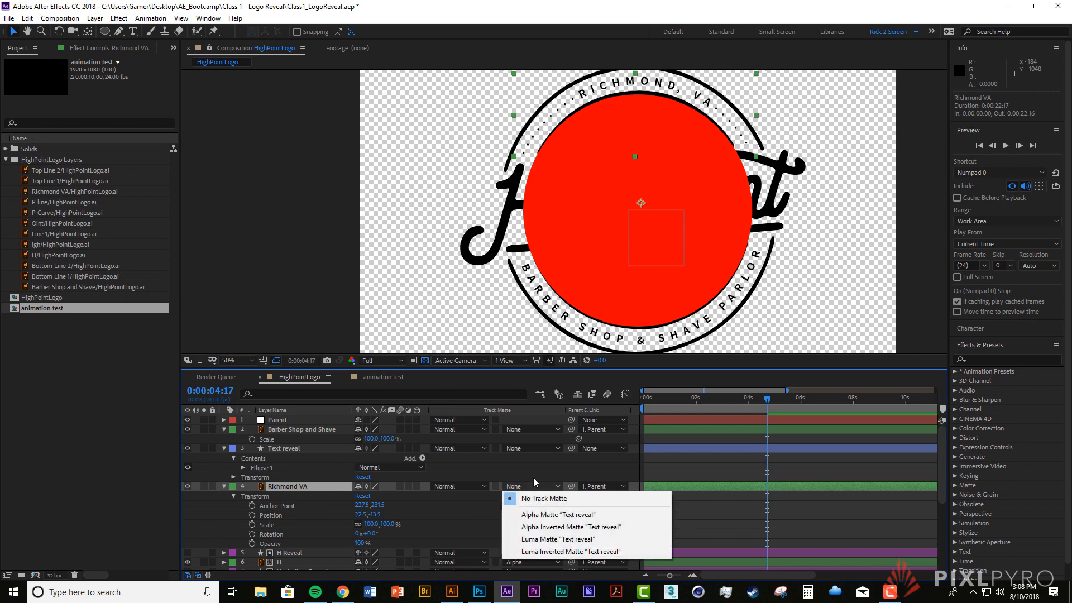
click(549, 515)
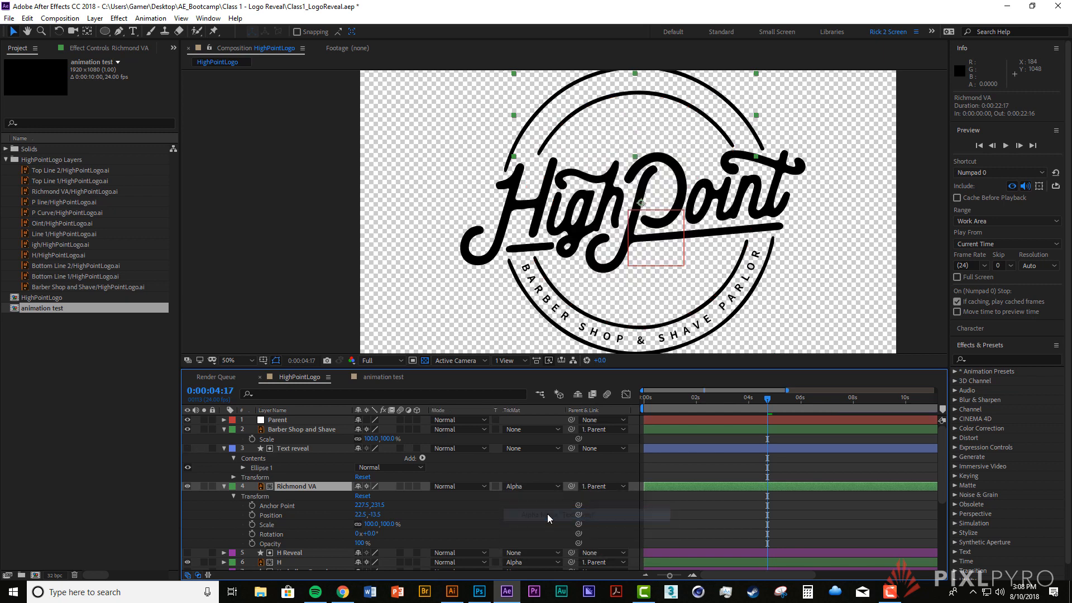
Step: Try scaling the Richmond VA layer through its alpha matte and bring the scale back to 100%
click(306, 446)
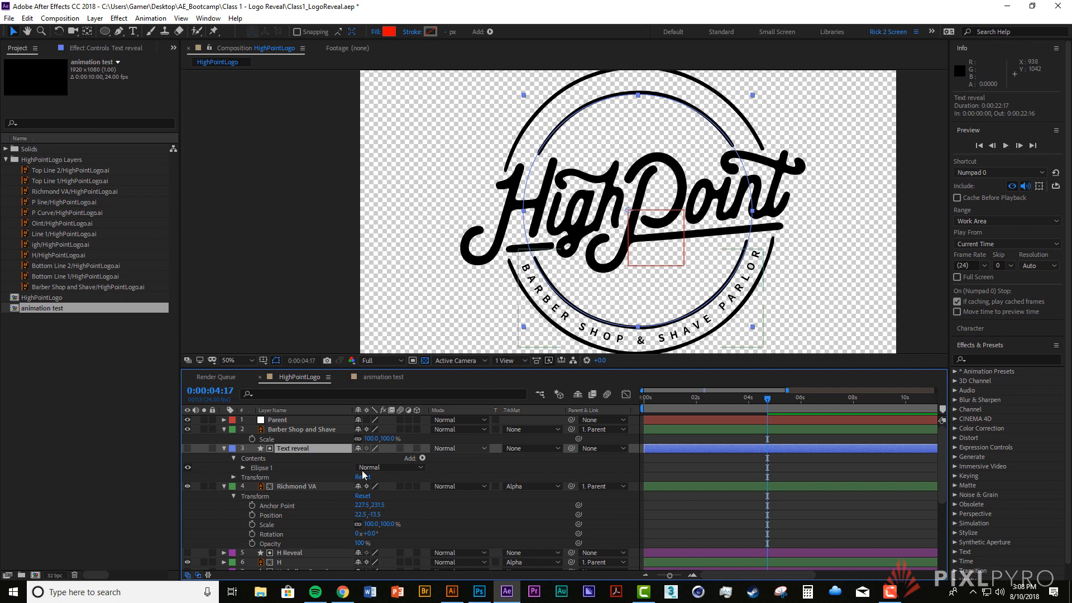
click(320, 486)
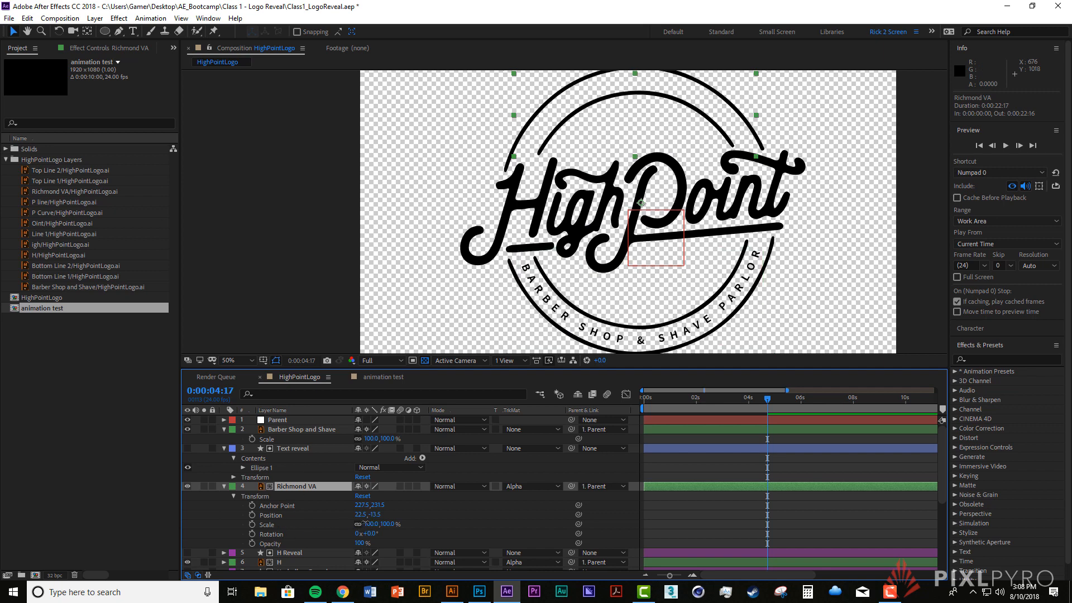
mouse_move(366, 524)
mouse_down()
mouse_move(357, 523)
mouse_move(377, 526)
mouse_move(365, 525)
mouse_move(371, 533)
mouse_up()
drag(369, 524, 387, 545)
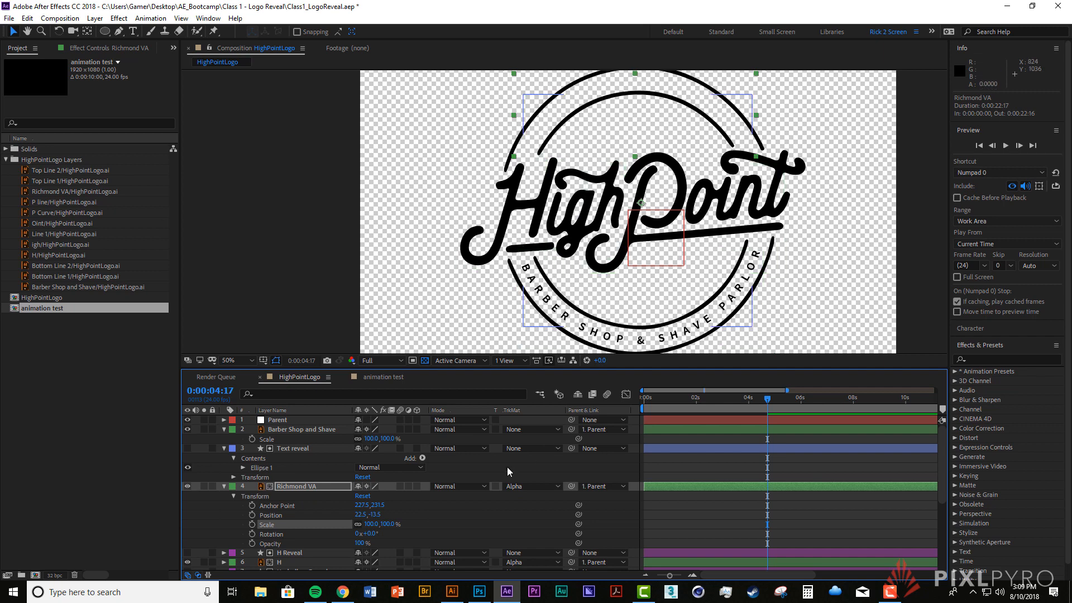
Step: Switch Richmond VA's track matte to Alpha Inverted Matte "Text reveal", then test scaling the layer down and restore its scale to 100%
click(521, 487)
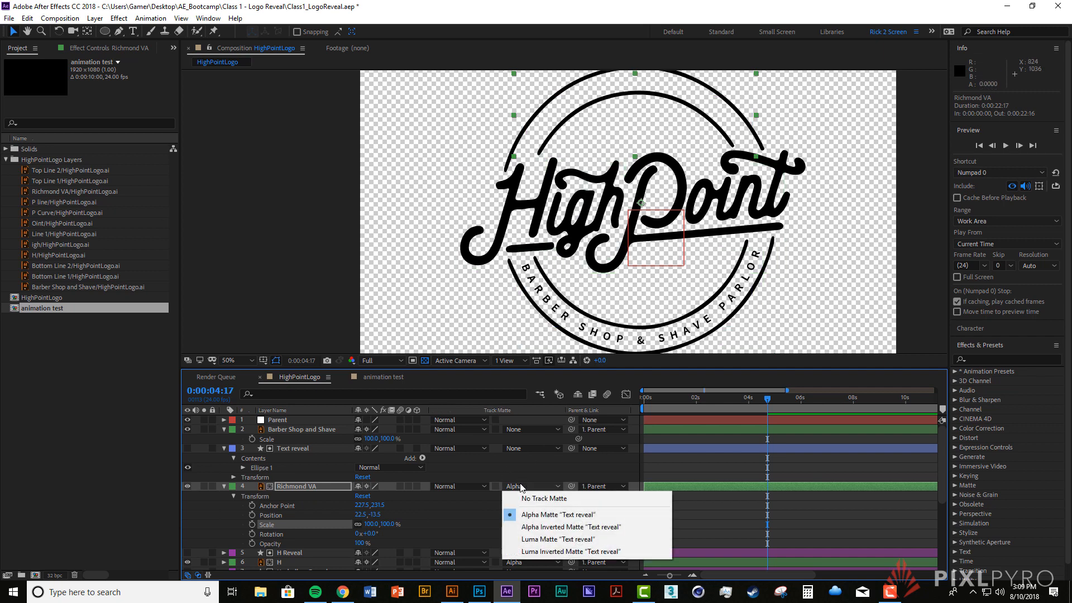
click(570, 528)
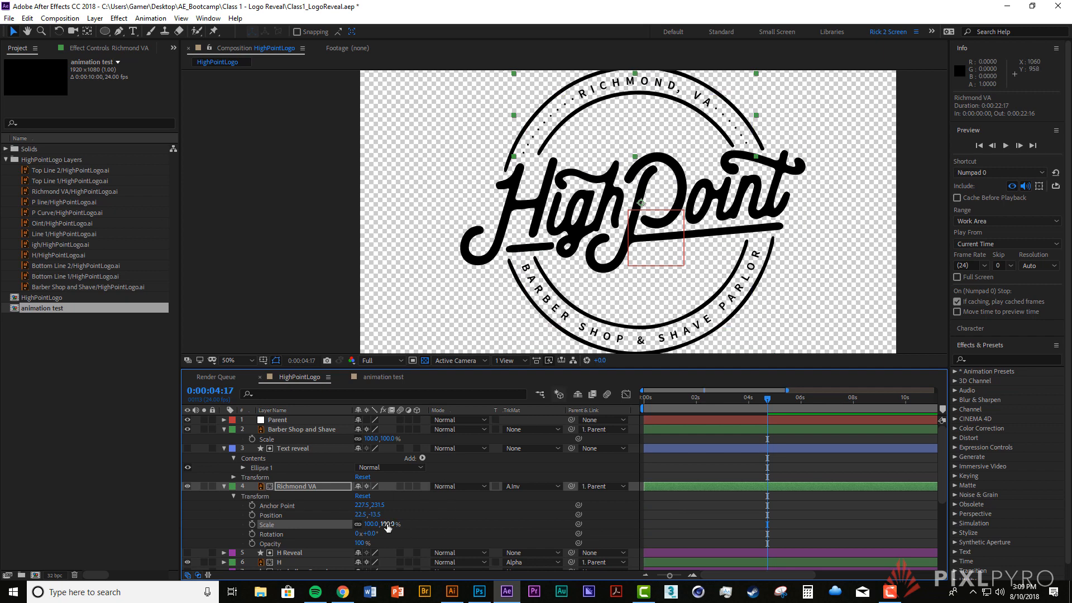
drag(388, 528, 378, 525)
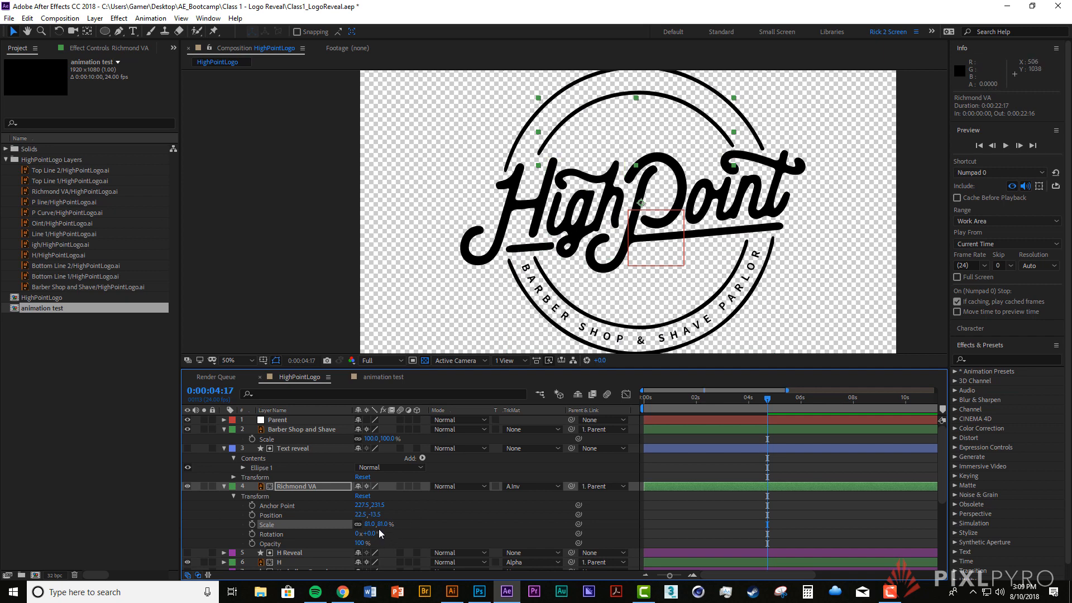
drag(370, 524, 400, 534)
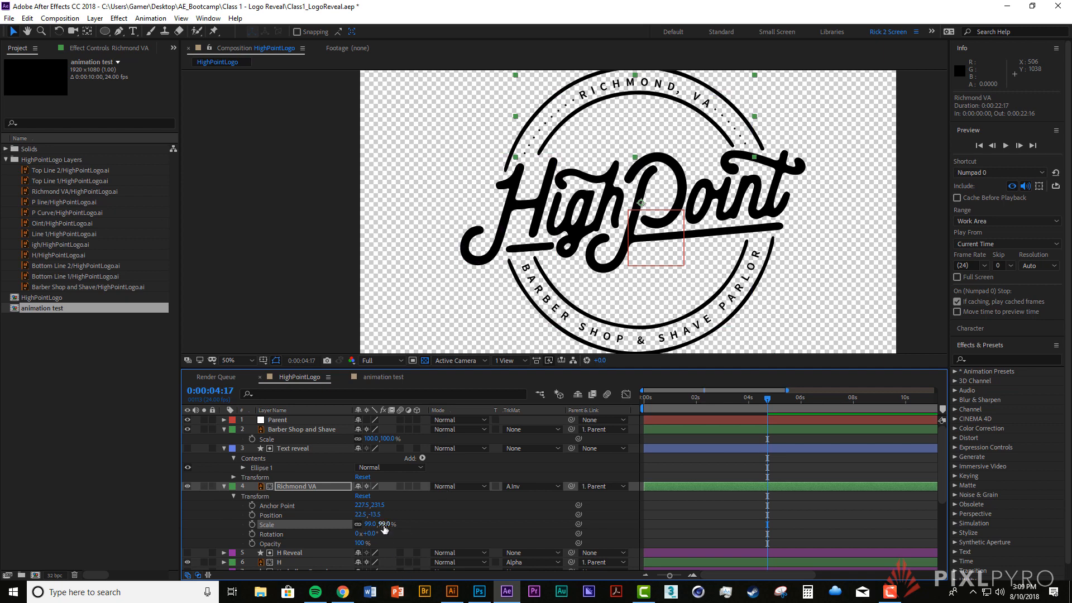
click(386, 523)
text(100)
key(Return)
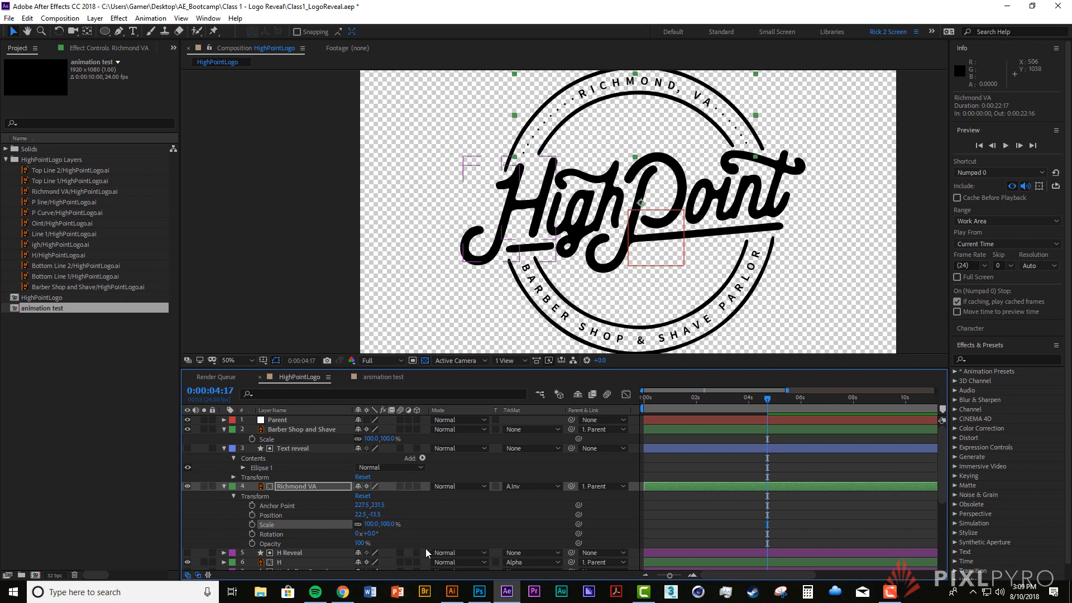
Step: Keyframe the Richmond VA layer's scale from 80% at 0:00:04:17 to 100% at 0:00:05:07
click(300, 484)
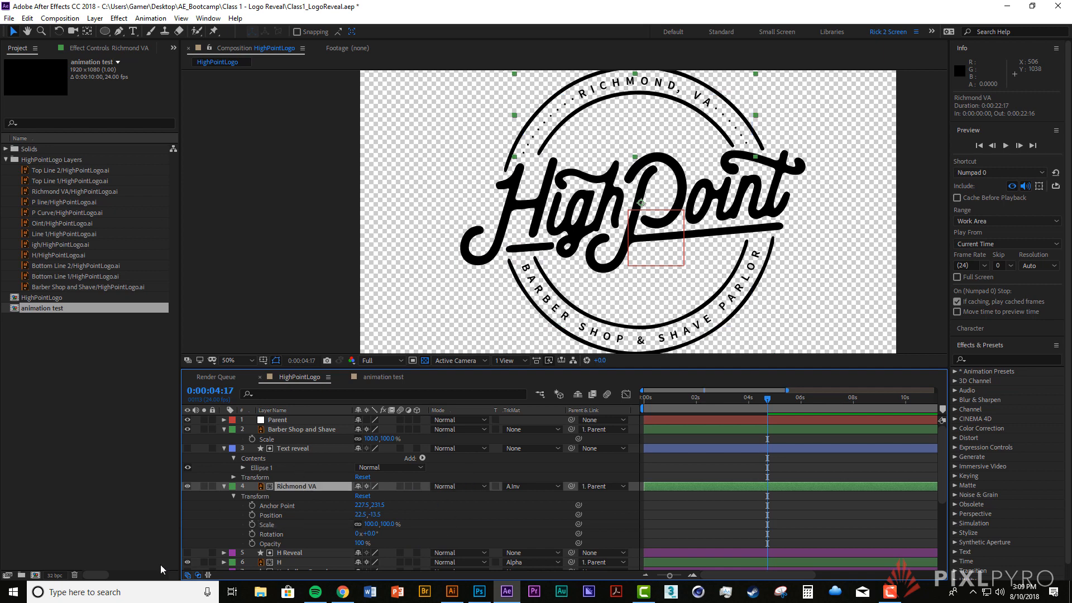
click(253, 524)
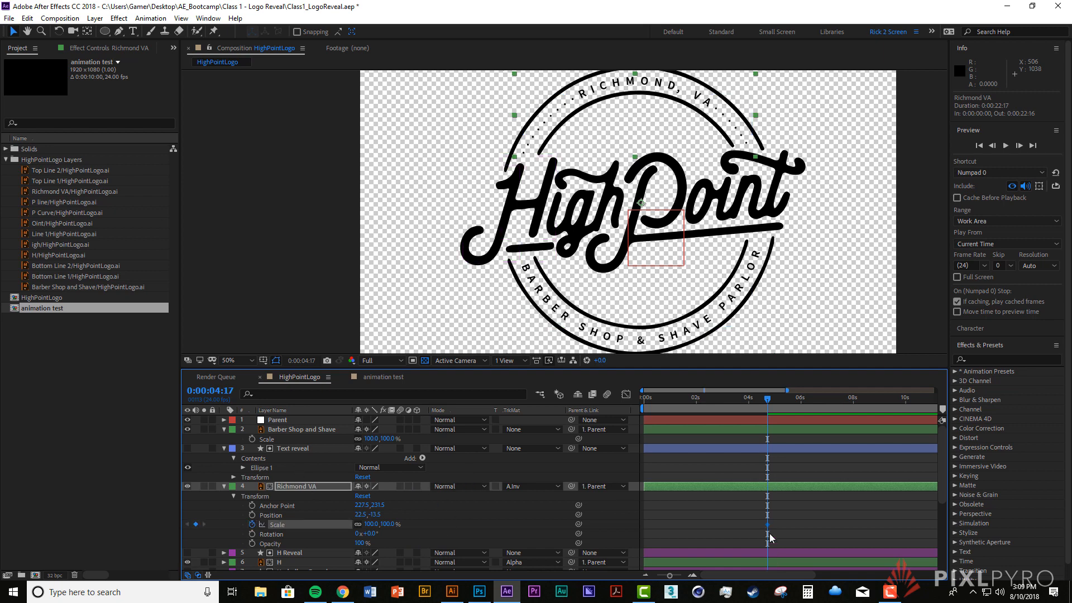
drag(767, 524, 783, 525)
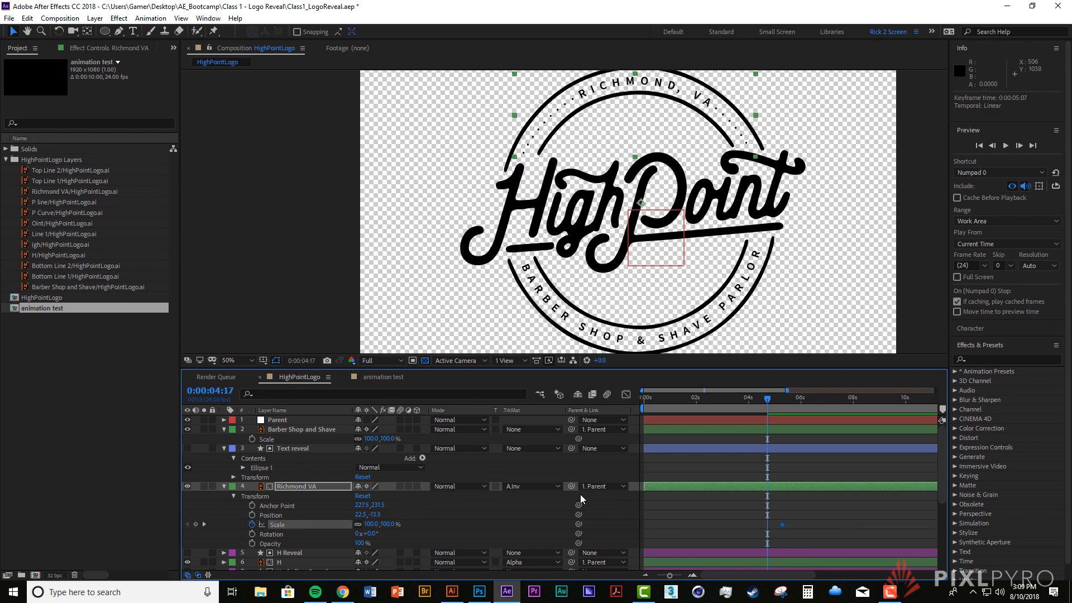
drag(388, 523, 373, 524)
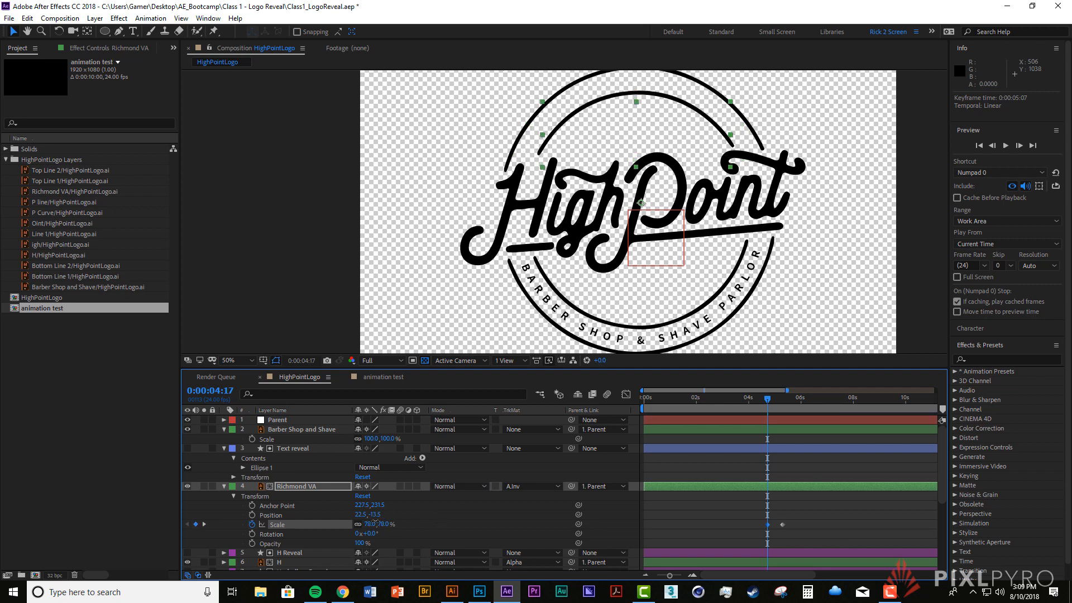
click(385, 524)
text(80)
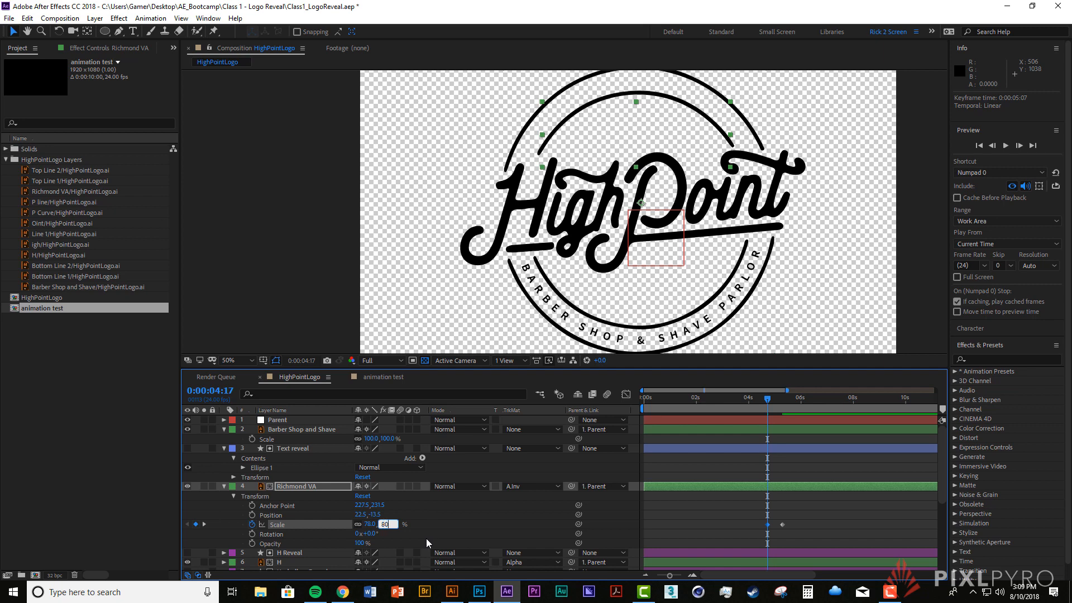
key(Return)
Step: Shape the Richmond VA scale's speed graph for a fast start and slow finish, and extend the final keyframe to about 0:00:05:16
click(627, 395)
drag(783, 425, 780, 549)
key(space)
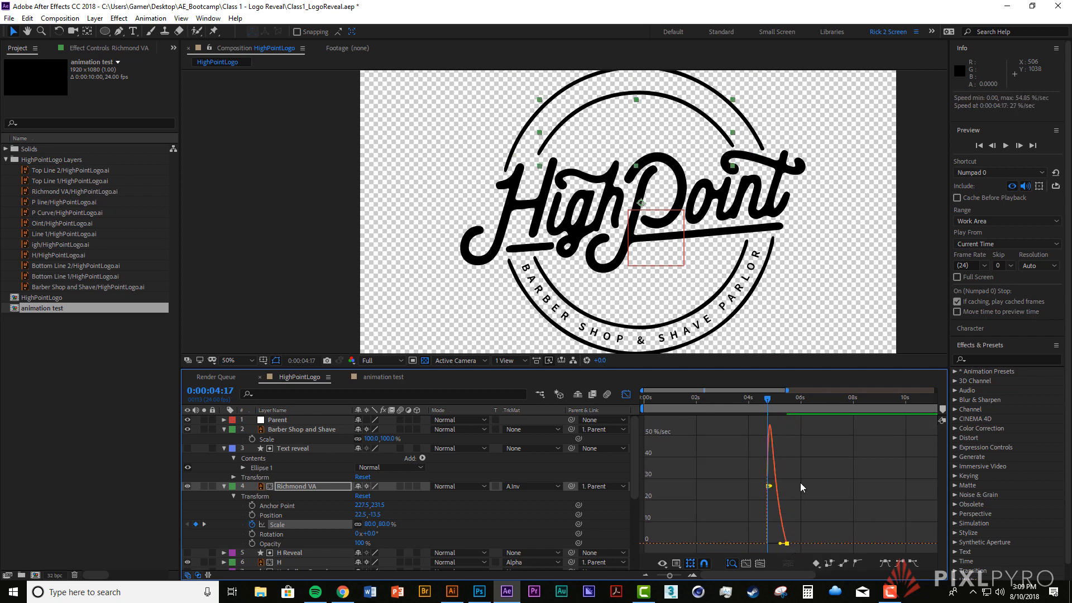
key(space)
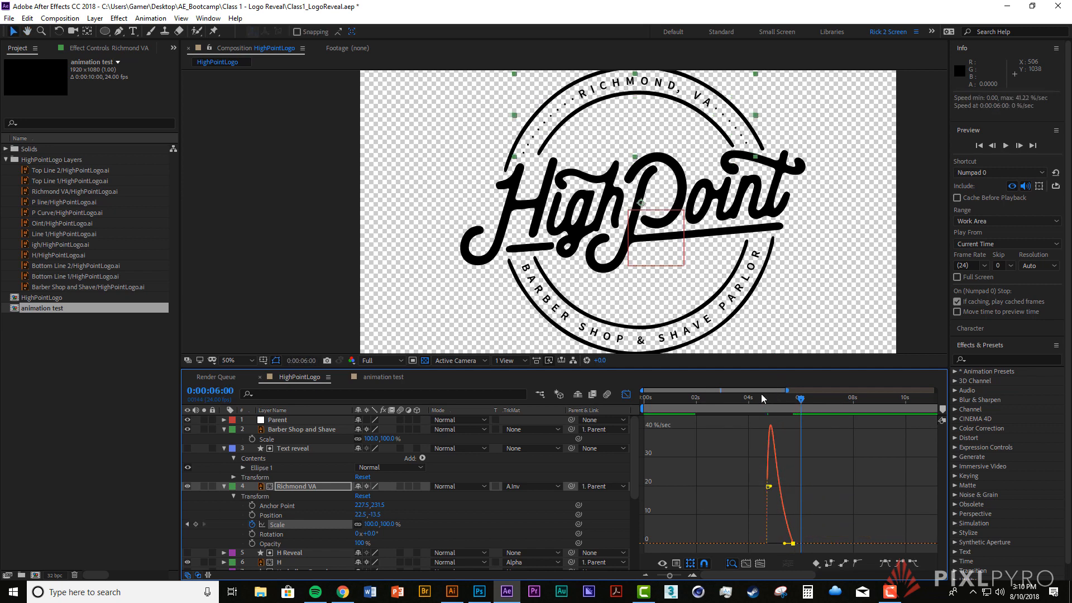
Step: Preview the Richmond VA reveal from about 0:00:04:10, return to the layer-bar view of the timeline, and save the project
click(760, 398)
key(space)
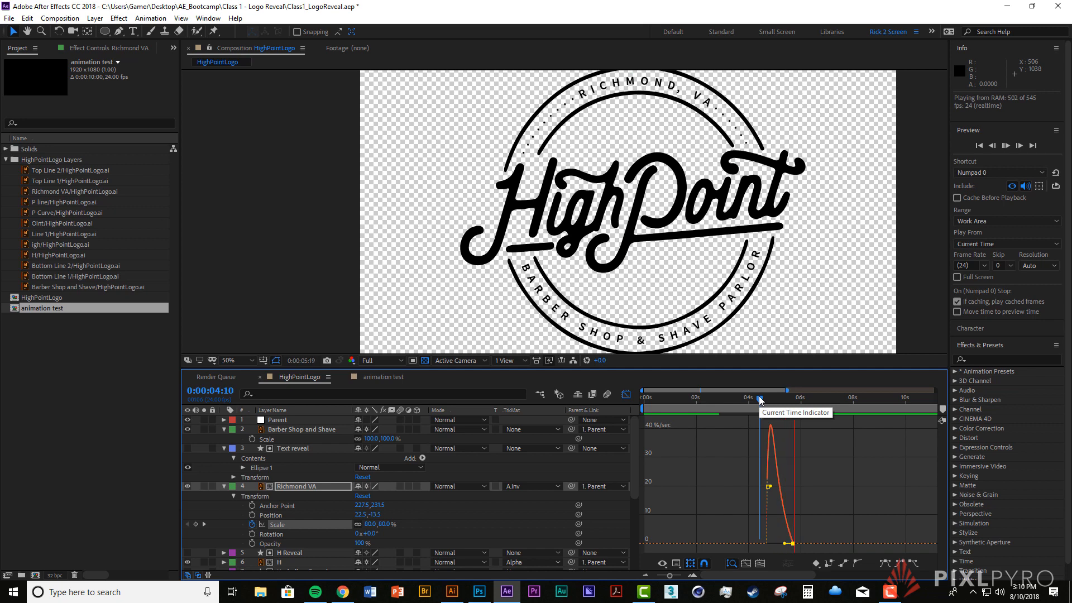
key(space)
key(space)
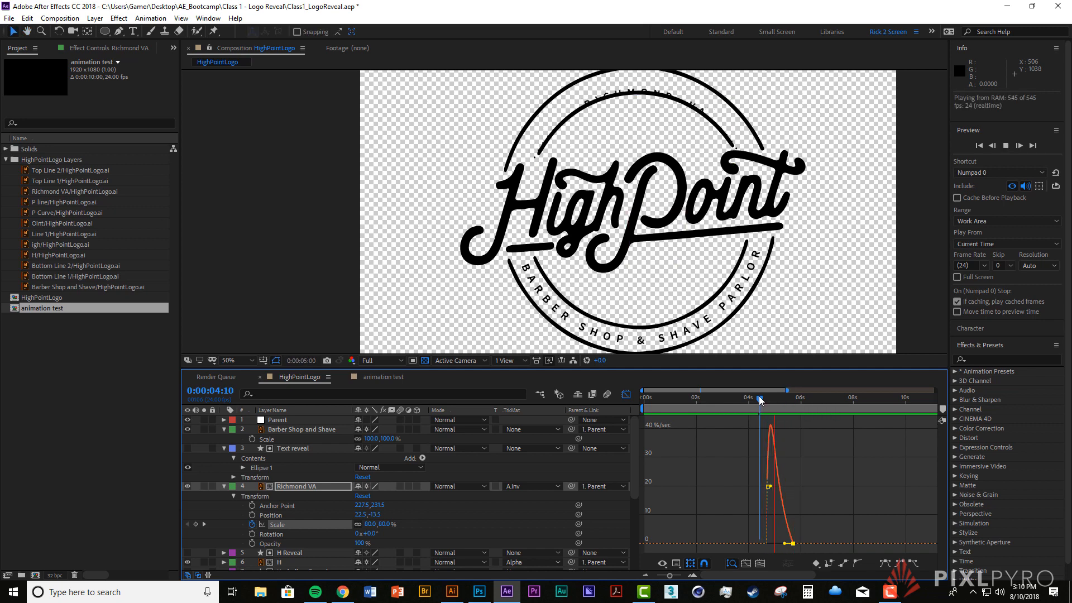
click(763, 401)
key(space)
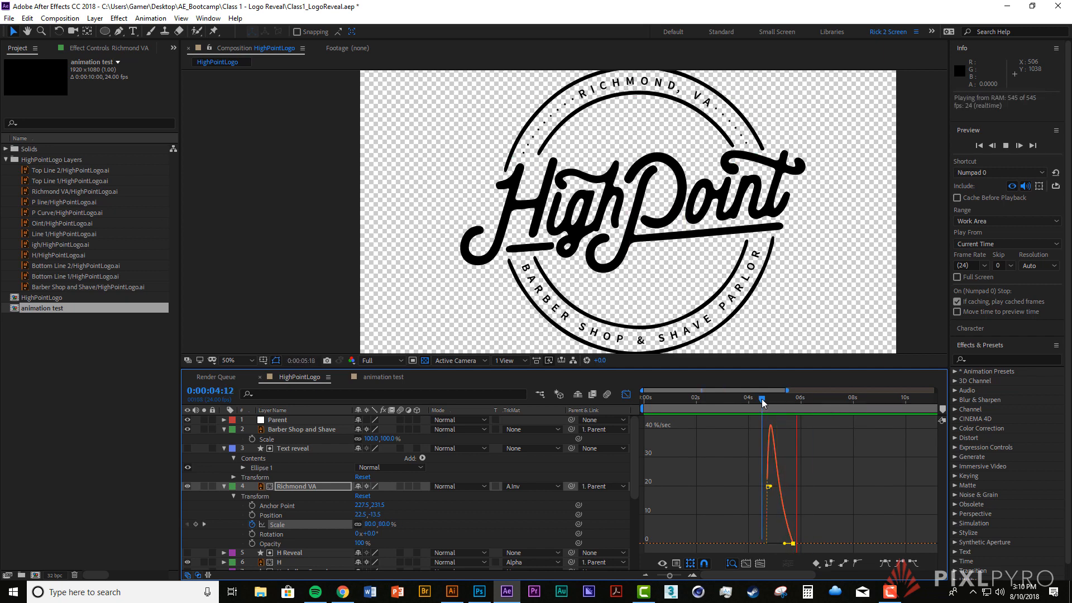
key(space)
click(627, 395)
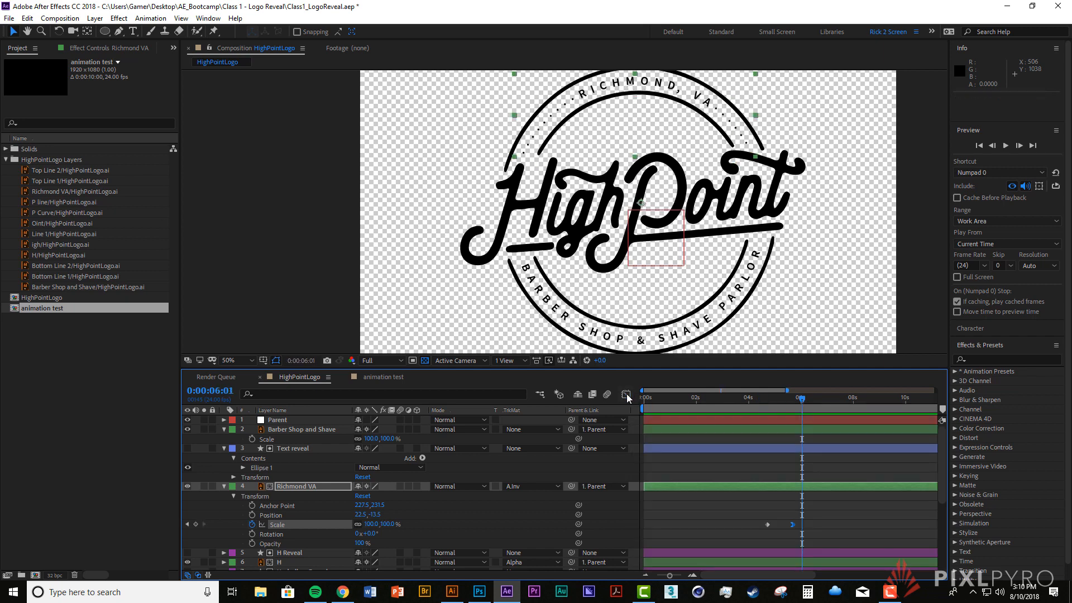
key(ctrl+s)
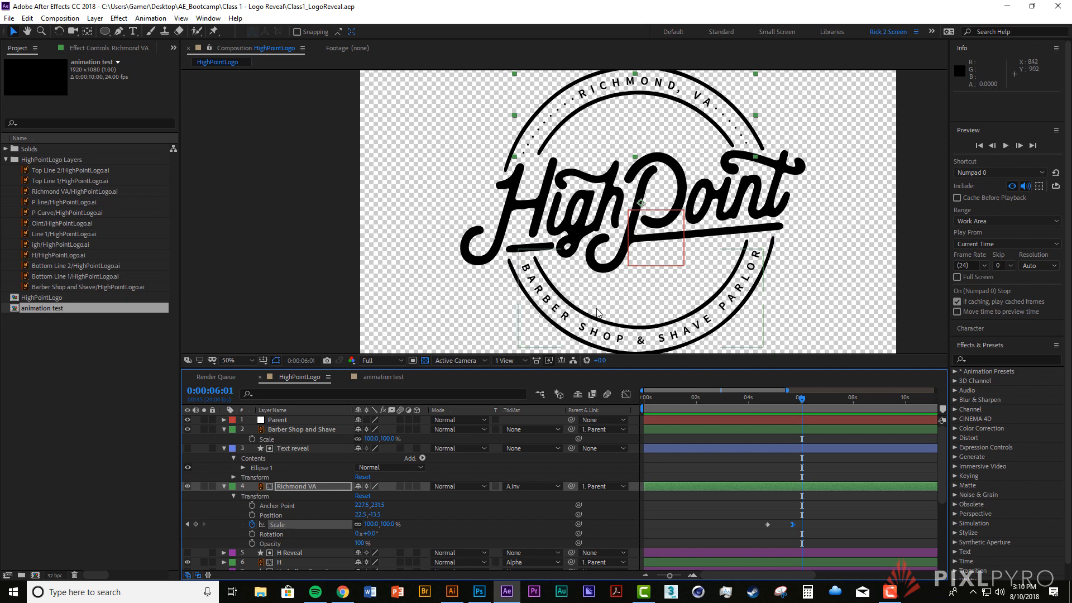
Step: Duplicate the Text reveal layer and place the copy directly above the Barber Shop and Shave layer
click(296, 449)
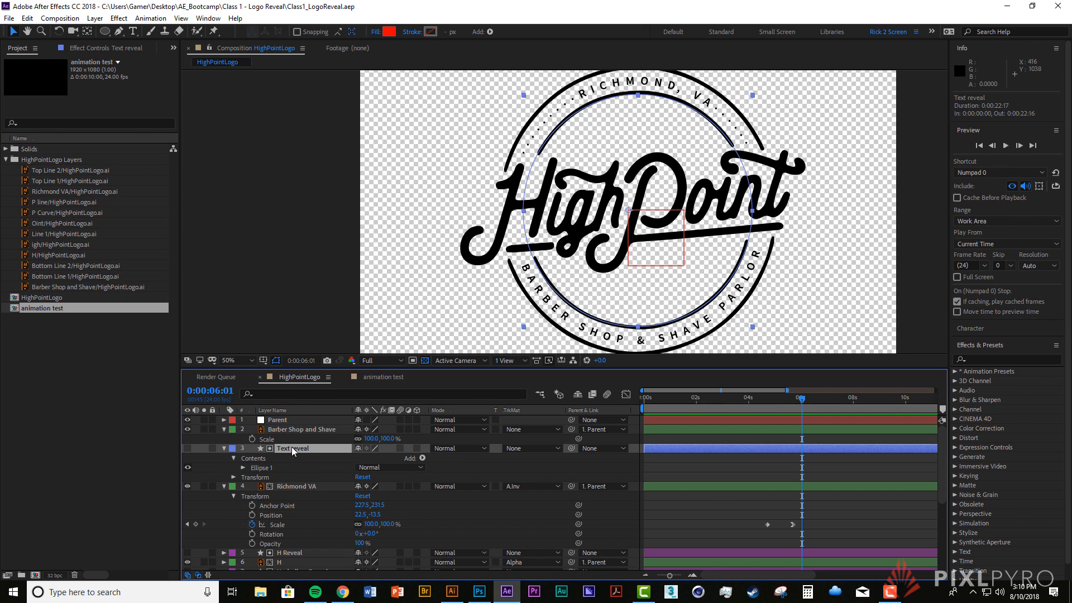
key(ctrl+d)
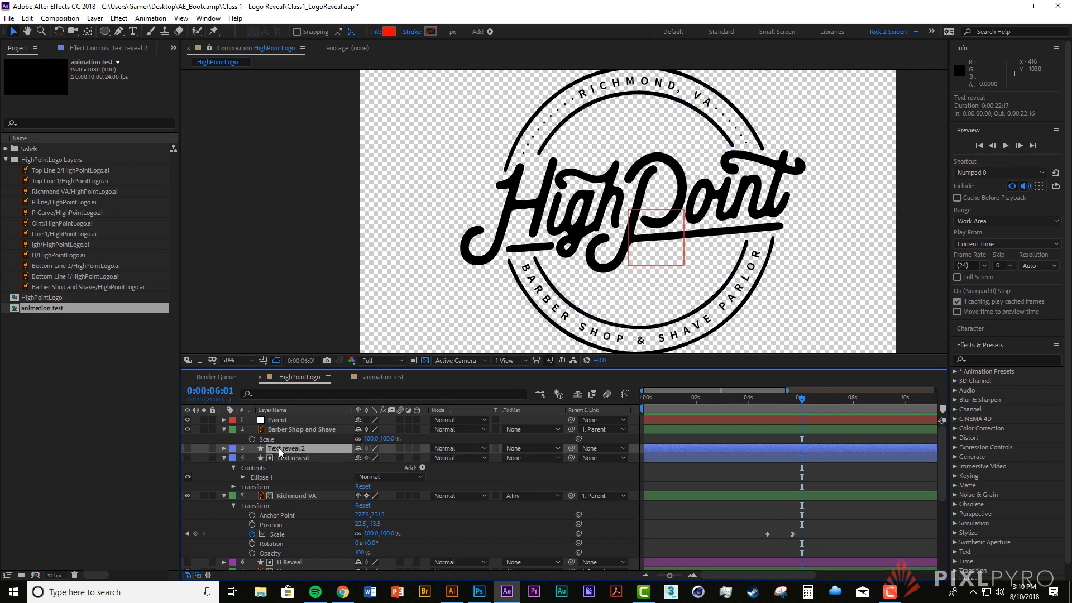
drag(292, 449, 304, 423)
Step: Set the Barber Shop and Shave layer's track matte to Alpha Inverted Matte "Text reveal 2", then test its scaling and undo the test
click(272, 437)
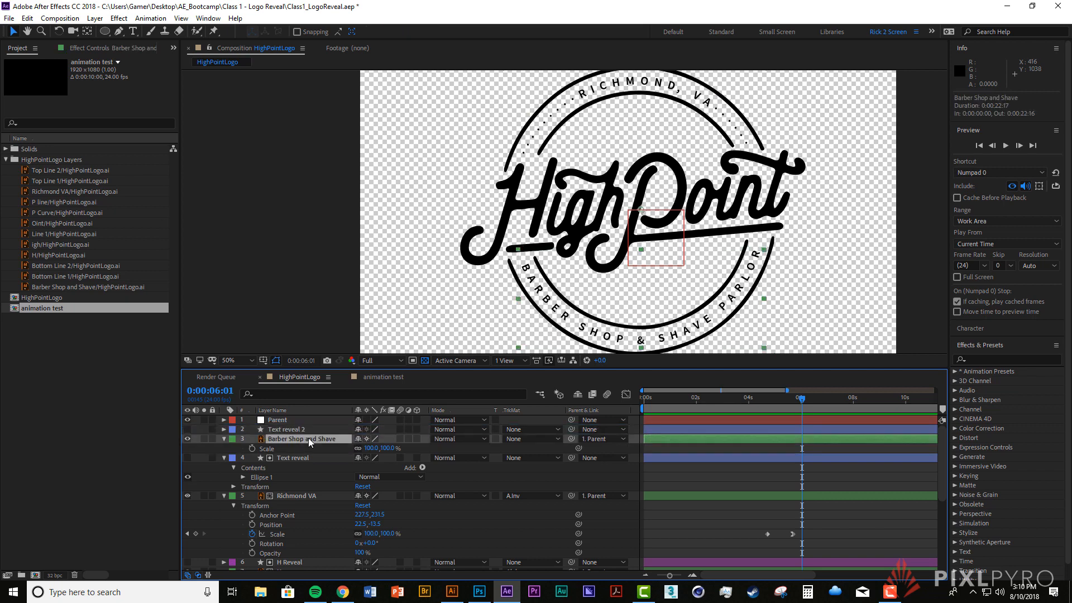
click(534, 437)
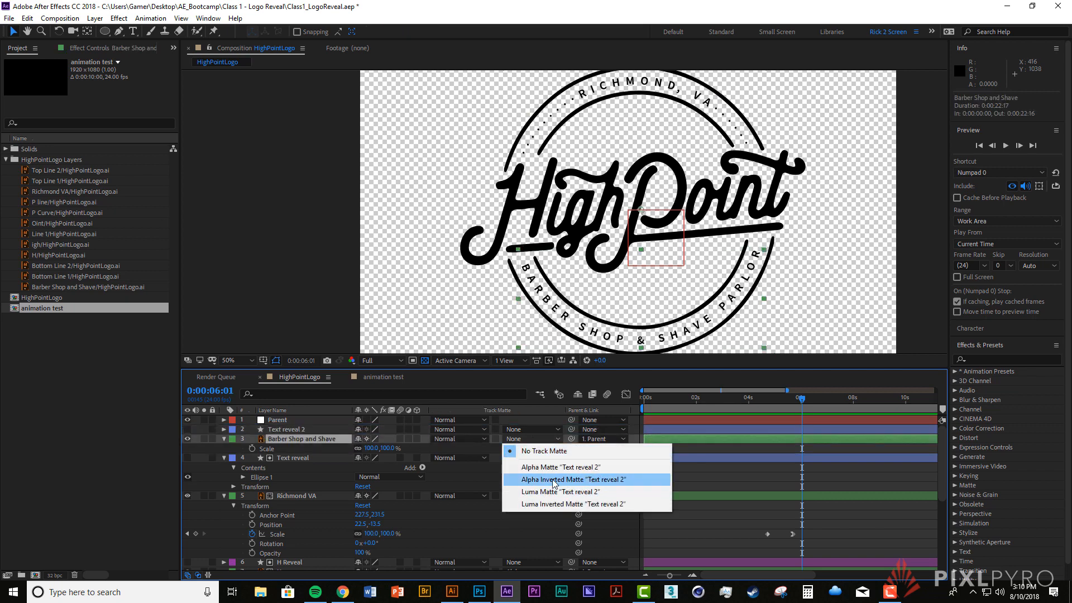
click(596, 481)
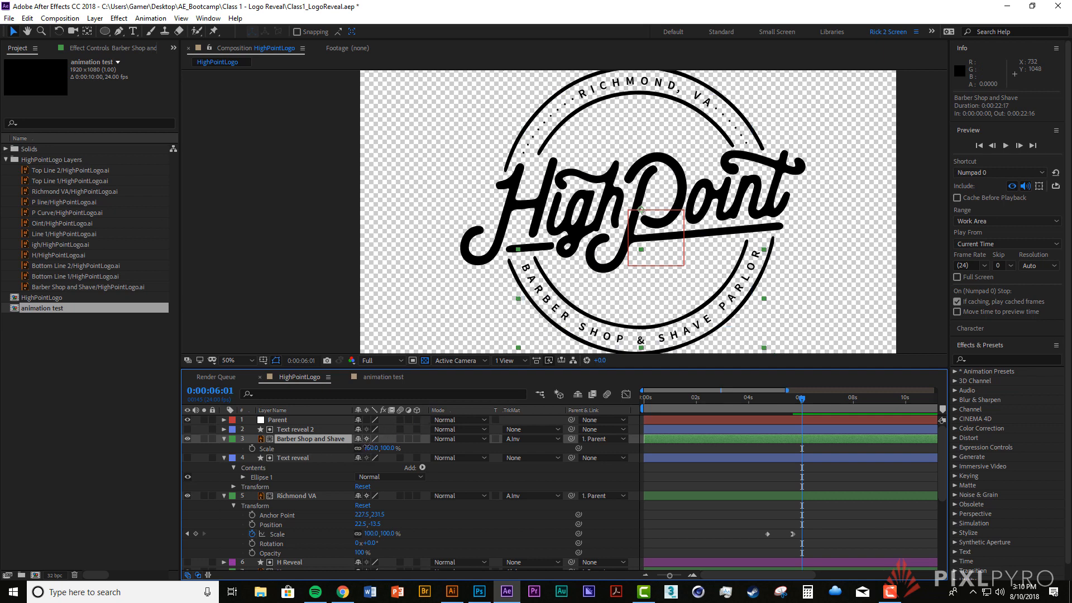
mouse_move(371, 449)
mouse_down()
mouse_move(358, 447)
mouse_move(374, 451)
mouse_up()
key(ctrl+z)
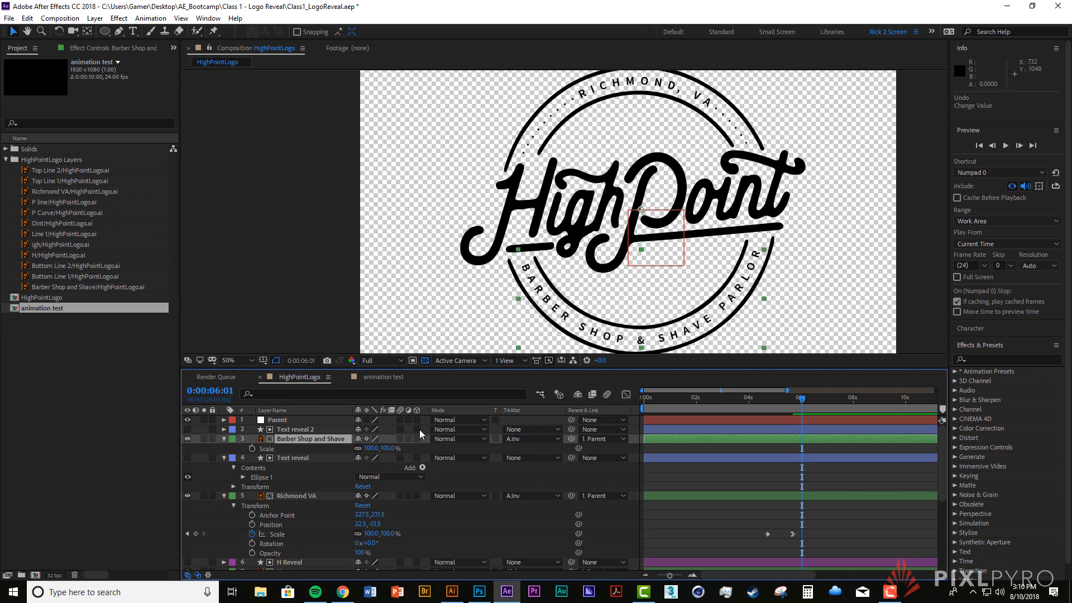
Step: Keyframe the Barber Shop and Shave layer's scale from 80% at 0:00:05:16 to 100% at 0:00:06:05
click(253, 449)
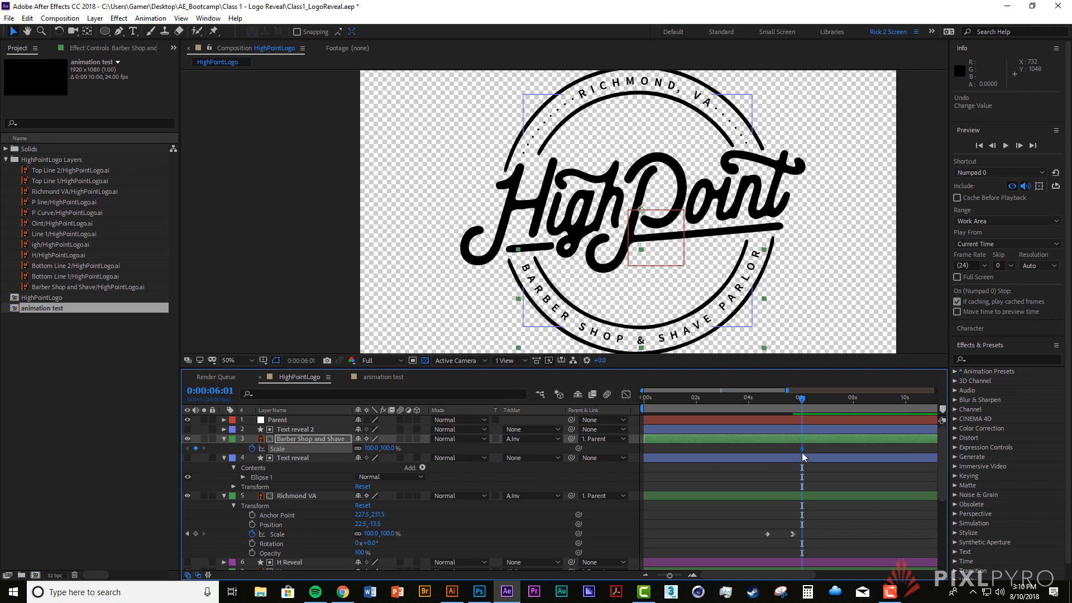
drag(802, 450, 807, 449)
drag(802, 399, 793, 399)
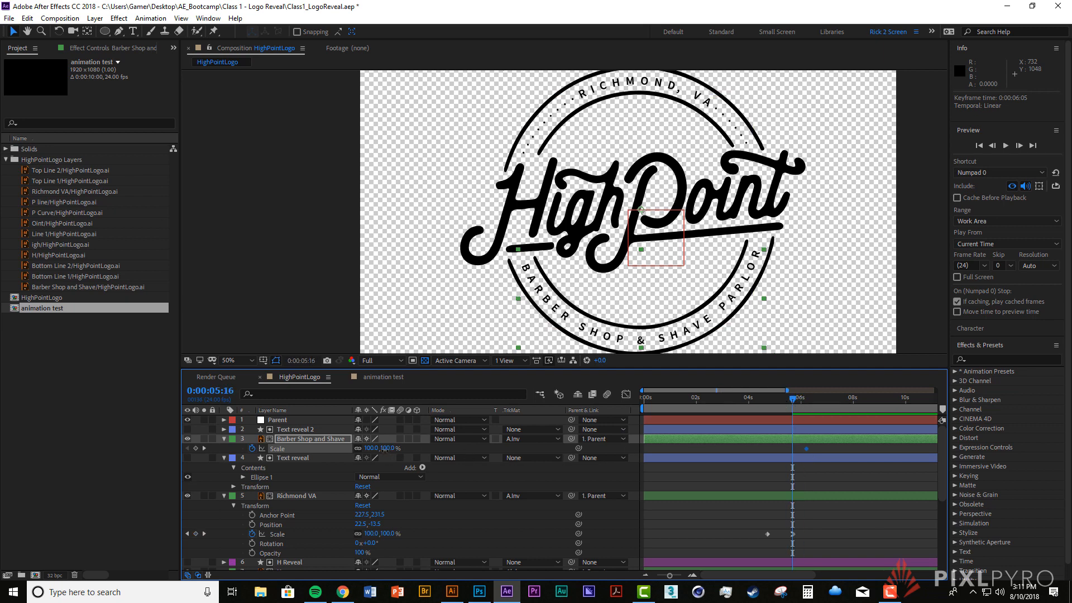
drag(389, 449, 376, 450)
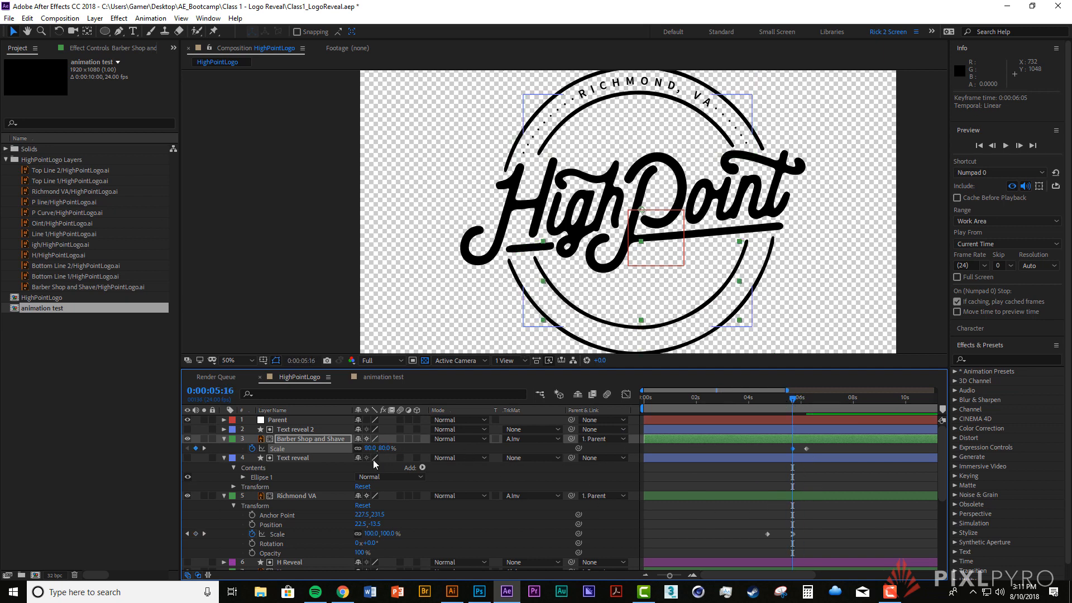
Step: Shape the Barber Shop and Shave scale's speed graph for a fast start and slow finish, extending its final keyframe to about 0:00:06:14
click(326, 449)
click(627, 395)
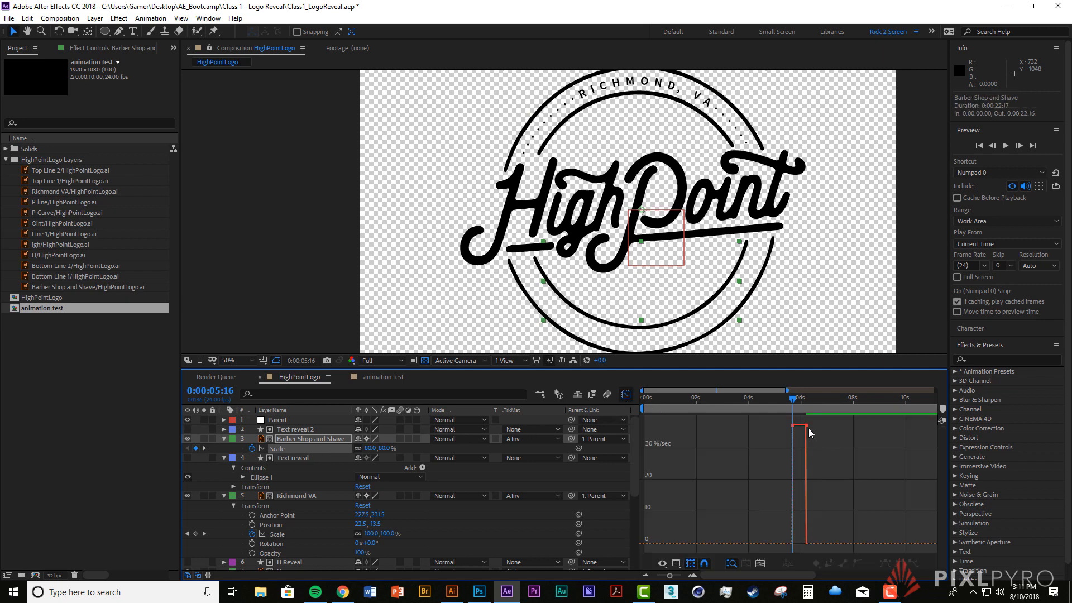
drag(807, 430, 804, 544)
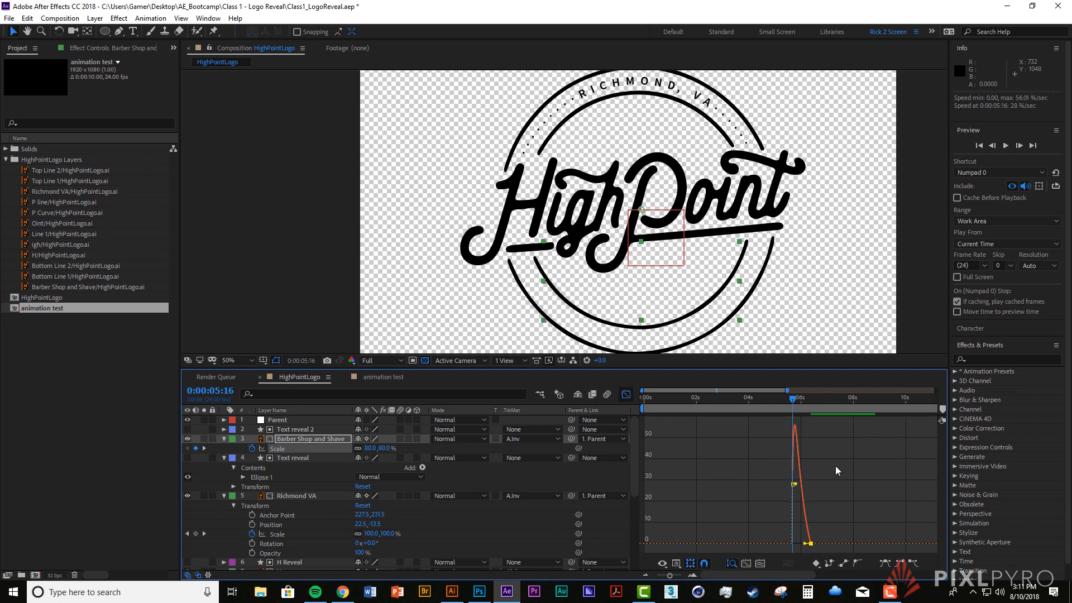
key(space)
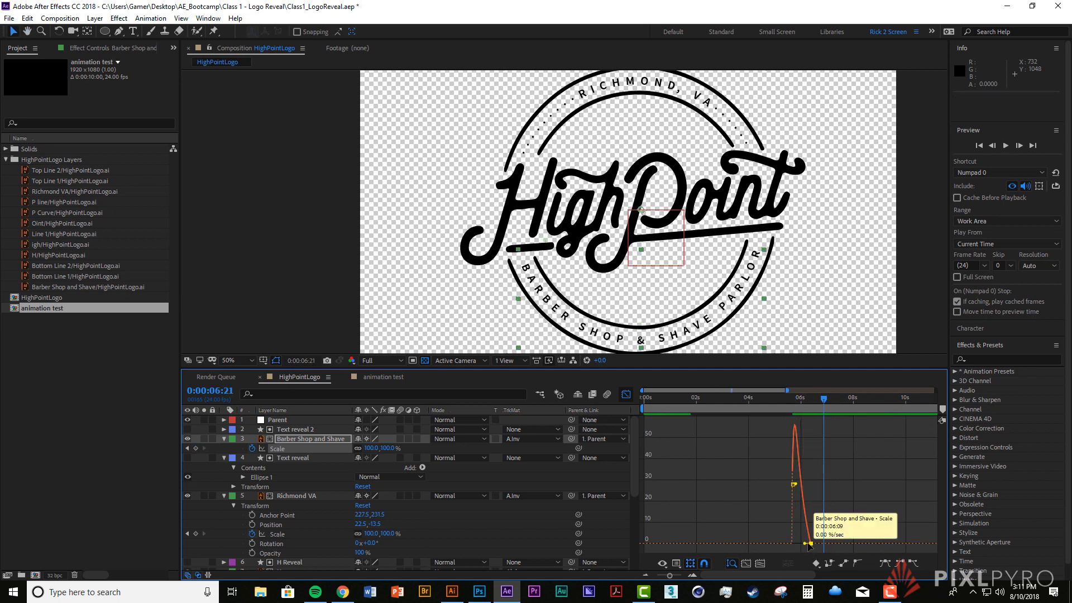
drag(809, 544, 816, 544)
Step: Preview the Barber Shop and Shave scale reveal from 0:00:05:08 and return to the layer-bar view of the timeline
click(784, 405)
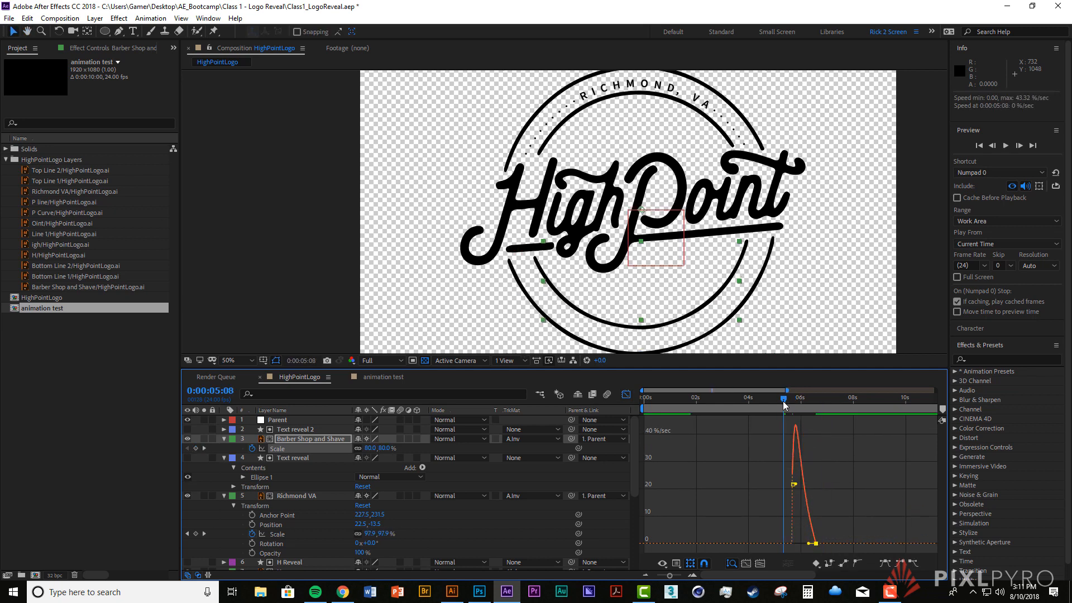
key(space)
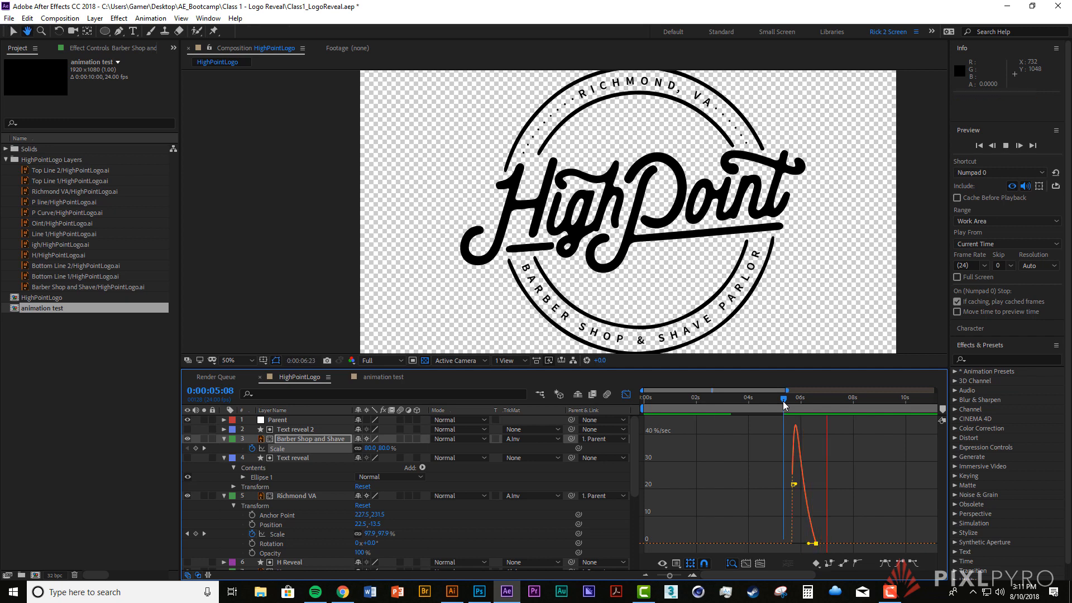
key(space)
click(626, 395)
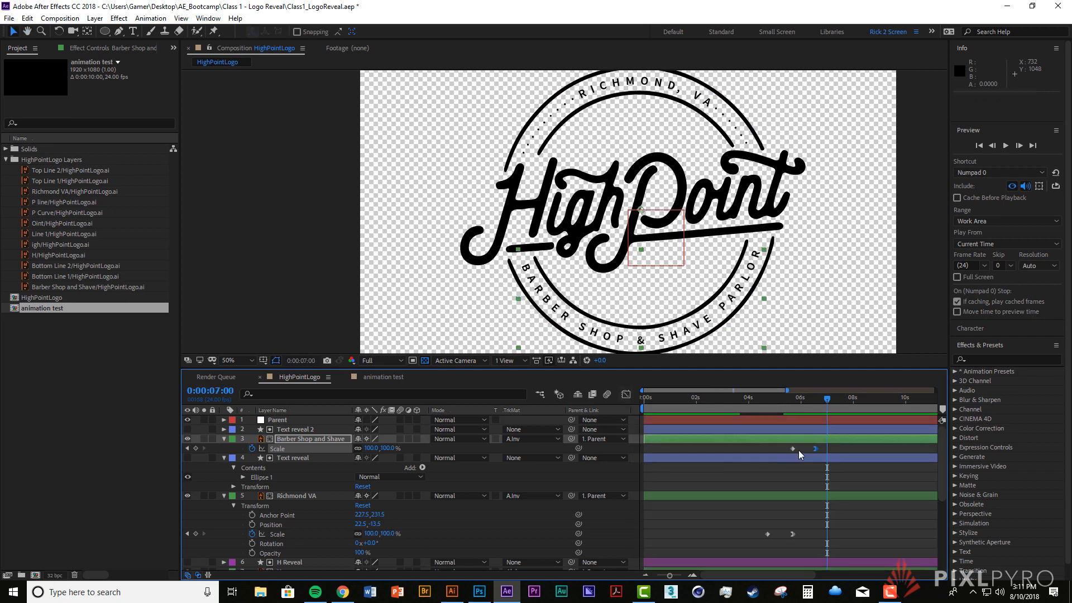
Step: Reveal individual transform properties of the Barber Shop and Shave layer, ending with Position, Scale and Rotation shown together
click(344, 440)
key(r)
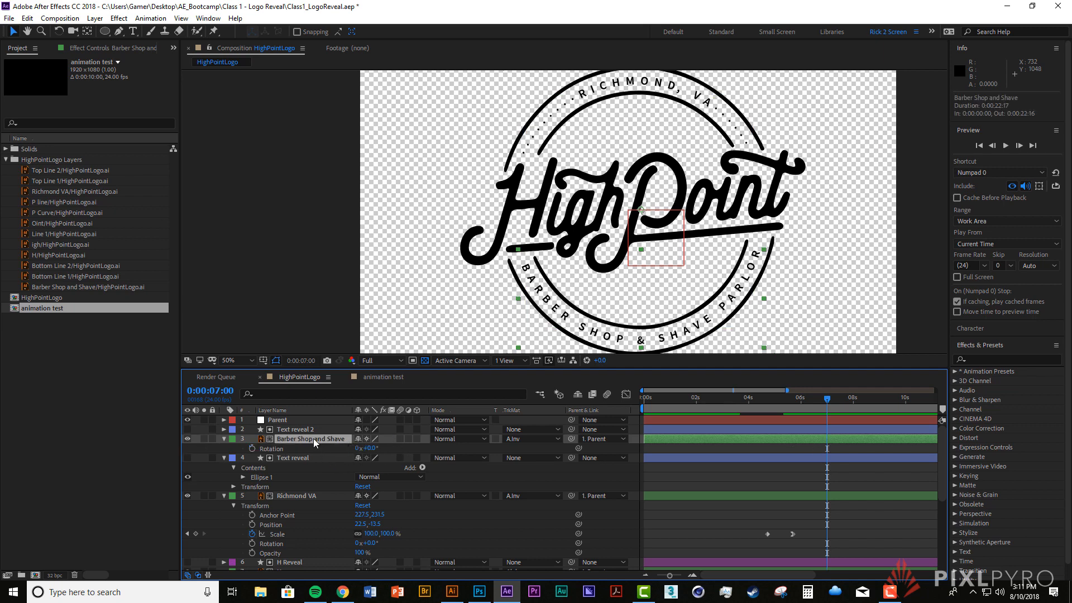
click(223, 439)
click(224, 438)
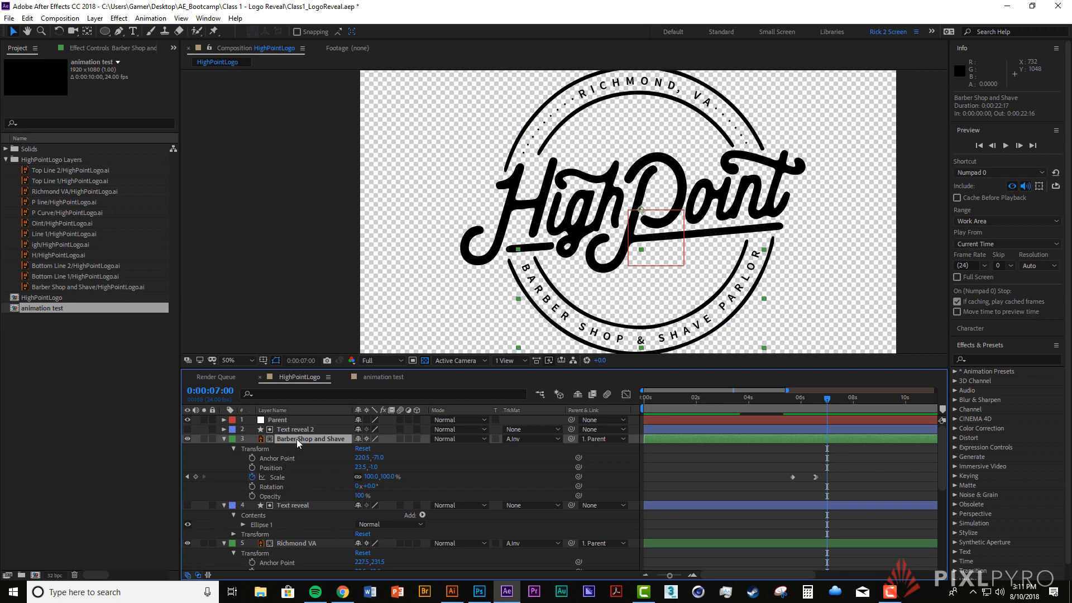
key(t)
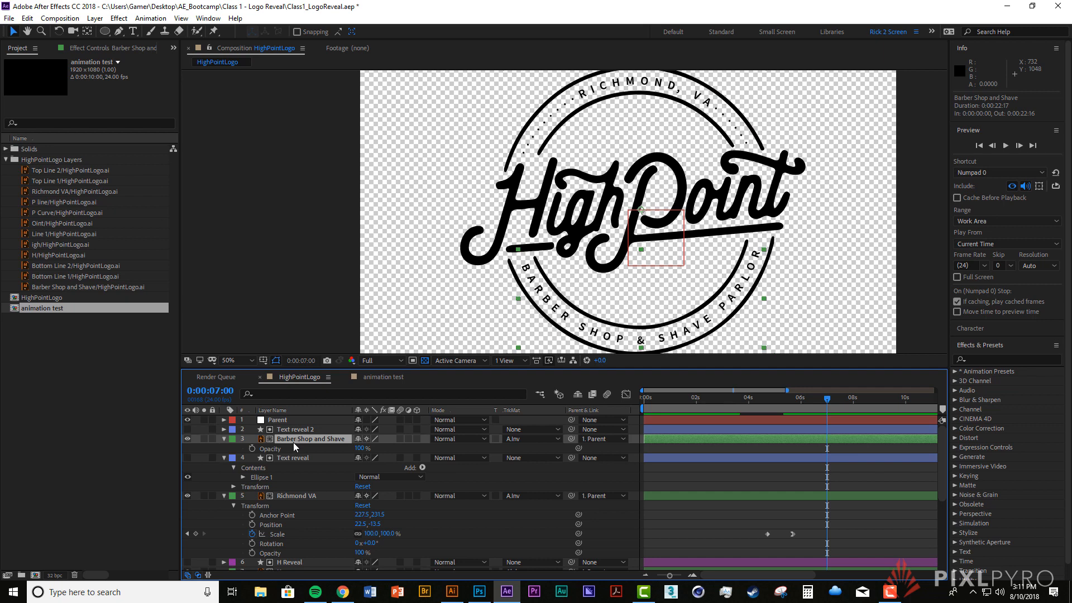
key(a)
key(p)
key(s)
key(r)
key(shift+s)
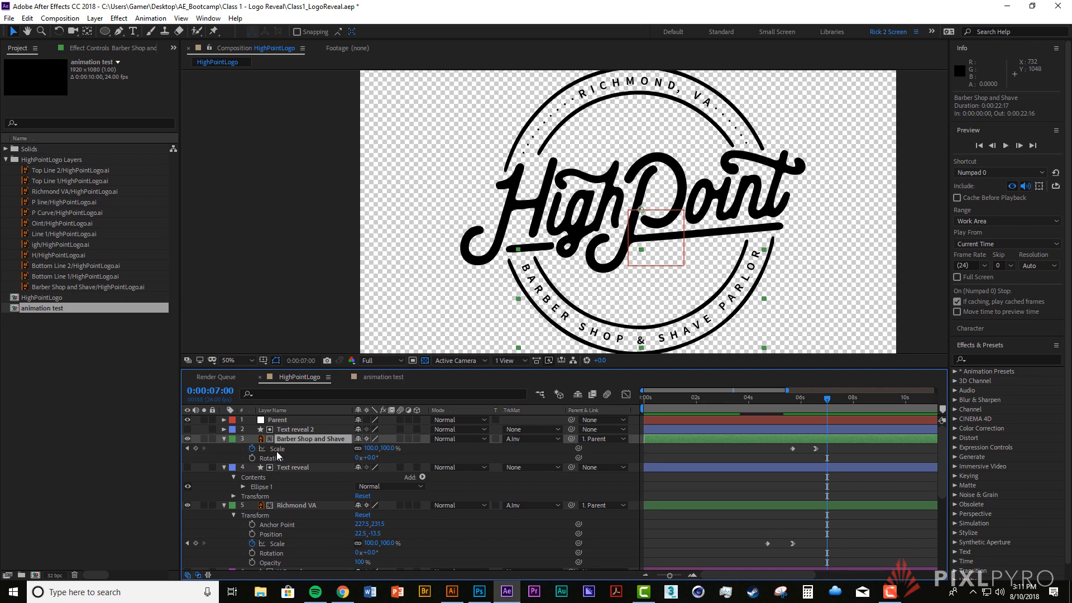
key(shift+p)
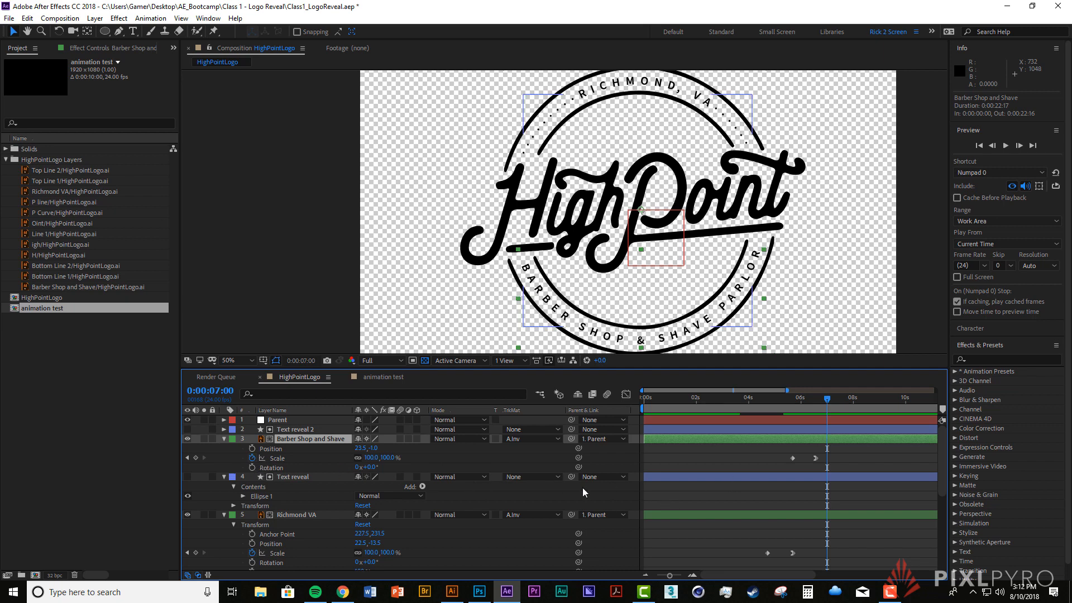
Step: Keyframe the Barber Shop and Shave layer's rotation from 8.8° at 0:00:06:00 to 0° at 0:00:06:08
click(251, 467)
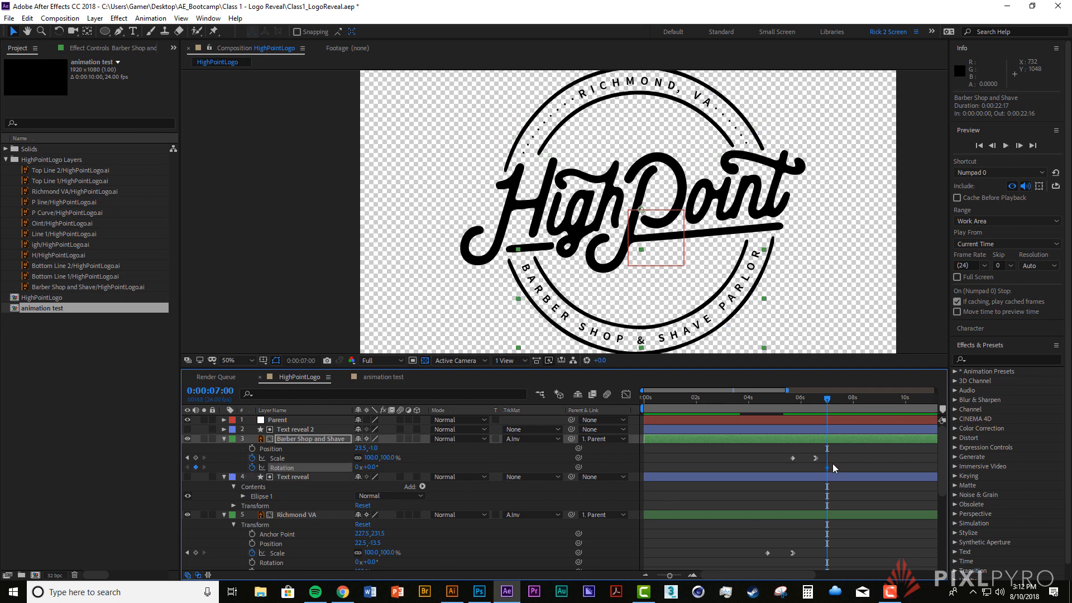
drag(825, 471, 812, 469)
drag(827, 399, 801, 403)
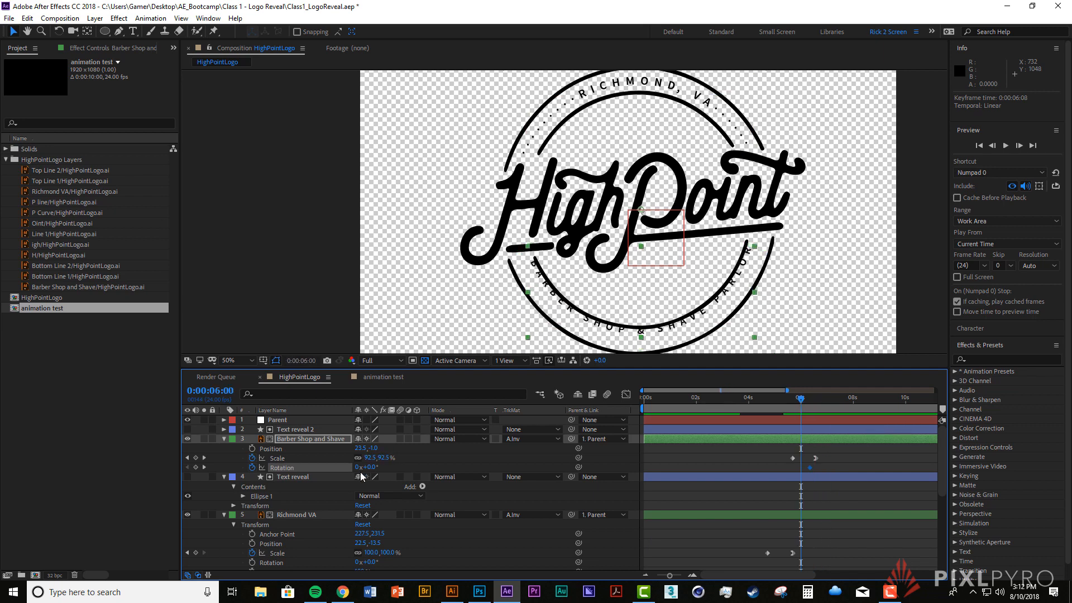
drag(368, 469, 441, 491)
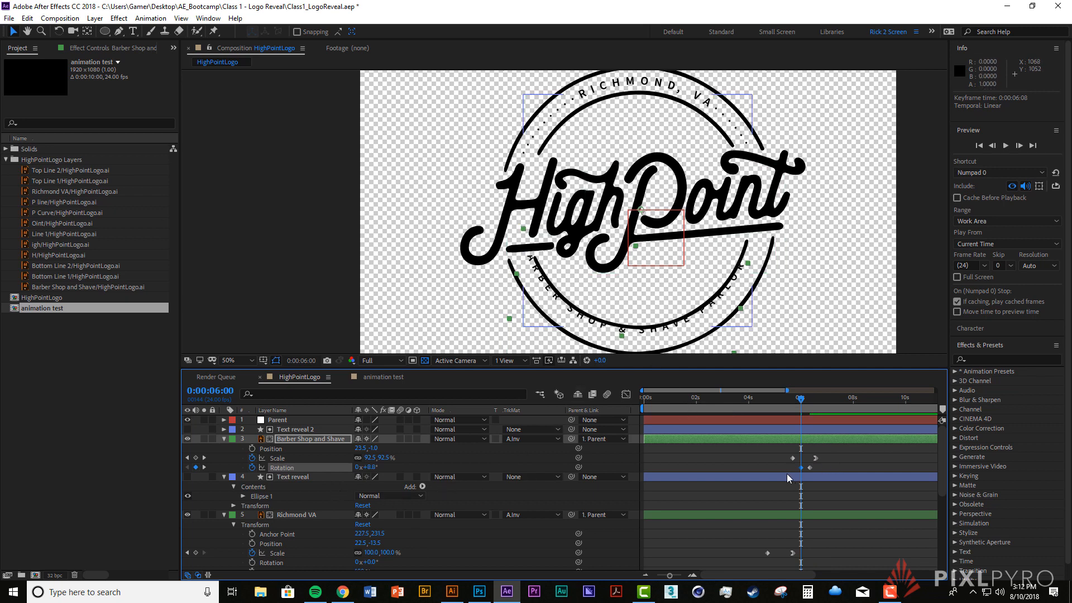
Step: Move the Barber Shop and Shave rotation's final keyframe to 0:00:06:14 and preview the motion from 0:00:05:20
key(space)
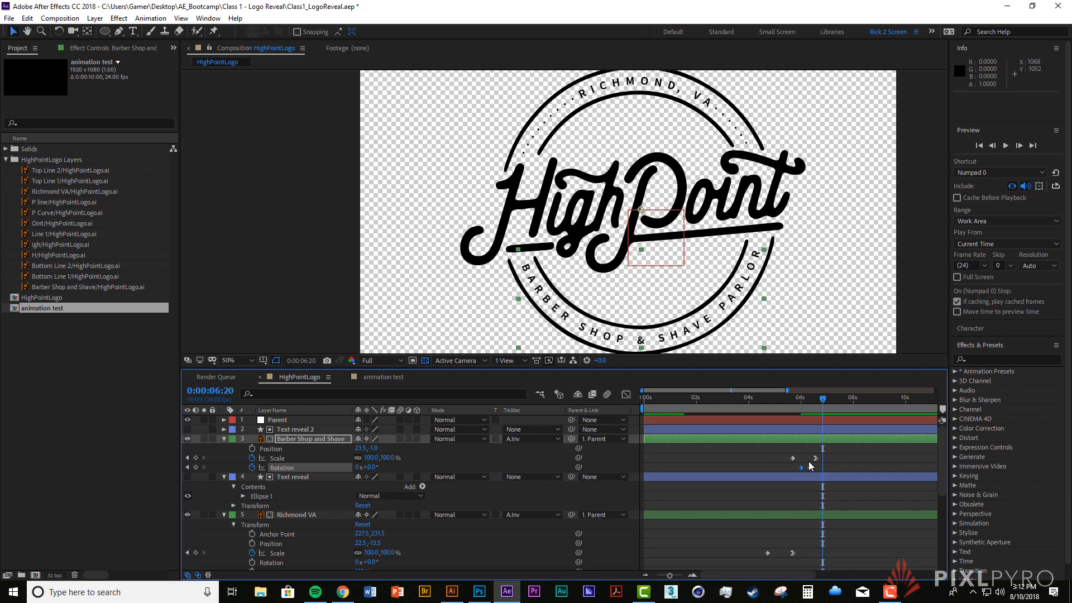
click(815, 467)
click(797, 404)
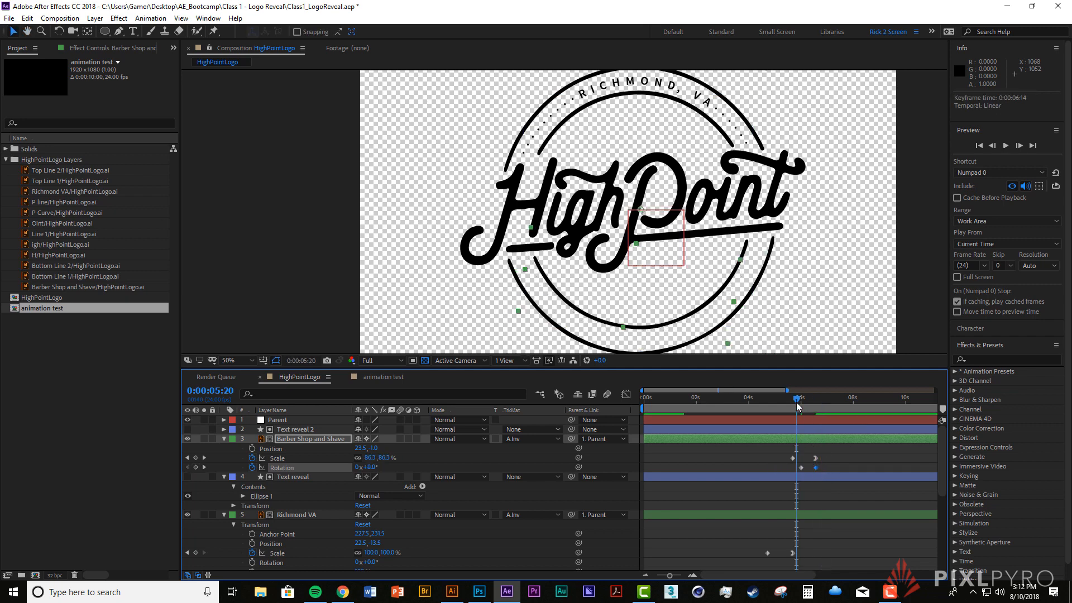
key(space)
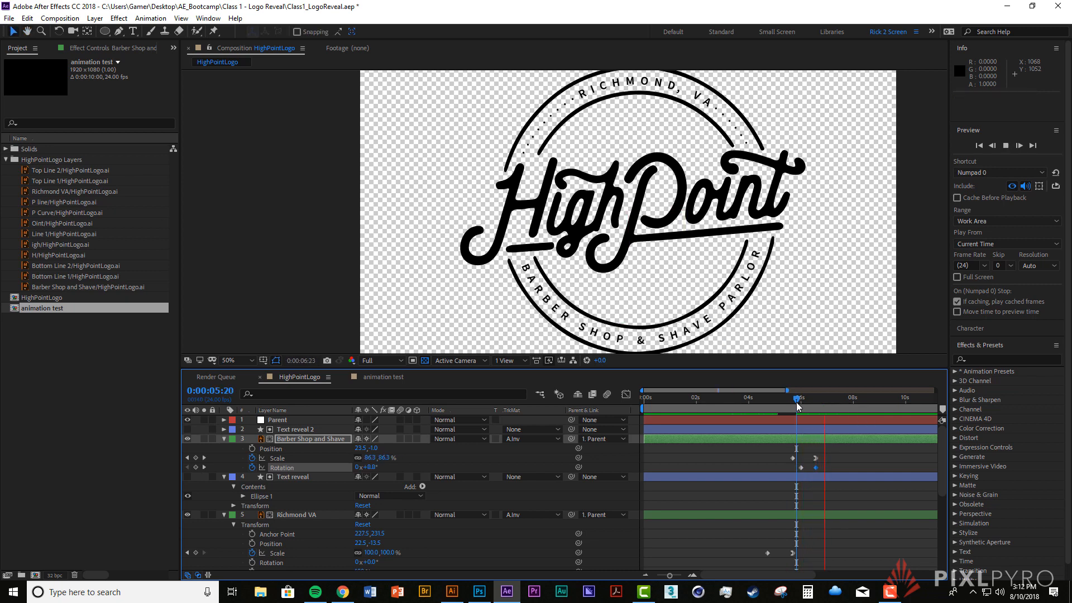
key(space)
key(space)
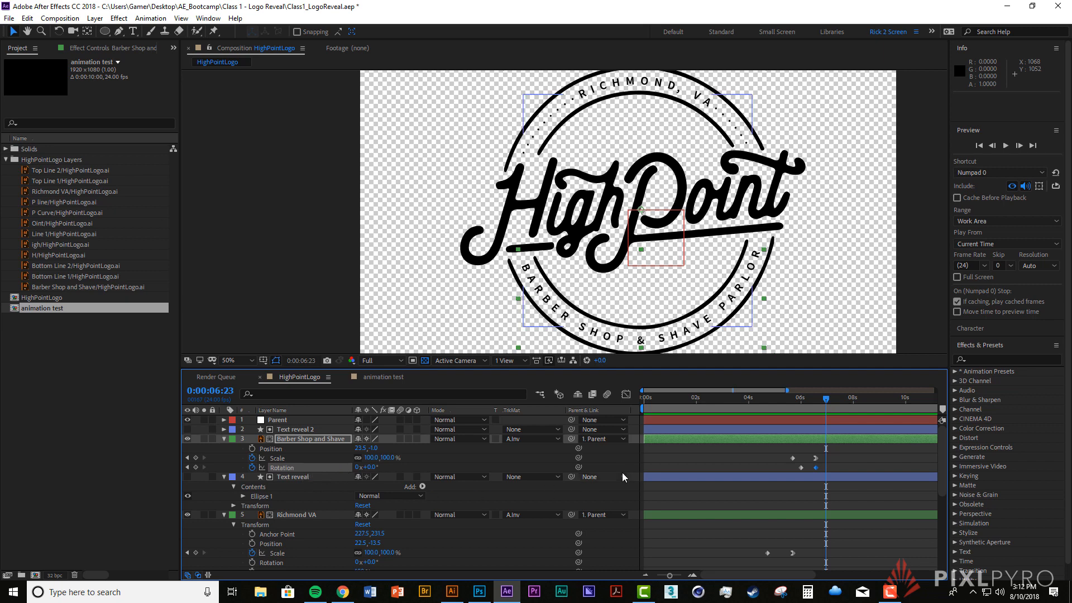
Step: Shape the Barber Shop and Shave rotation's speed graph to ease out slowly, with its final keyframe at about 0:00:06:23
click(308, 466)
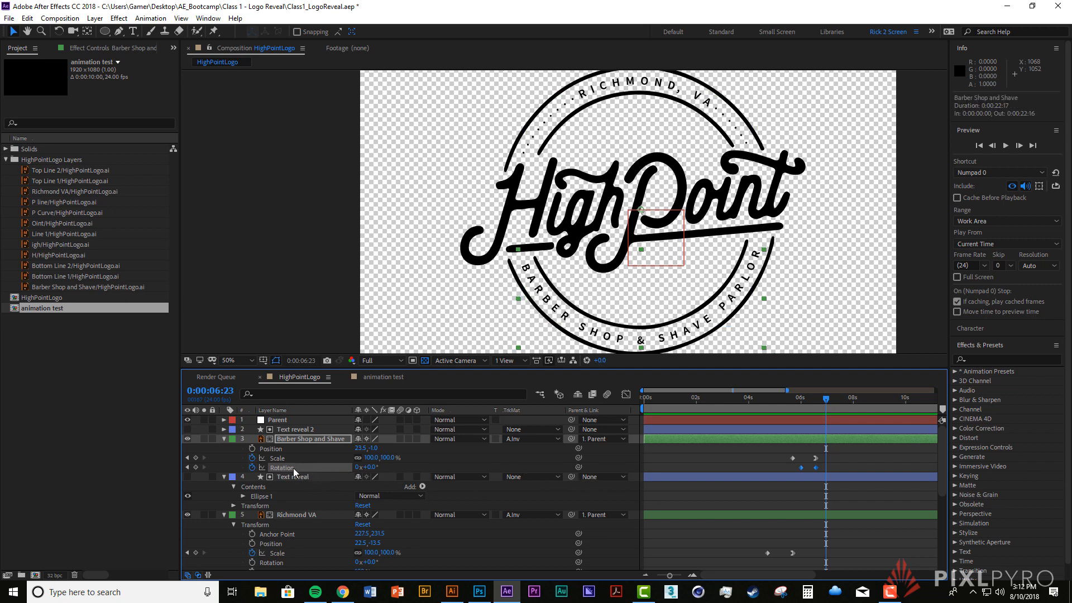
click(626, 394)
drag(817, 542, 819, 425)
Step: Preview the eased rotation from 0:00:05:22 and again from 0:00:05:17, then return to the layer-bar view
key(space)
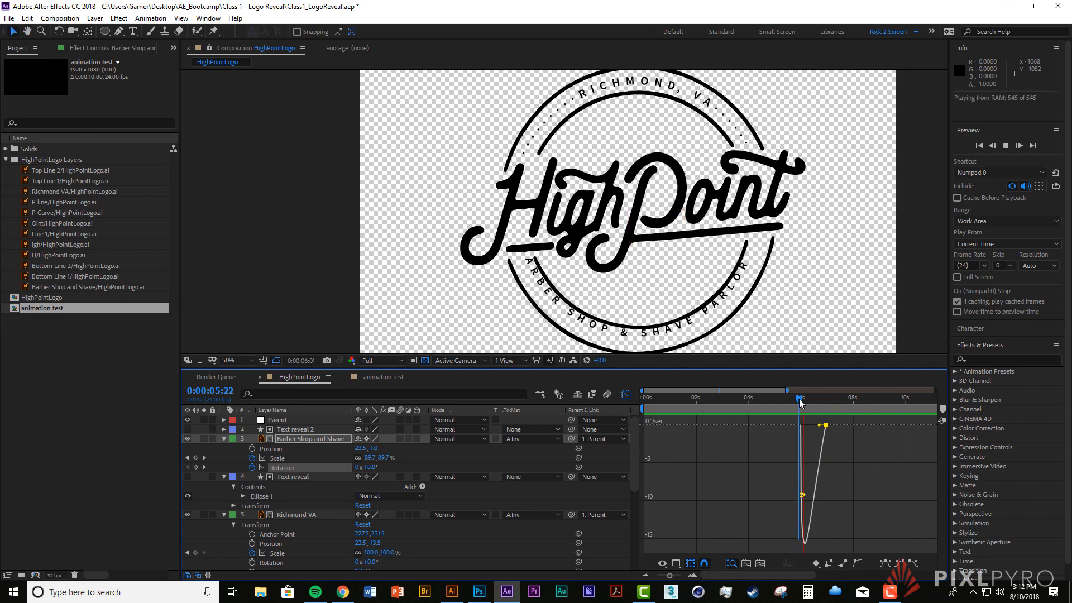
key(space)
click(793, 398)
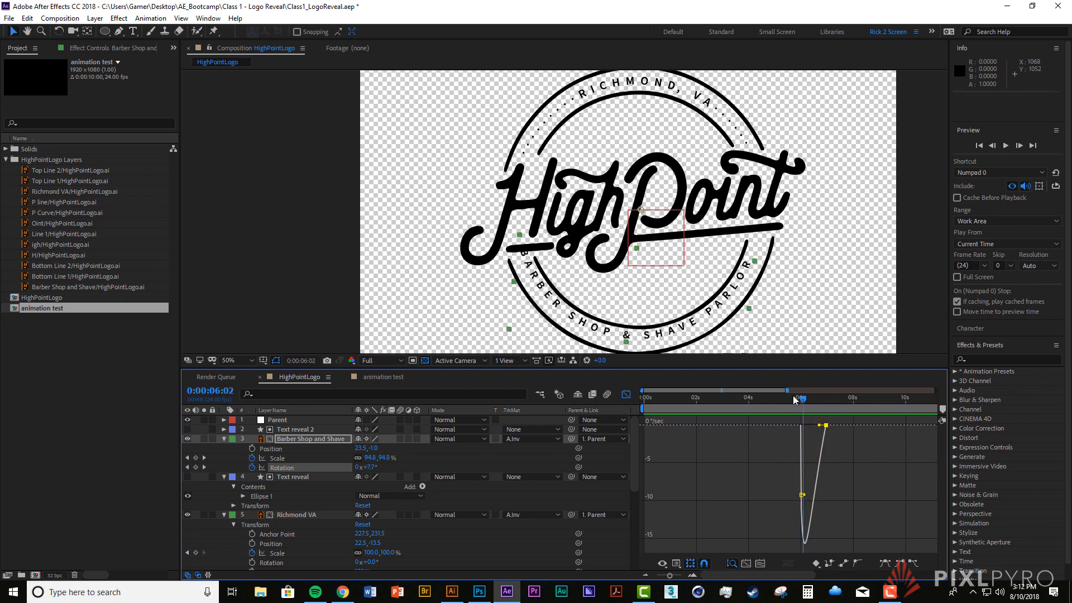
key(space)
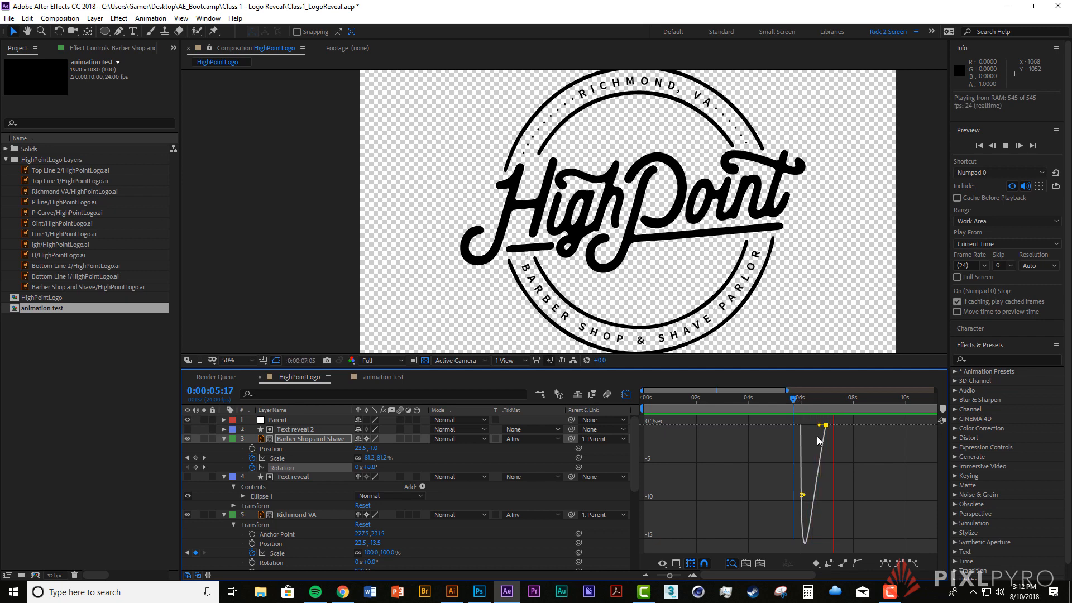
key(space)
click(627, 395)
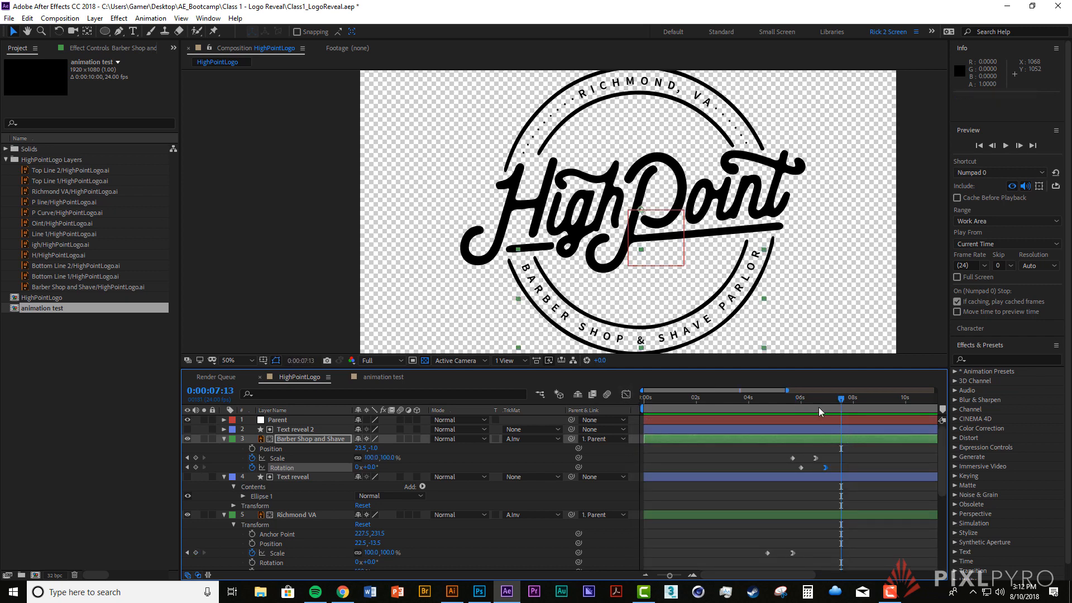
Step: Pull the Barber Shop and Shave rotation's final keyframe back to about 0:00:06:15 and preview from 0:00:05:13
drag(826, 467, 817, 468)
click(790, 407)
key(space)
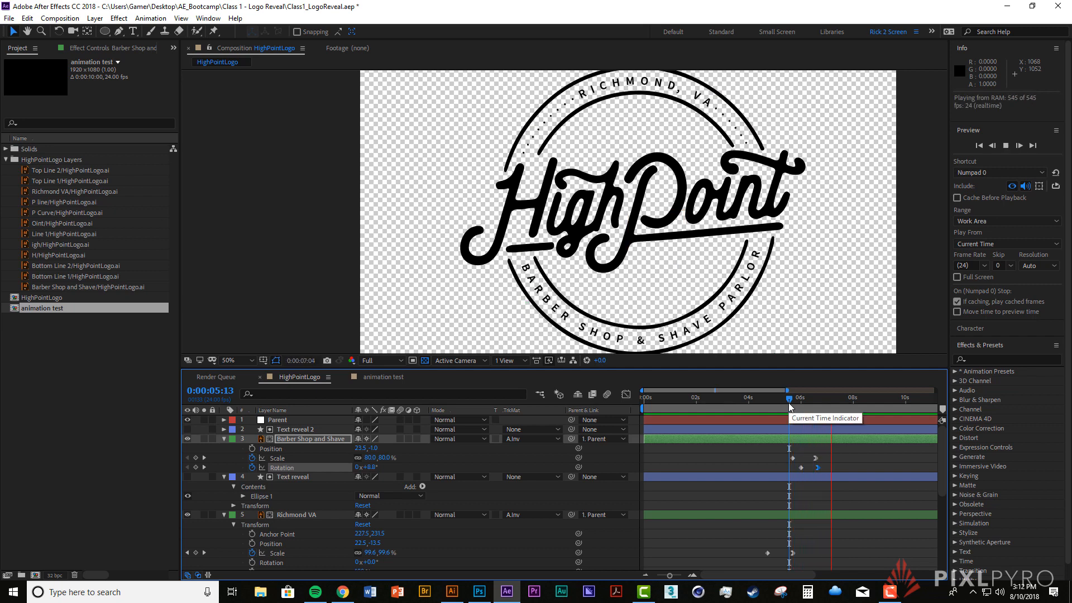
key(space)
Step: Move the Barber Shop and Shave rotation's first keyframe to about 0:00:05:22 and preview the combined scale and rotation reveal
drag(801, 469, 798, 470)
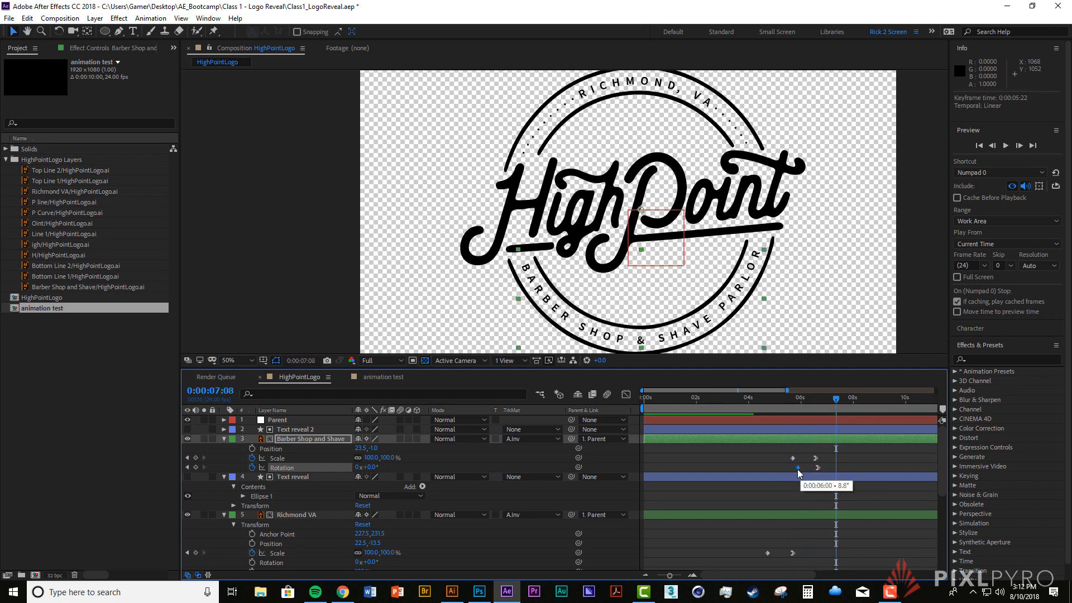
click(789, 403)
key(space)
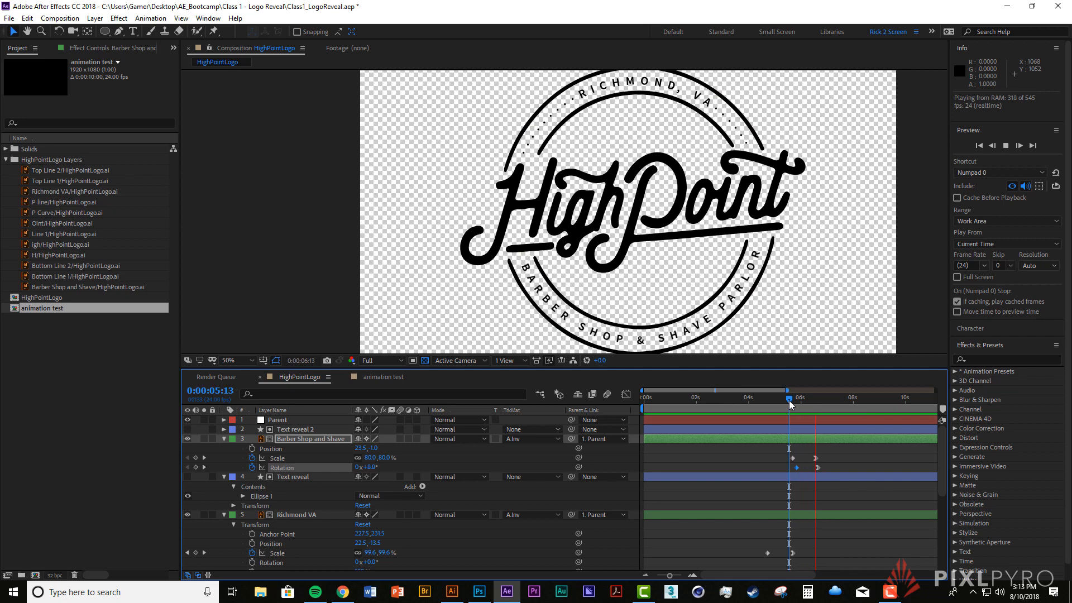
key(space)
click(794, 401)
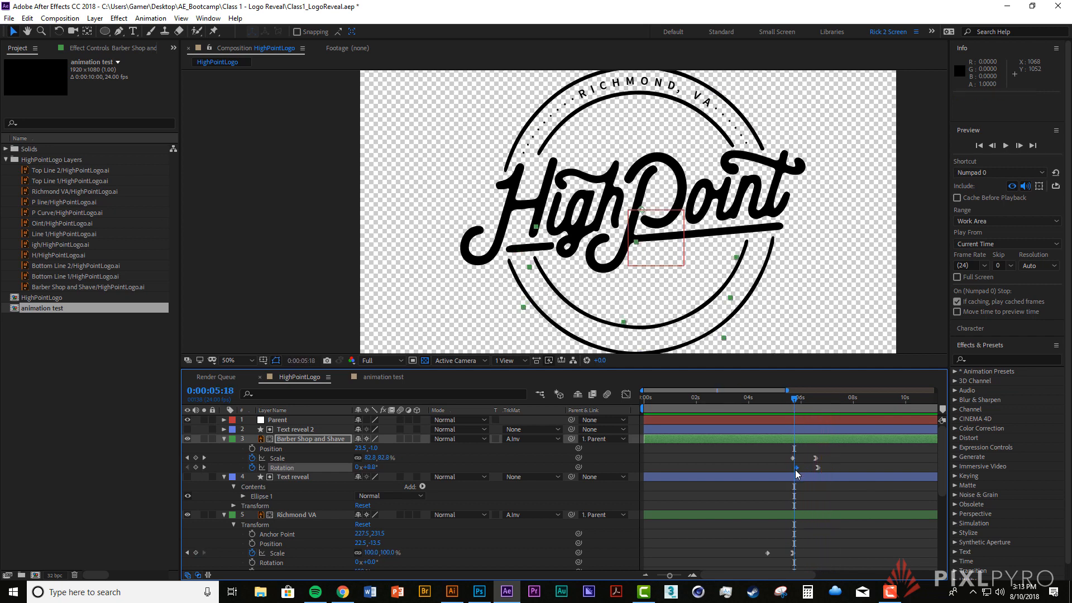
key(space)
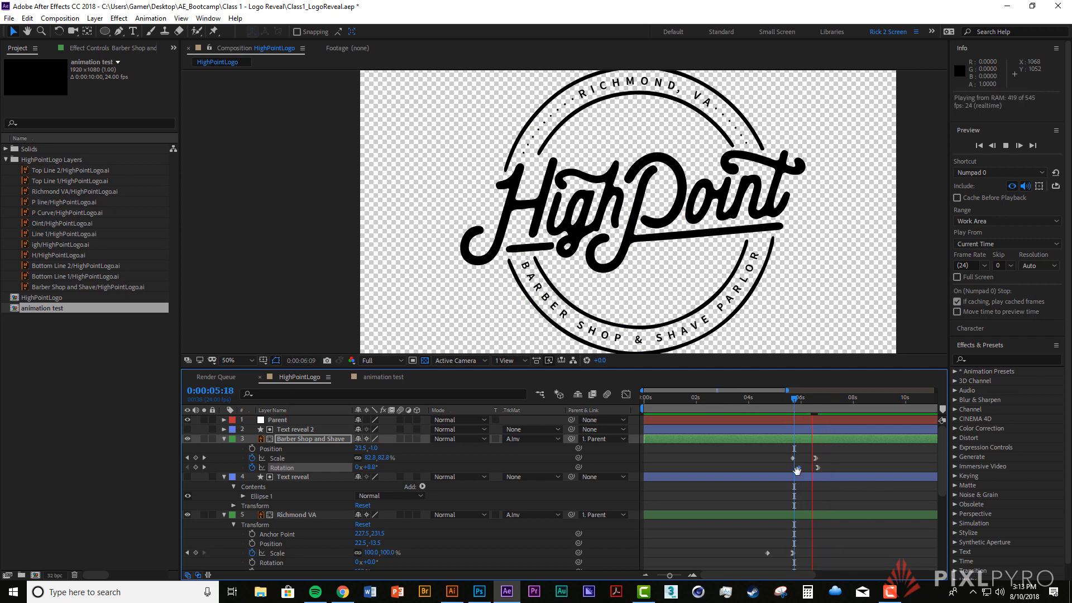
key(space)
click(789, 399)
key(space)
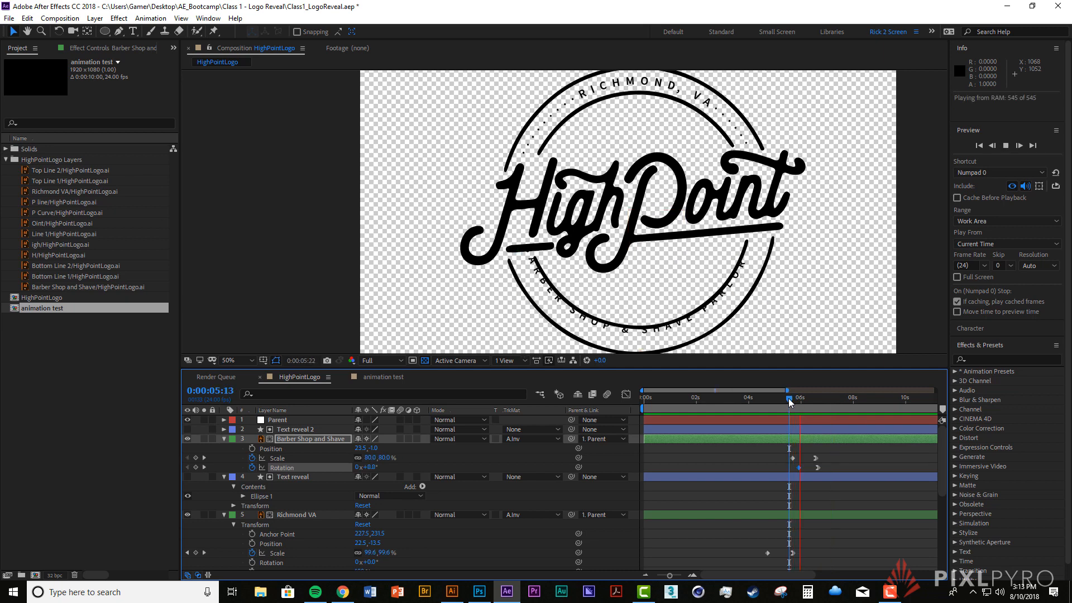
key(space)
Step: Add a 0° rotation keyframe to the Richmond VA layer and place it at about 0:00:05:15
click(807, 400)
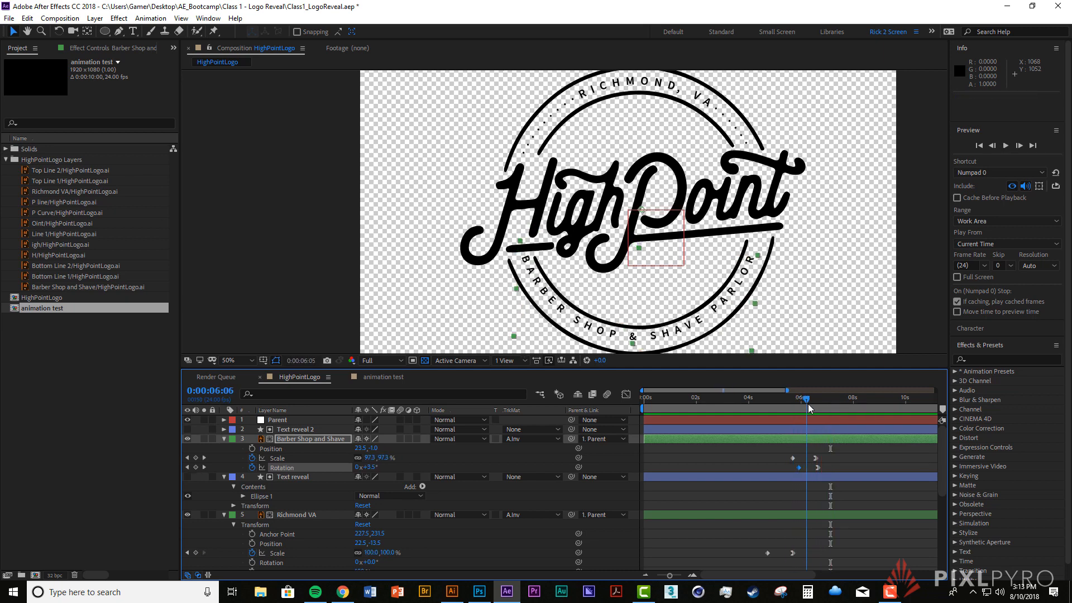
drag(809, 404, 812, 404)
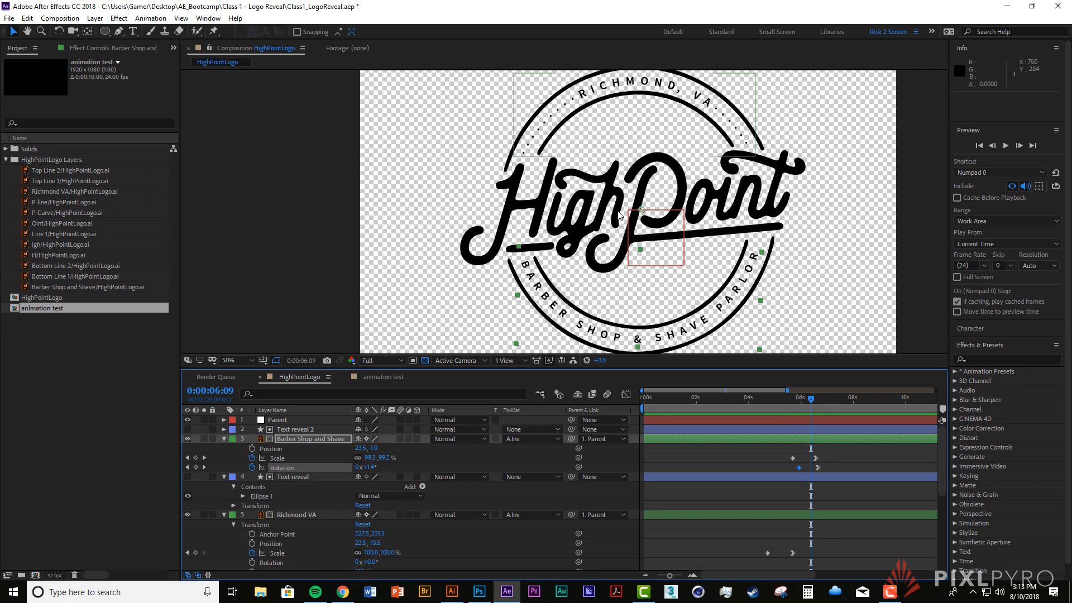
click(306, 515)
scroll(313, 539, down, 1)
click(251, 534)
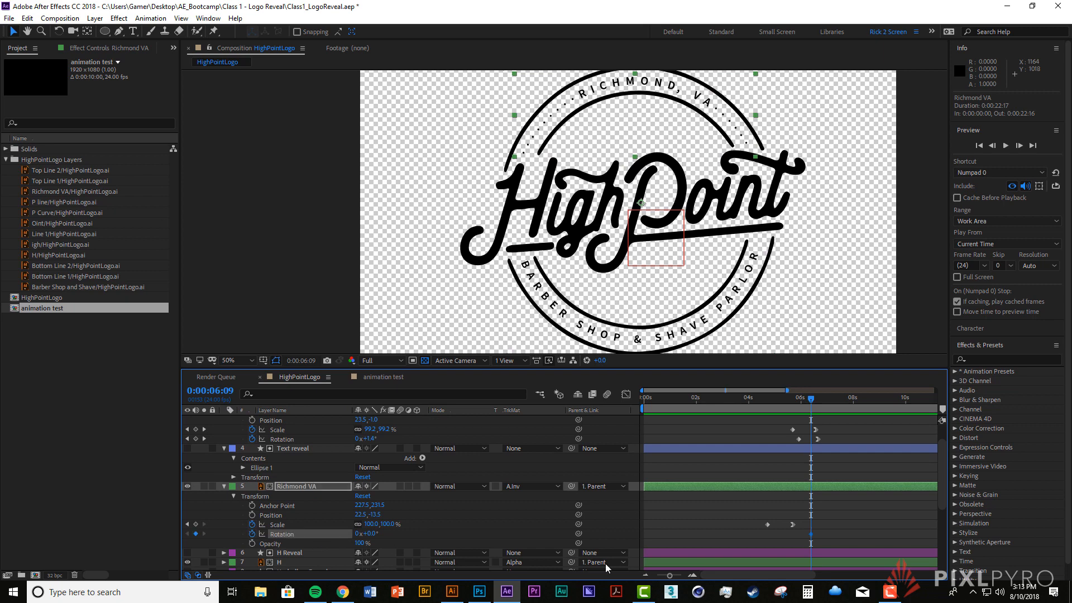
drag(812, 534, 791, 535)
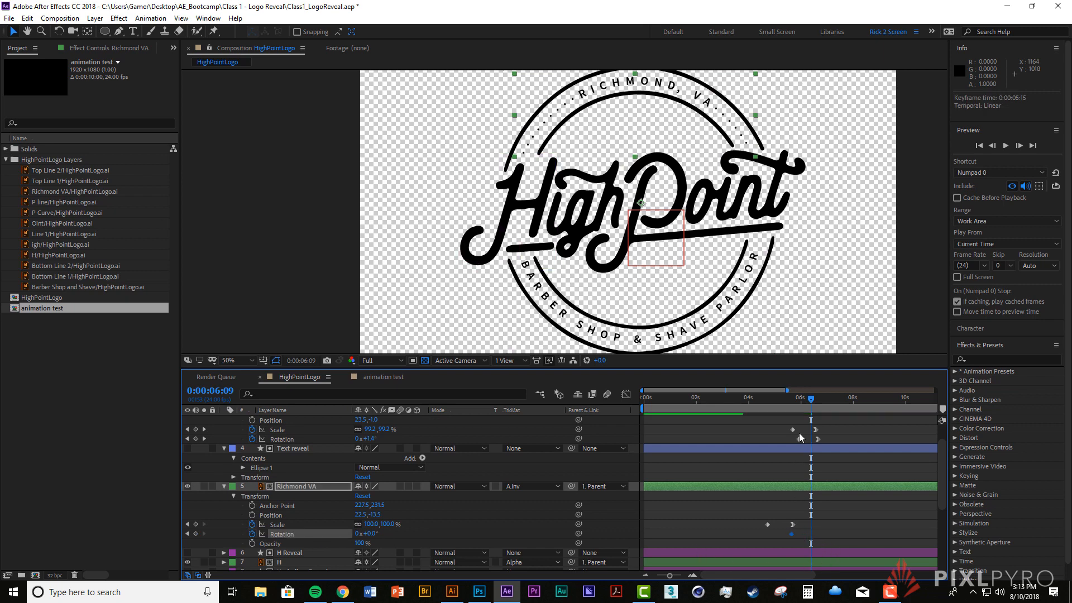
Step: Set the Richmond VA rotation to 6.3° at 0:00:05:05 and shape its speed graph to ease into the final keyframe
drag(804, 400, 773, 406)
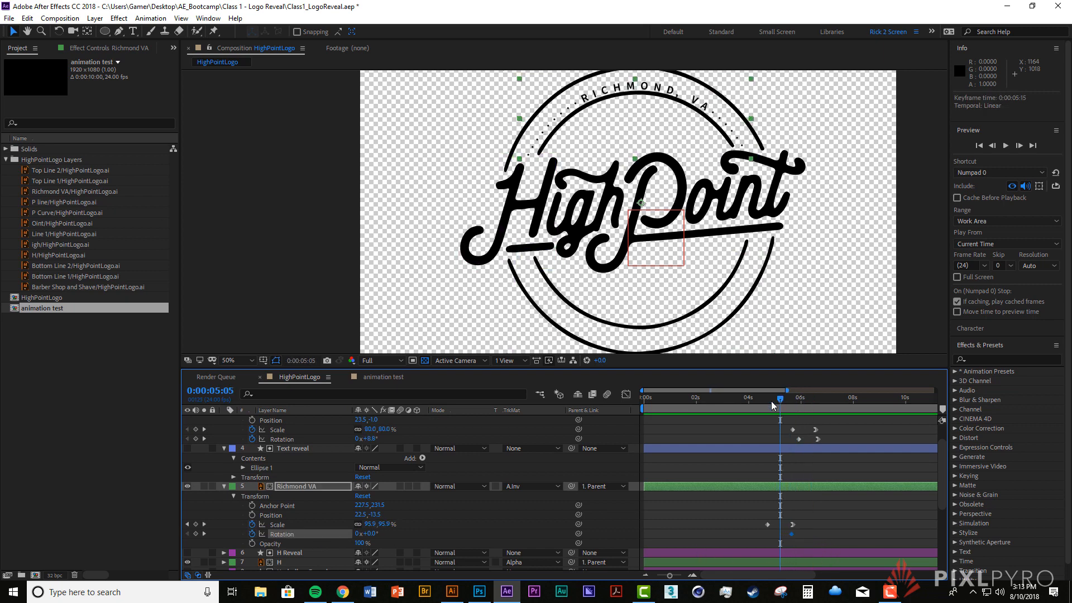
drag(369, 536, 413, 550)
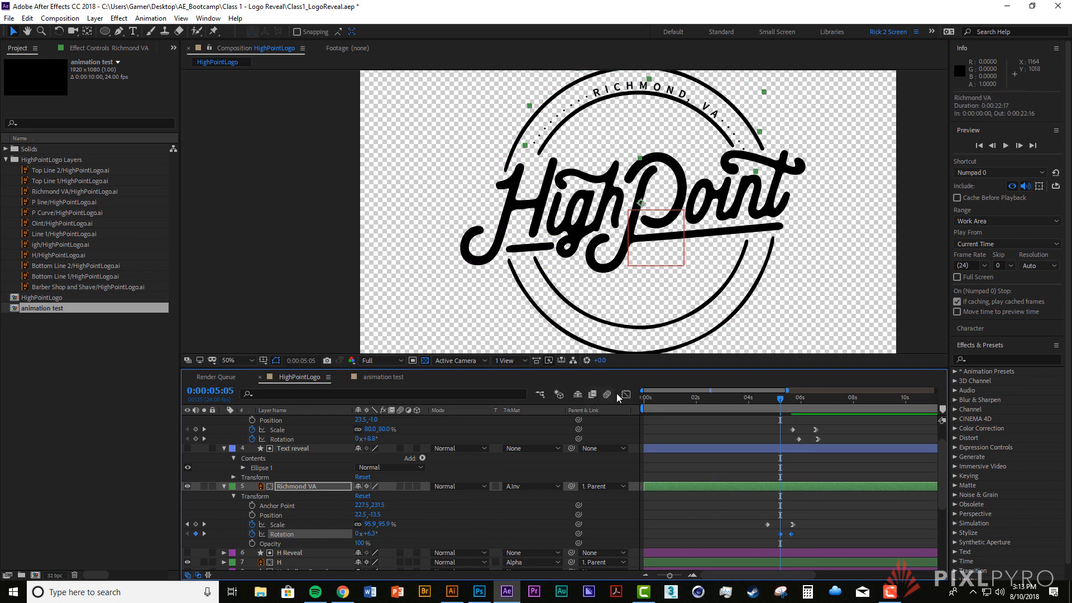
click(626, 394)
drag(791, 544, 767, 398)
click(627, 395)
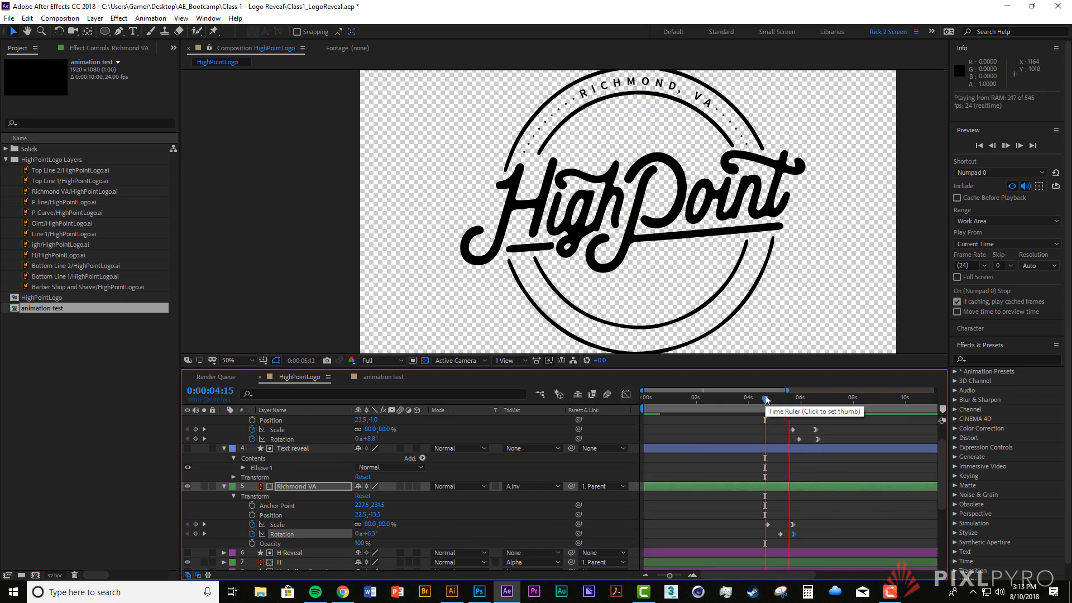
key(space)
Step: Move the Richmond VA rotation keyframes earlier so the last falls at 0:00:05:13, and preview from 0:00:04:12
mouse_move(781, 533)
mouse_down()
mouse_move(771, 535)
mouse_move(789, 532)
mouse_up()
click(761, 399)
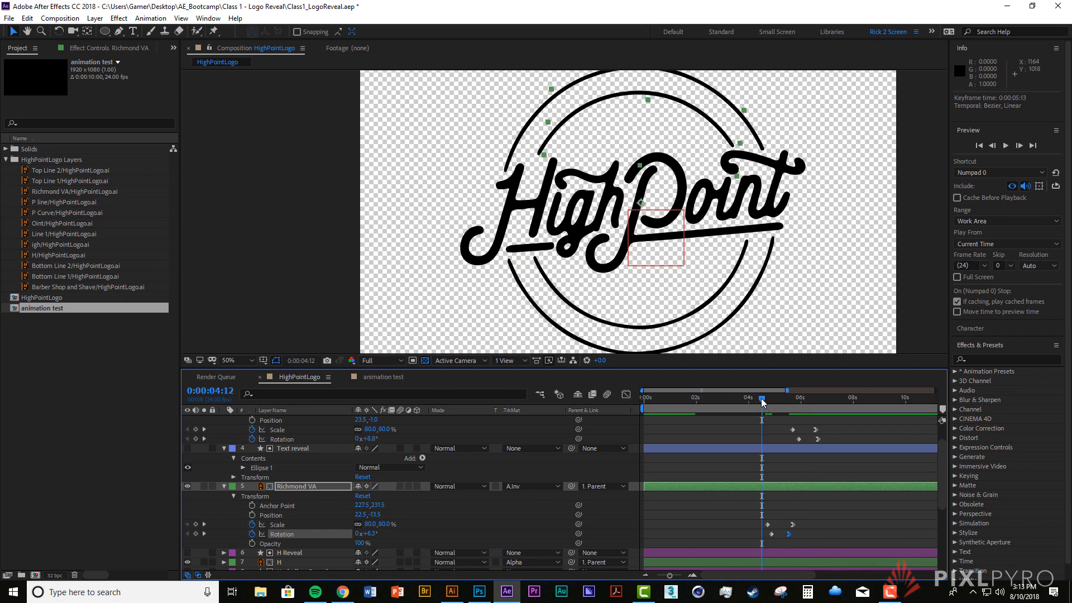
key(space)
key(space)
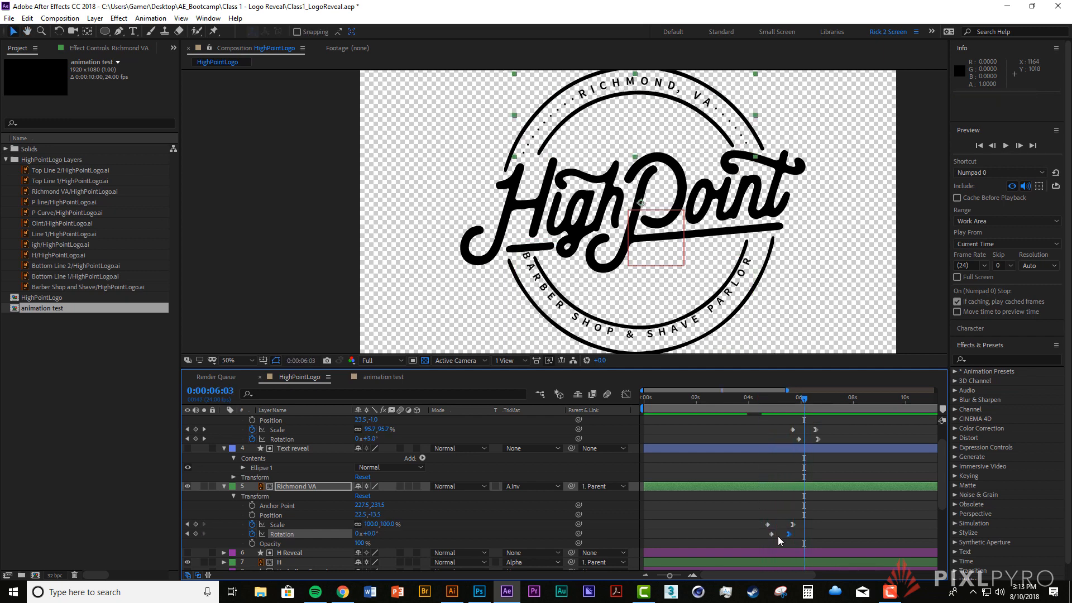
Step: Shift both Richmond VA rotation keyframes slightly later so the last falls at 0:00:05:15, and preview the reveal
drag(772, 535, 791, 534)
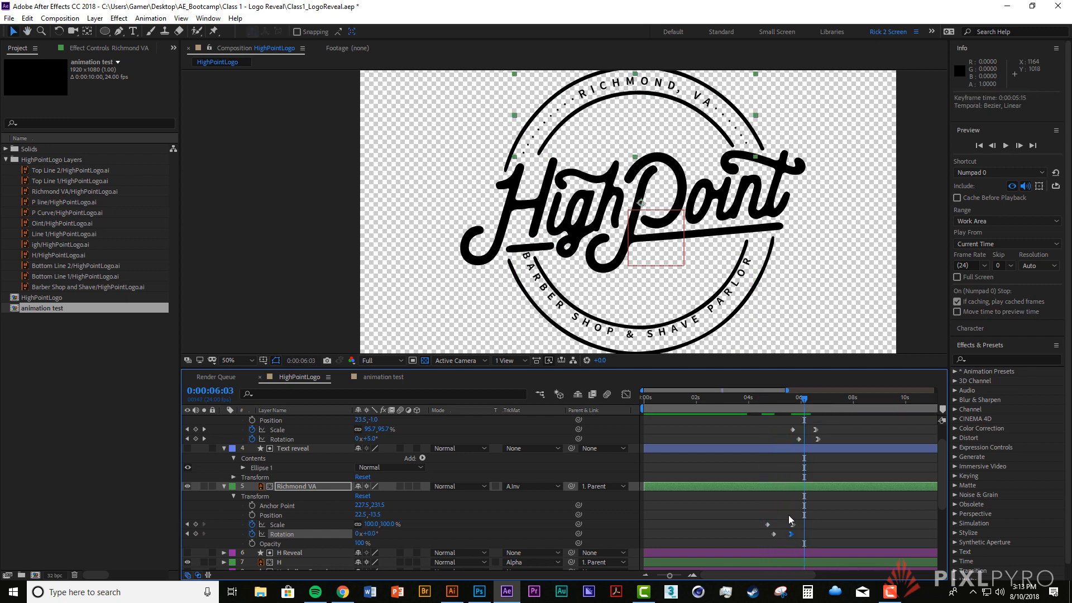
click(767, 400)
key(space)
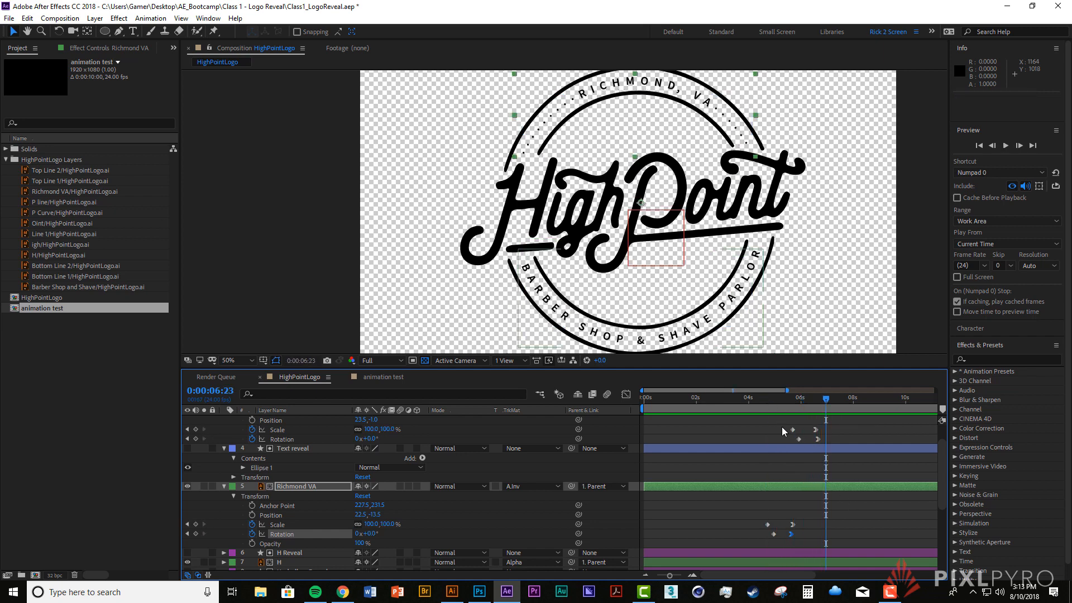
Step: Shift Barber Shop and Shave's scale and rotation keyframes earlier together, ending at 0:00:06:03, and preview from 0:00:04:13
drag(782, 427, 804, 438)
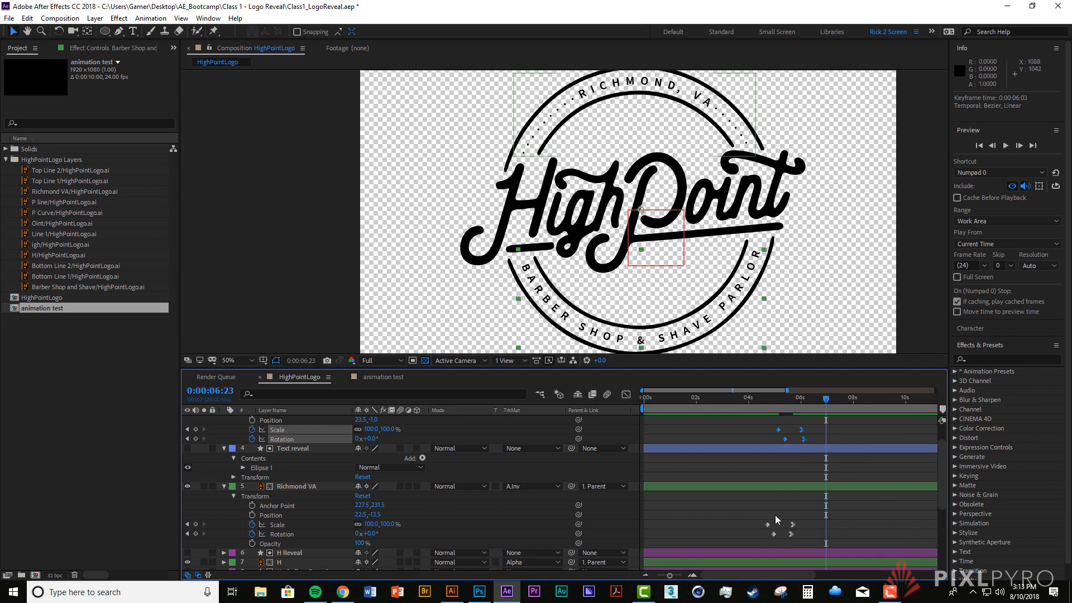
click(763, 399)
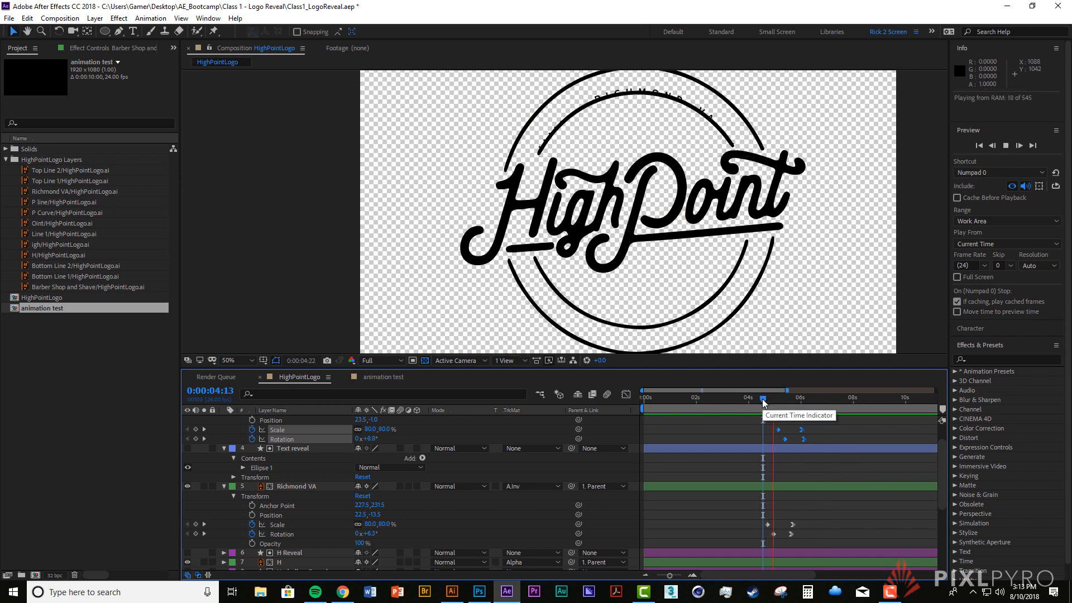
key(space)
key(space)
Step: Move Barber Shop and Shave's scale and rotation keyframes earlier, ending at about 0:00:05:18, and preview from 0:00:04:21, 04:09 and 04:05
drag(804, 439, 796, 439)
click(813, 436)
click(772, 404)
key(space)
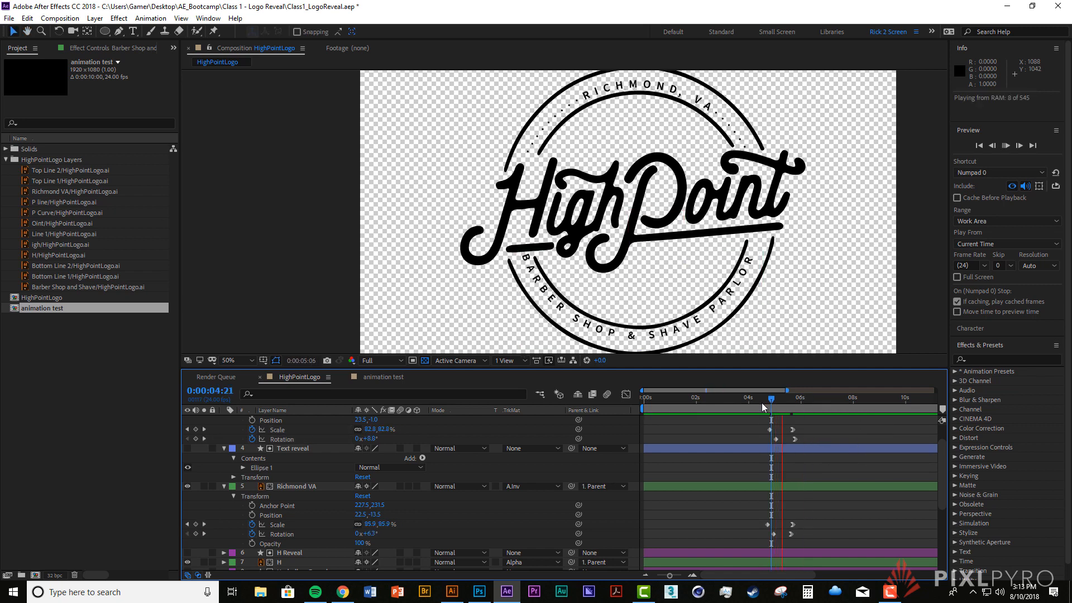
click(759, 401)
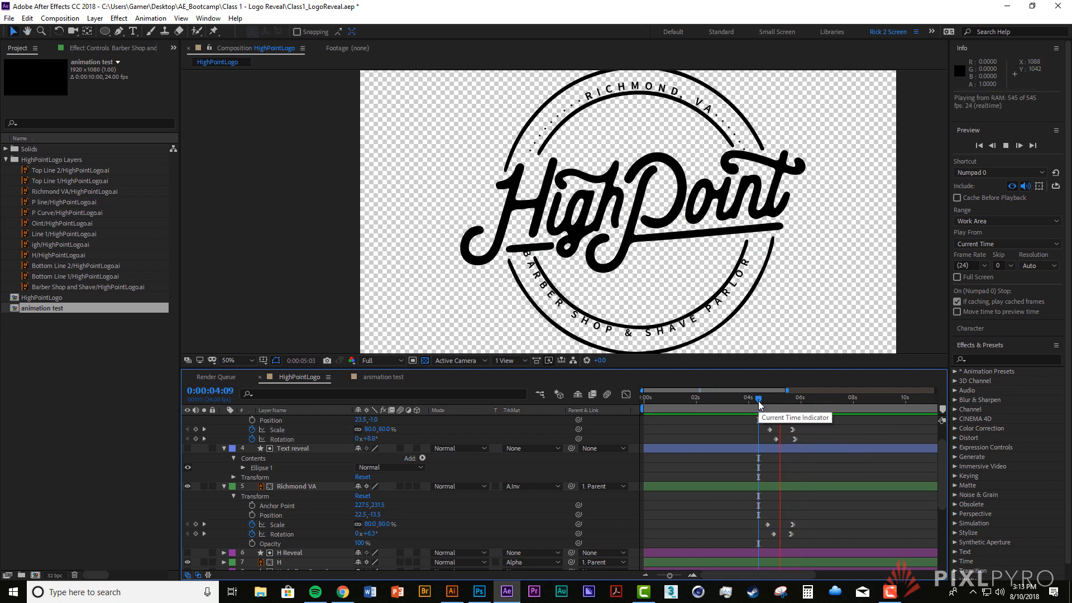
click(755, 400)
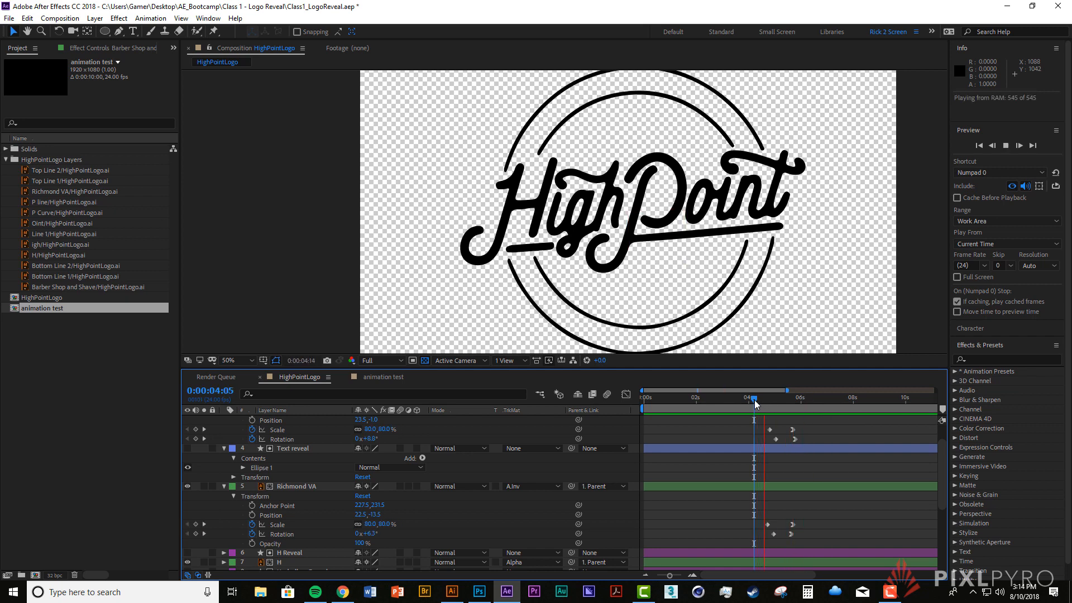
key(space)
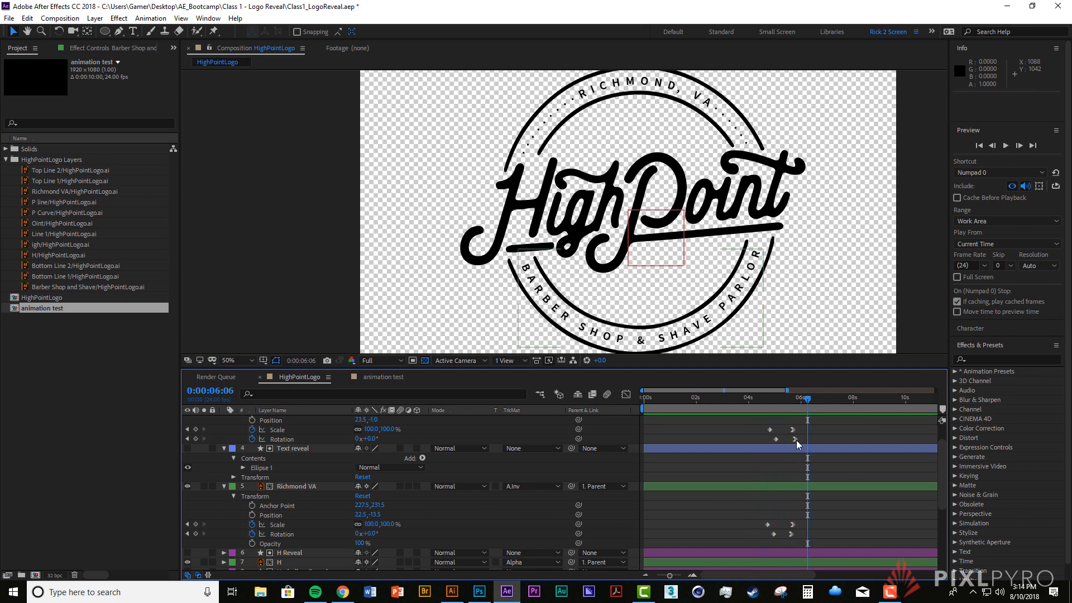
Step: Nudge Barber Shop and Shave's scale and rotation keyframes a few frames later, preview from 0:00:04:10, and save the project
mouse_move(760, 425)
mouse_down()
mouse_move(803, 441)
mouse_move(760, 407)
mouse_up()
click(806, 438)
key(space)
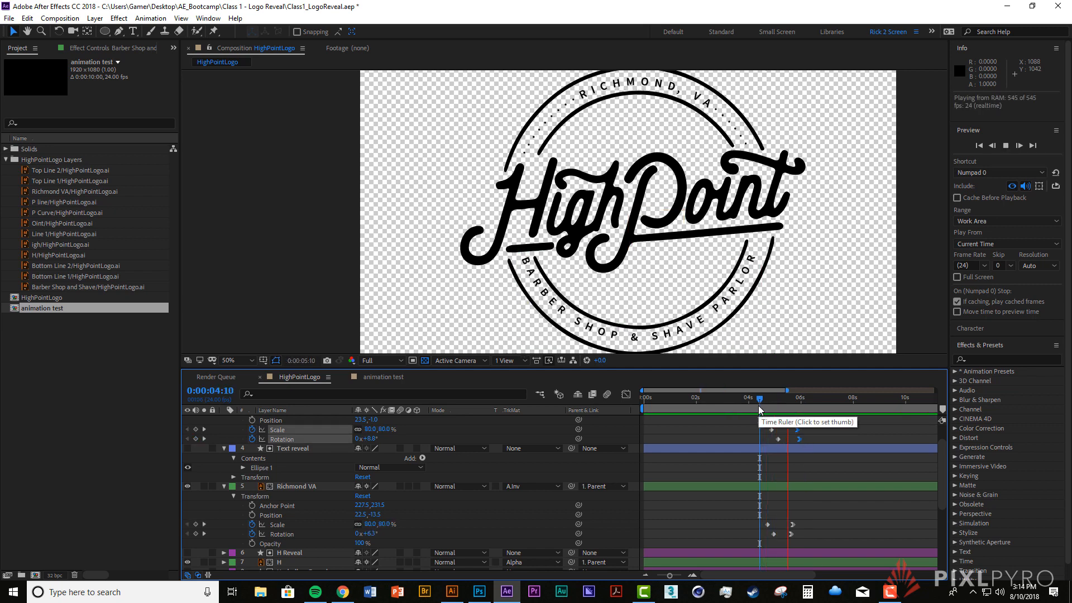
key(space)
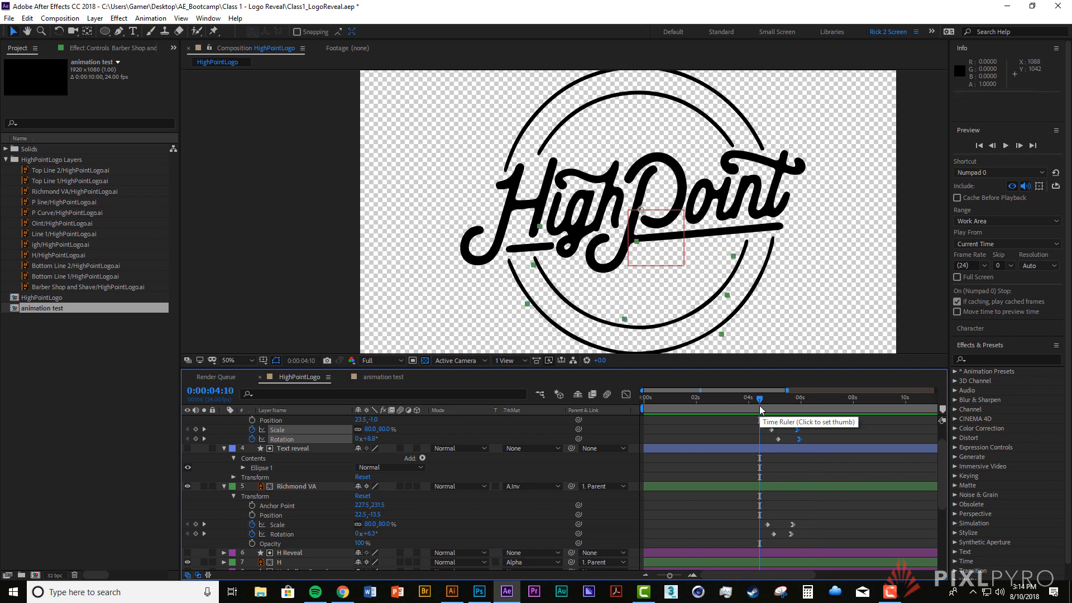
key(space)
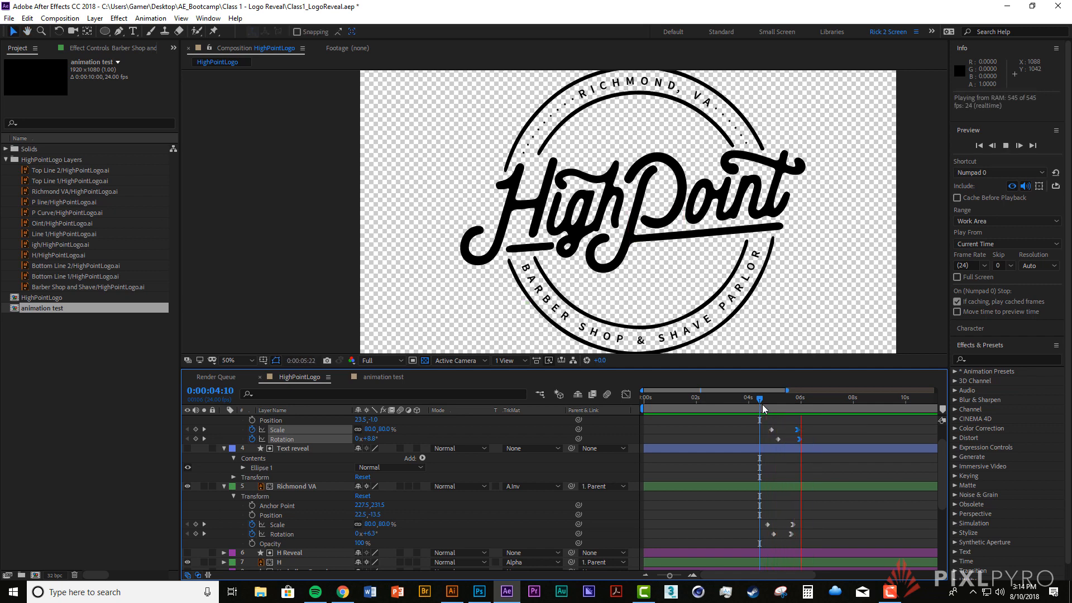
key(space)
click(753, 437)
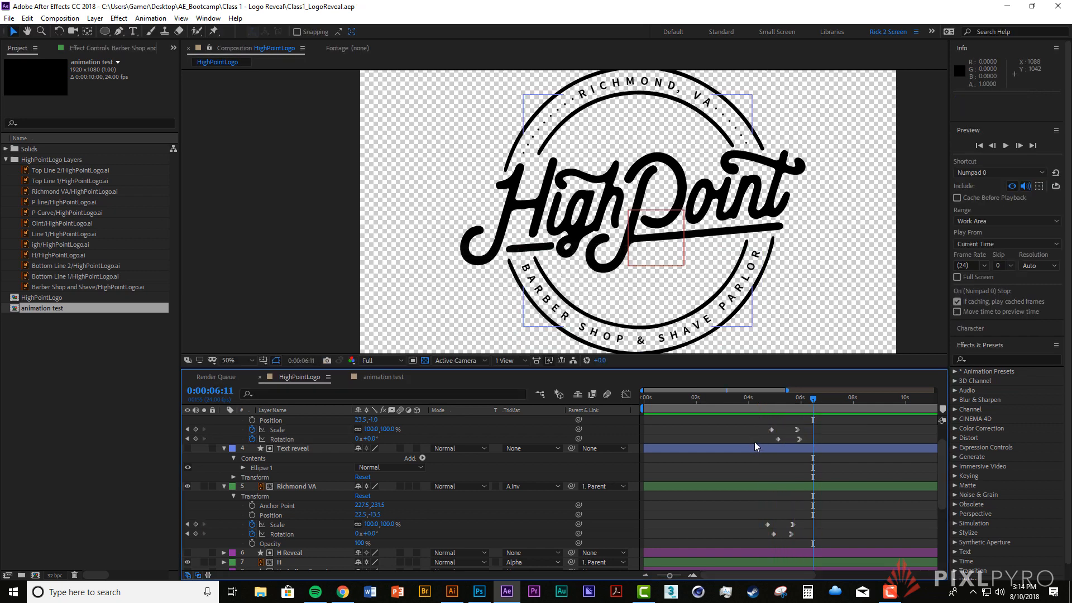
Step: Preview both curved text reveals from 0:00:04:14 and again from 0:00:04:08
click(764, 400)
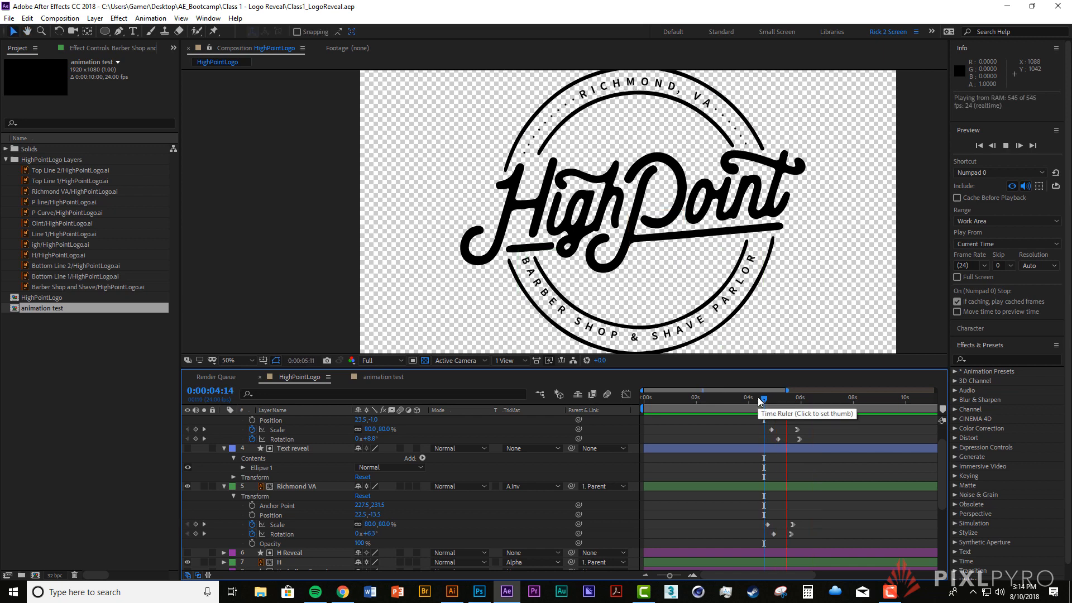
click(758, 399)
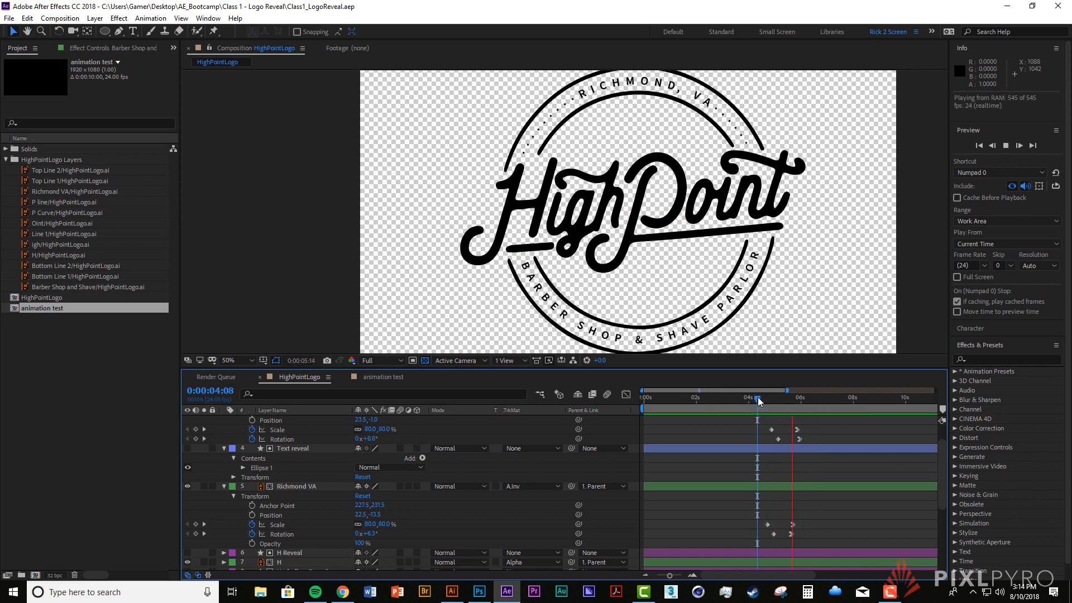
key(space)
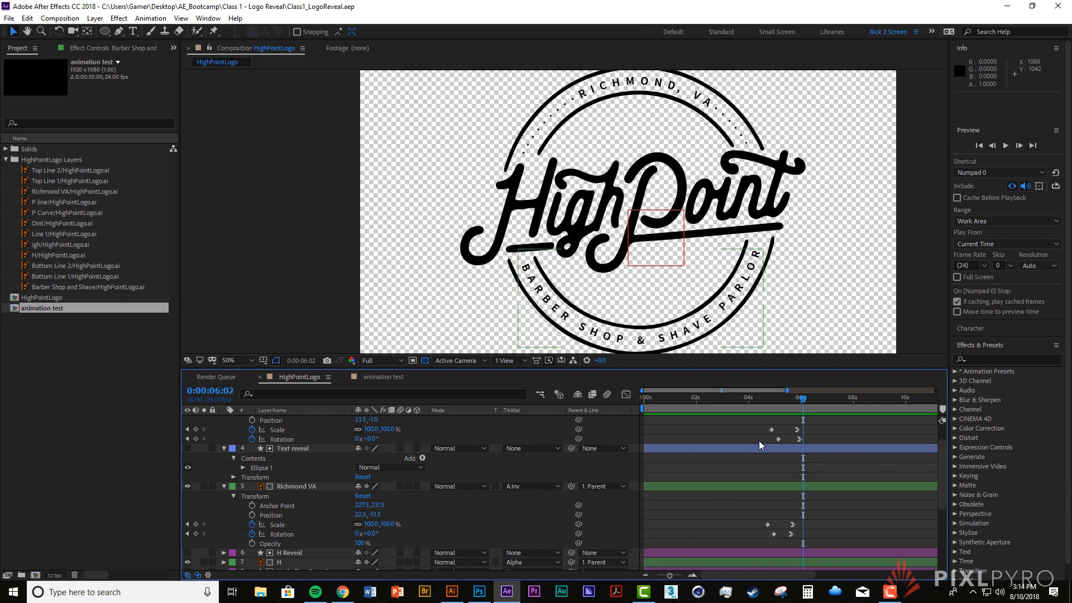
Step: Collapse all layers, maximize the timeline, and reveal only the keyframed properties of every layer
click(763, 450)
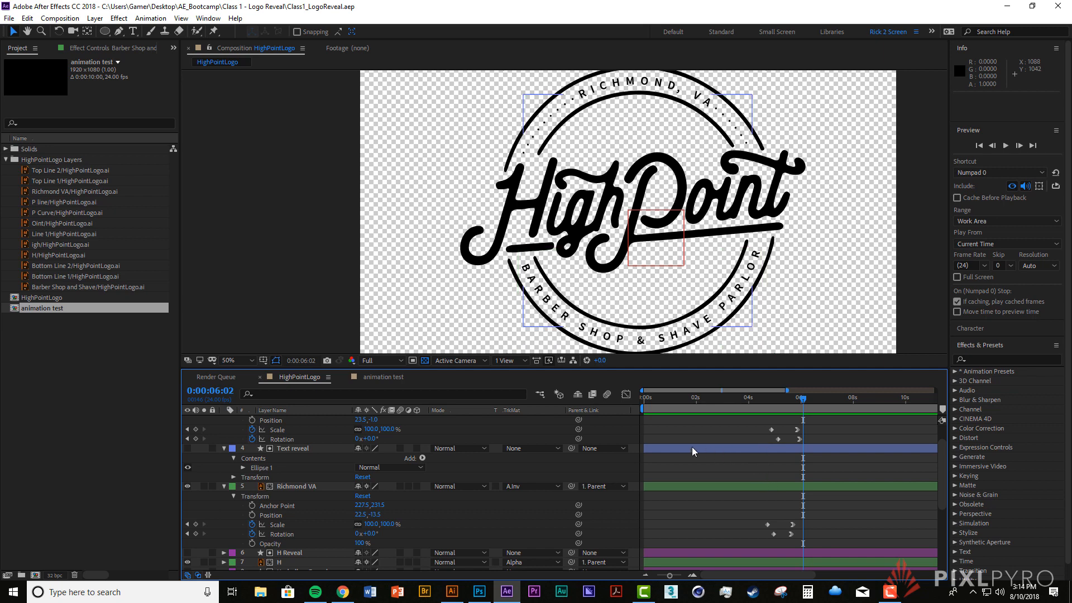
click(299, 447)
key(ctrl+a)
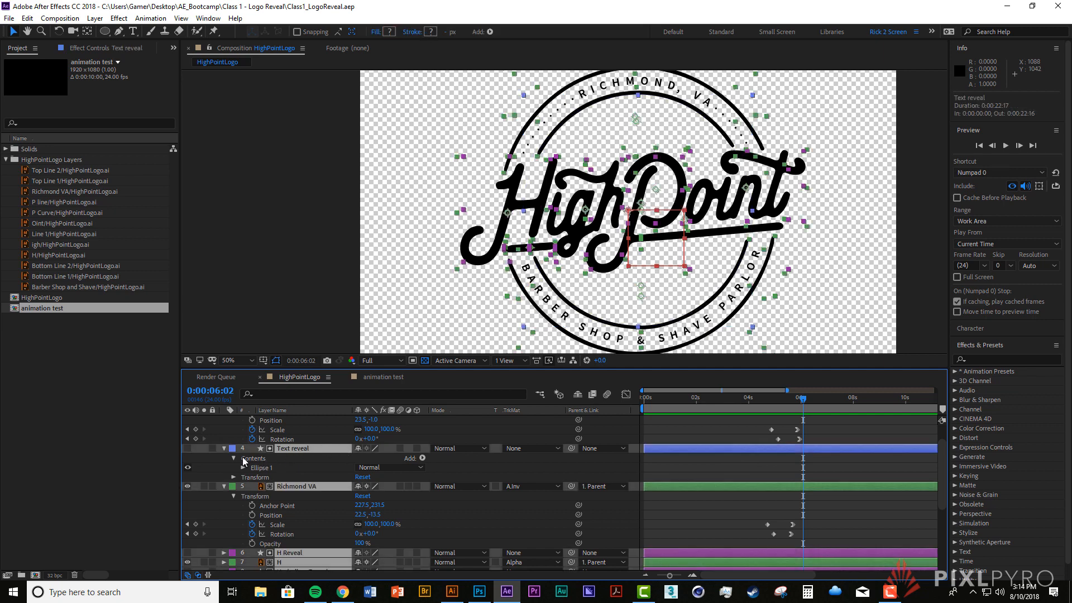
ctrl+click(224, 448)
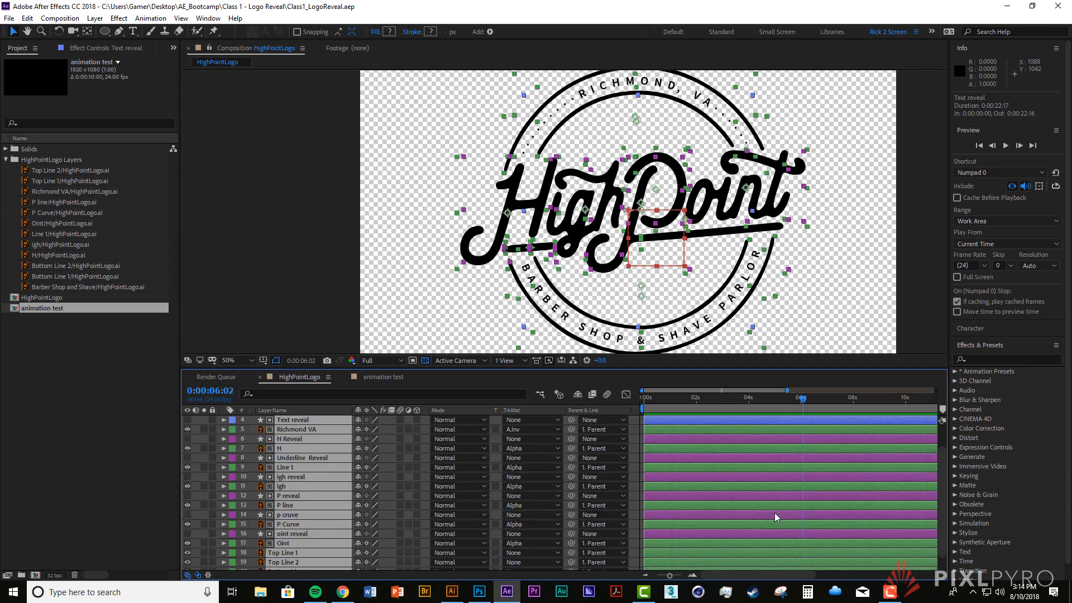
key(grave)
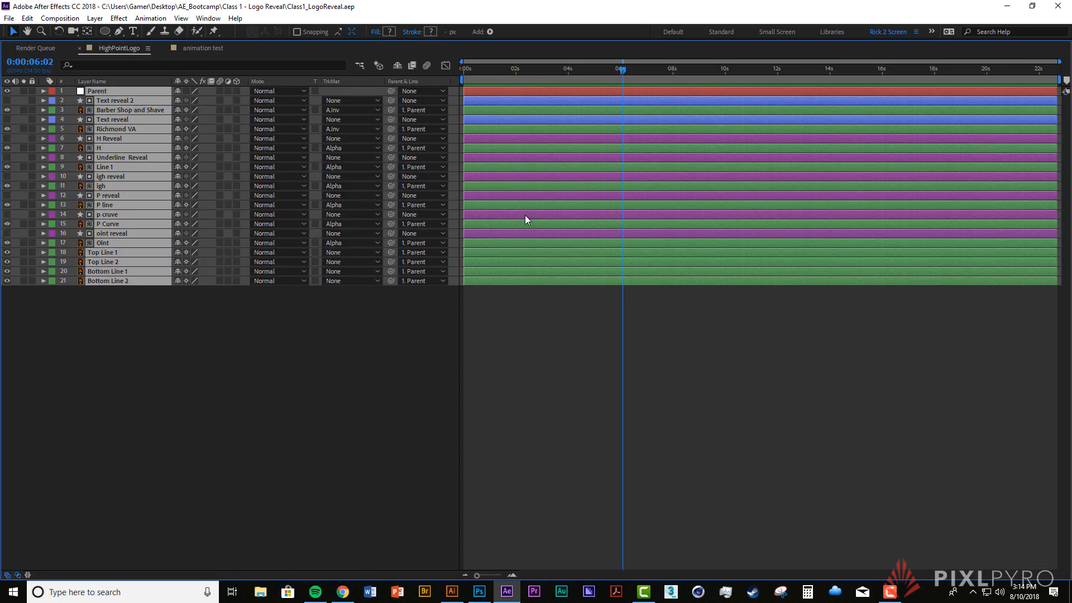
click(616, 333)
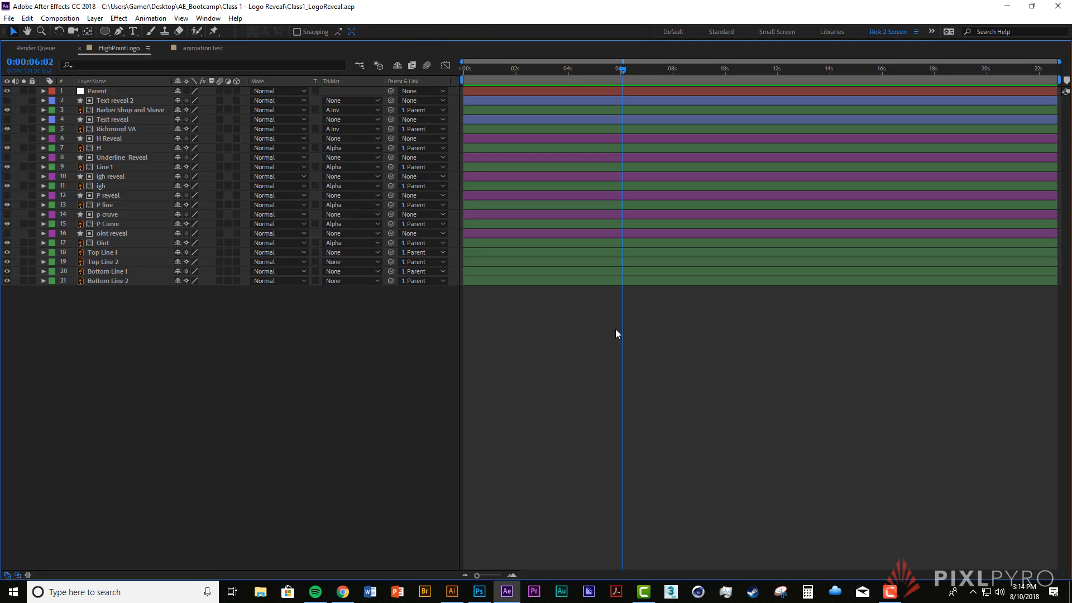
key(u)
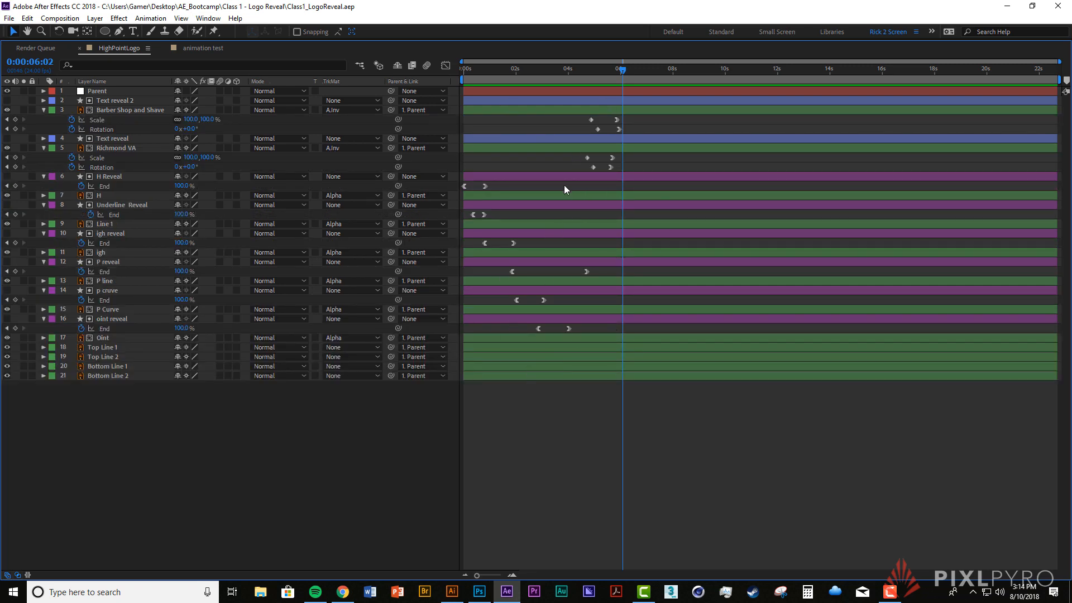
Step: Restore the full workspace layout and preview the whole logo reveal from 0:00:00:00
drag(484, 72, 430, 72)
key(grave)
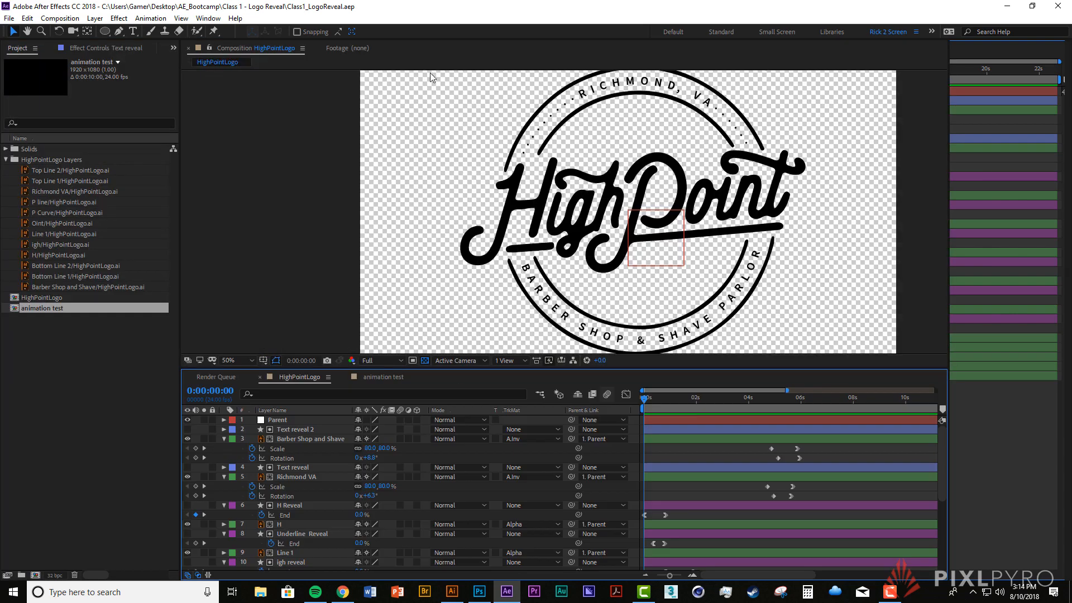
key(space)
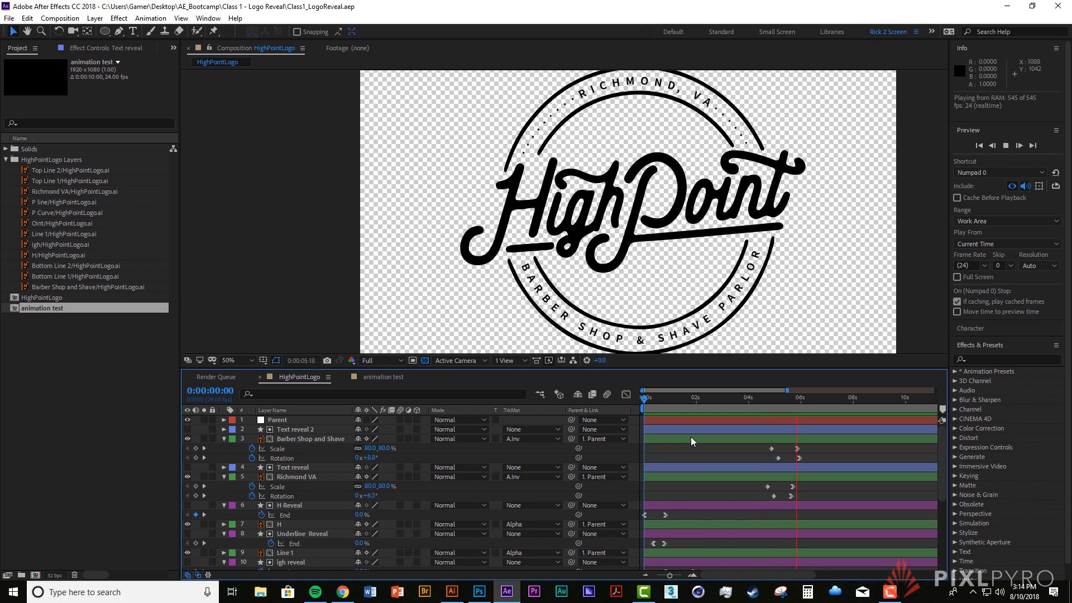
key(space)
Step: Move both curved text layers' scale and rotation keyframes earlier, starting at about 0:00:02:12, and preview from 0:00:00:09
drag(753, 445, 734, 498)
click(728, 449)
drag(687, 396, 650, 394)
key(space)
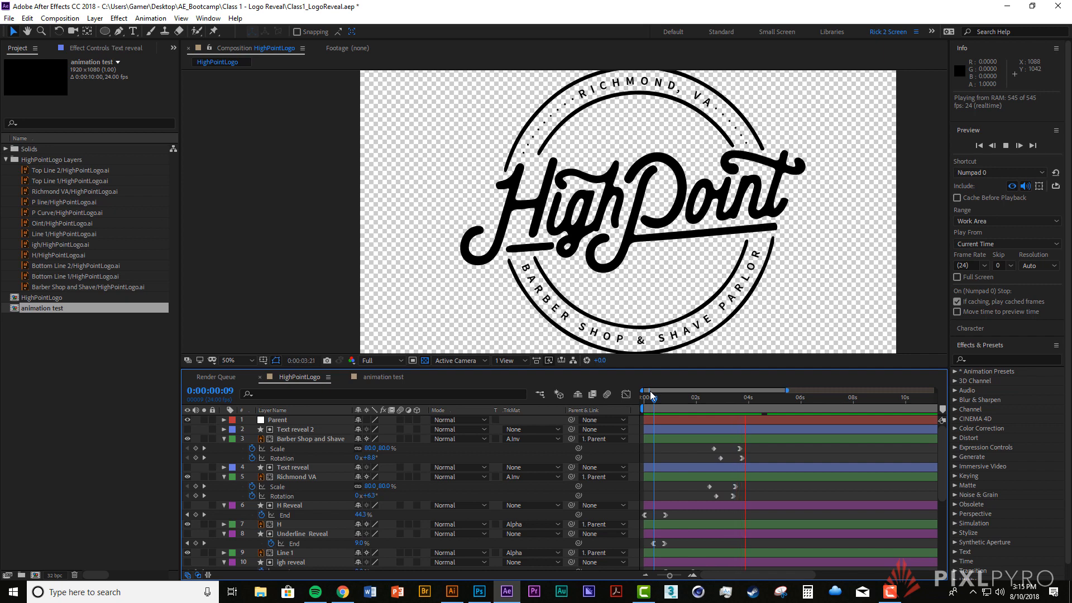
Step: Shift both curved text layers' scale and rotation keyframes slightly later, starting at about 0:00:02:20, and preview from 0:00:01:16
key(space)
drag(698, 445, 741, 496)
click(736, 487)
click(687, 397)
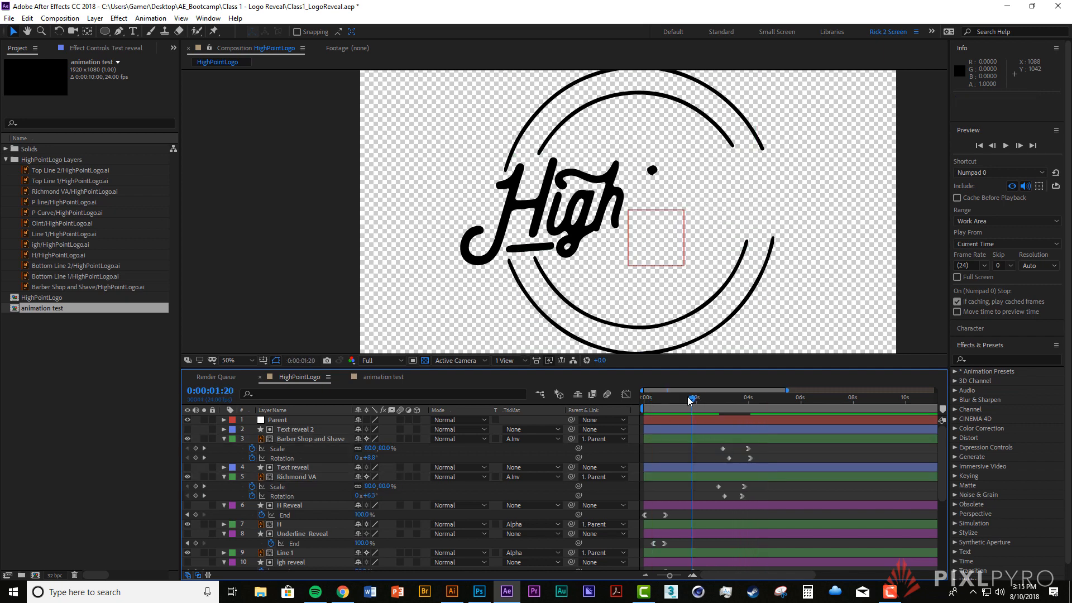
key(space)
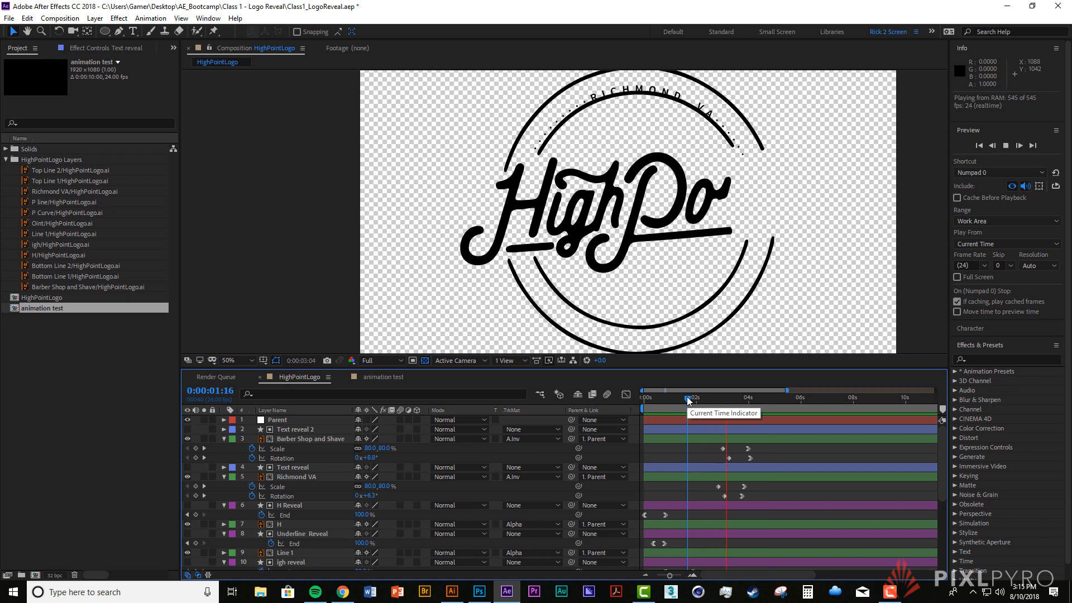
Step: Preview the logo reveal from 0:00:02:10 and look through the layers' keyframe timing
click(707, 398)
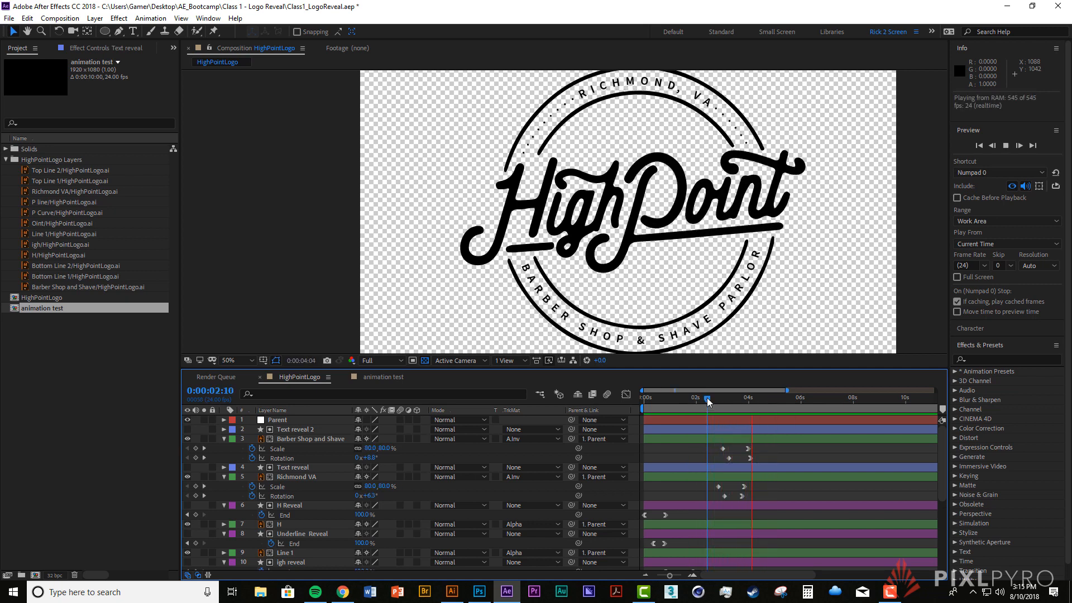
key(space)
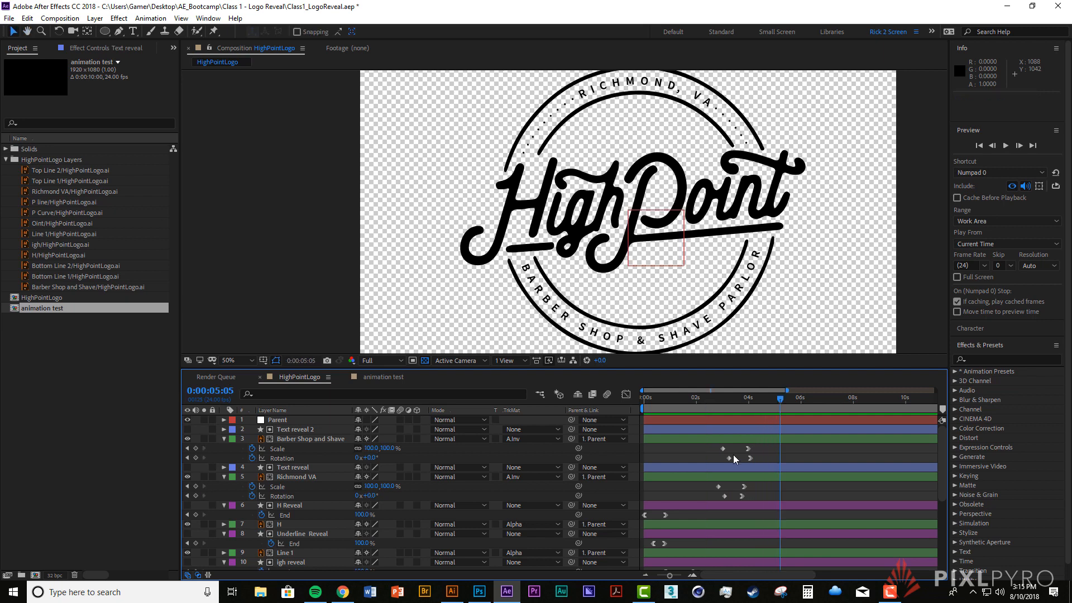
scroll(743, 484, down, 5)
scroll(743, 484, up, 5)
scroll(743, 485, down, 2)
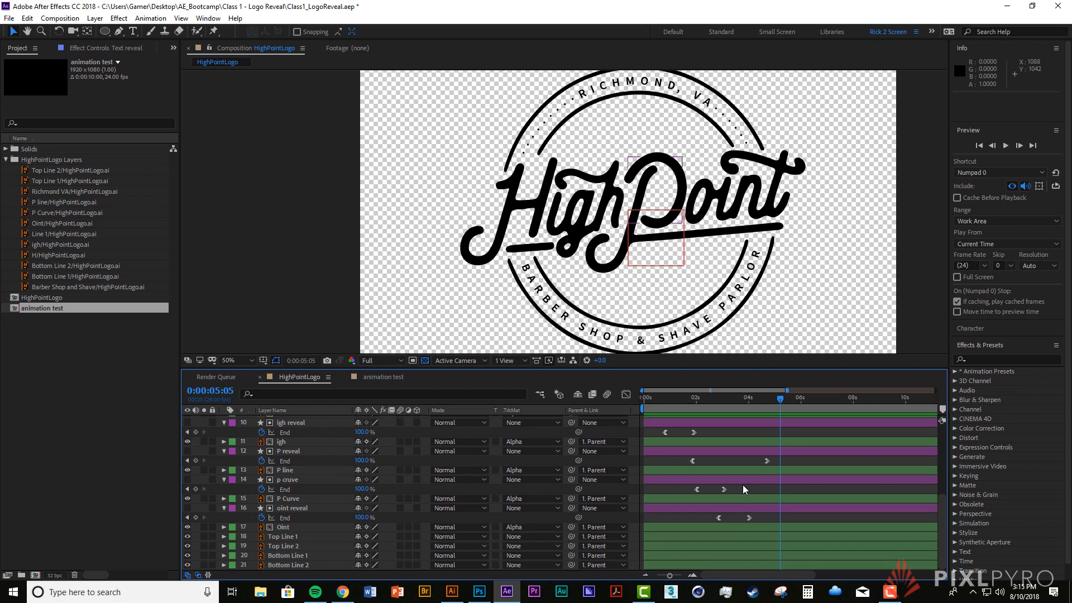
scroll(743, 485, up, 2)
key(space)
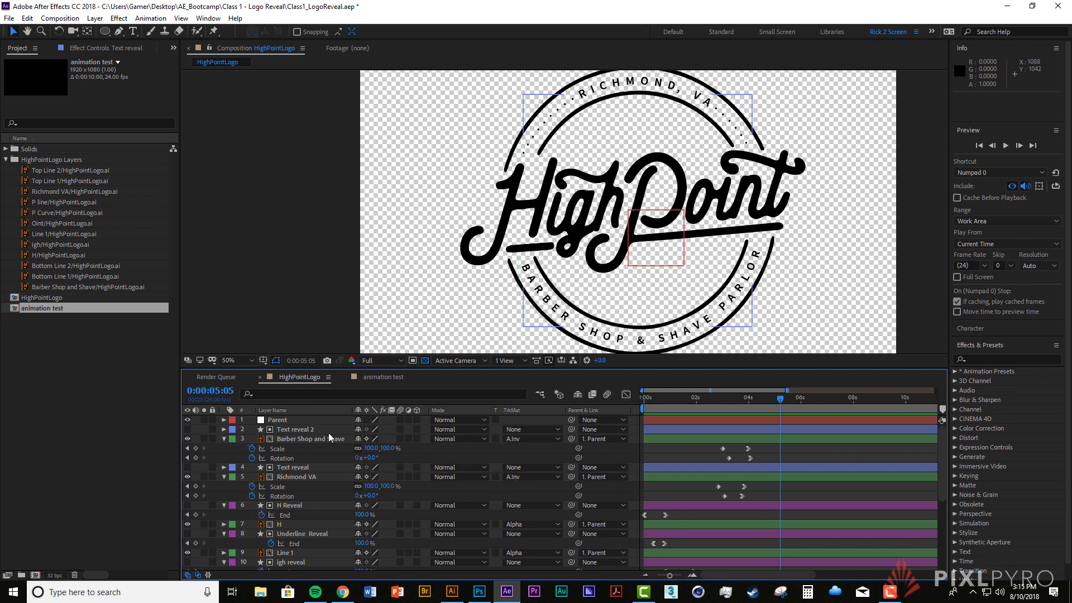
Step: Reveal the Parent layer's position and try shifting it to test which logo layers follow
click(301, 440)
click(276, 422)
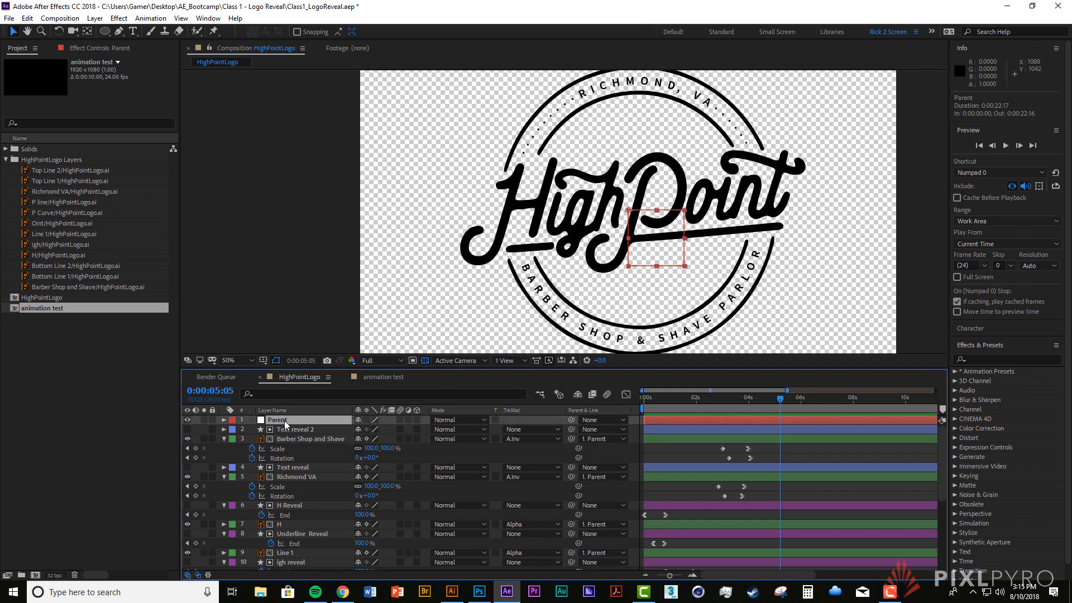
key(p)
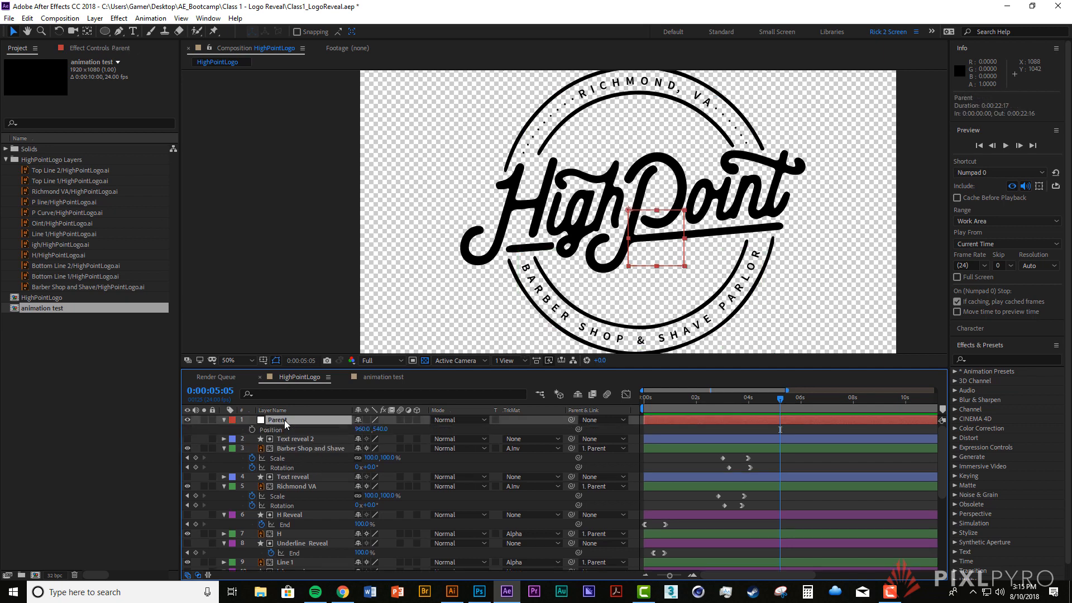
drag(362, 429, 406, 475)
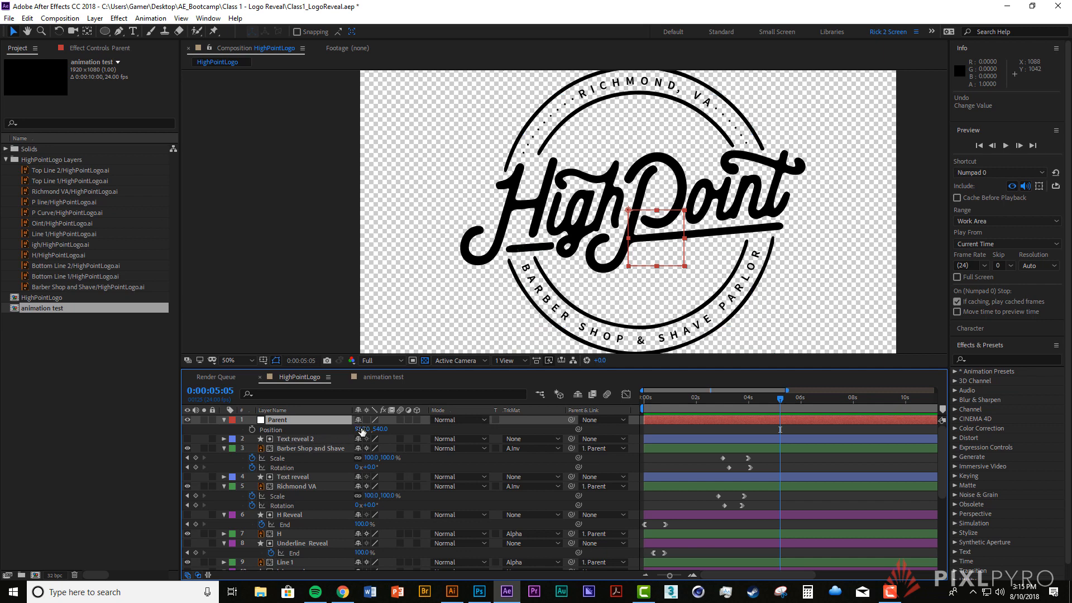
drag(360, 429, 339, 442)
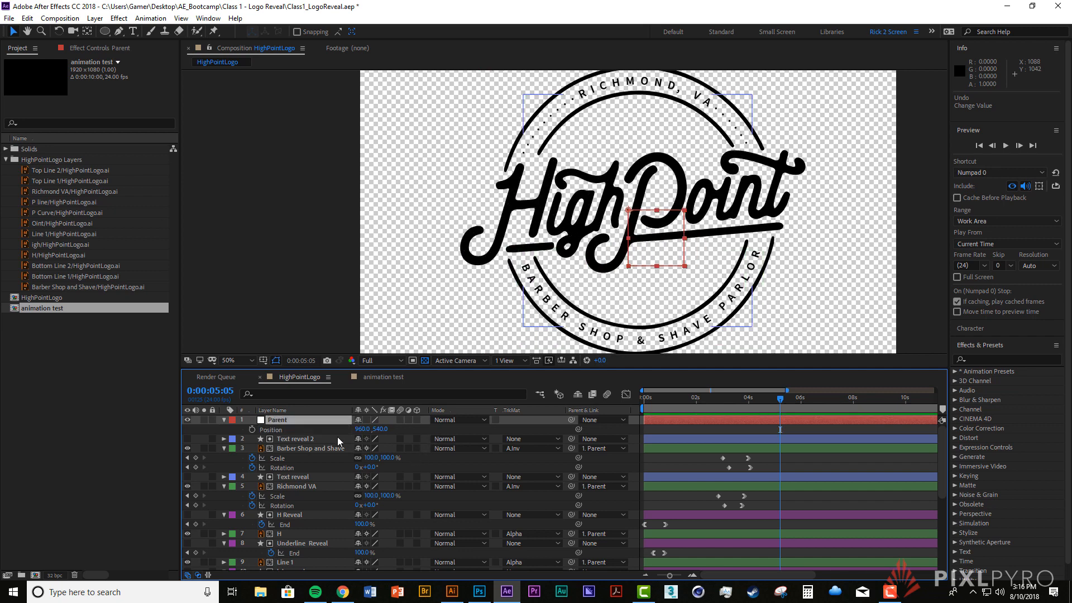
Step: Parent all other layers, including the reveal shapes, to the Parent layer
key(ctrl+a)
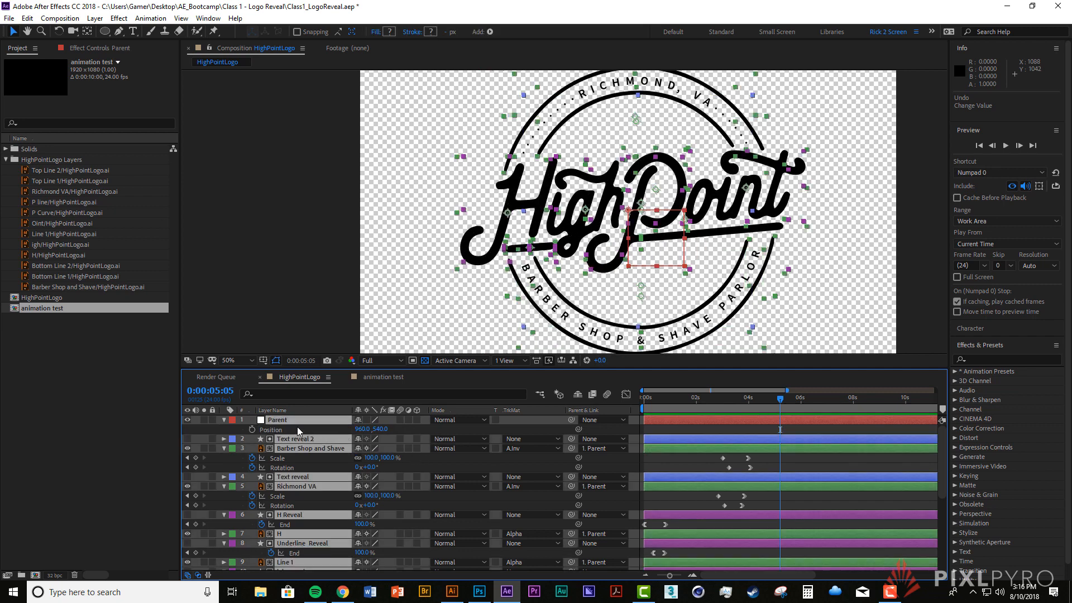
ctrl+click(293, 420)
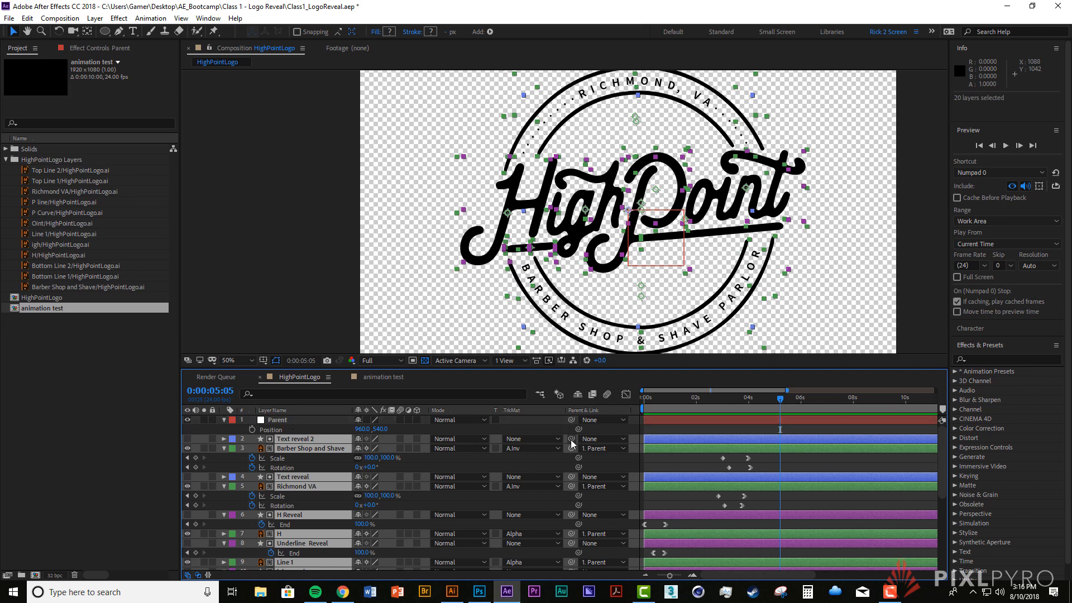
drag(571, 439, 272, 422)
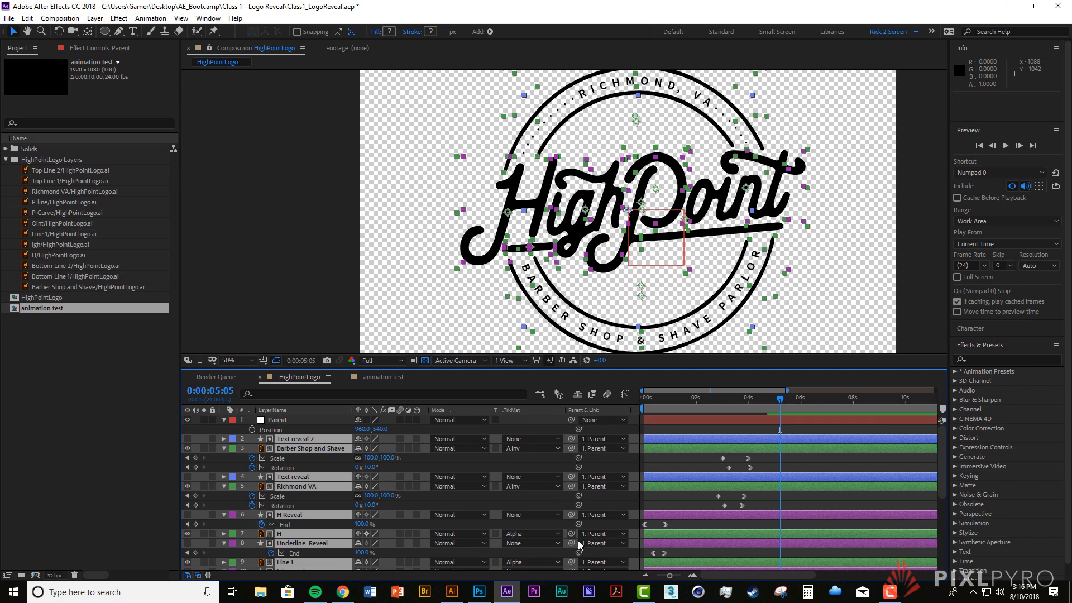
Step: Test the parenting by shifting the Parent layer's position, and undo the shift
click(300, 422)
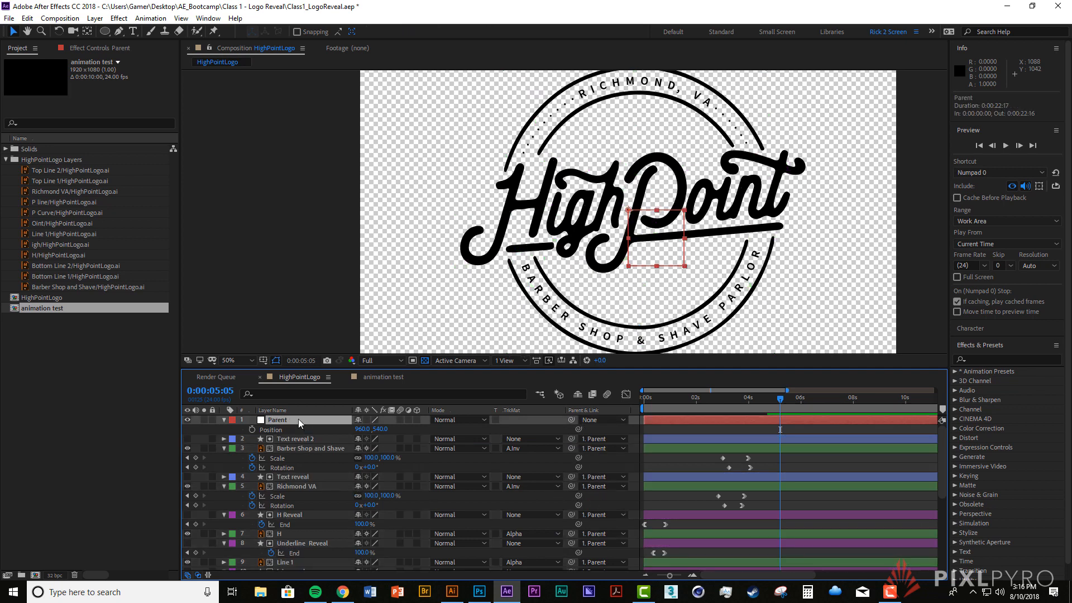
drag(351, 430, 313, 430)
key(ctrl+z)
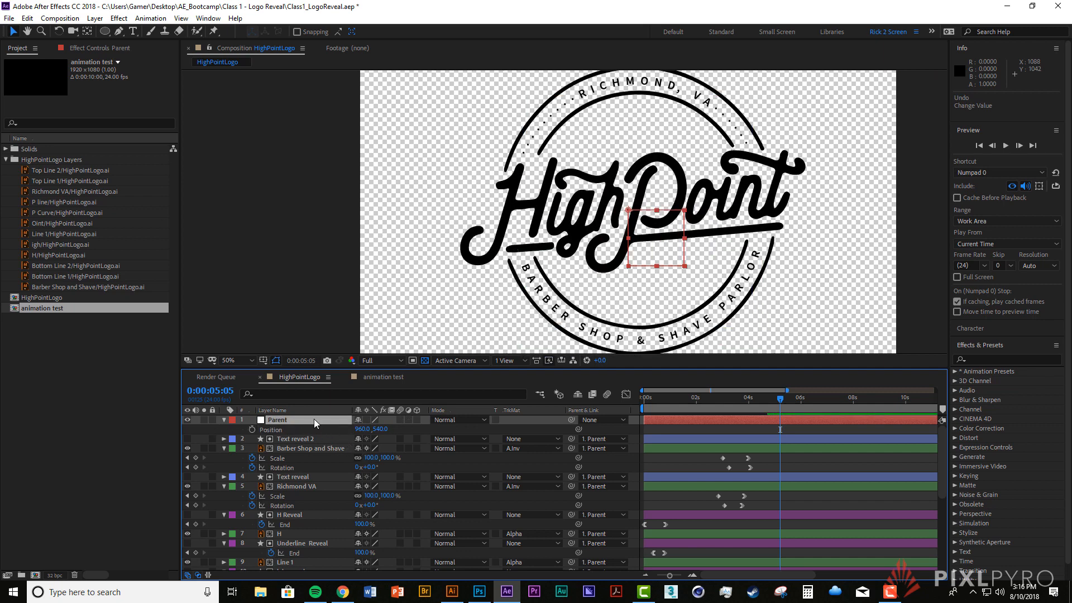
Step: Reveal the Parent layer's scale and rotation as well, and set its scale to 174%
key(shift+r)
key(shift+s)
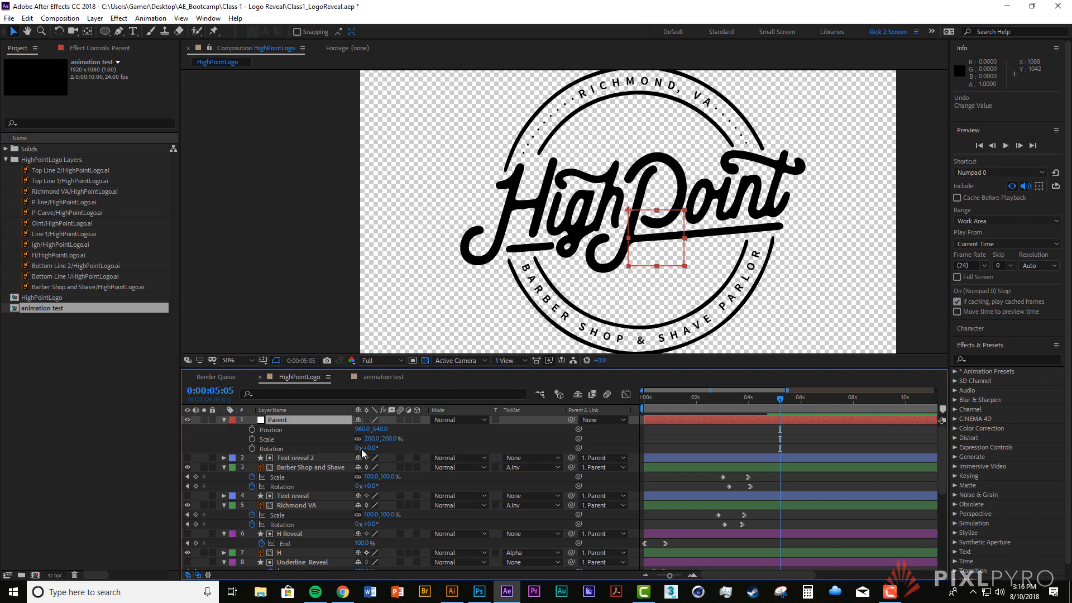
drag(371, 438, 409, 488)
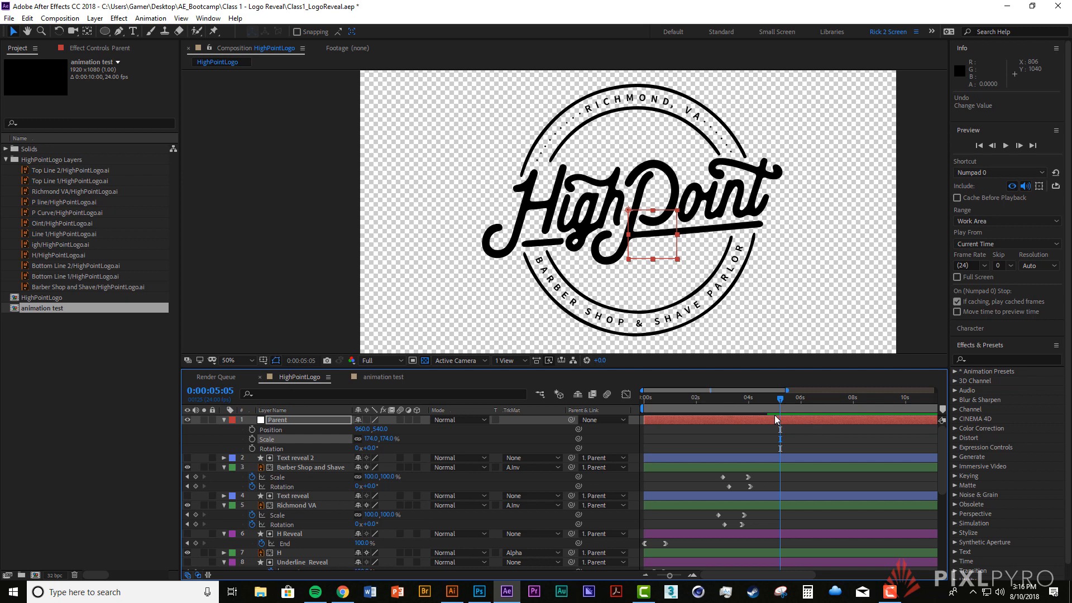
Step: Keyframe the Parent layer's scale at 174% at 0:00:02:17 and at 2% at 0:00:00:23
drag(719, 403, 715, 406)
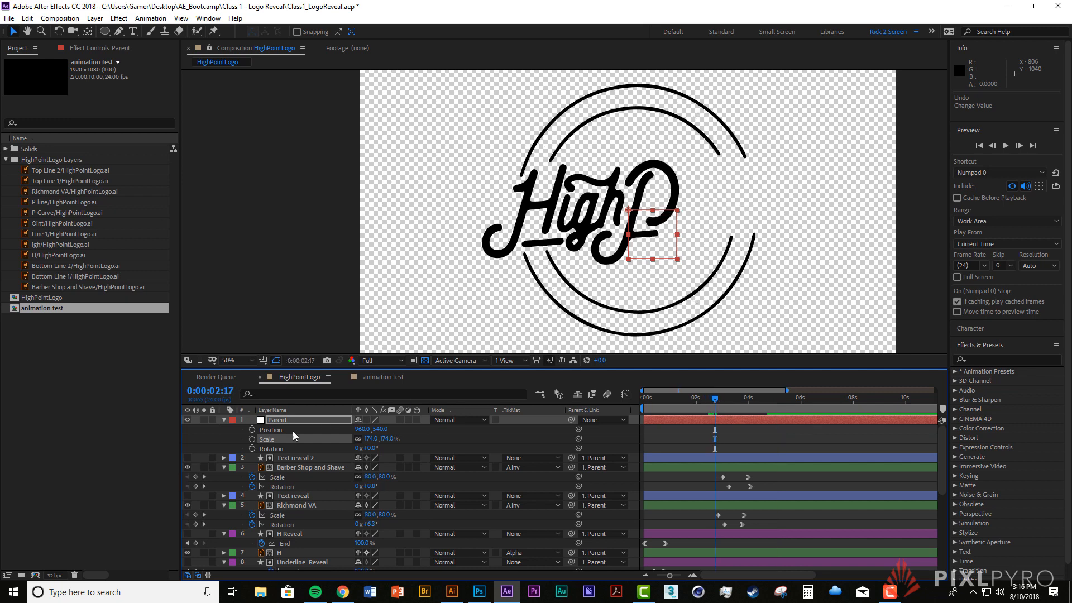
click(254, 440)
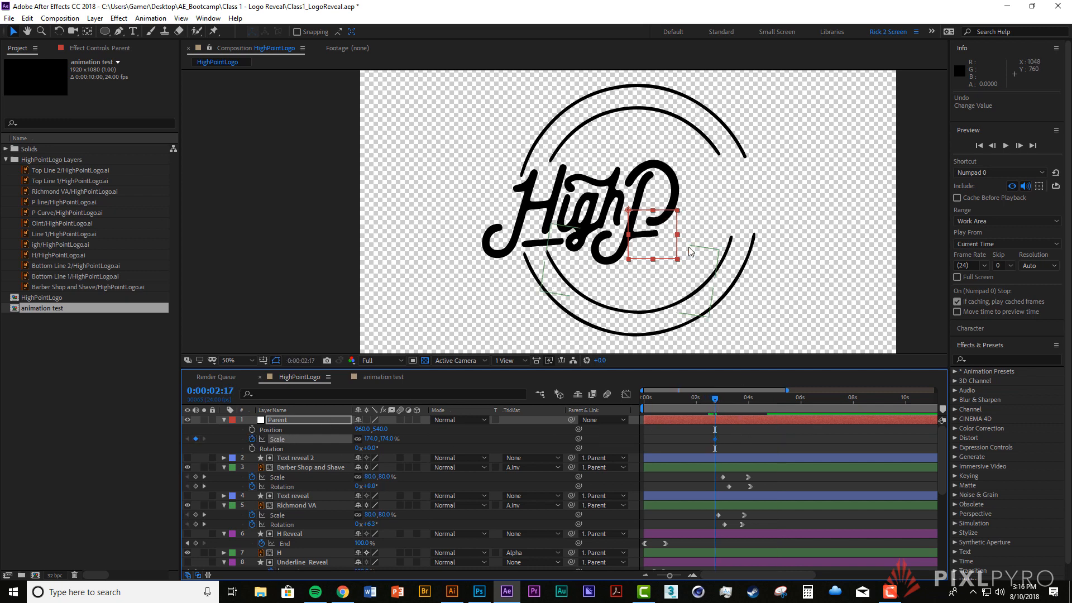
drag(715, 403, 670, 392)
drag(385, 439, 286, 432)
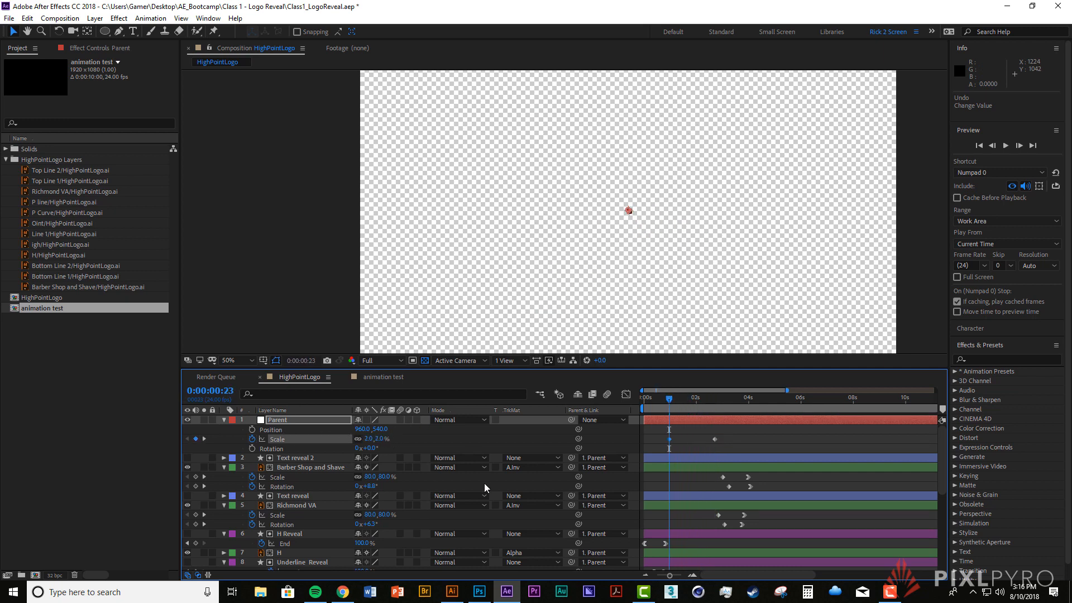
Step: Ease the Parent's scale speed curve into an early peak with a long slow-down, end it at 0:00:02:09, and preview from 0:00:00:23
click(696, 437)
click(290, 439)
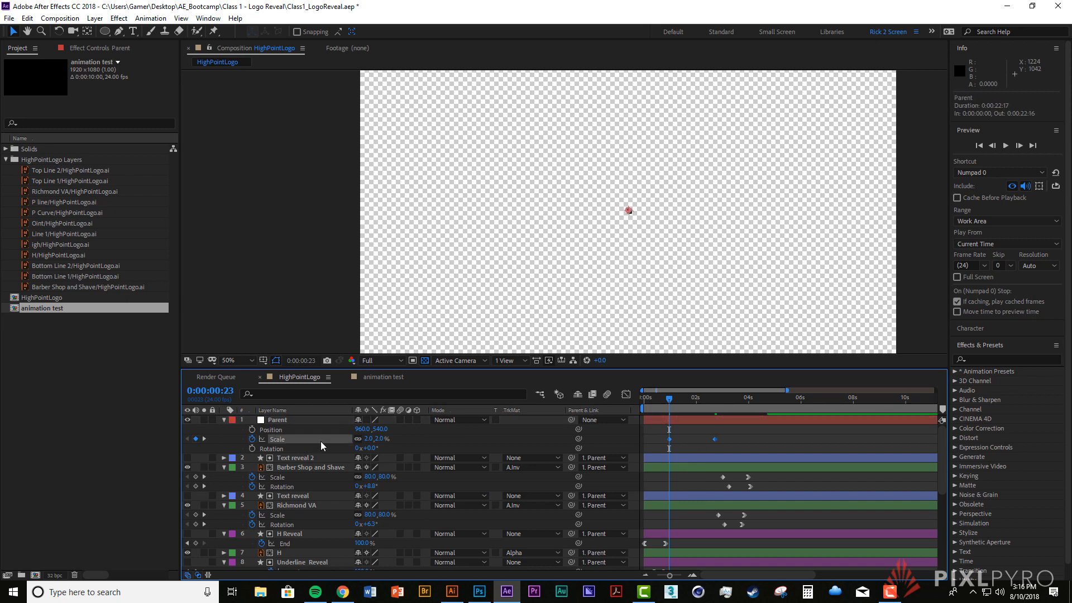
click(626, 394)
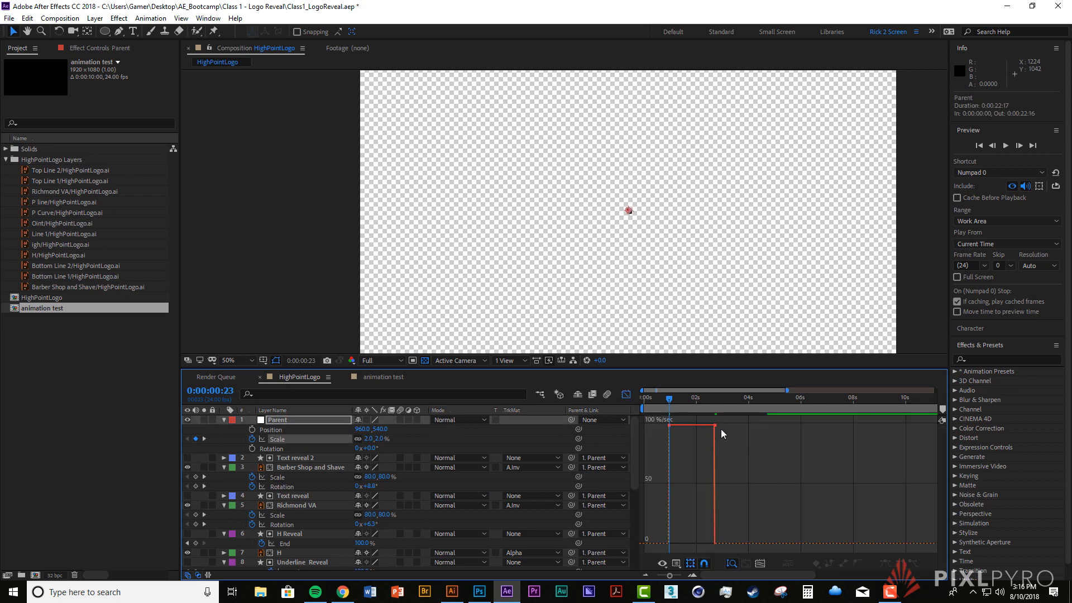
drag(715, 427, 679, 544)
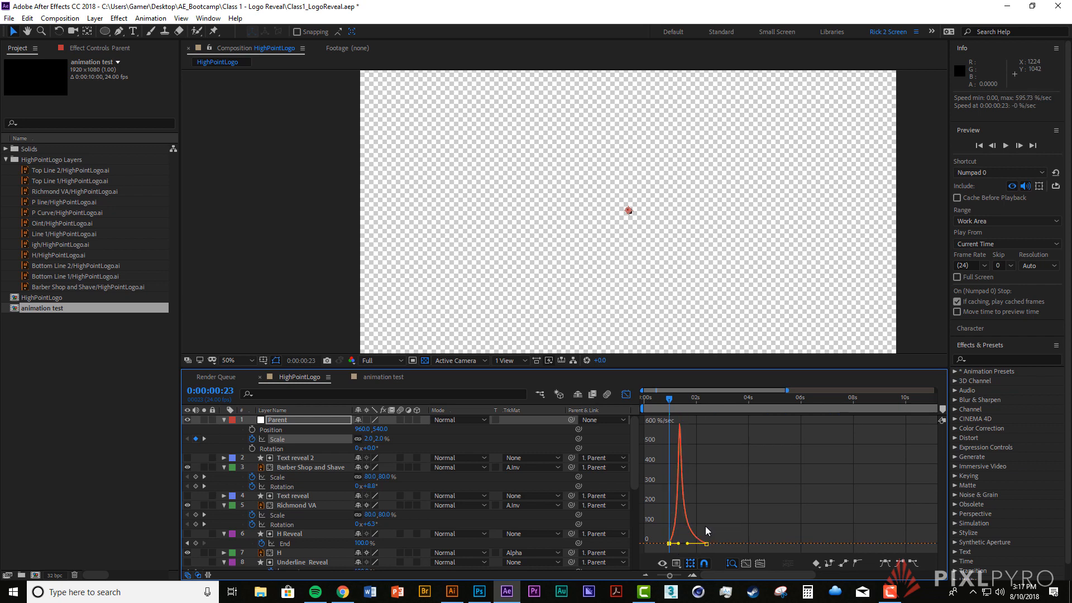
key(space)
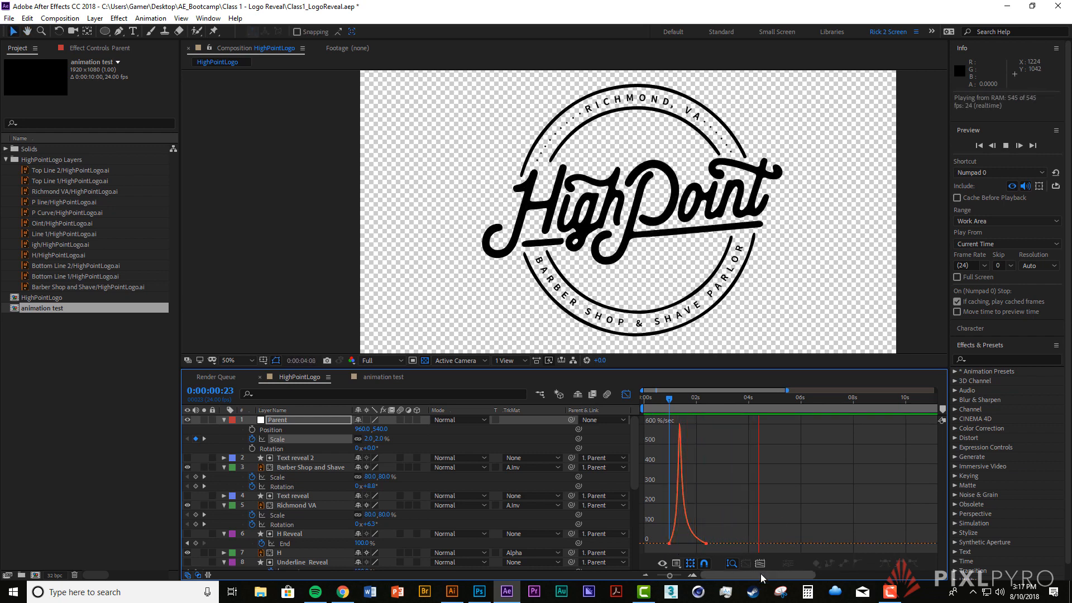
key(space)
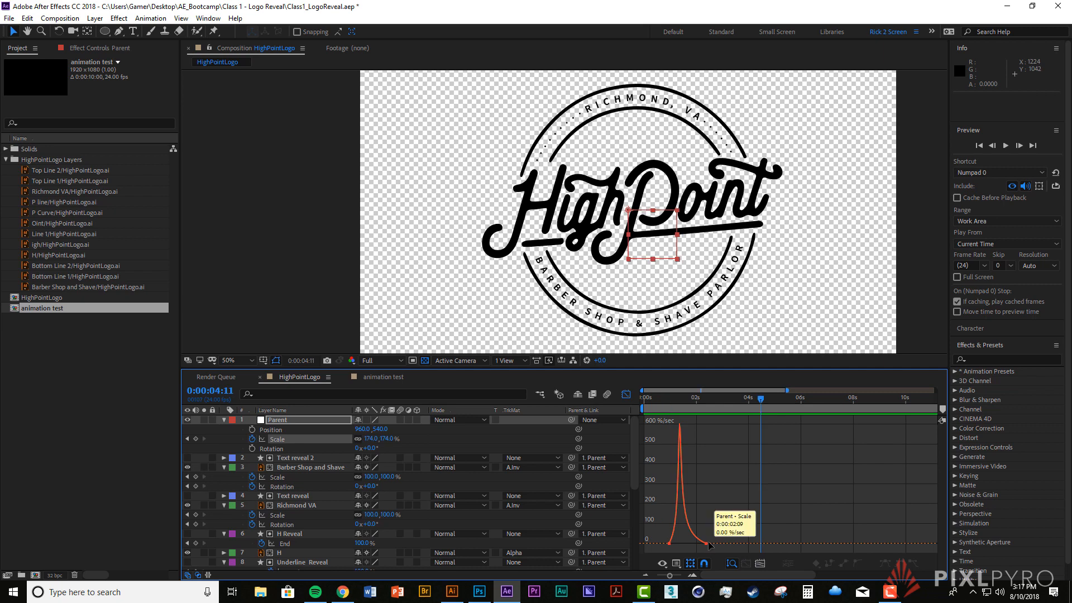
Step: Shorten the ease out of the Parent's first scale keyframe and preview the result from 0:00:00:20
click(669, 544)
drag(679, 543, 674, 544)
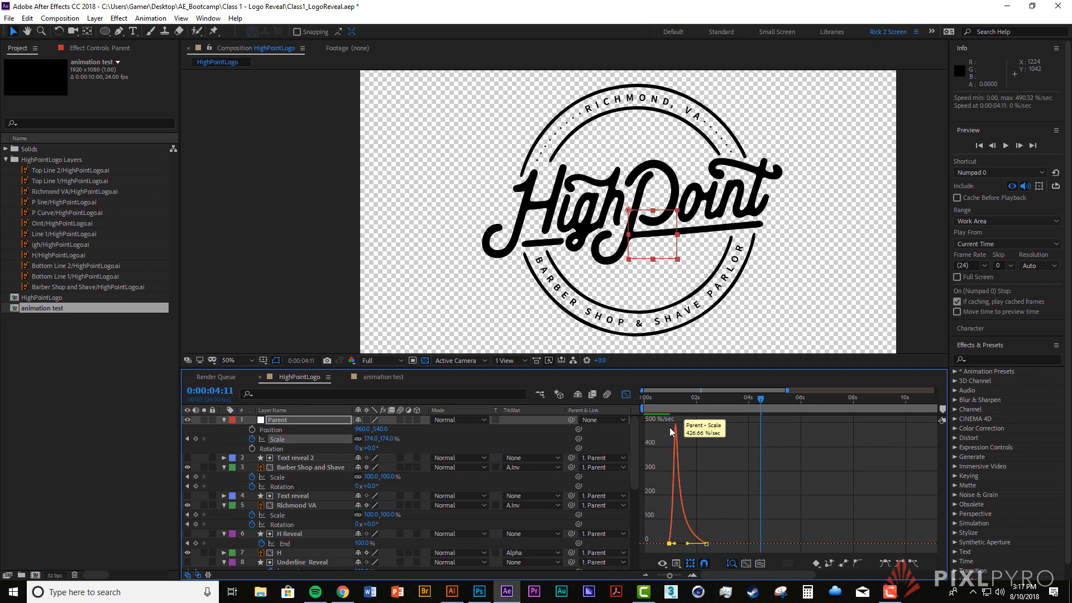
click(667, 400)
key(space)
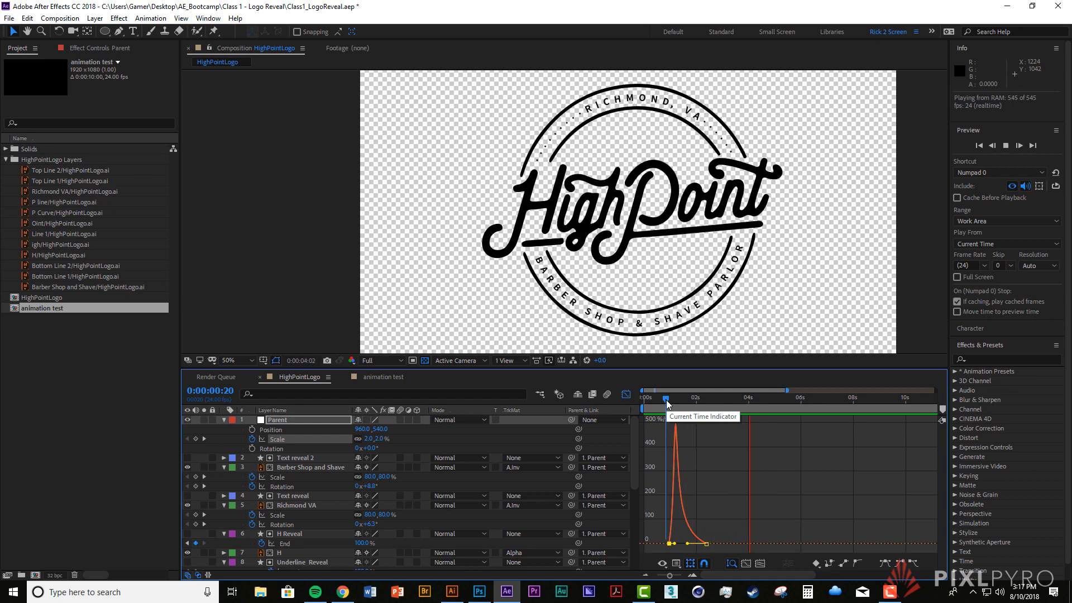
key(space)
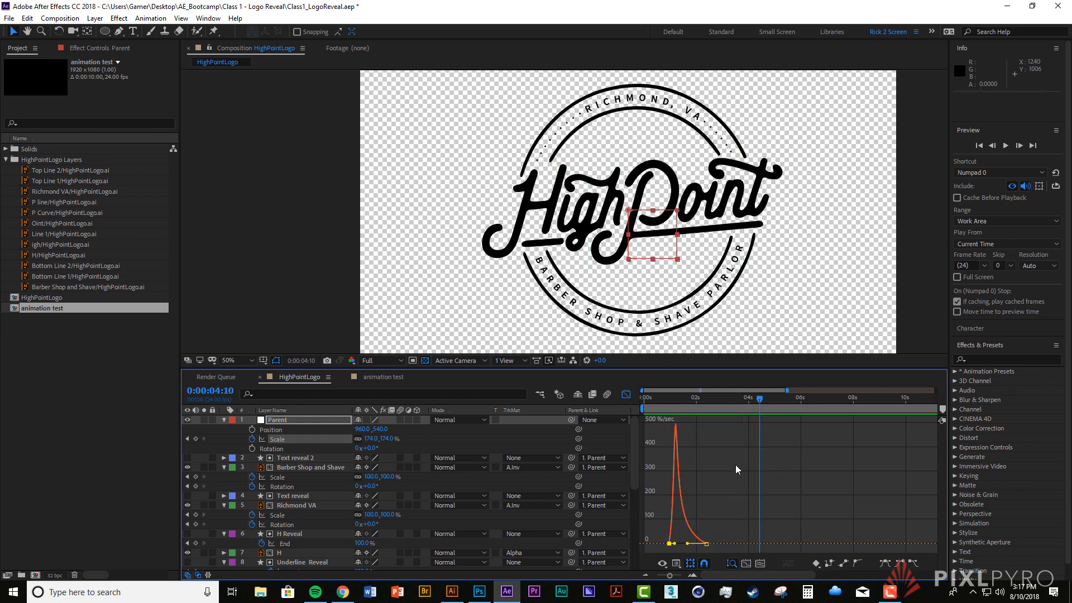
Step: Return from the speed graph to the layer bars and preview the whole reveal from 0:00:00:00
click(626, 394)
key(space)
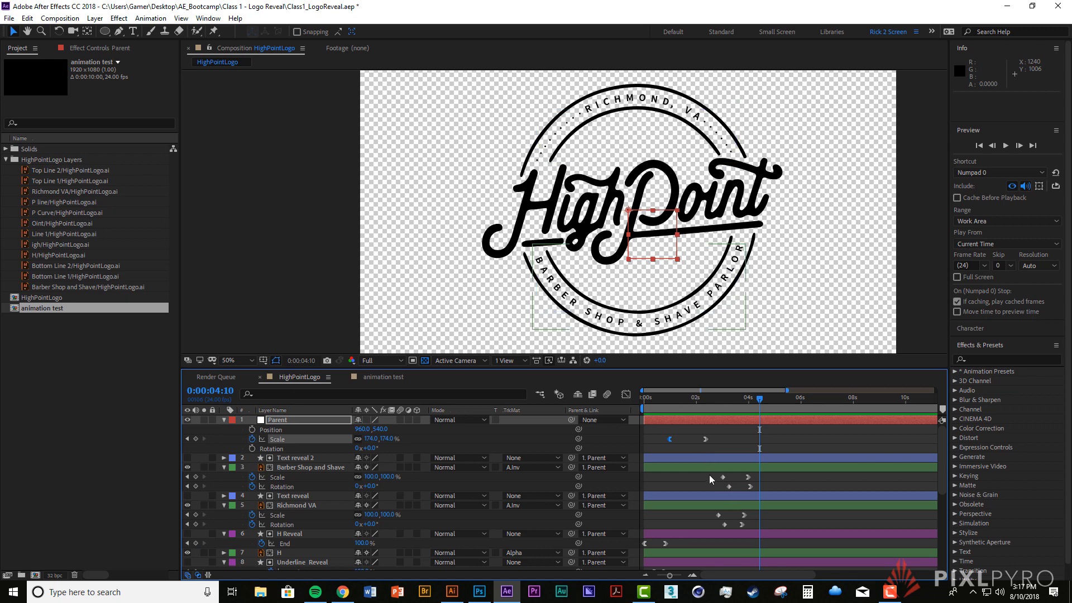
key(Home)
key(space)
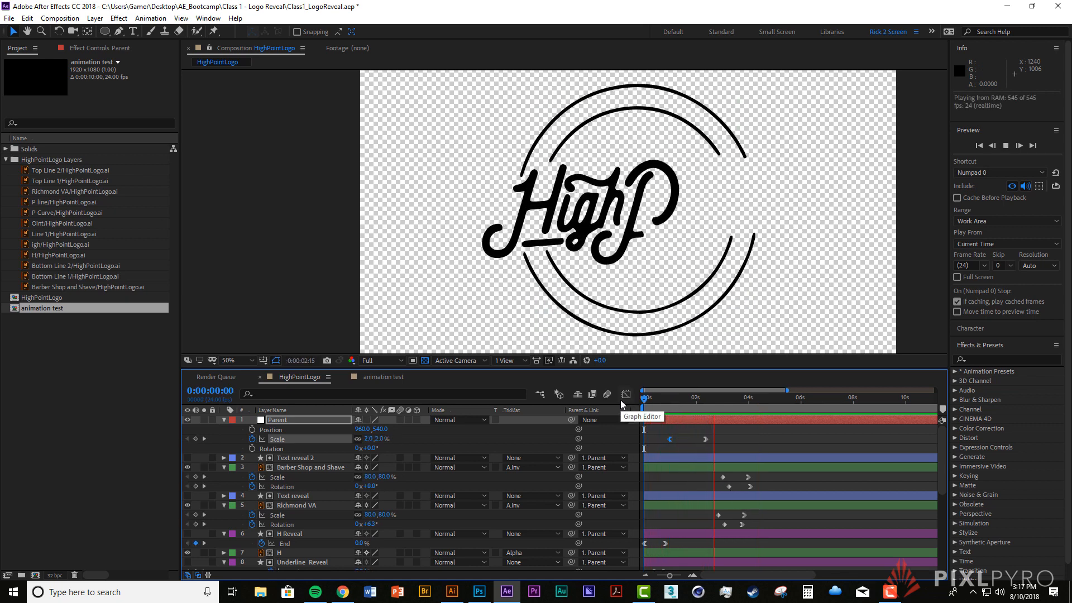
key(space)
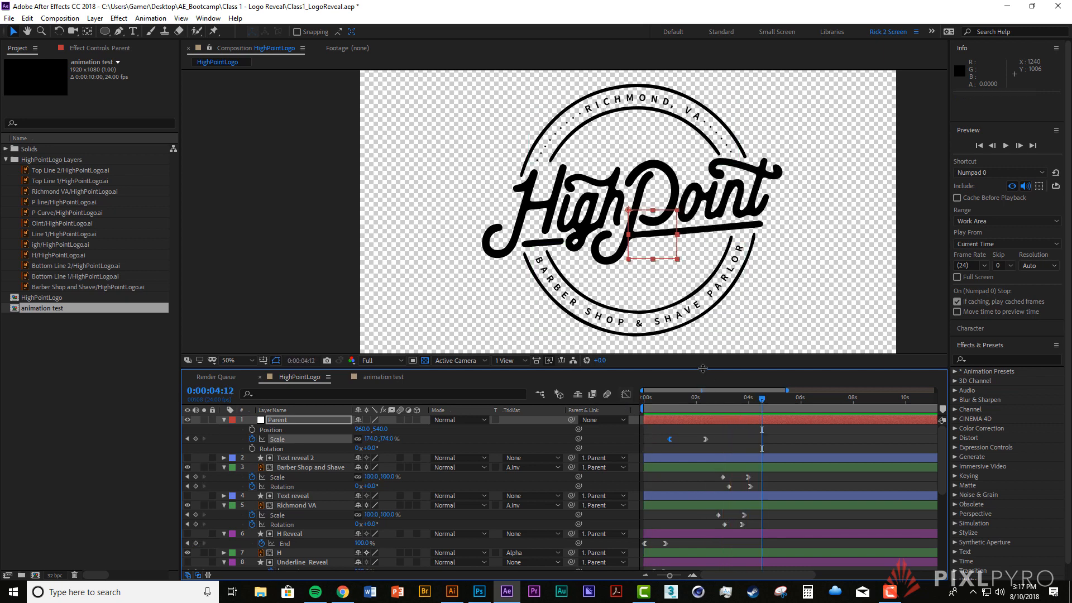
Step: Enlarge the timeline area to show more layers and examine the timing of their keyframes
drag(703, 369, 716, 296)
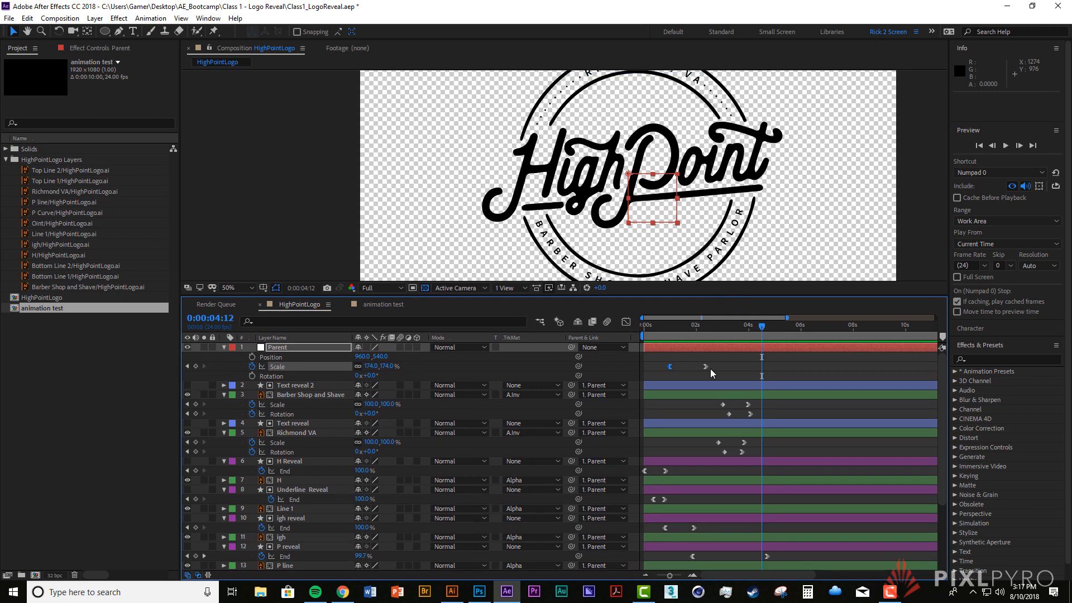
scroll(712, 374, down, 5)
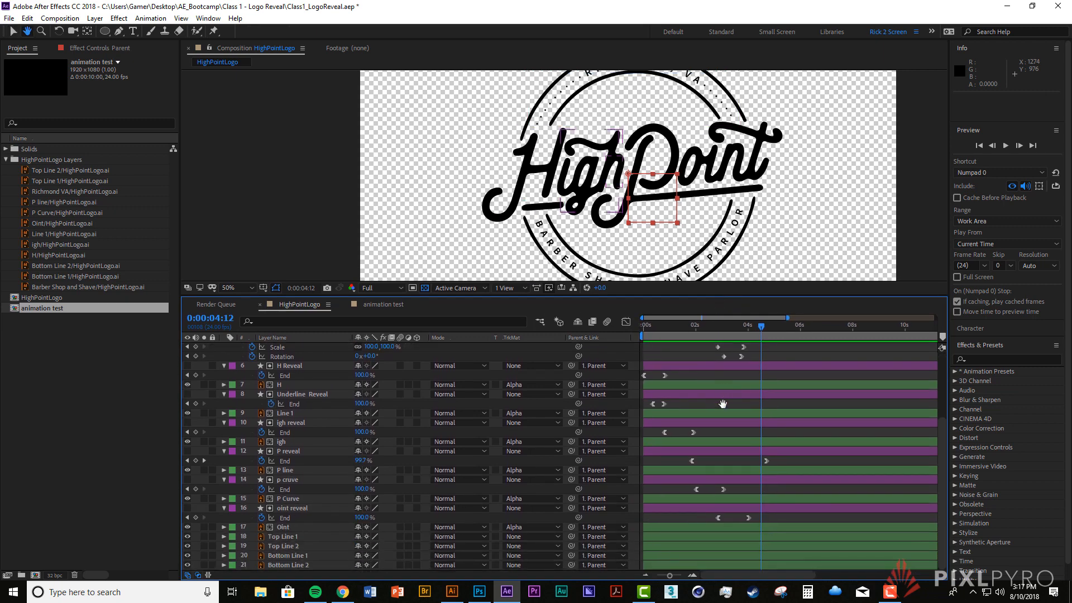
drag(747, 431, 762, 454)
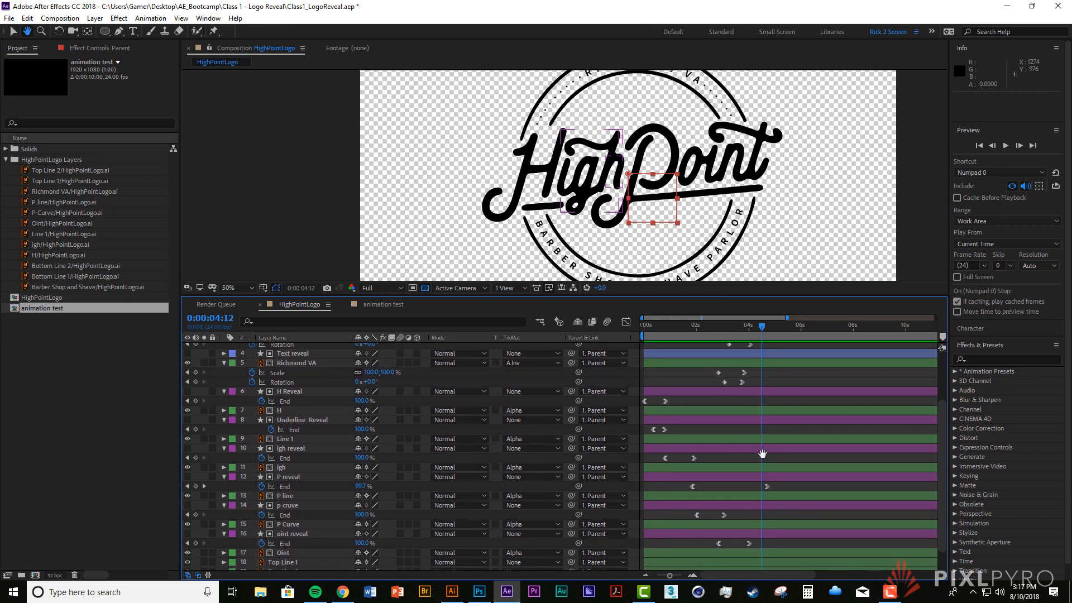
drag(762, 448, 791, 449)
key(v)
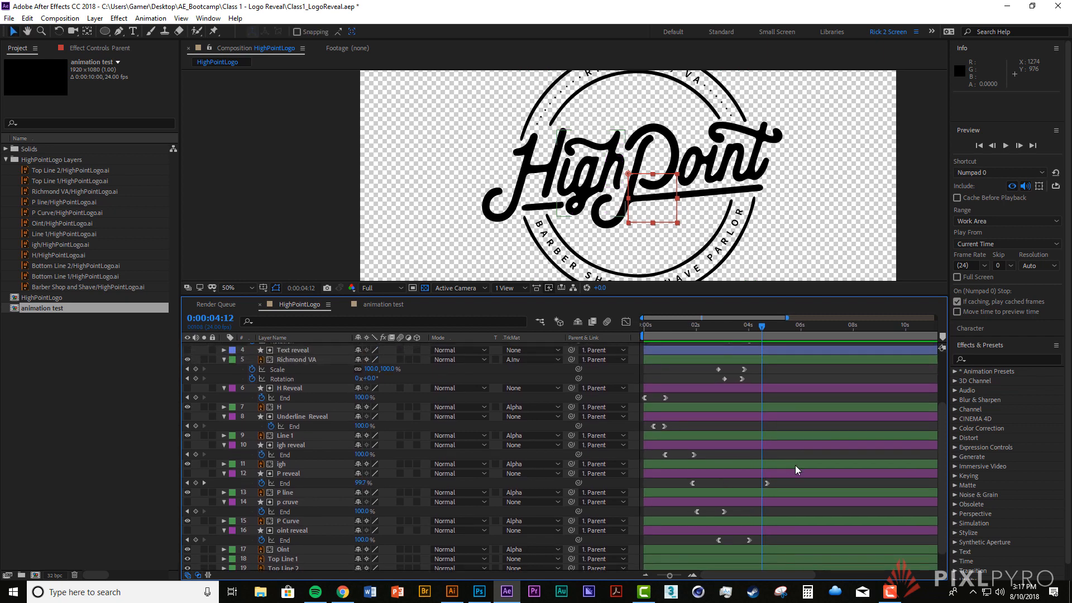
Step: Clear the layer selection and preview the logo reveal from 0:00:04:12
key(ctrl+a)
click(775, 486)
key(space)
drag(749, 418, 754, 469)
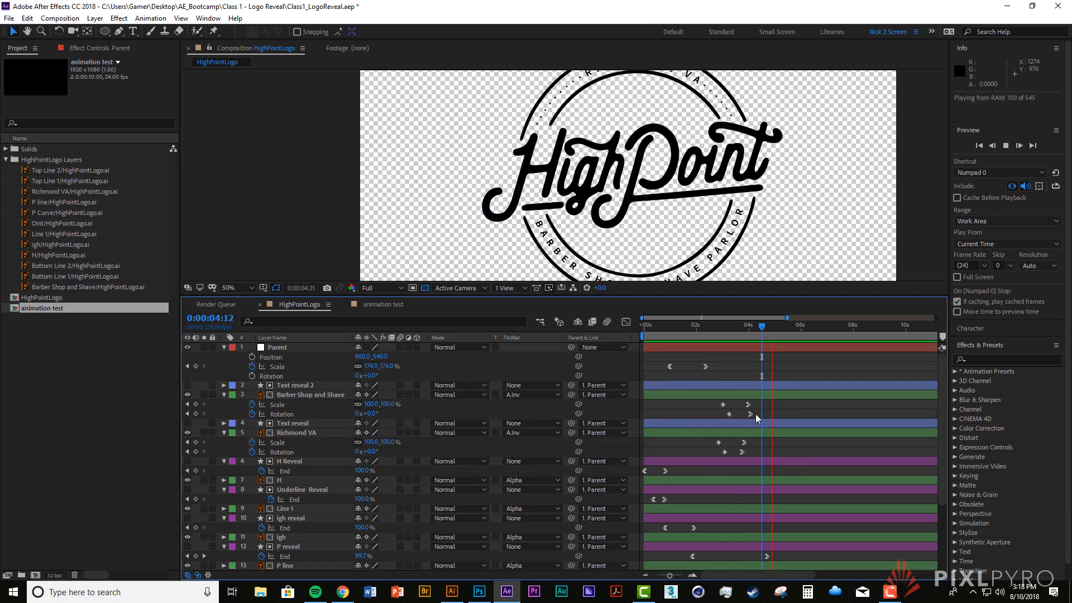
key(space)
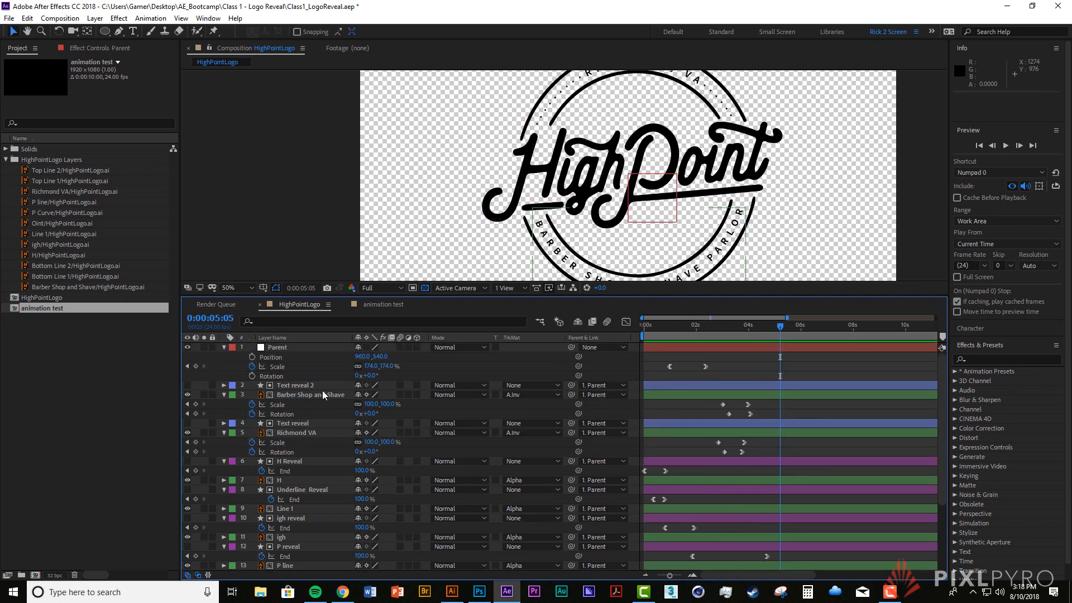
Step: Add scale and rotation keyframes to the Barber Shop and Shave layer at 0:00:05:05 and try moving the new scale keyframe to 0:00:04:16
click(196, 404)
click(195, 413)
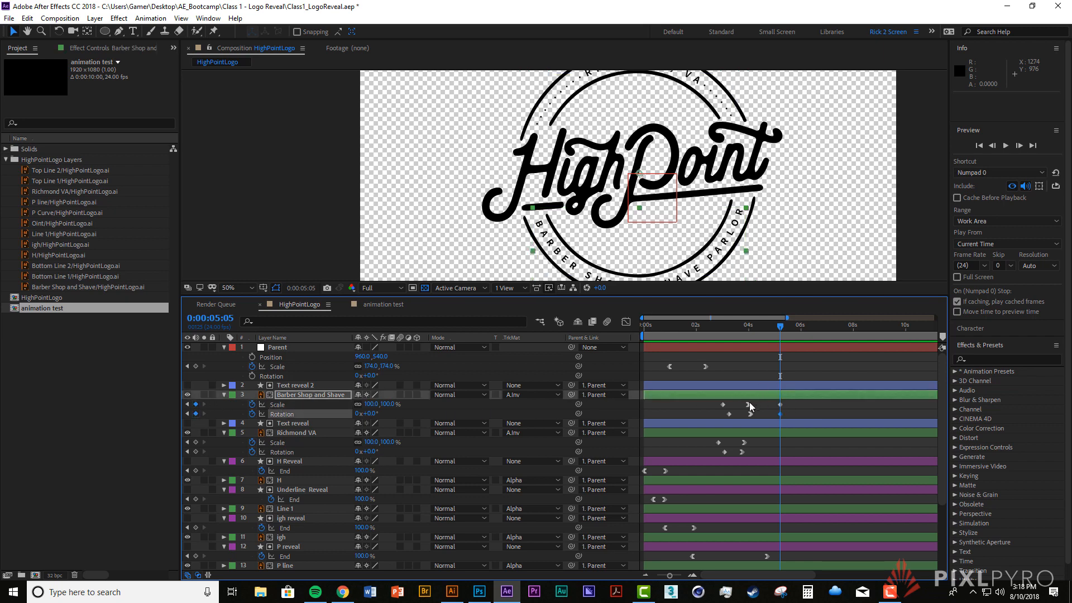
click(733, 408)
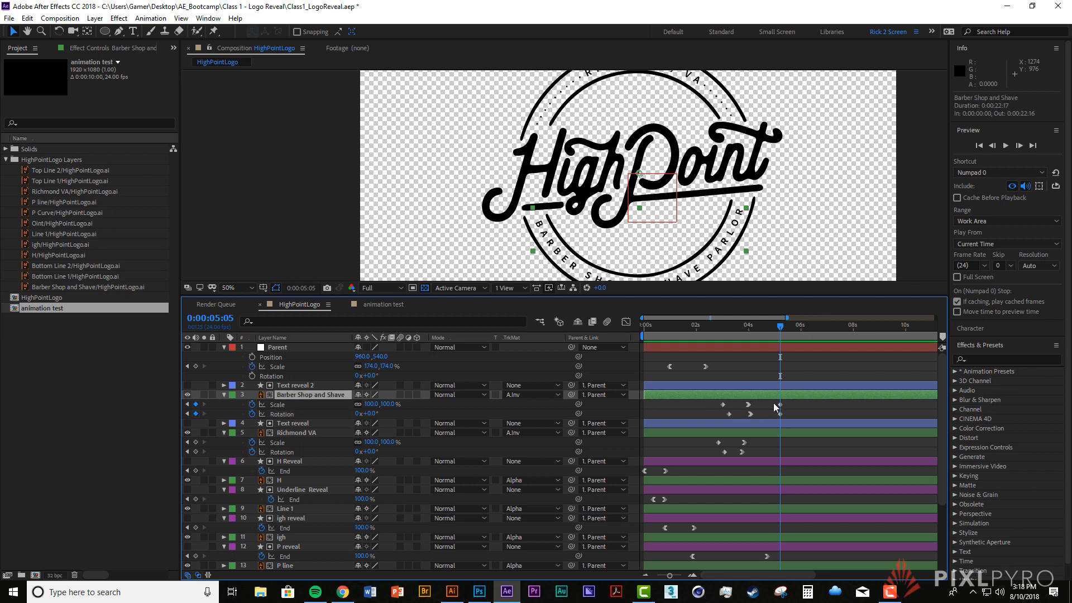
mouse_move(775, 407)
mouse_down()
mouse_move(789, 423)
mouse_move(764, 416)
mouse_up()
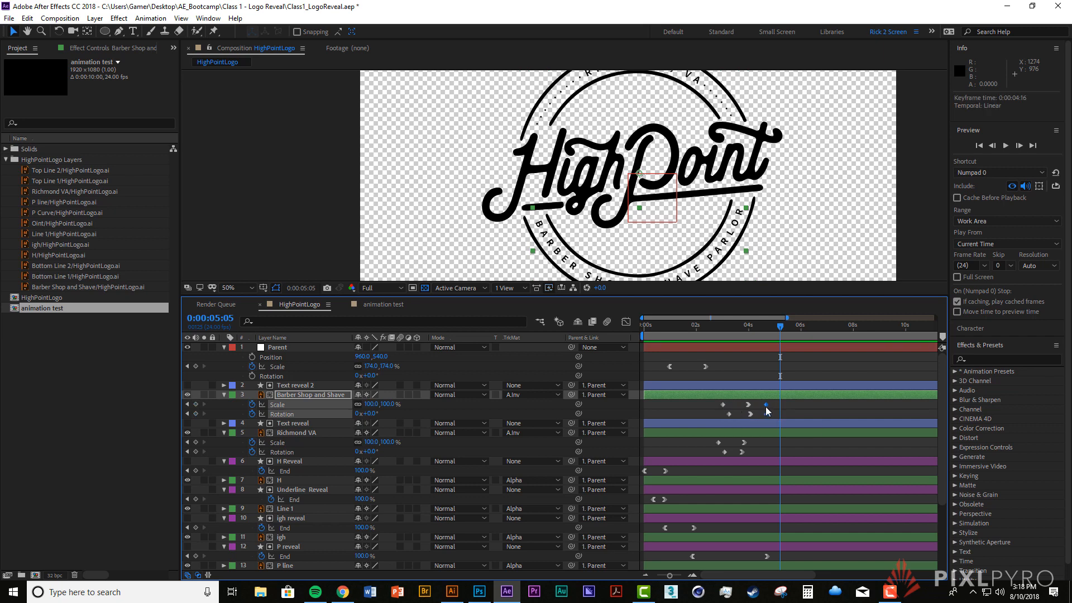
key(ctrl+z)
Step: Try stretching all Barber Shop and Shave keyframes proportionally, undo the stretch and delete the extra scale and rotation keyframes at 0:00:05:05
drag(708, 407, 801, 421)
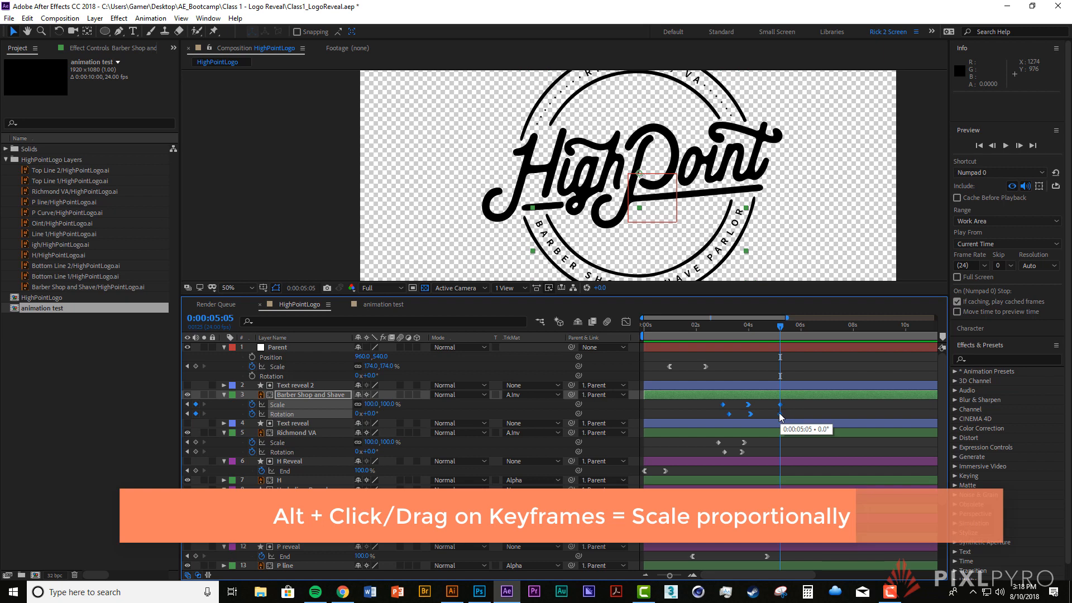
mouse_move(780, 414)
mouse_down()
mouse_move(748, 416)
mouse_move(877, 420)
mouse_move(780, 421)
mouse_up()
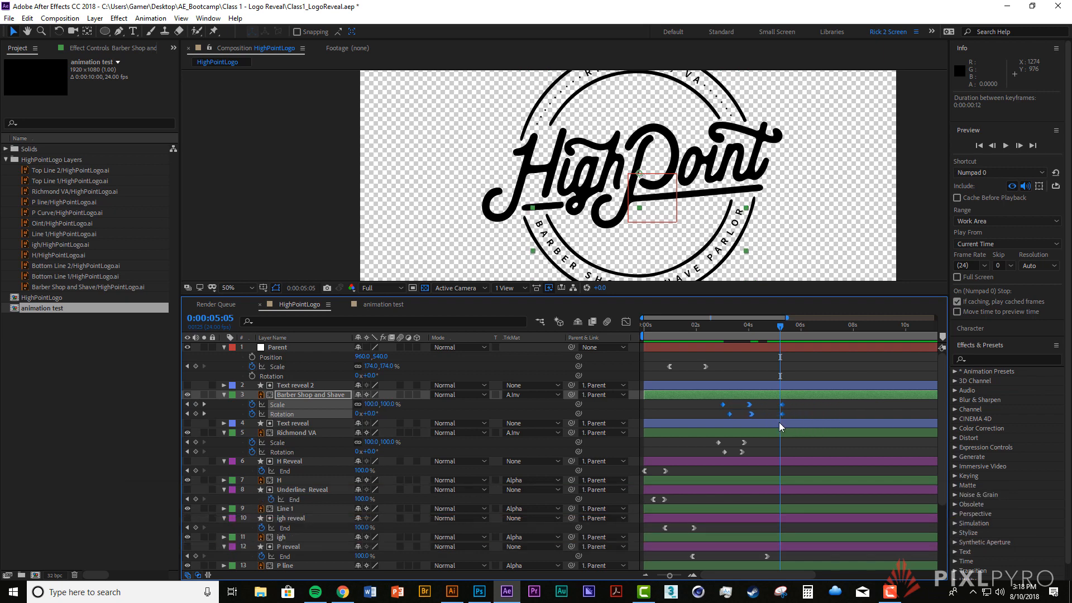
drag(780, 426, 774, 403)
key(ctrl+z)
key(Delete)
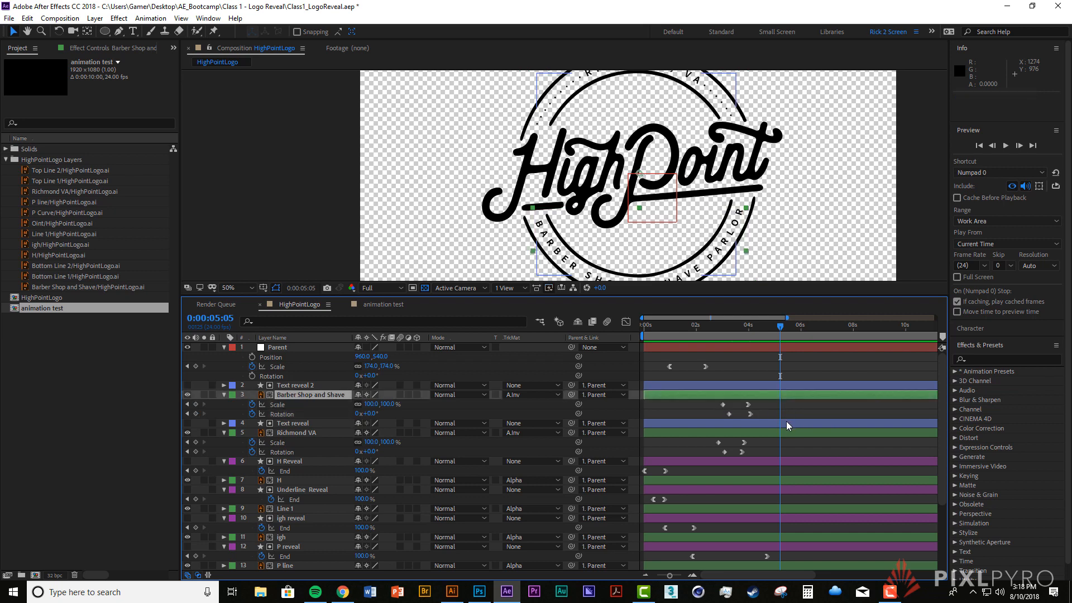
Step: Compress the End keyframes of all six lettering and underline reveal layers proportionally to about half their overall duration, and clear the selection
key(space)
drag(752, 436, 765, 344)
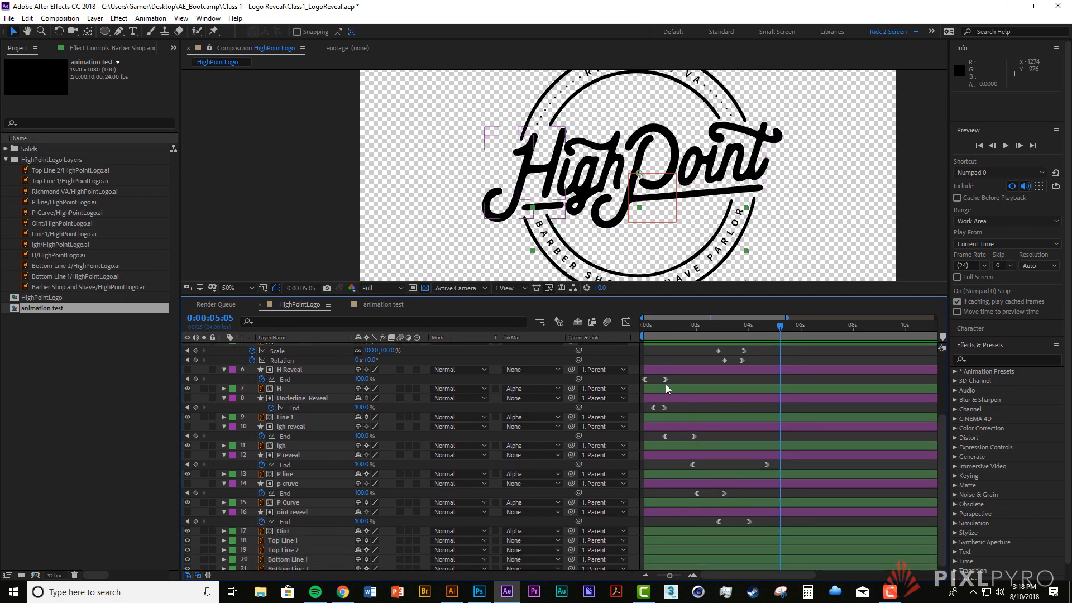
drag(776, 521, 638, 375)
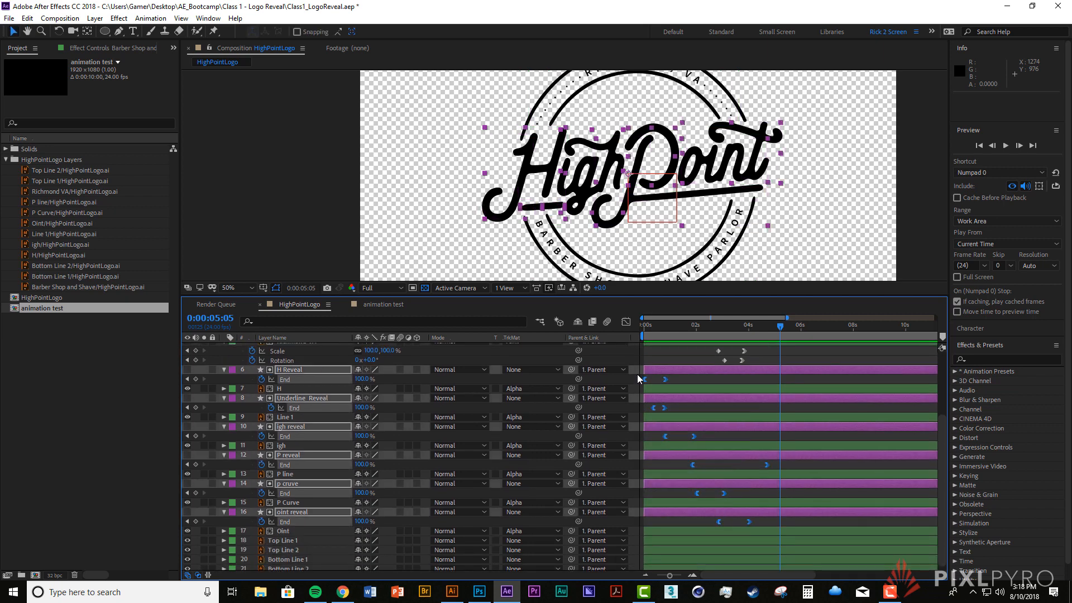
drag(767, 465, 707, 467)
click(720, 463)
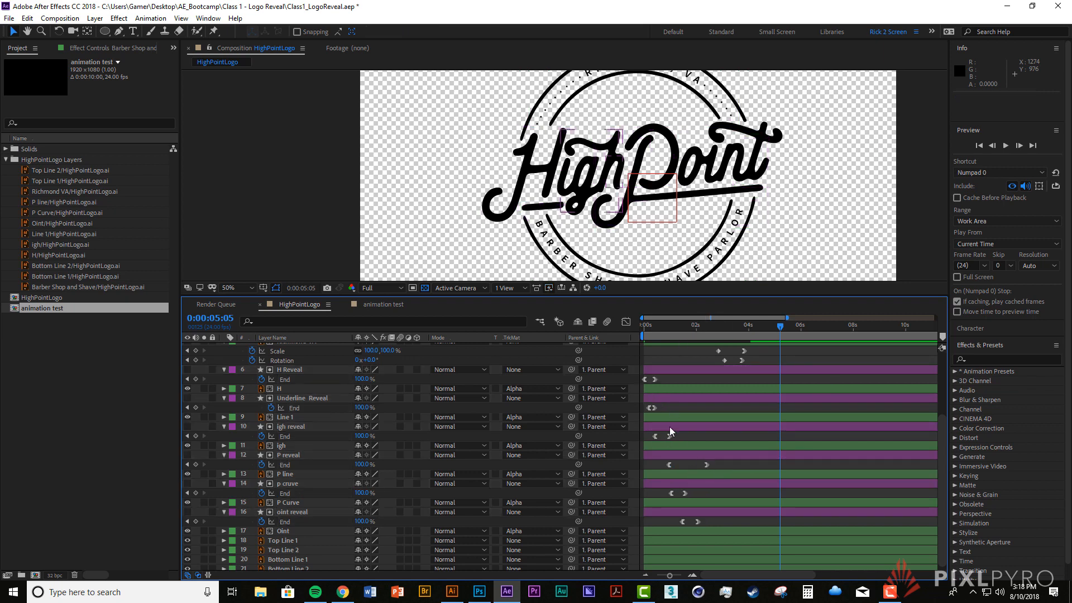
click(661, 369)
Step: Preview the compressed lettering animation from 0:00:00:00
key(Home)
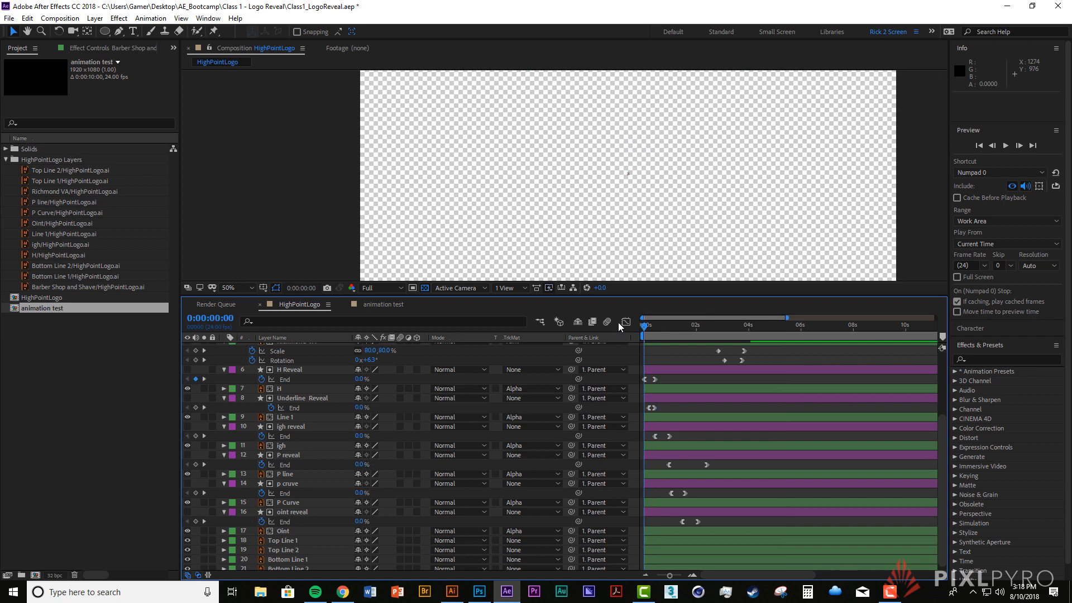
key(space)
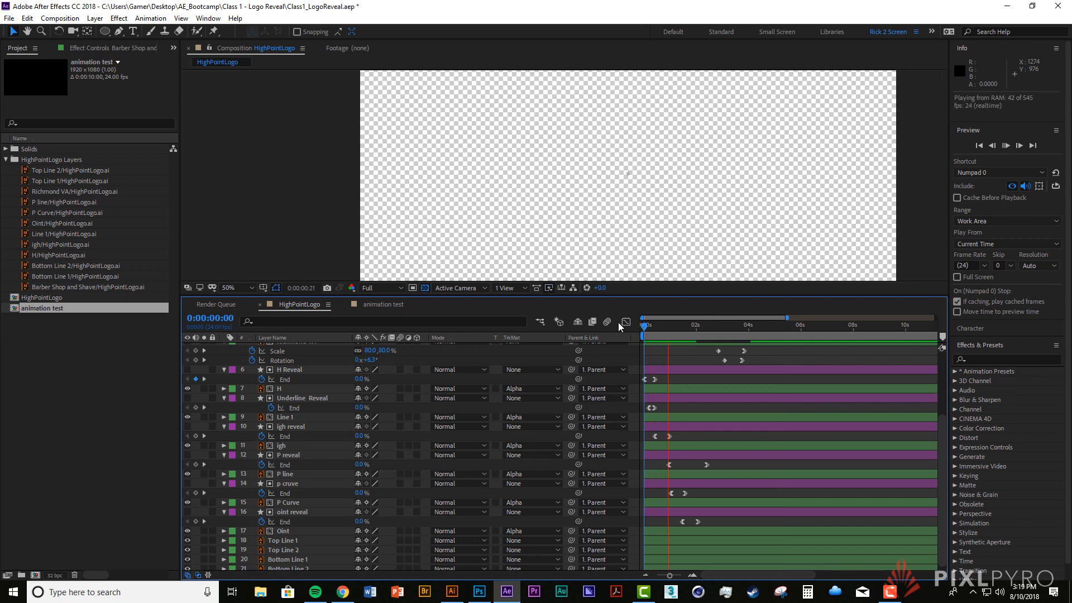
key(space)
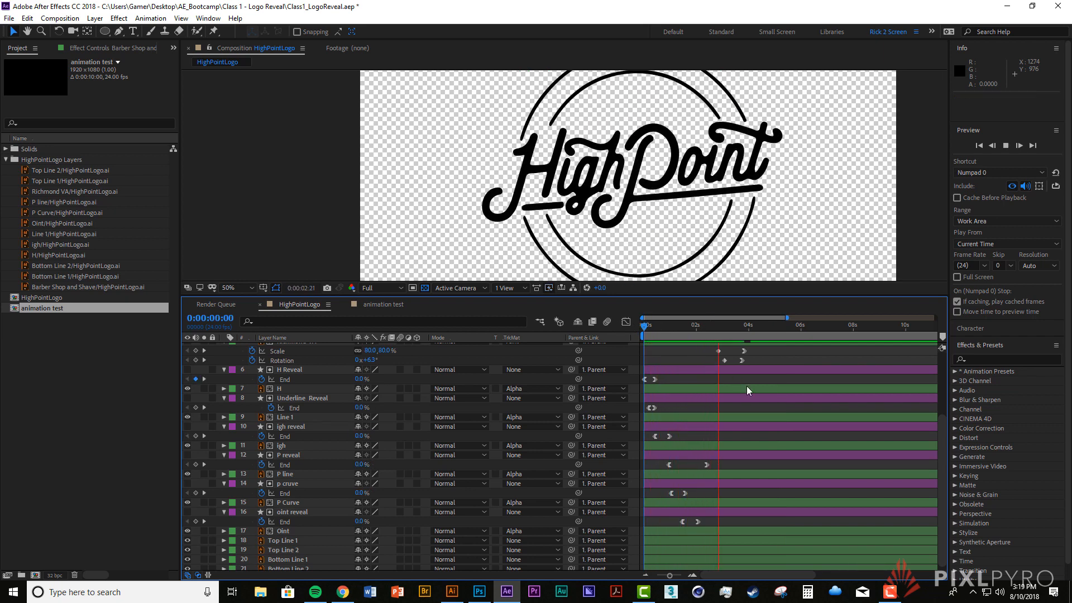
Step: Move the Parent's first scale keyframe to 0:00:00:00 and its second to 0:00:01:02, and preview the reveal from the start
scroll(734, 373, up, 5)
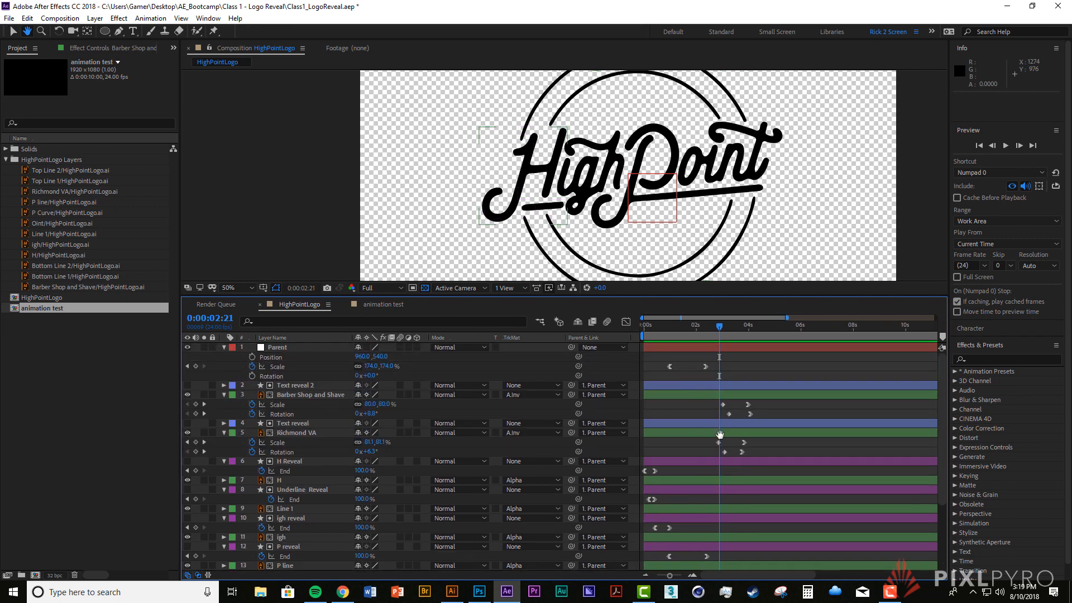
click(669, 366)
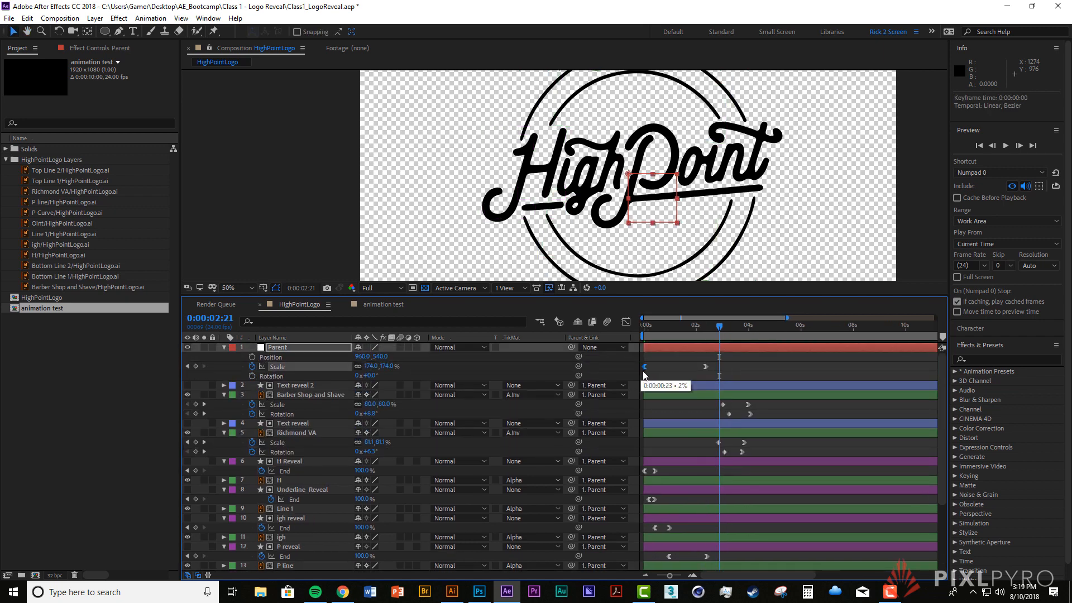
click(679, 372)
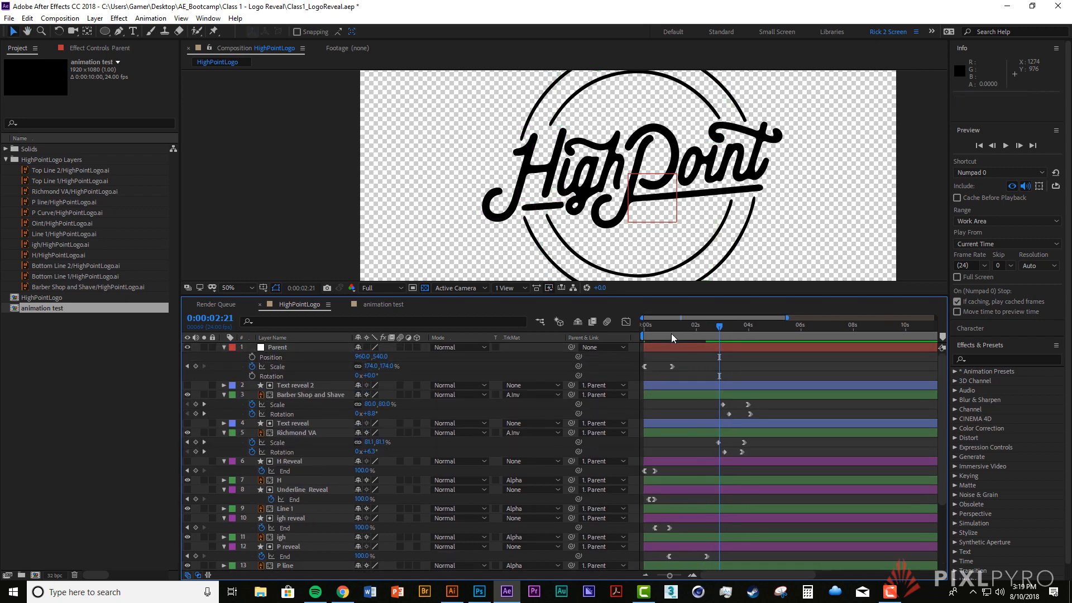
key(Home)
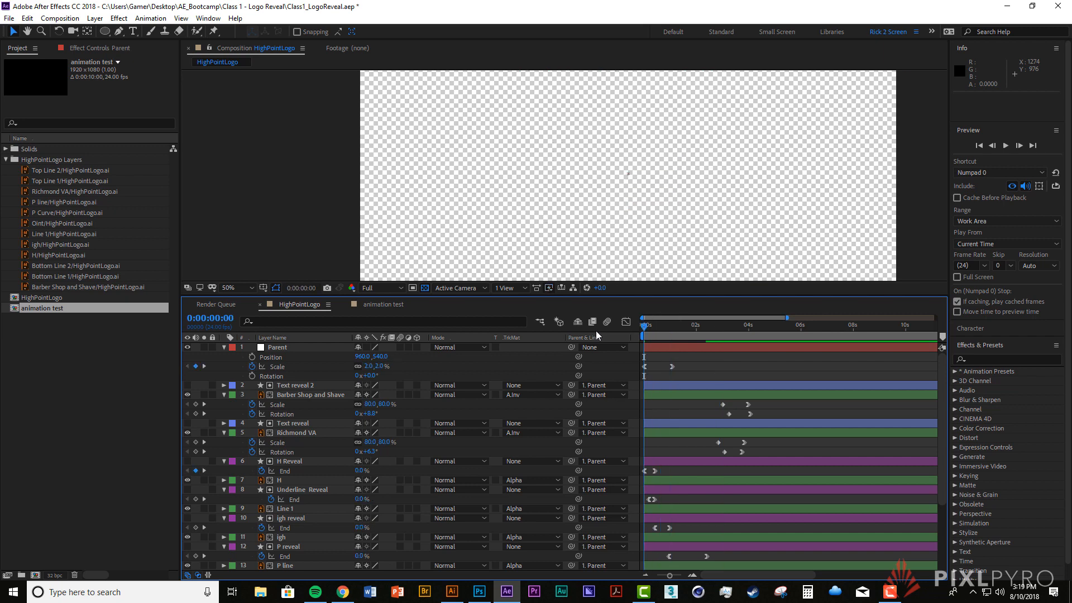
key(space)
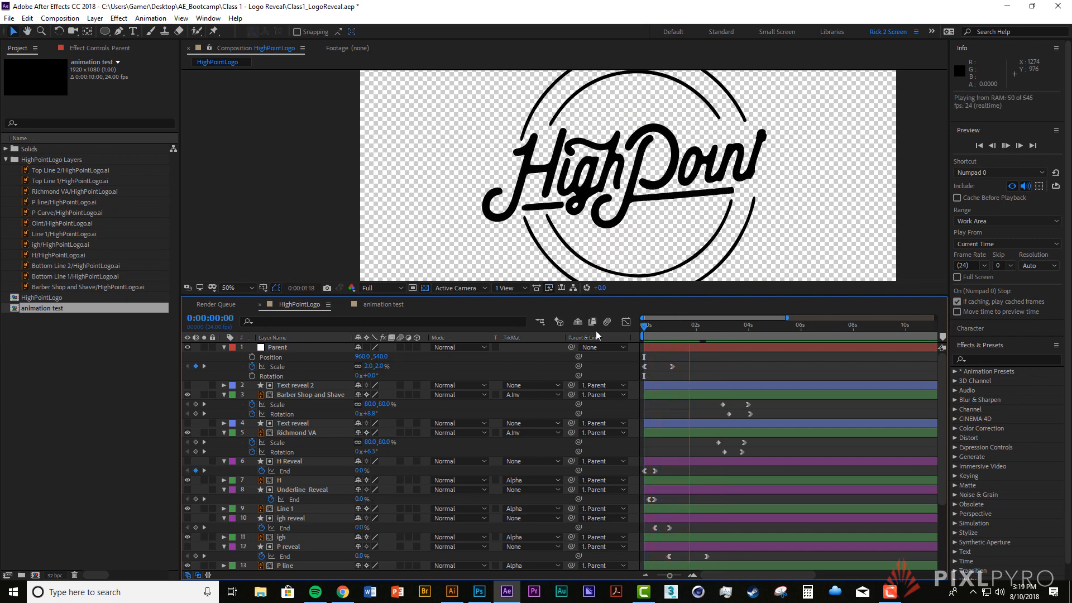
key(space)
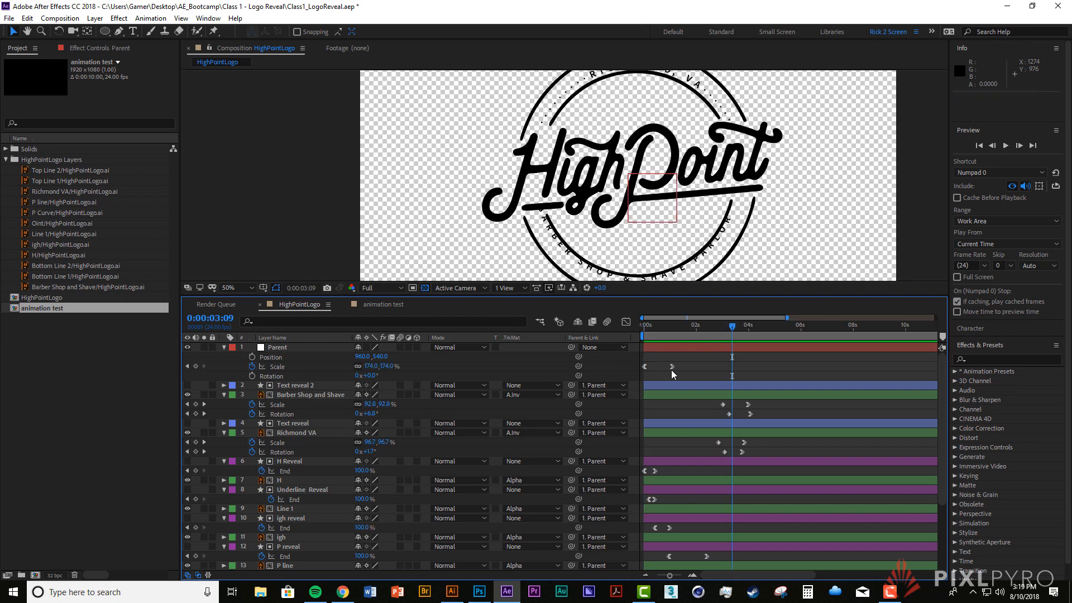
Step: Move the Parent's second scale keyframe to 0:00:01:12 and preview the reveal from 0:00:00:00
drag(673, 372, 670, 371)
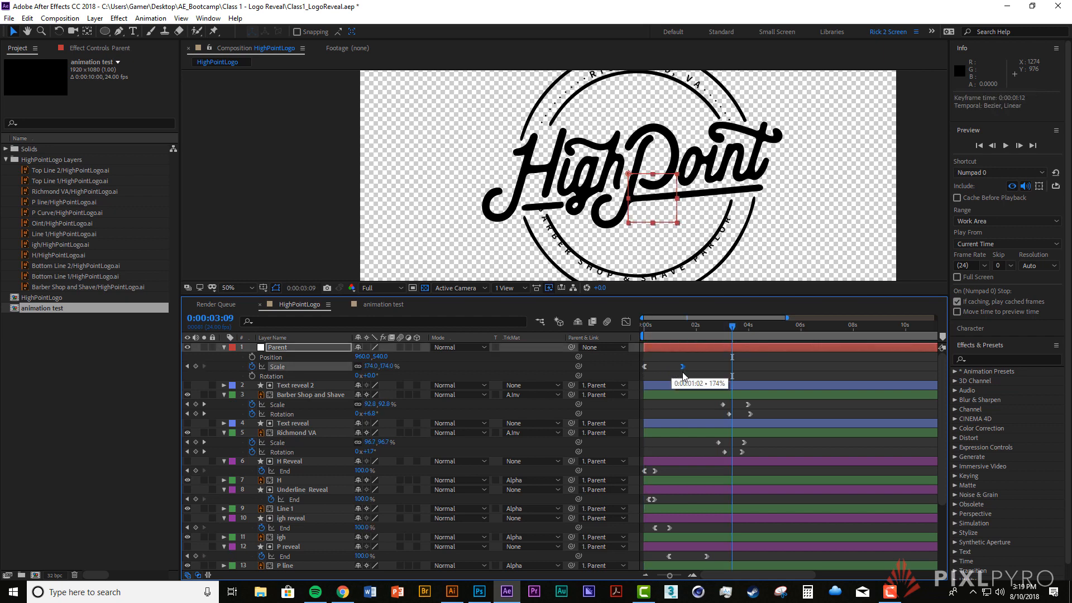
click(645, 330)
key(space)
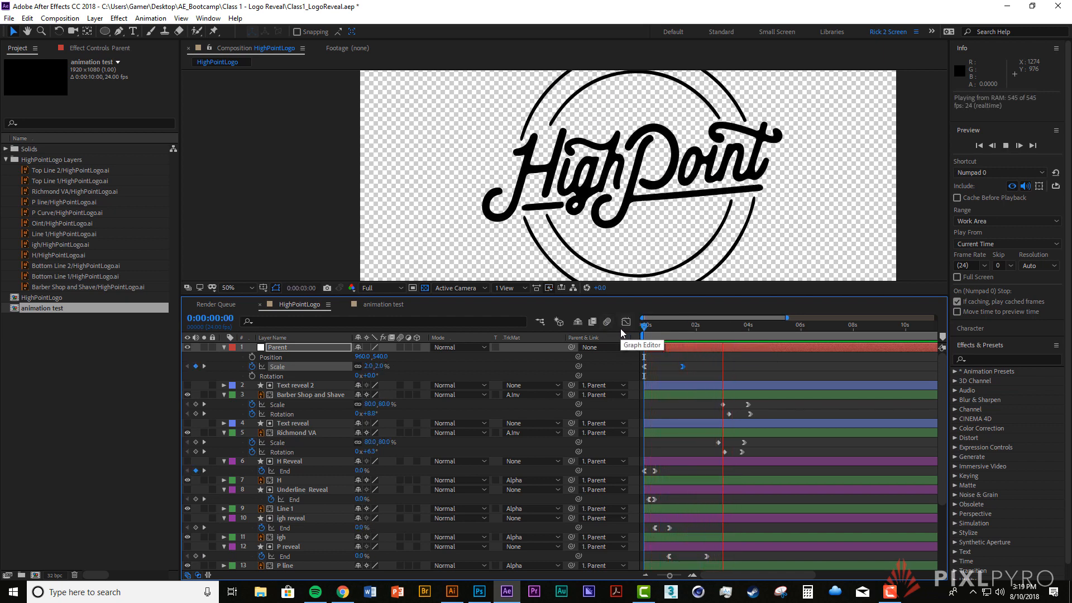
key(space)
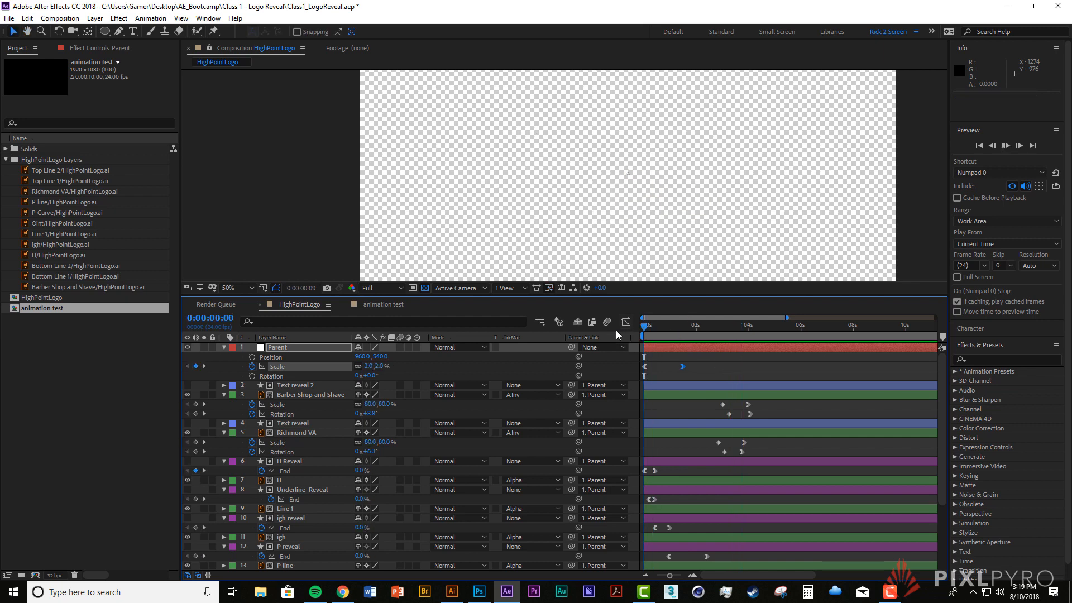
key(space)
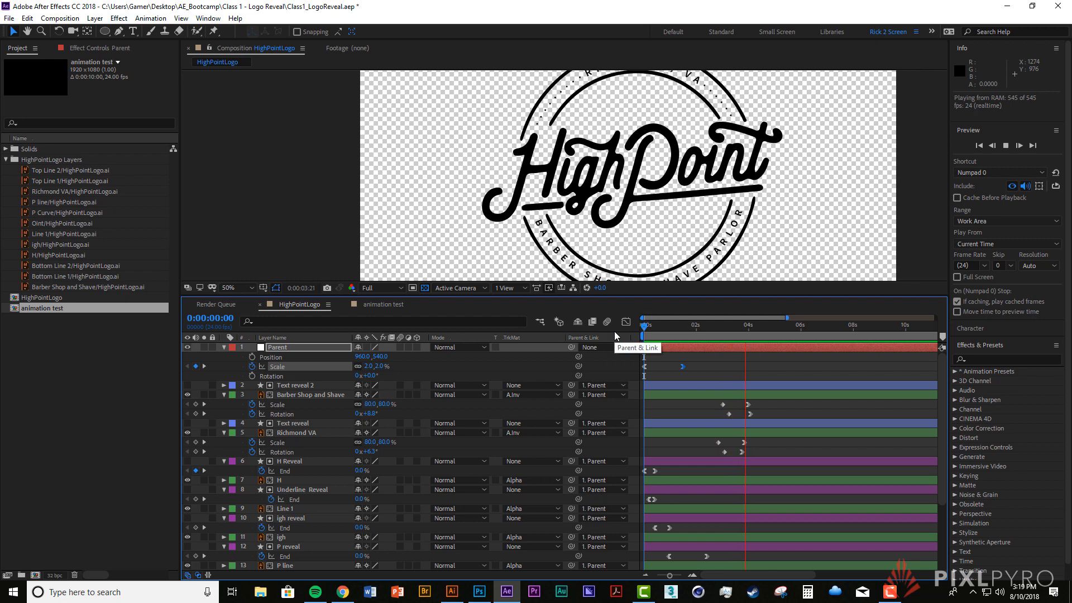
key(space)
Step: Shift the scale and rotation keyframes of the Barber Shop and Shave and Richmond VA layers about one second earlier and preview from the start
drag(707, 402, 720, 436)
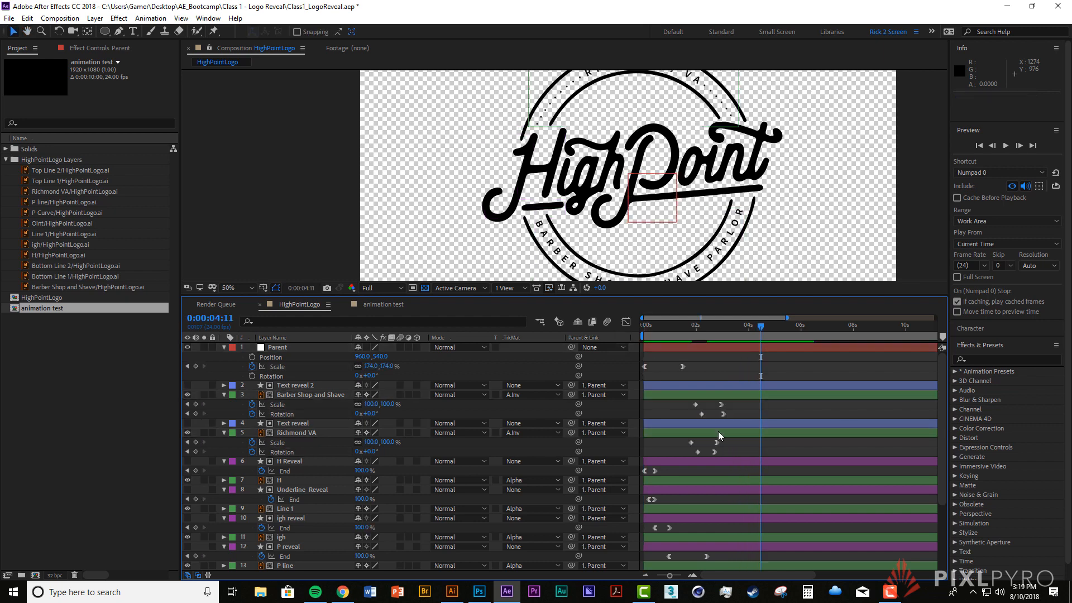
click(641, 330)
key(space)
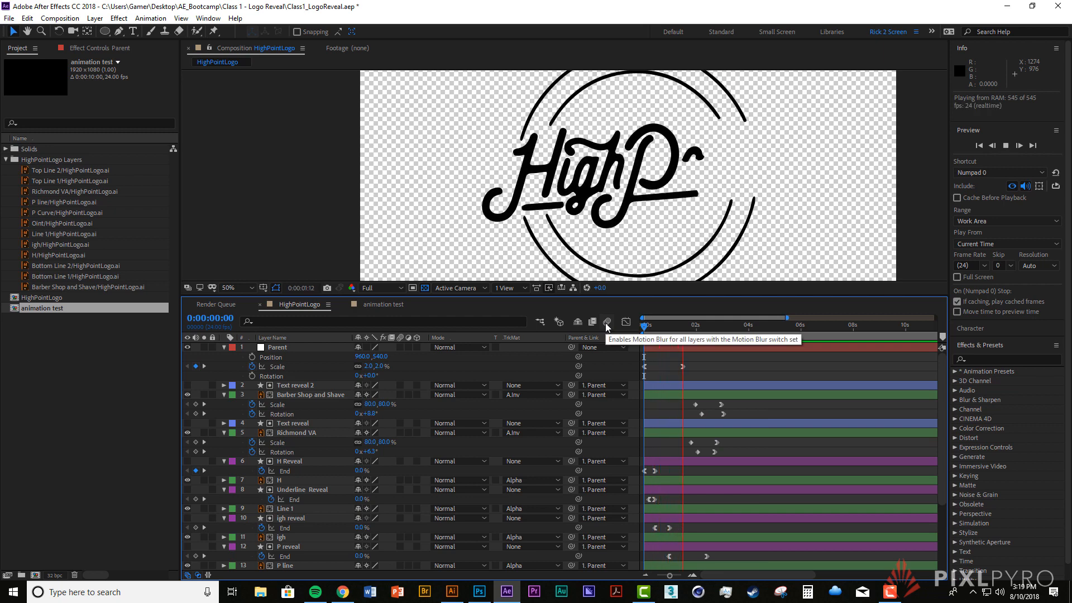
key(space)
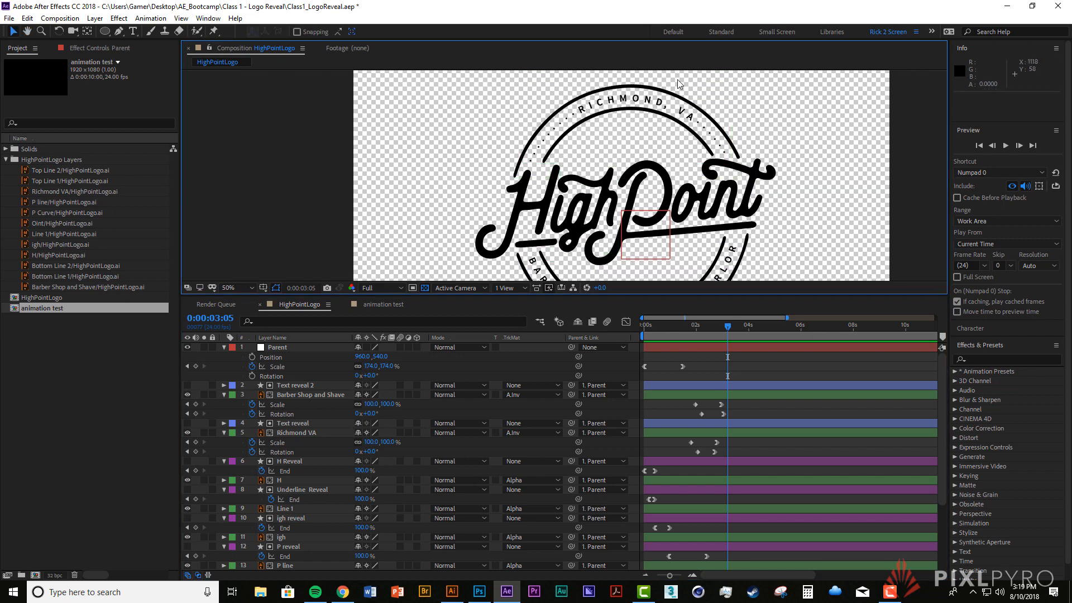
Step: Remove the Parent's scale animation at 0:00:03:05 and preview the logo reveal from 0:00:00:00
drag(685, 163, 692, 139)
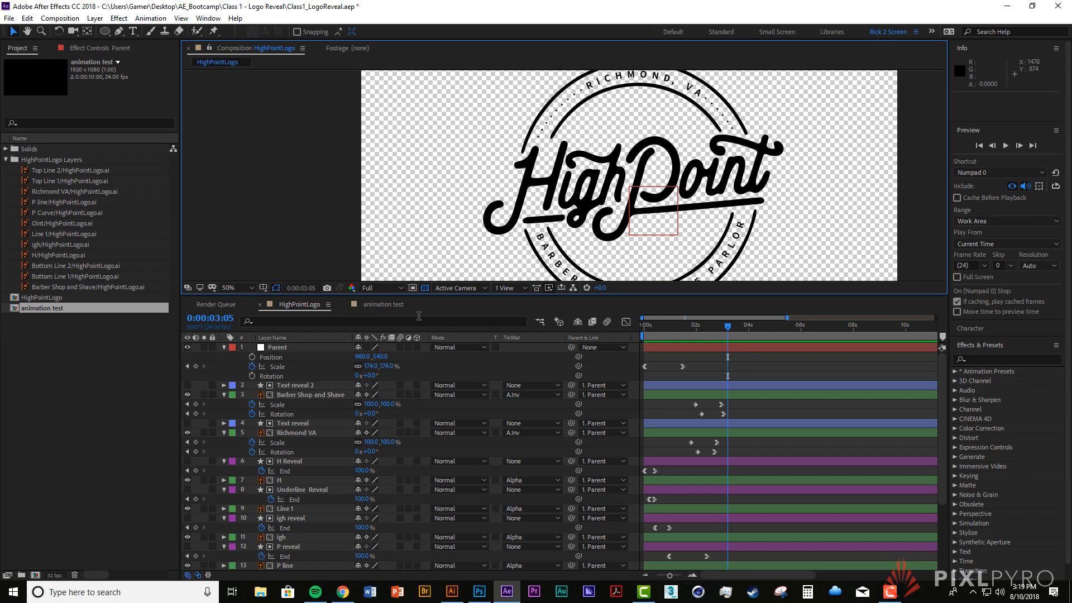
click(251, 367)
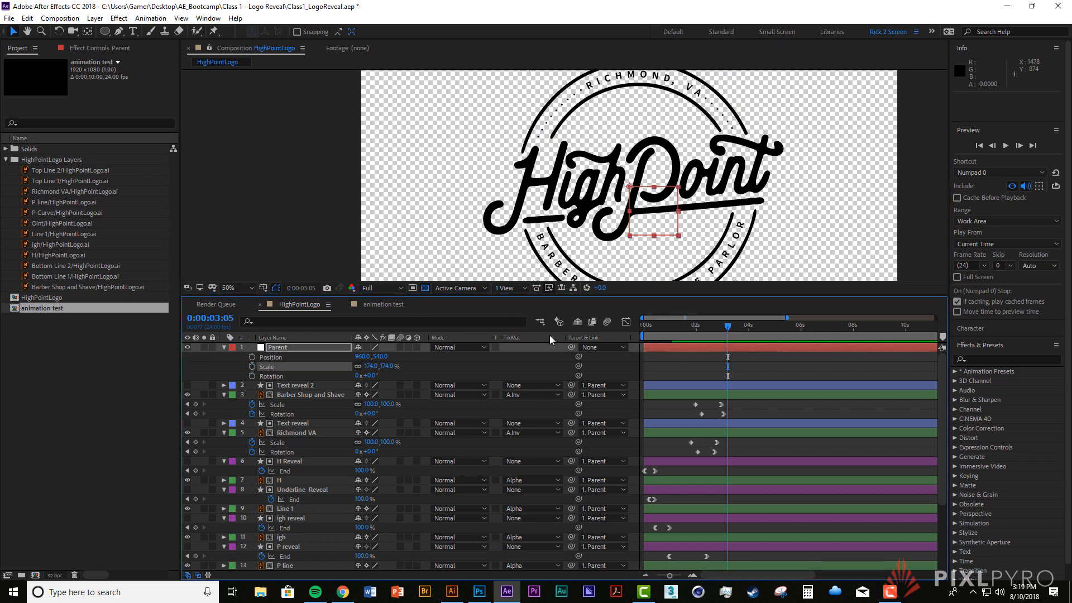
key(Home)
key(space)
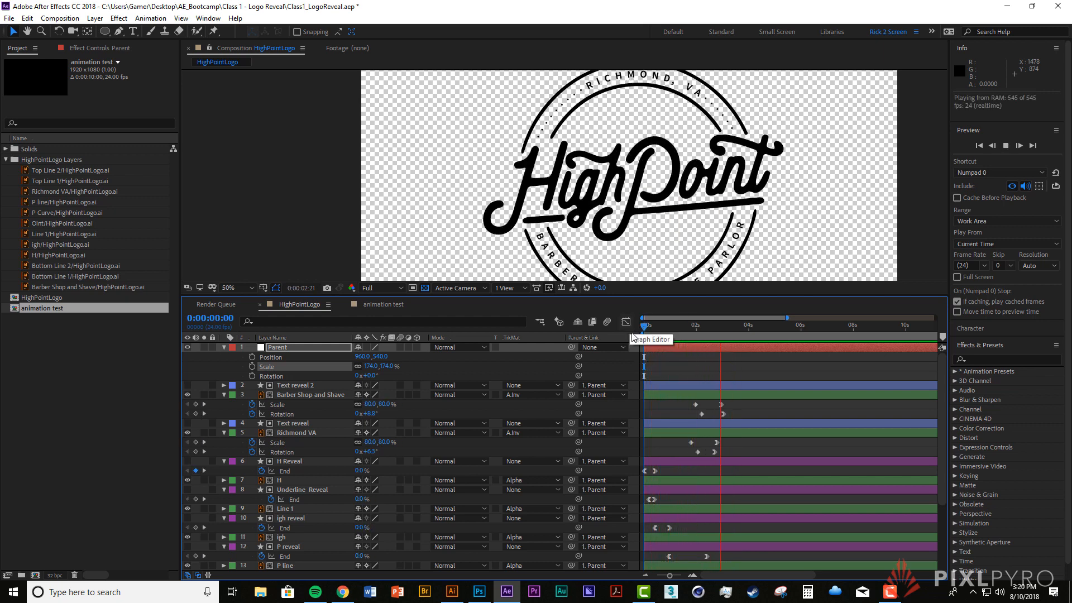
key(space)
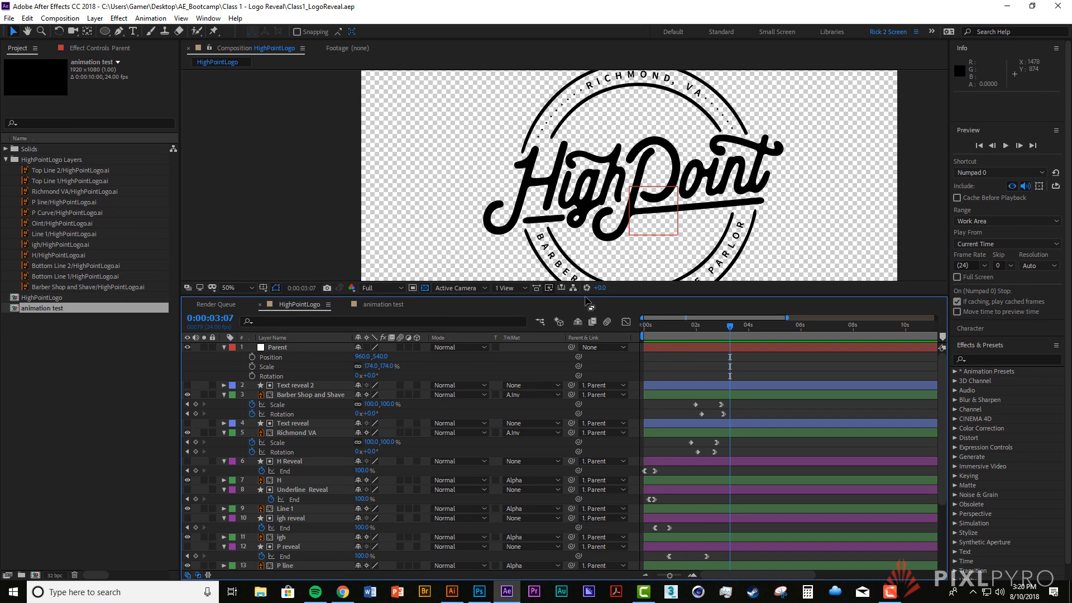
Step: Show the whole logo and draw an open Pen path on a new shape layer along the outer arc above the Richmond, VA text
drag(589, 300, 587, 366)
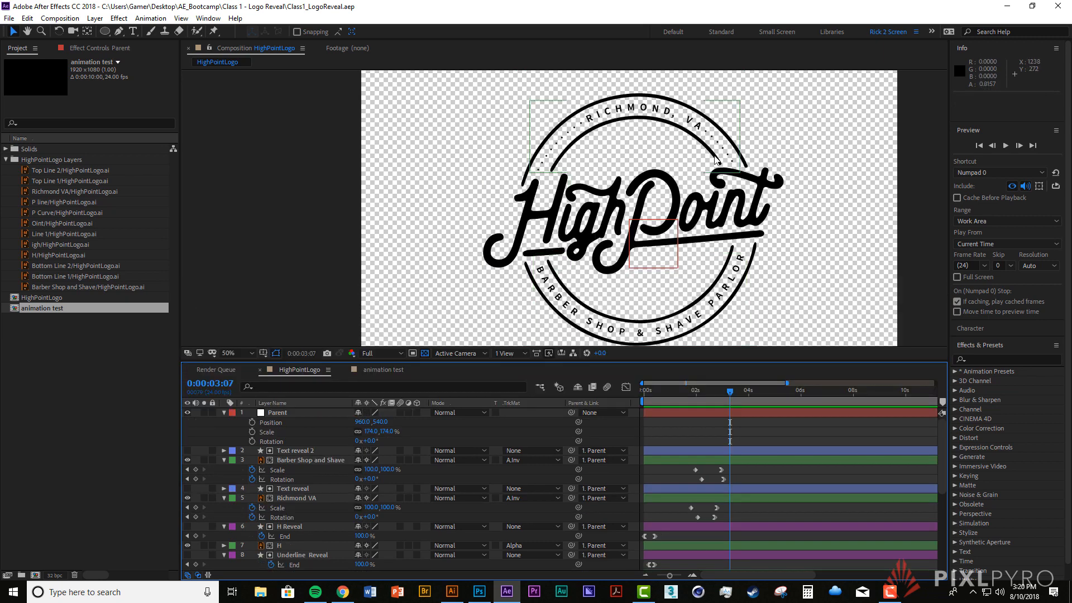
drag(657, 316, 652, 307)
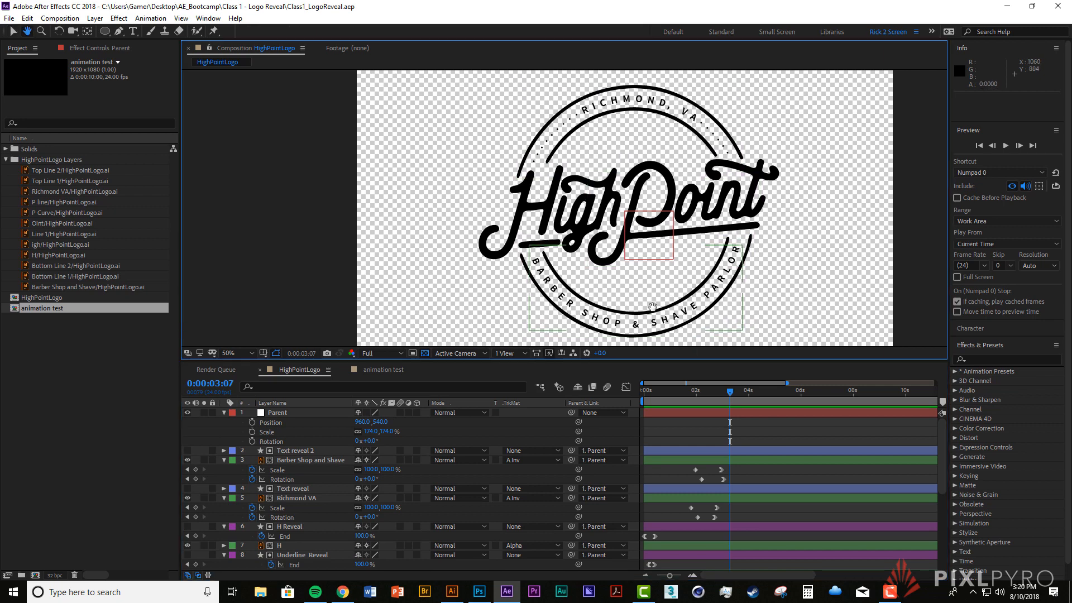
click(661, 425)
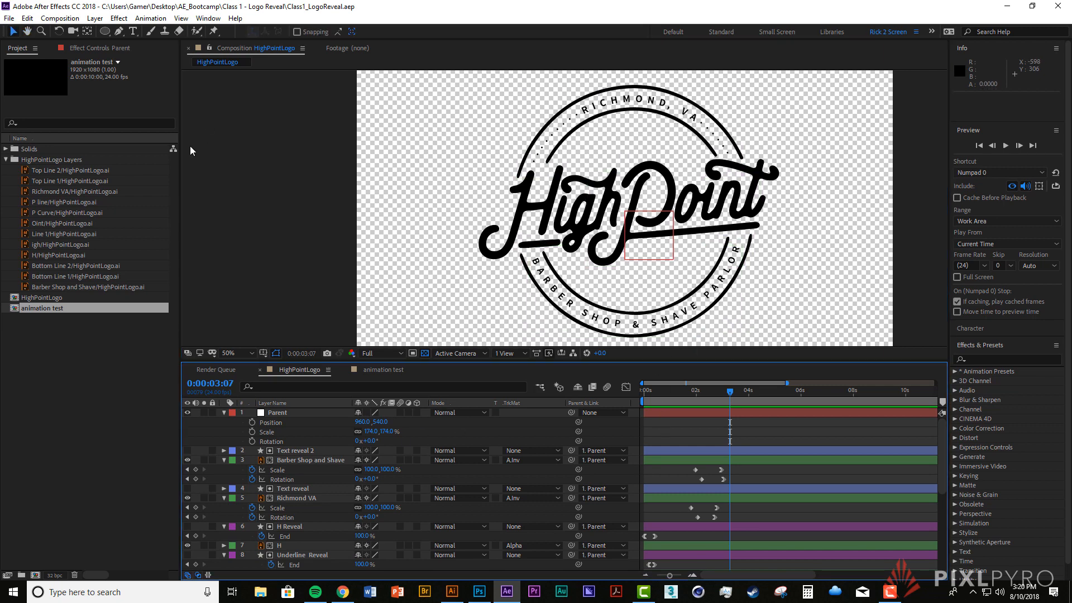
click(119, 32)
click(517, 177)
drag(544, 126, 559, 112)
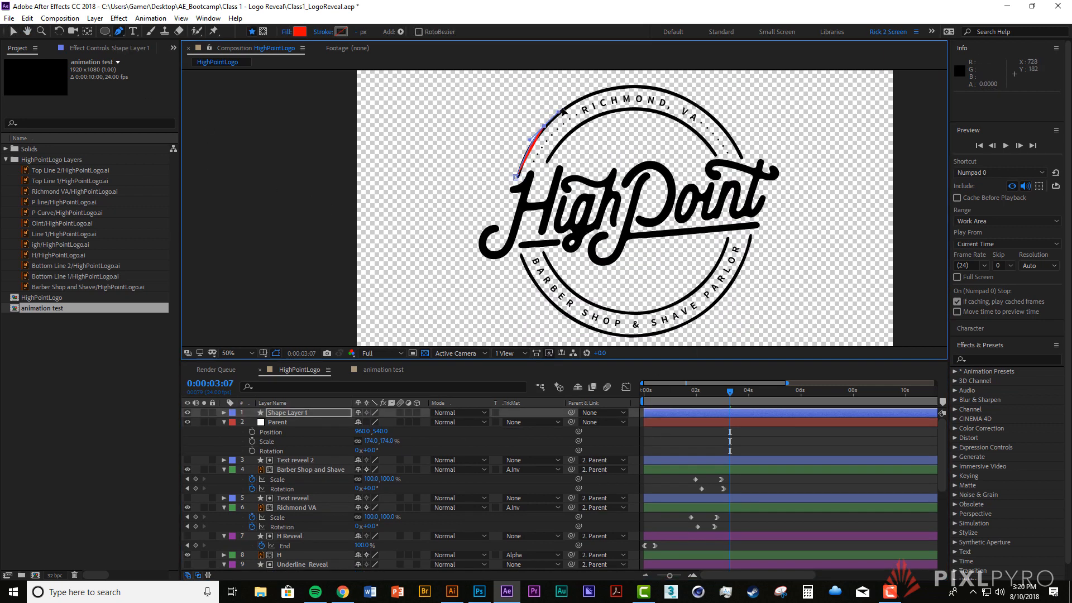
drag(607, 87, 716, 119)
click(734, 140)
click(743, 158)
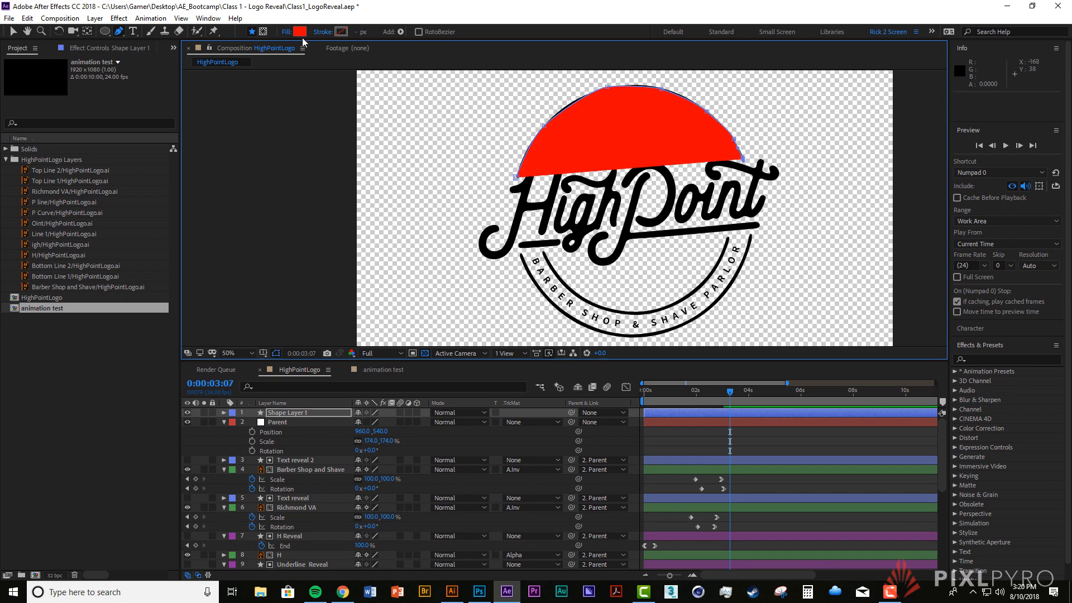
Step: Set the new arc shape's fill to None
click(286, 31)
click(480, 265)
click(514, 330)
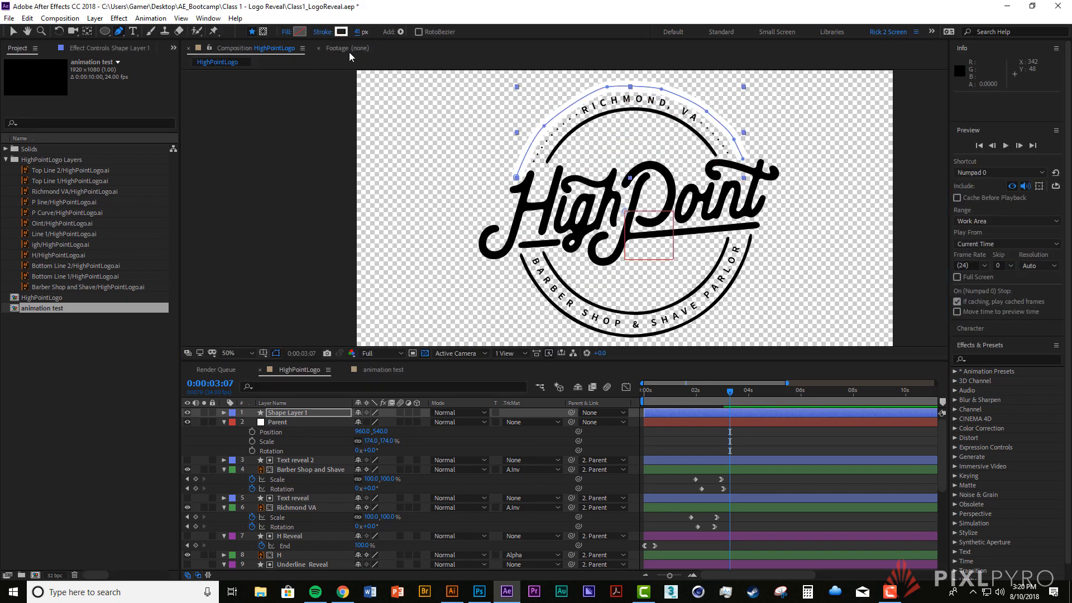
Step: Rename the outer arc's shape layer to Line reveal and set its stroke's line cap to Round Cap
click(224, 413)
text(ne reveal)
key(Return)
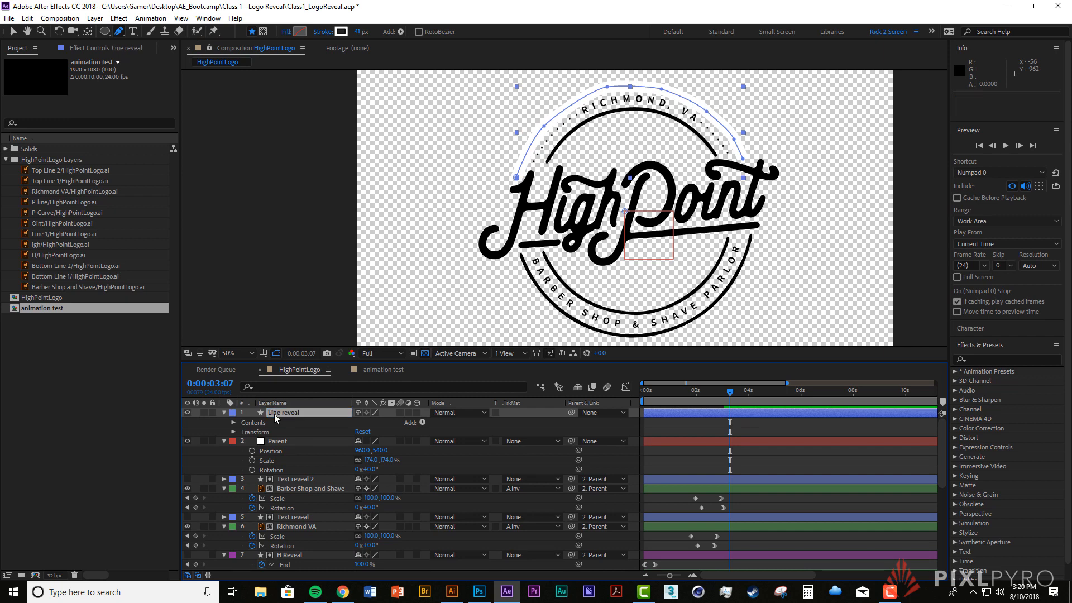
click(233, 423)
click(243, 432)
click(253, 452)
click(382, 499)
click(391, 522)
click(253, 451)
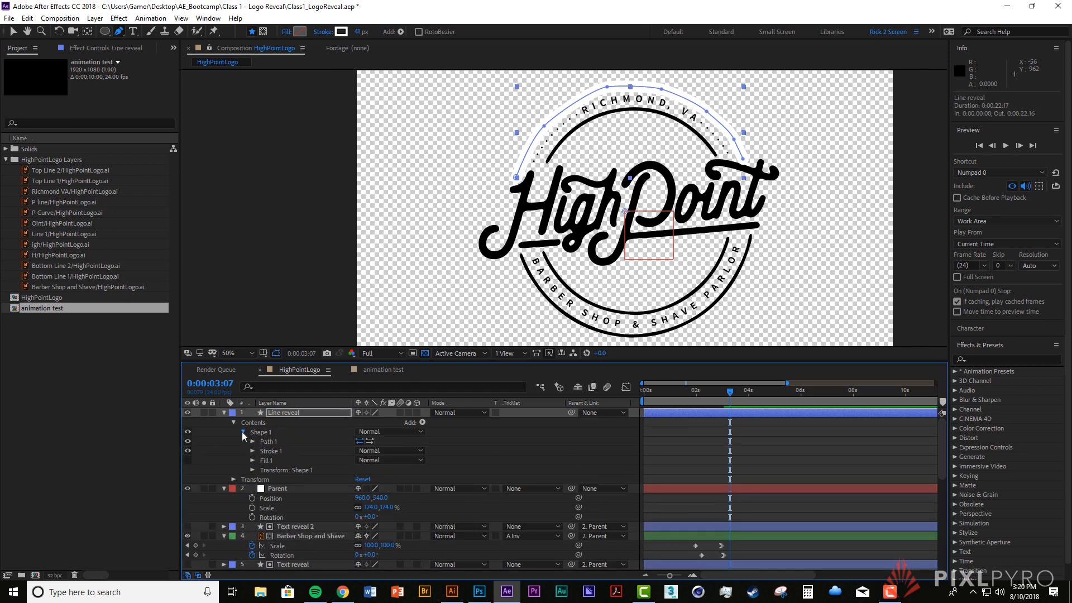
Step: Add Trim Paths to Line reveal, keyframe its End from 0% at 0:00:02:10 to 100% at 0:00:03:07, and preview it
click(234, 423)
key(ctrl+s)
click(423, 423)
click(451, 364)
click(243, 442)
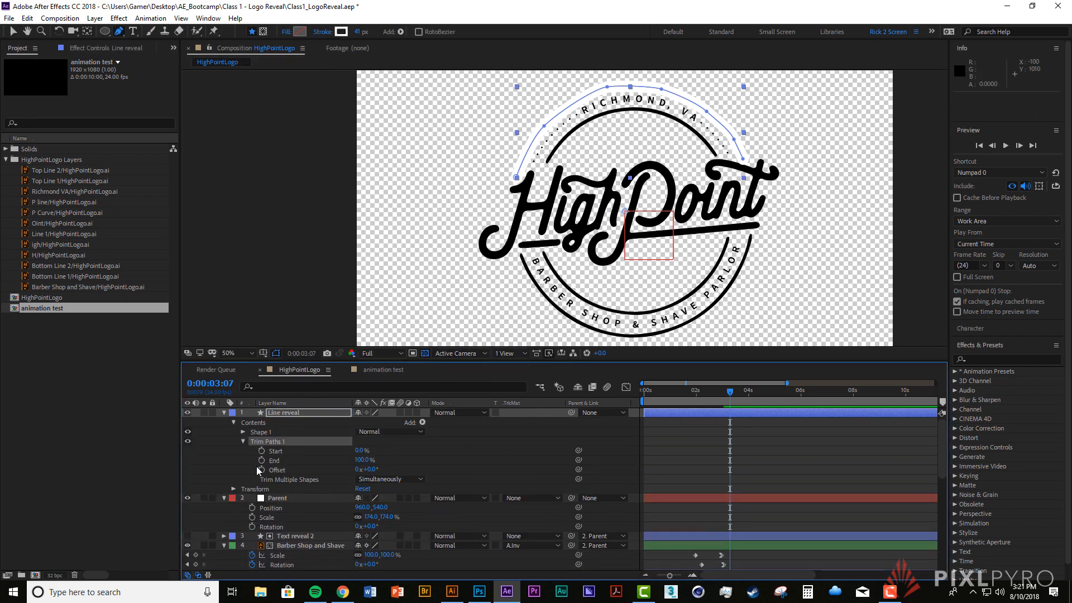
click(262, 461)
drag(730, 392, 707, 393)
drag(359, 461, 303, 464)
key(space)
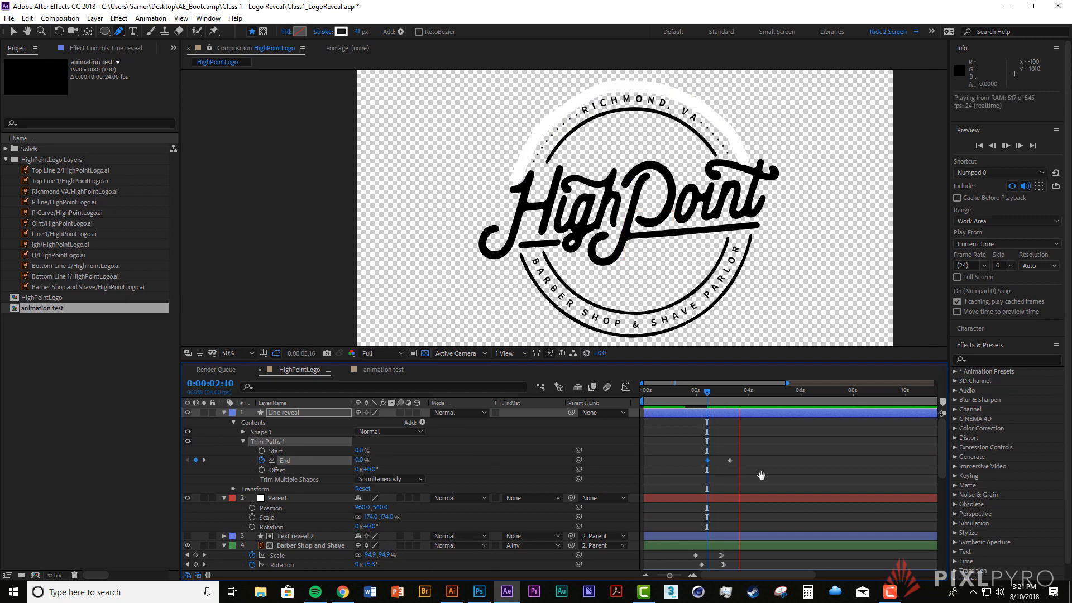
key(space)
click(702, 391)
key(space)
key(space)
Step: Collapse all layers and place the Line reveal layer directly above Top Line 2
scroll(322, 430, down, 1)
scroll(326, 450, up, 1)
key(ctrl+a)
key(u)
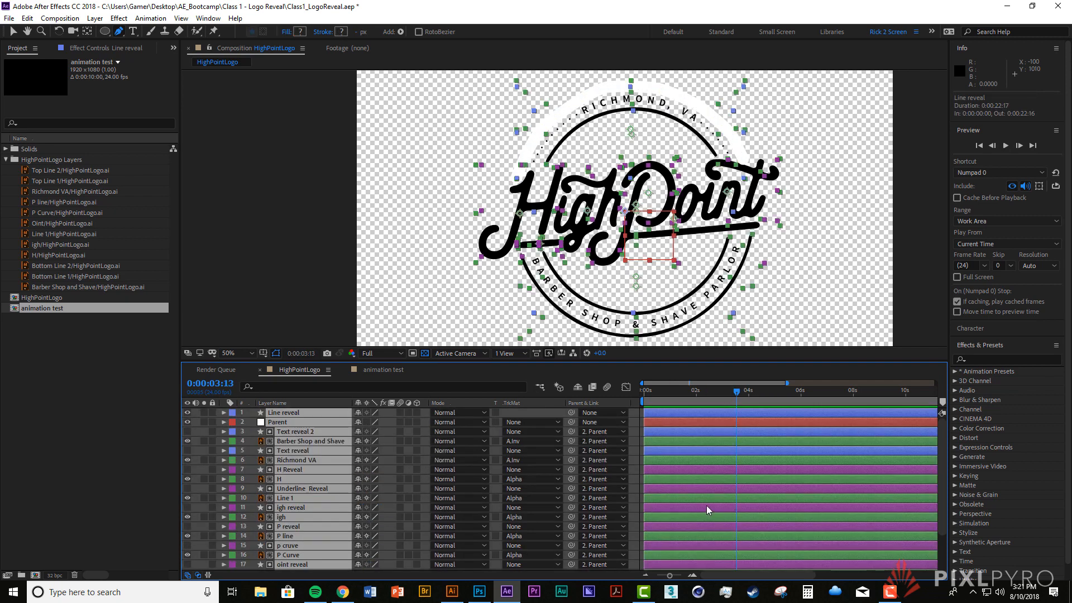
key(grave)
click(708, 508)
drag(116, 92, 125, 258)
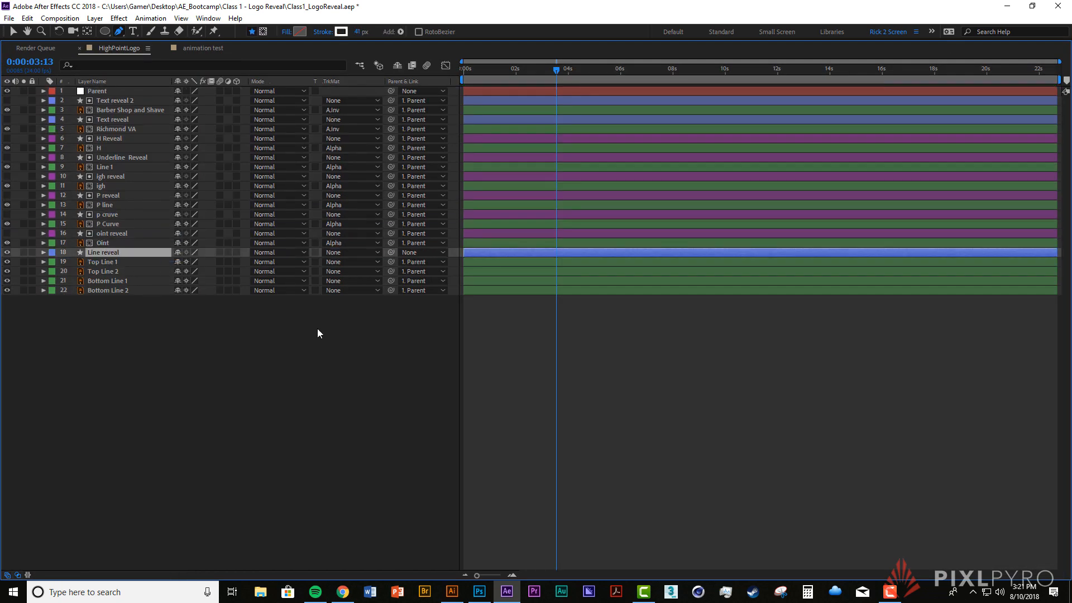
key(grave)
click(302, 547)
drag(300, 527, 305, 542)
Step: Set Top Line 2's track matte to Alpha Matte "Line reveal" and preview the reveal from the start
click(305, 546)
click(530, 547)
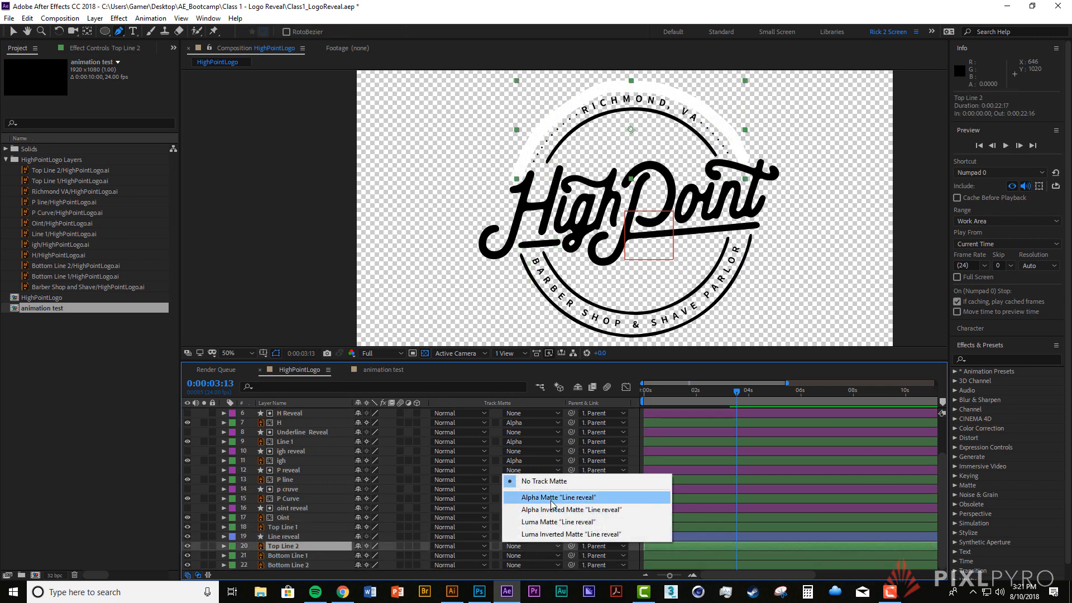
click(551, 497)
key(Home)
key(space)
key(space)
Step: Ease into the last End keyframe of Top Line 2's Line reveal layer in the speed graph and preview the motion
click(292, 537)
key(u)
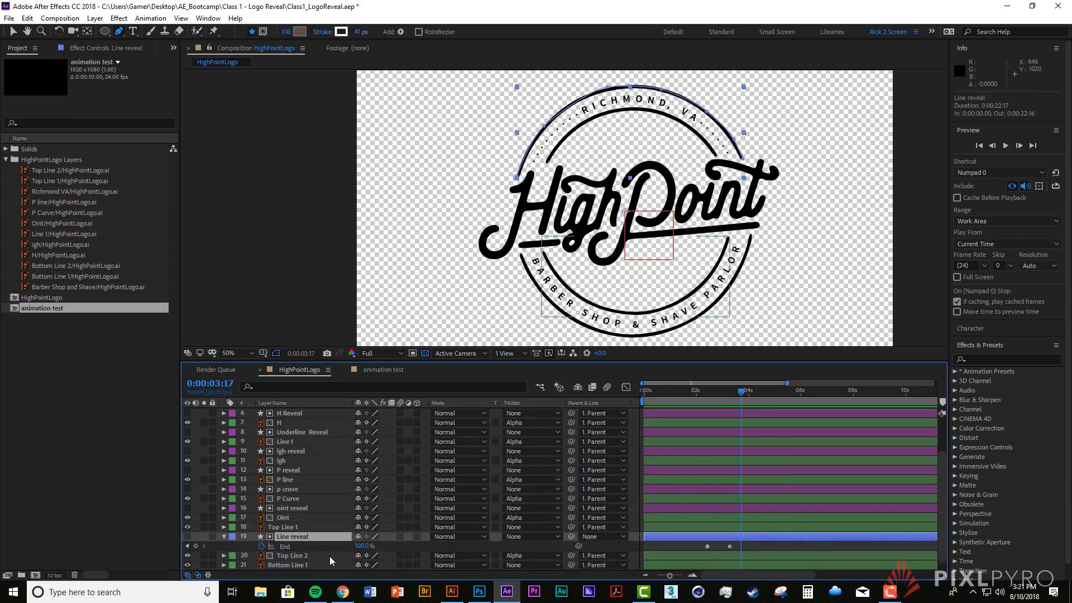
click(285, 547)
click(626, 387)
drag(730, 418, 730, 545)
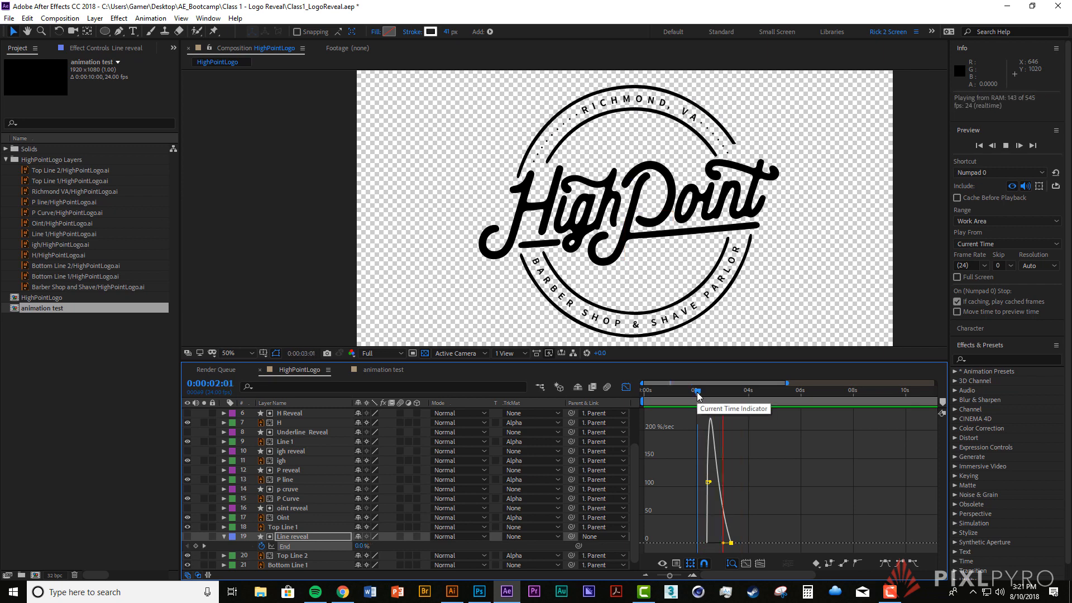
click(691, 391)
key(space)
key(space)
Step: Ease out of the first End keyframe of Top Line 2's matte in the speed graph and preview it
drag(708, 509, 722, 543)
click(686, 392)
key(space)
key(space)
Step: Spread the outer arc's two End keyframes further apart, preview the reveal, and save the project
click(802, 497)
click(742, 543)
click(697, 392)
key(space)
key(space)
click(697, 392)
key(space)
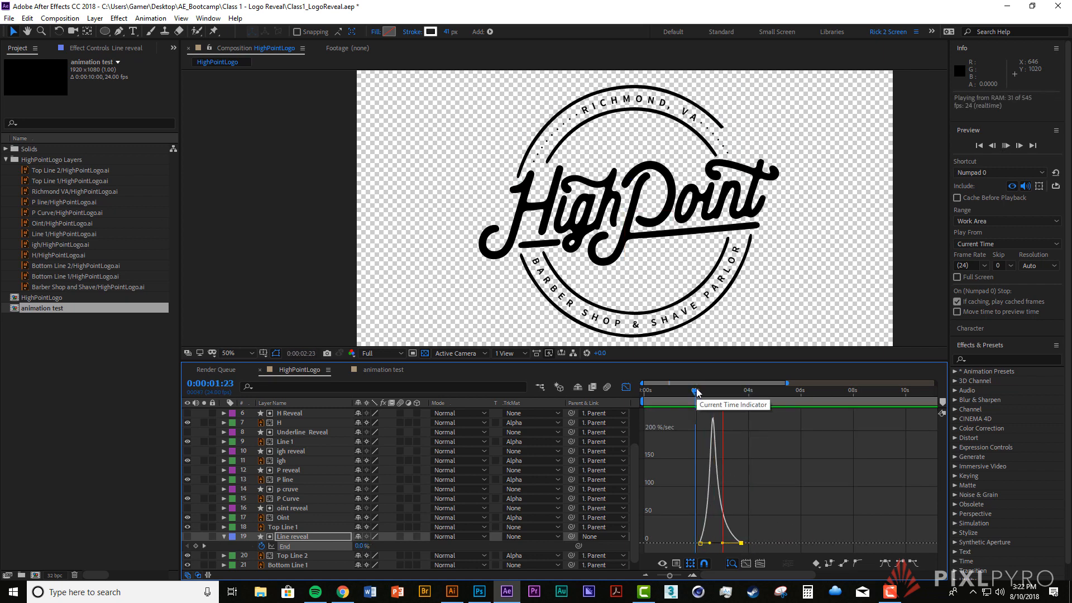
key(space)
key(ctrl+s)
key(shift+F3)
scroll(315, 539, down, 1)
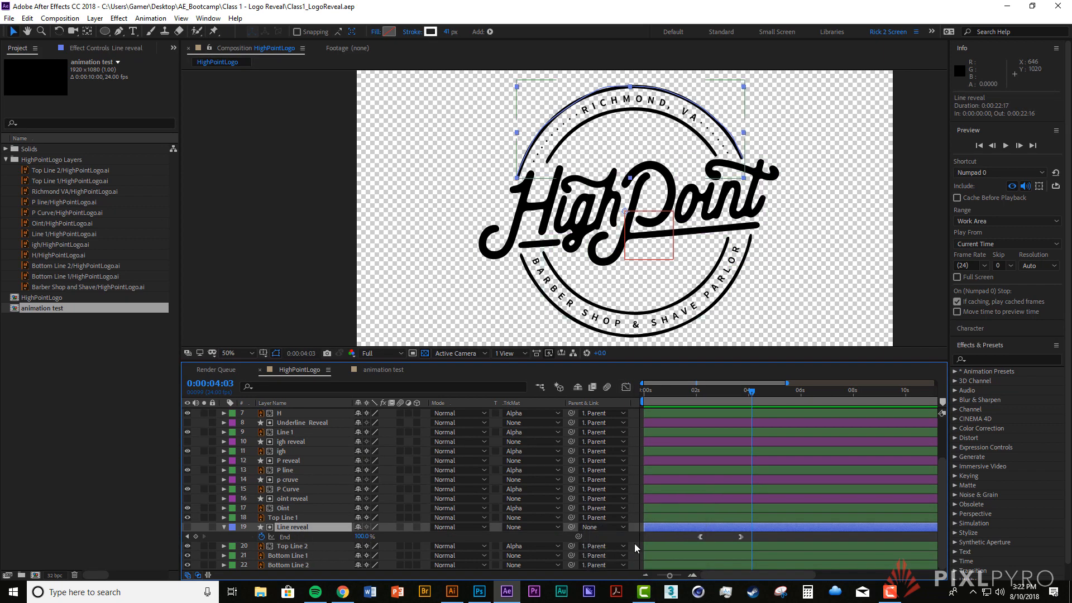
Step: Draw an open Pen path on a new shape layer along the inner arc below the Richmond, VA text
key(F2)
key(g)
click(548, 160)
click(588, 121)
drag(622, 109, 643, 110)
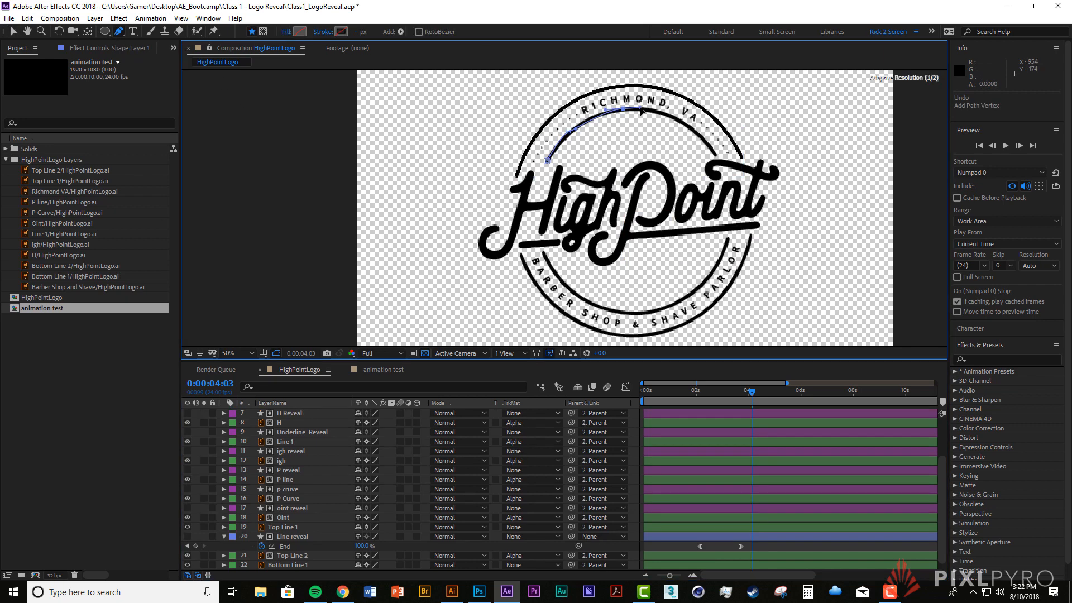
click(701, 133)
click(715, 155)
Step: Place the inner arc's shape layer directly above Top Line 1 and rename it Line reveal
scroll(373, 454, up, 3)
drag(296, 414, 304, 510)
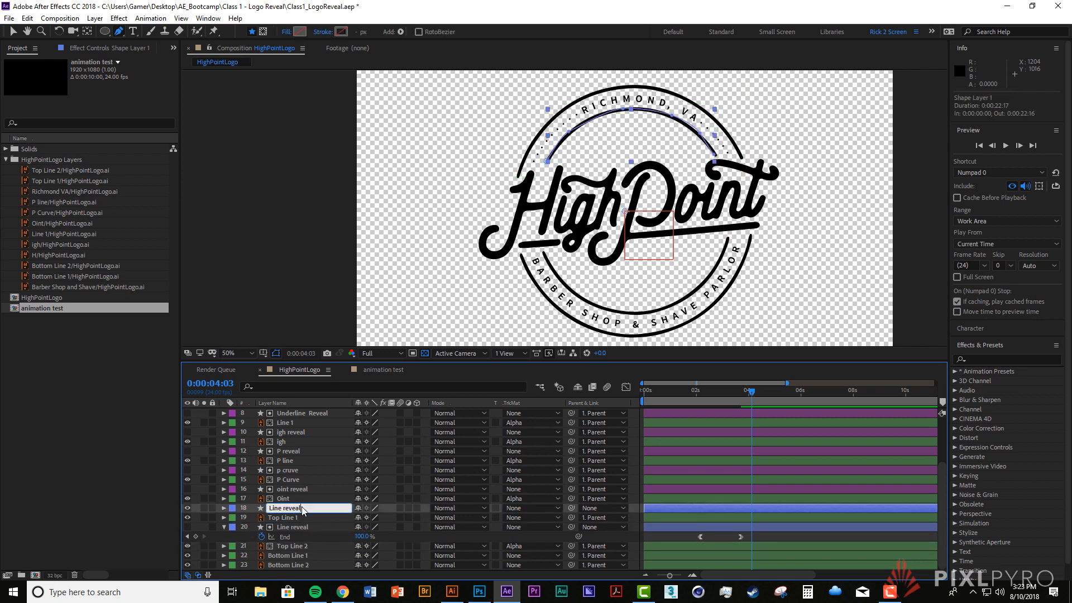
key(Return)
Step: Set Top Line 1's track matte to an alpha matte from the Line reveal layer above it
click(537, 518)
click(544, 481)
click(542, 518)
click(544, 470)
Step: Add Trim Paths to the Line reveal layer above Top Line 1 and expand its shape properties
click(320, 509)
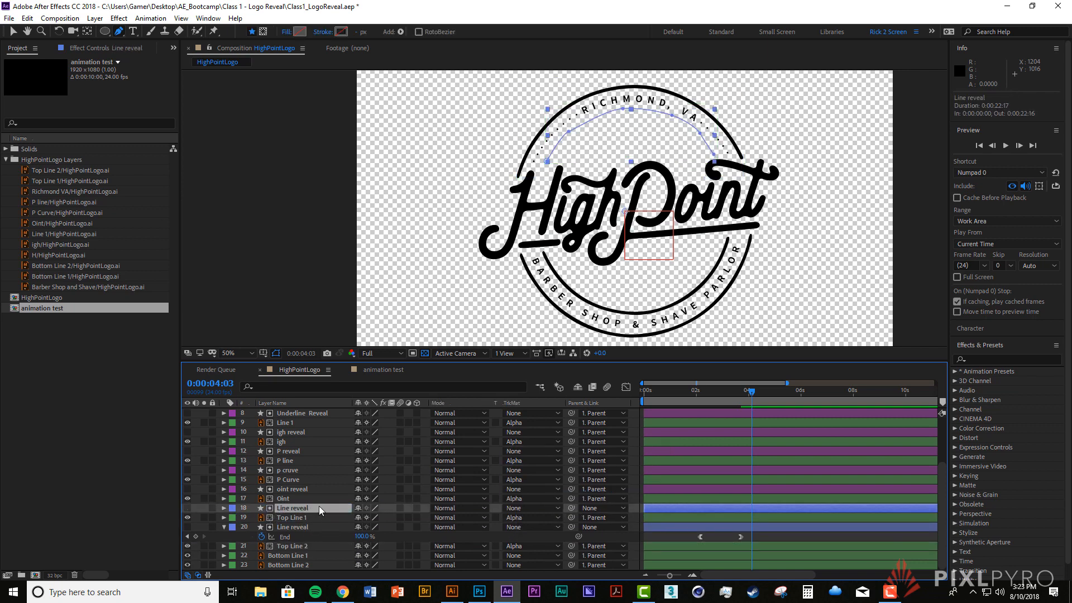
click(224, 508)
click(423, 523)
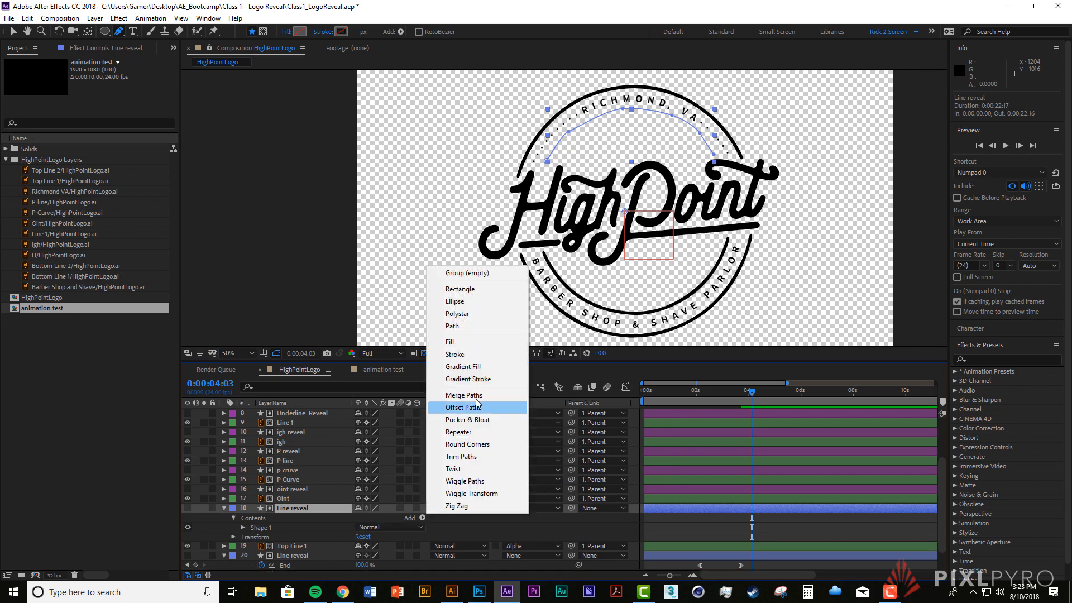
click(450, 449)
click(243, 499)
click(243, 490)
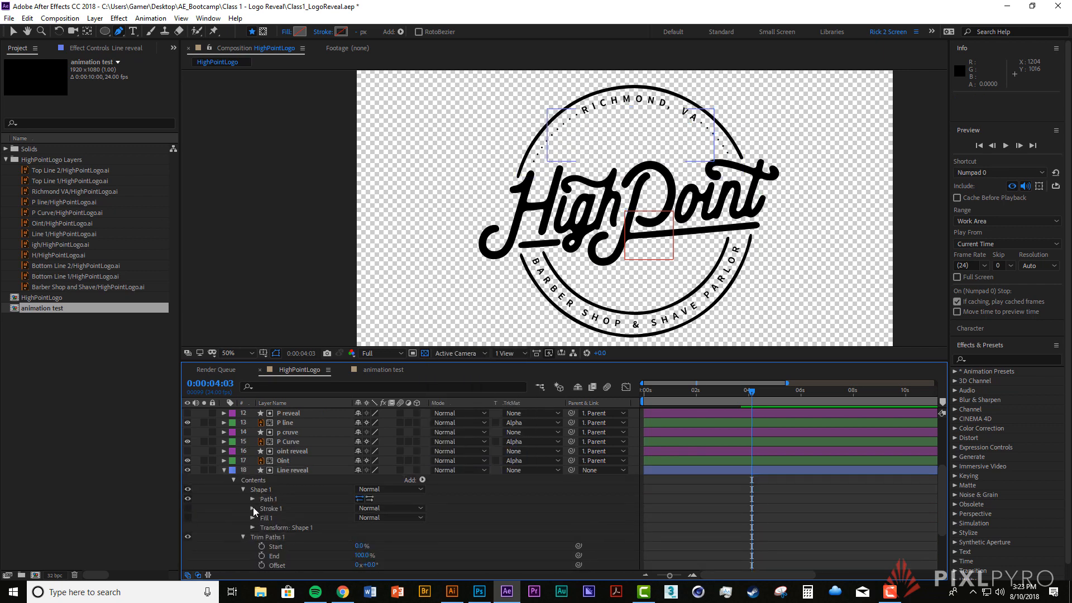
Step: Keyframe the upper inner arc's Trim Paths End from 0% at 0:00:03:04 to 100% at 0:00:04:03 and keep its matte layer hidden
click(252, 509)
click(187, 489)
click(234, 461)
click(233, 498)
click(252, 442)
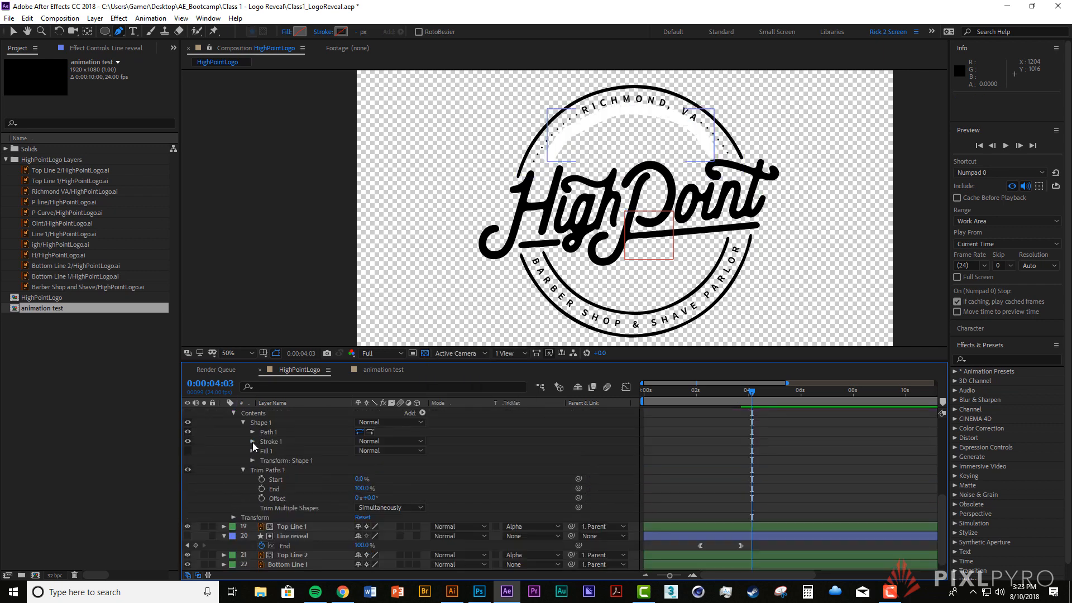
click(262, 489)
scroll(357, 491, up, 2)
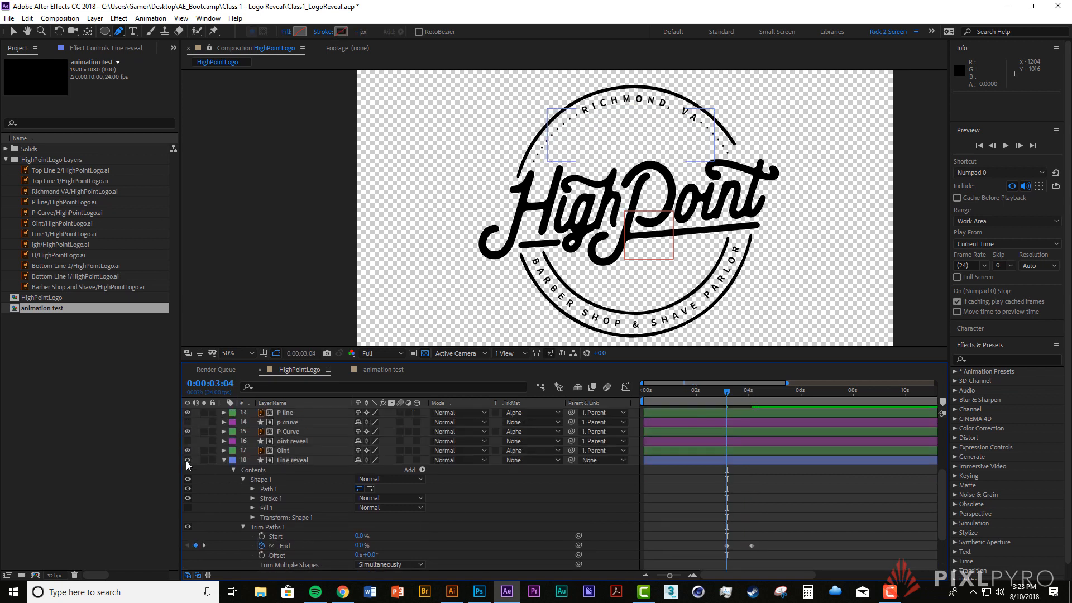
click(188, 461)
Step: Set the upper inner arc's stroke line cap to Round Cap
scroll(291, 502, down, 1)
mouse_move(727, 392)
mouse_down()
mouse_move(760, 392)
mouse_move(748, 546)
mouse_up()
click(252, 471)
click(365, 518)
click(371, 540)
click(252, 470)
Step: Ease into the upper inner arc's last End keyframe at 0:00:04:10 in the speed graph, preview it, and save the project
click(284, 518)
click(626, 387)
key(v)
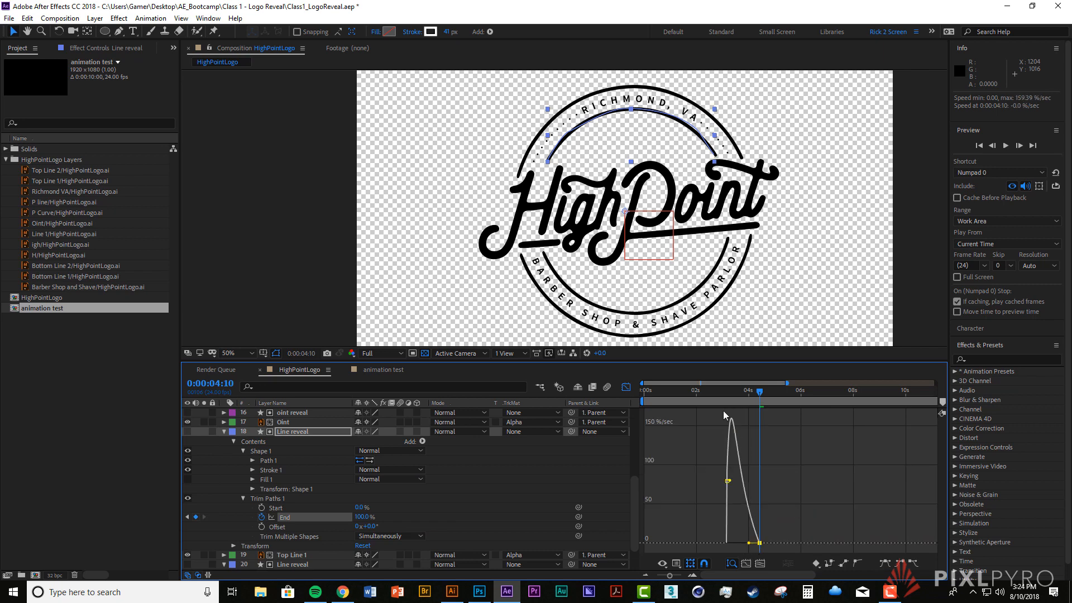
drag(760, 393, 722, 393)
key(space)
key(space)
click(626, 388)
key(u)
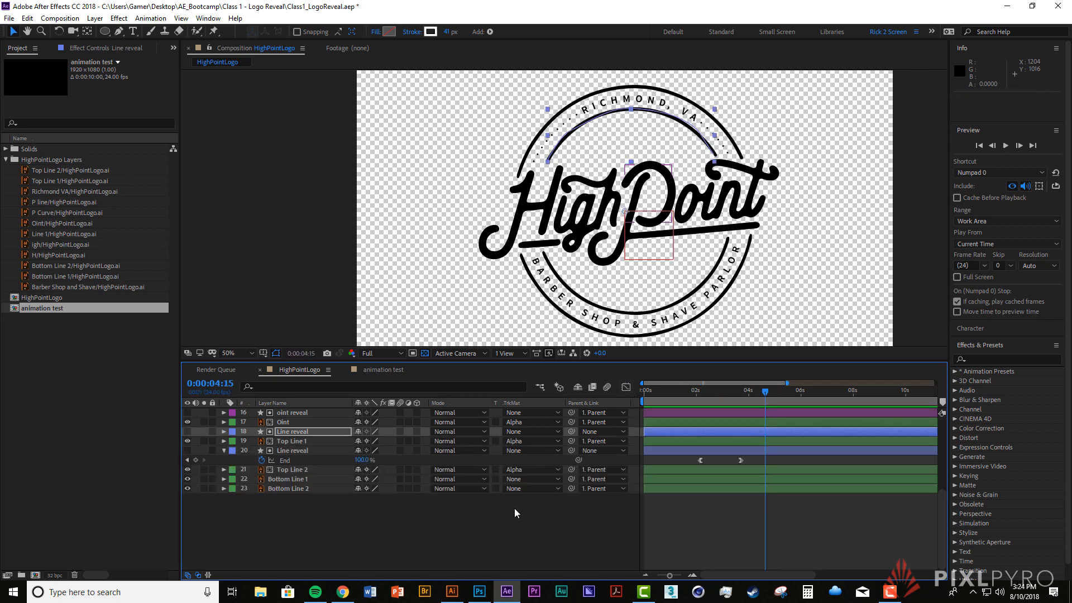
click(514, 510)
key(ctrl+s)
Step: Draw an open Pen path on a new shape layer along the inner arc above the Barber Shop & Shave Parlor text
scroll(277, 503, up, 3)
click(119, 32)
click(542, 253)
drag(569, 288, 613, 310)
drag(651, 312, 695, 291)
drag(714, 272, 714, 269)
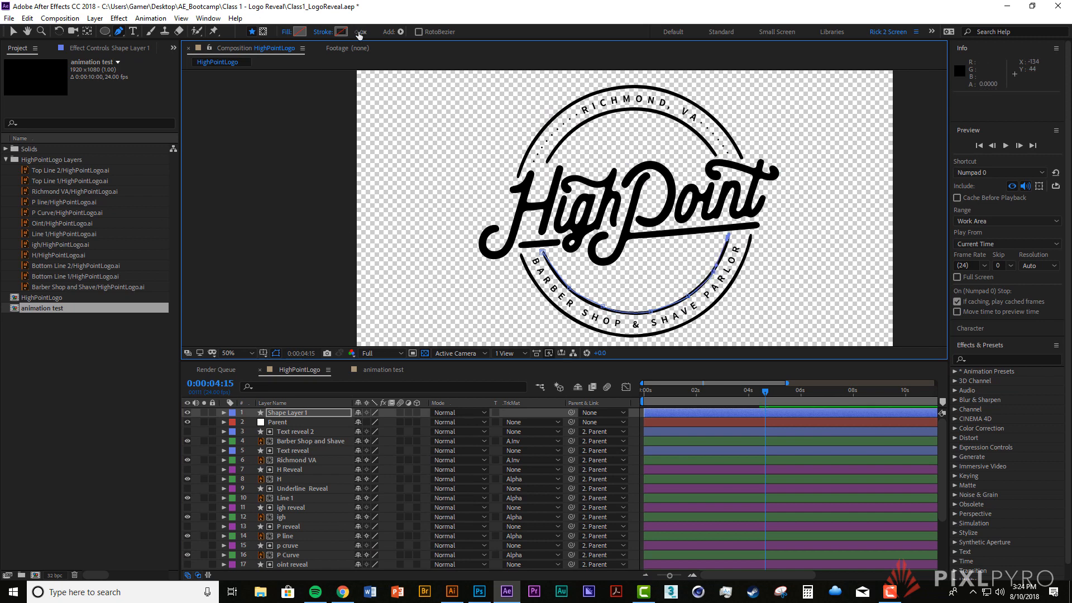
Step: Set the lower inner arc's stroke width to 34 px and its line cap to Round Cap
drag(359, 34, 378, 34)
click(224, 413)
click(233, 423)
click(243, 432)
click(252, 451)
click(385, 498)
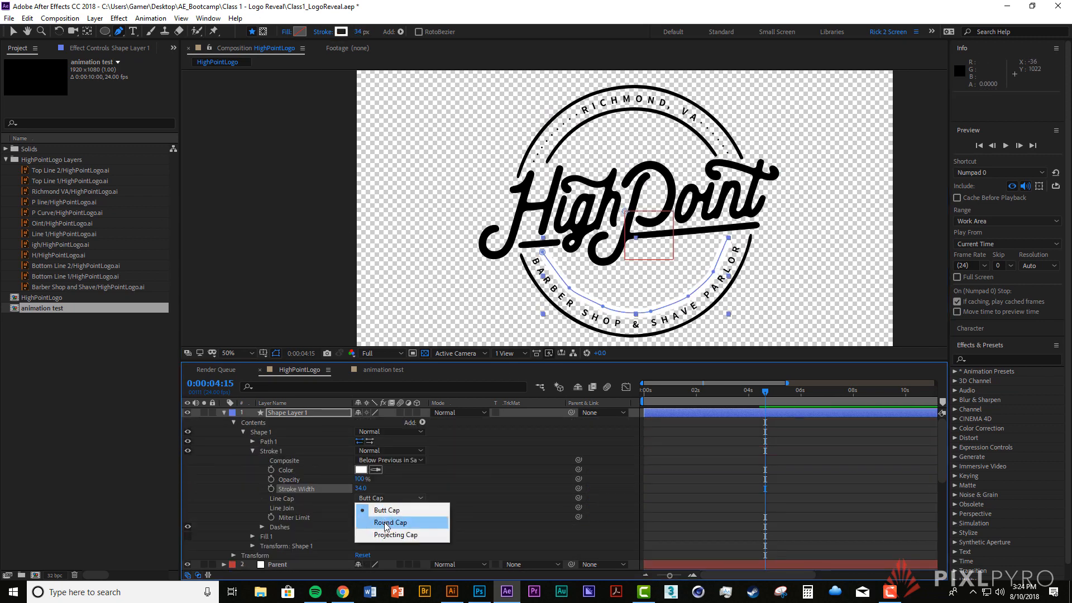
click(385, 523)
Step: Add Trim Paths below Shape 1 in the lower inner arc layer and keyframe End from 0% at 0:00:03:20 to 100% at 0:00:04:15
click(422, 423)
click(452, 360)
click(252, 461)
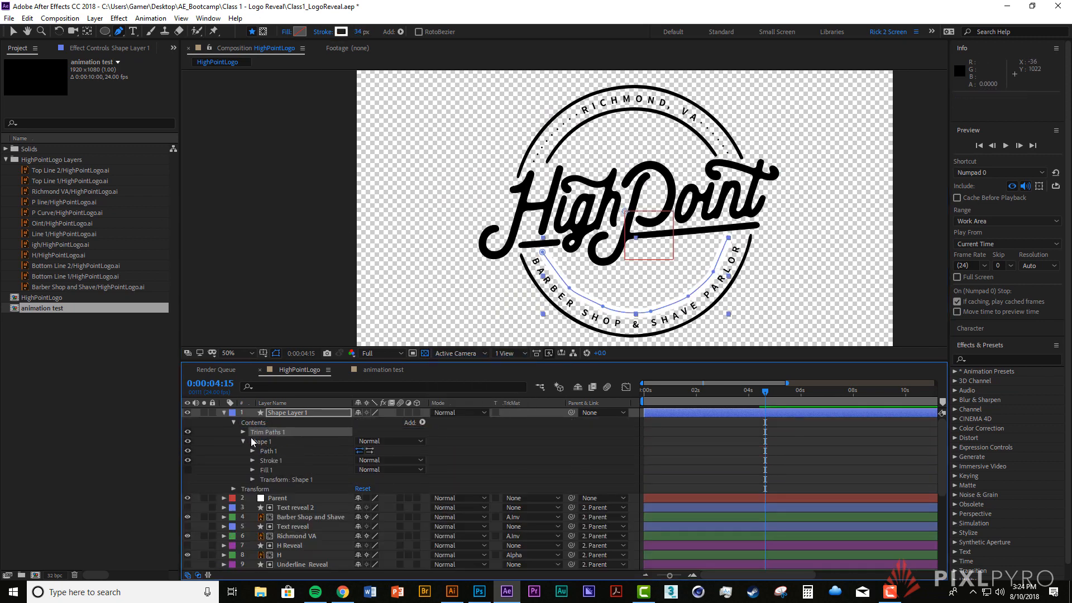
click(243, 432)
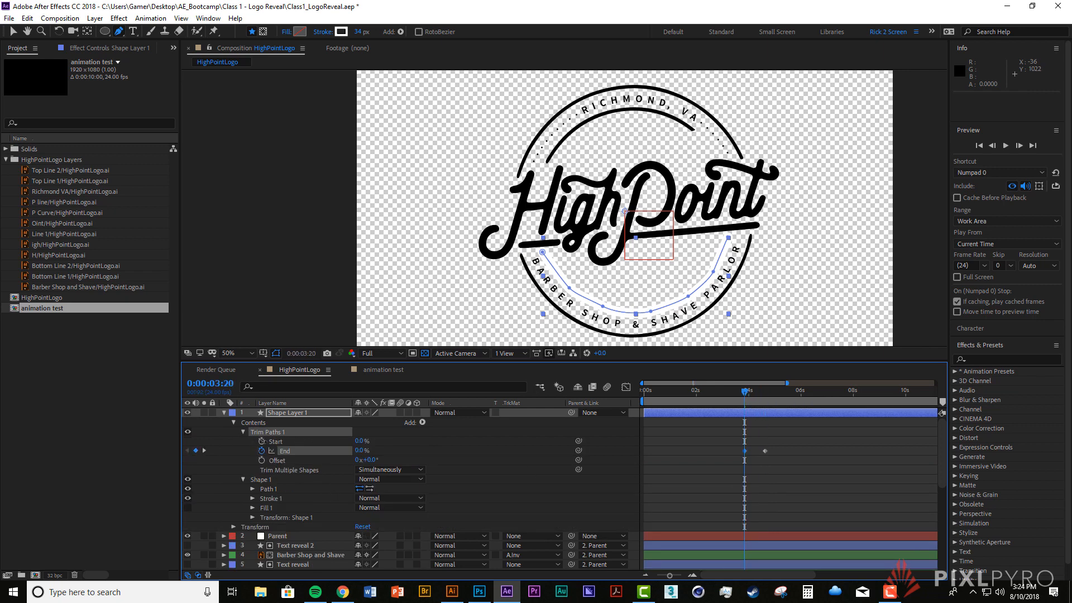
click(299, 413)
drag(257, 480, 263, 428)
Step: Ease into the lower inner arc's last End keyframe, extend it to about 0:00:05:00 in the speed graph, and preview the reveal
drag(745, 393, 761, 543)
click(285, 499)
click(627, 387)
key(v)
drag(765, 543, 769, 542)
drag(779, 393, 738, 393)
key(space)
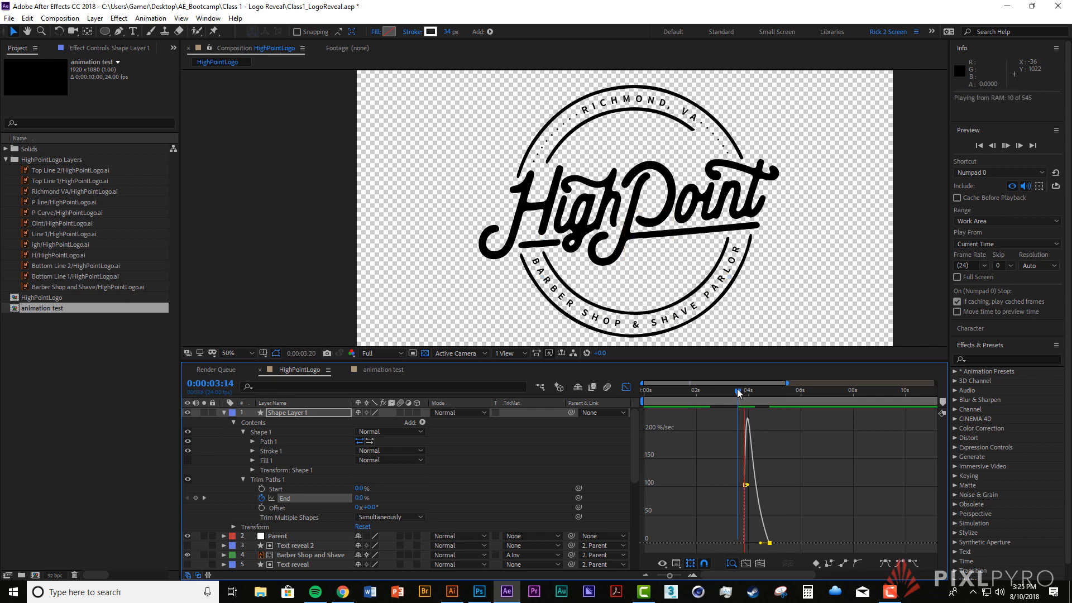
click(626, 387)
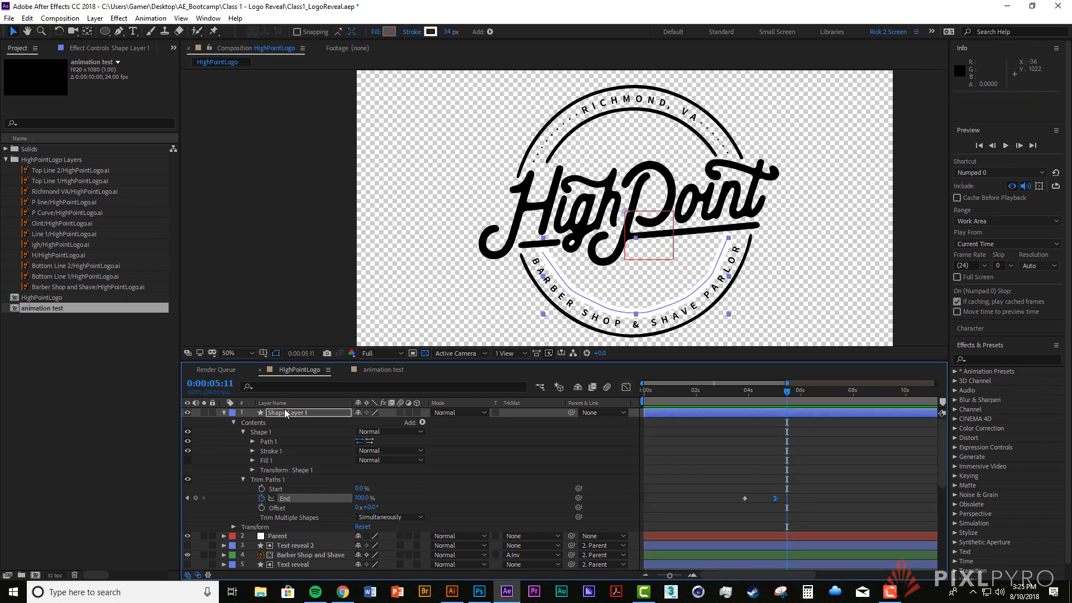
Step: Place Shape Layer 1 directly above Bottom Line 1, use it as that layer's alpha matte, and preview the reveal
drag(285, 413, 311, 557)
click(311, 558)
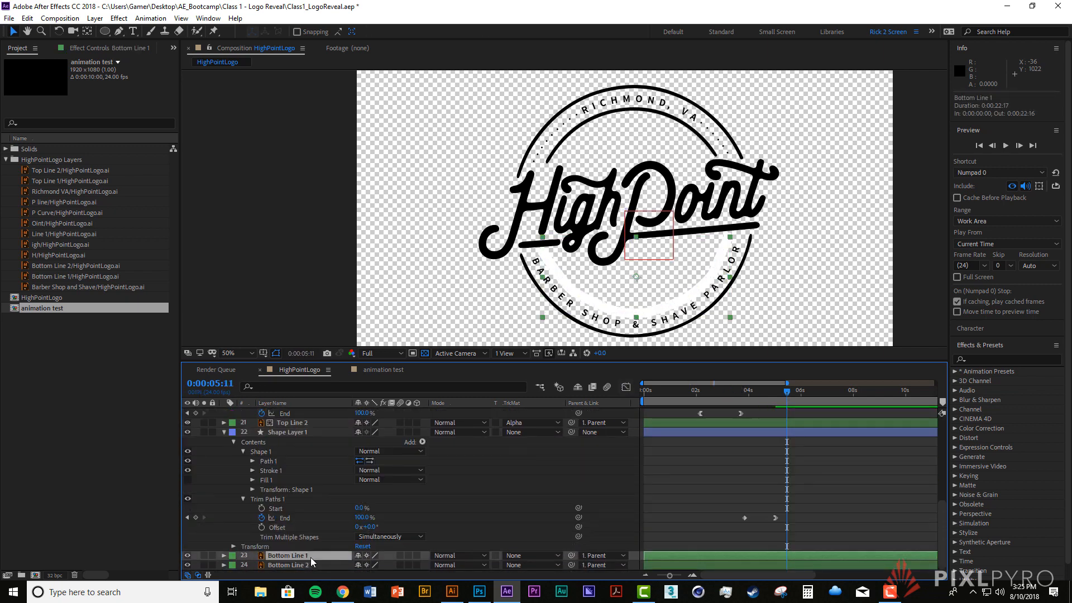
click(531, 555)
click(525, 497)
click(737, 393)
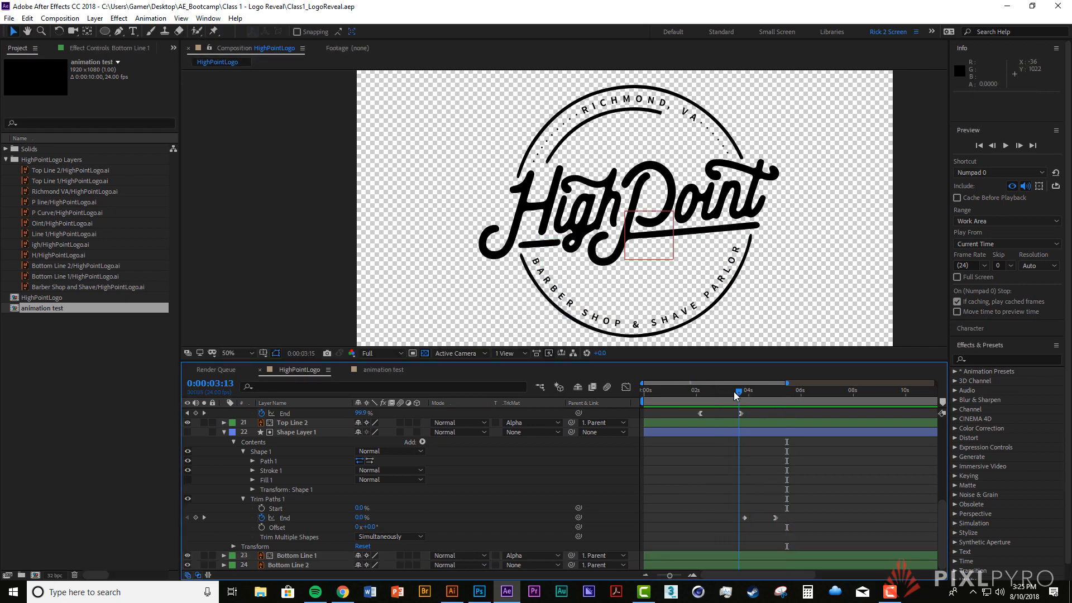
key(space)
Step: Collapse all layers and draw an open Pen path on a new shape layer along the outer arc below the Barber Shop text
click(259, 433)
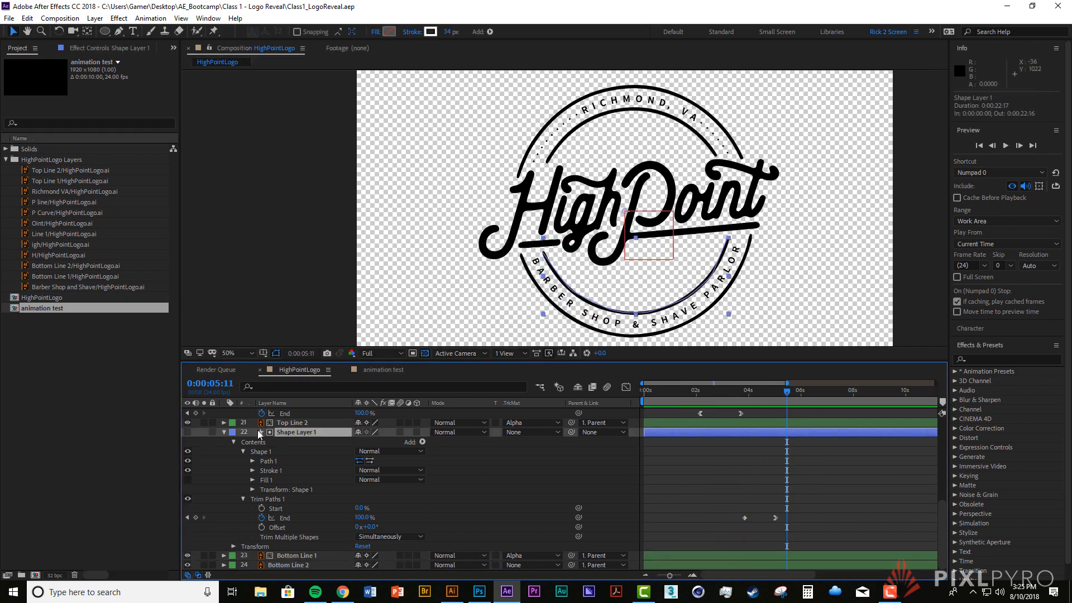
click(259, 433)
scroll(660, 527, up, 5)
key(ctrl+a)
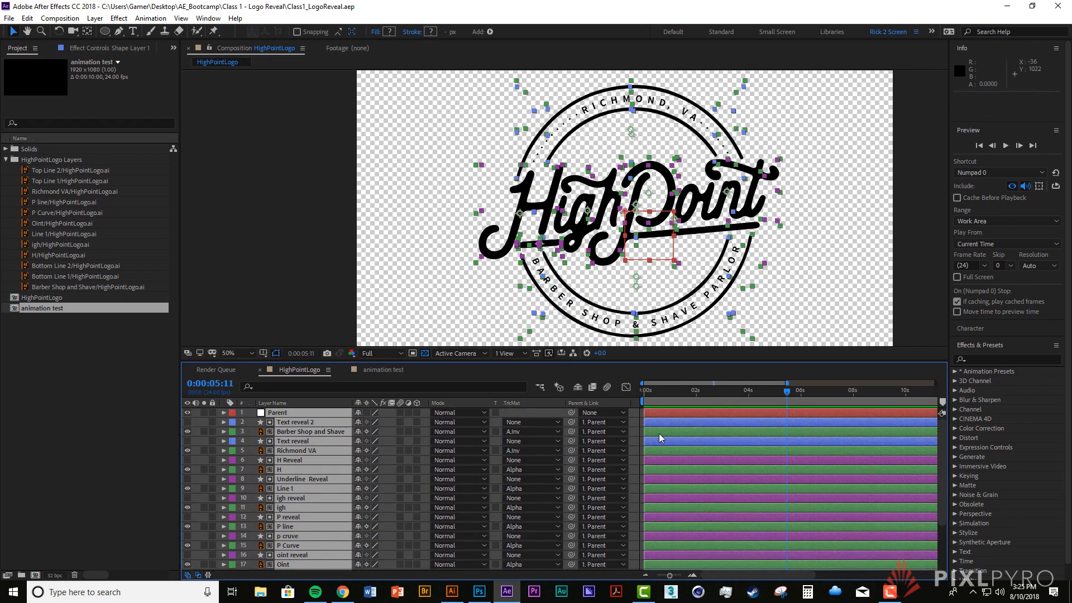
key(ctrl+shift+a)
click(118, 32)
click(521, 255)
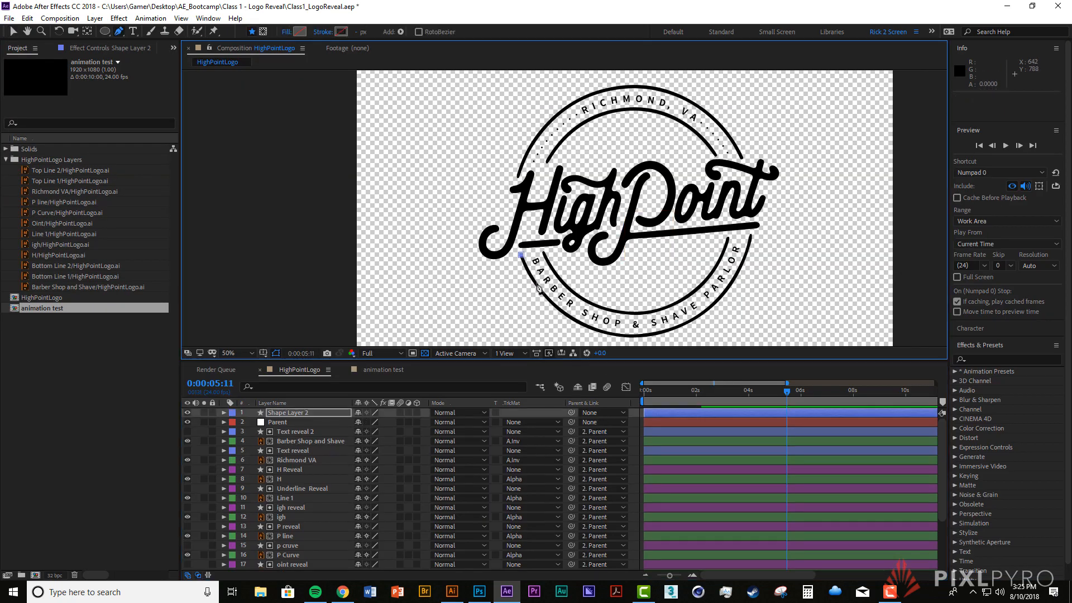
drag(711, 305, 725, 293)
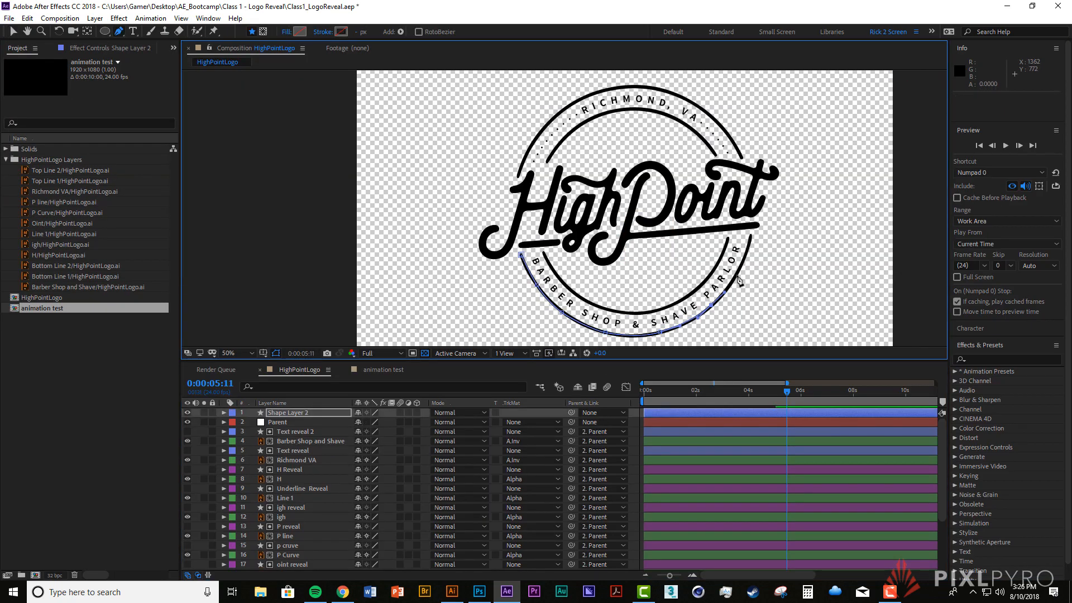
Step: Rename the lower outer arc's shape layer to line reveal and place it directly above Bottom Line 2
click(294, 413)
text(line reveal)
key(Return)
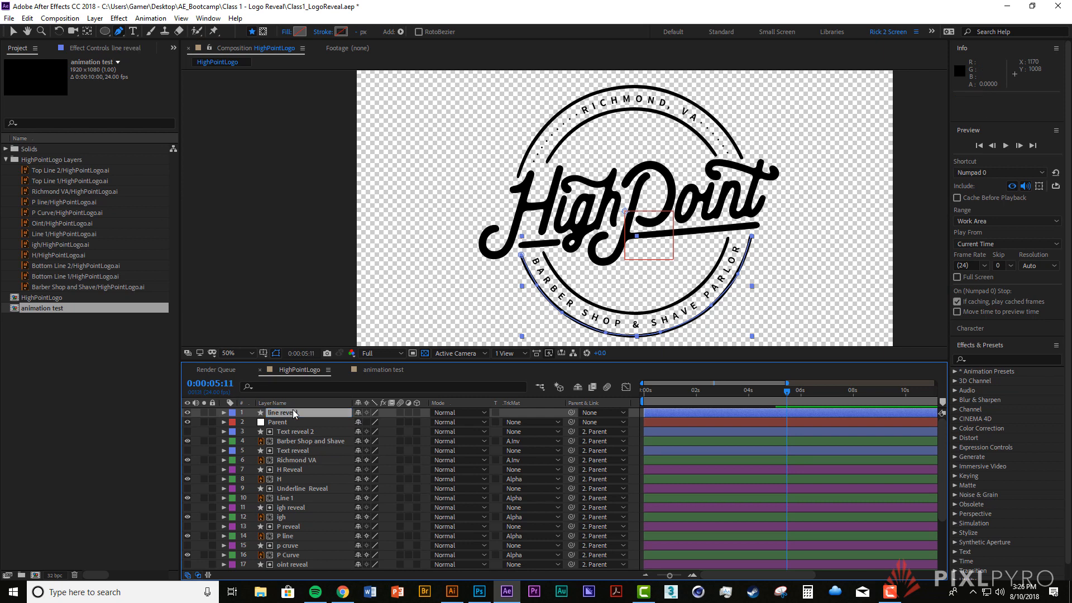
key(v)
key(space)
drag(292, 411, 314, 564)
click(311, 565)
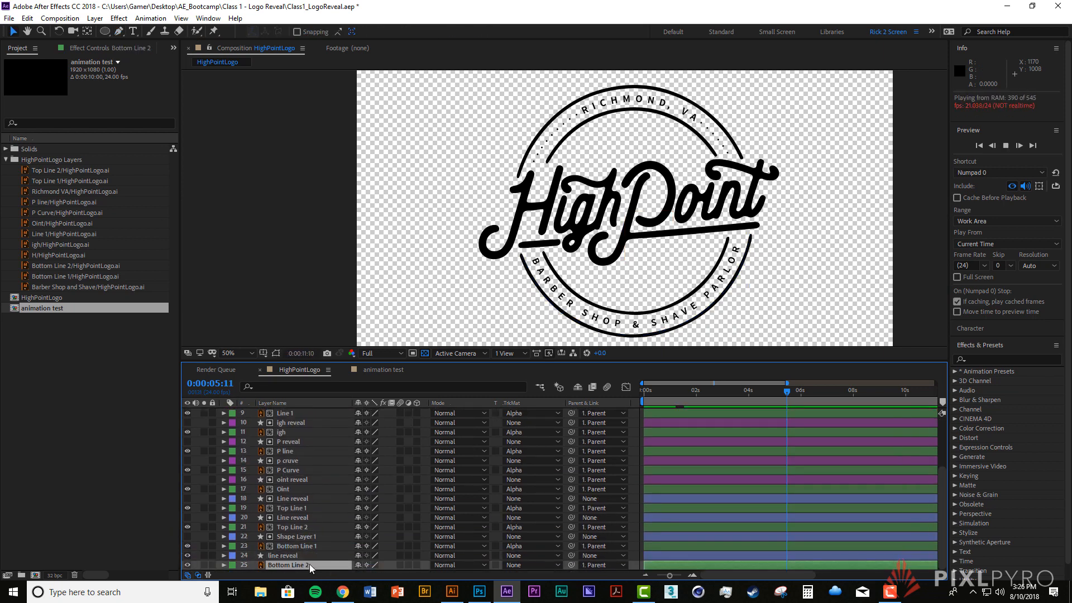
key(space)
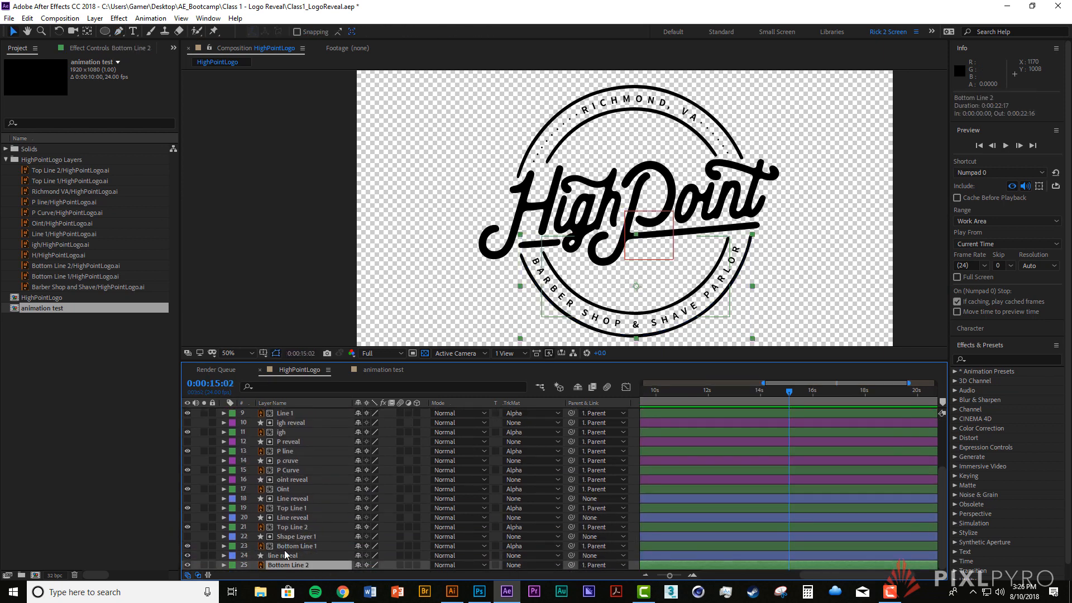
Step: Set the line reveal layer's stroke width to 36 px and change the line cap of its Shape 1 stroke
click(285, 555)
drag(447, 31, 467, 32)
click(224, 555)
scroll(230, 556, down, 3)
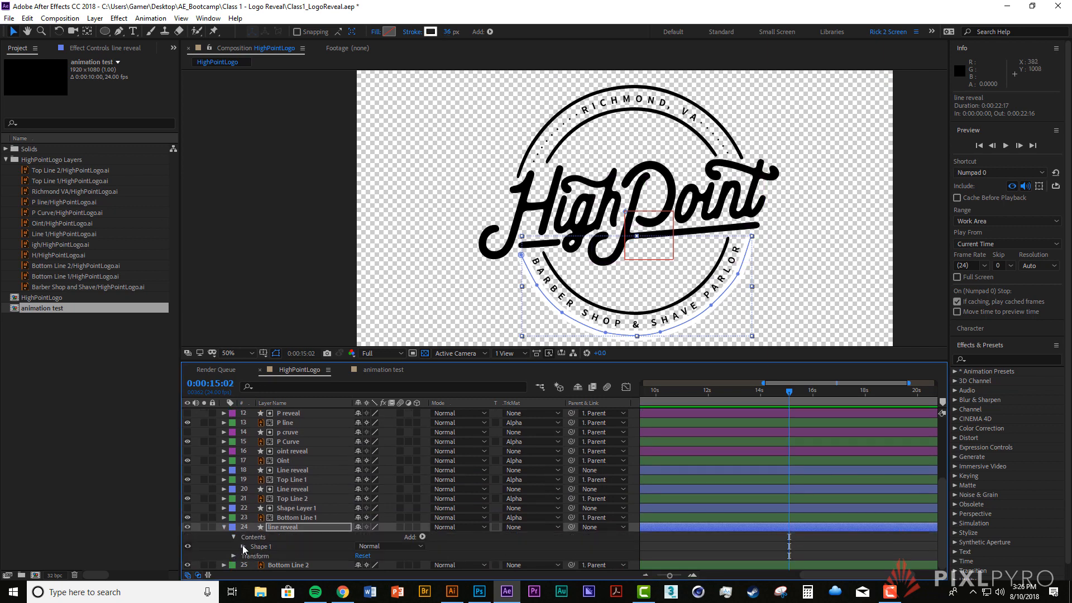
click(243, 546)
scroll(243, 547, down, 2)
key(grave)
click(73, 347)
click(209, 395)
click(206, 419)
click(72, 347)
Step: Add Trim Paths to the line reveal layer's contents and keyframe its End at 100% at 0:00:15:02
click(73, 319)
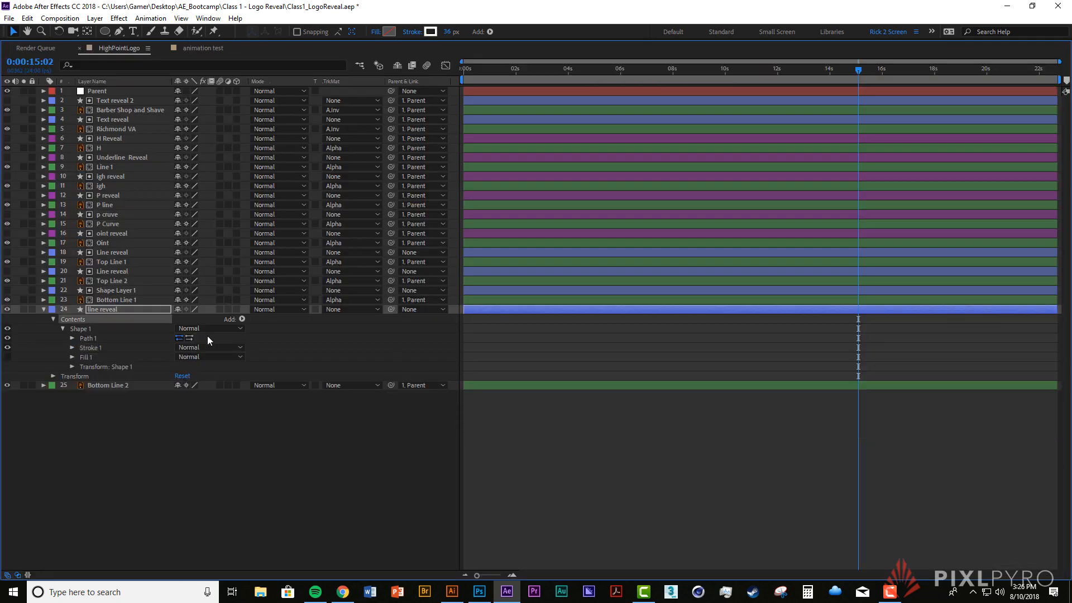
click(242, 319)
click(263, 508)
click(62, 376)
click(81, 395)
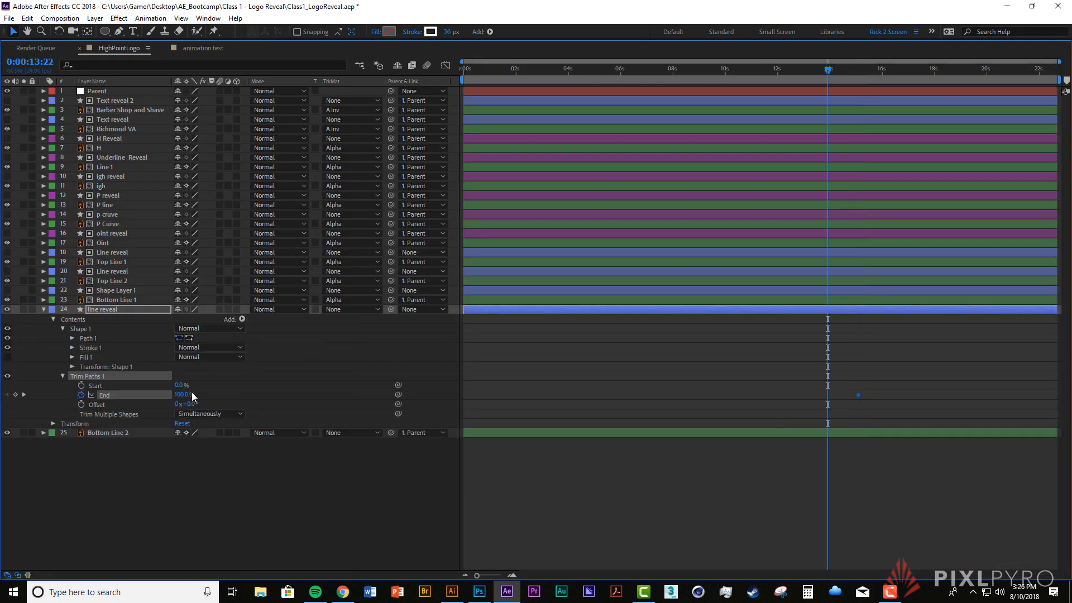
Step: Use line reveal as Bottom Line 2's alpha matte and shift its End keyframes earlier to run from about 4 to 5 seconds
click(54, 319)
key(grave)
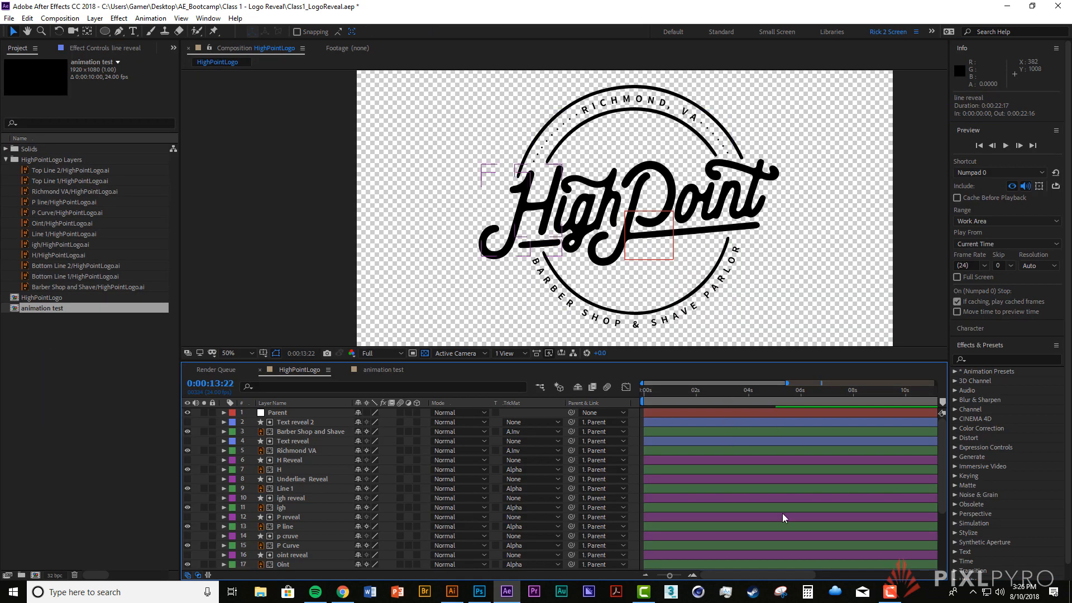
key(grave)
click(853, 310)
drag(893, 328, 806, 318)
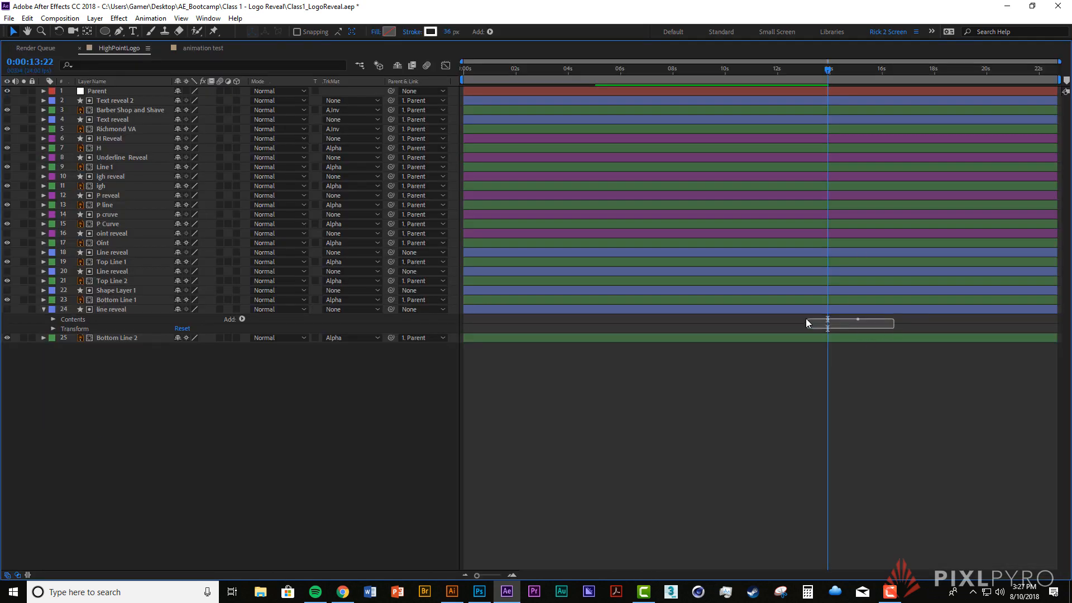
key(u)
drag(859, 442, 600, 444)
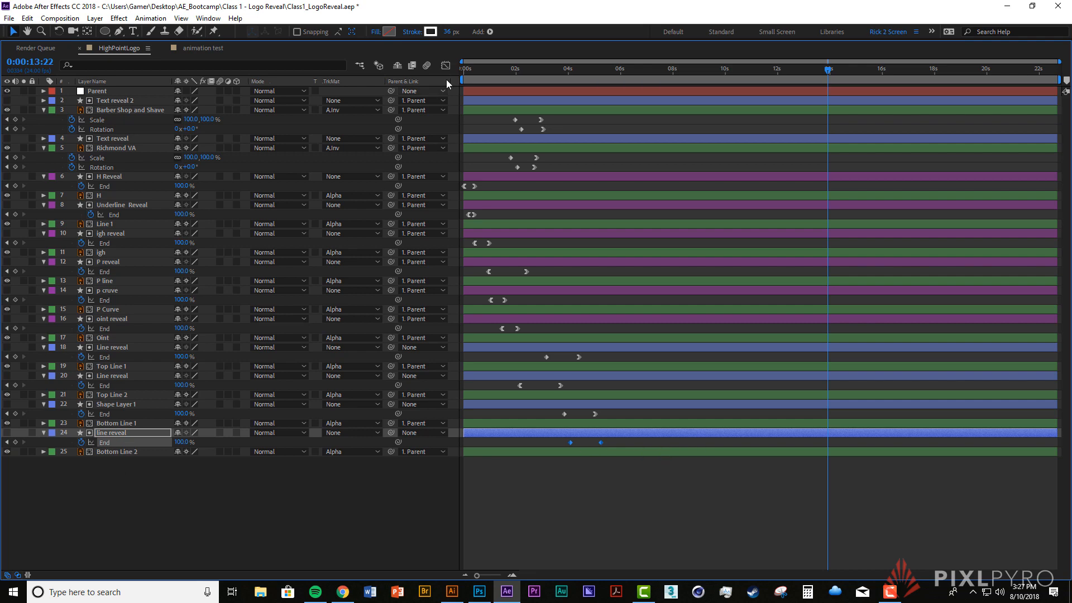
Step: Ease the lower outer arc's End animation in the speed graph, extend it to about 0:00:05:09, and preview the reveal
click(446, 65)
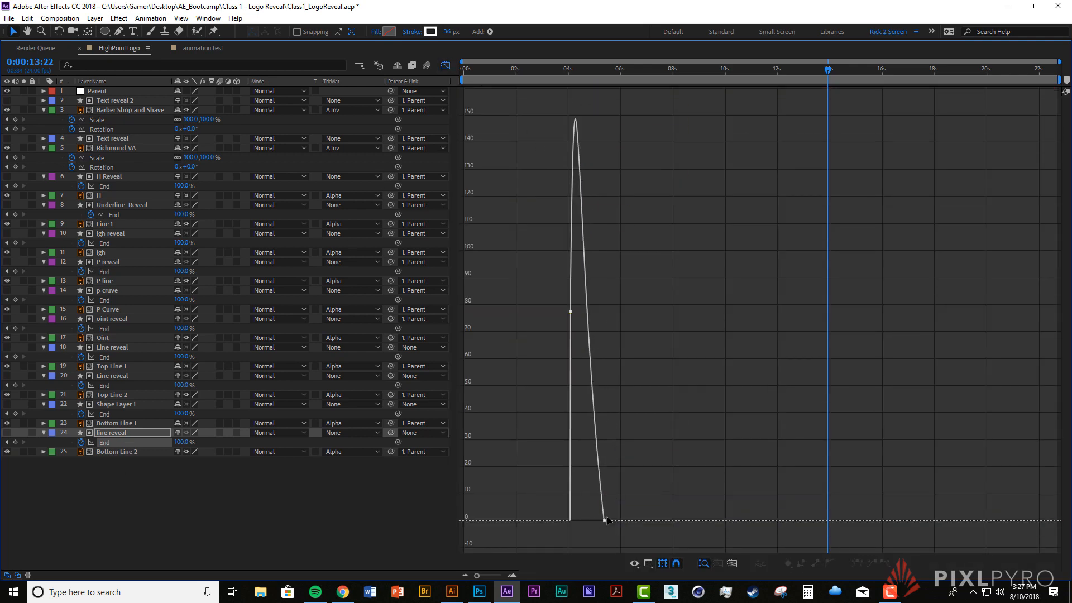
key(shift+F3)
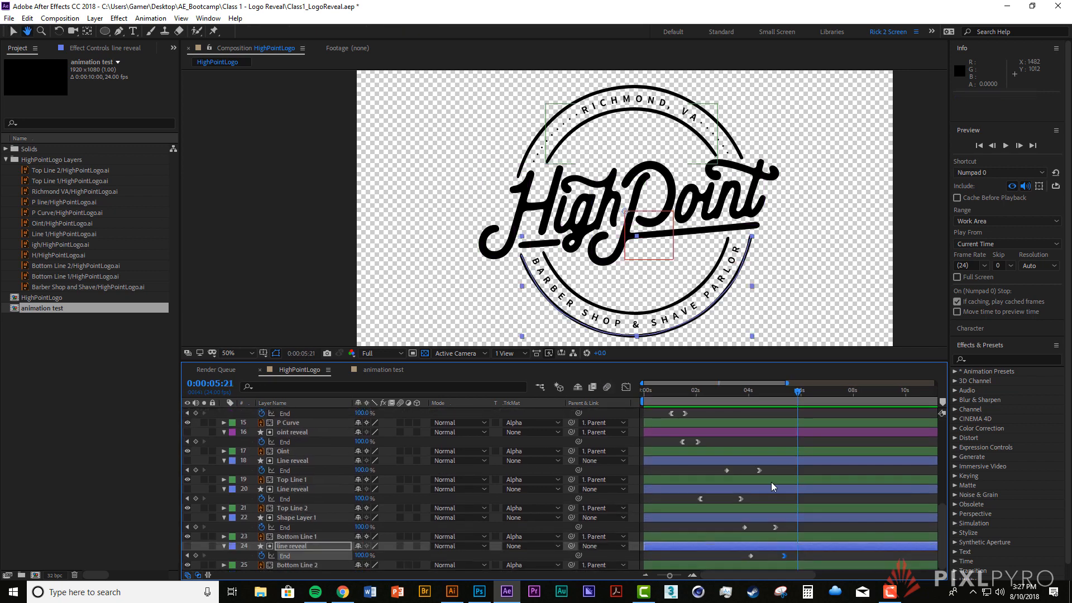
drag(716, 392, 736, 408)
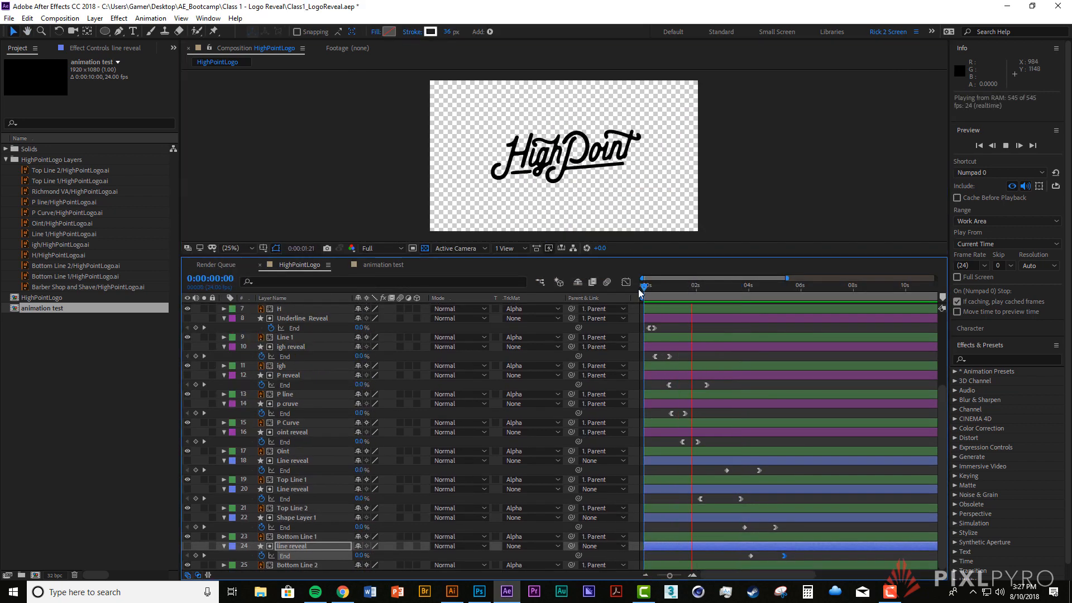
key(space)
Step: Shift Top Line 1's reveal End keyframes earlier so the last falls at 0:00:03:14, and preview from 0:00:01:21
mouse_move(717, 467)
mouse_down()
mouse_move(760, 474)
mouse_move(738, 471)
mouse_up()
scroll(754, 490, up, 6)
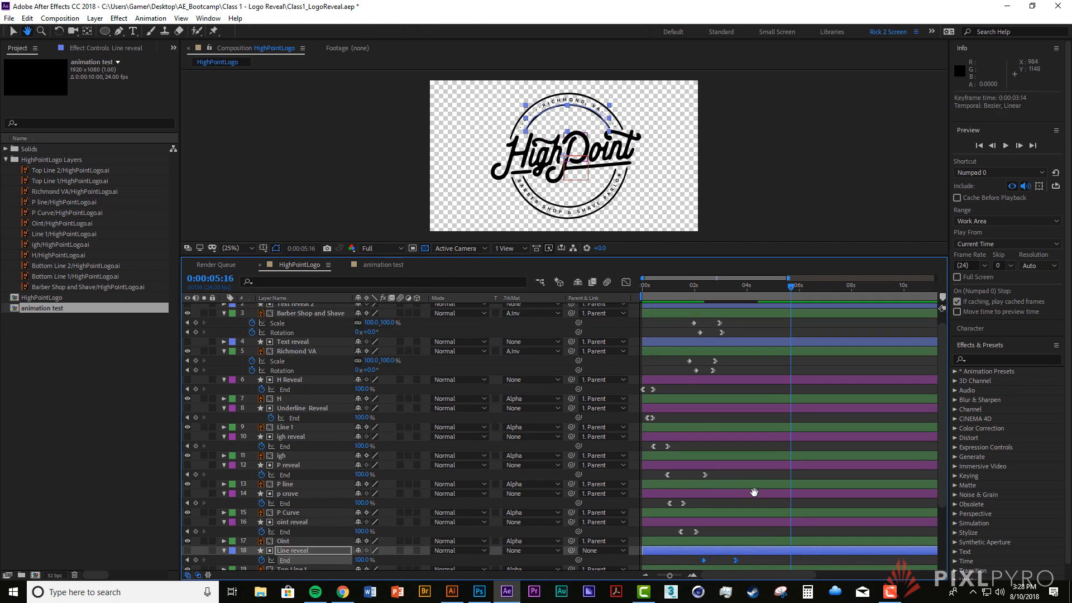
scroll(754, 490, down, 1)
drag(675, 305, 736, 362)
drag(717, 347, 746, 347)
drag(756, 414, 766, 343)
click(691, 287)
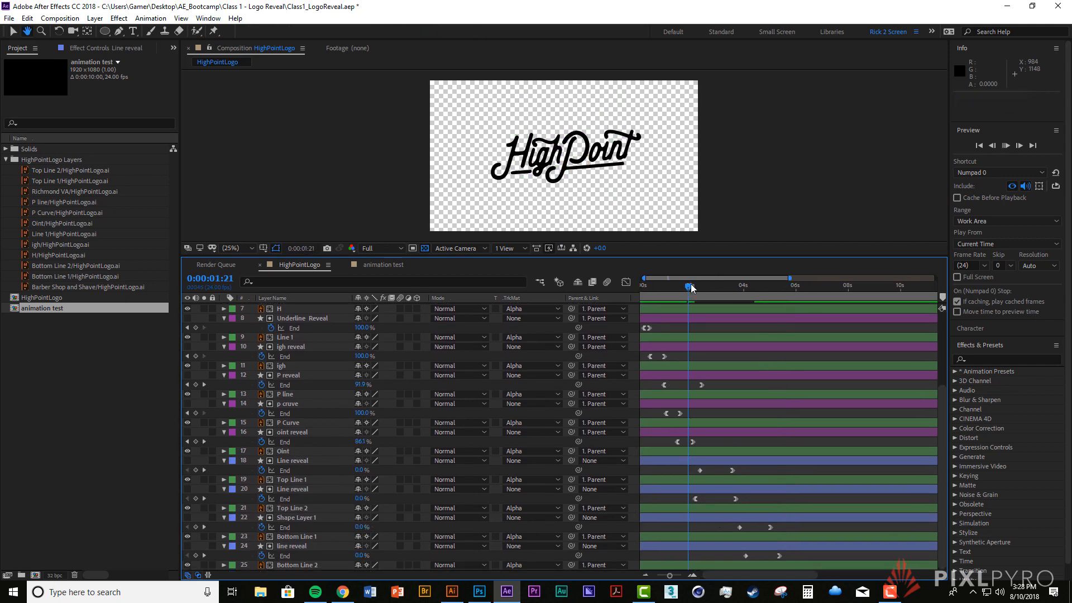
key(space)
key(space)
Step: Retime the two upper arcs' End keyframes to start at about 0:00:02:04 and 0:00:02:08, and preview the reveals
drag(733, 470, 749, 474)
click(690, 286)
key(space)
key(space)
drag(742, 470, 782, 559)
click(688, 285)
key(space)
key(space)
Step: Move both lower arcs' End keyframes earlier to start at about 0:00:02:11 and 0:00:02:16, and preview the animation
drag(780, 556, 743, 556)
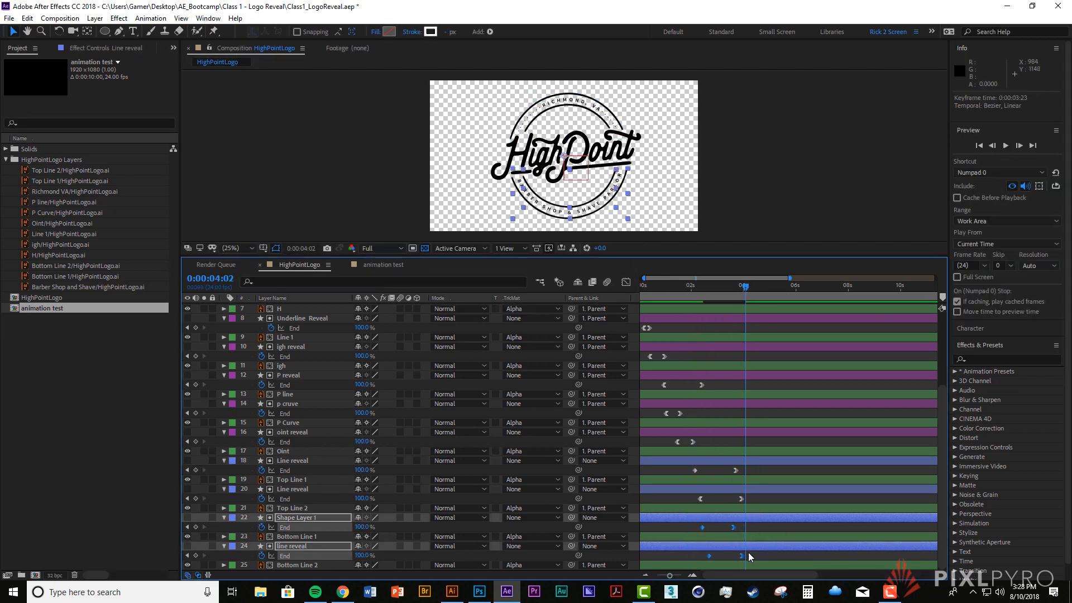
click(691, 286)
key(space)
drag(690, 286, 629, 287)
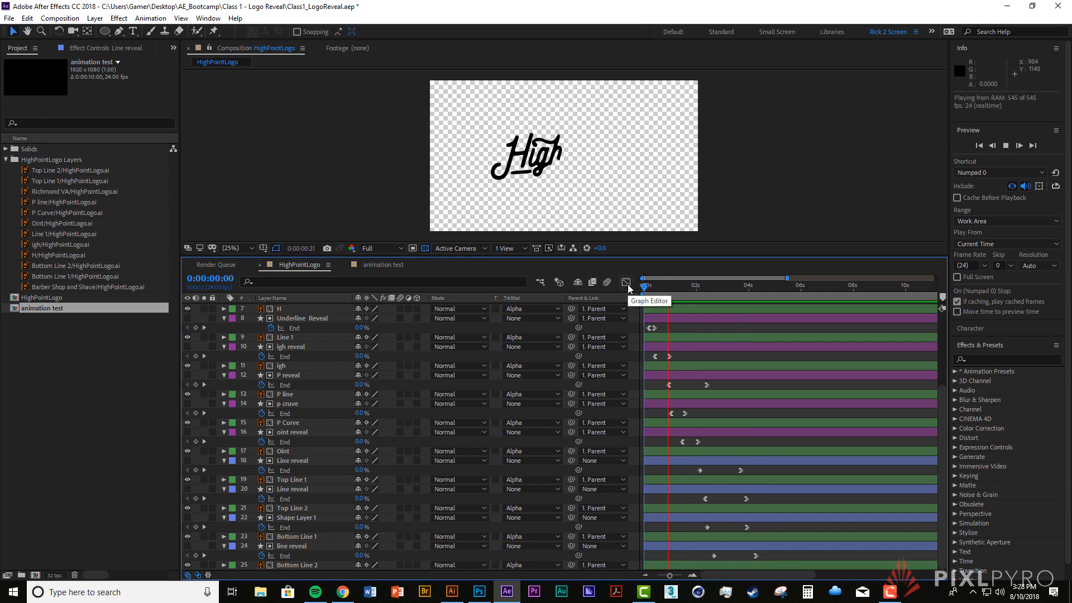
key(space)
Step: Shift all four arcs' End keyframes earlier together so the last one falls at 0:00:03:02, and preview from the start
drag(758, 560, 725, 559)
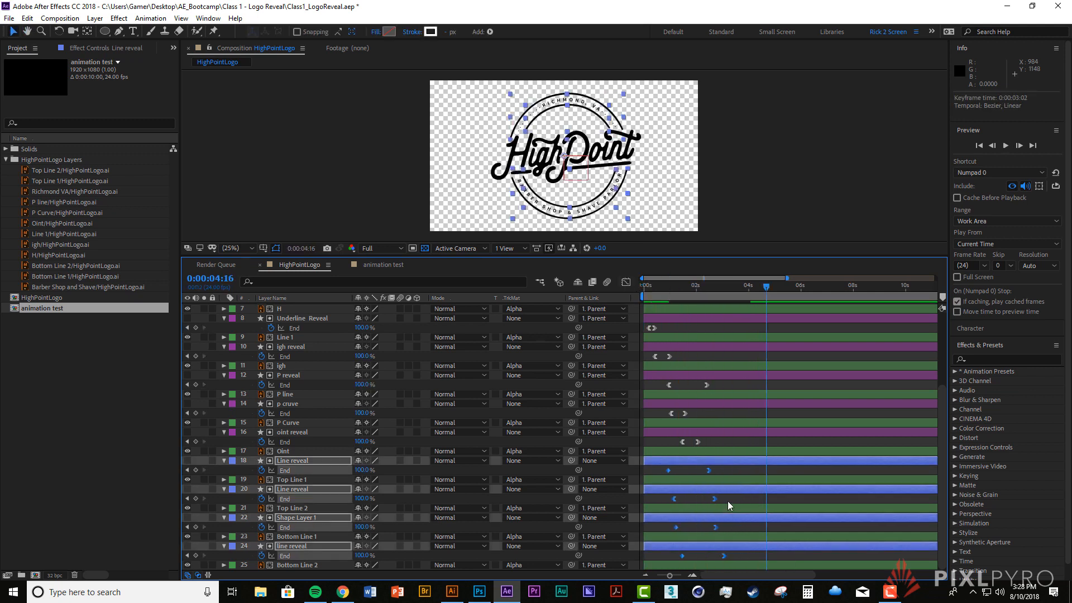
drag(666, 291, 620, 287)
key(space)
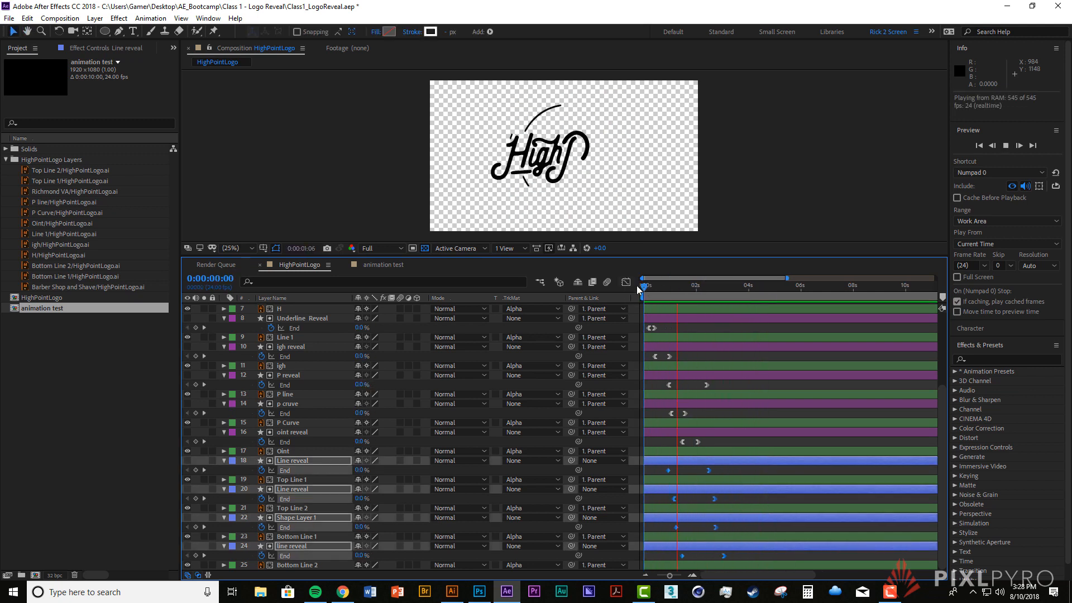
Step: Shift both circular texts' Scale and Rotation keyframes earlier to begin at about 0:00:01:11, and preview the logo in a maximized view
scroll(618, 293, up, 4)
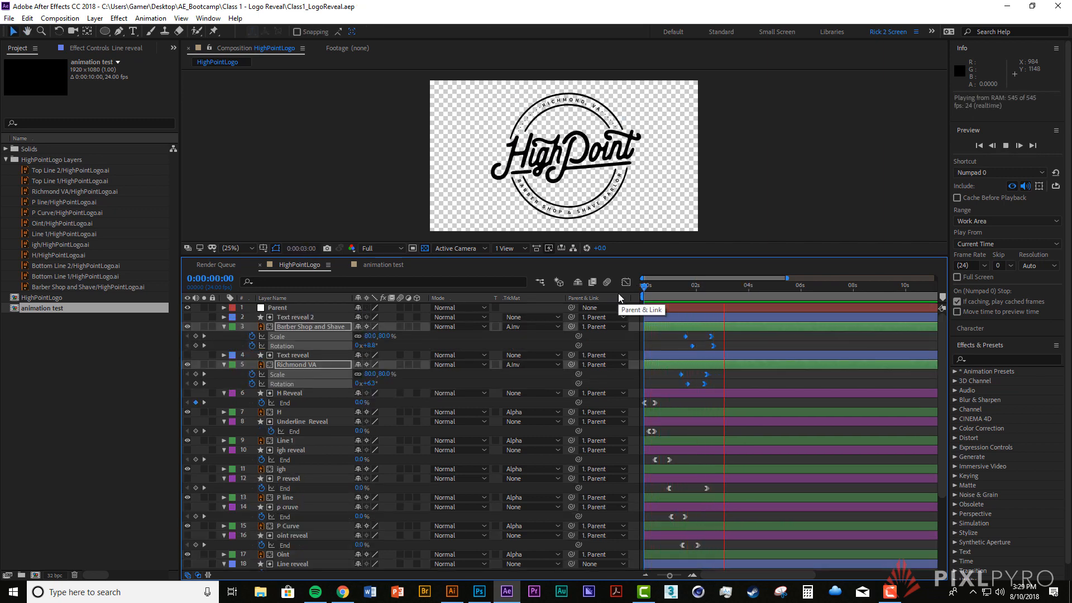
key(space)
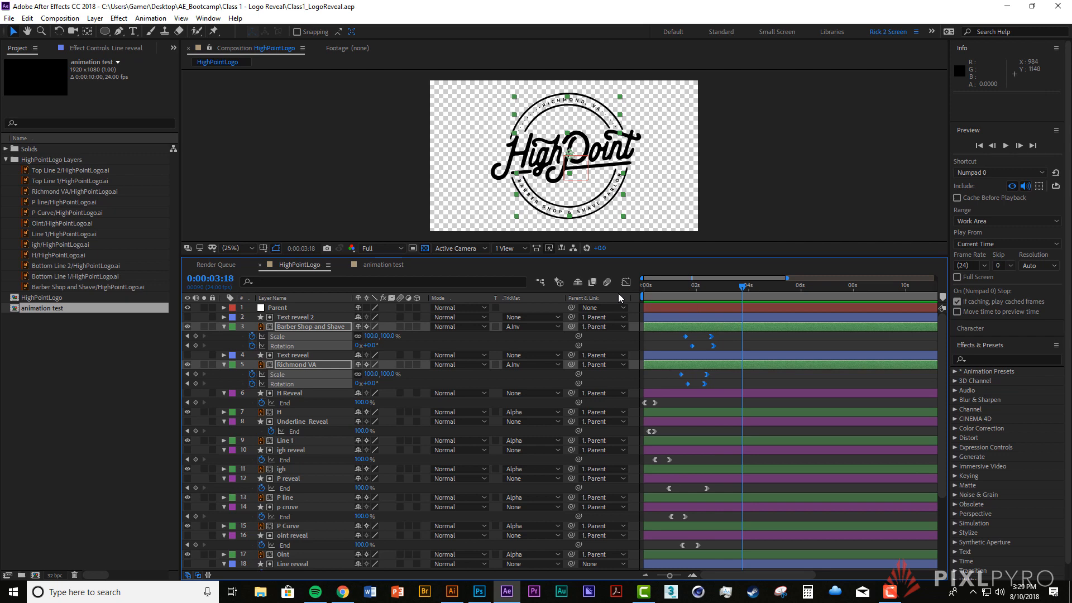
key(grave)
key(space)
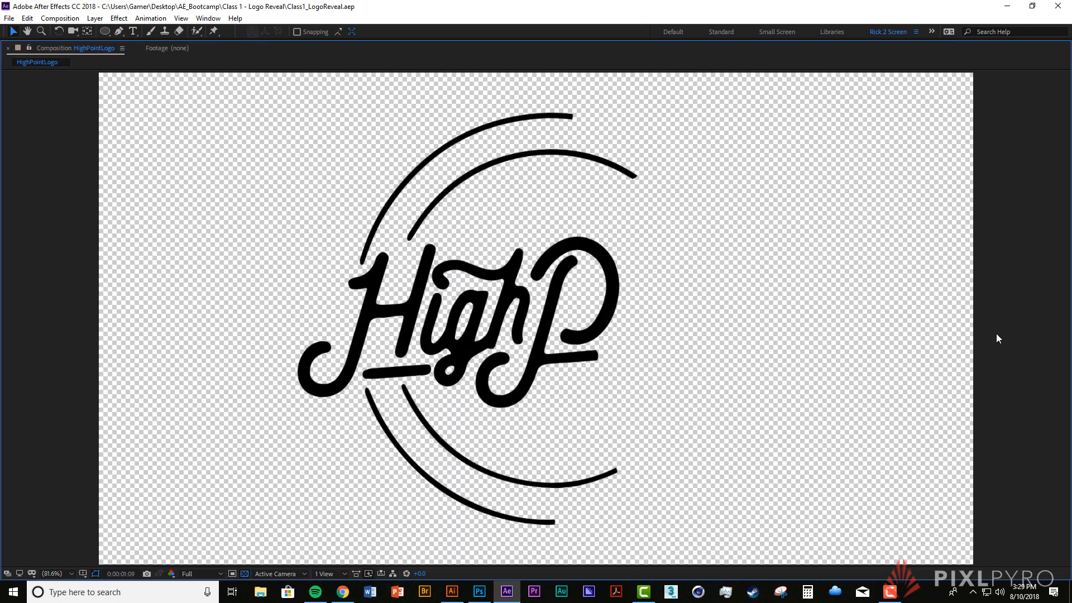